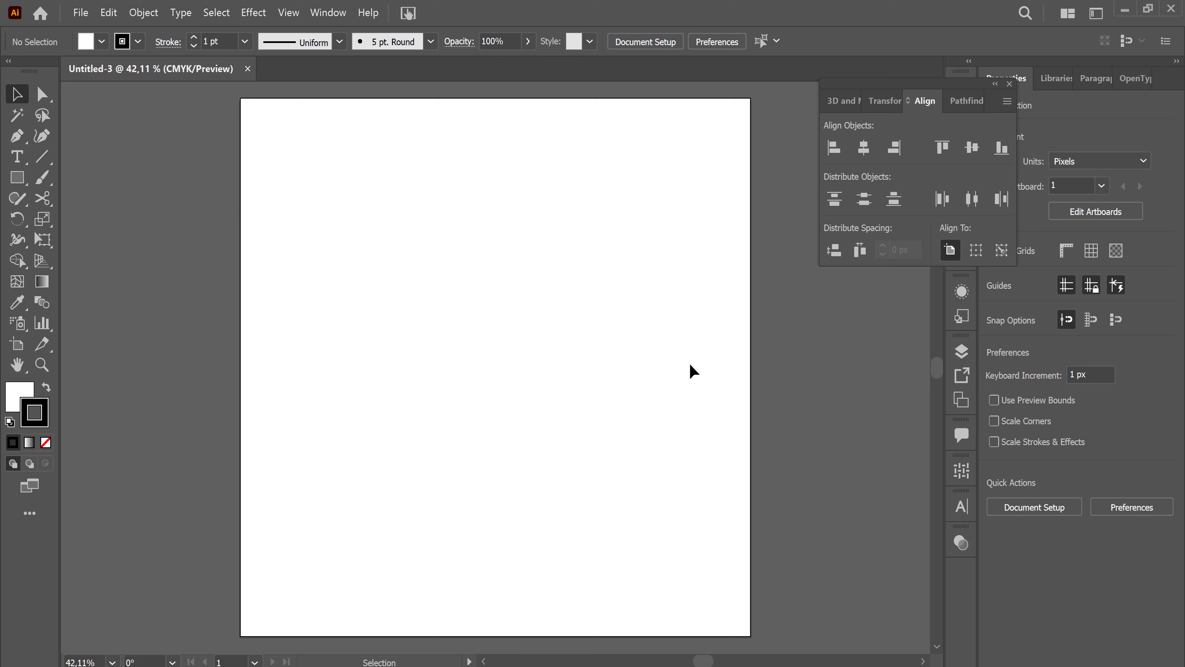
Step: Start the cat outline with the Pen tool, curving the back up to a pointed left ear
click(17, 135)
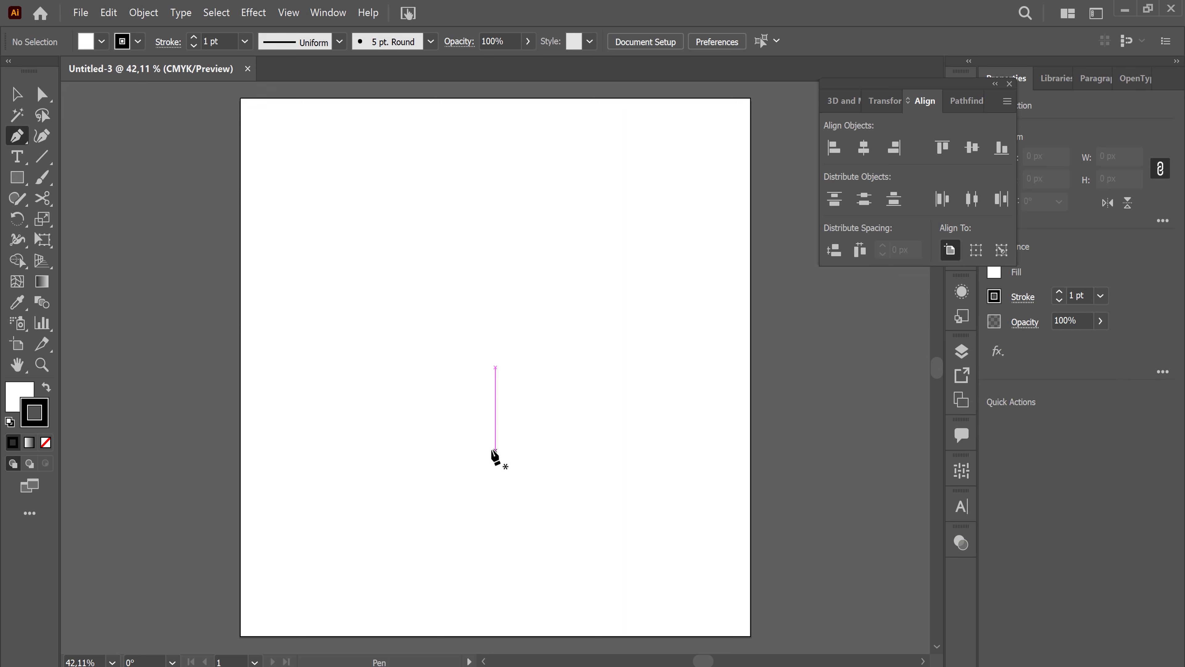
mouse_move(412, 436)
mouse_down()
mouse_move(494, 437)
mouse_move(473, 435)
mouse_move(474, 447)
mouse_up()
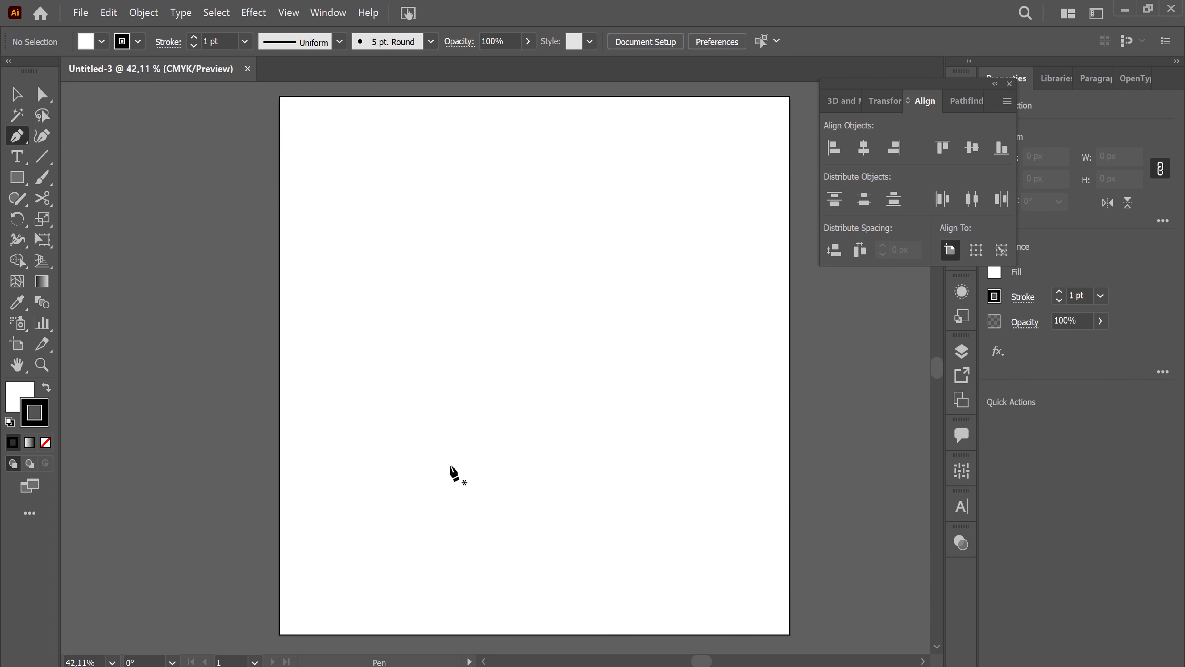
click(455, 485)
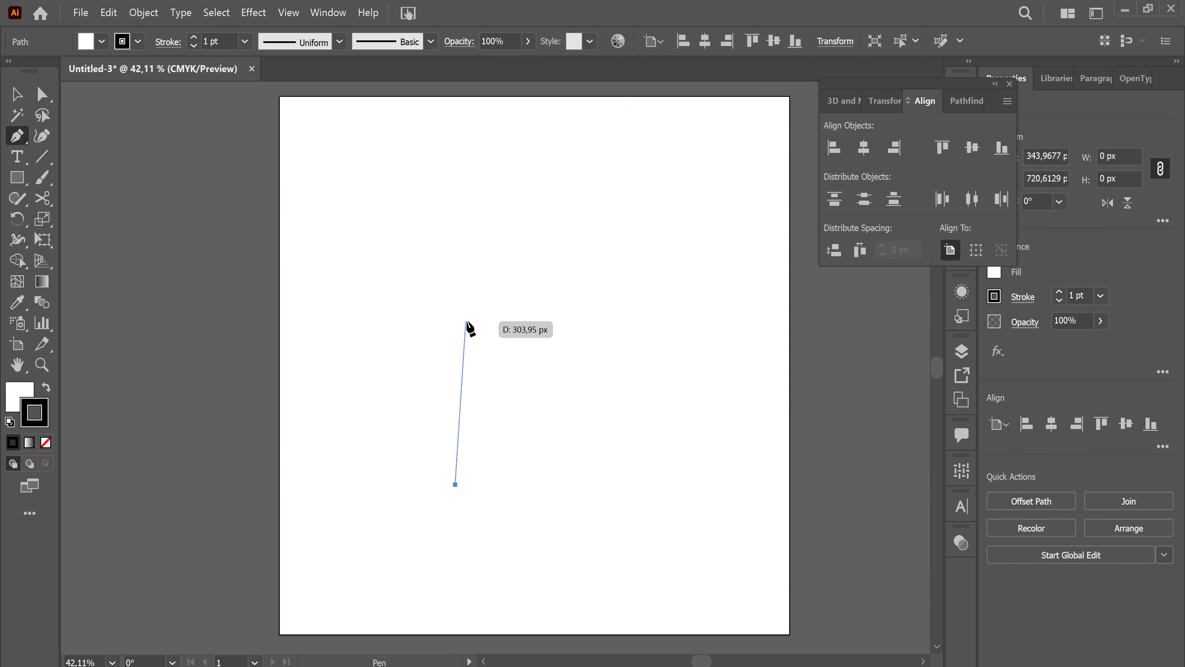
drag(471, 311, 532, 242)
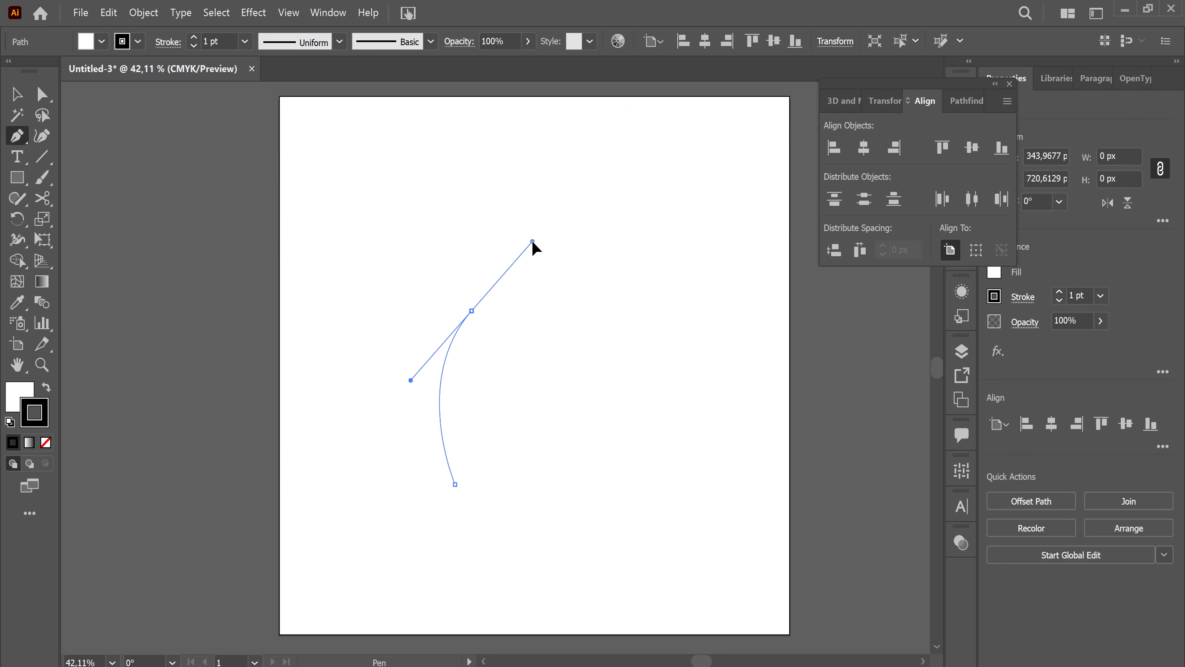
drag(533, 242, 483, 339)
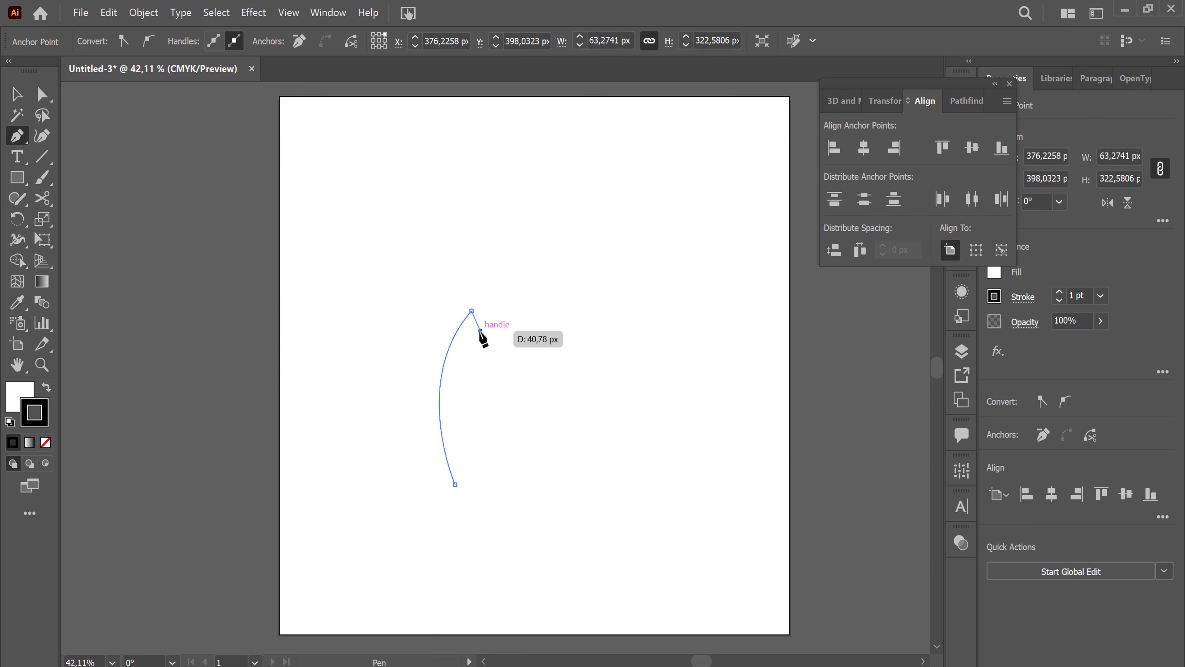
click(481, 330)
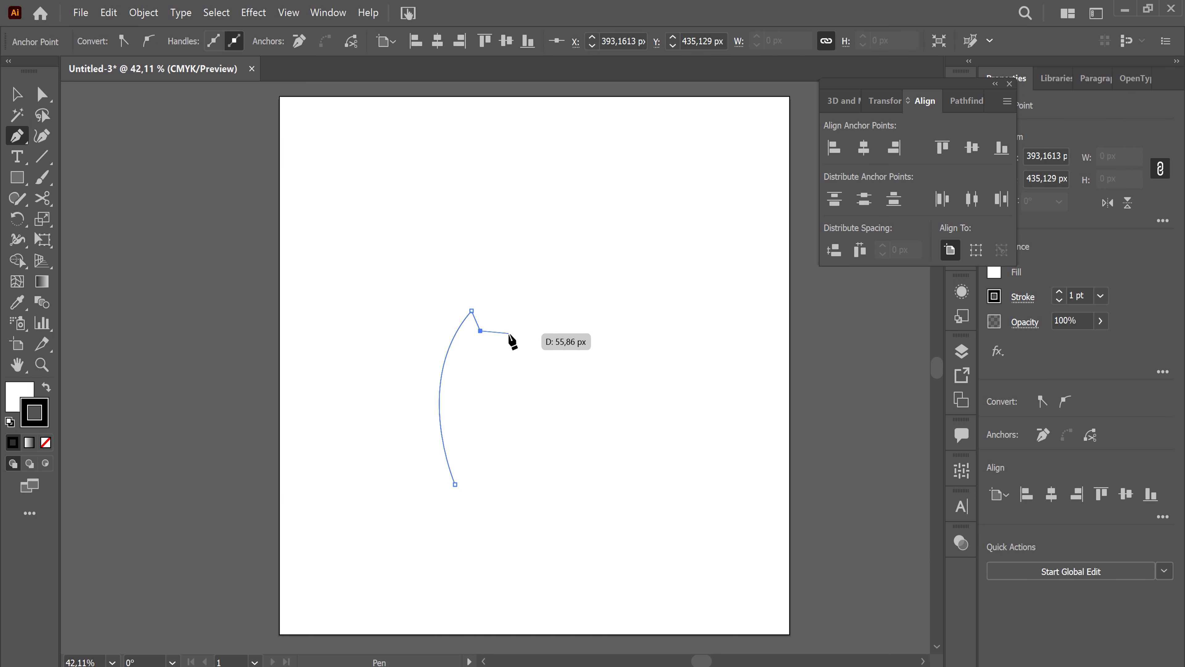
drag(506, 332, 518, 334)
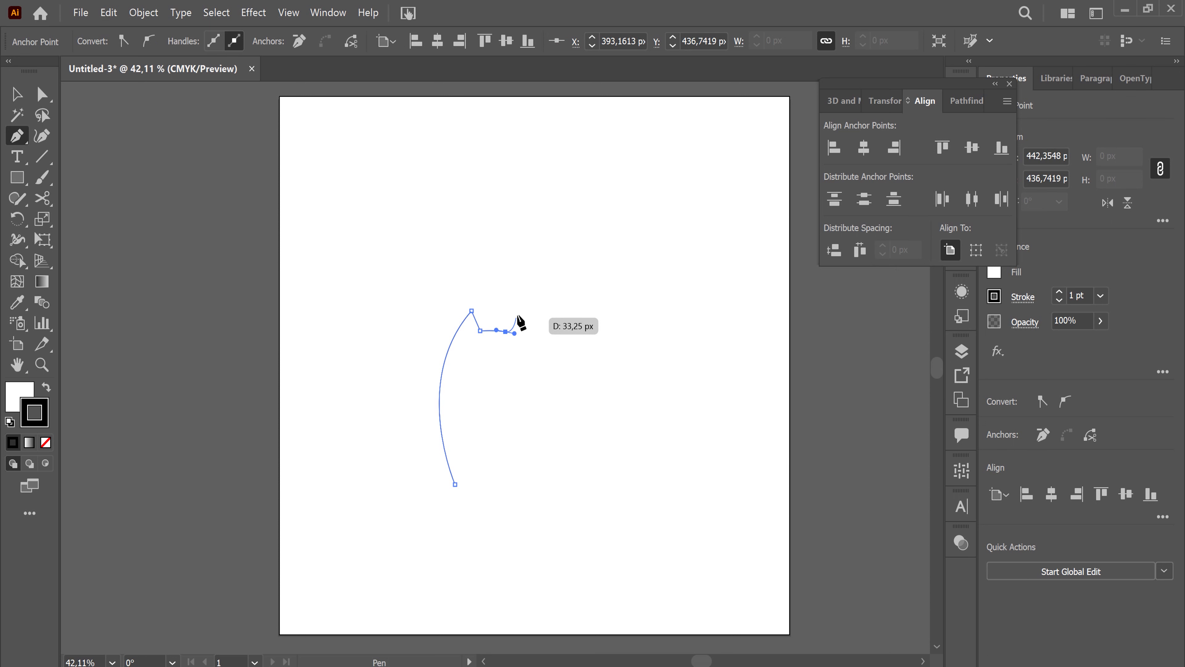
click(515, 334)
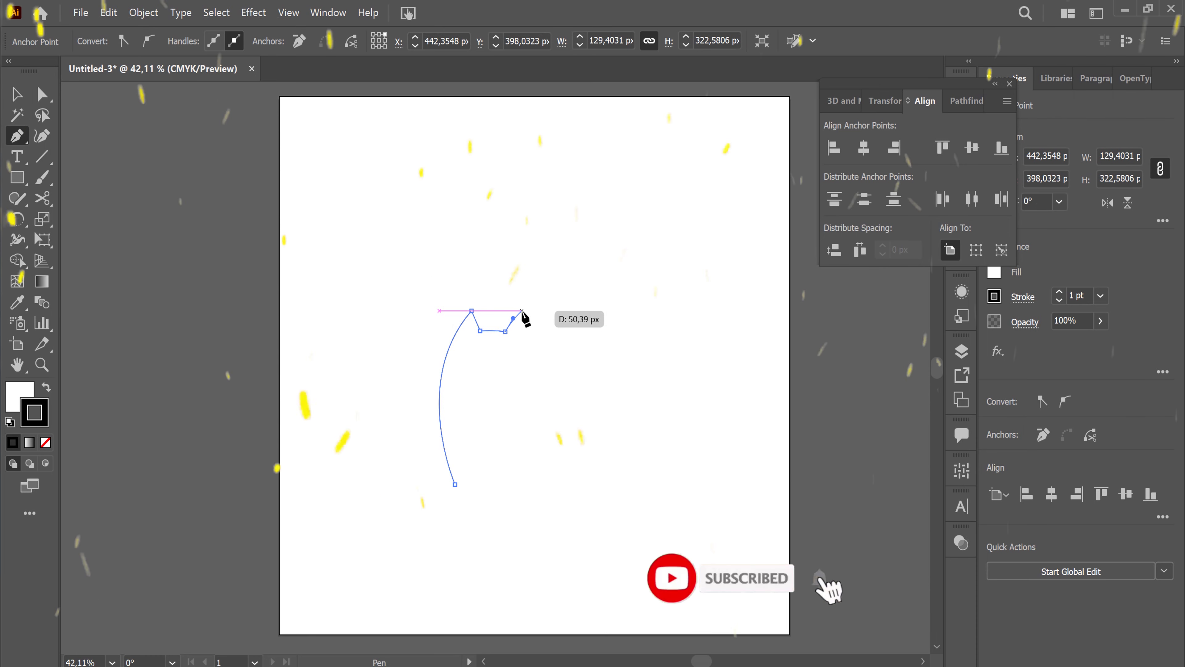
Step: Add the right ear, neck, back and haunch curves, closing the outline at its start point
click(517, 310)
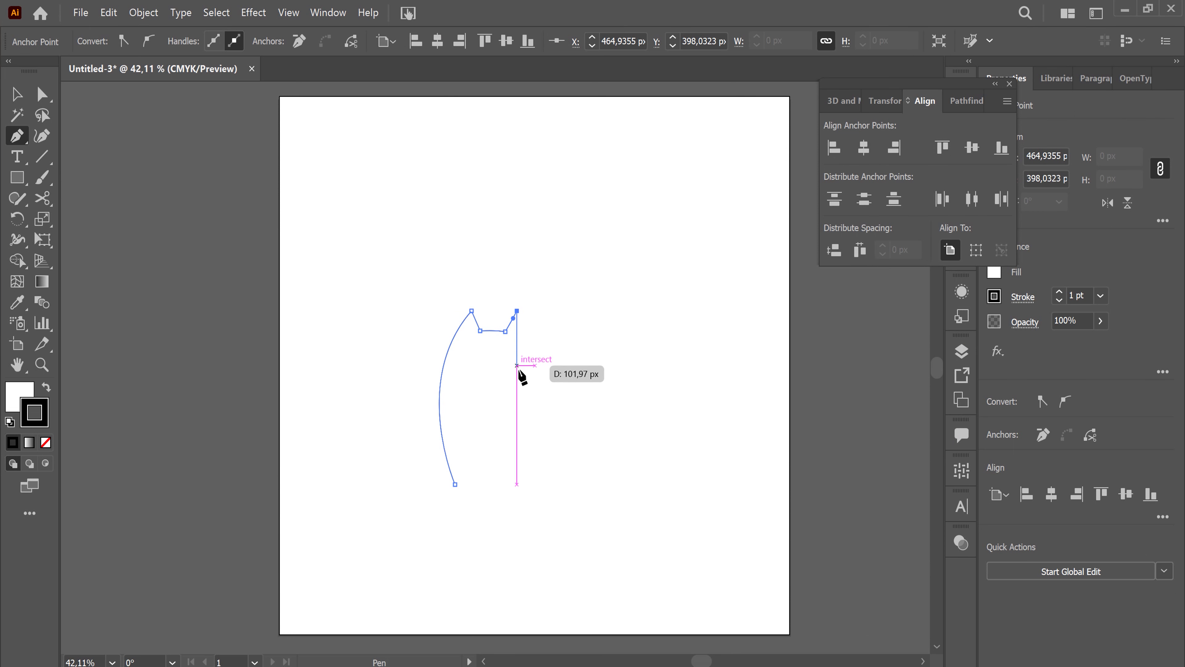
drag(521, 373, 520, 396)
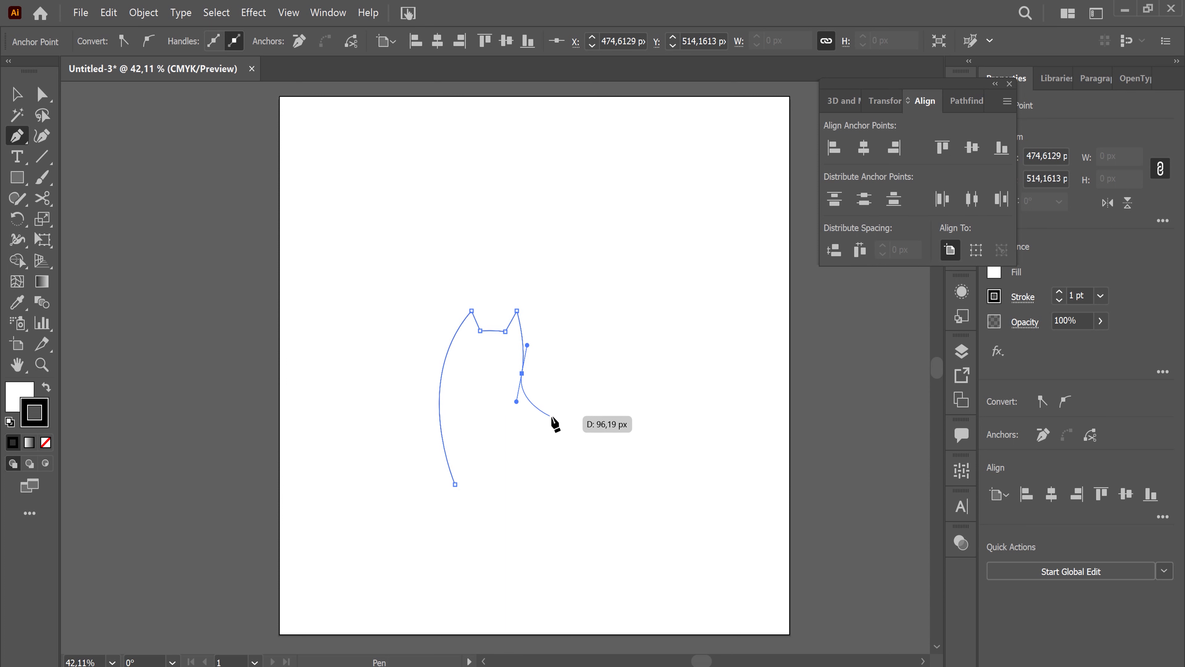
drag(555, 405, 564, 404)
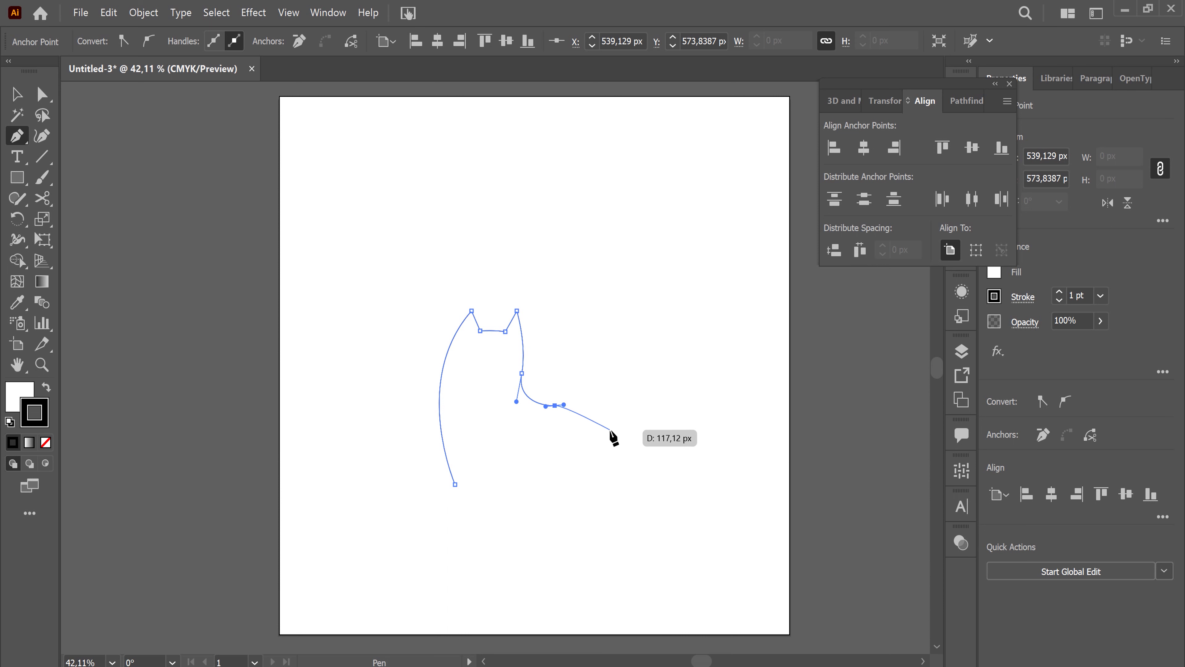
drag(600, 444, 609, 485)
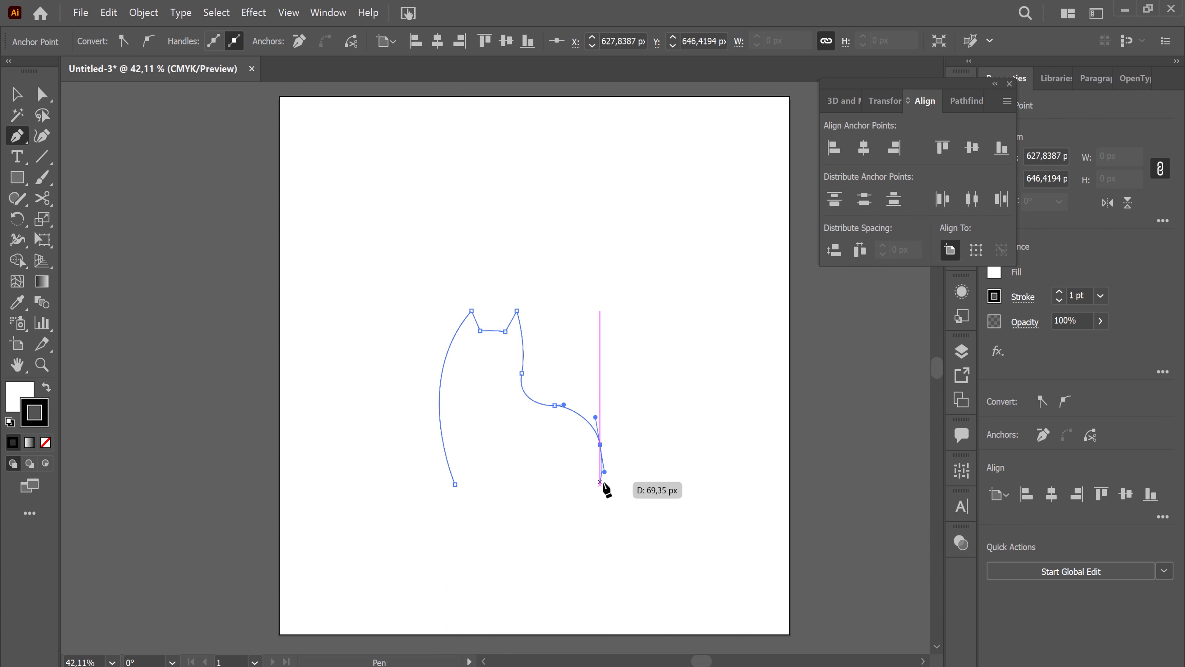
click(601, 485)
click(454, 484)
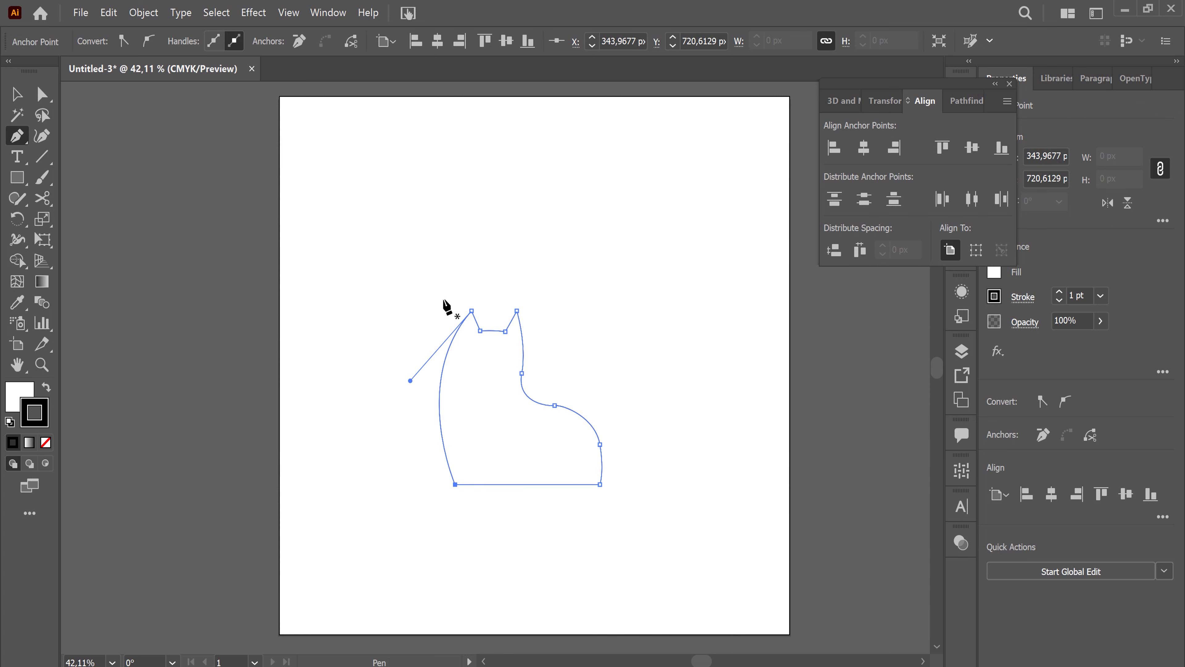
click(41, 104)
Step: Reshape the neck, back and bottom-right haunch curves of the cat outline
click(522, 374)
mouse_move(525, 370)
mouse_down()
mouse_move(572, 416)
mouse_move(521, 392)
mouse_up()
click(555, 406)
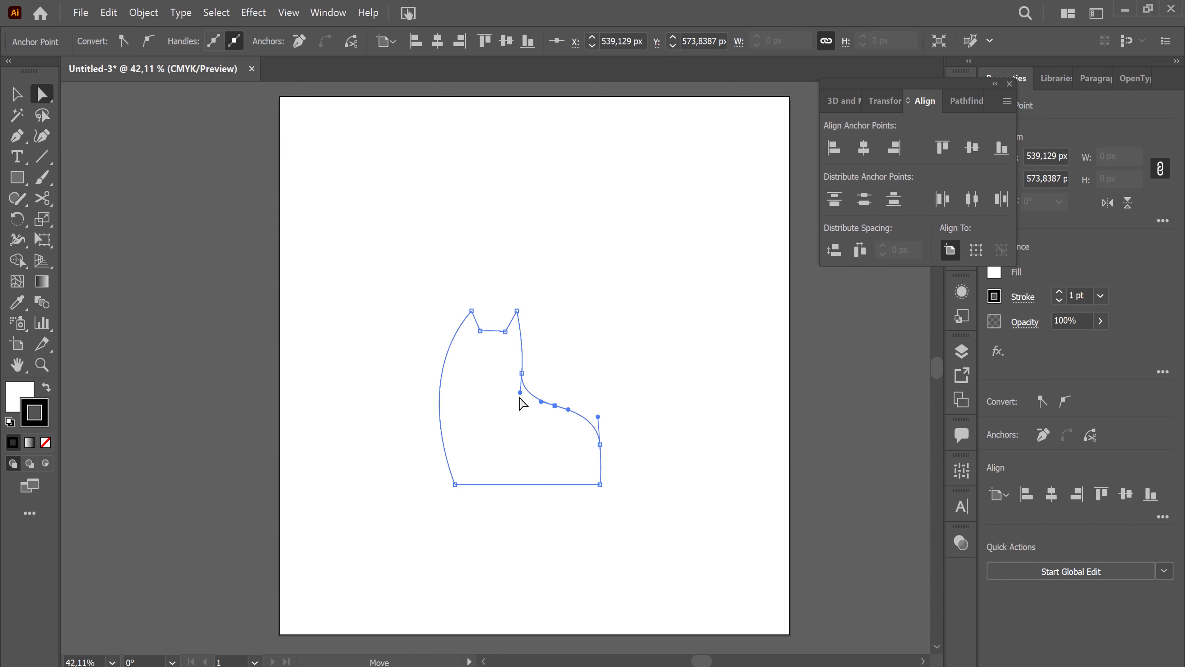
drag(601, 484, 620, 482)
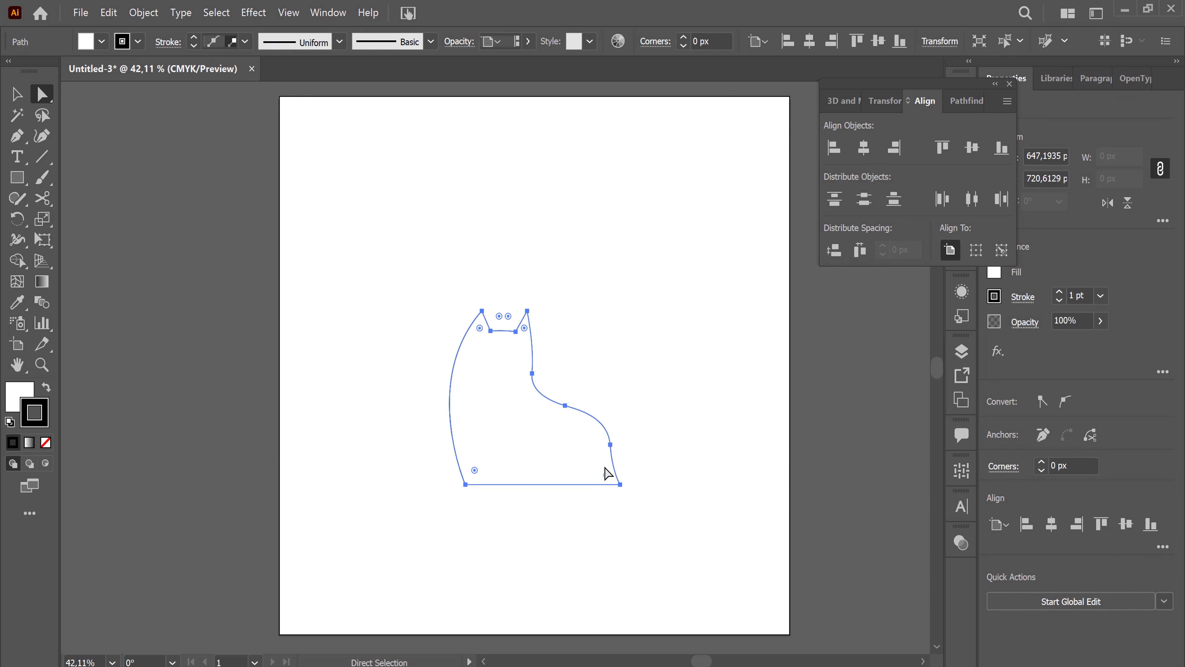
key(ctrl+z)
drag(606, 463, 617, 478)
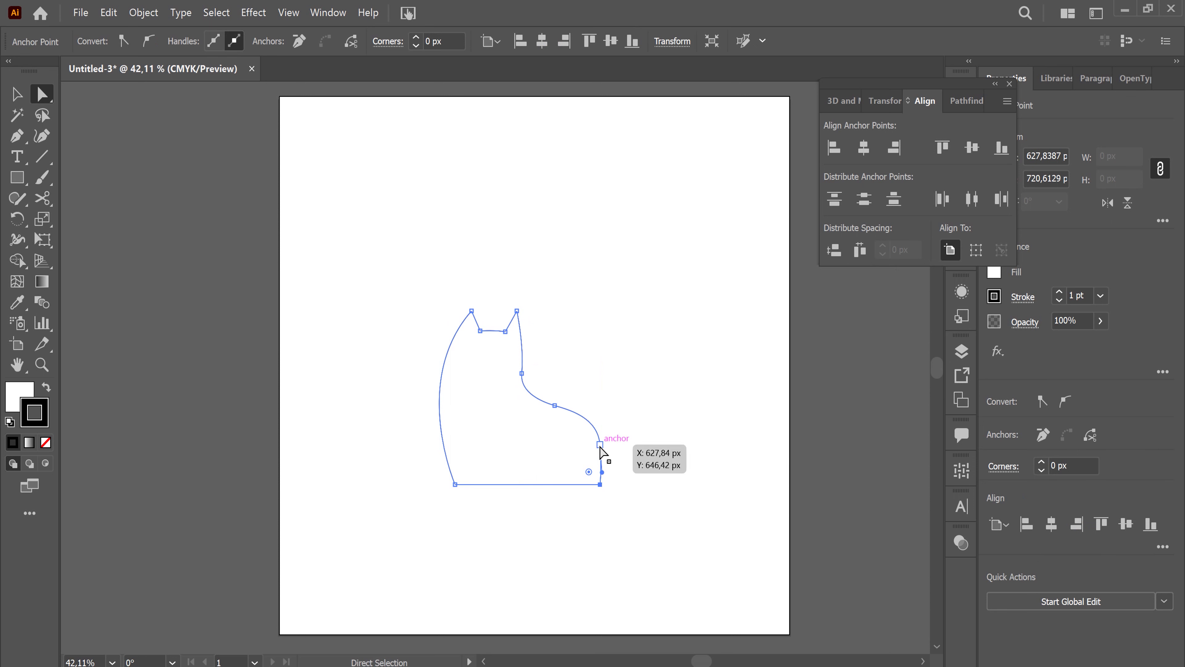
drag(600, 444, 596, 437)
mouse_move(601, 484)
mouse_down()
mouse_move(611, 484)
mouse_move(600, 484)
mouse_up()
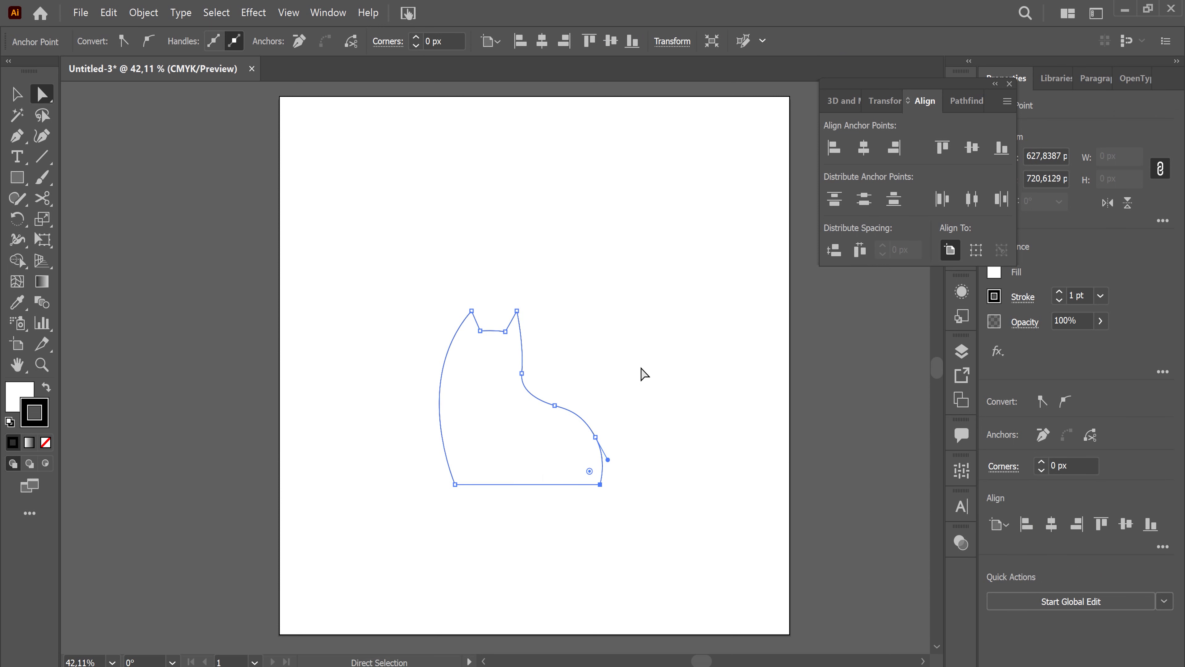
Step: Refine the ear points, pulling the right ear tip down and left at closer zoom
click(480, 330)
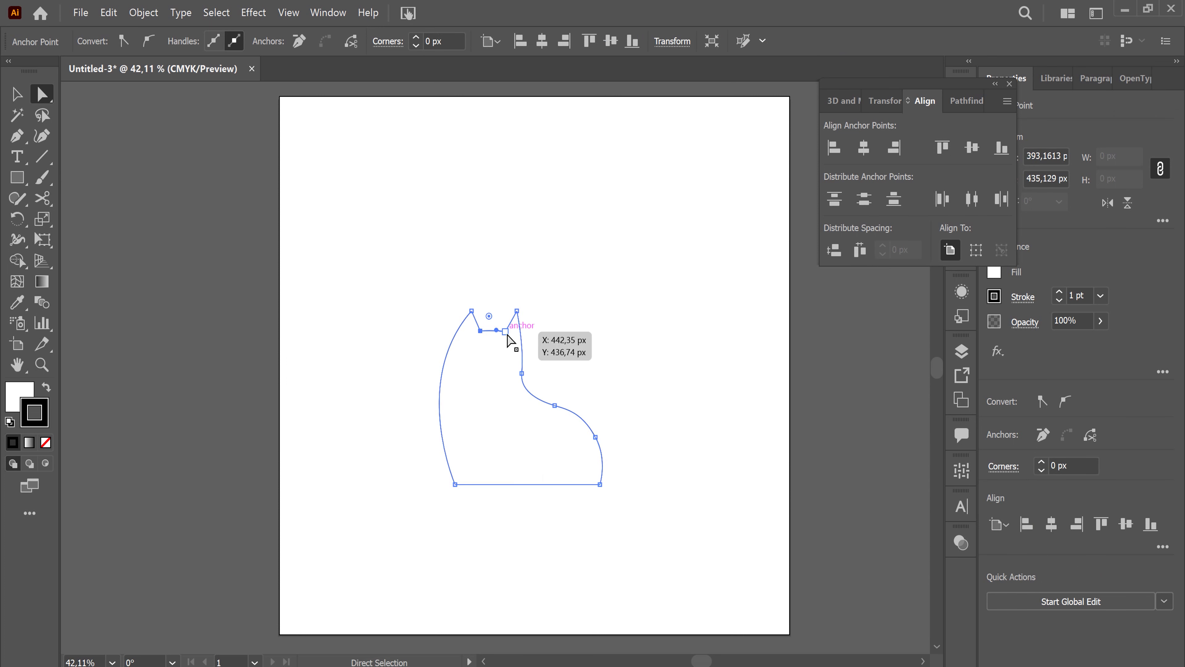
shift+click(506, 332)
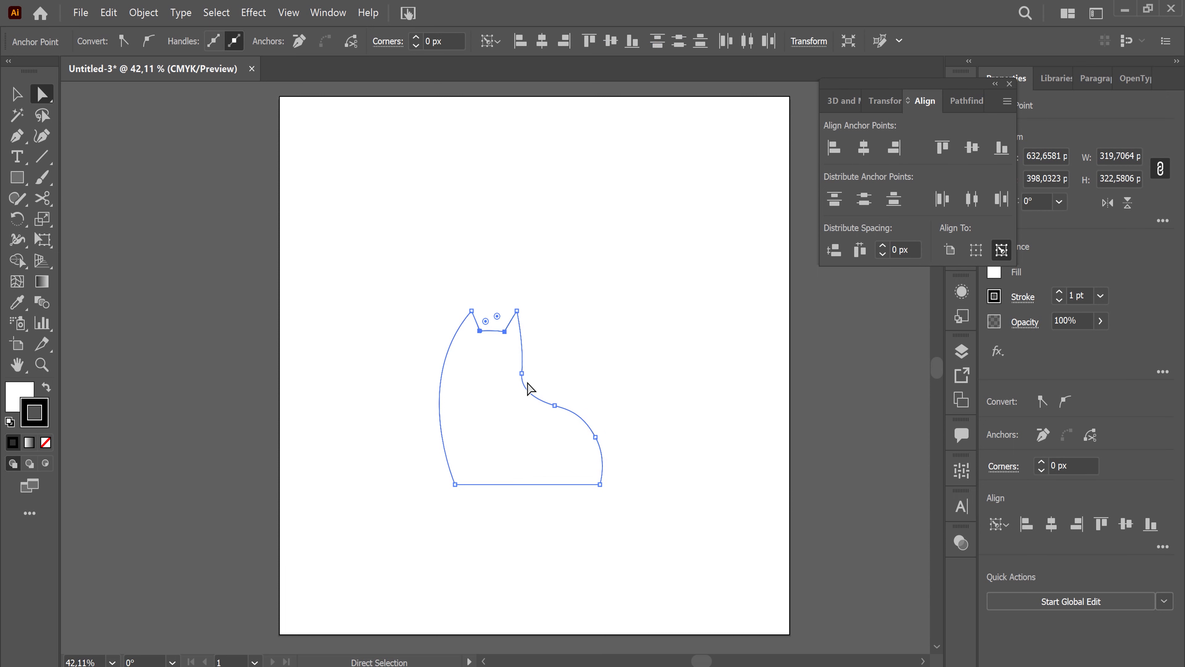
click(587, 412)
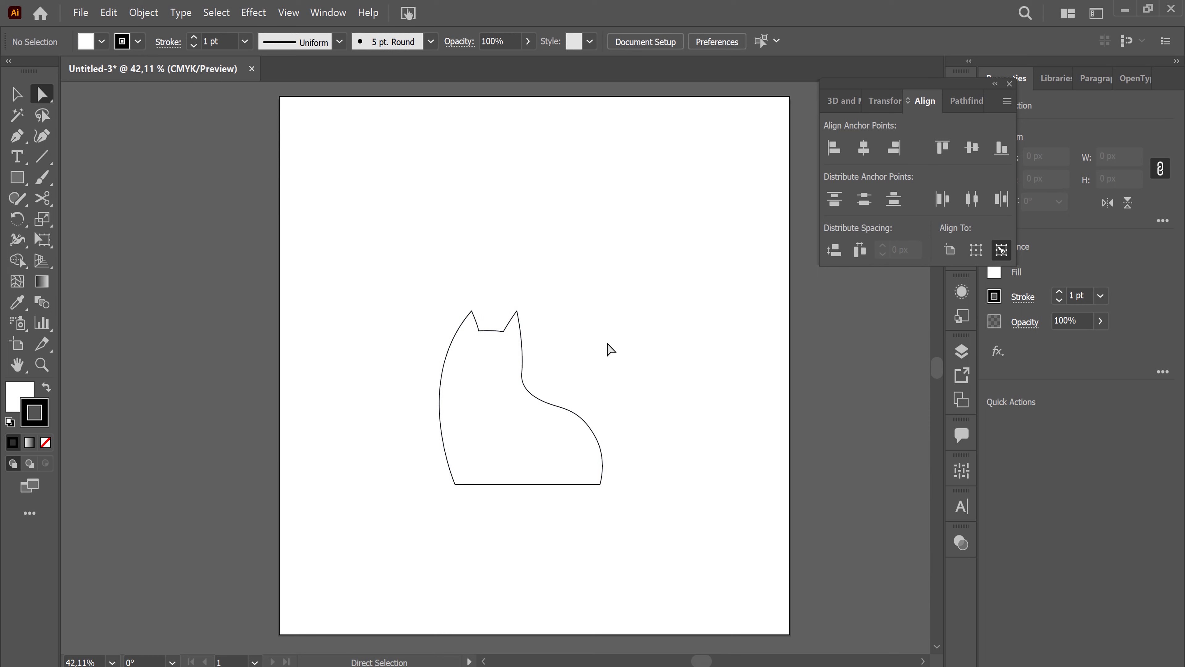
key(ctrl+plus)
key(ctrl+plus)
key(ctrl+plus)
drag(543, 243, 533, 264)
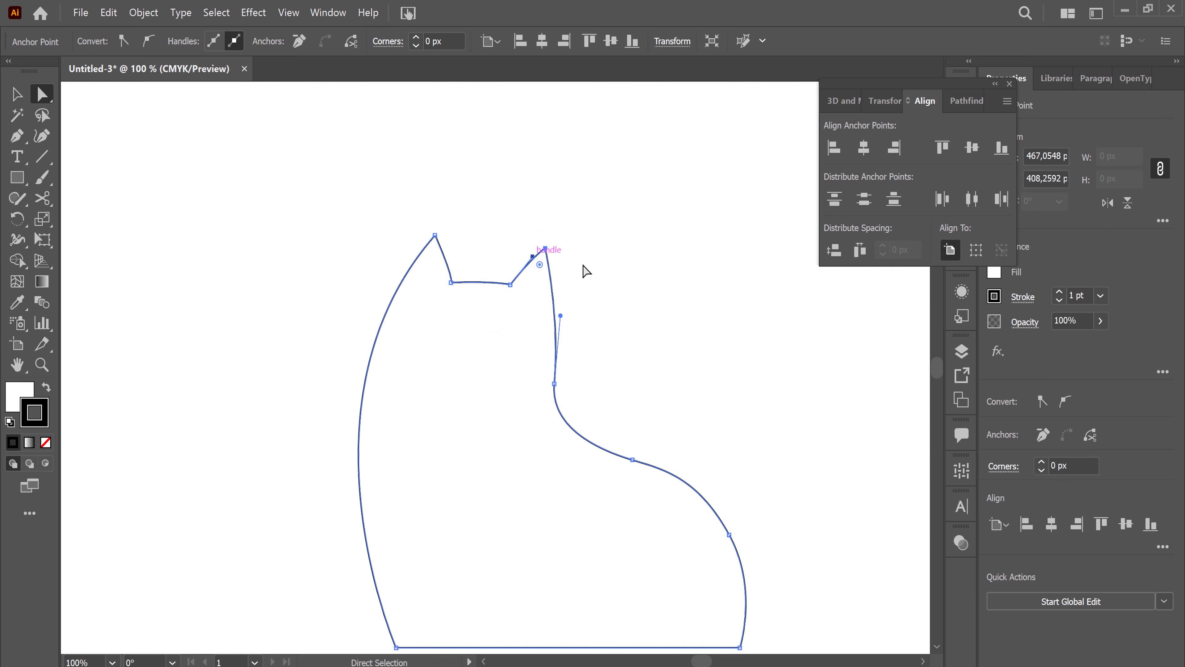
click(627, 257)
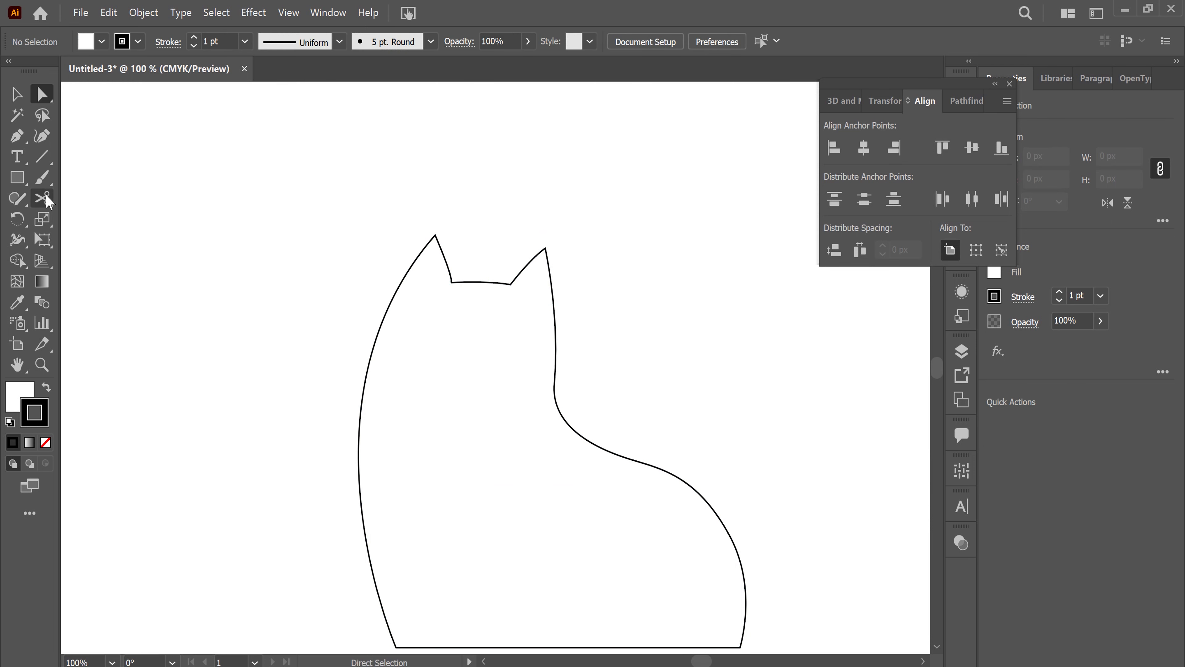
click(21, 181)
Step: Draw a large eye circle and place a smaller black, stroke-less pupil inside it
click(66, 220)
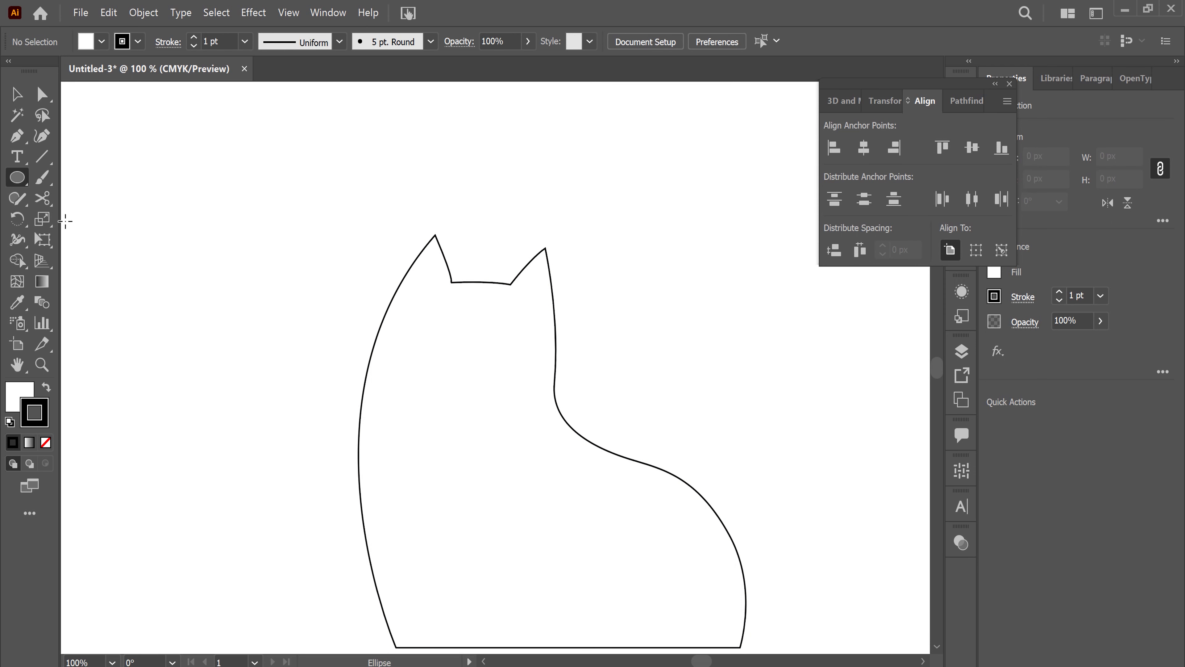
drag(233, 244, 280, 293)
drag(274, 164, 299, 190)
key(shift+x)
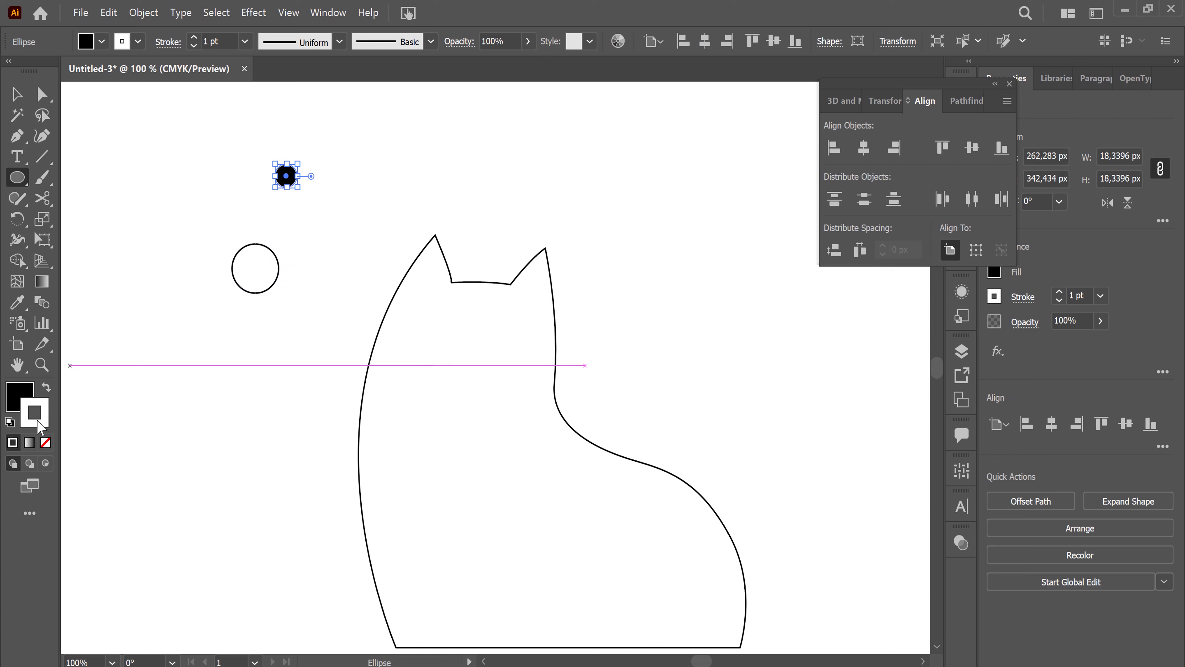
click(45, 442)
click(17, 94)
mouse_move(289, 183)
mouse_down()
mouse_move(260, 274)
mouse_move(261, 263)
mouse_move(283, 279)
mouse_move(264, 262)
mouse_up()
Step: Enlarge the pupil to about 32 px and fine-tune its position within the eye
shift+click(237, 253)
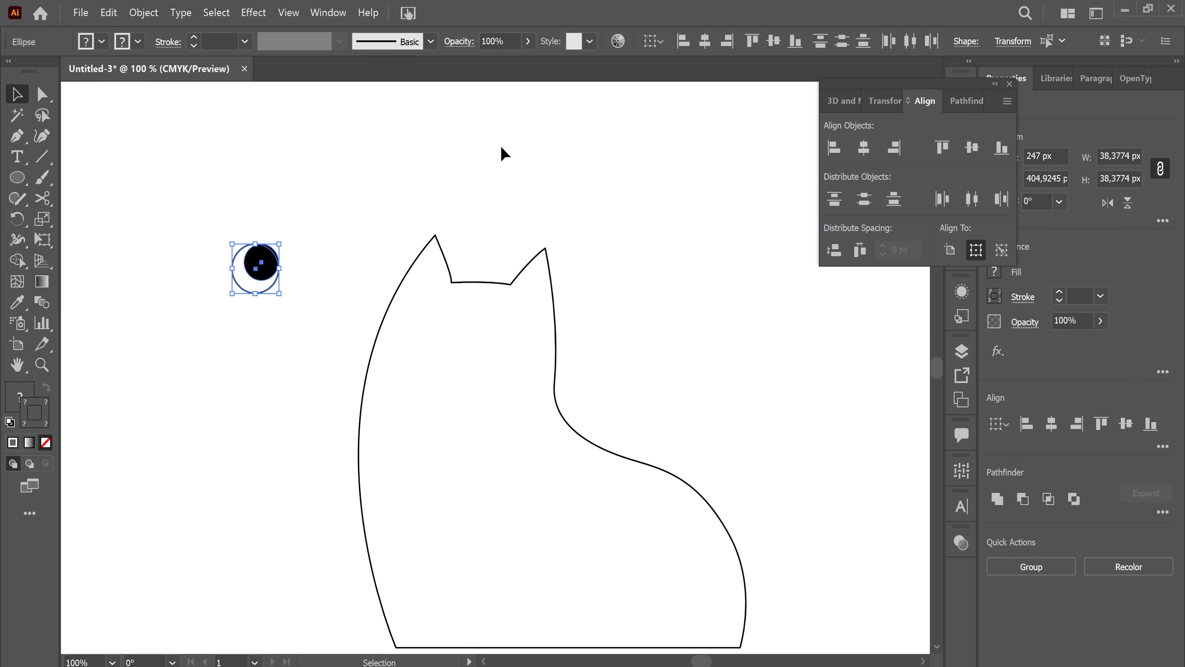
click(344, 189)
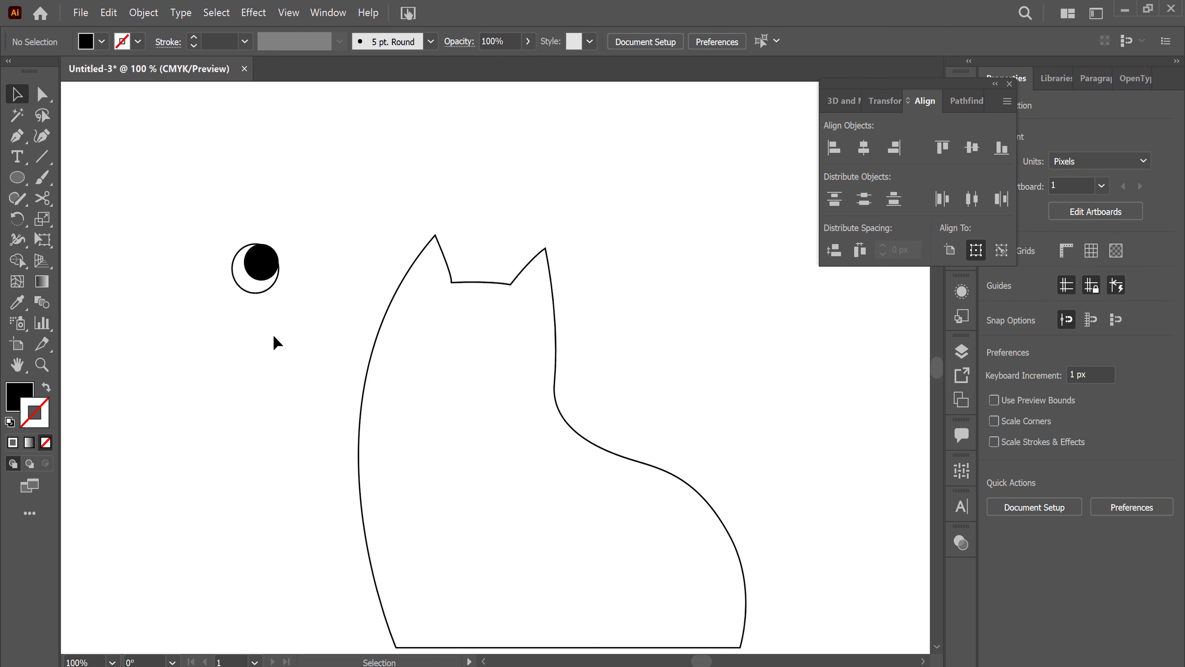
key(ctrl+plus)
scroll(587, 336, up, 3)
scroll(587, 336, left, 8)
scroll(471, 304, left, 4)
click(433, 267)
drag(431, 266, 436, 266)
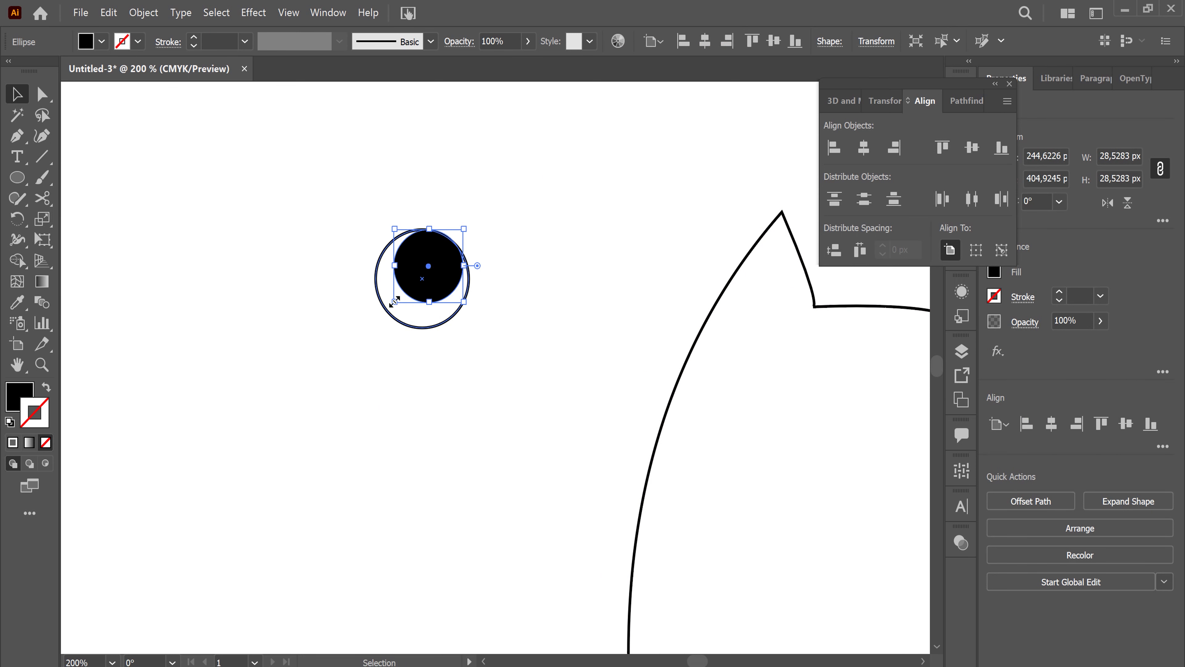
drag(394, 301, 385, 311)
drag(431, 276, 436, 282)
click(567, 283)
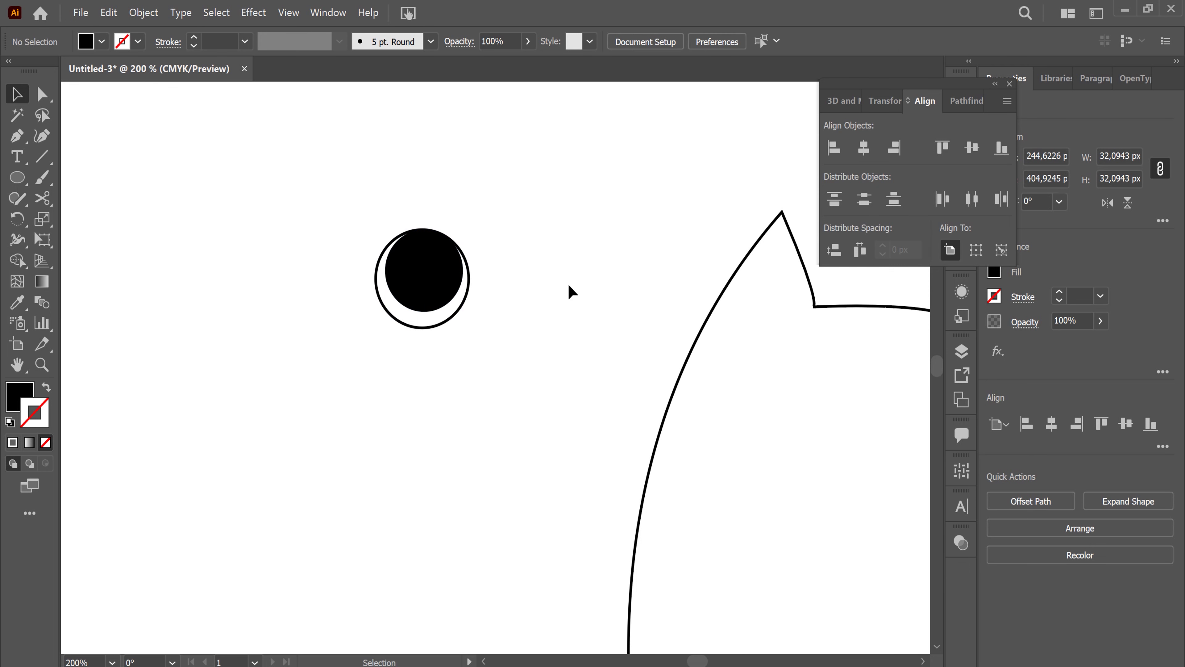
key(ctrl+z)
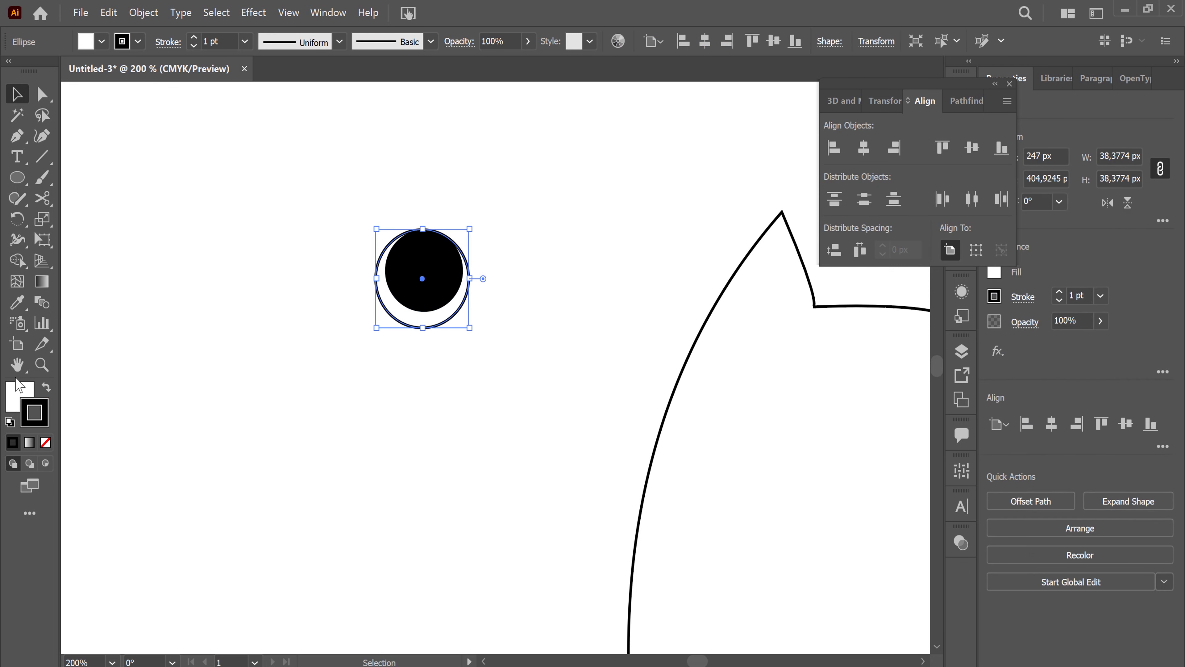
Step: Fill the outer eye circle with orange
click(17, 393)
click(94, 37)
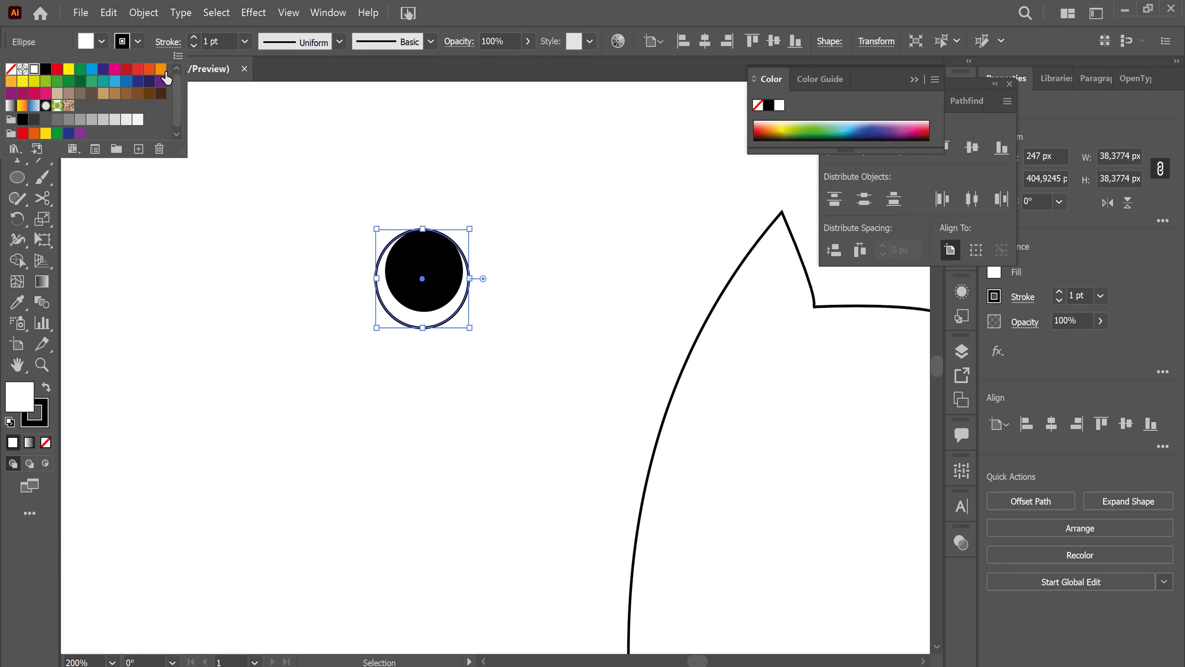
click(161, 69)
click(630, 235)
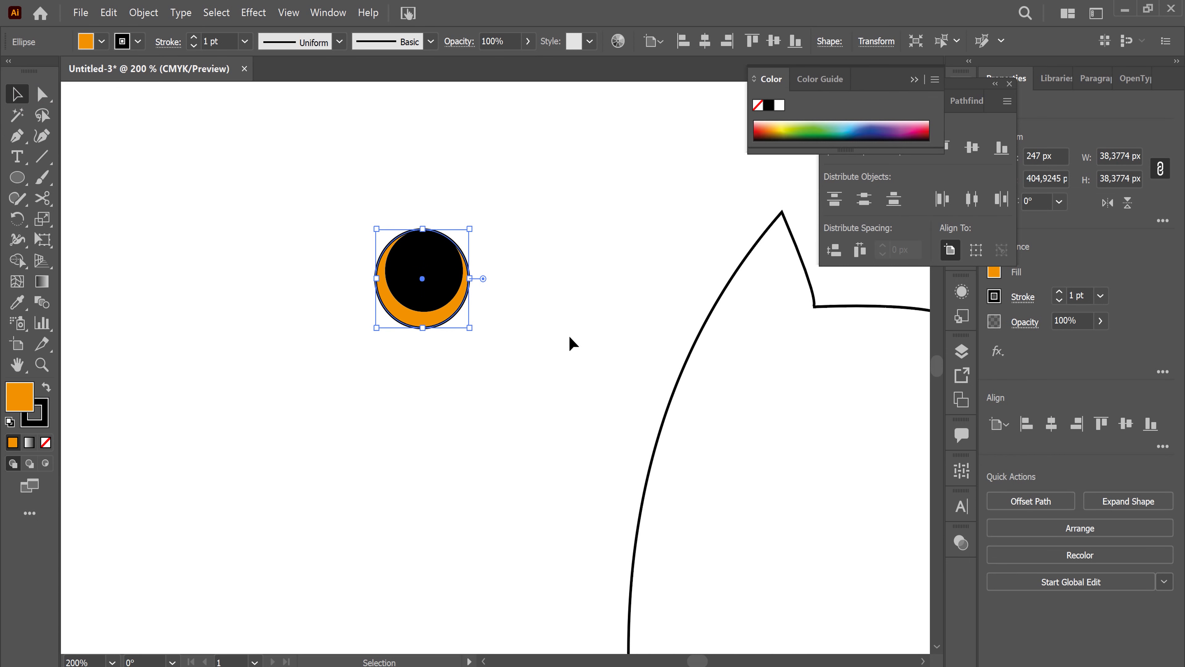
click(530, 362)
Step: Shrink the eye onto the cat's face and duplicate it as a second eye
drag(367, 230, 453, 319)
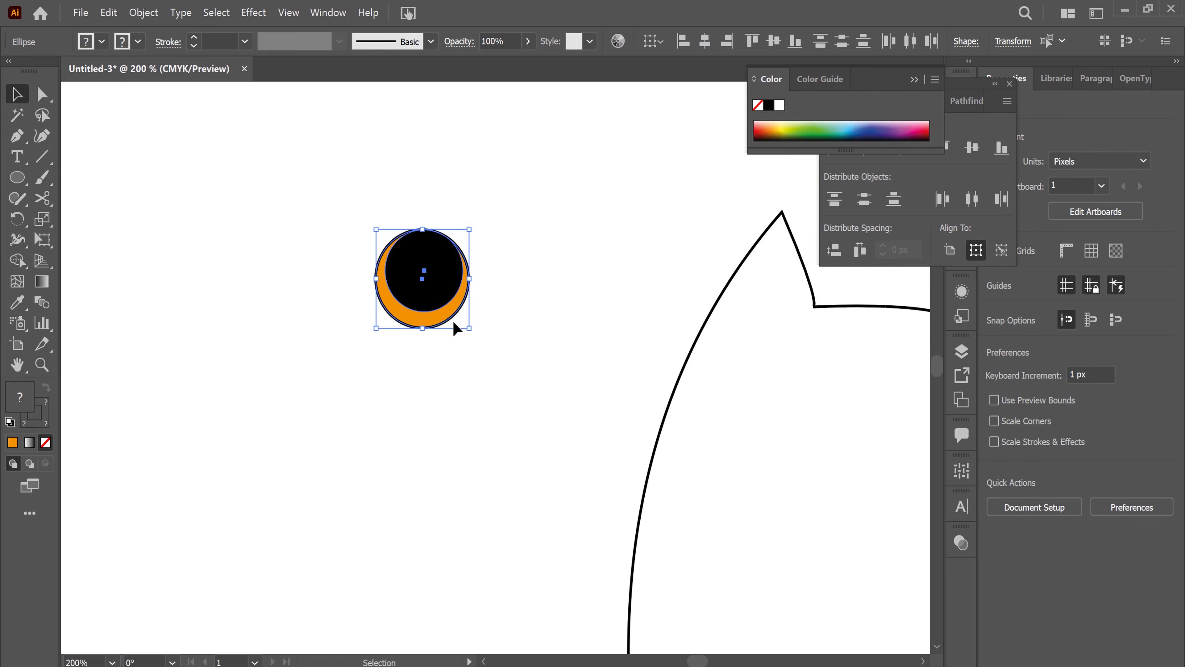
key(ctrl+minus)
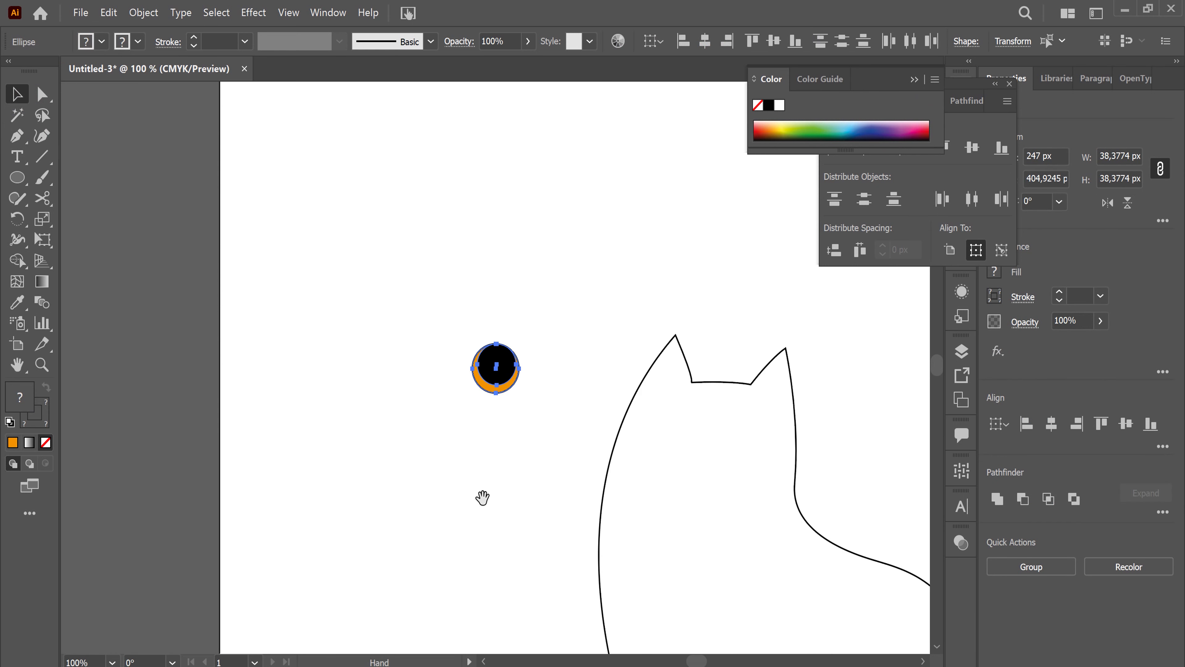
drag(482, 495, 305, 389)
mouse_move(339, 289)
mouse_down()
mouse_move(327, 271)
mouse_move(565, 332)
mouse_move(513, 330)
mouse_up()
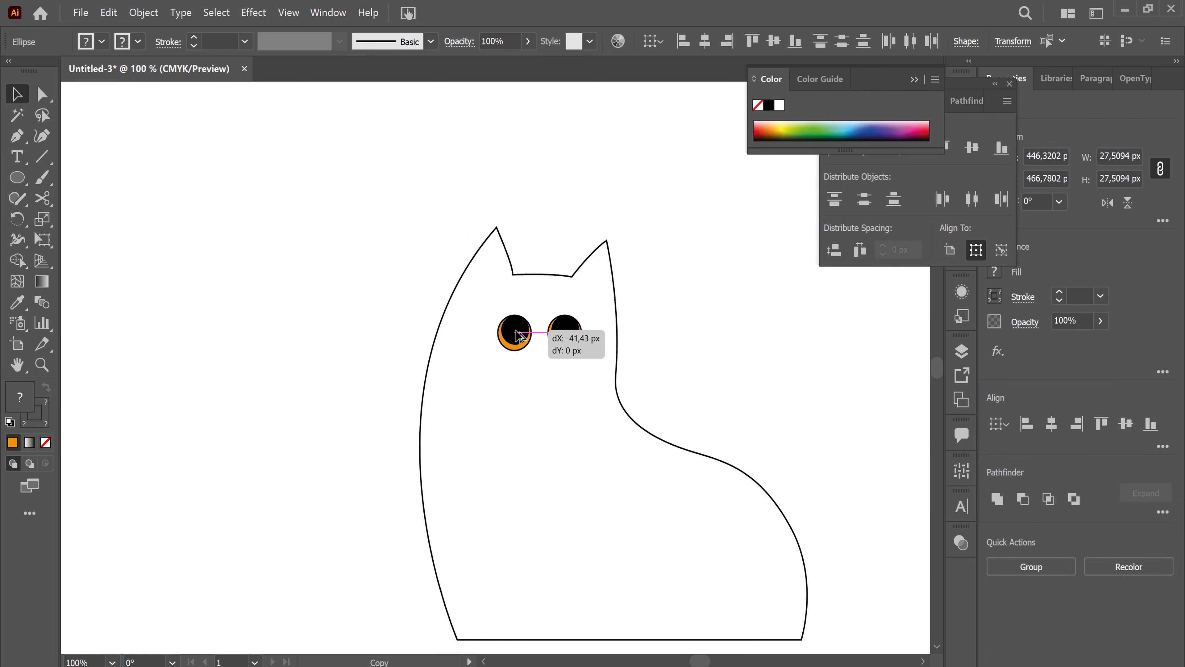
click(735, 460)
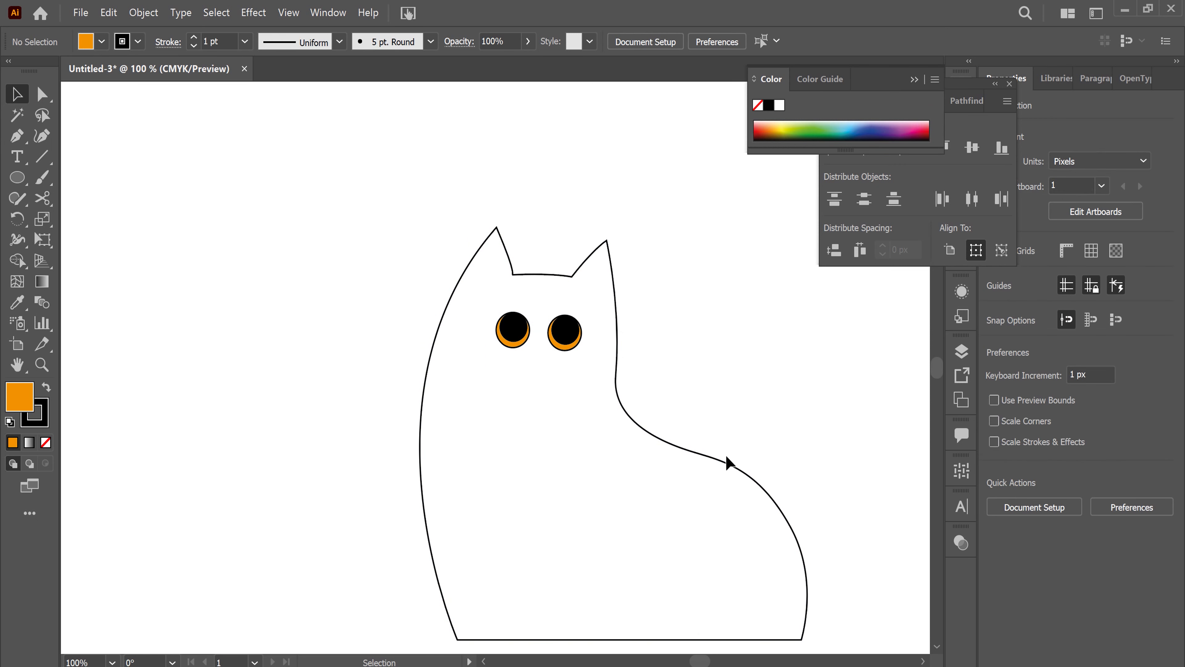
click(572, 343)
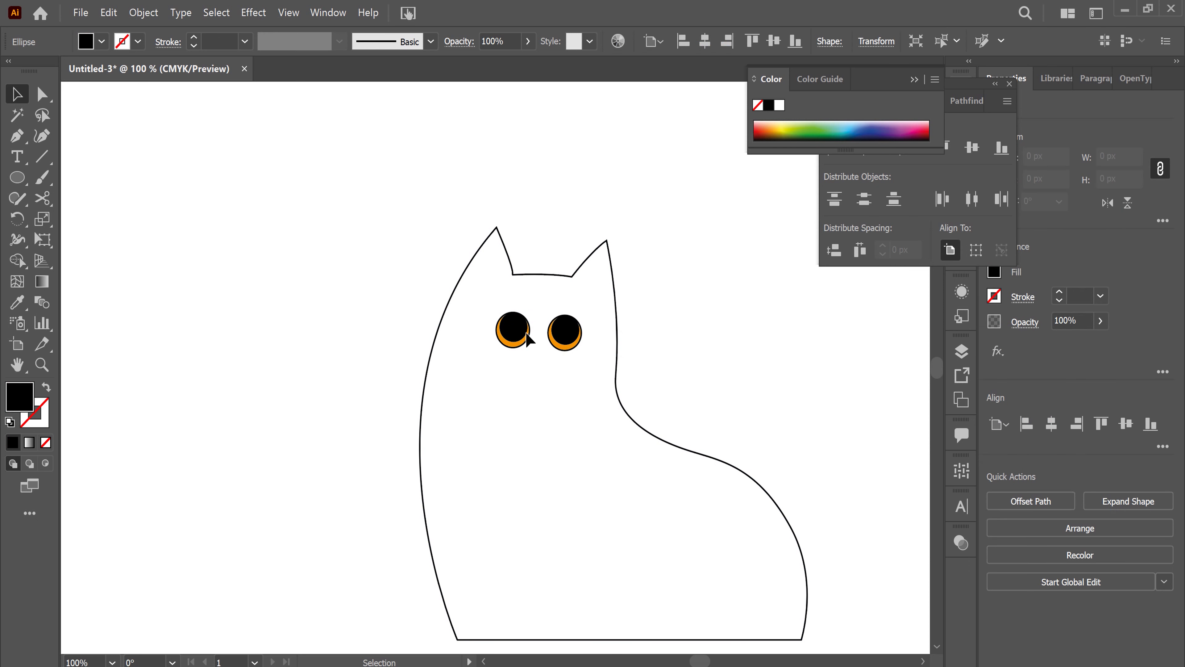
key(ctrl+shift+a)
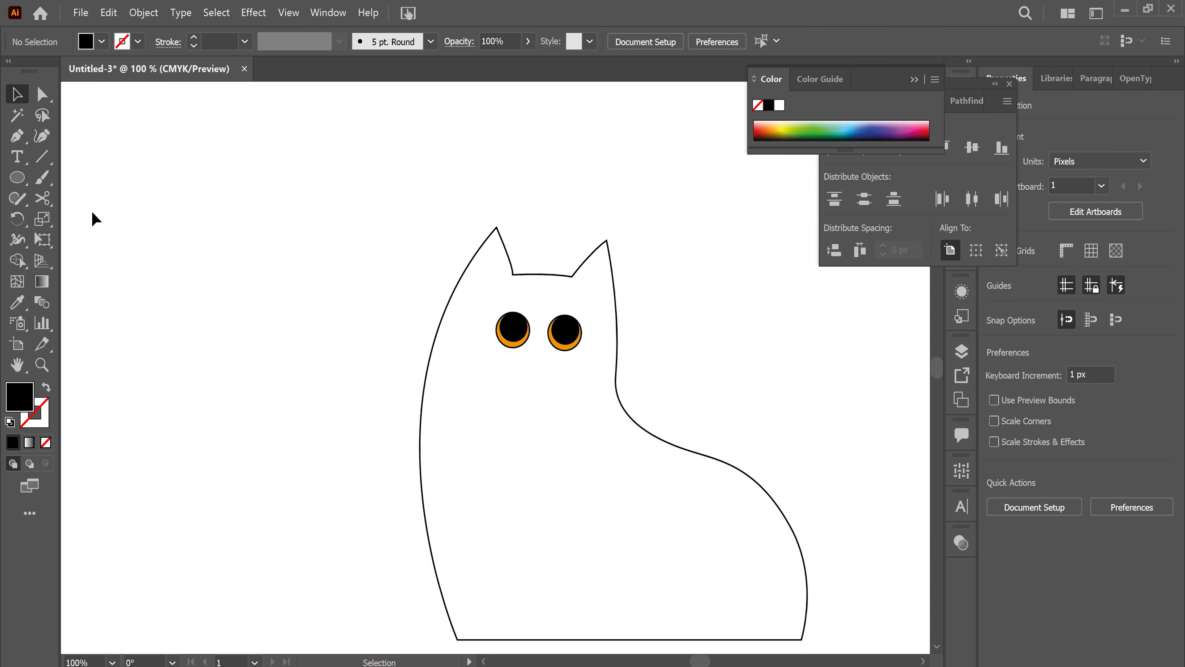
Step: Create an orange triangle using a 3-point star
drag(21, 183, 74, 259)
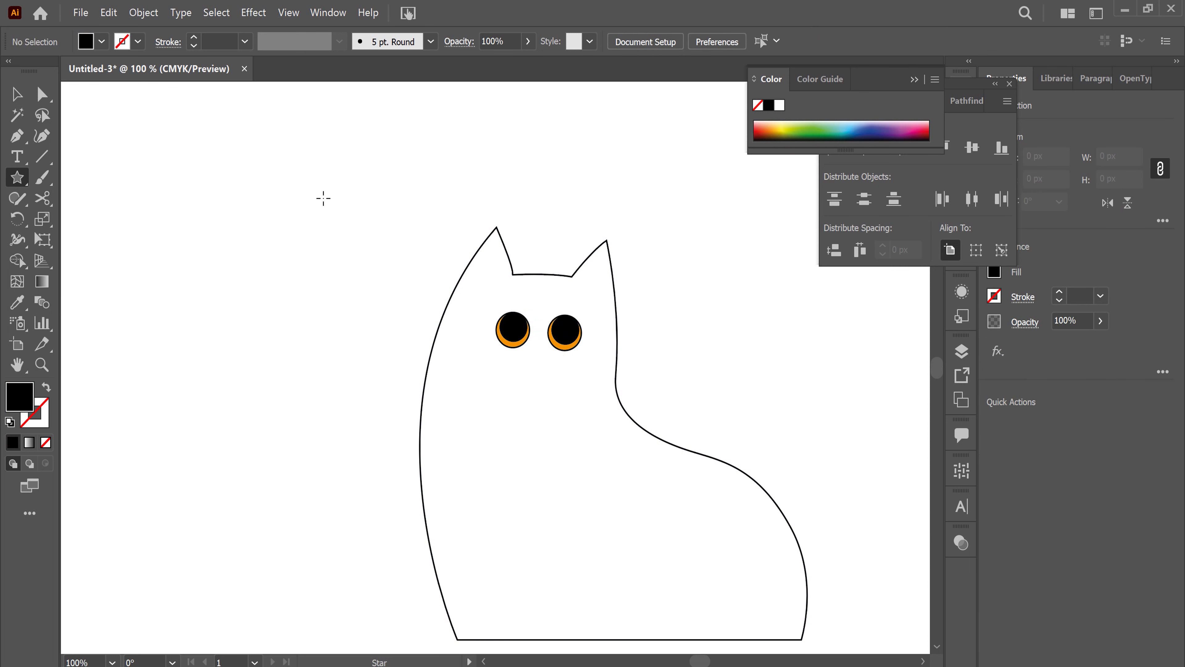
click(391, 306)
text(3)
click(550, 397)
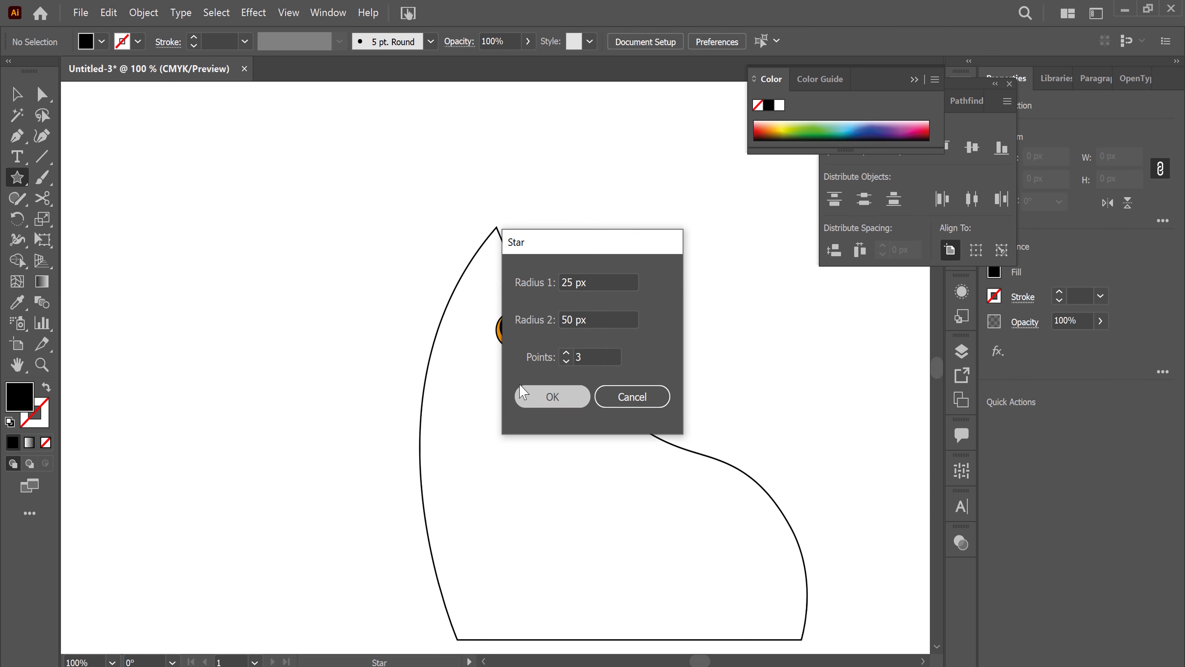
click(102, 41)
click(160, 71)
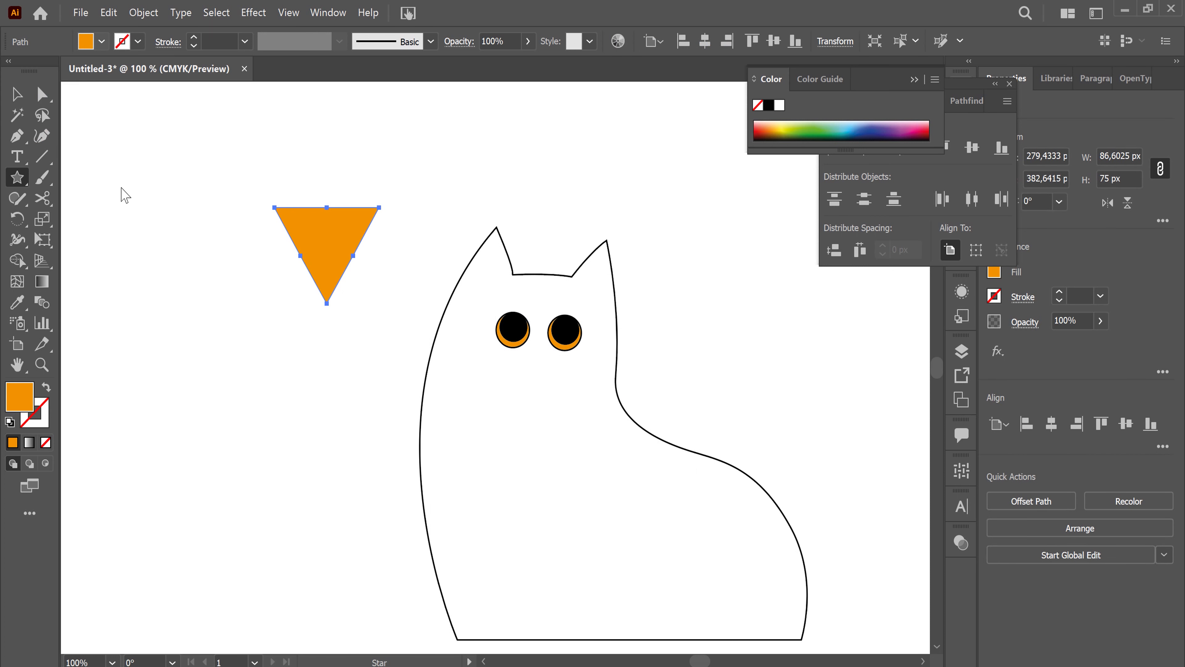
Step: Shrink the triangle and place it under the cat's eyes as a nose
key(v)
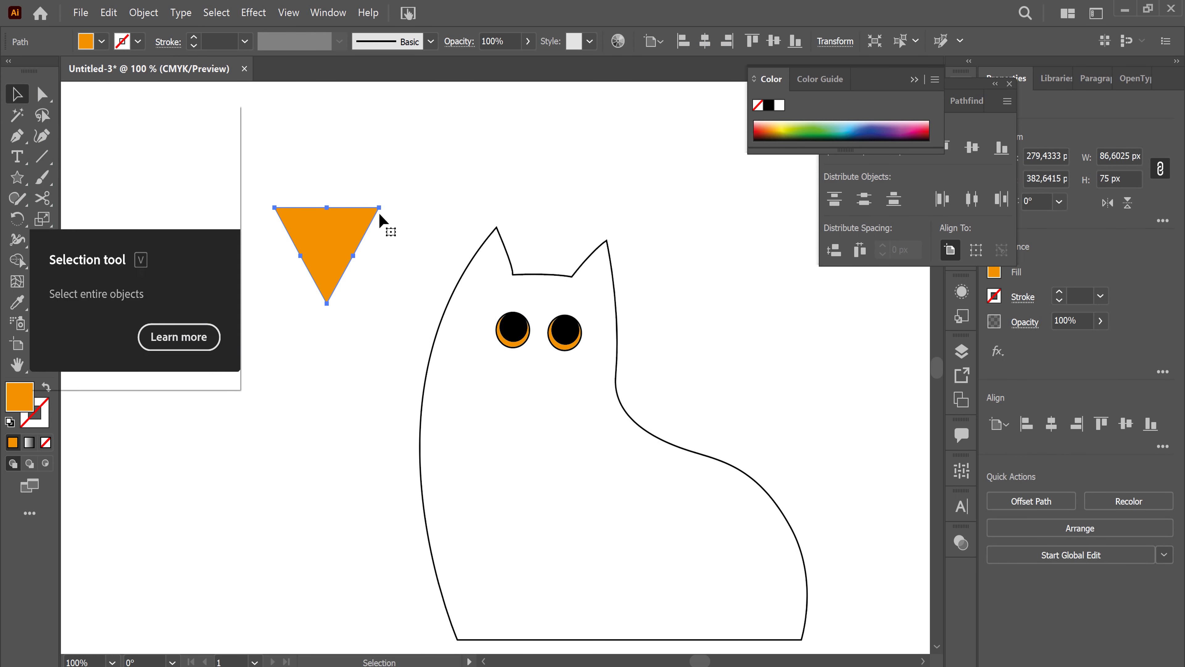
drag(379, 206, 298, 282)
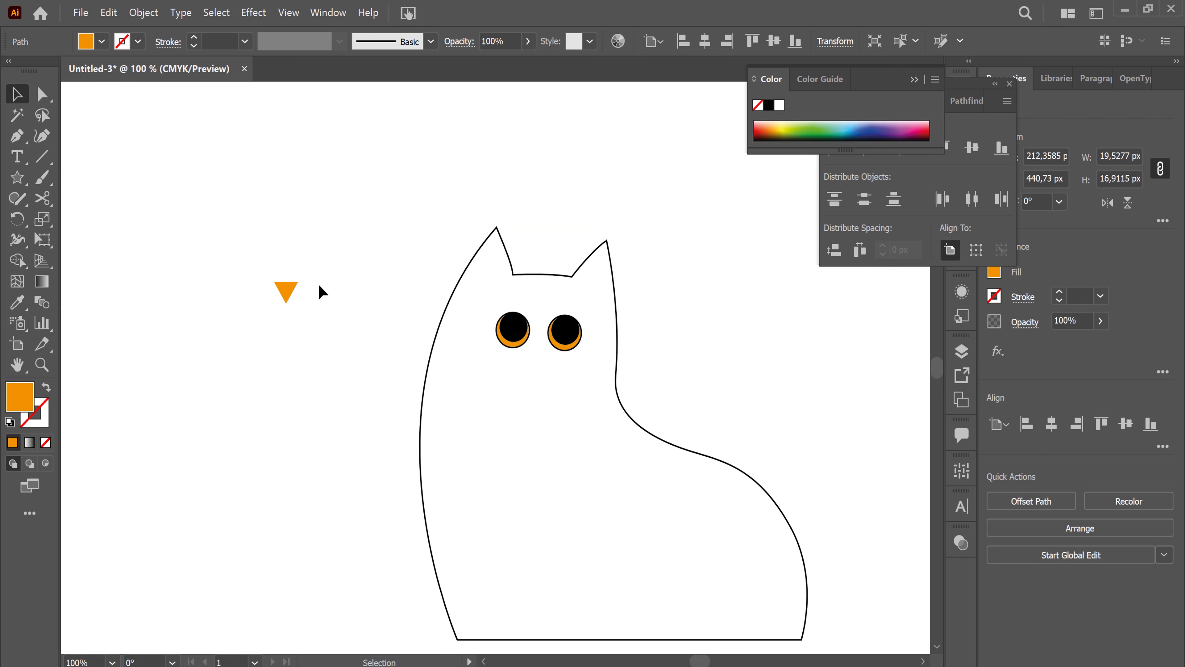
click(334, 285)
drag(291, 297, 541, 373)
click(734, 365)
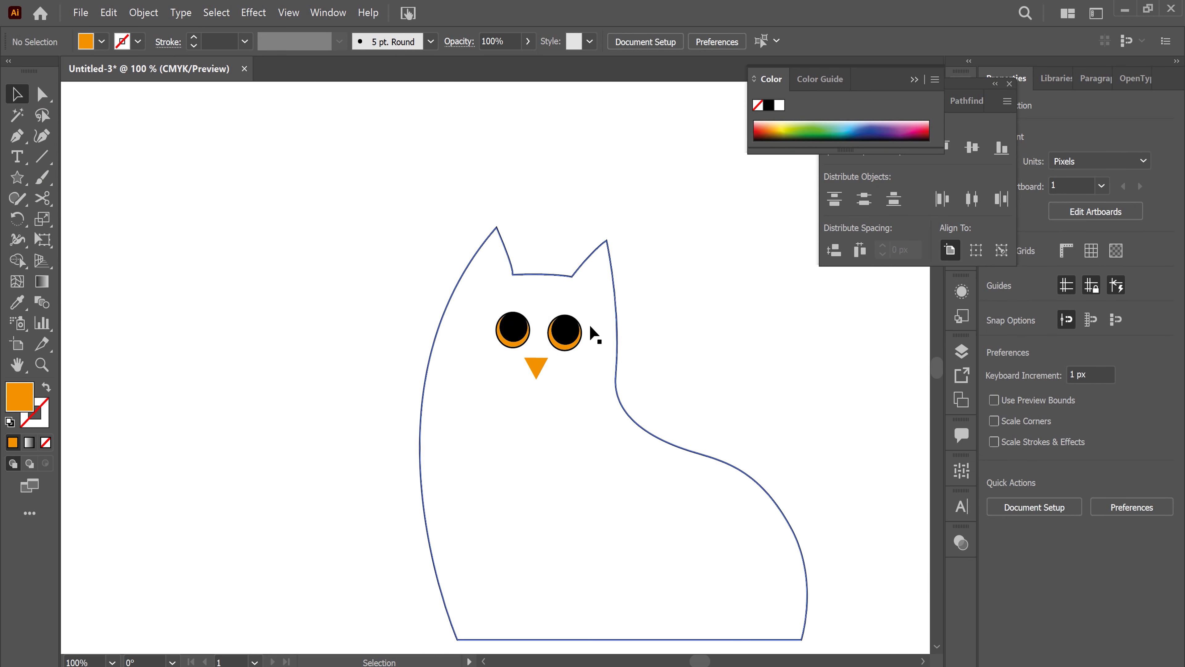
click(17, 177)
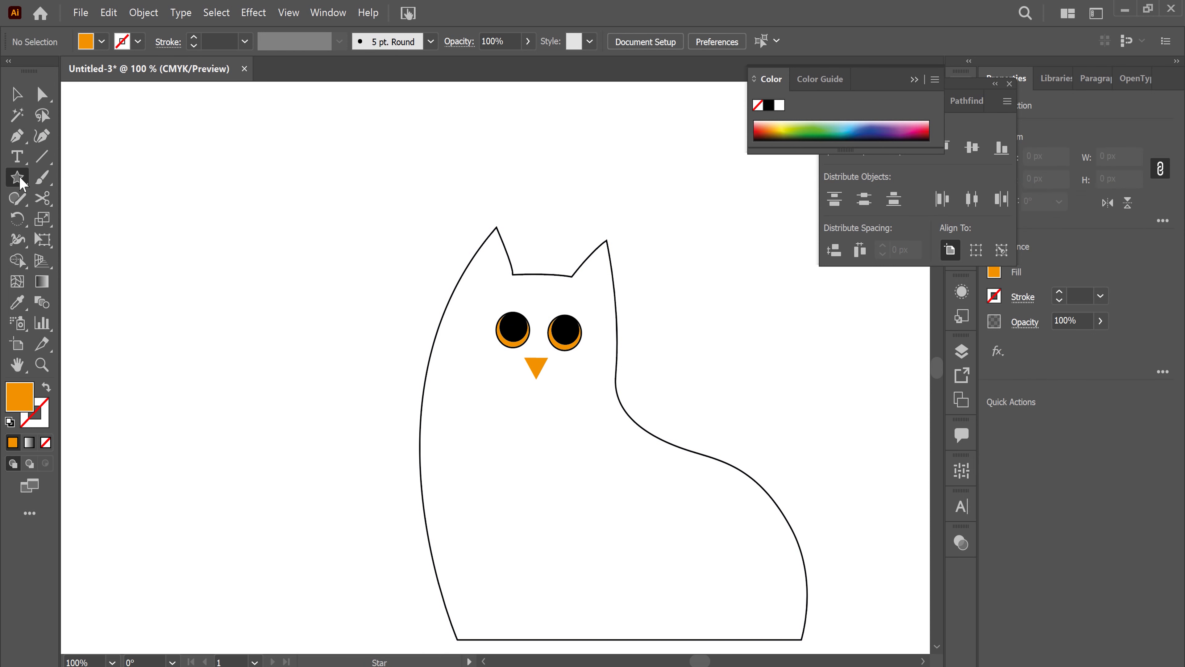
Step: Draw a wide flat ellipse across the cat's head between the ears and fill it black
click(66, 224)
mouse_move(420, 245)
mouse_down()
mouse_move(667, 311)
mouse_move(666, 289)
mouse_up()
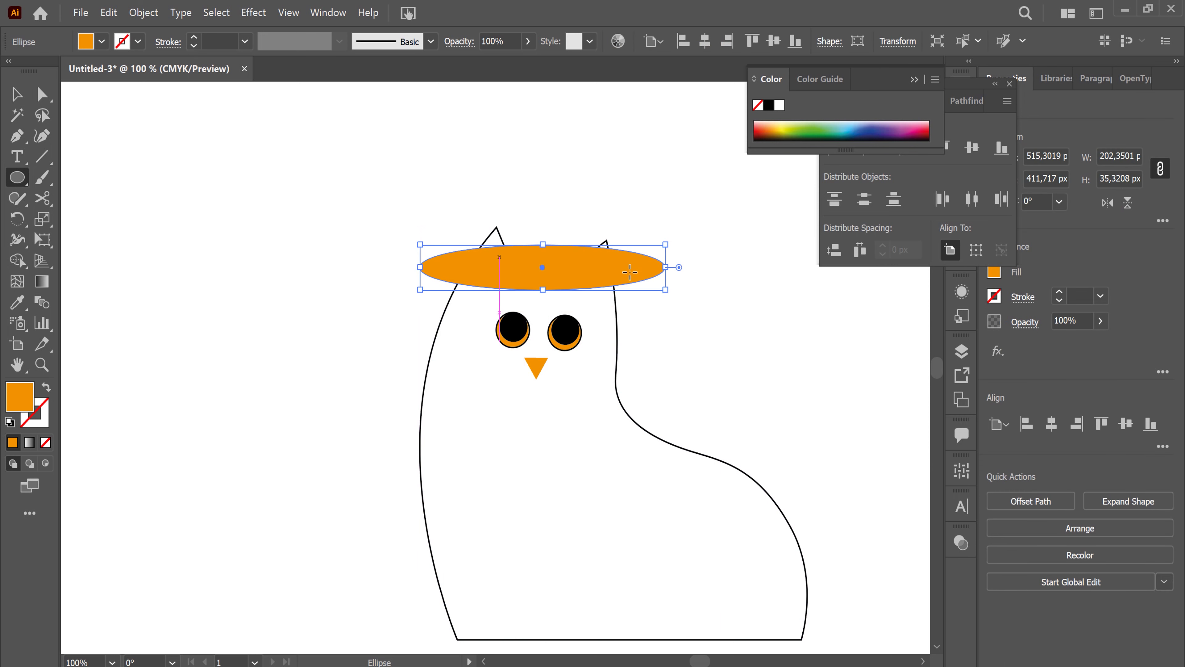
drag(541, 236, 564, 233)
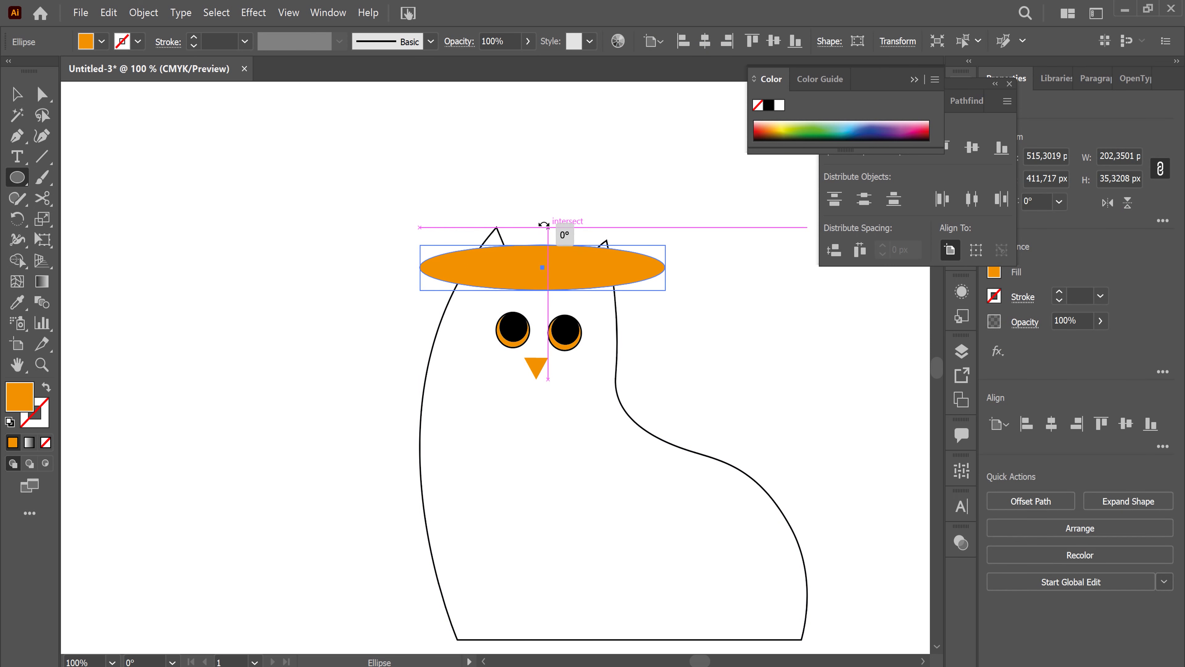
key(v)
drag(578, 271, 582, 287)
click(102, 41)
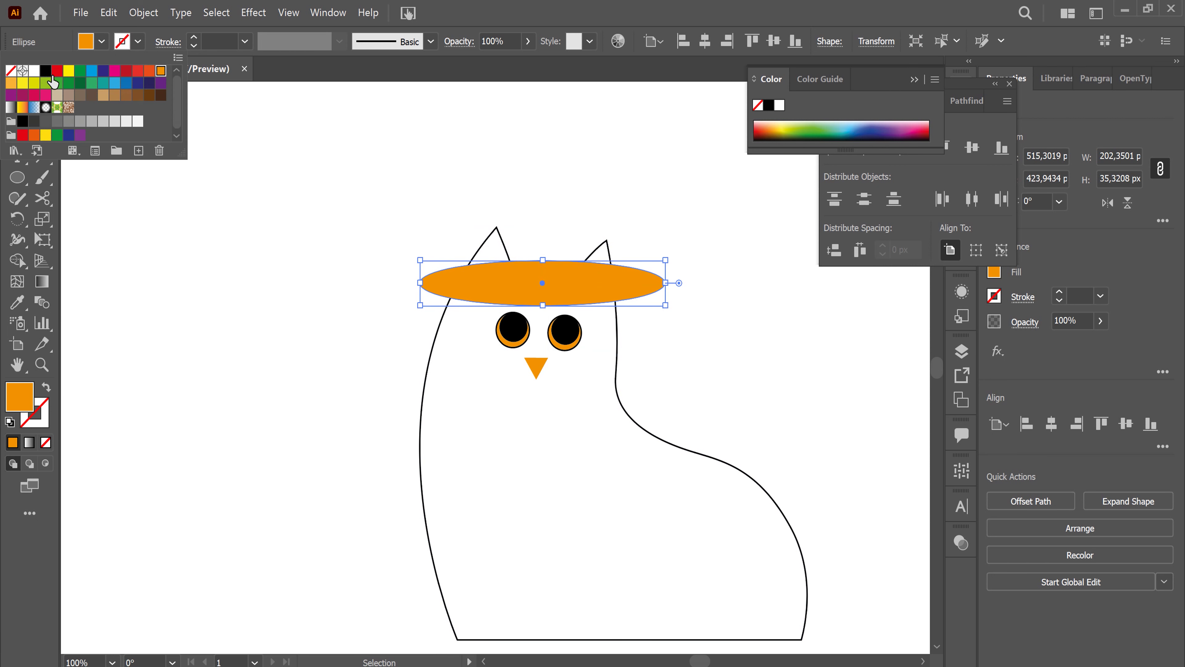
click(45, 76)
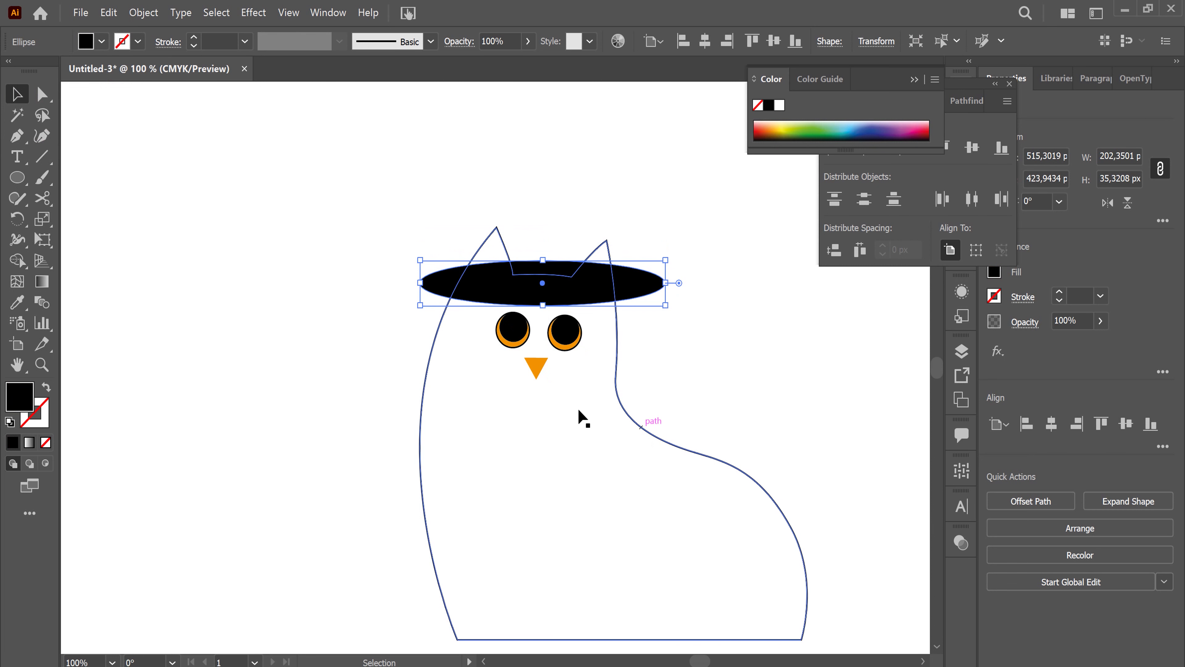
Step: Give the cat's body path a black fill and no stroke
click(641, 429)
click(138, 42)
key(slash)
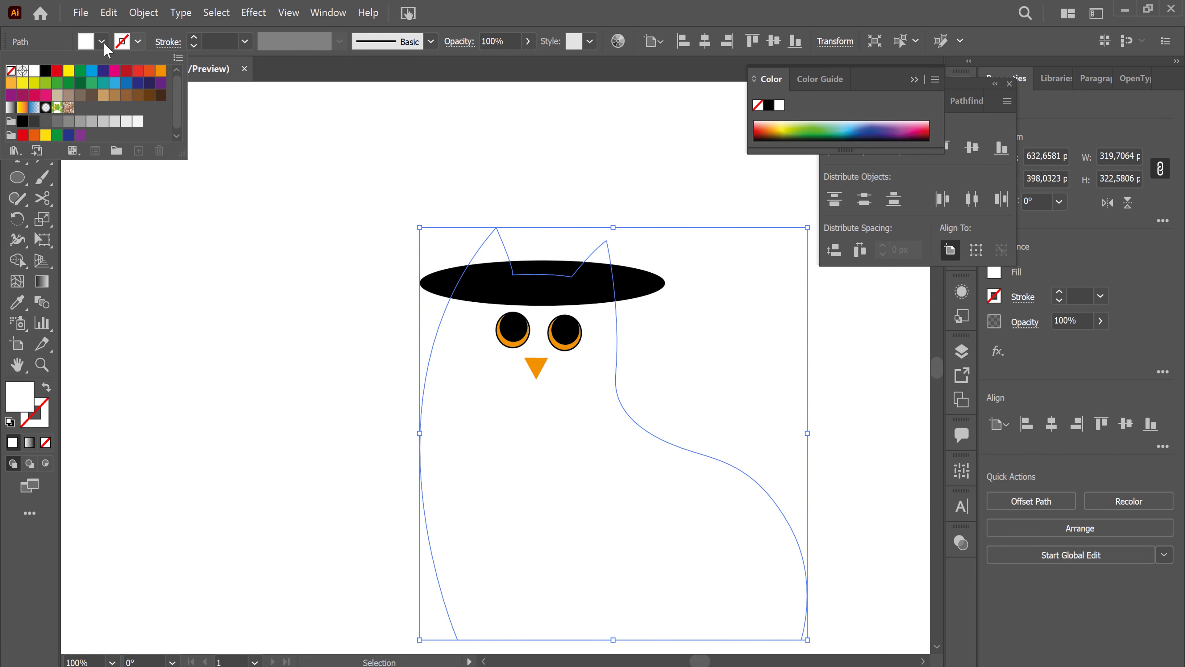
click(45, 70)
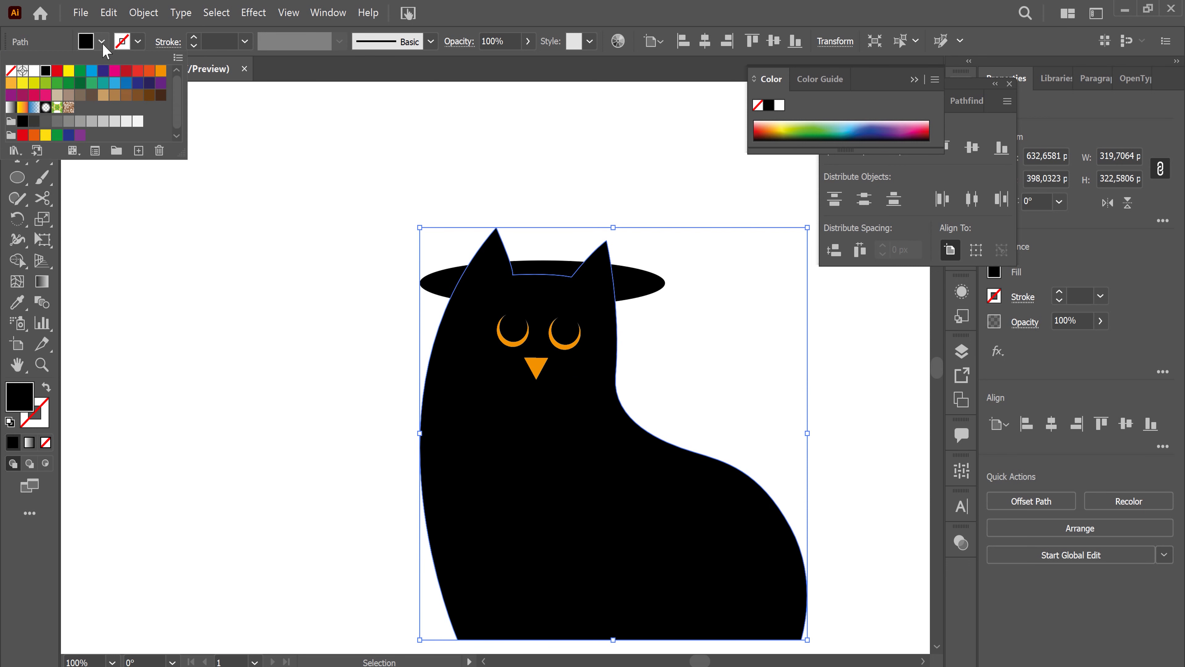
click(597, 154)
click(647, 285)
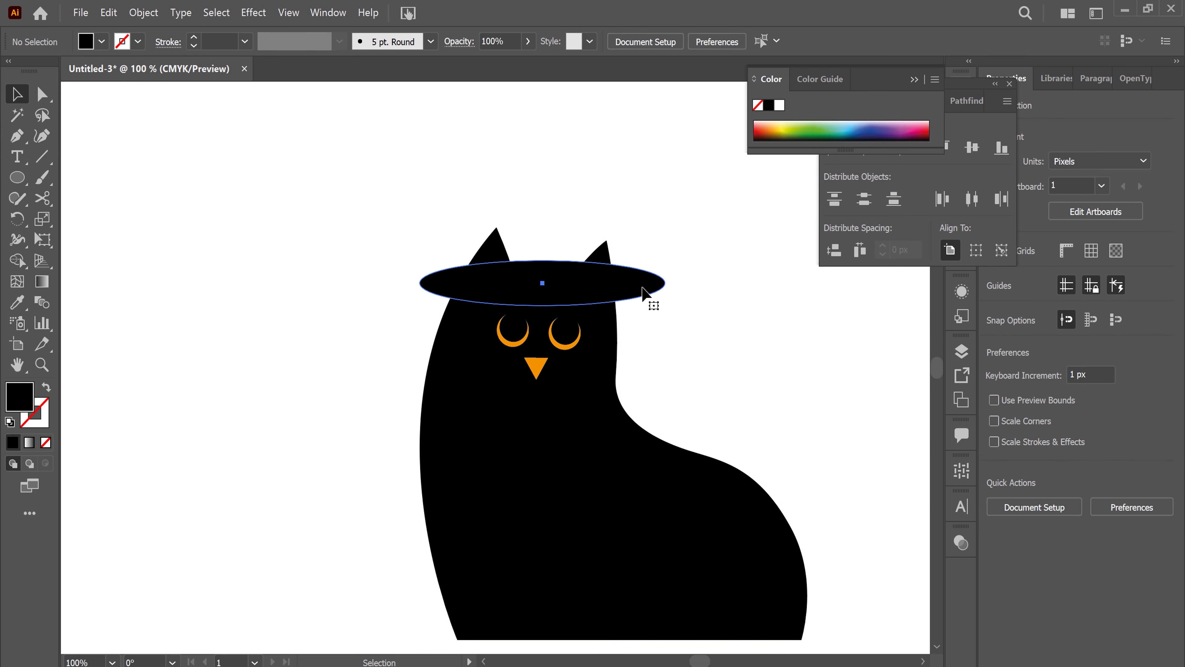
Step: Widen the hat brim to the left, tilt it slightly and reposition it on the head
drag(420, 283, 375, 275)
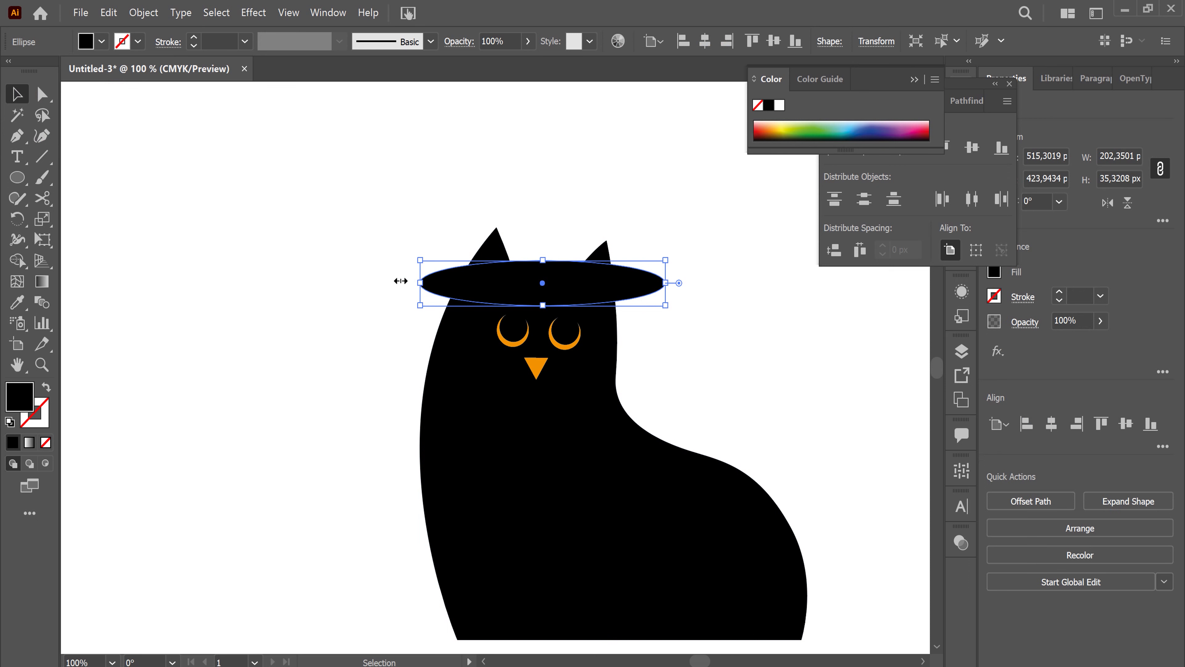
mouse_move(561, 292)
mouse_down()
mouse_move(576, 286)
mouse_move(538, 298)
mouse_move(571, 294)
mouse_up()
drag(692, 293, 692, 306)
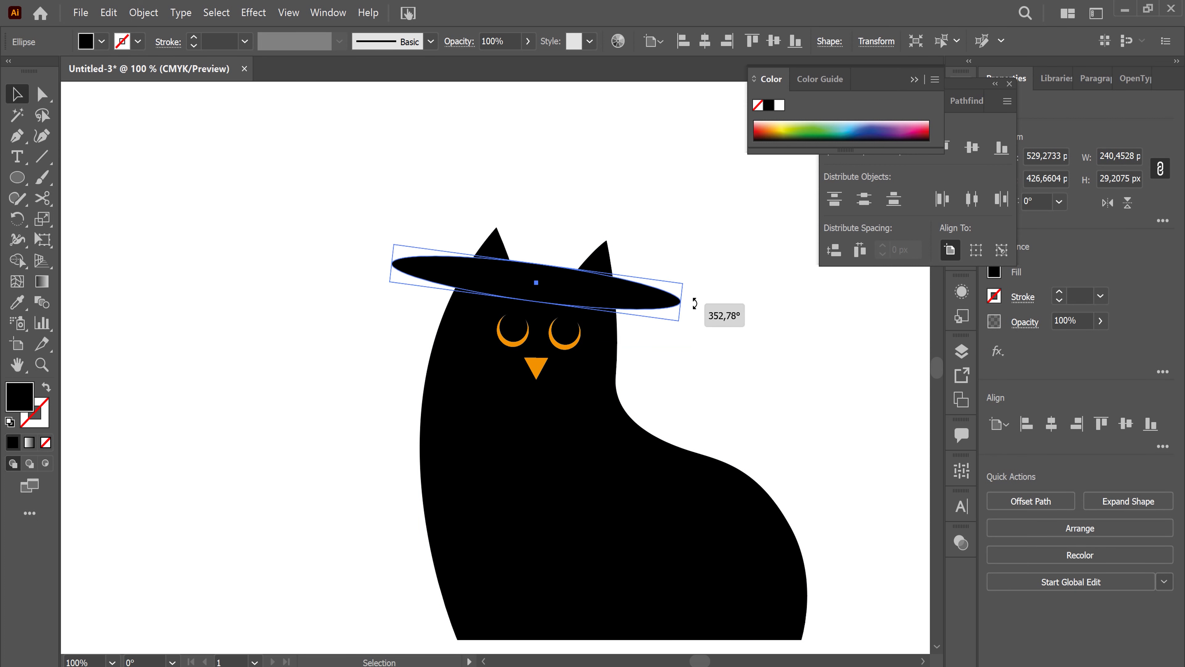
drag(562, 295, 563, 294)
click(749, 452)
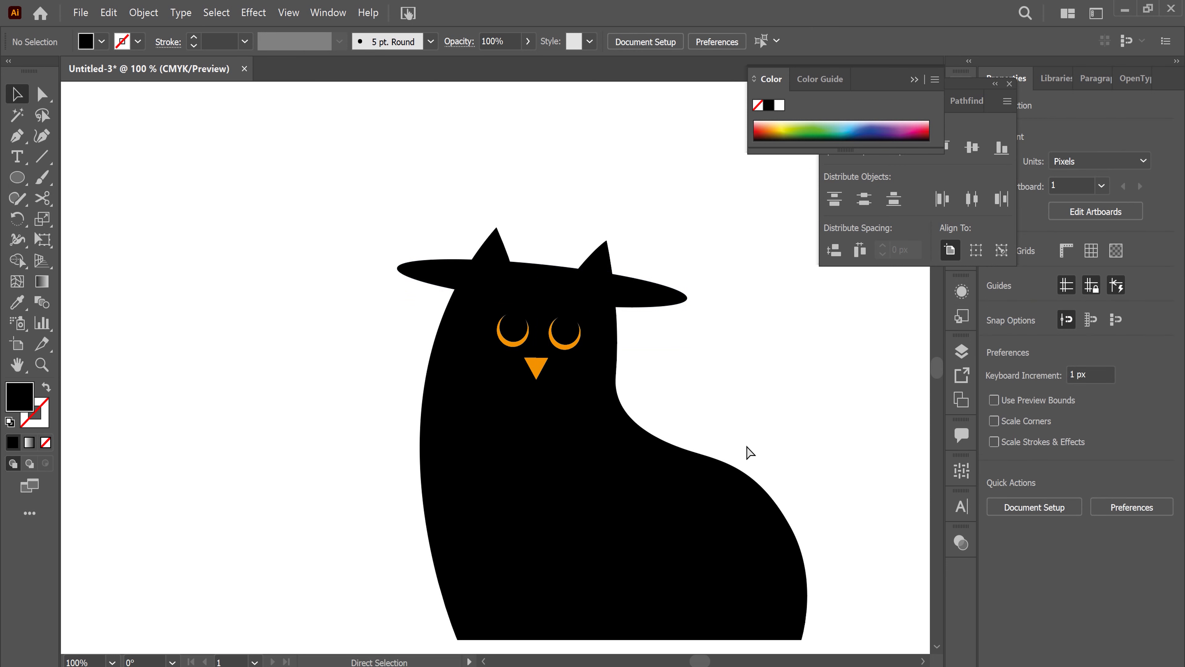
key(ctrl+plus)
click(557, 365)
Step: Shrink the orange nose, round its corners and rotate it slightly
drag(574, 350, 567, 357)
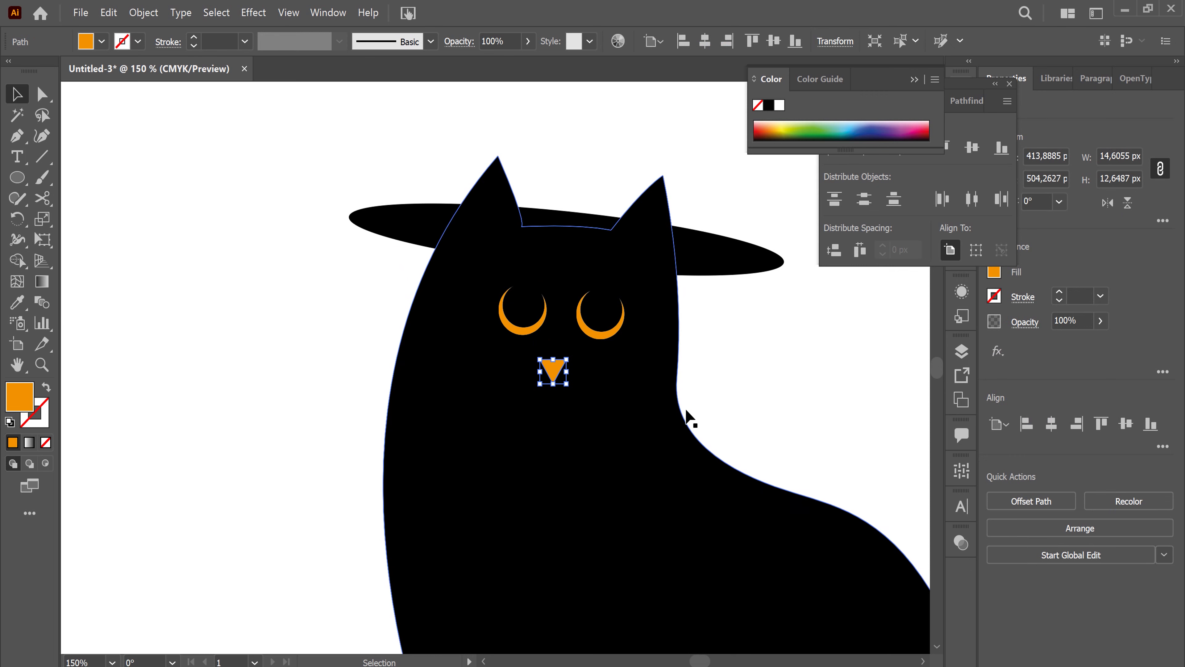
key(ctrl+plus)
key(ctrl+plus)
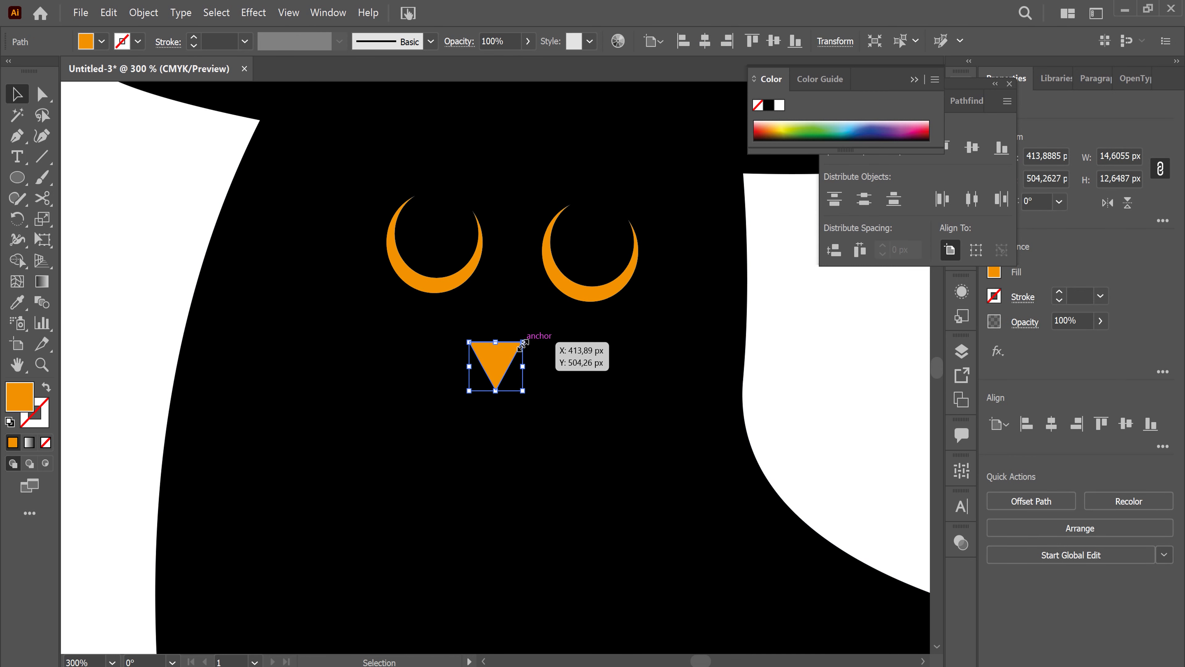
drag(522, 342, 511, 351)
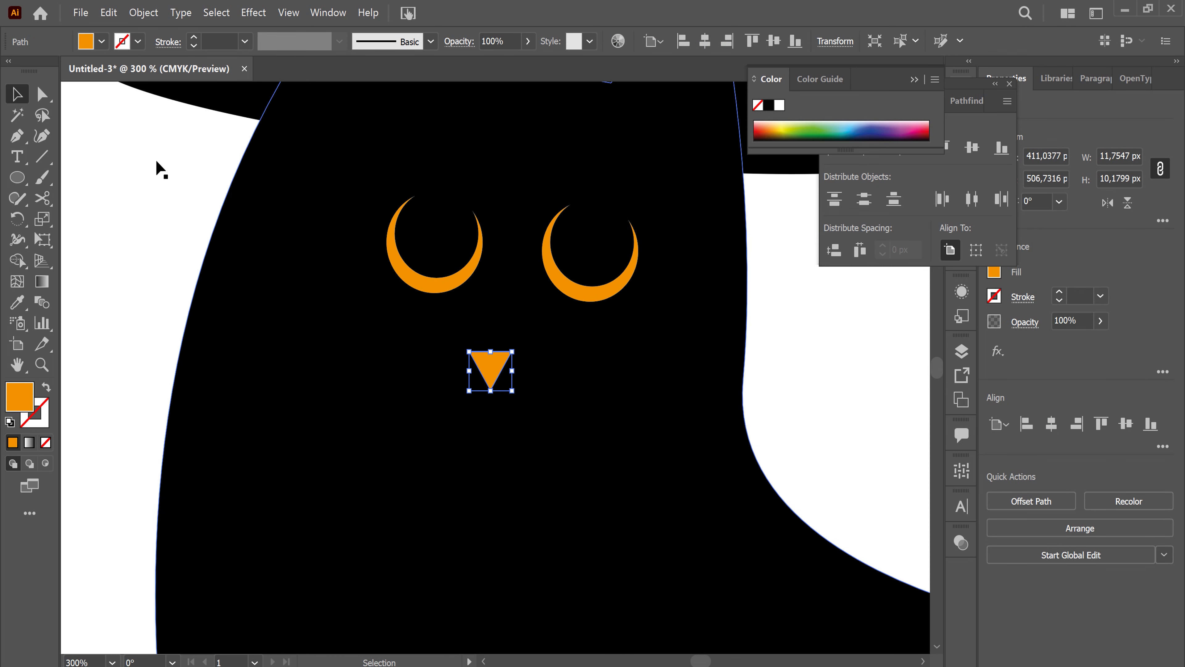
click(41, 98)
drag(498, 364, 505, 372)
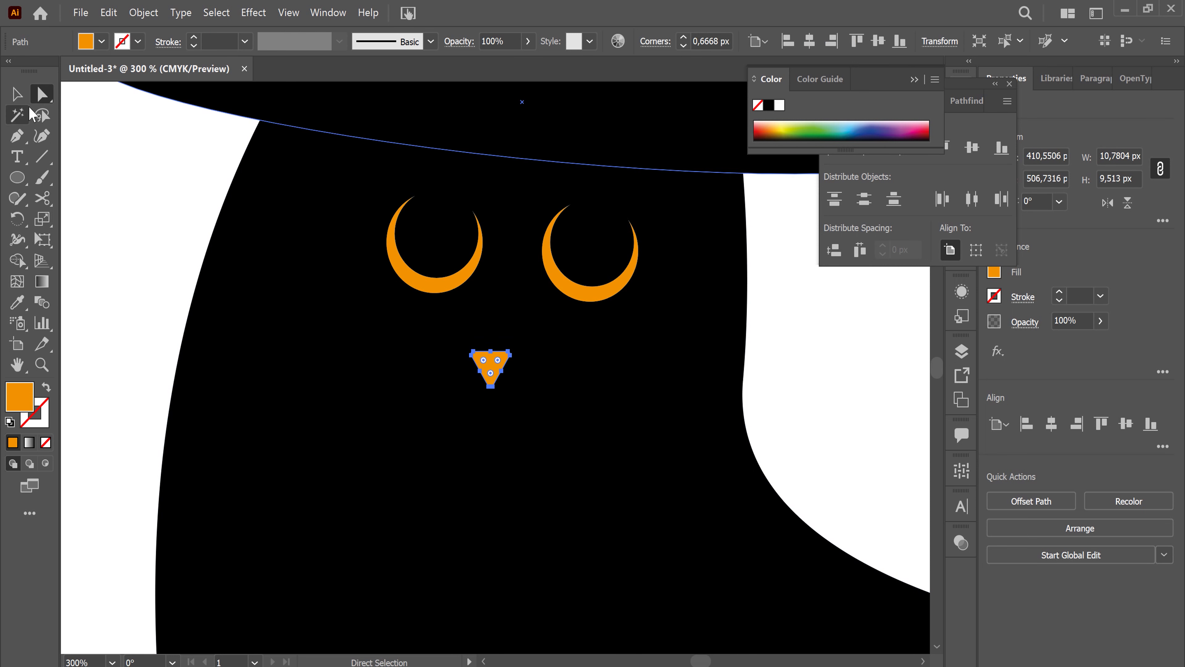
key(v)
drag(520, 345, 539, 338)
click(886, 416)
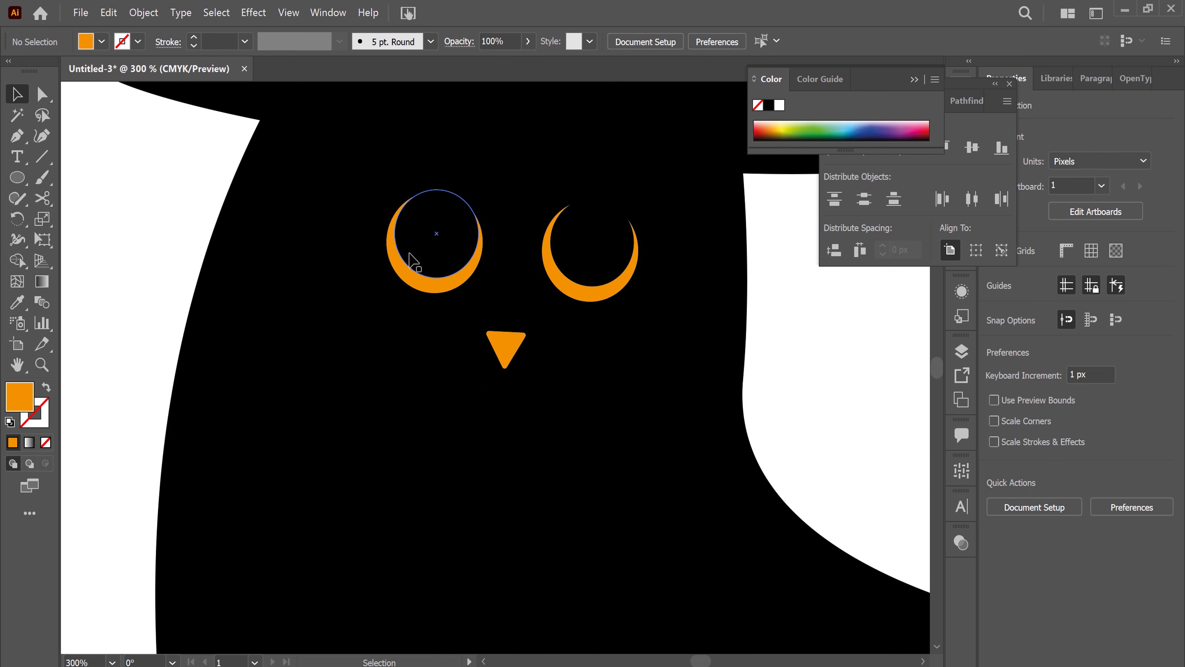
Step: Spread the two eyes slightly apart, then zoom out to show space above the head
click(457, 253)
shift+click(457, 253)
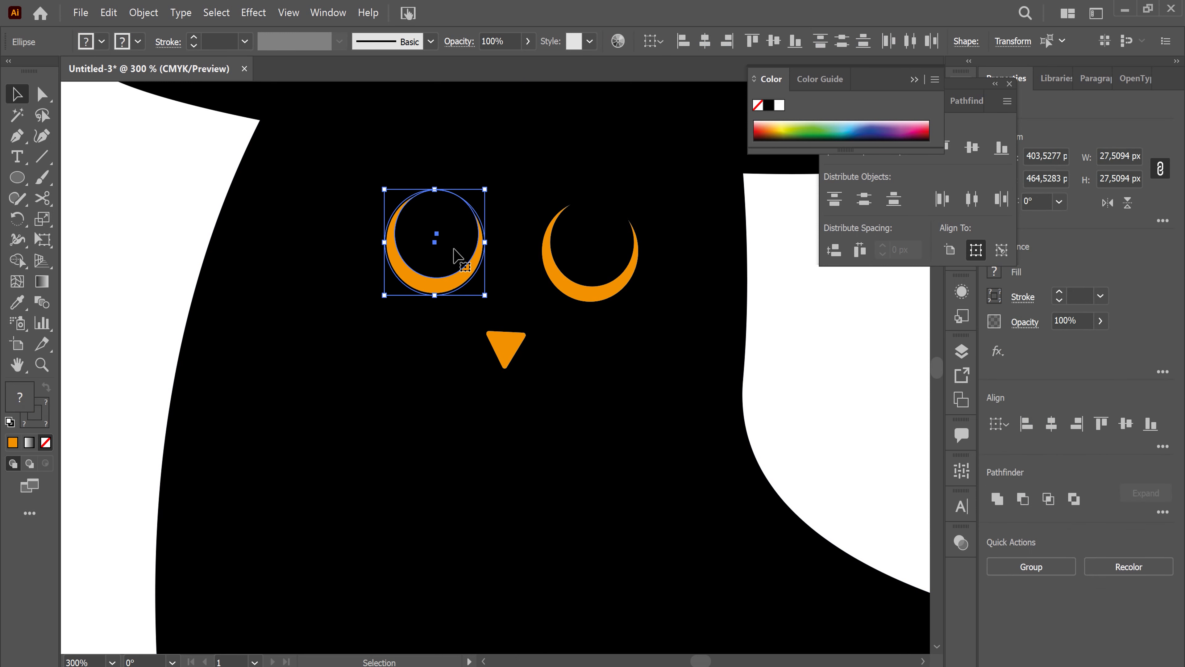
drag(458, 256, 447, 255)
click(617, 300)
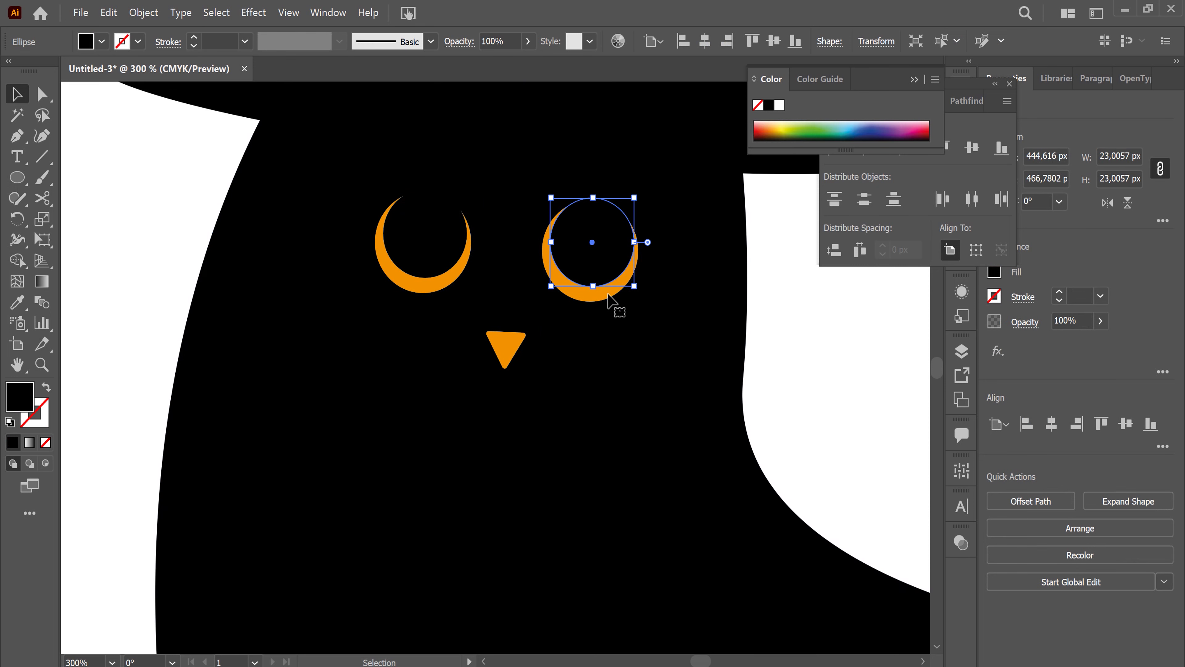
click(597, 297)
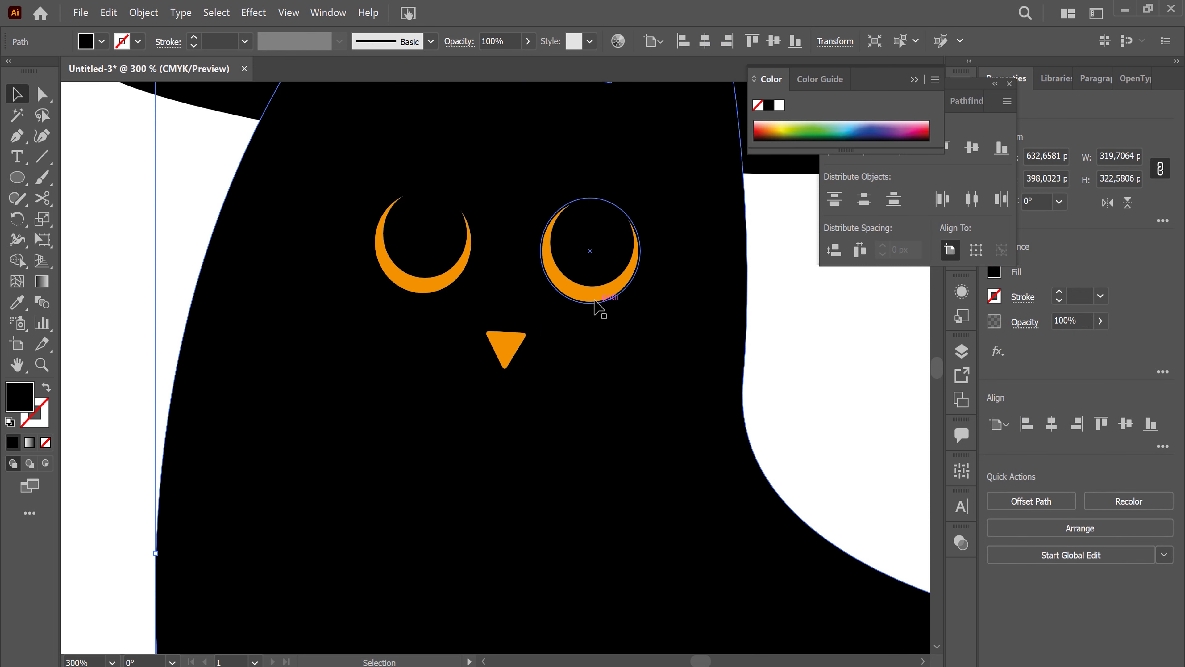
shift+click(601, 257)
drag(613, 264, 625, 265)
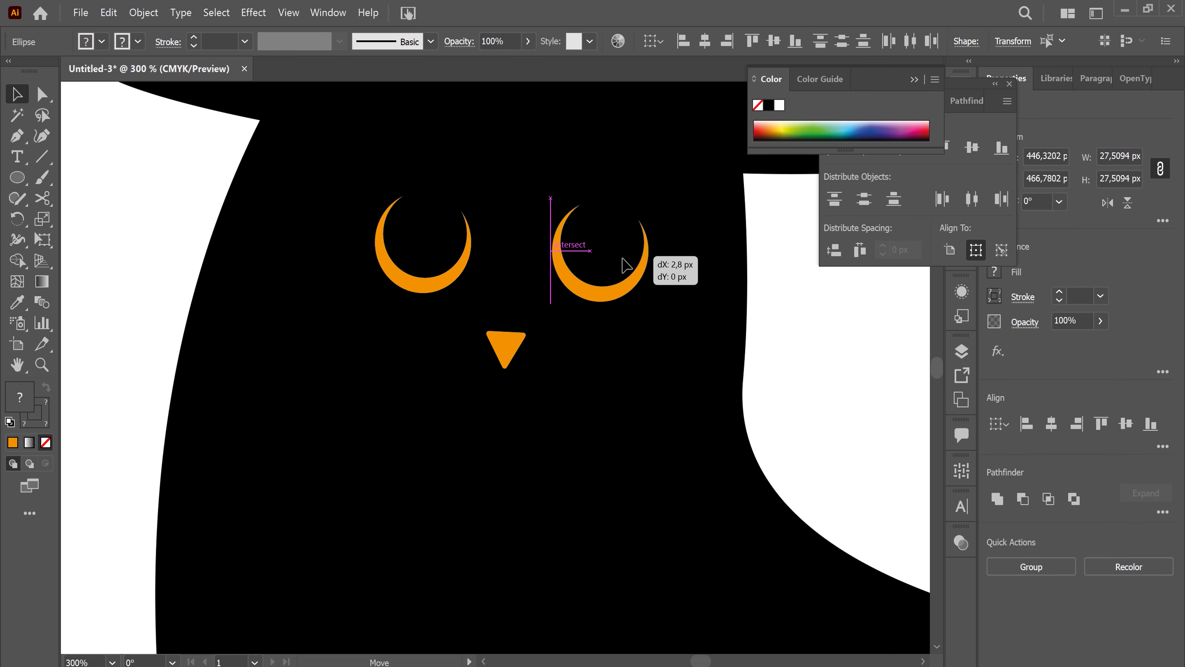
click(814, 363)
key(ctrl+minus)
key(ctrl+minus)
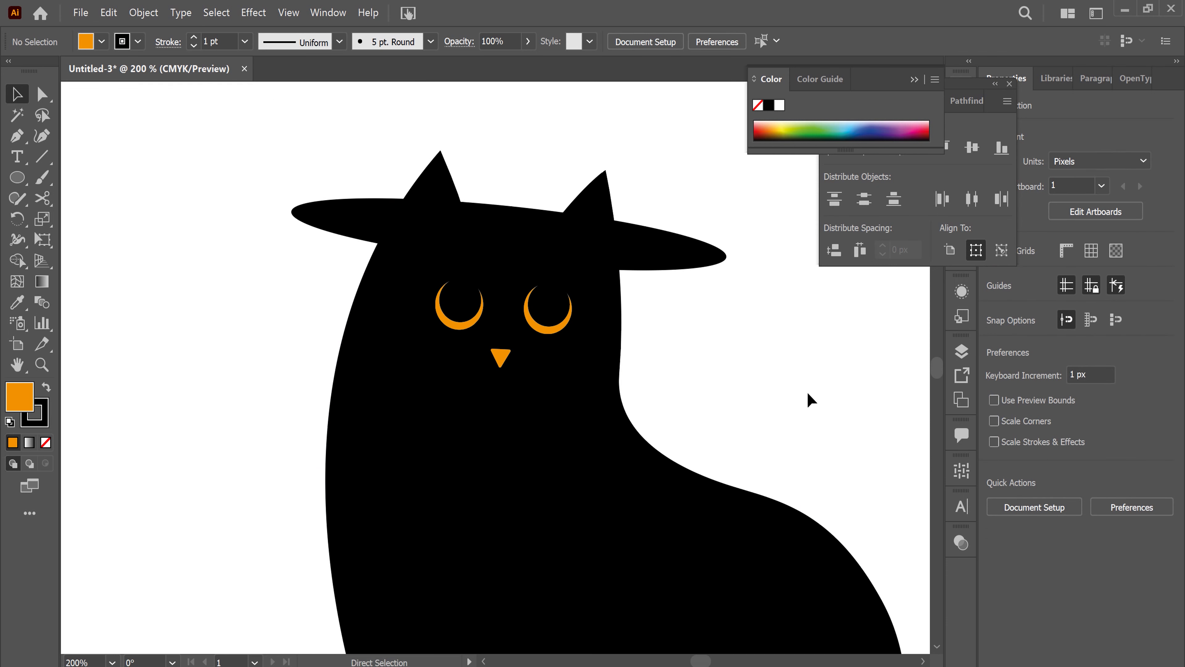
key(ctrl+minus)
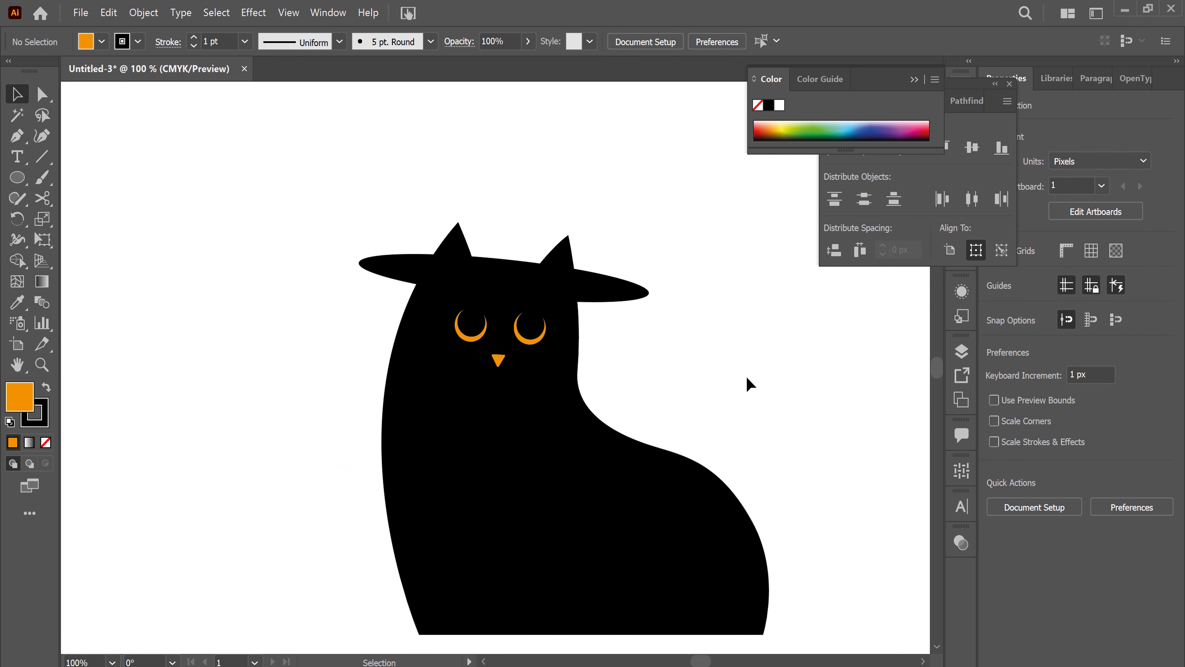
drag(608, 217, 551, 311)
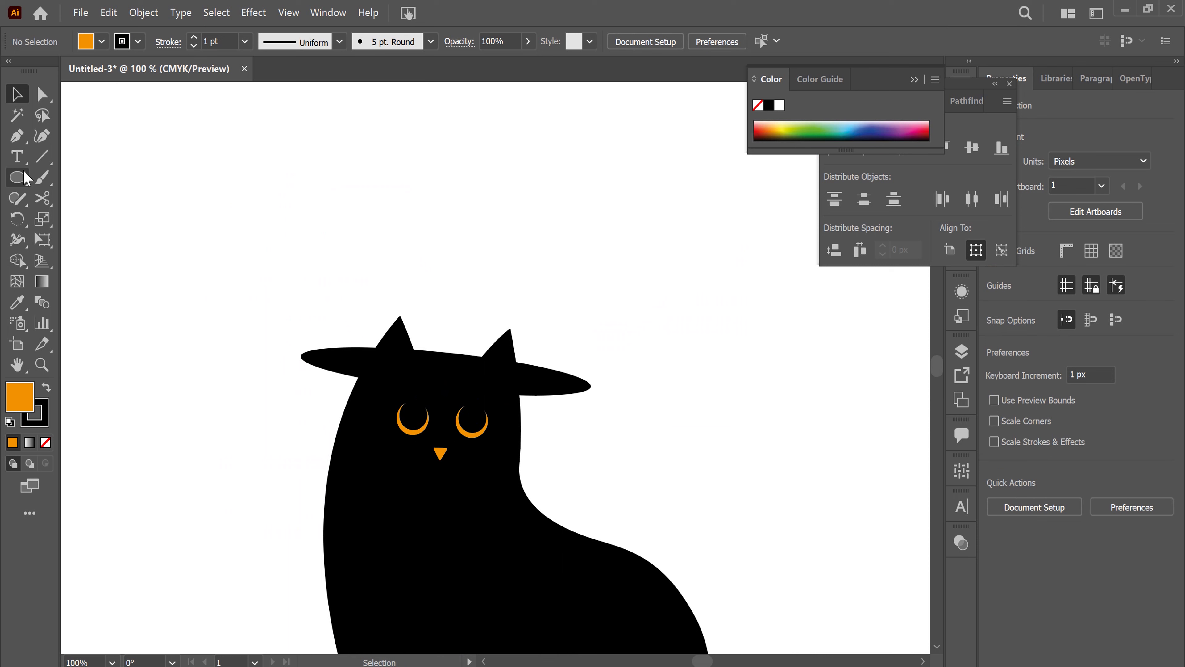
Step: Begin the hat crown with the Pen tool: left side up to a rounded top and curled tip
click(17, 137)
click(430, 435)
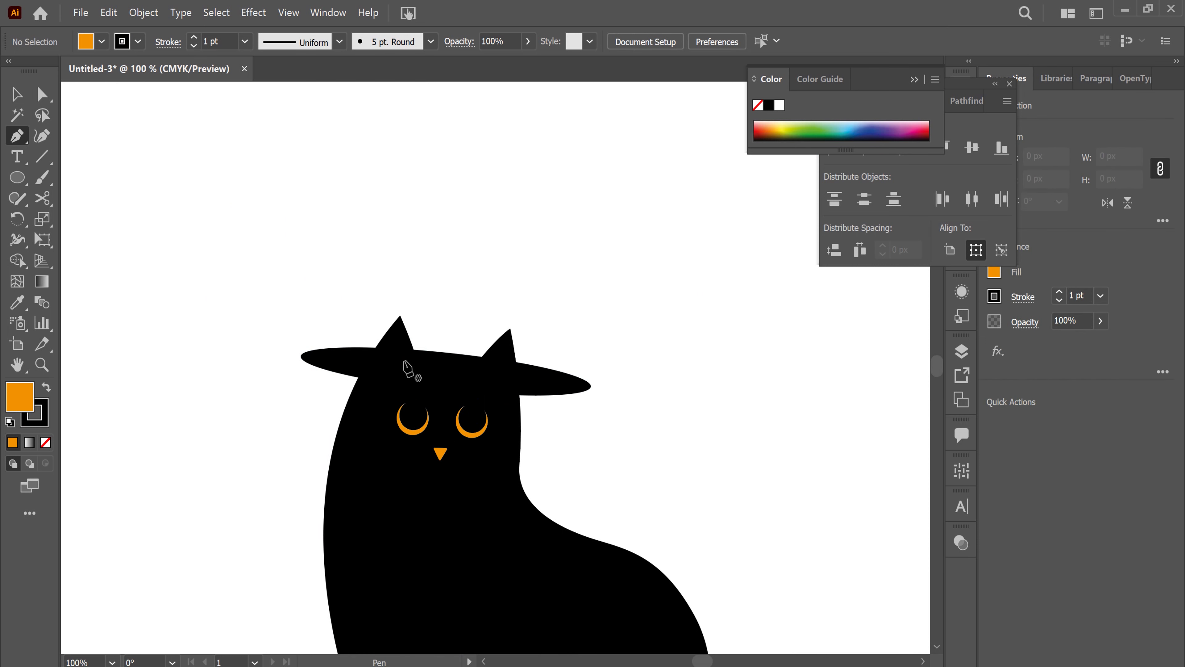
click(404, 360)
drag(440, 286, 445, 236)
click(517, 165)
drag(535, 178, 569, 171)
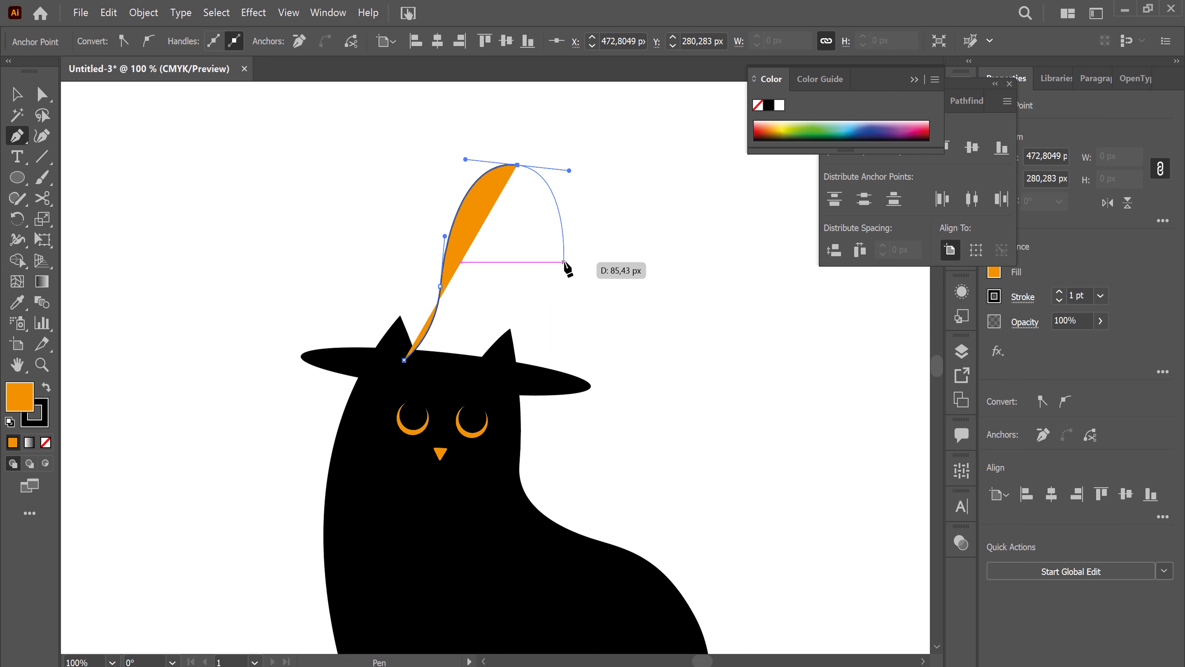
click(564, 263)
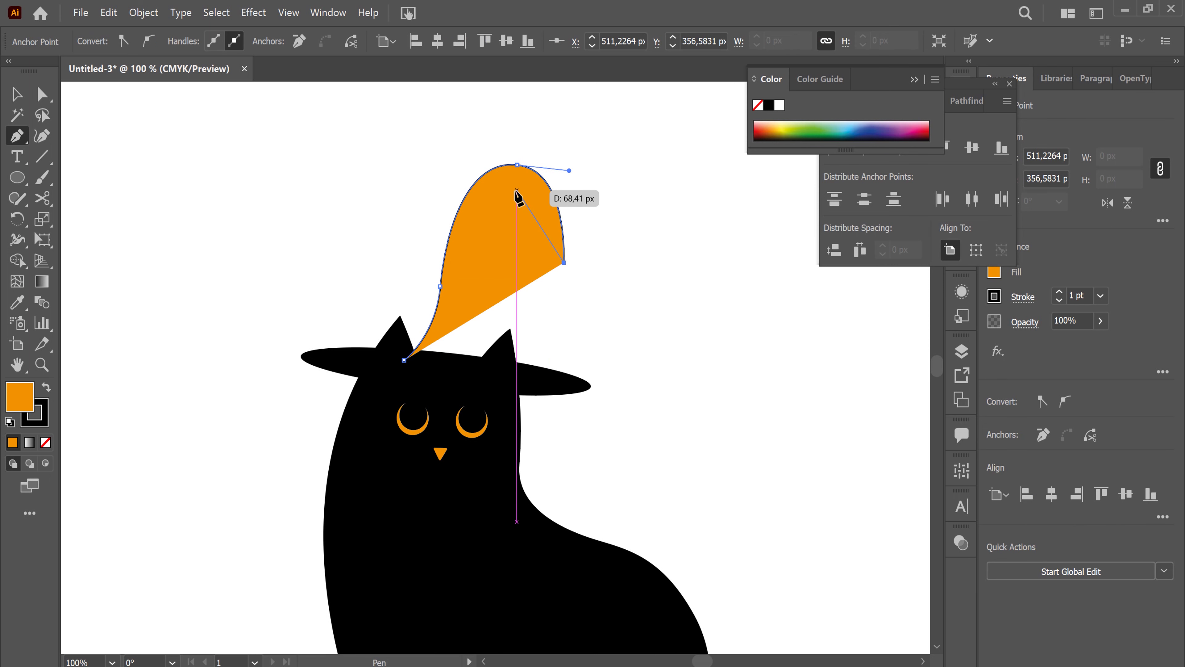
Step: Bring the crown's inner edge down to the brim and close the hat shape
drag(517, 190, 486, 191)
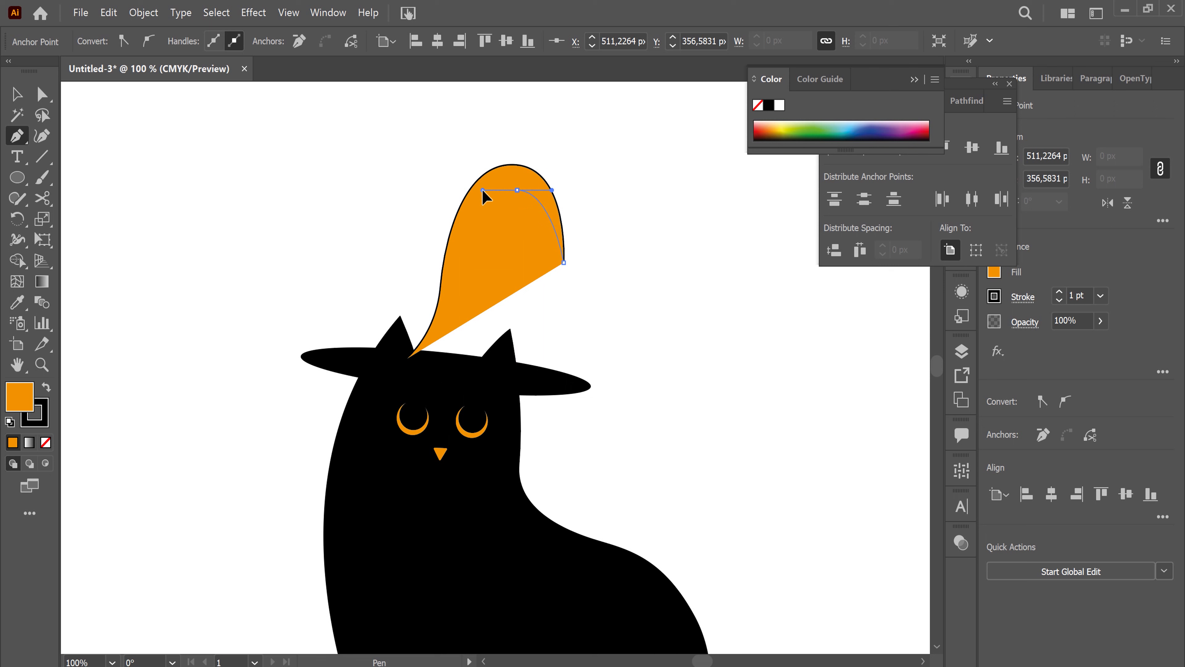
drag(484, 262, 485, 374)
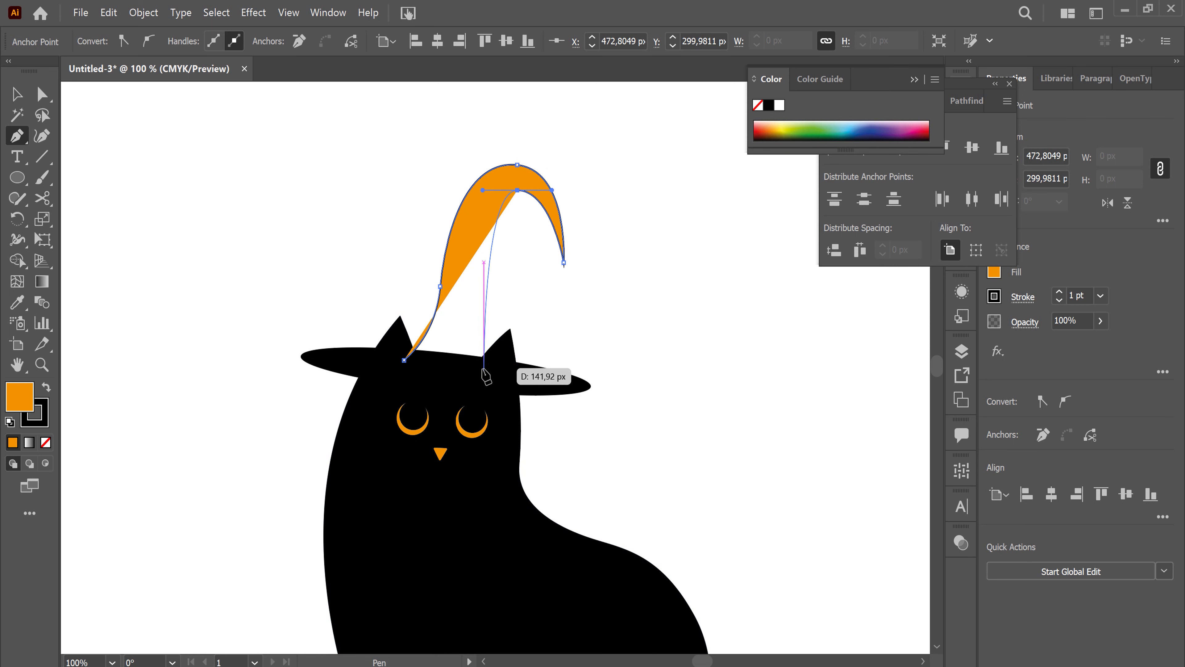
drag(484, 369, 495, 378)
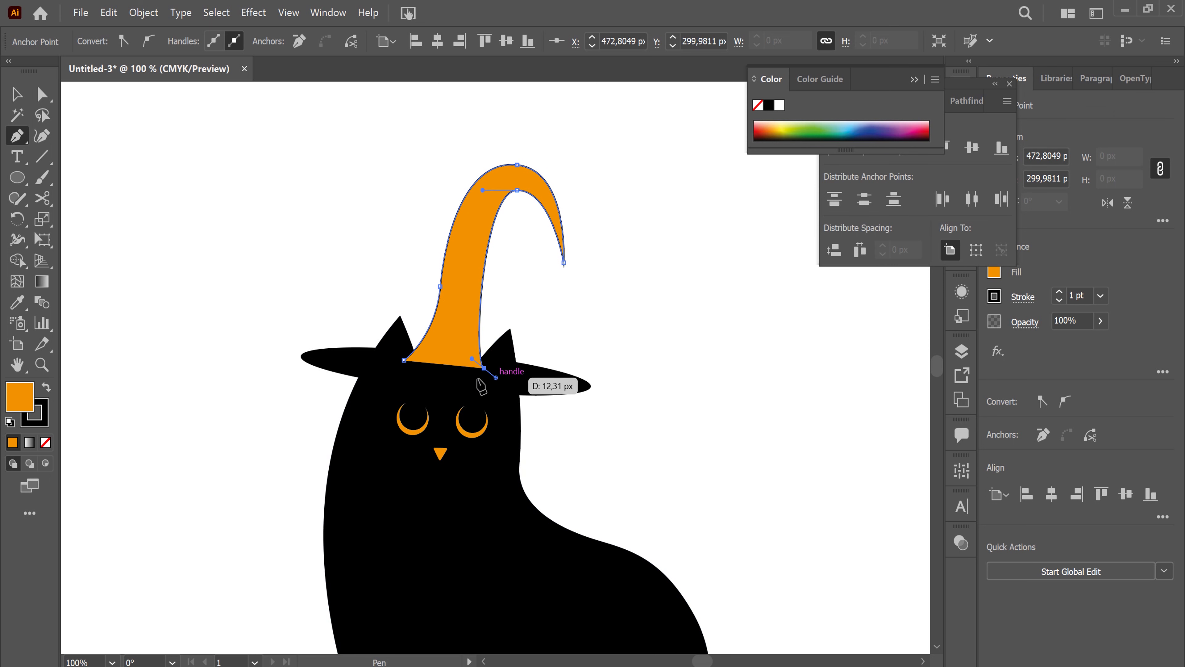
drag(404, 360, 396, 339)
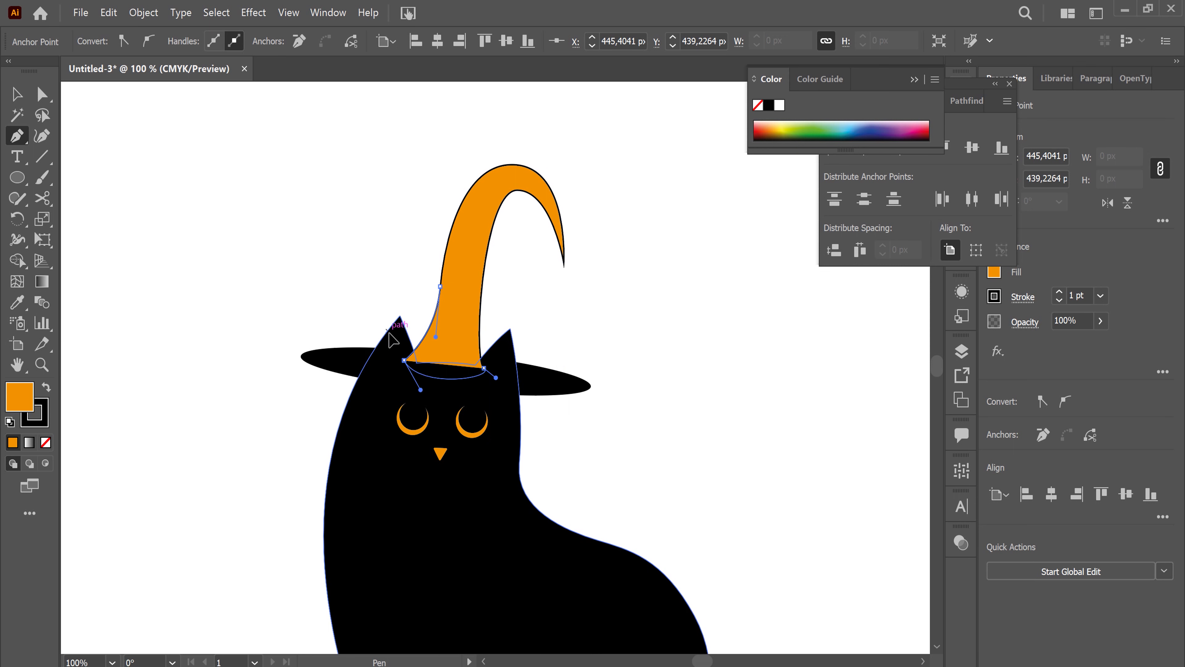
drag(382, 340, 381, 335)
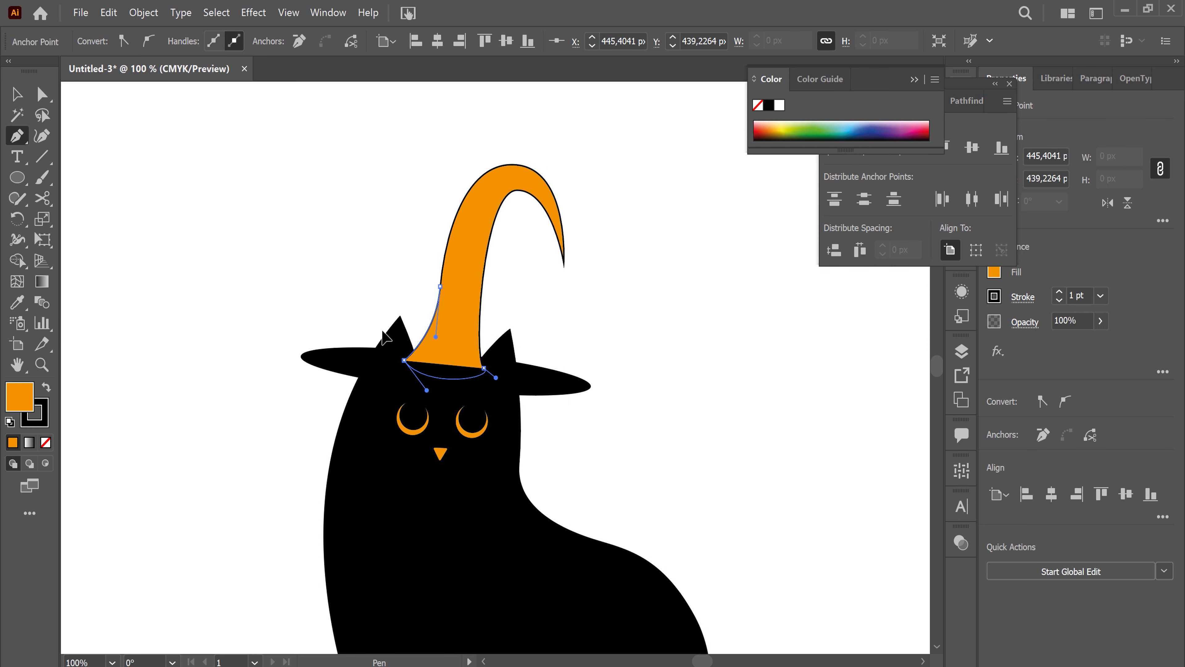
key(v)
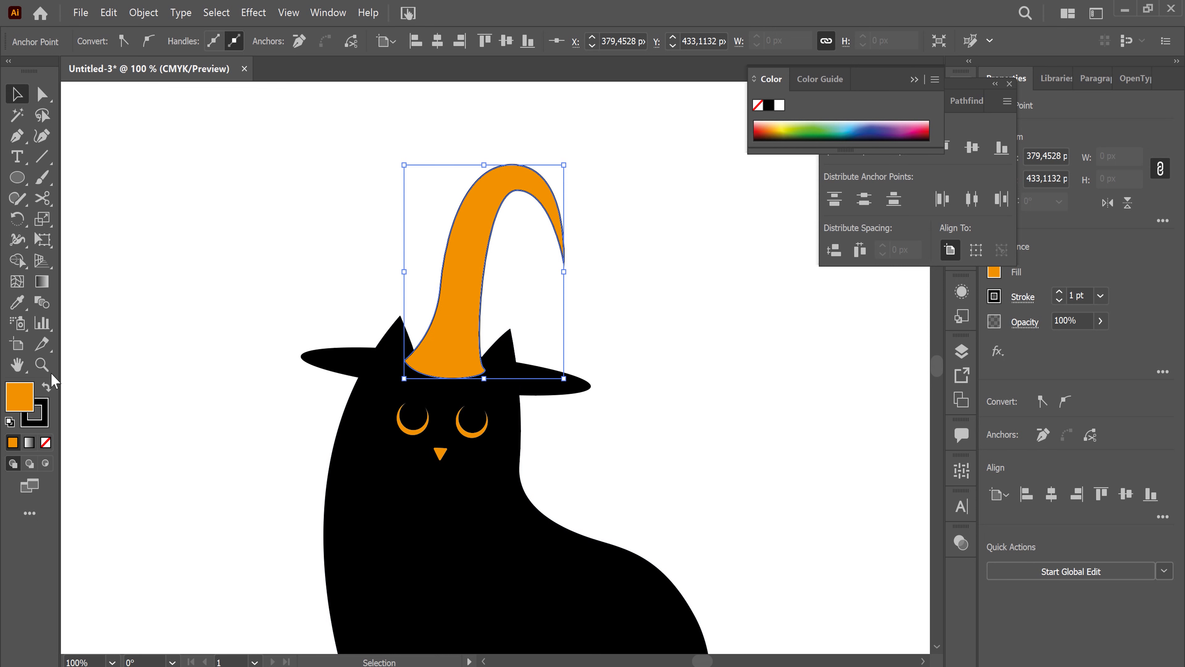
click(141, 275)
Step: Give the hat crown a black fill and no stroke
click(476, 265)
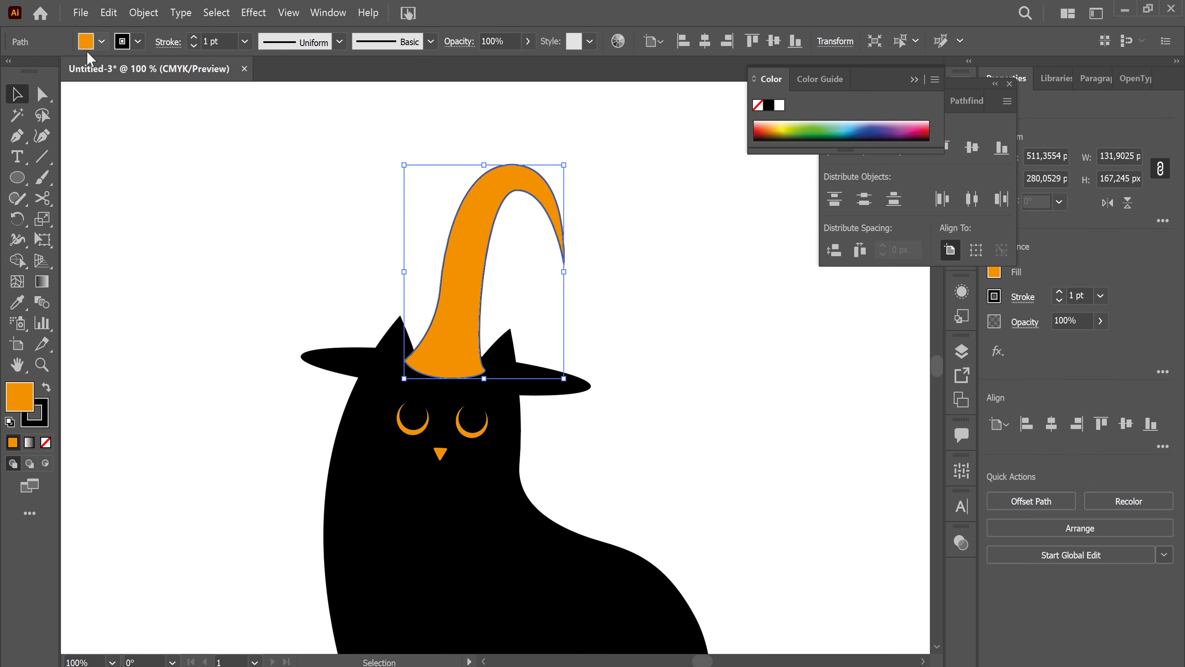
click(102, 41)
click(35, 71)
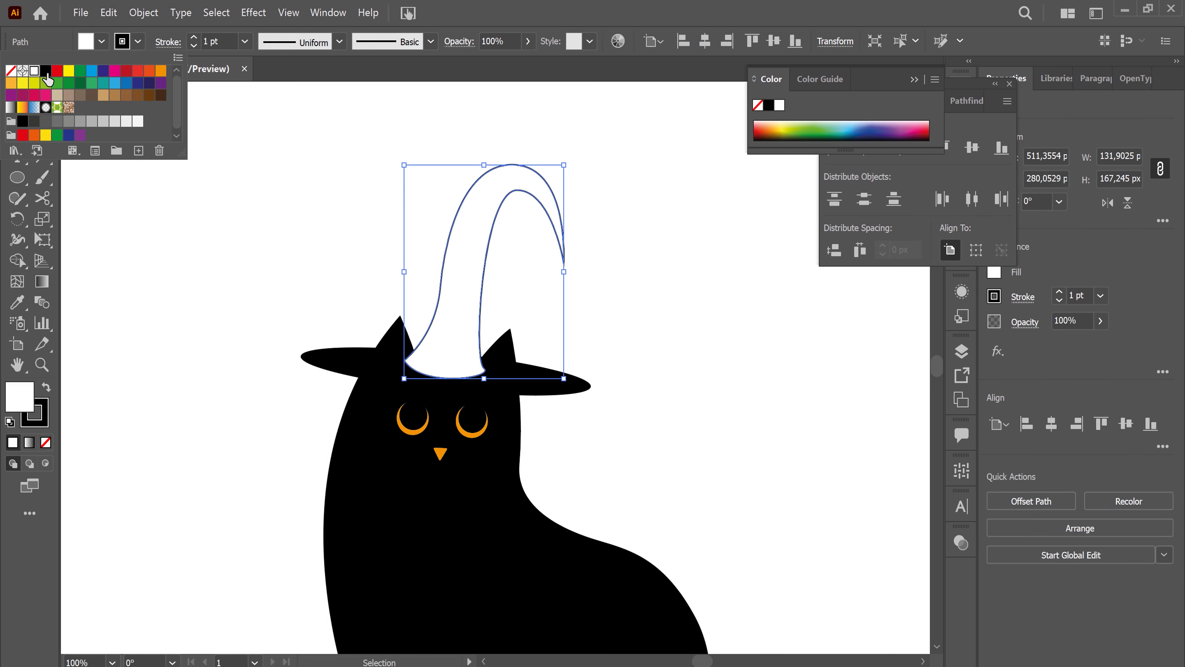
click(140, 41)
click(10, 70)
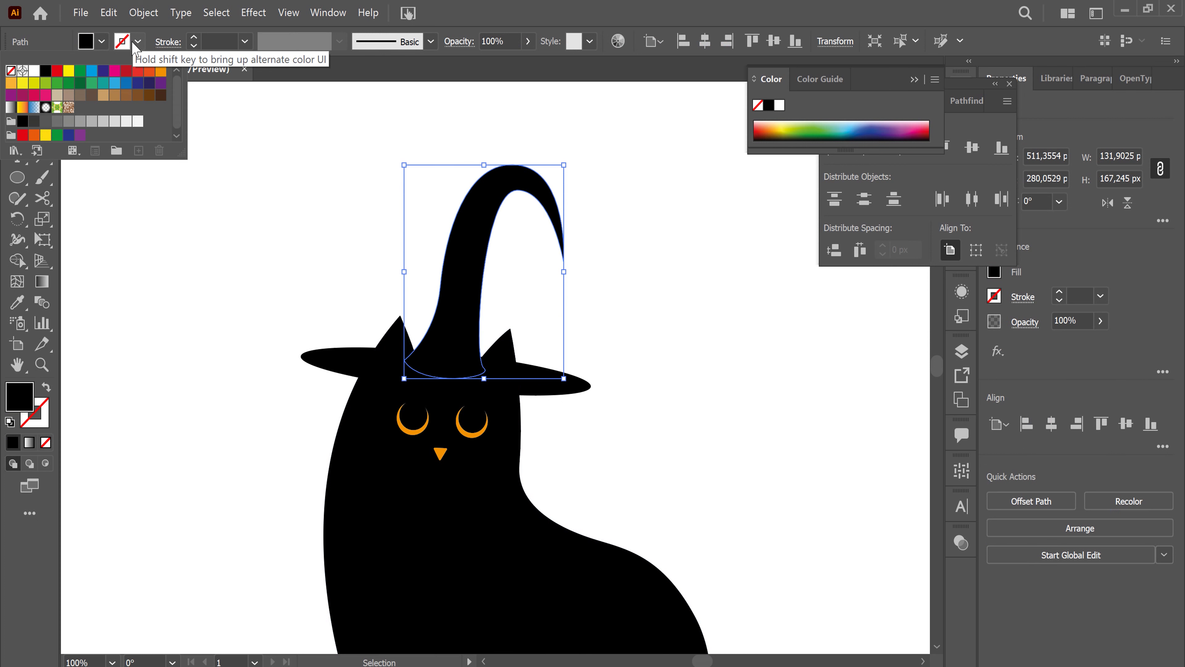
click(742, 373)
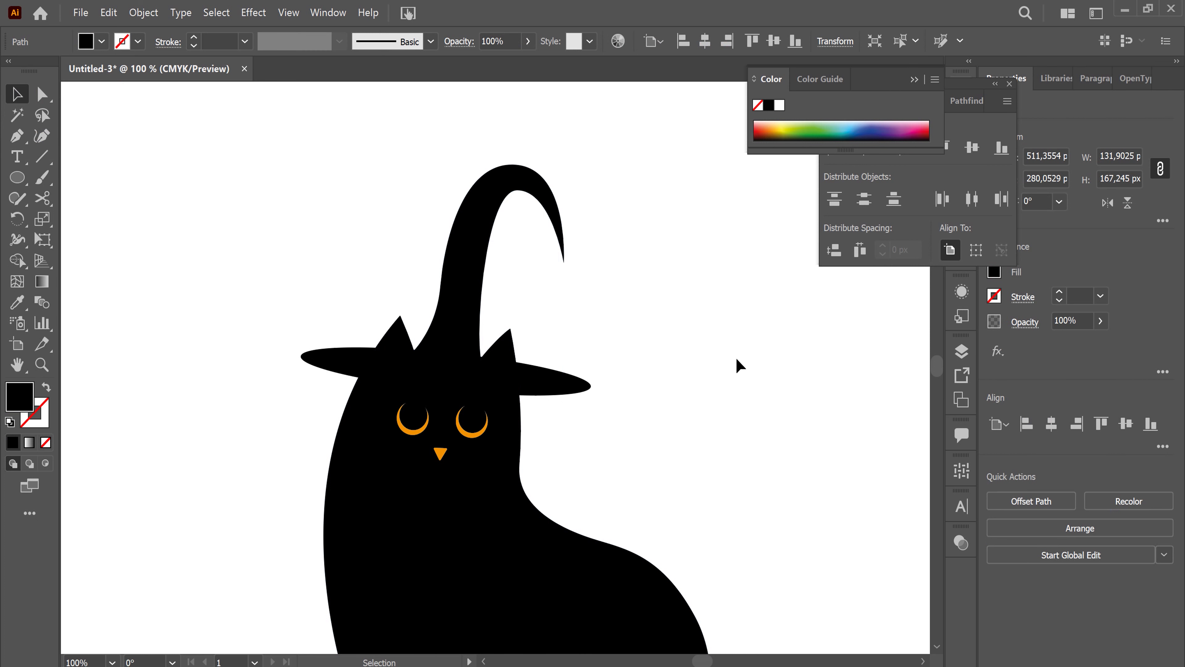
Step: Move the hat's left base point and left edge point, and bend the base down into a curve
key(ctrl+plus)
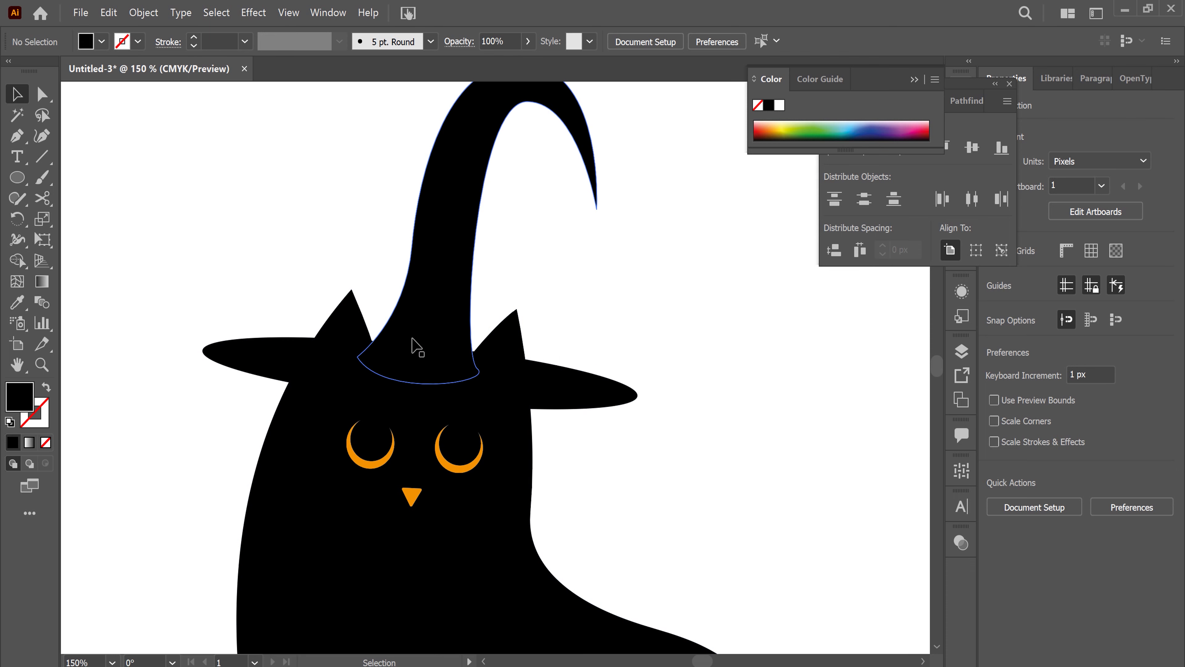
key(a)
click(357, 357)
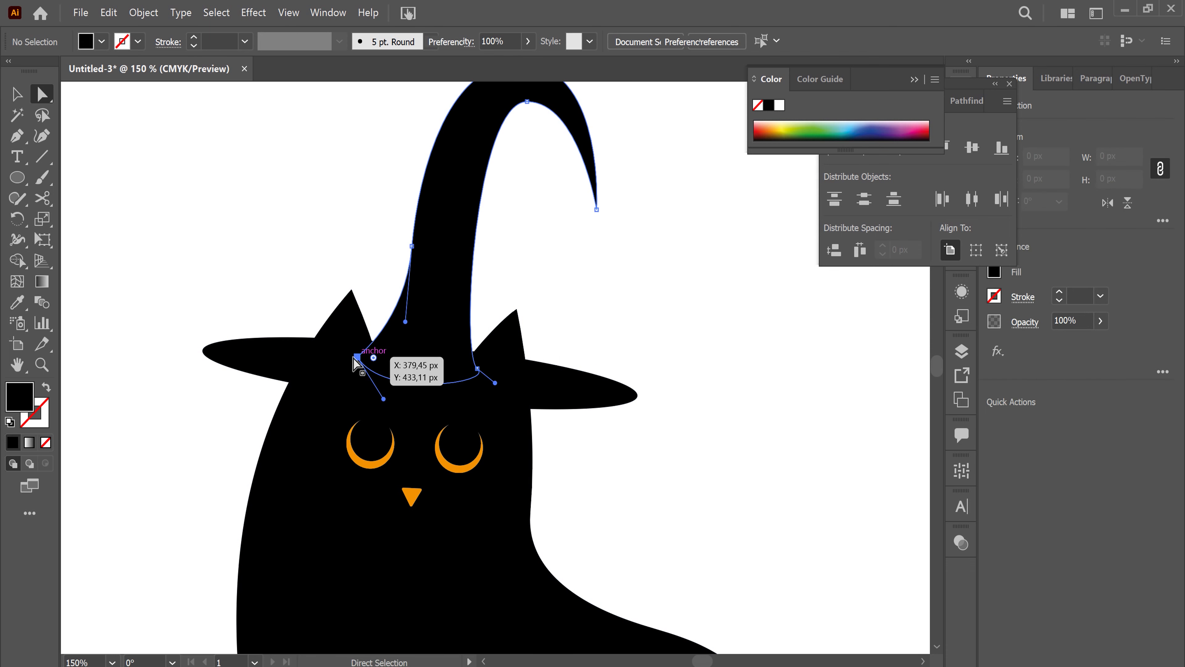
drag(358, 358, 338, 348)
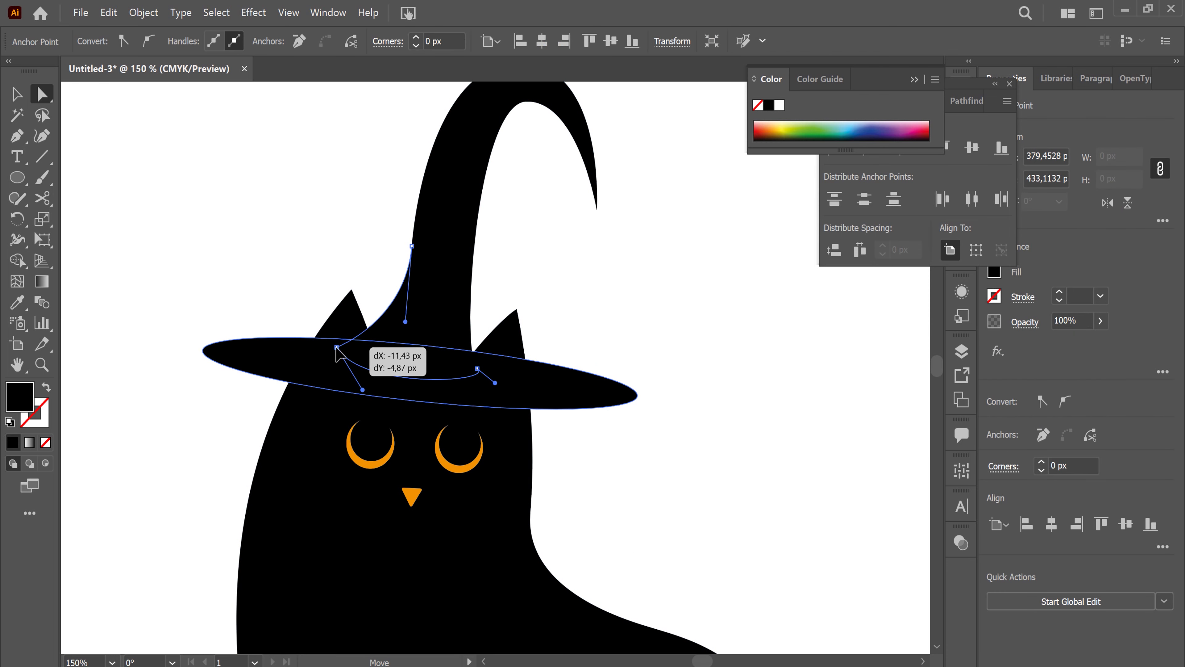
drag(411, 246, 402, 238)
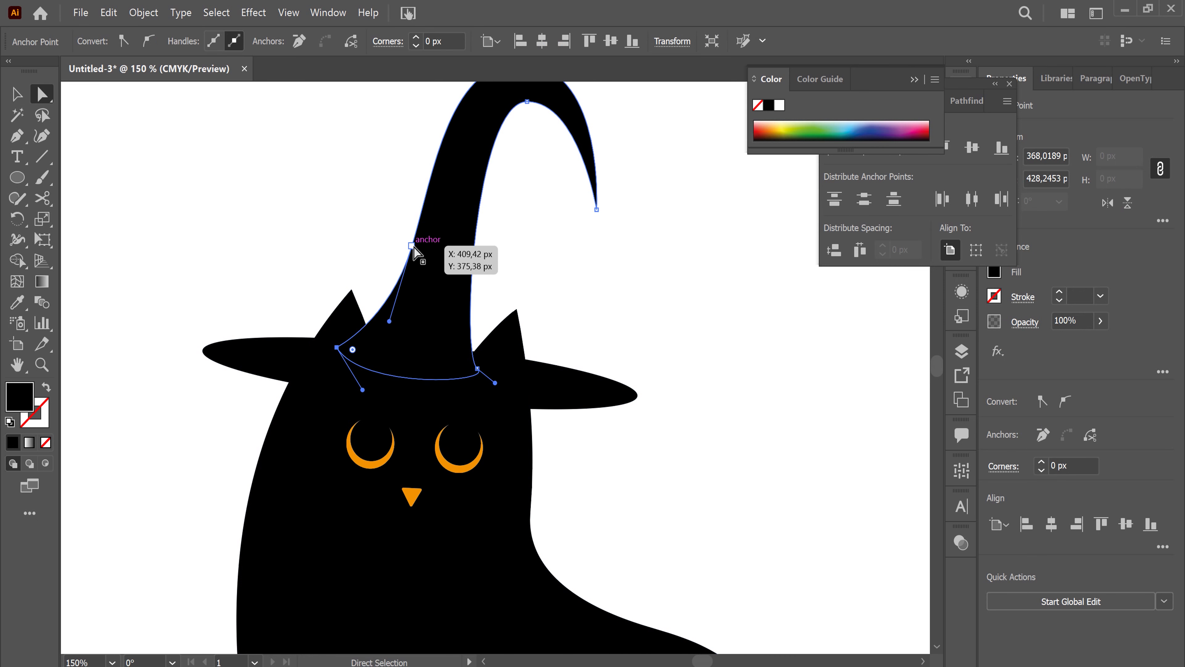
drag(451, 357, 488, 380)
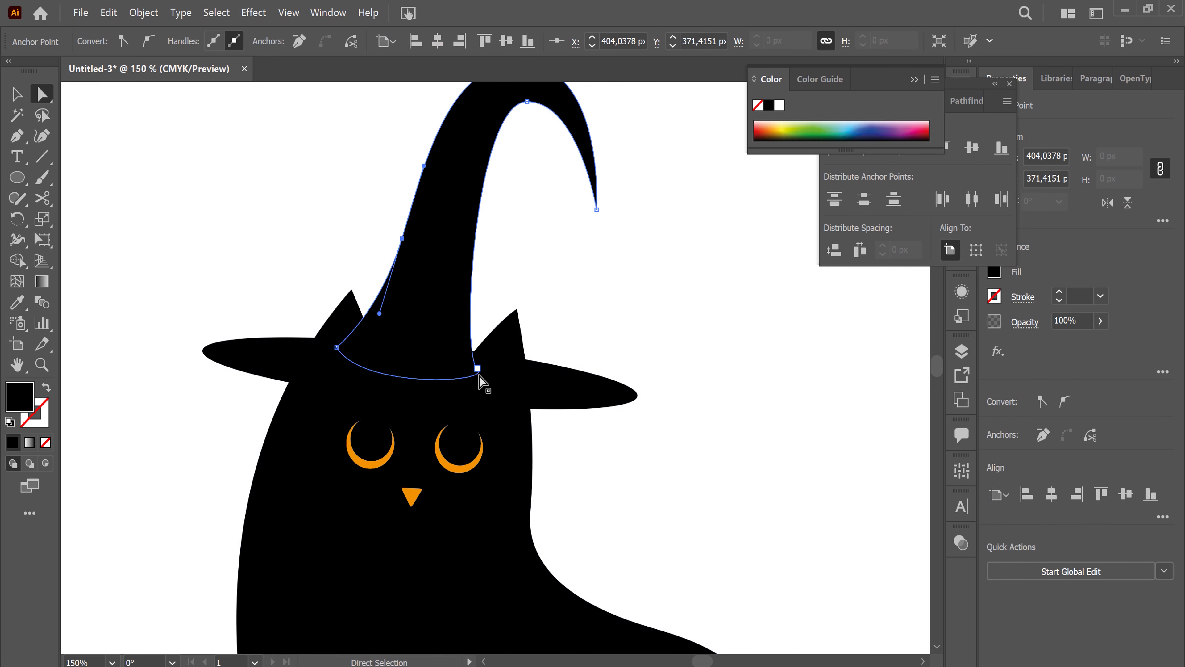
Step: Reshape the right base point and its curves so the crown's base follows the brim
click(123, 41)
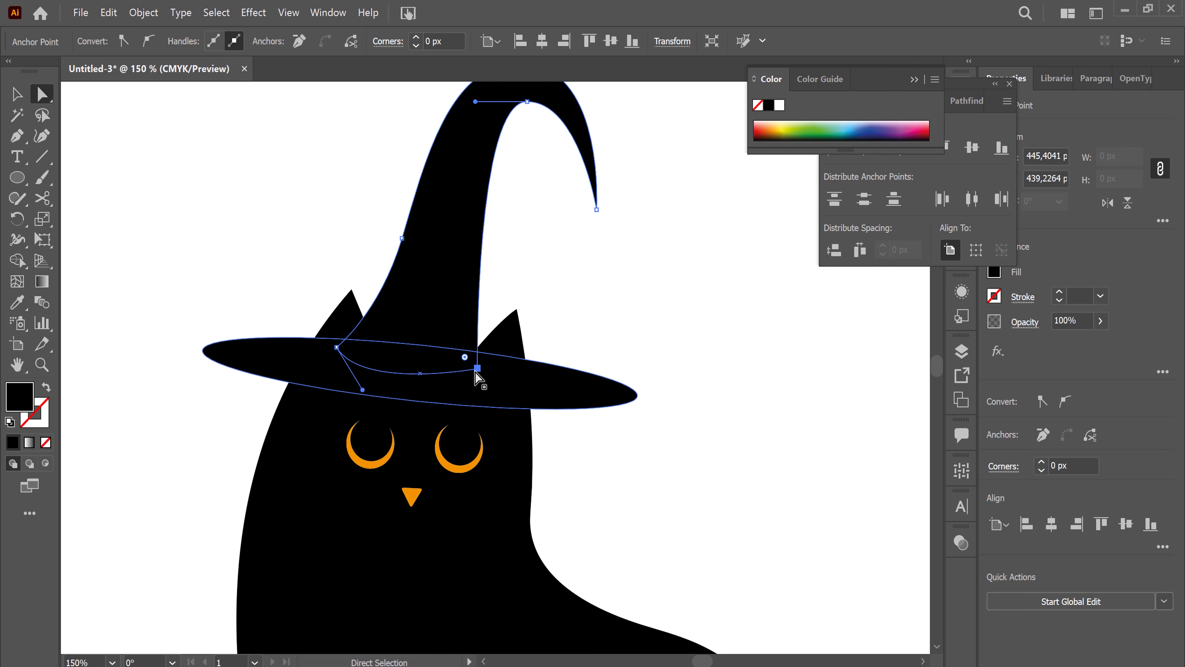
click(149, 41)
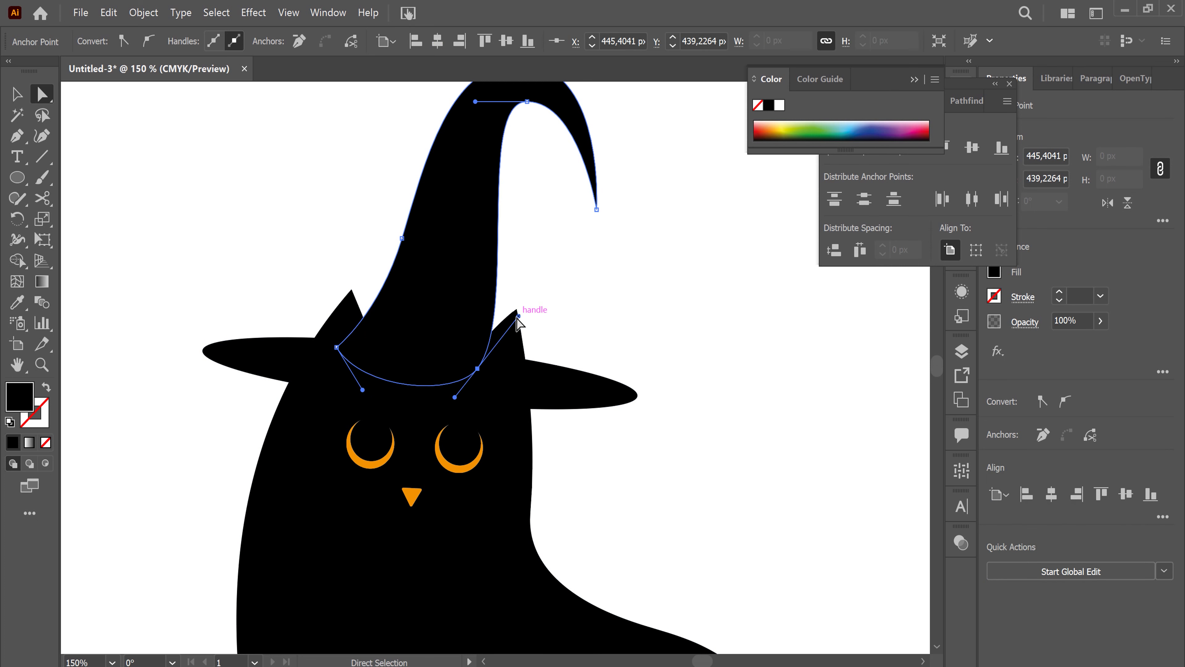
drag(519, 317, 490, 403)
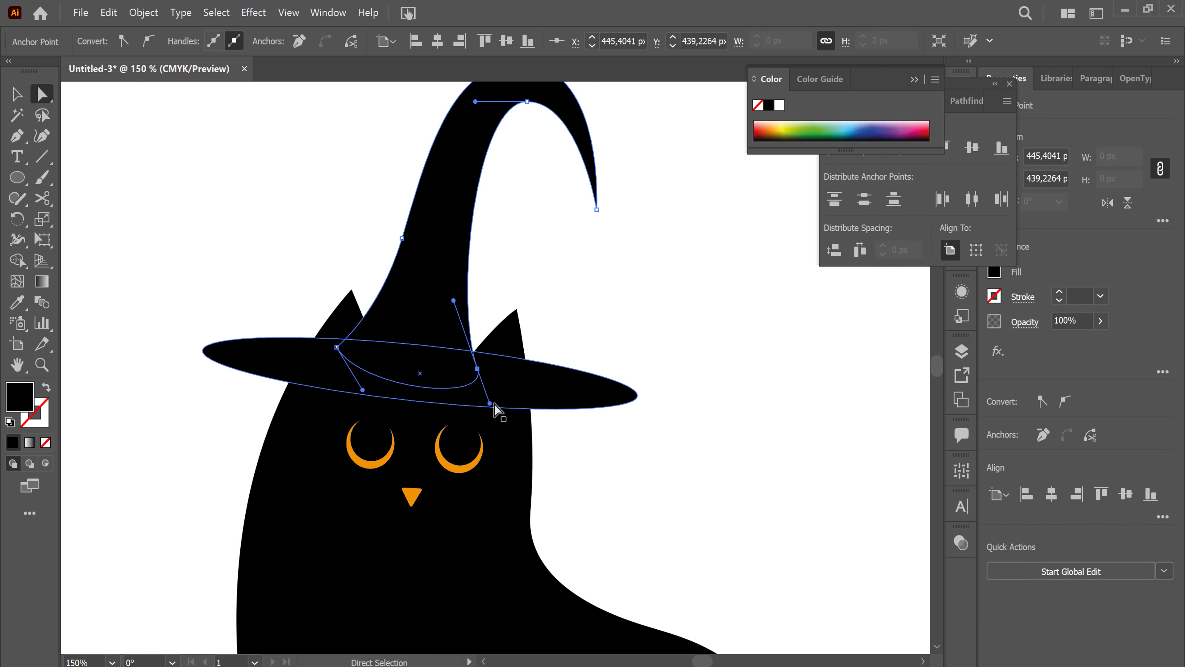
drag(486, 371, 502, 369)
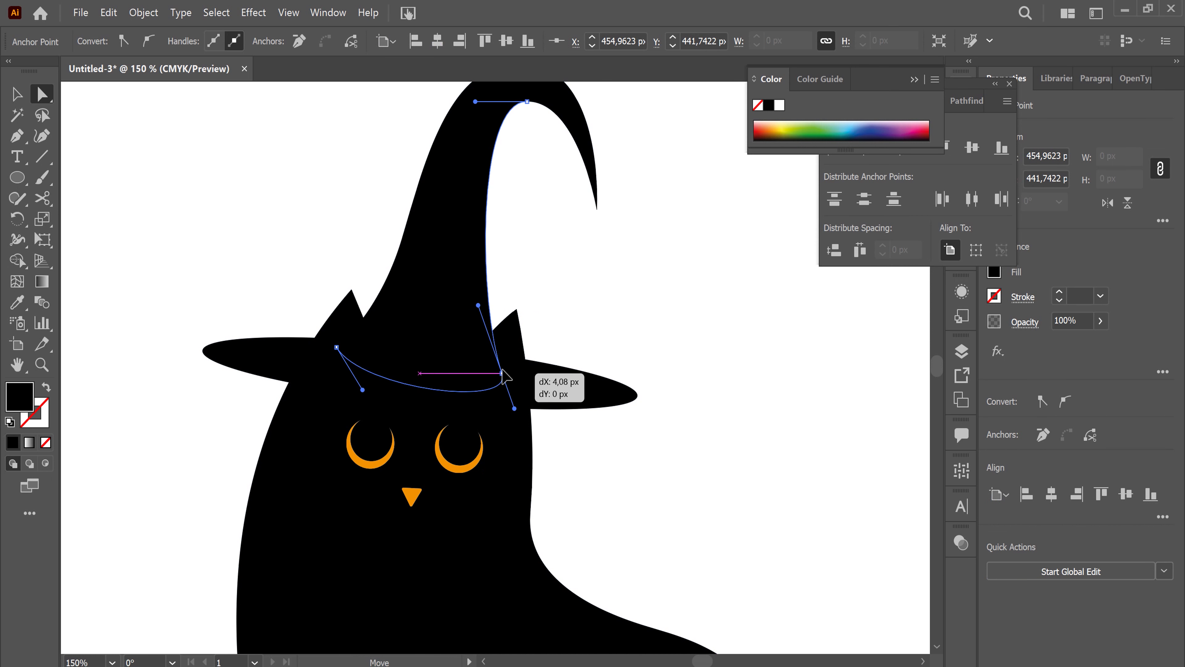
drag(478, 301, 445, 301)
drag(526, 397, 451, 404)
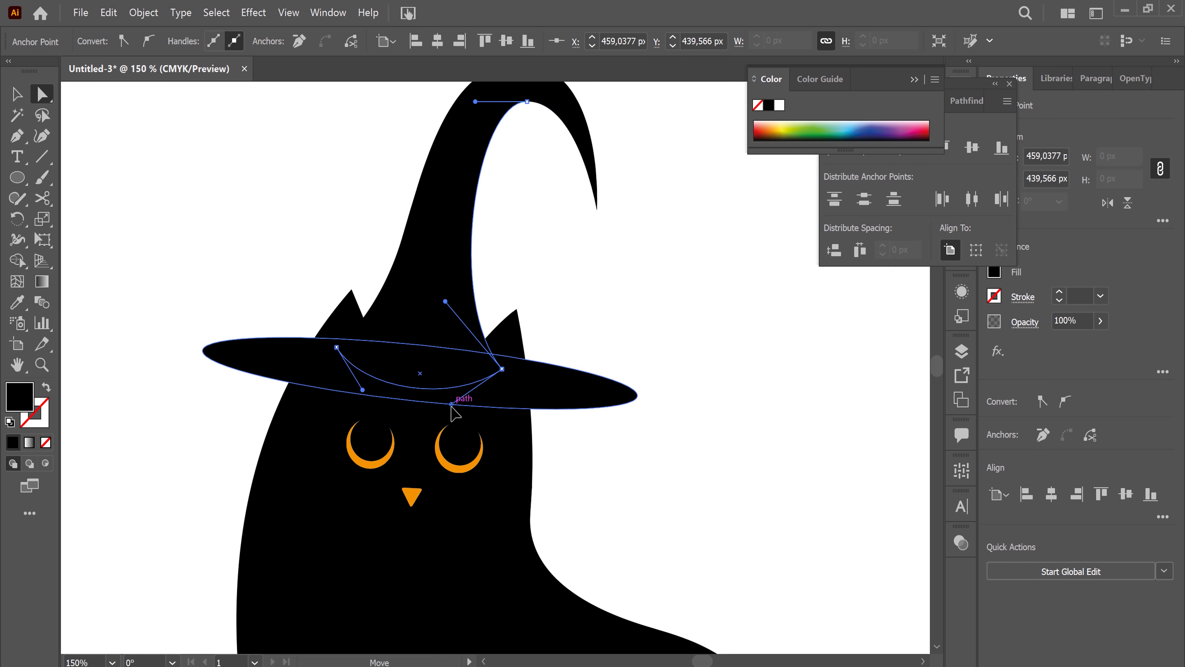
drag(452, 405, 452, 405)
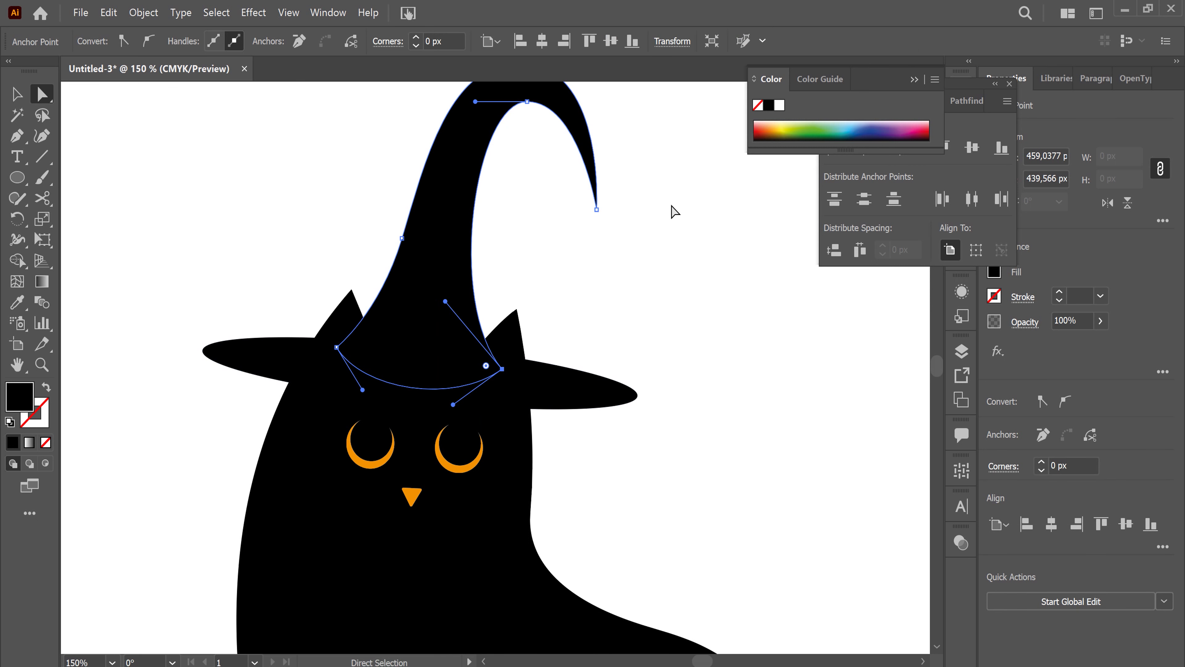
click(687, 240)
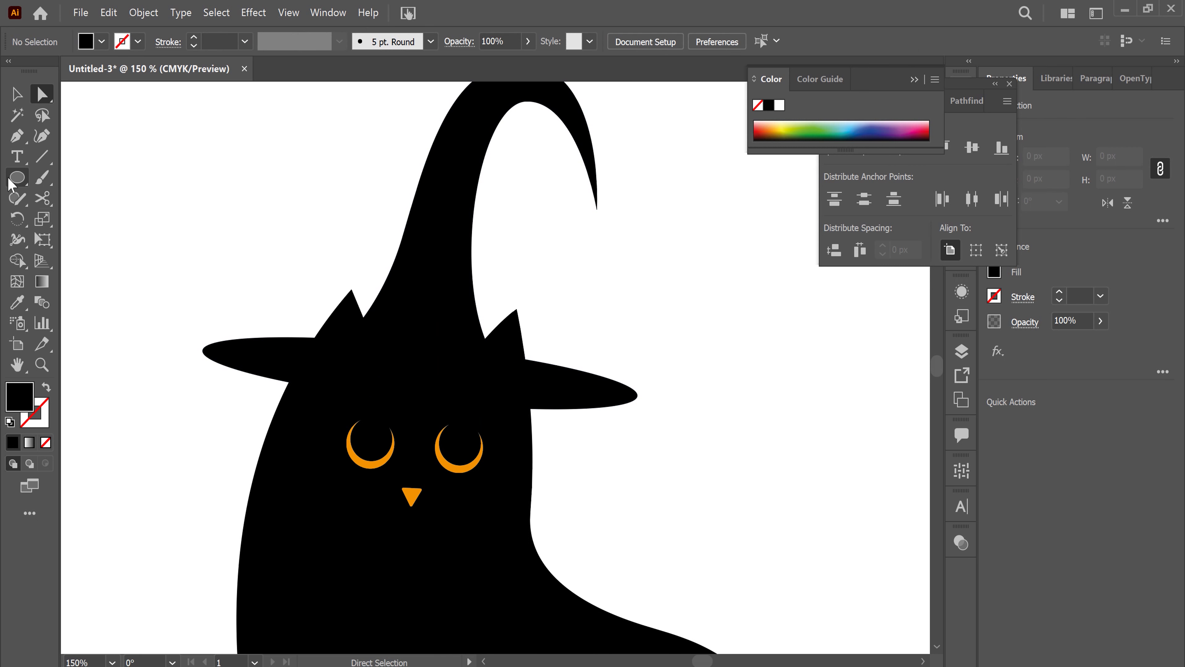
Step: Draw a small black bar left of the hat and apply an Arc warp with -20% bend
click(24, 179)
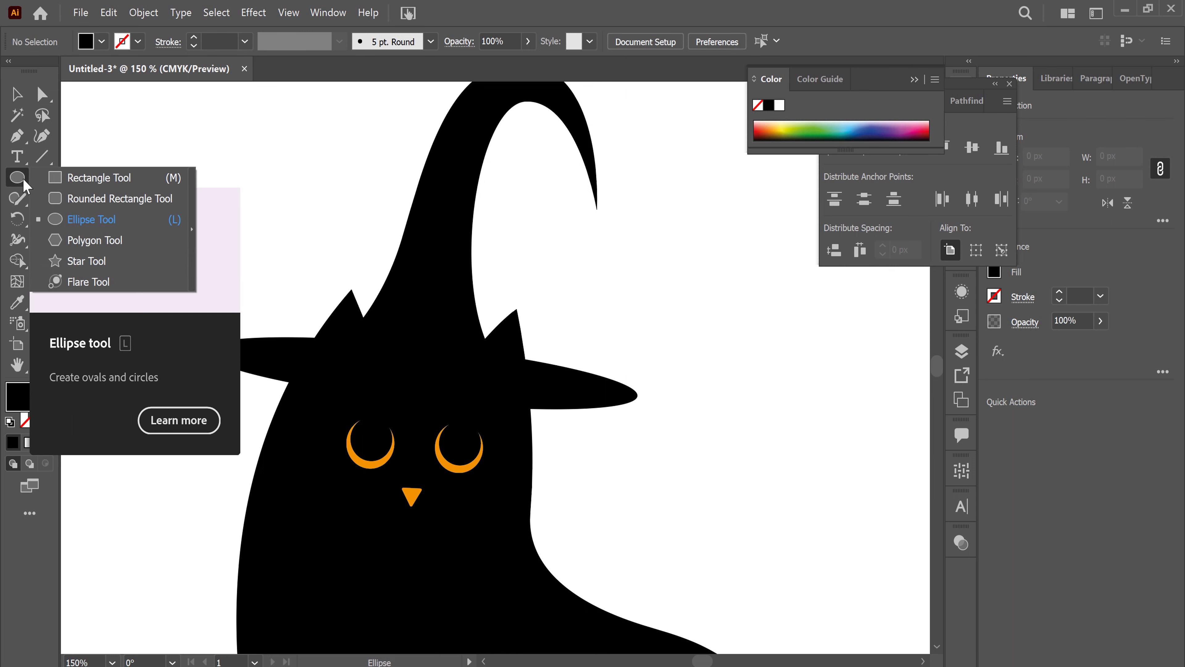
click(74, 180)
drag(155, 145, 322, 192)
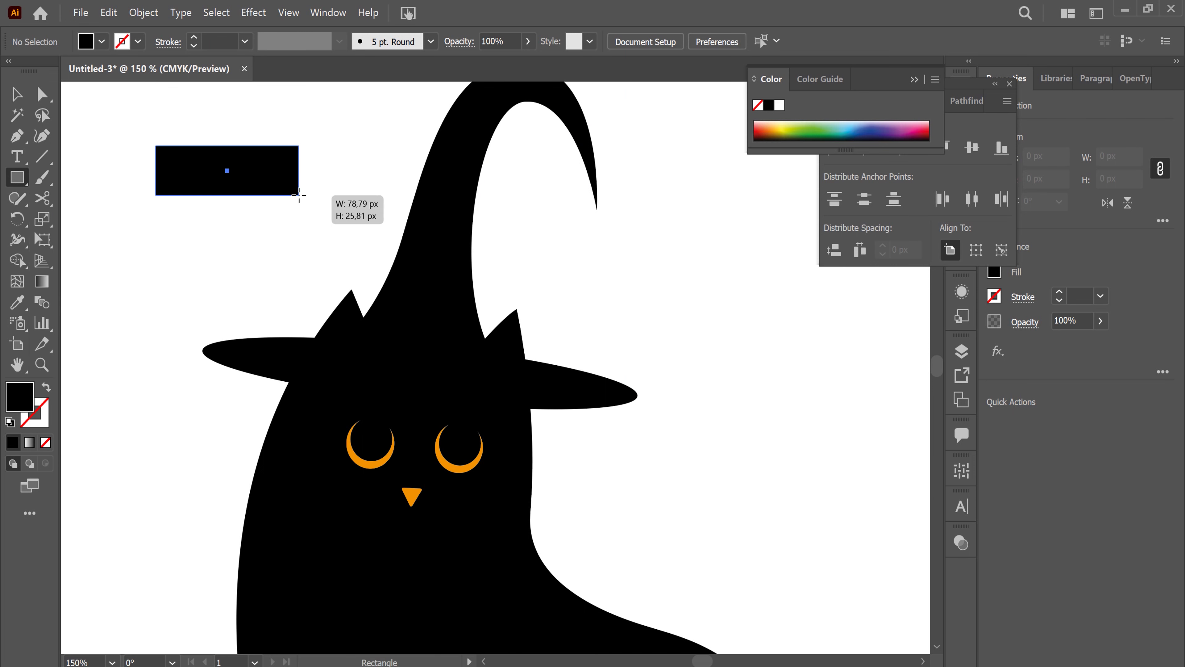
click(260, 17)
mouse_move(277, 266)
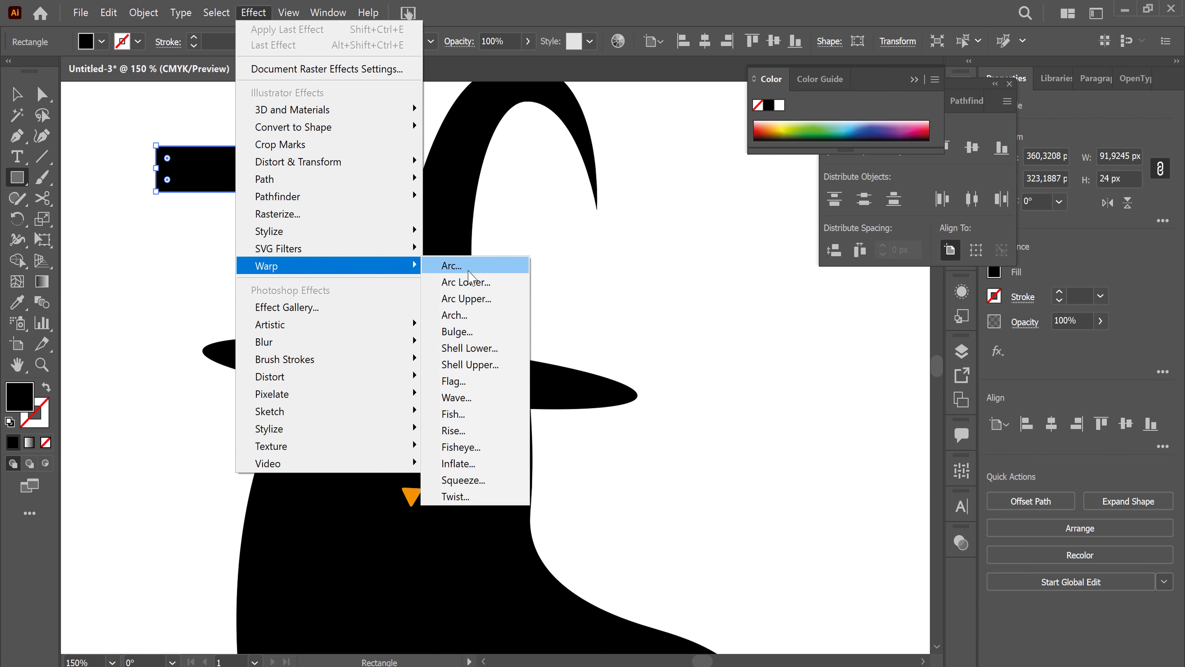
click(451, 265)
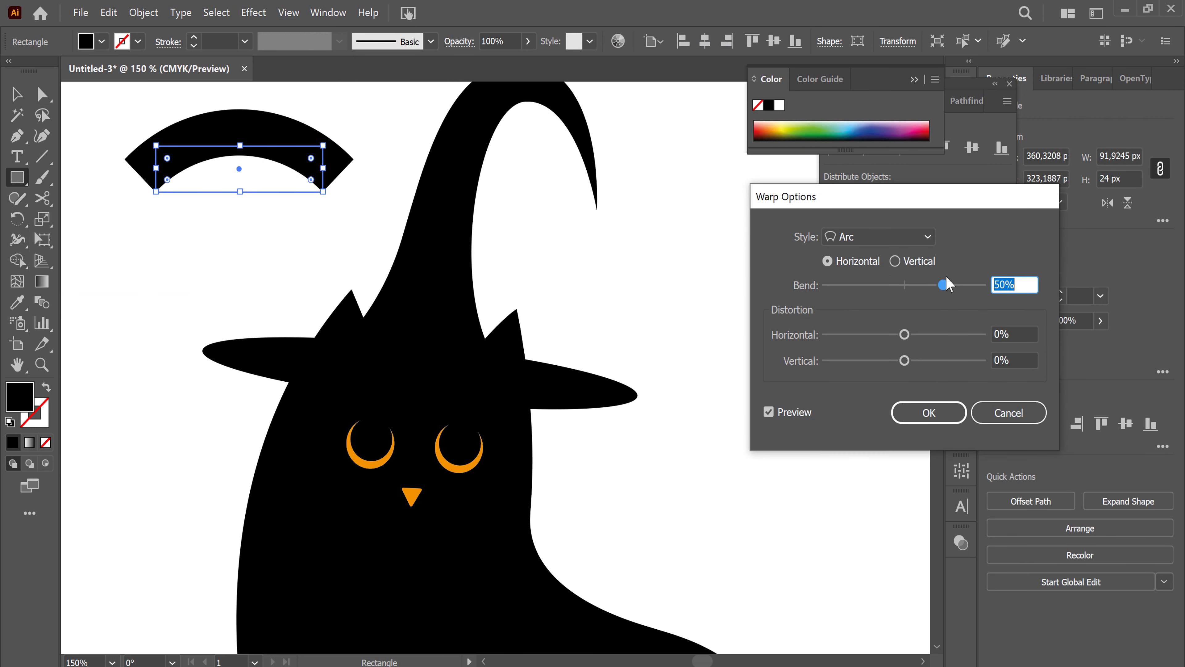
drag(942, 285, 889, 286)
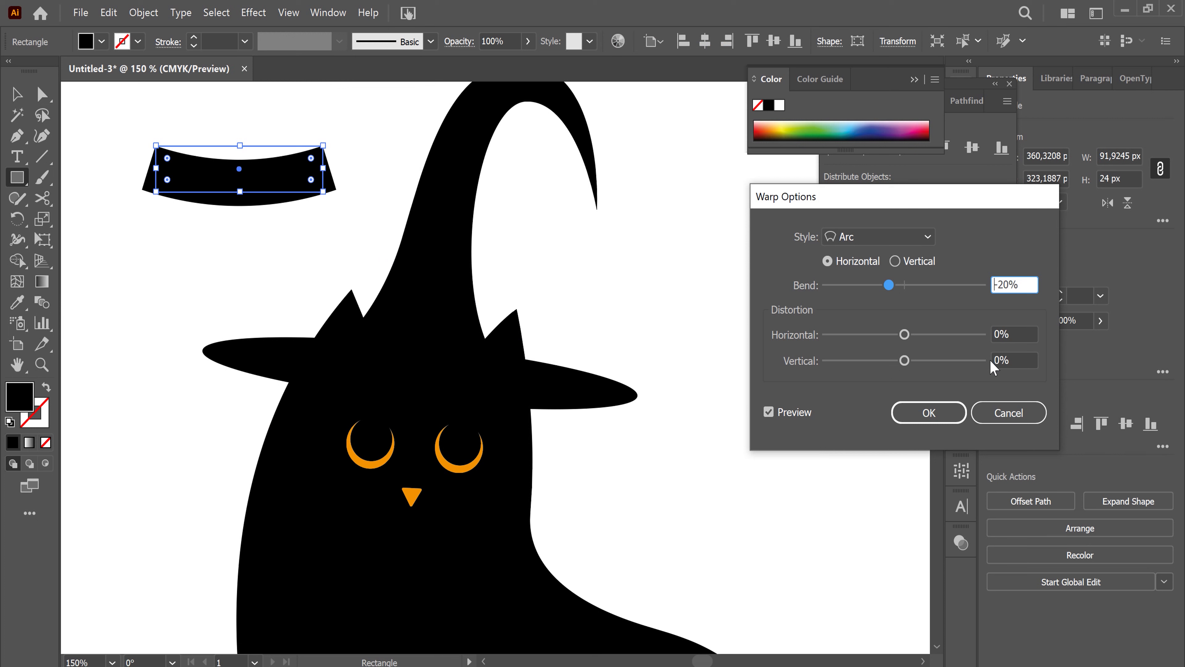
click(928, 412)
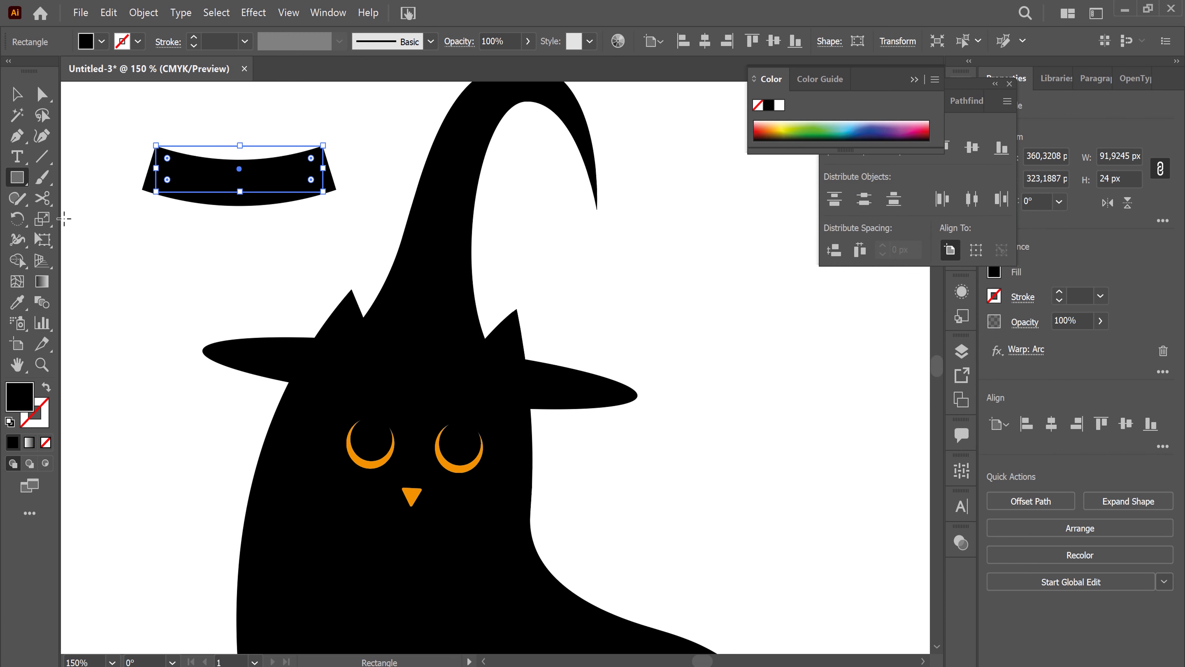
Step: Fill the curved strip orange and expand its appearance into a plain path
click(102, 45)
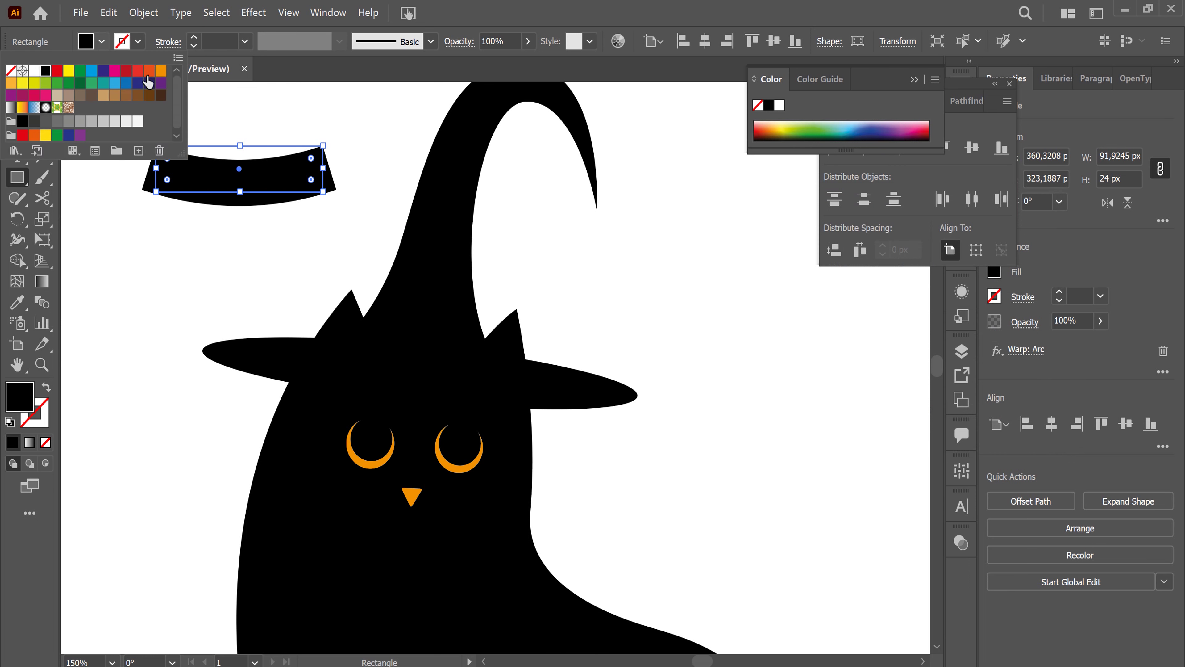
click(160, 70)
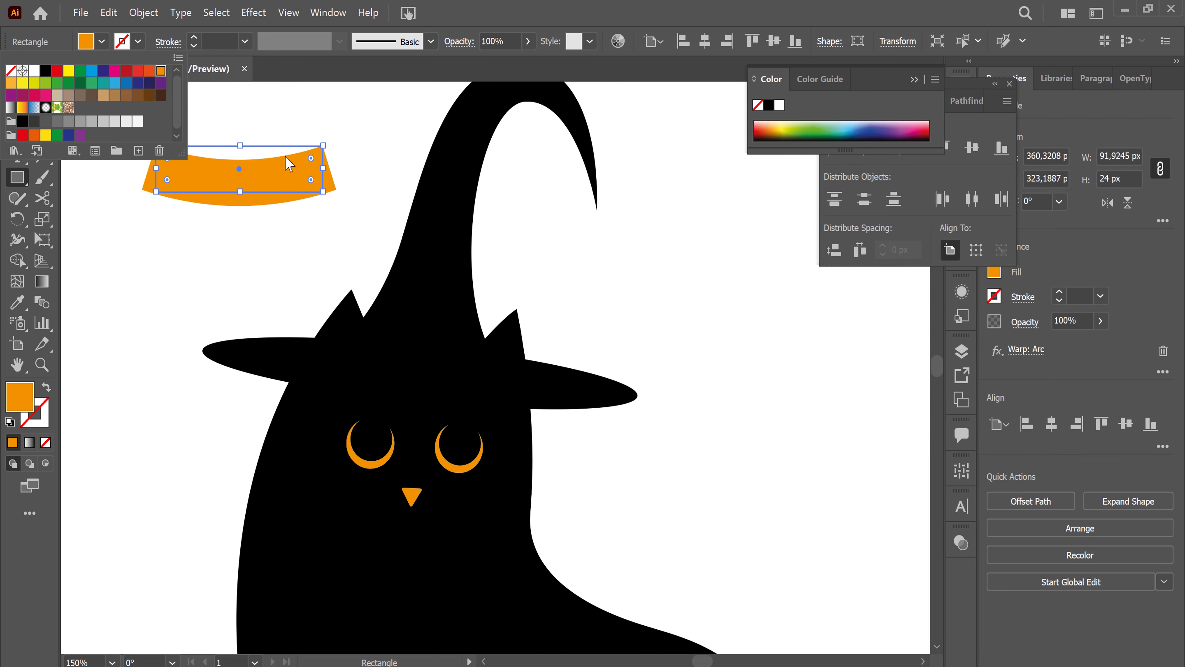
click(138, 15)
click(233, 198)
Step: Shrink the orange band onto the hat, tilt it slightly clockwise, and narrow both sides
click(27, 94)
mouse_move(336, 207)
mouse_down()
mouse_move(273, 186)
mouse_move(450, 353)
mouse_move(449, 329)
mouse_move(494, 312)
mouse_up()
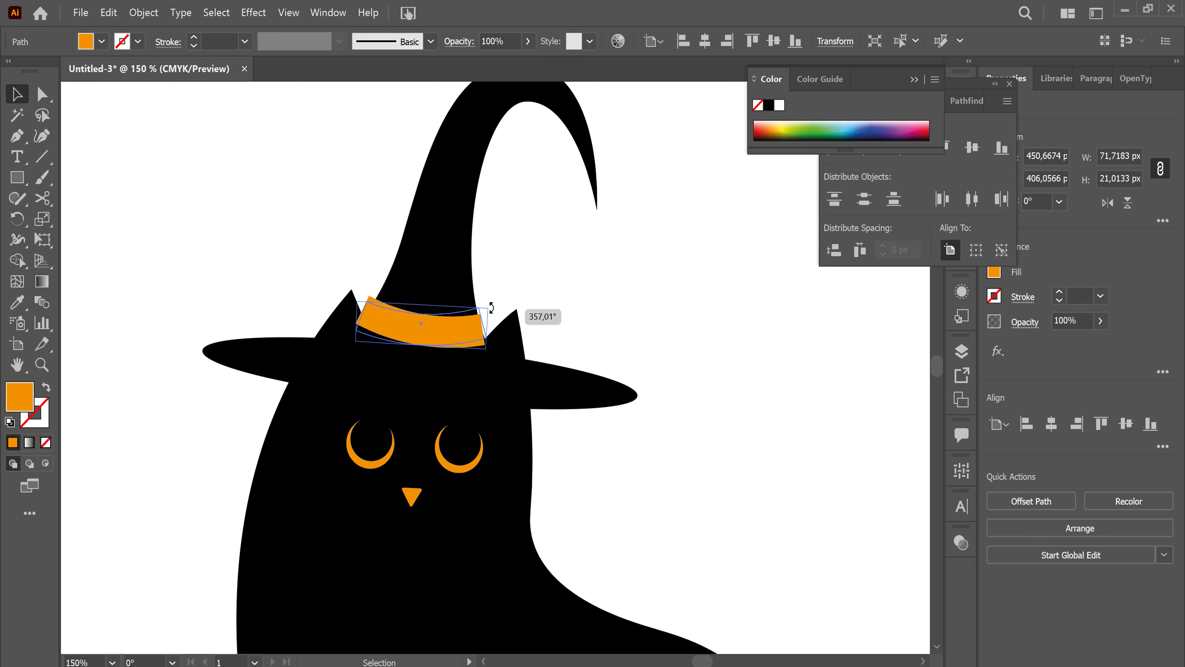
drag(494, 313, 498, 305)
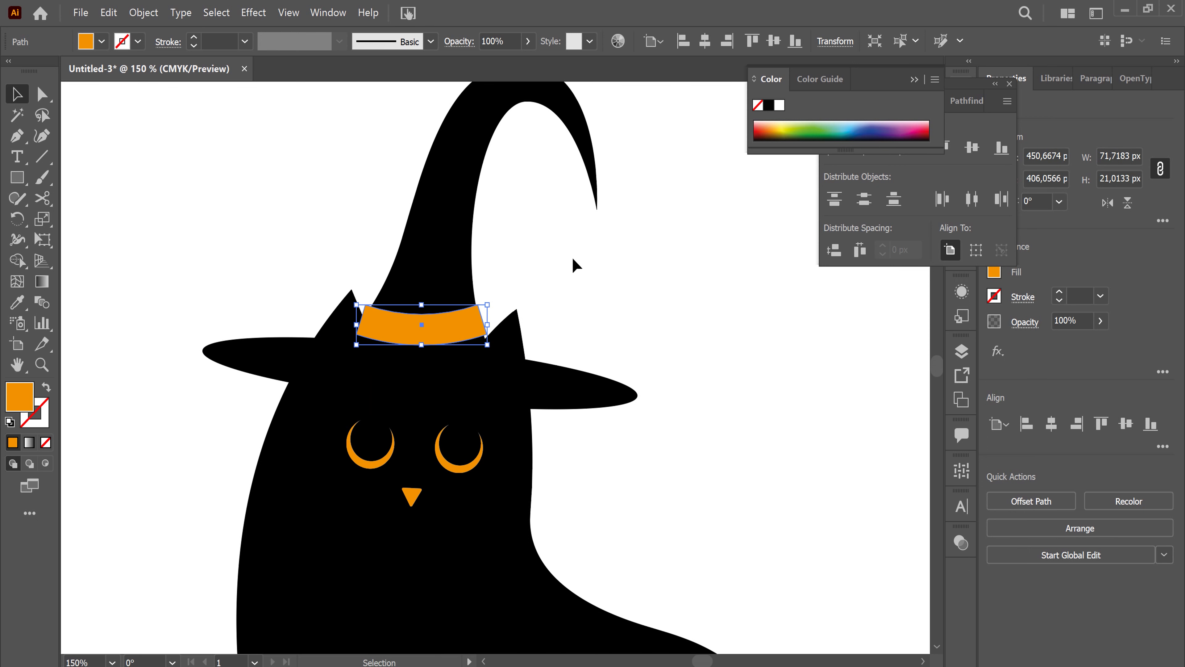
key(ctrl+plus)
key(ctrl+plus)
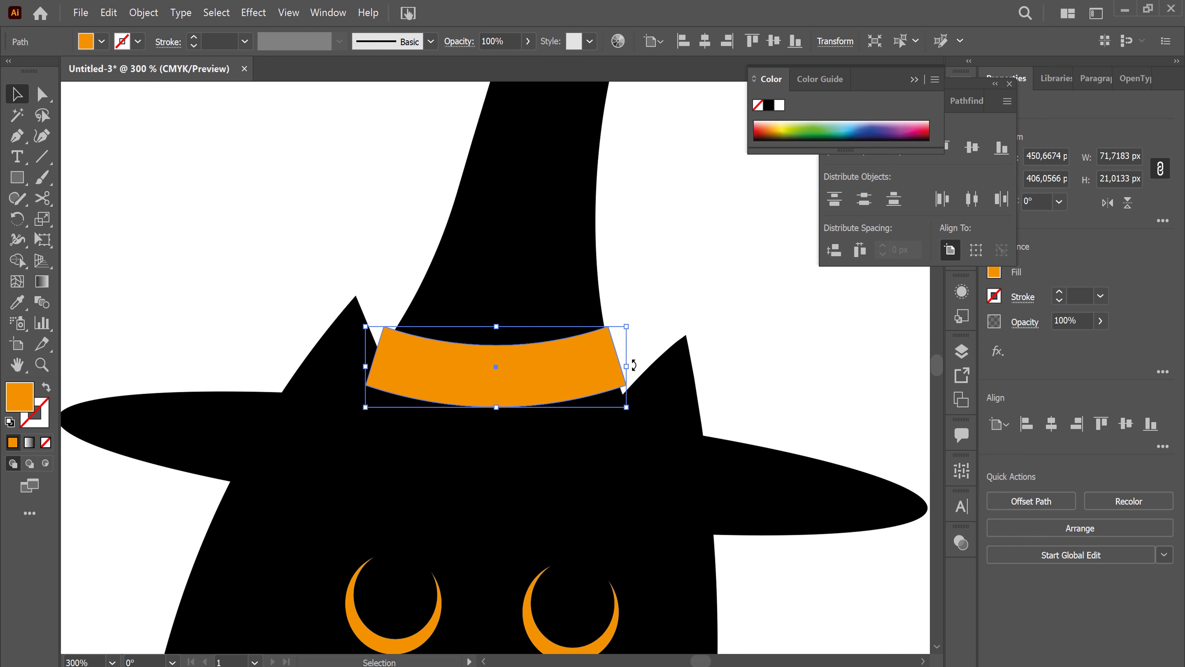
drag(633, 364, 631, 384)
drag(366, 354, 382, 355)
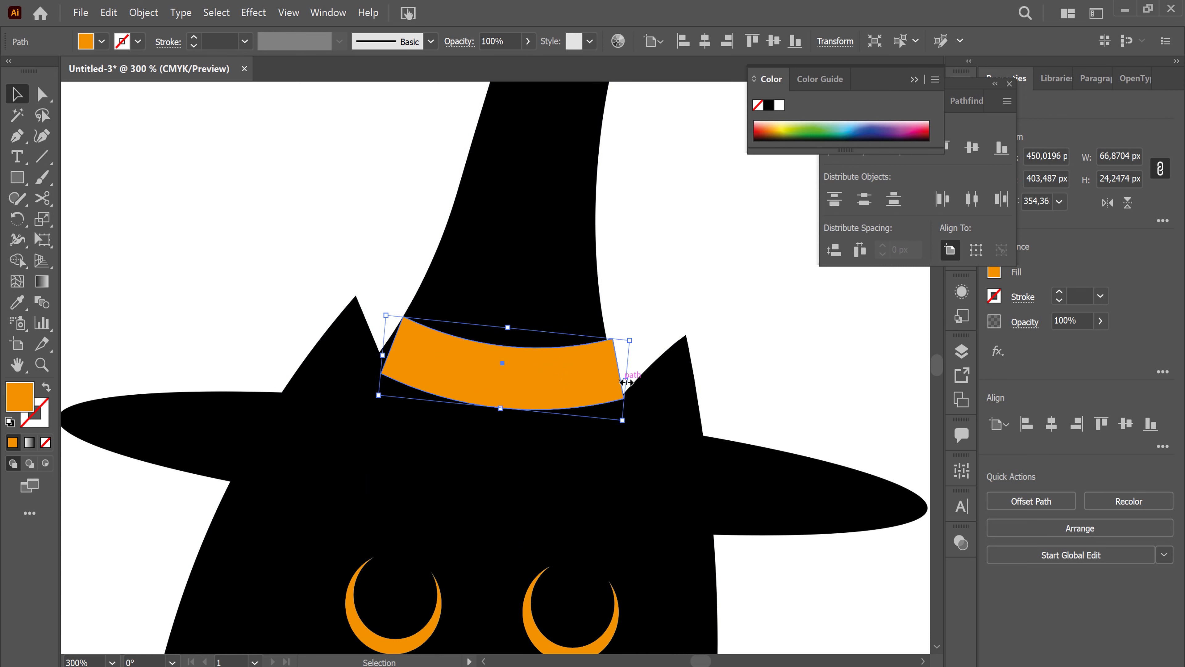
drag(626, 382, 612, 382)
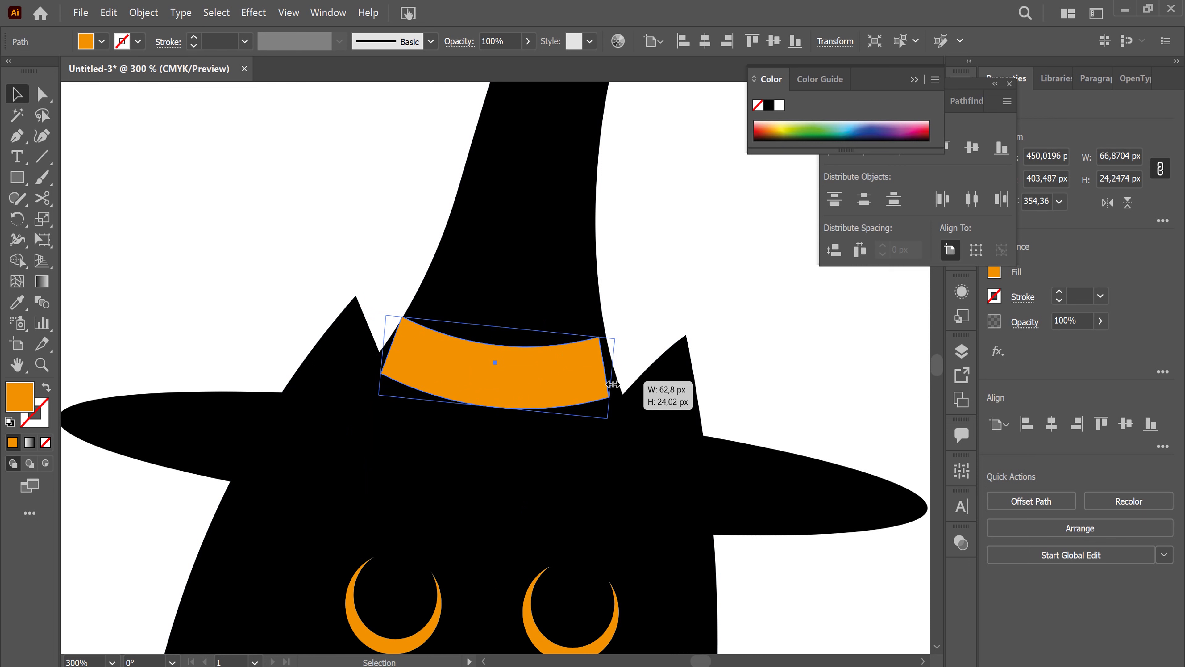
drag(611, 382, 621, 398)
key(a)
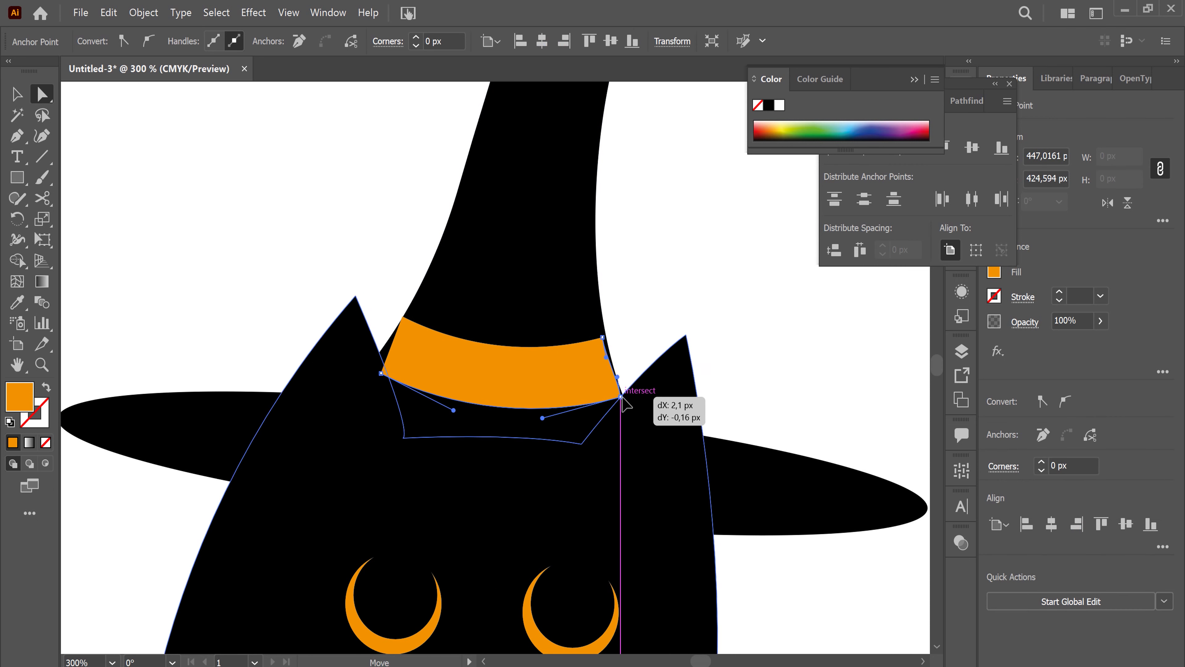
Step: Move the band's bottom-right and left corners onto the hat's edges
drag(621, 397, 624, 397)
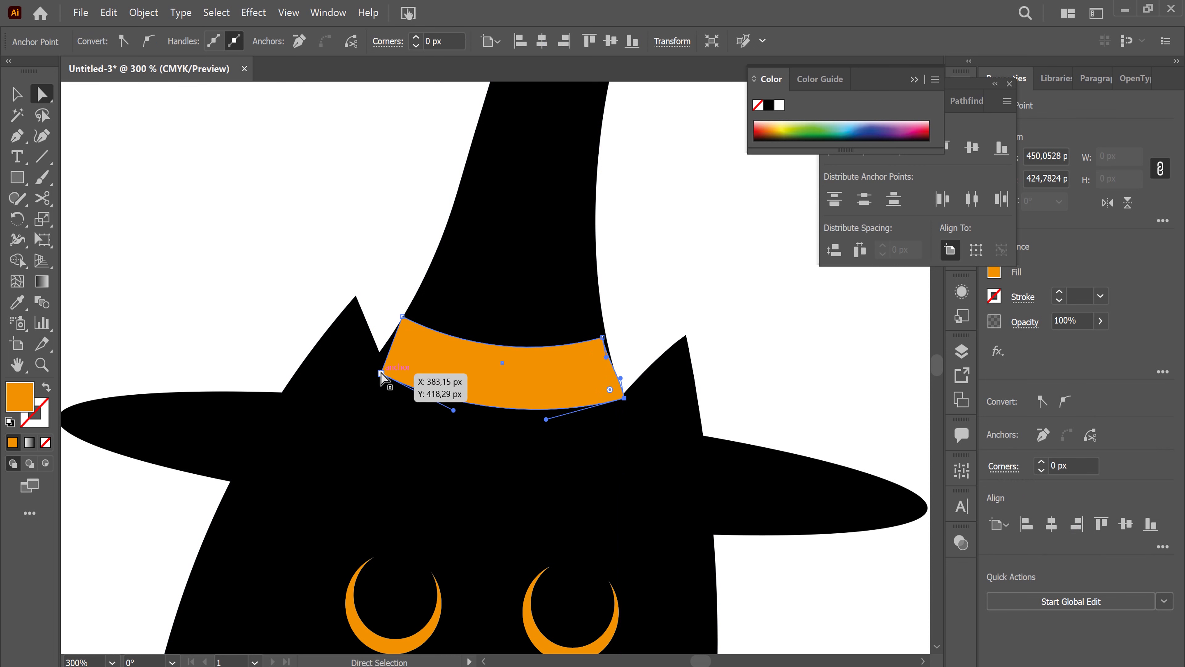
mouse_move(380, 373)
mouse_down()
mouse_move(374, 361)
mouse_move(391, 354)
mouse_up()
click(624, 397)
click(603, 337)
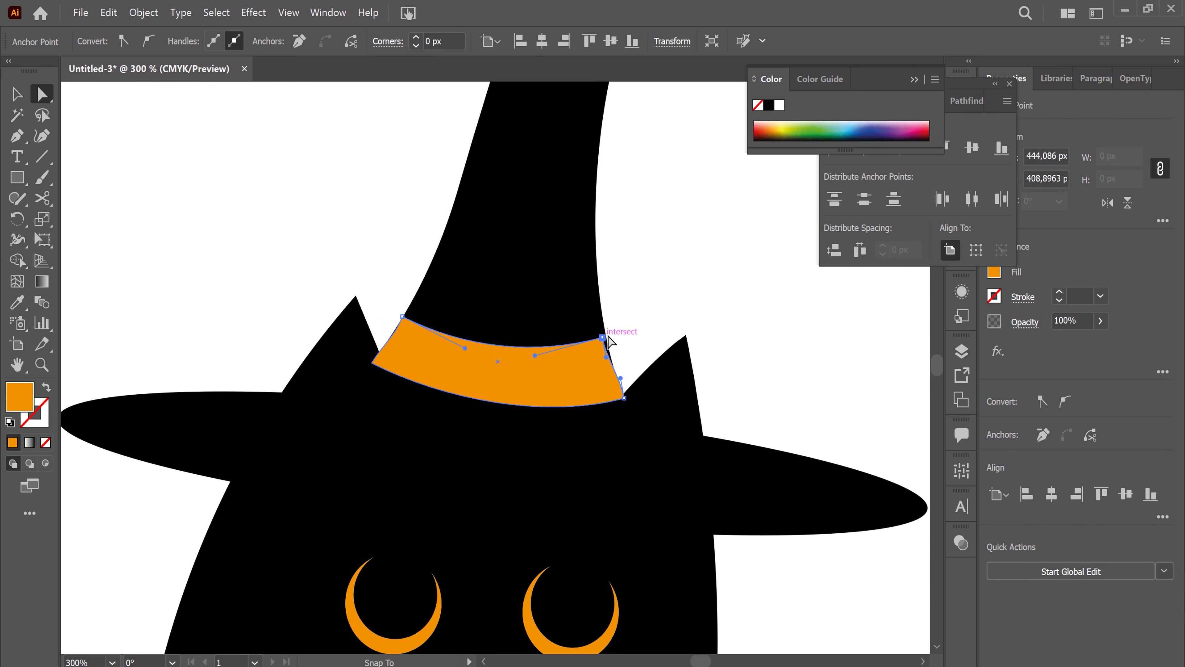
Step: Reshape the band's right end so its corner and edge follow the hat's curve
key(ctrl+plus)
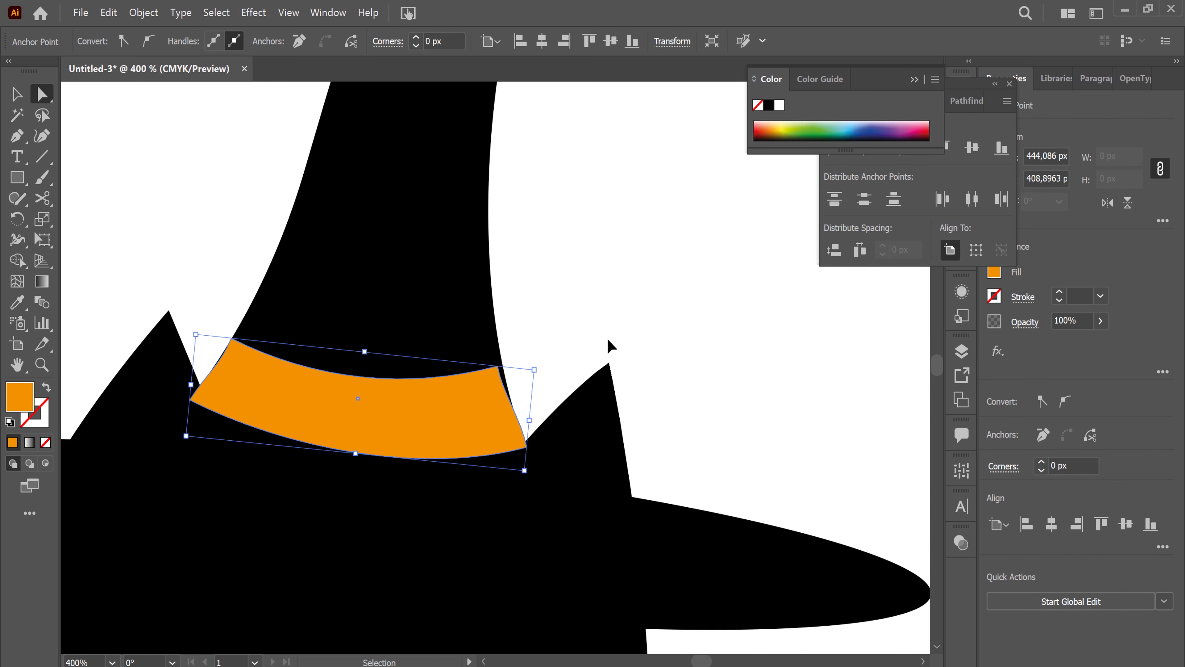
key(ctrl+plus)
key(ctrl+plus)
key(ctrl+plus)
drag(574, 531, 555, 544)
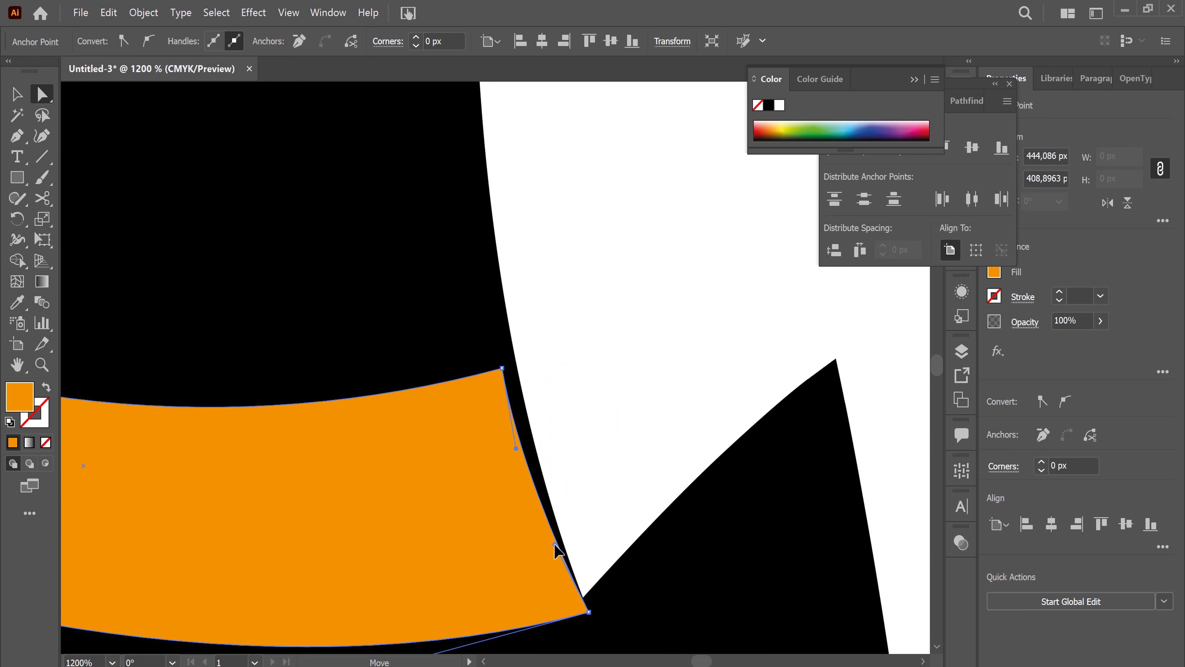
click(502, 369)
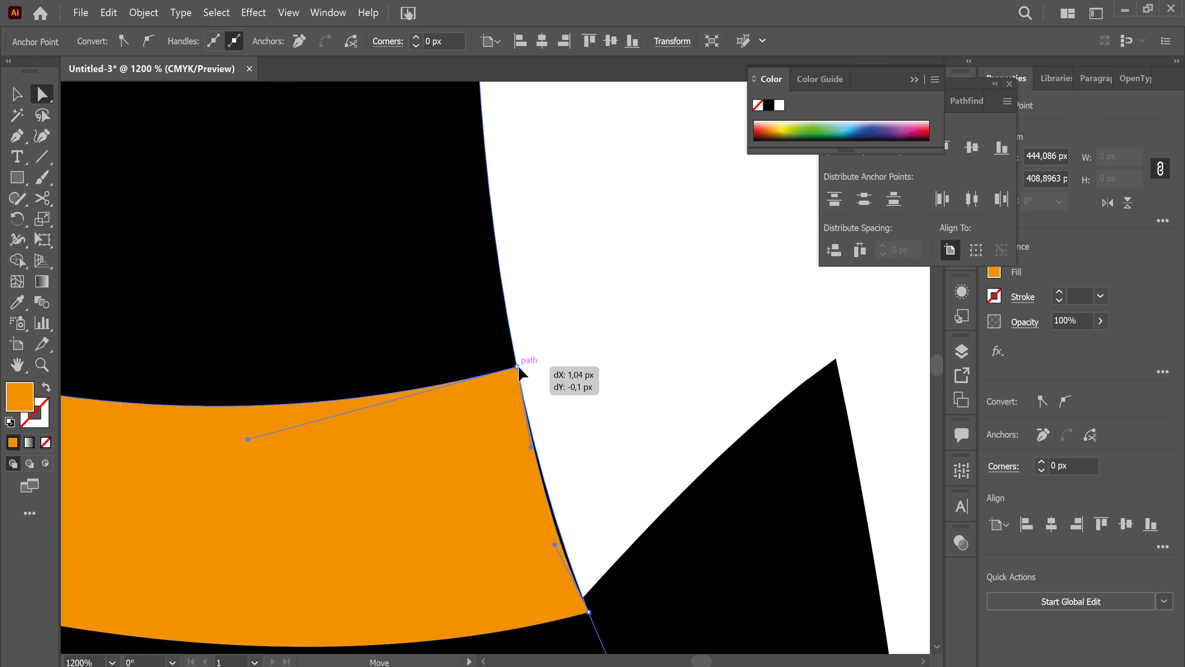
drag(504, 368, 517, 367)
drag(557, 547, 562, 538)
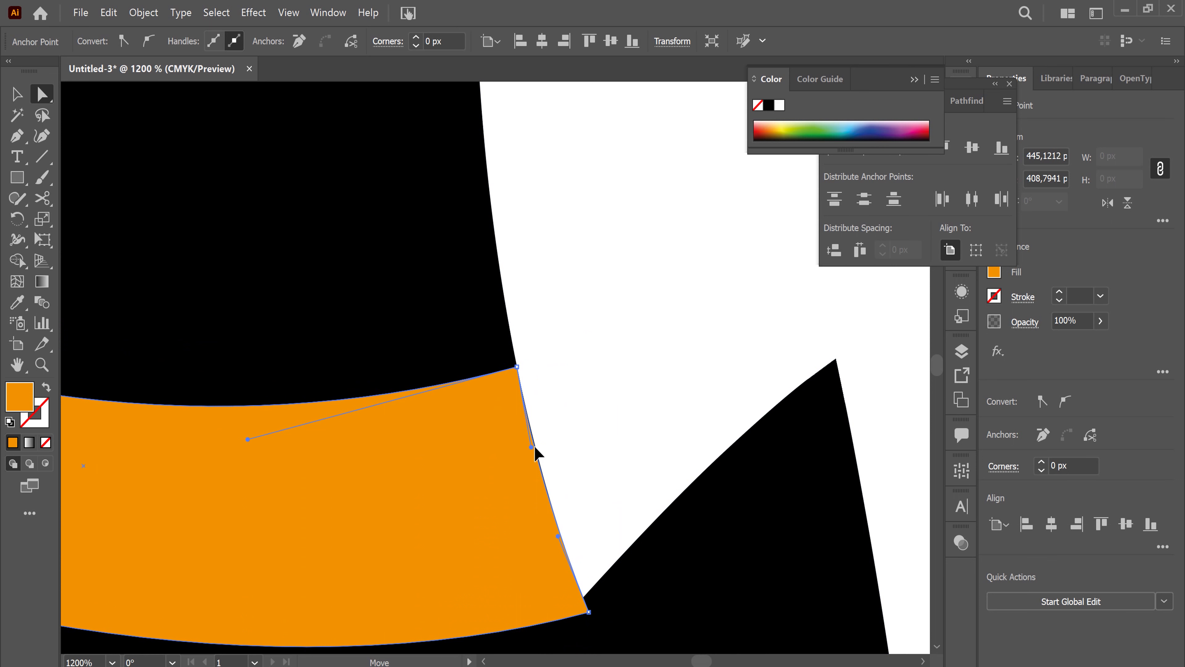
Step: Inspect the band's left end, select its top-left anchor, then deselect the band
key(ctrl+minus)
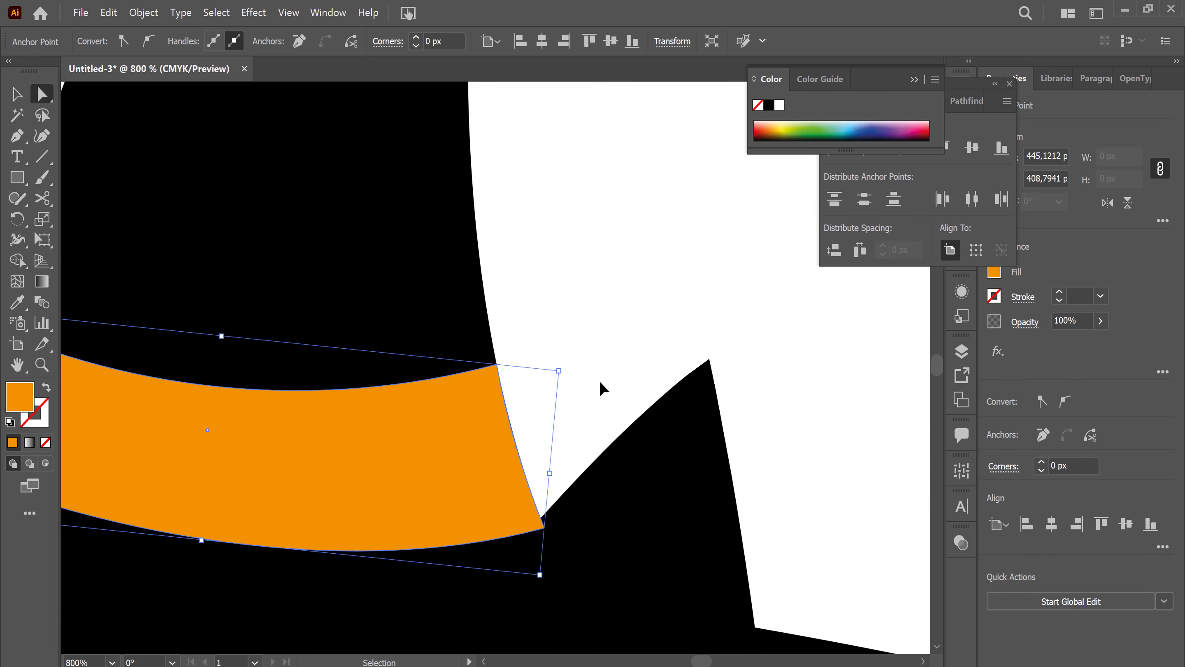
key(ctrl+minus)
key(ctrl+minus)
key(ctrl+minus)
key(ctrl+minus)
key(ctrl+plus)
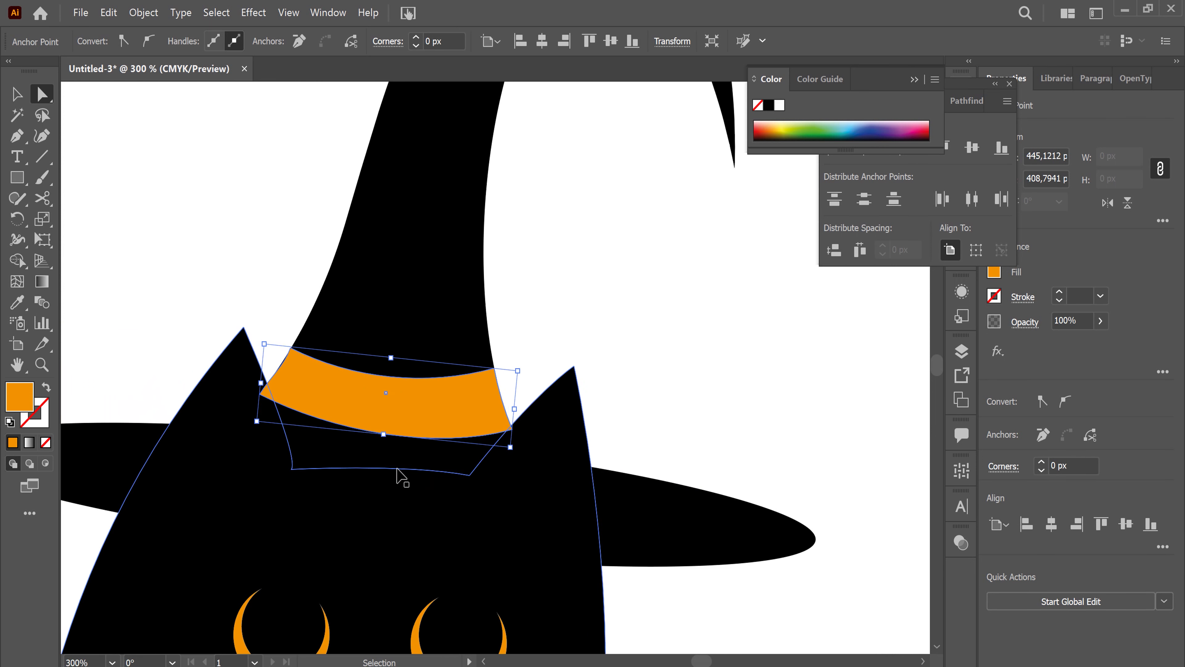
key(ctrl+plus)
key(ctrl+plus)
drag(256, 401, 627, 378)
click(506, 327)
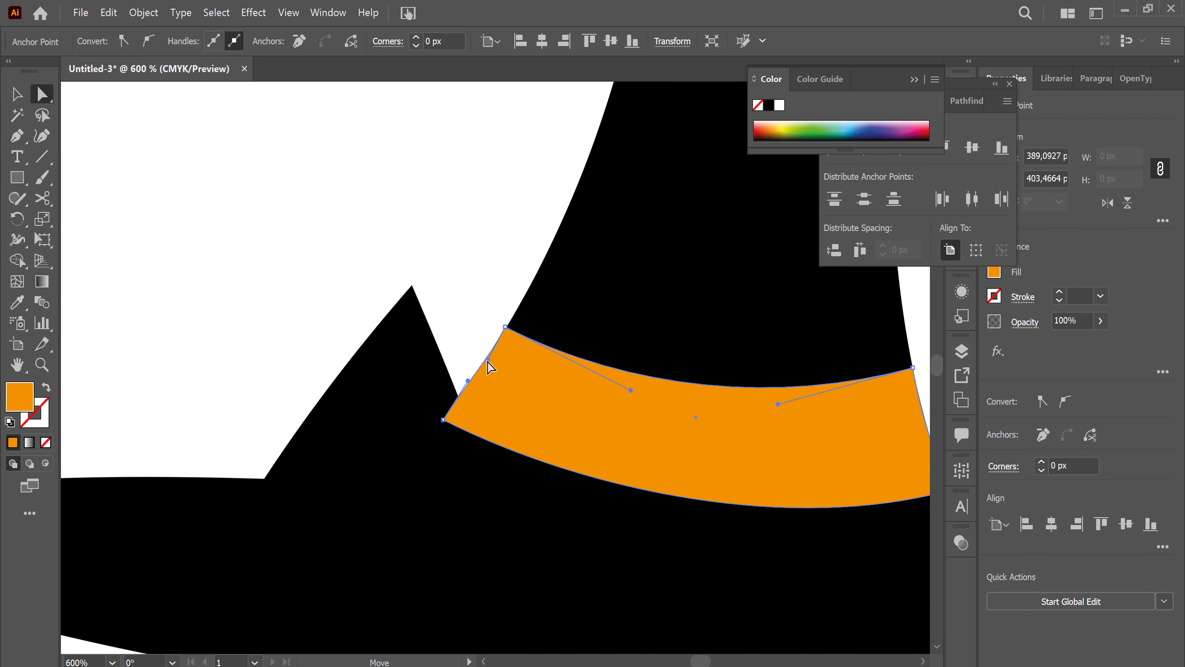
click(20, 100)
click(404, 357)
key(ctrl+minus)
key(ctrl+minus)
key(ctrl+minus)
key(ctrl+minus)
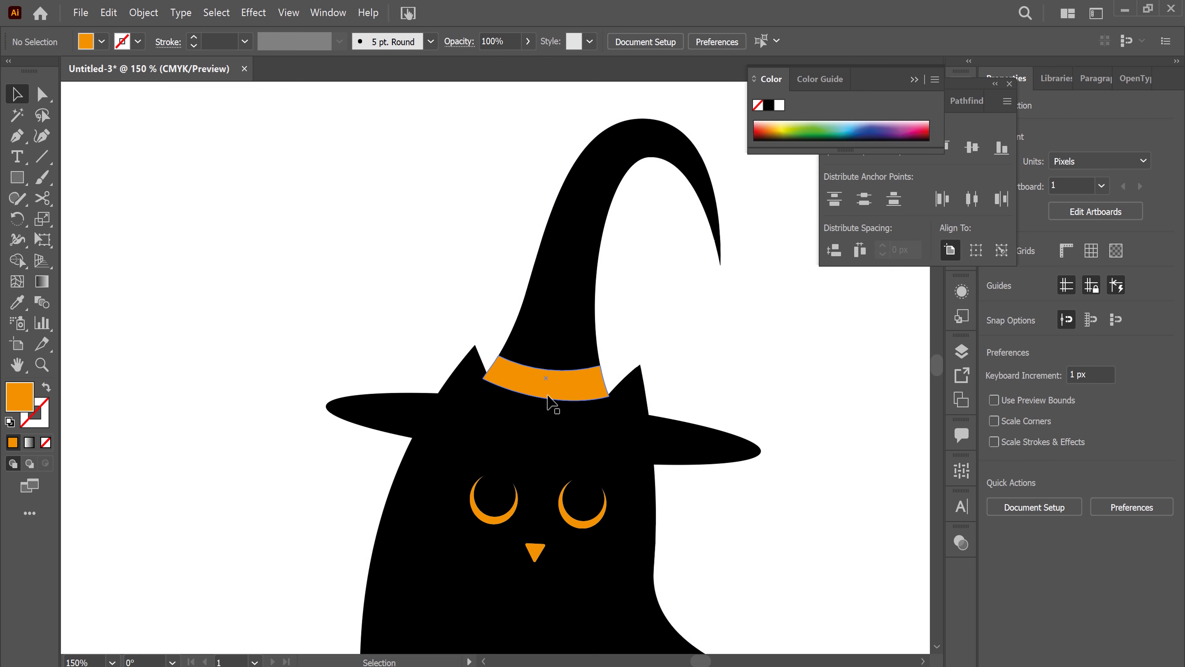
Step: Lower the orange band and stretch it wider and taller around the crown's base
mouse_move(549, 394)
mouse_down()
mouse_move(537, 429)
mouse_move(596, 429)
mouse_move(548, 391)
mouse_move(620, 407)
mouse_up()
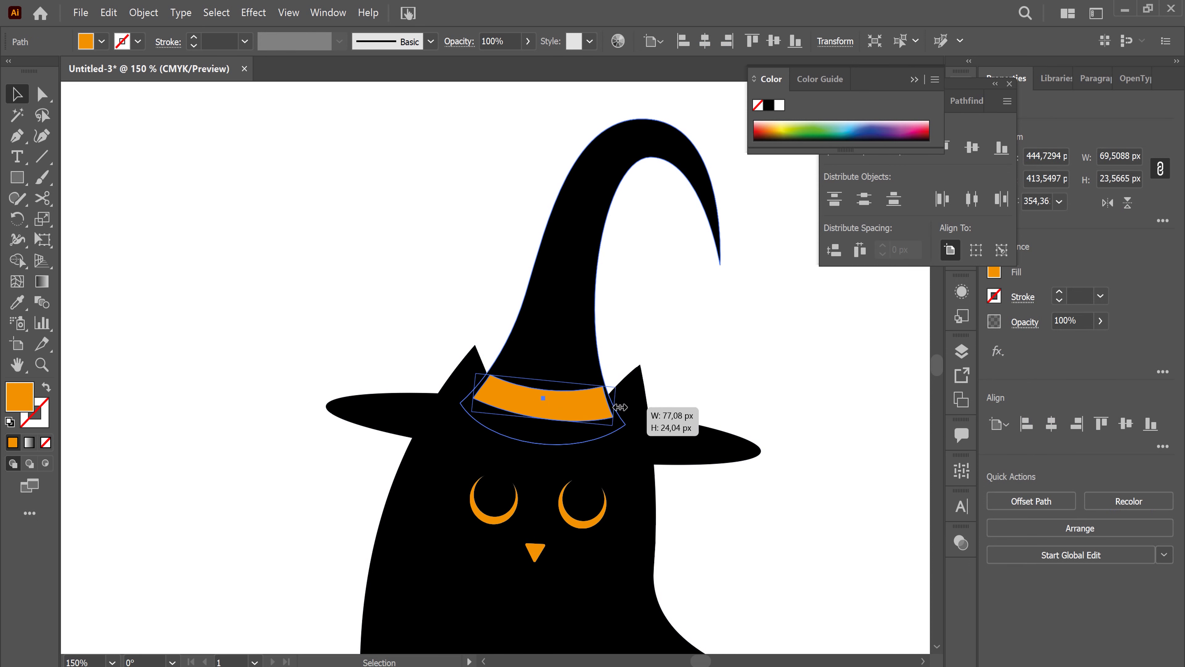
drag(620, 406, 620, 407)
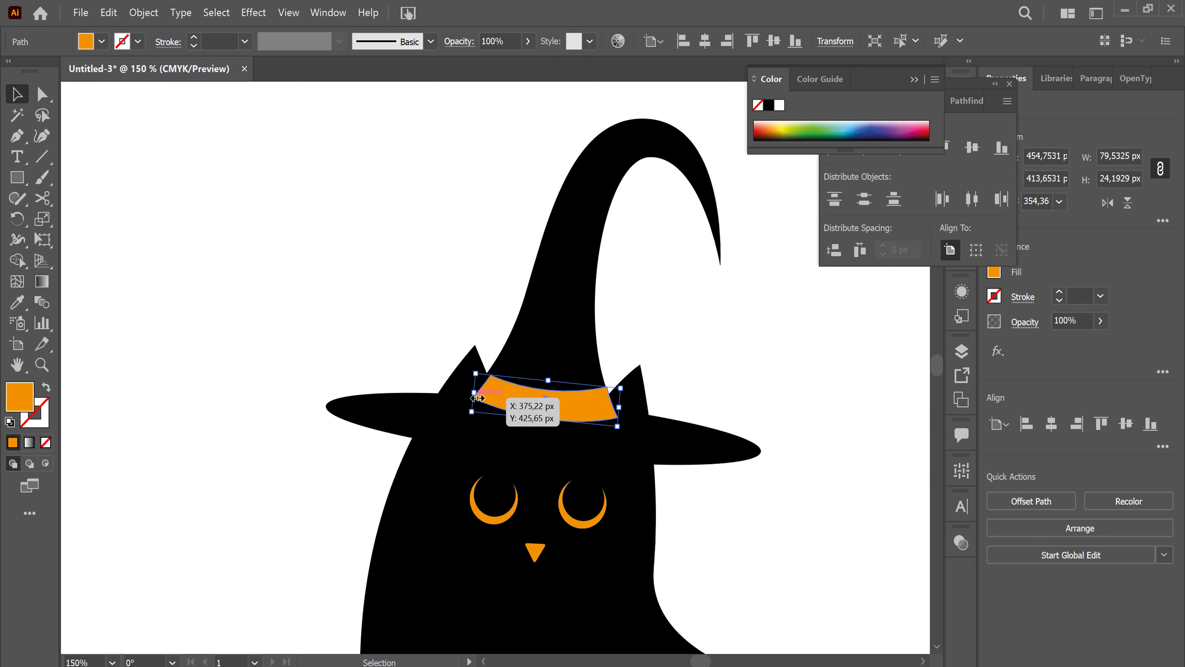
drag(468, 393, 461, 390)
key(ctrl+plus)
key(ctrl+plus)
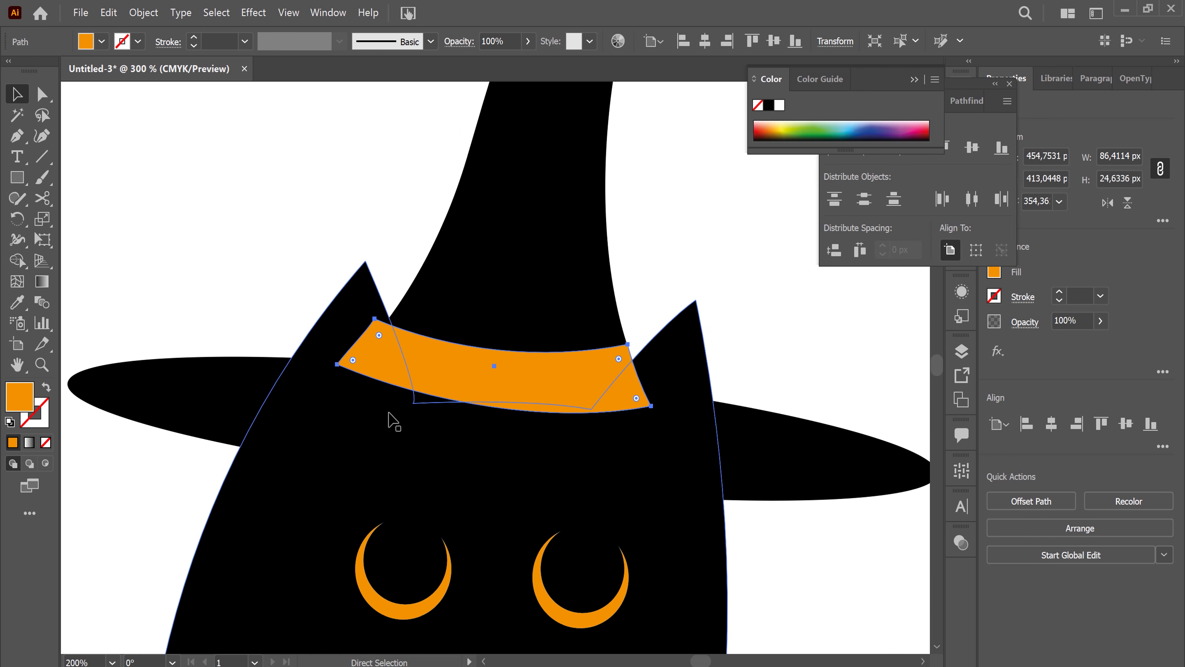
drag(343, 354, 359, 355)
drag(506, 331, 507, 322)
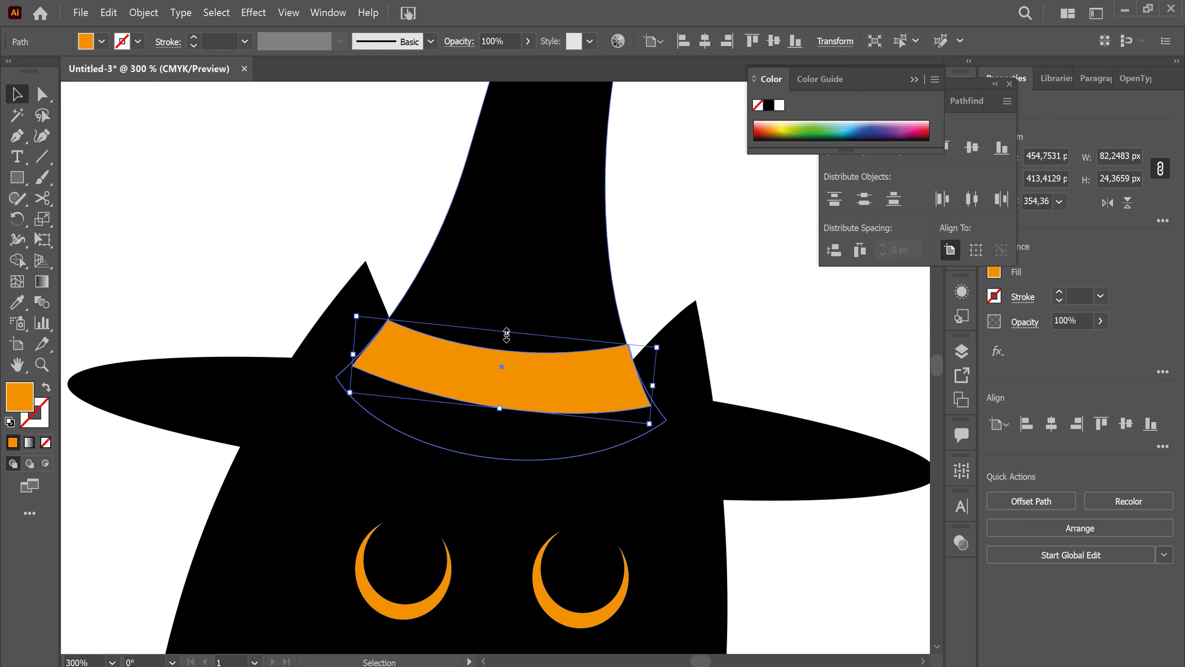
drag(510, 377, 509, 389)
click(775, 334)
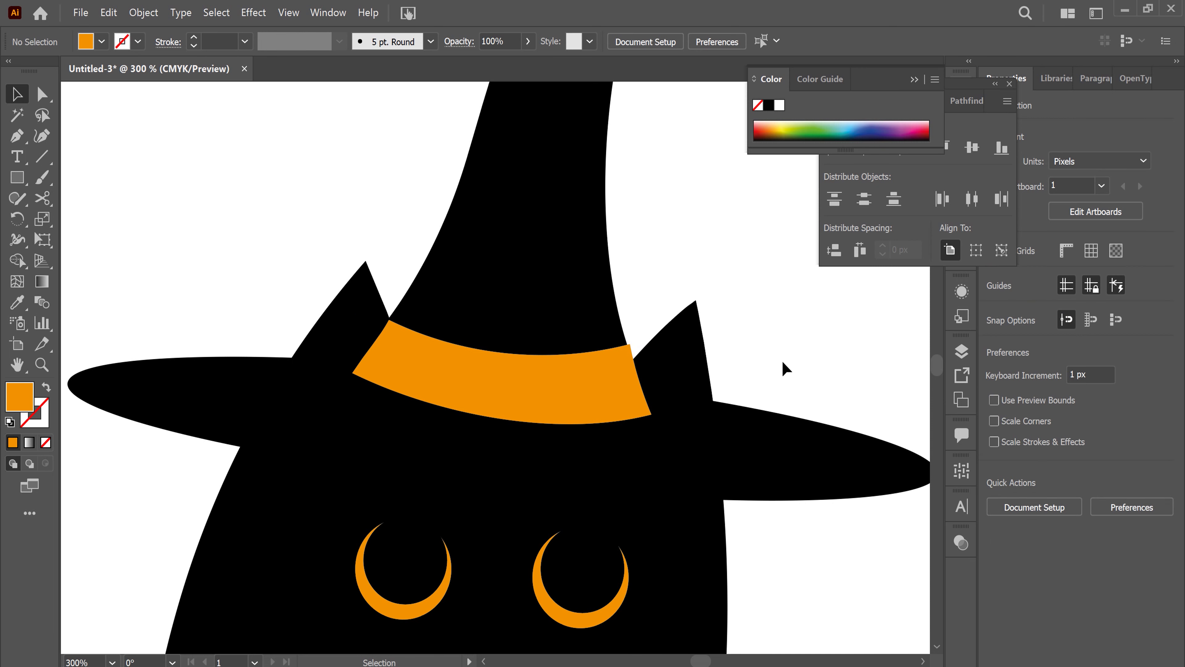
key(ctrl+minus)
key(ctrl+minus)
key(ctrl+minus)
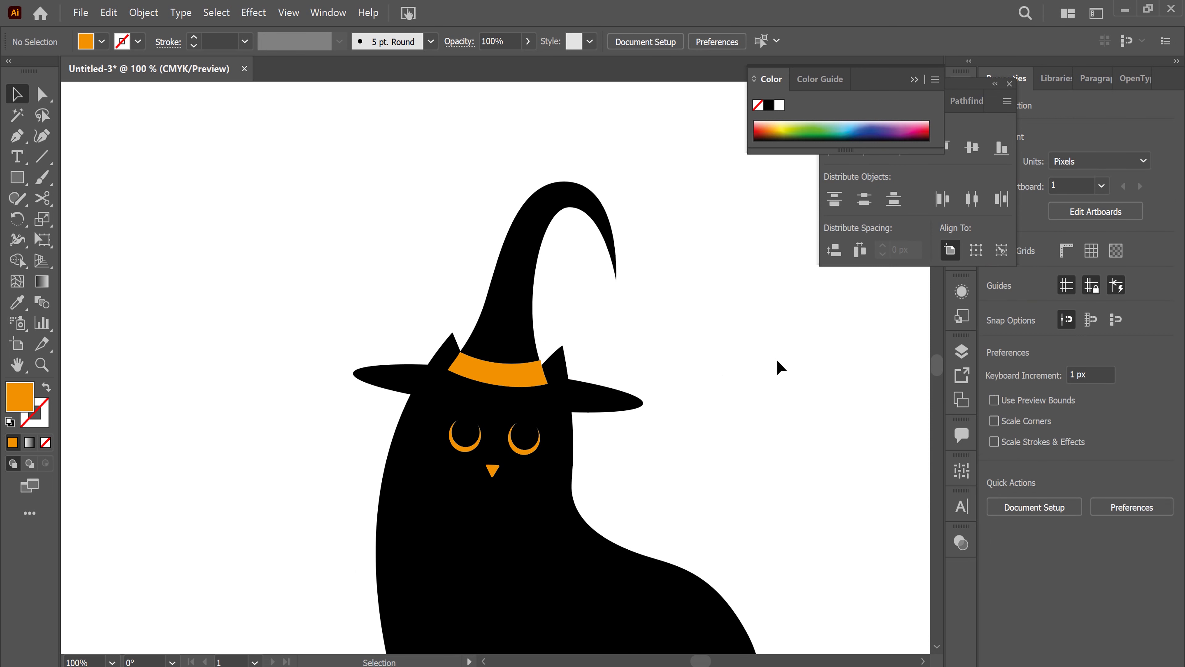
Step: Draw an orange rounded square at the upper left of the canvas
click(26, 186)
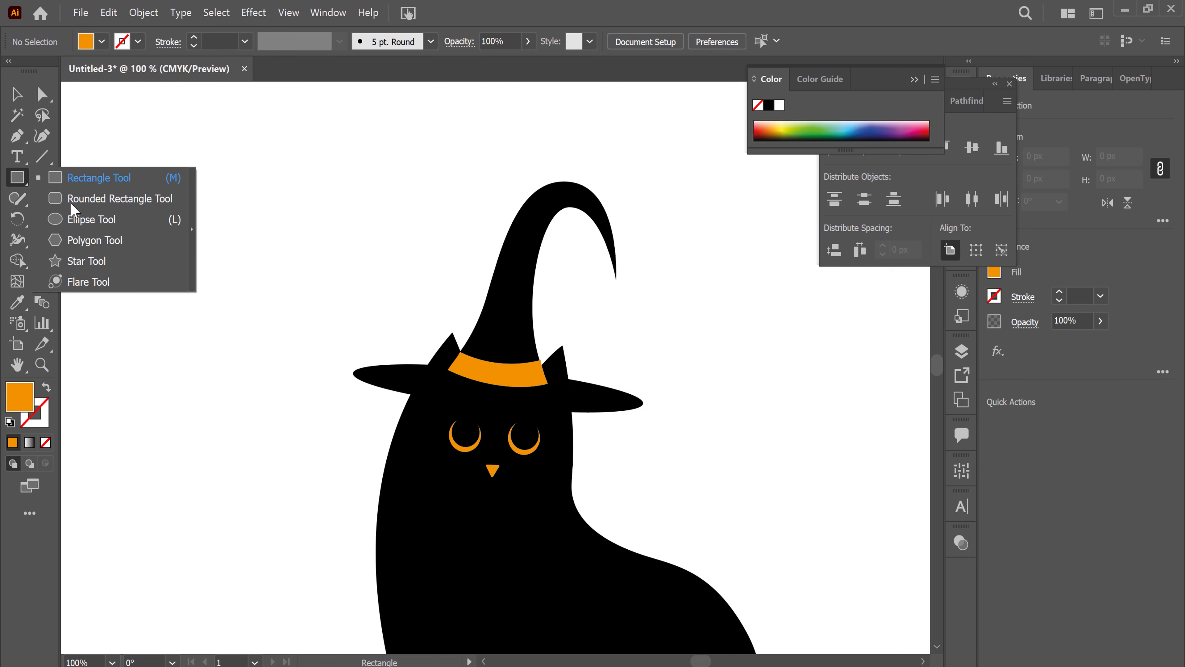
click(79, 198)
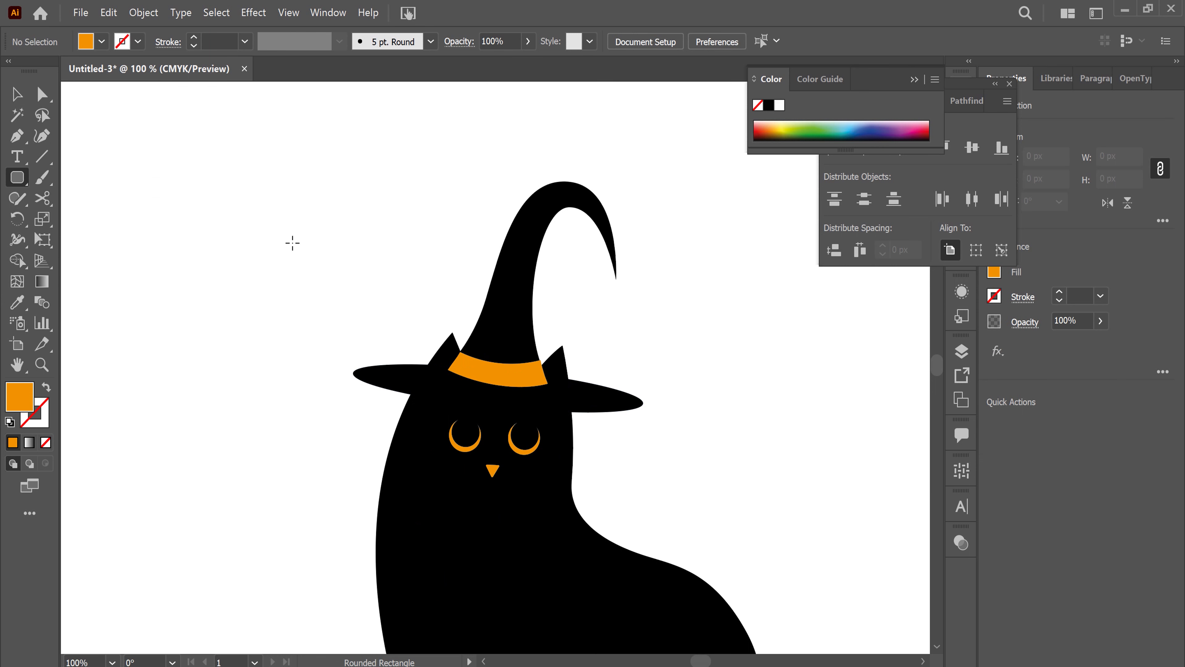
click(292, 242)
click(643, 386)
click(290, 304)
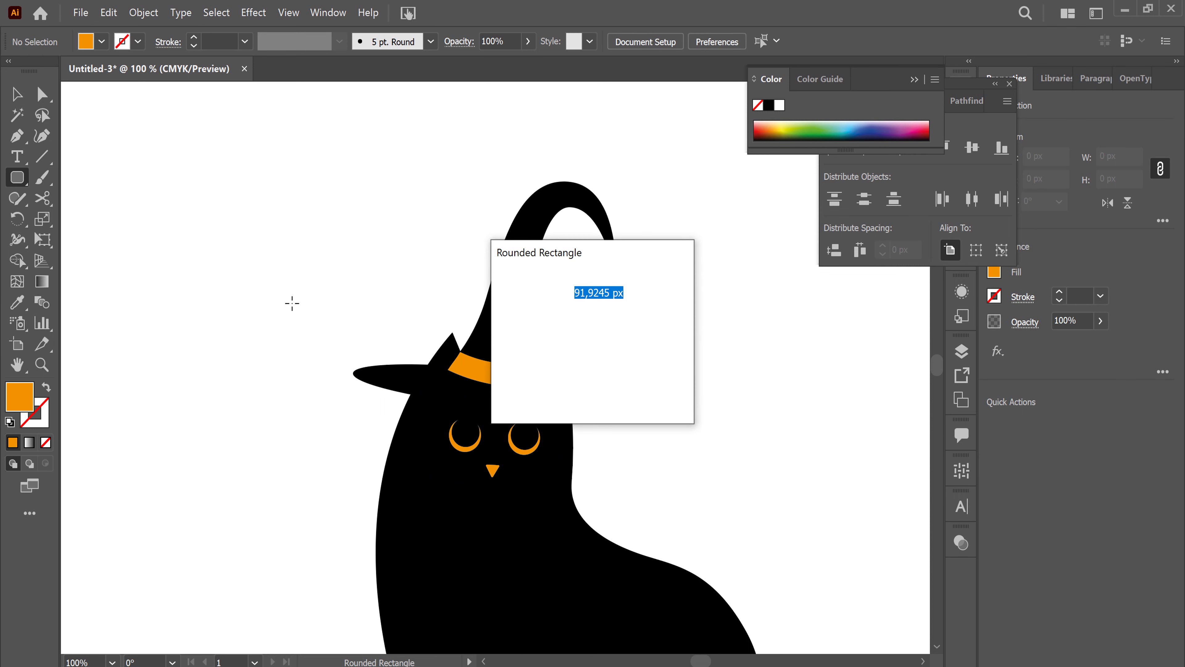
click(641, 387)
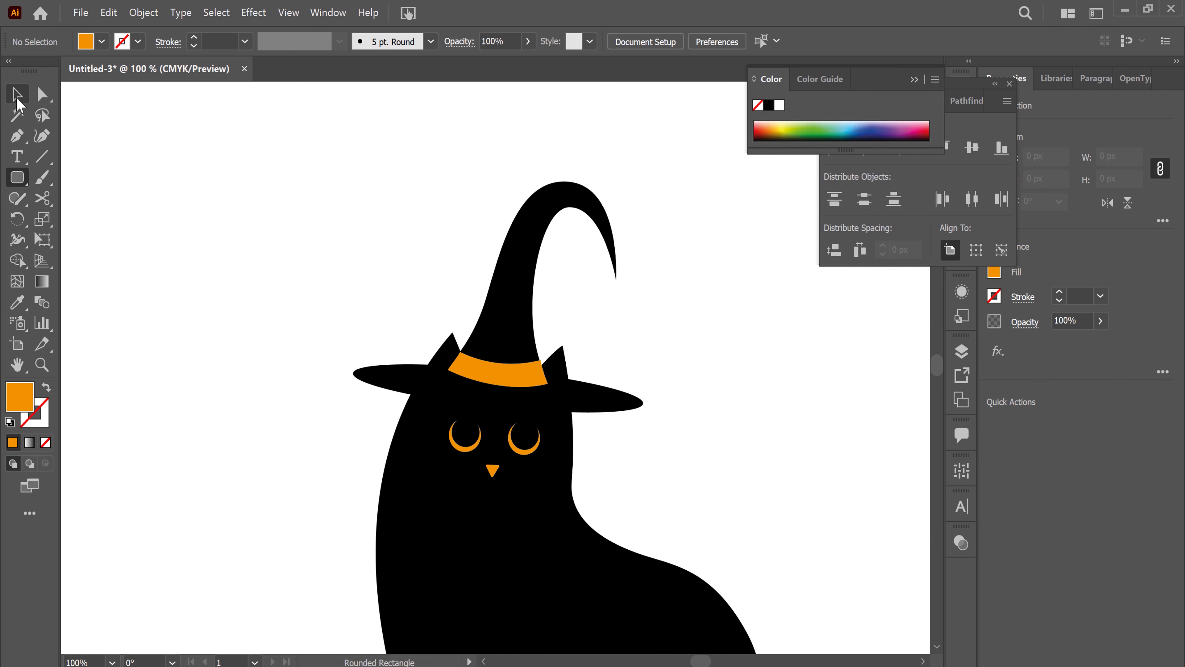
drag(247, 204, 323, 283)
Step: Centre a smaller copy inside the rounded square and apply Minus Front to hollow it
key(v)
drag(295, 253, 295, 359)
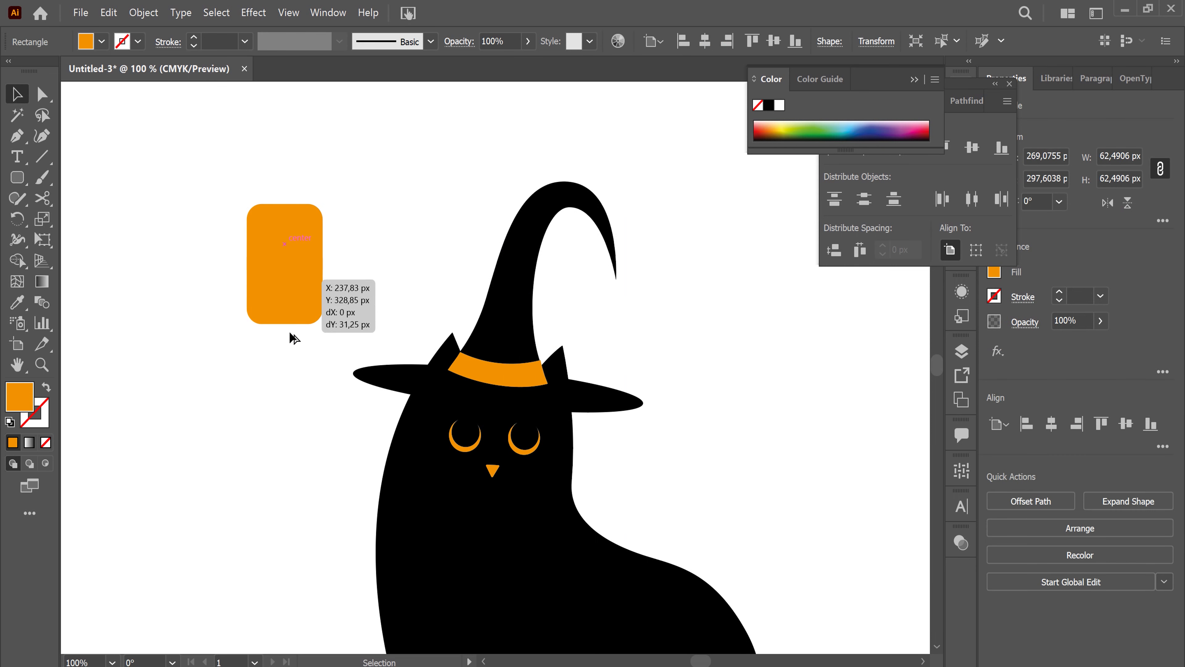
mouse_move(323, 310)
mouse_down()
mouse_move(269, 373)
mouse_move(281, 252)
mouse_up()
drag(242, 186, 316, 288)
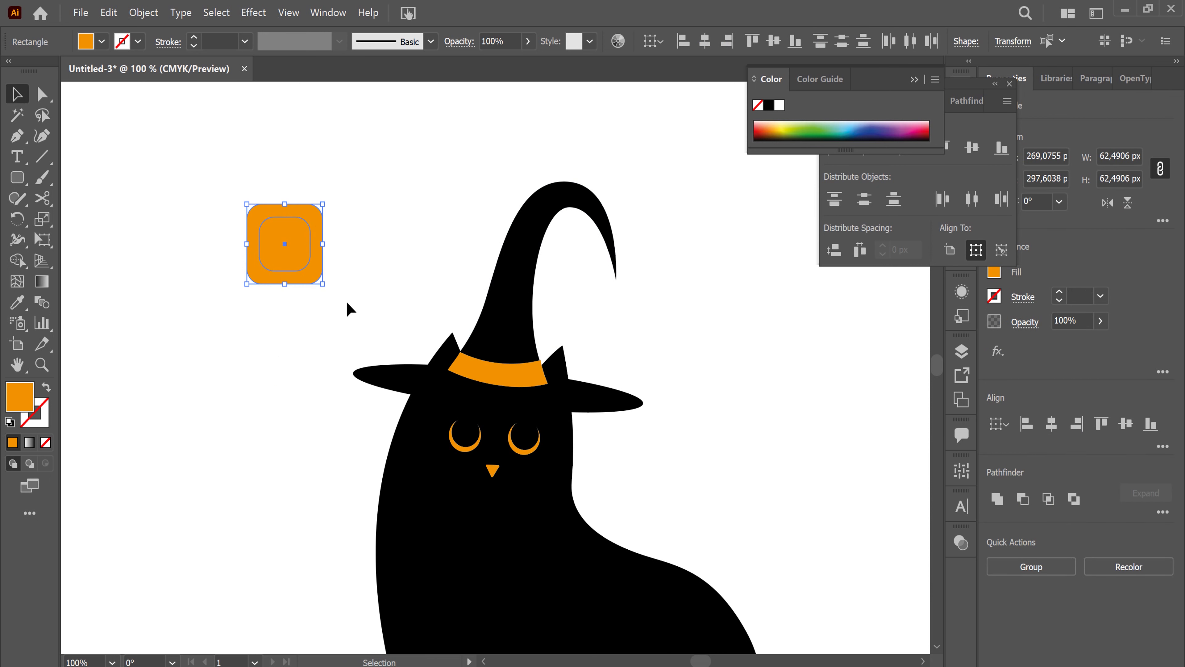
click(1073, 499)
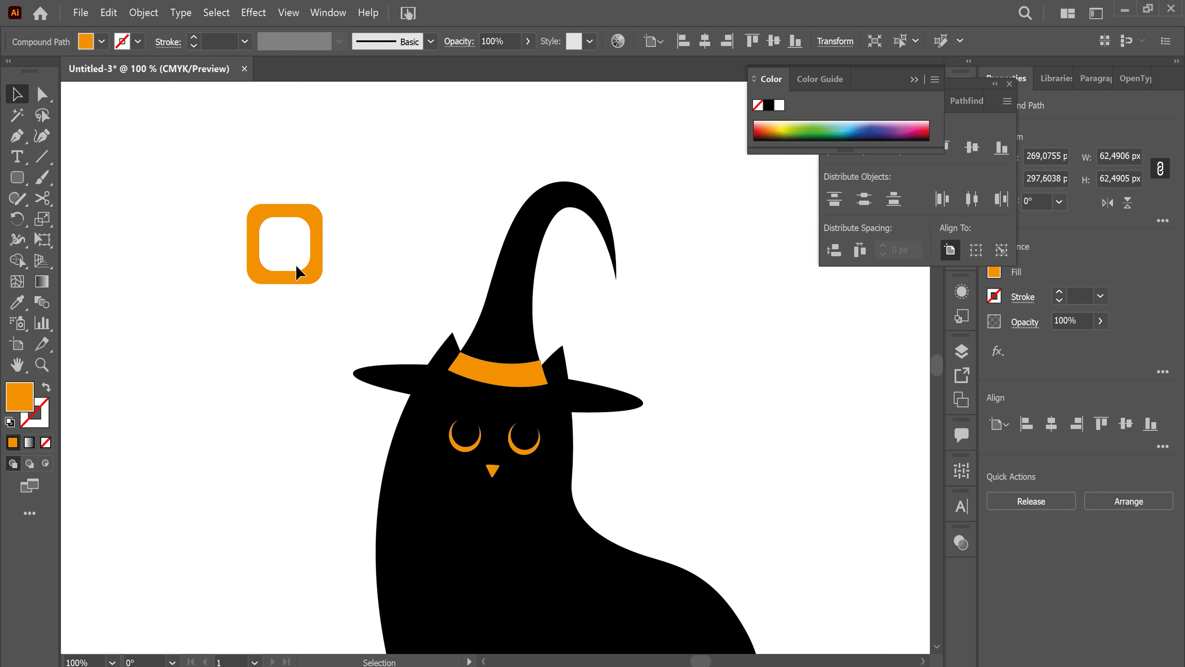
click(297, 267)
click(295, 281)
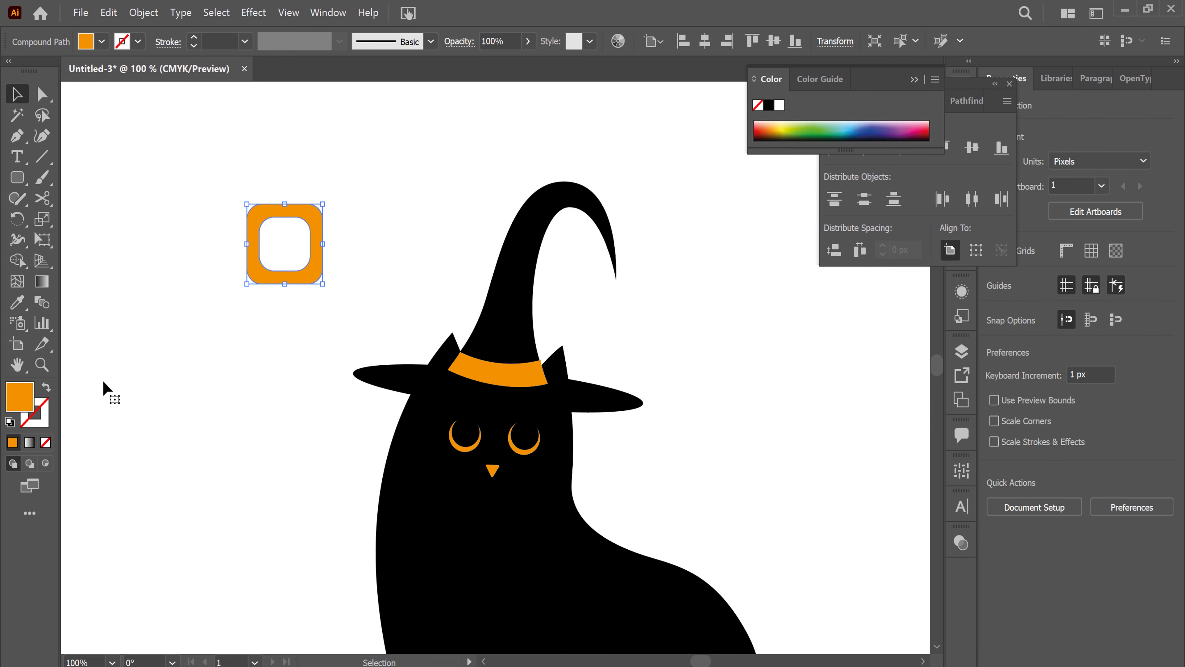
double_click(18, 396)
Step: Recolour the hollow frame cyan and shrink it to about 28 px
click(947, 289)
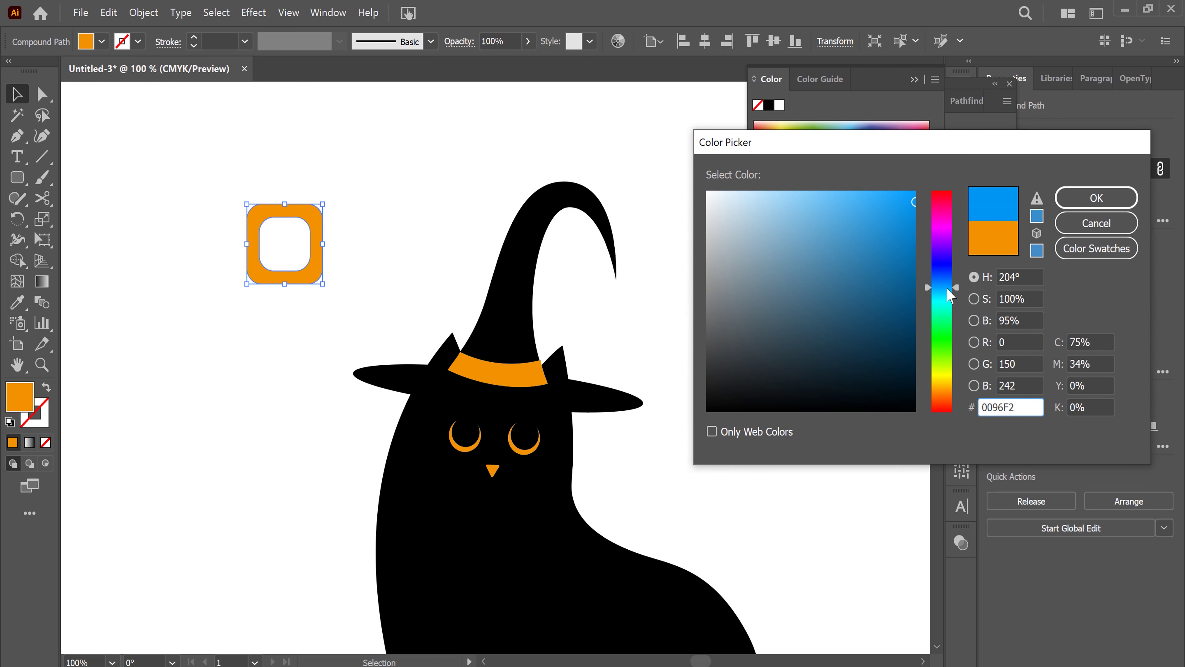
drag(948, 288, 947, 295)
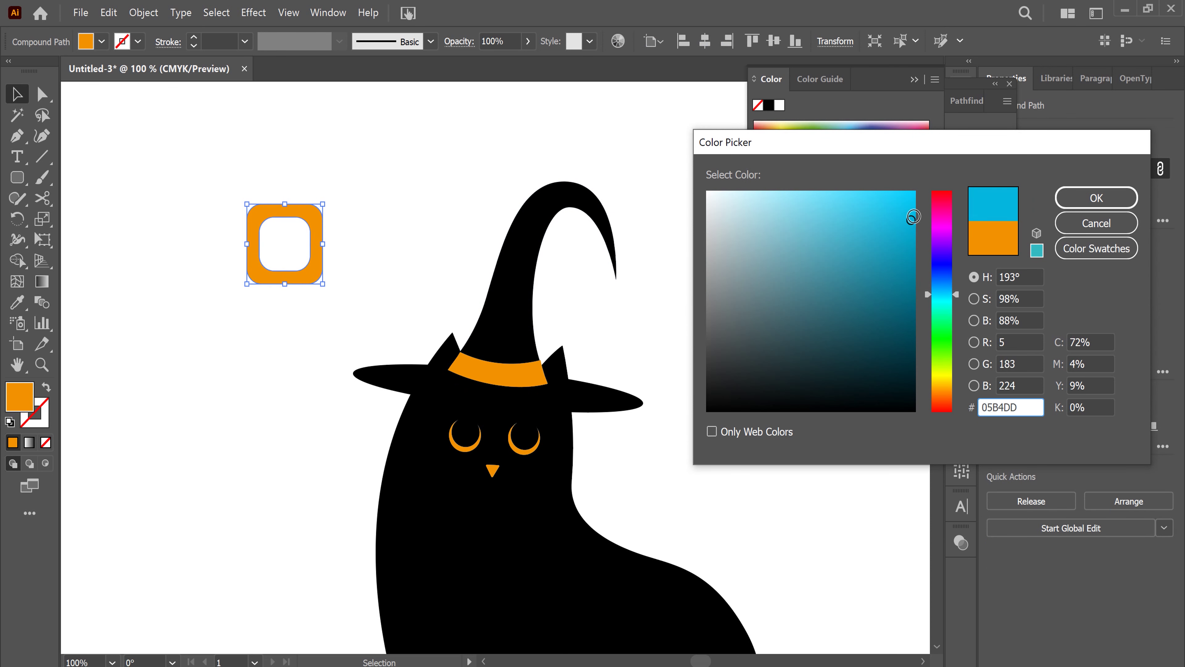
click(1097, 223)
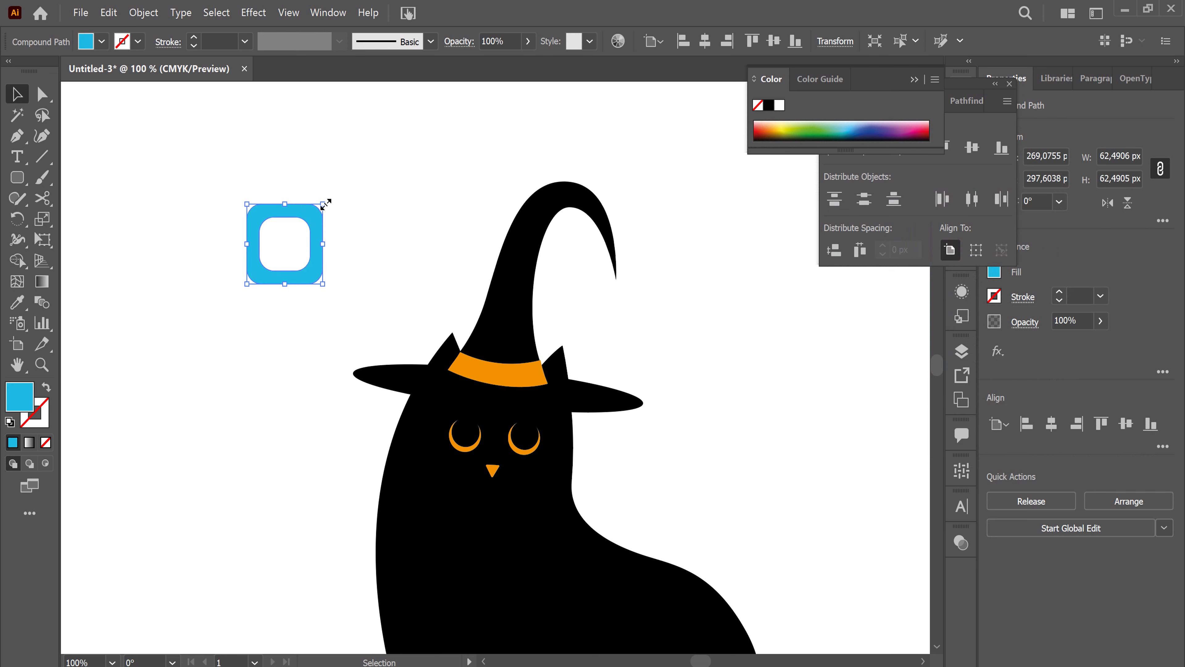
mouse_move(322, 204)
mouse_down()
mouse_move(281, 247)
mouse_move(511, 387)
mouse_up()
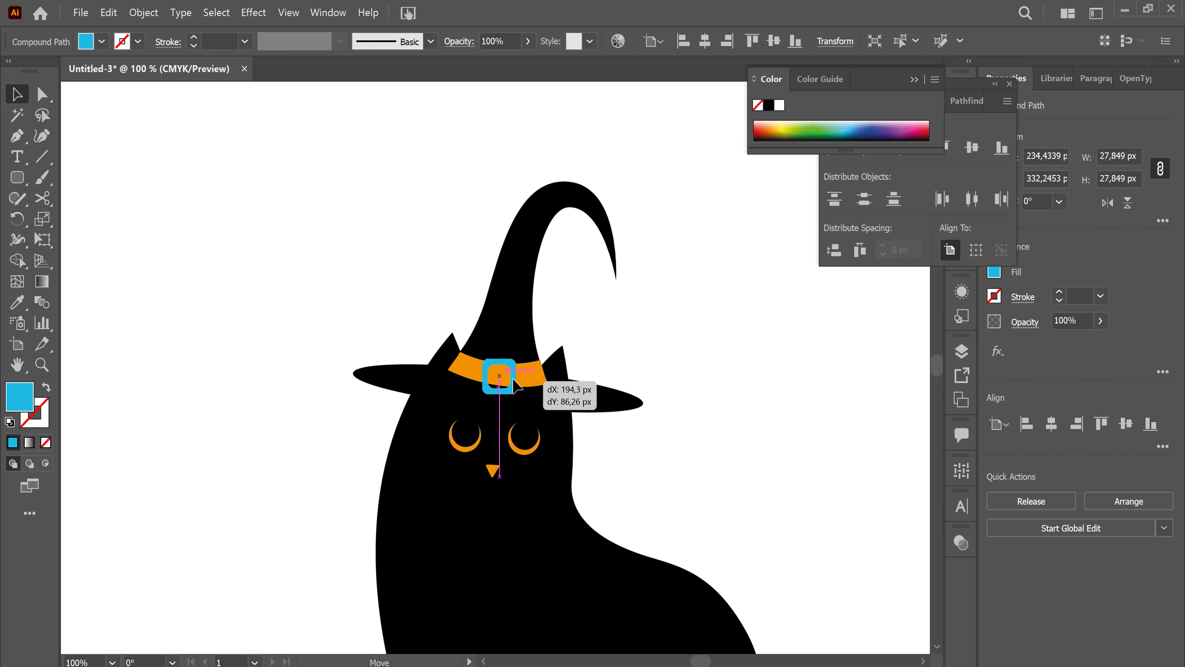
Step: Place the cyan buckle on the hat's orange band and fine-tune its size and position
key(ctrl+plus)
key(ctrl+plus)
key(ctrl+plus)
drag(511, 388, 555, 376)
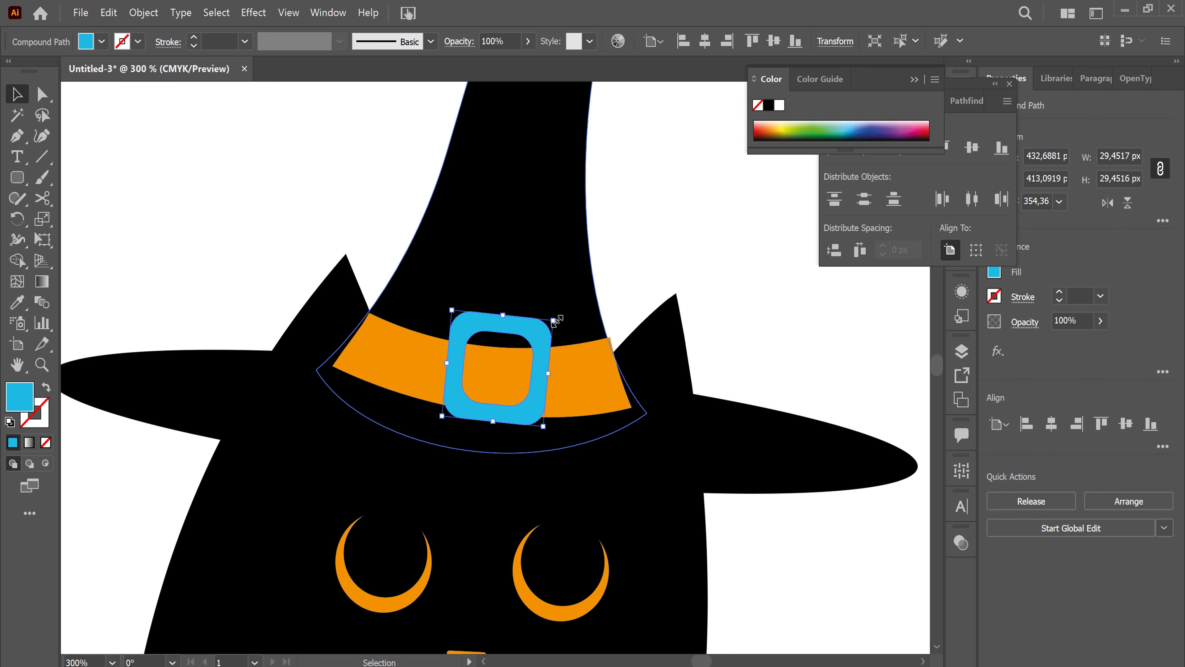
drag(550, 325, 531, 340)
drag(519, 408, 517, 408)
click(649, 241)
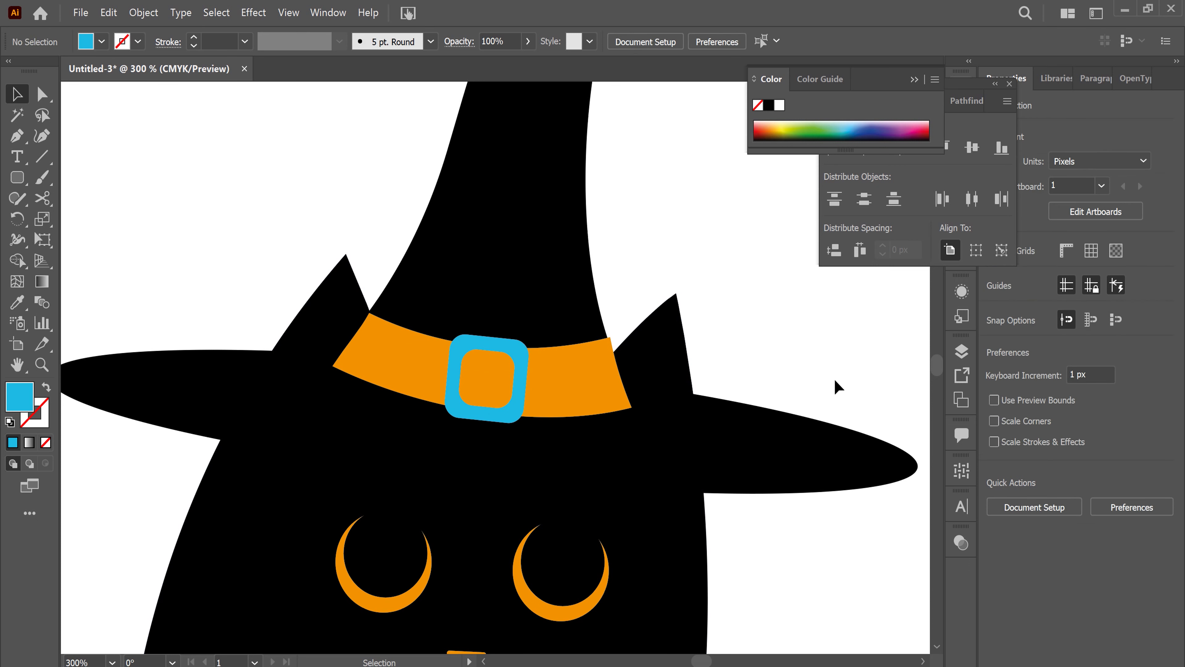
key(a)
key(ctrl+minus)
key(ctrl+minus)
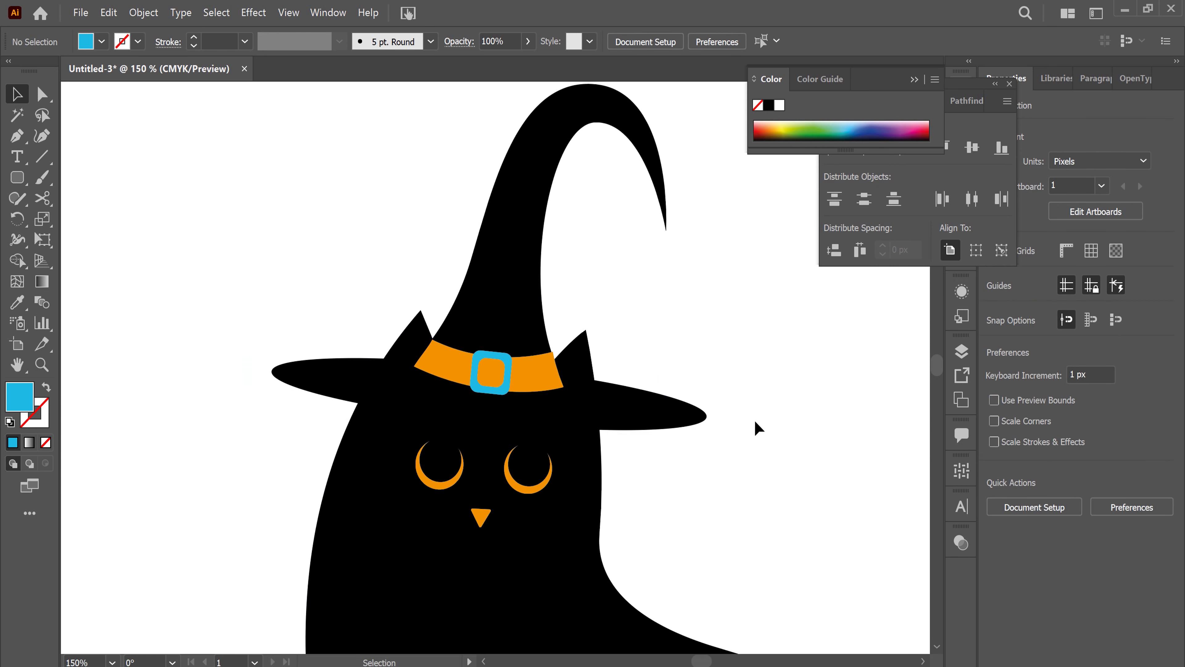
key(ctrl+minus)
key(ctrl+minus)
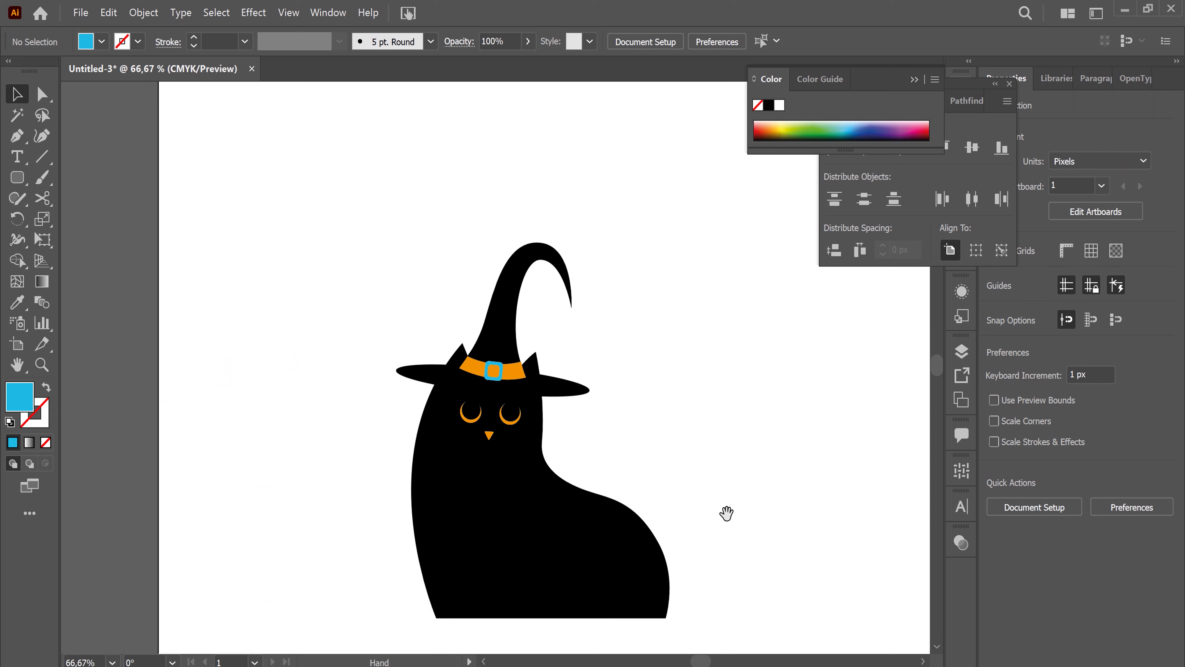
drag(726, 513, 653, 383)
click(18, 139)
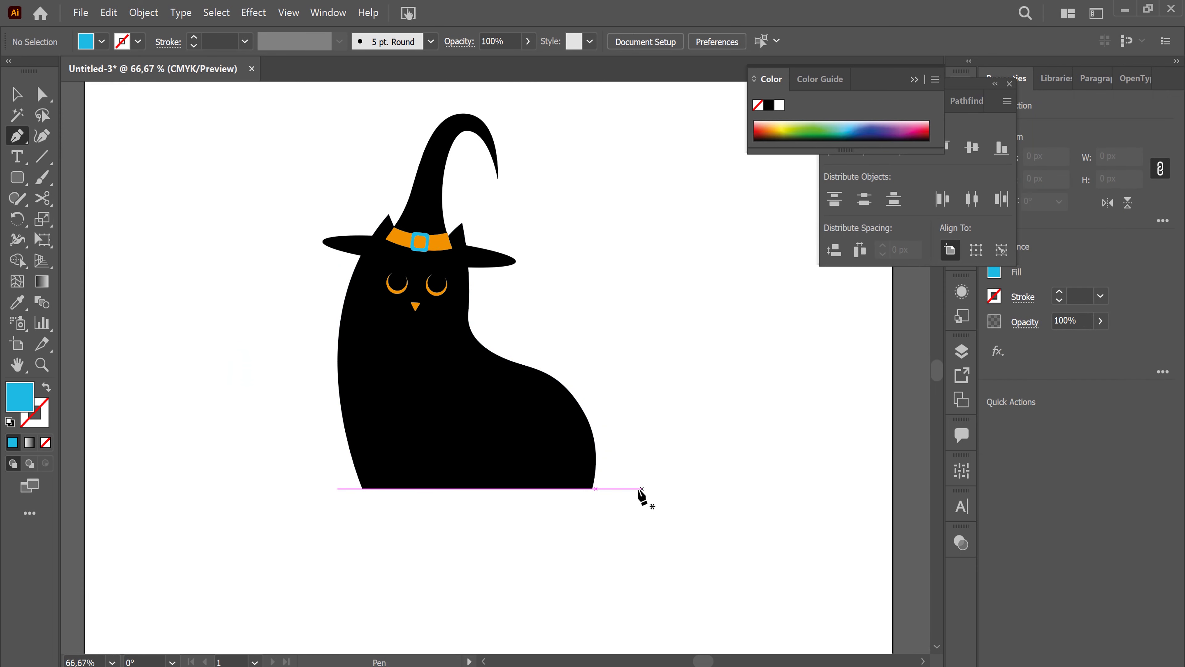
Step: Draft a curved closed path beside the cat's base, then undo it
click(638, 489)
drag(656, 413, 639, 363)
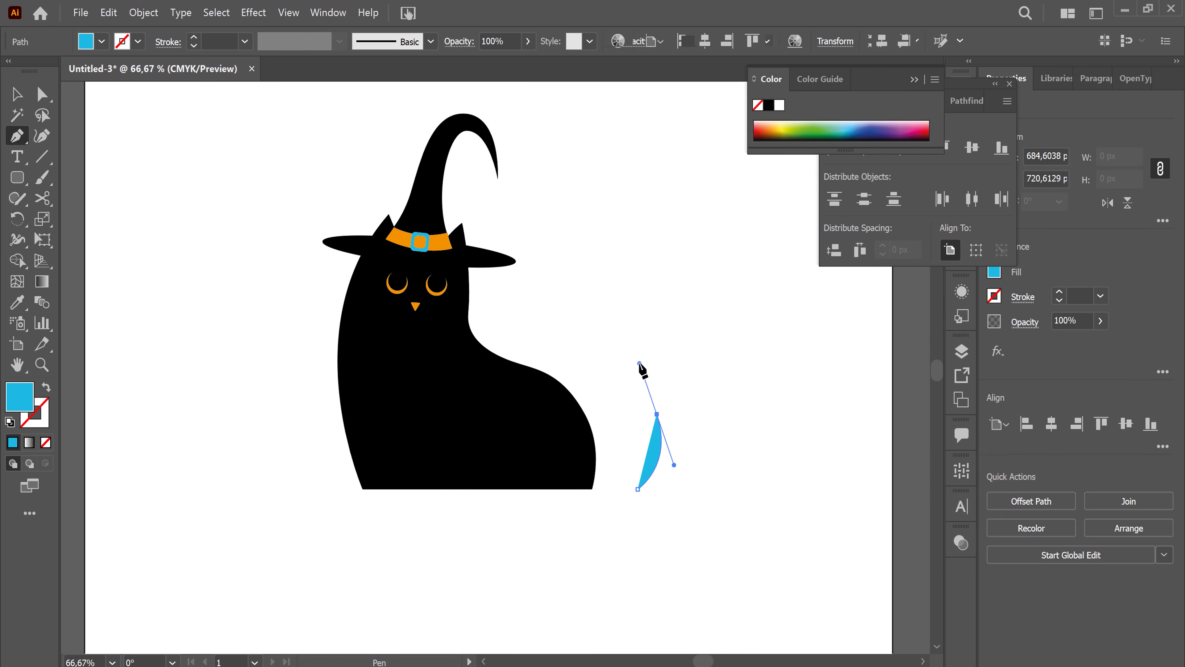
drag(656, 290, 670, 286)
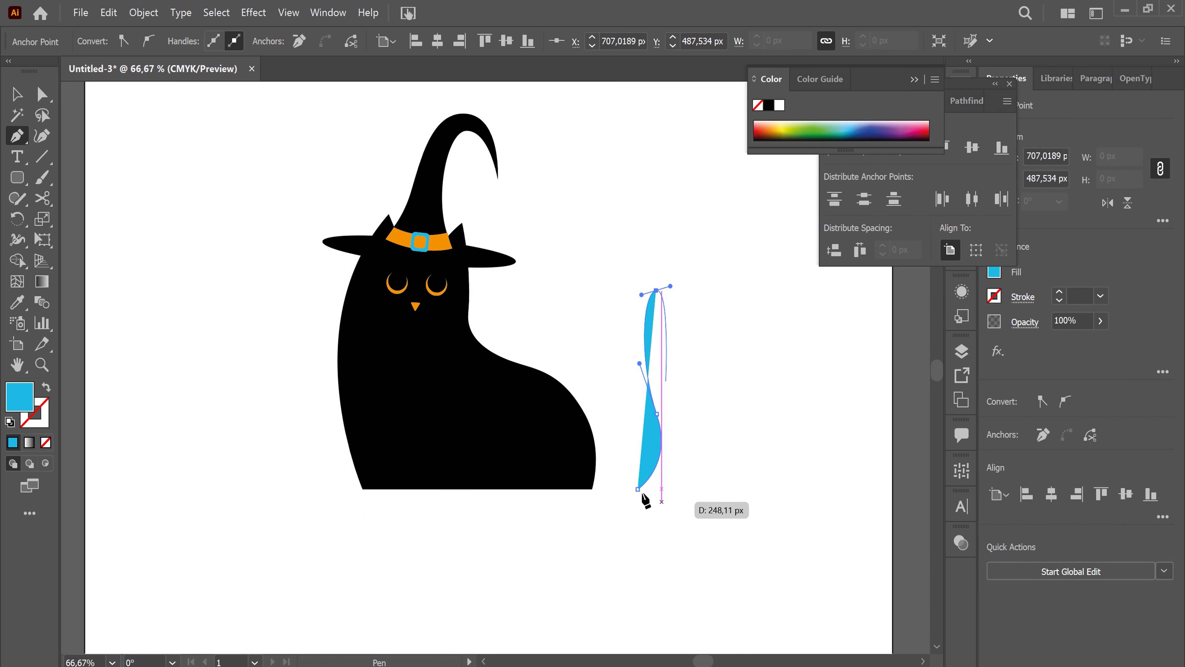
click(638, 489)
key(ctrl+z)
key(ctrl+z)
Step: Draw a closed S-shaped tail with the Curvature Tool, from the cat's base to a curled tip
click(43, 139)
click(636, 485)
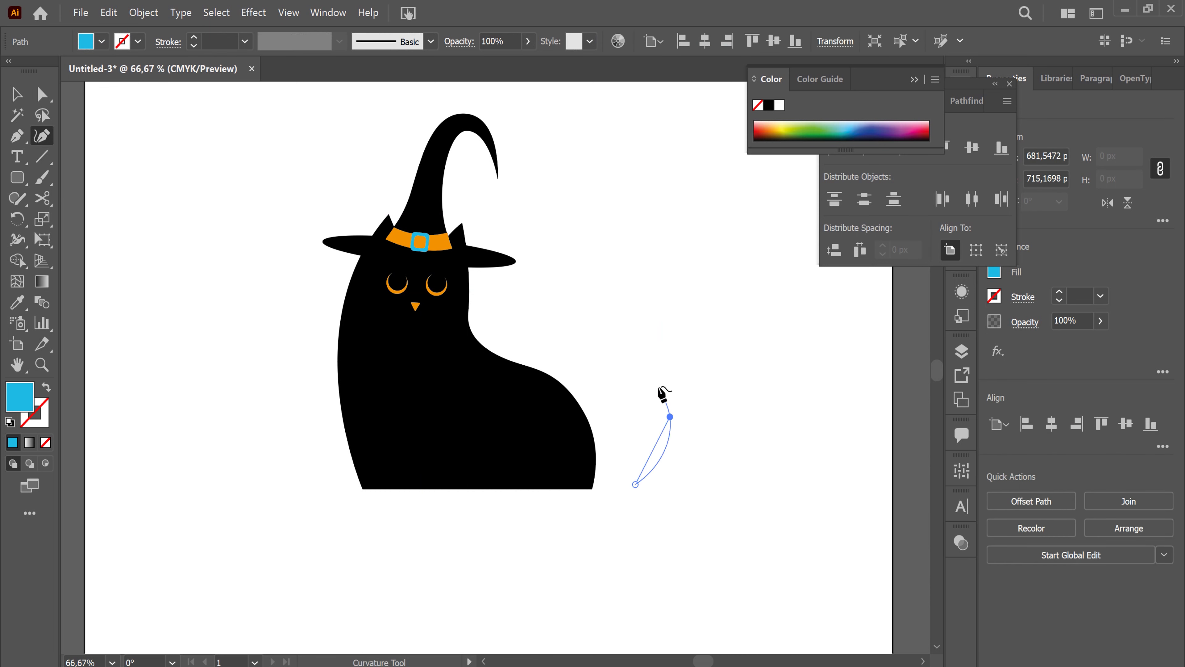
click(670, 416)
click(648, 330)
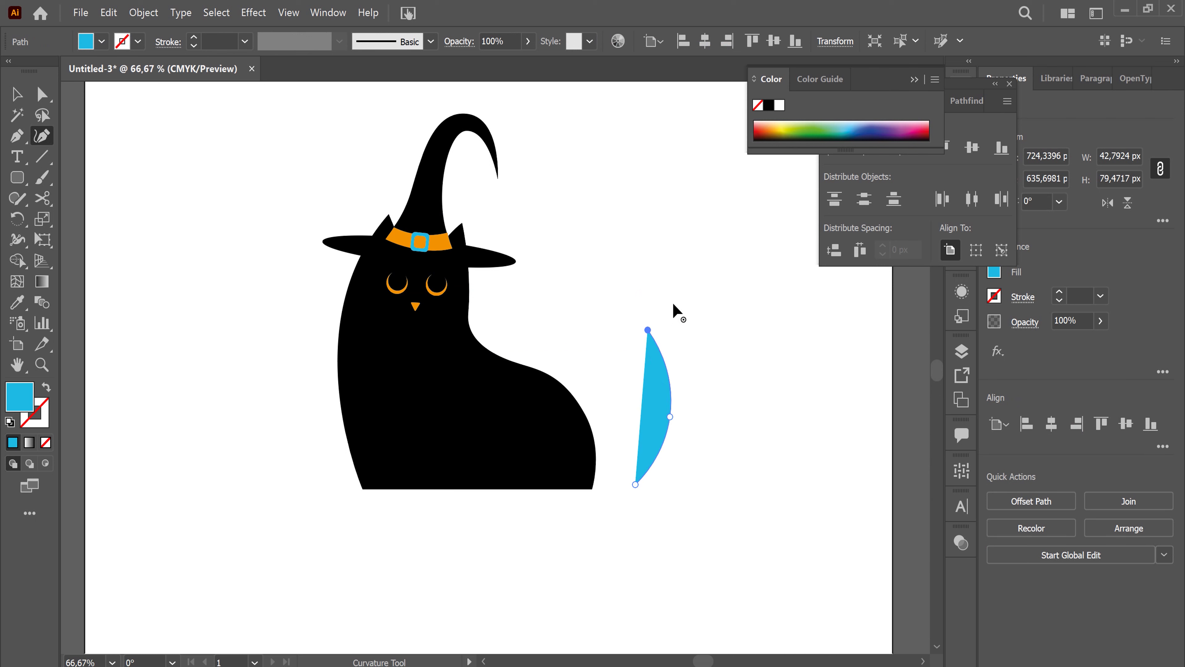
click(683, 294)
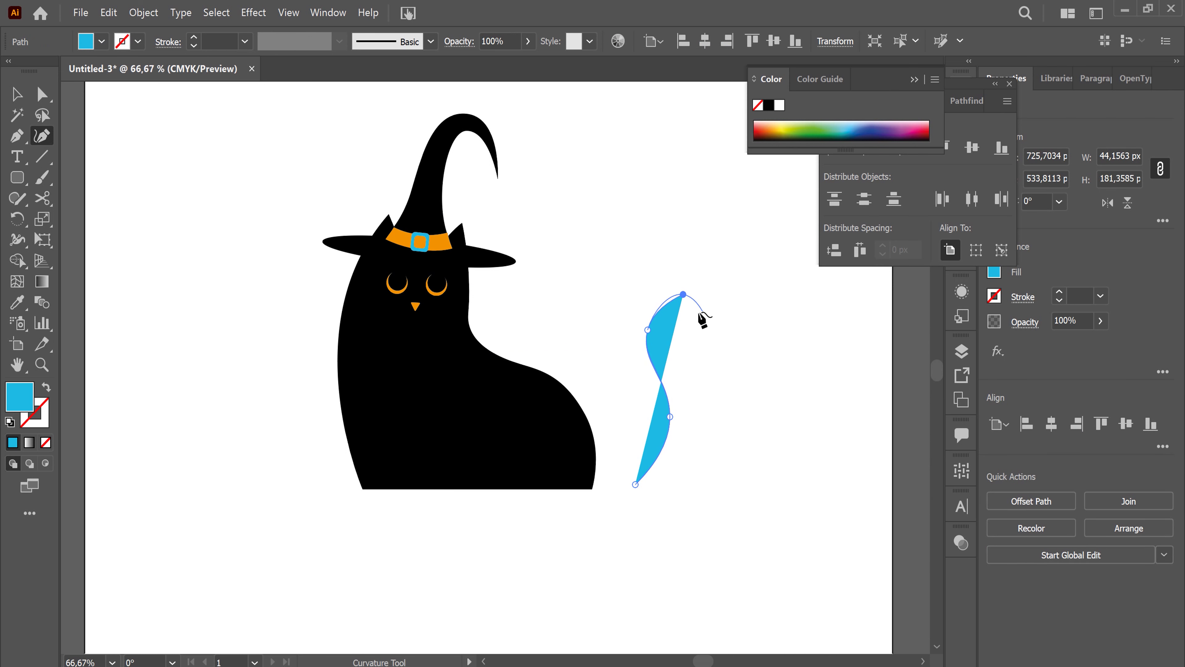
click(695, 309)
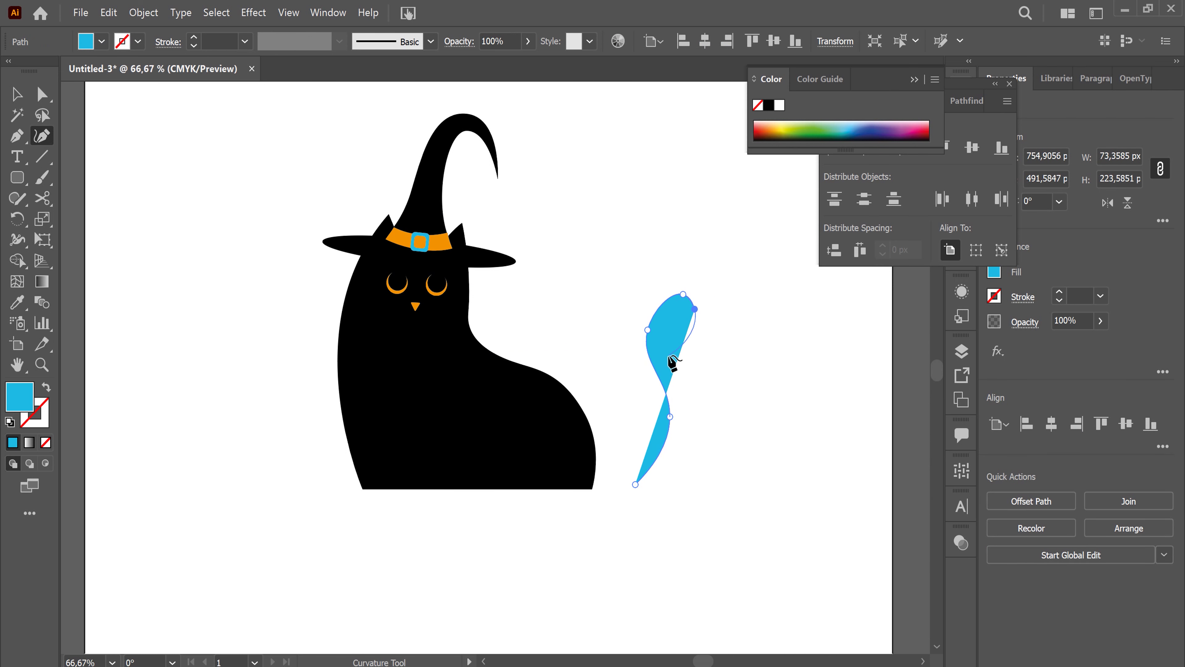
click(671, 315)
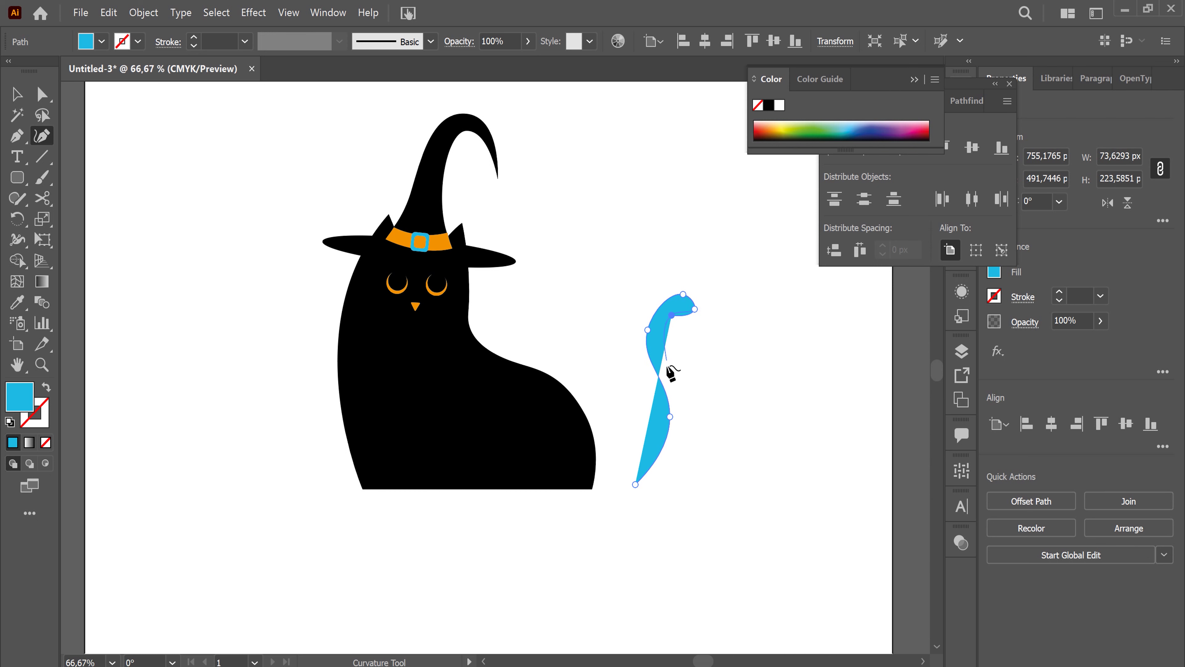
click(678, 403)
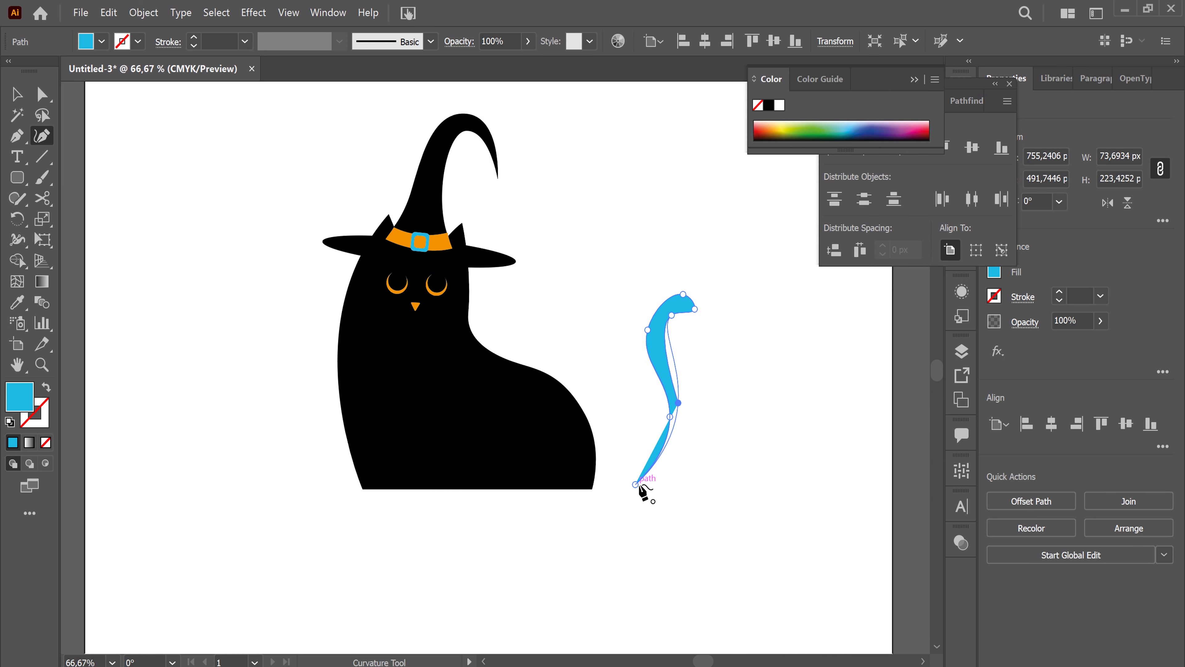
click(635, 484)
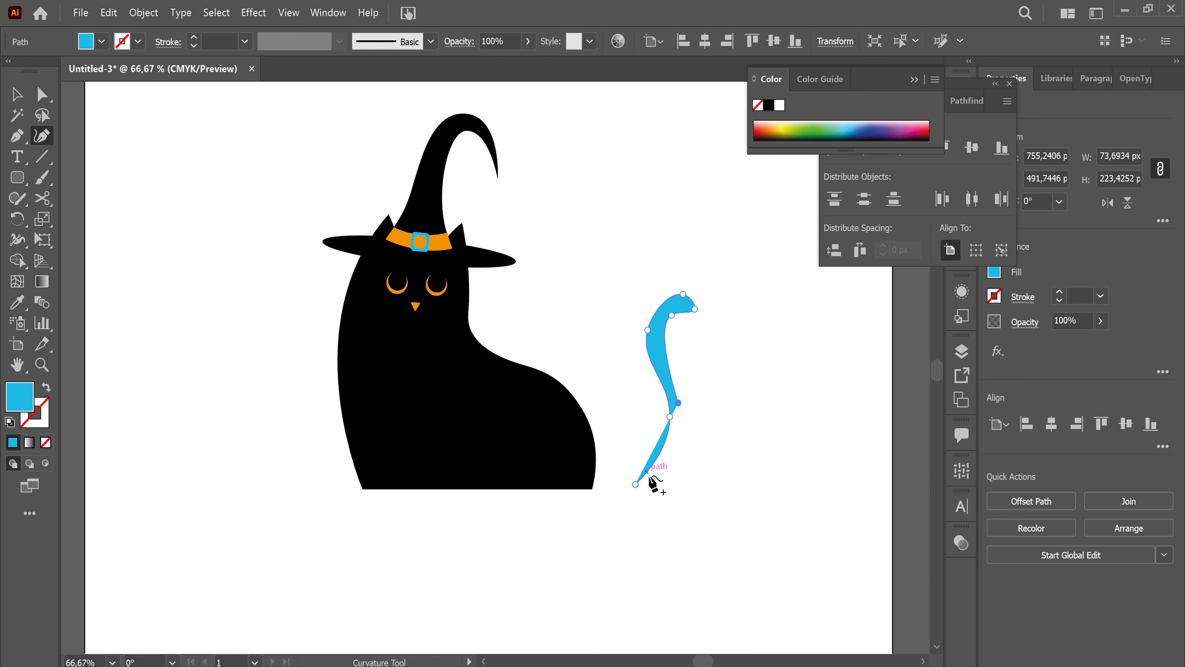
click(654, 483)
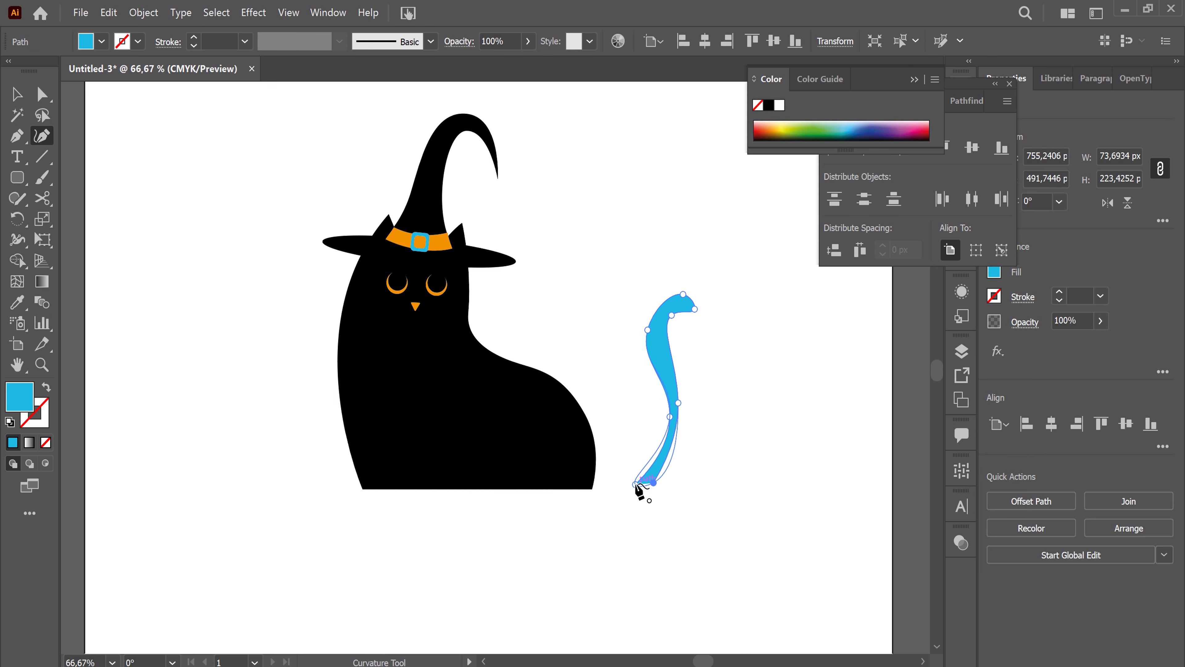
key(v)
click(800, 469)
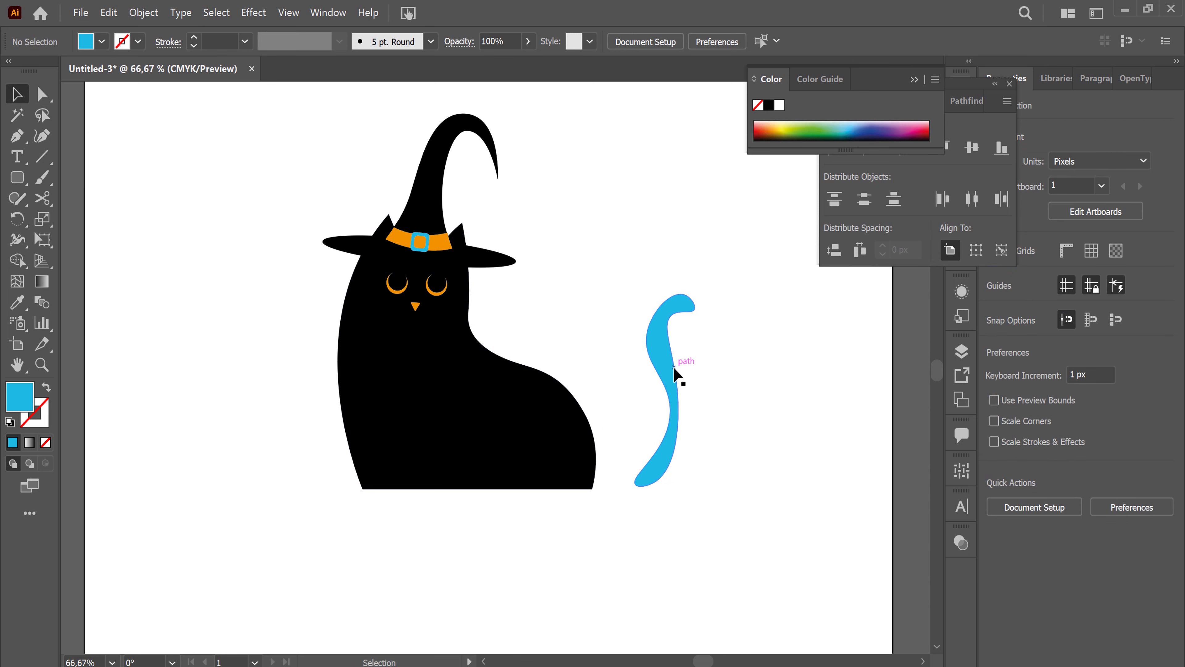
Step: Smooth the tail's curves by moving a middle anchor and its handles
key(a)
drag(685, 410, 689, 410)
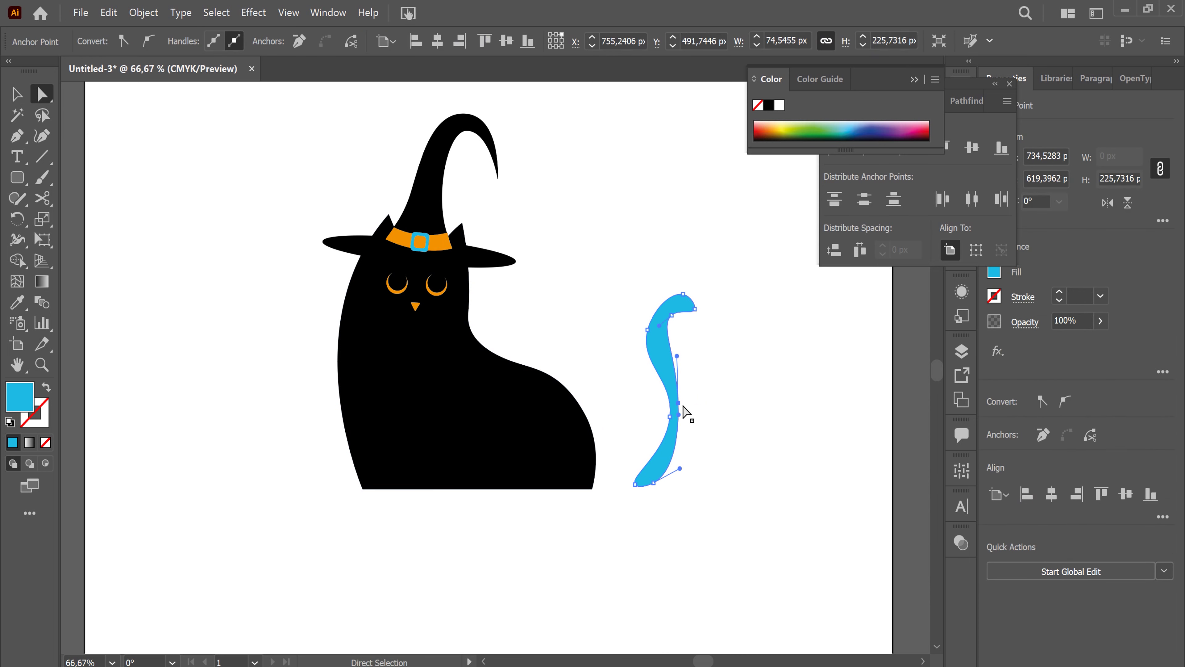
drag(684, 357, 664, 357)
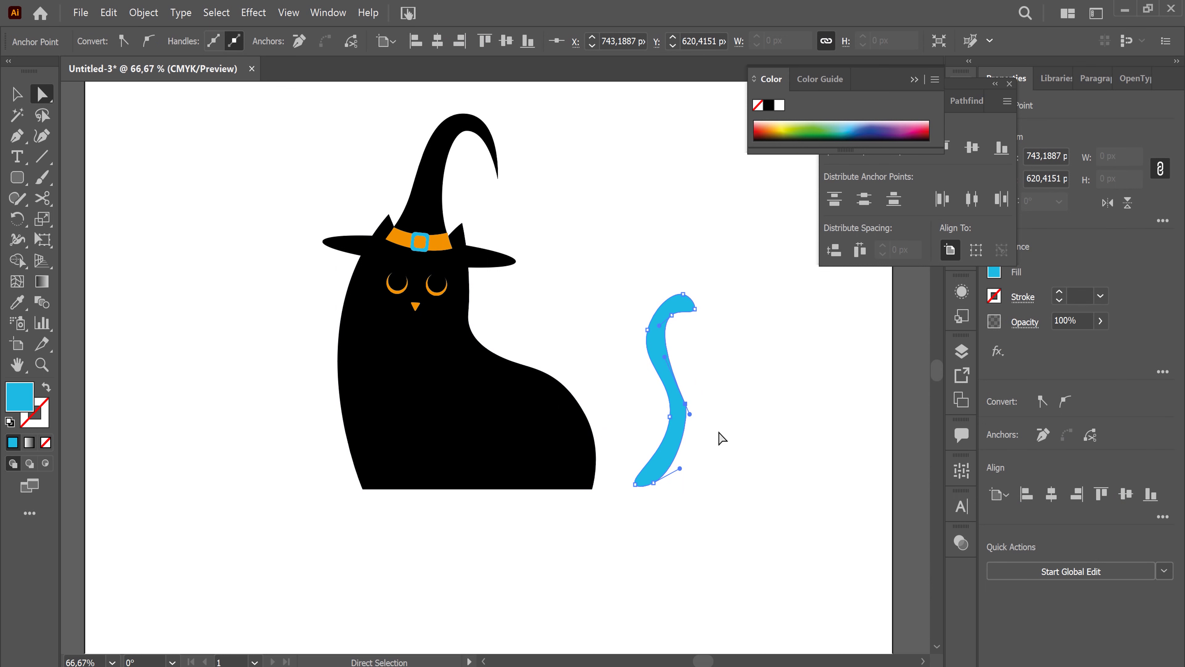
drag(691, 416, 692, 430)
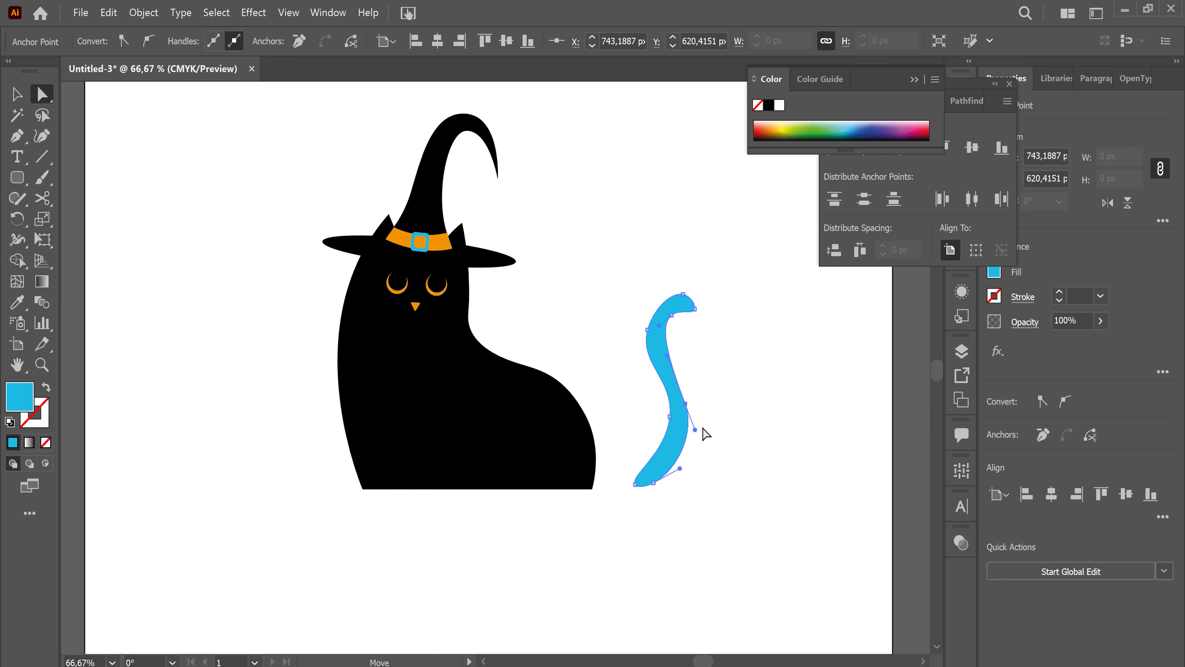
click(17, 94)
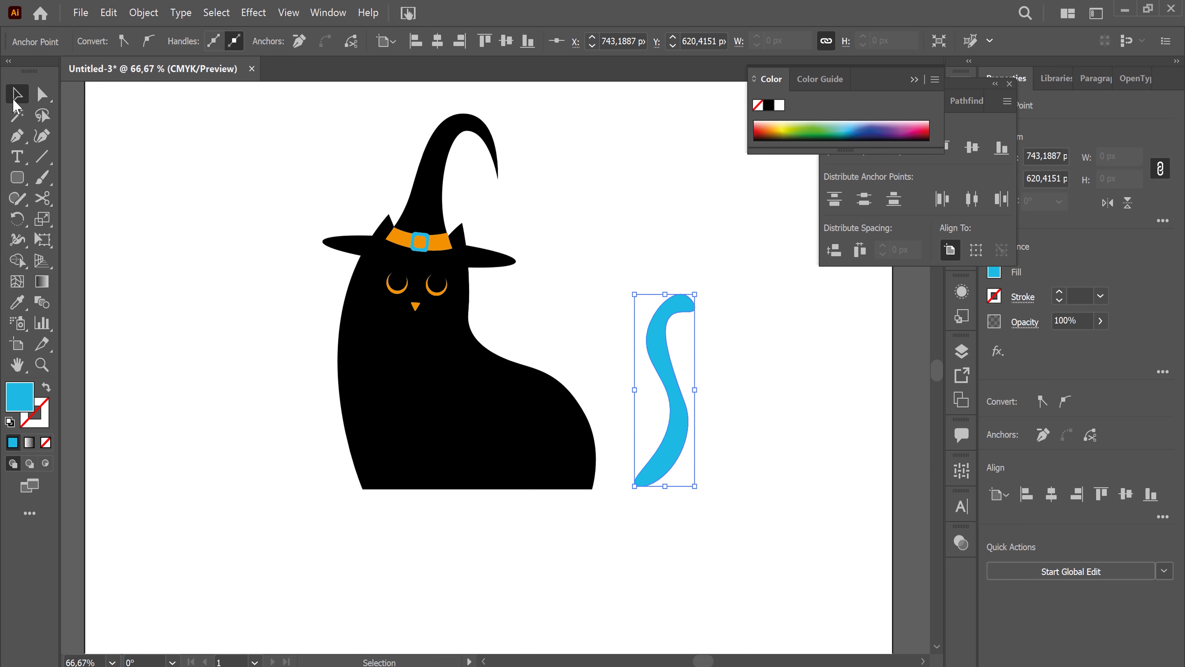
Step: Fill the tail black and shift it slightly left and down beside the cat
click(217, 315)
click(678, 369)
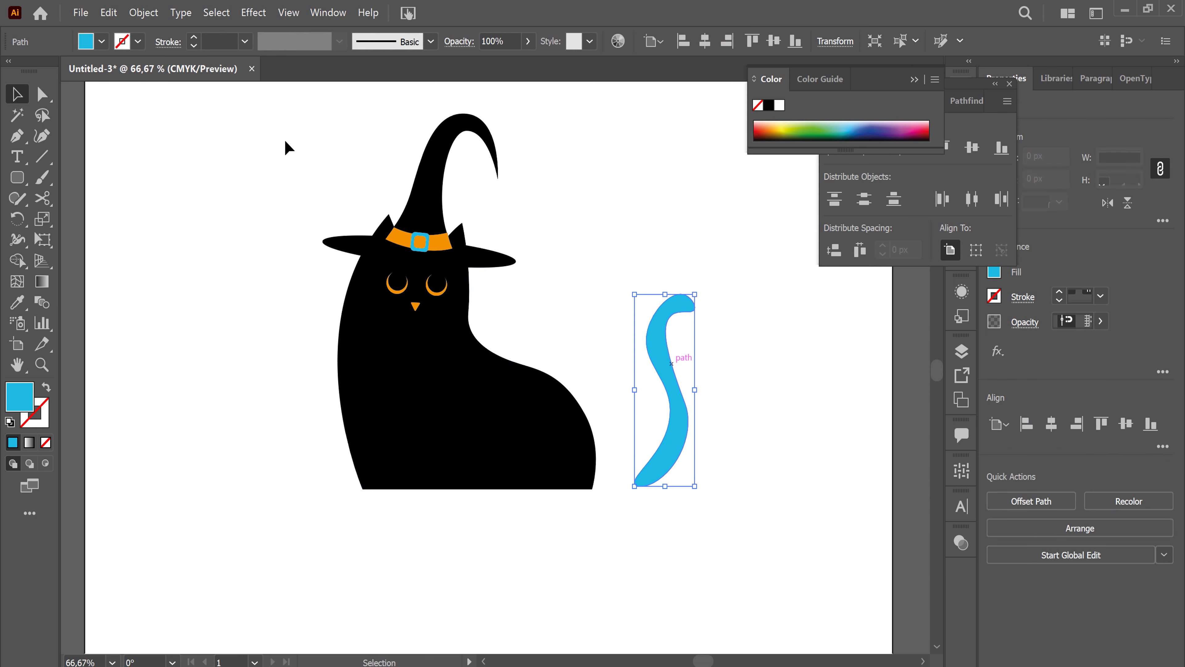
click(101, 42)
click(45, 70)
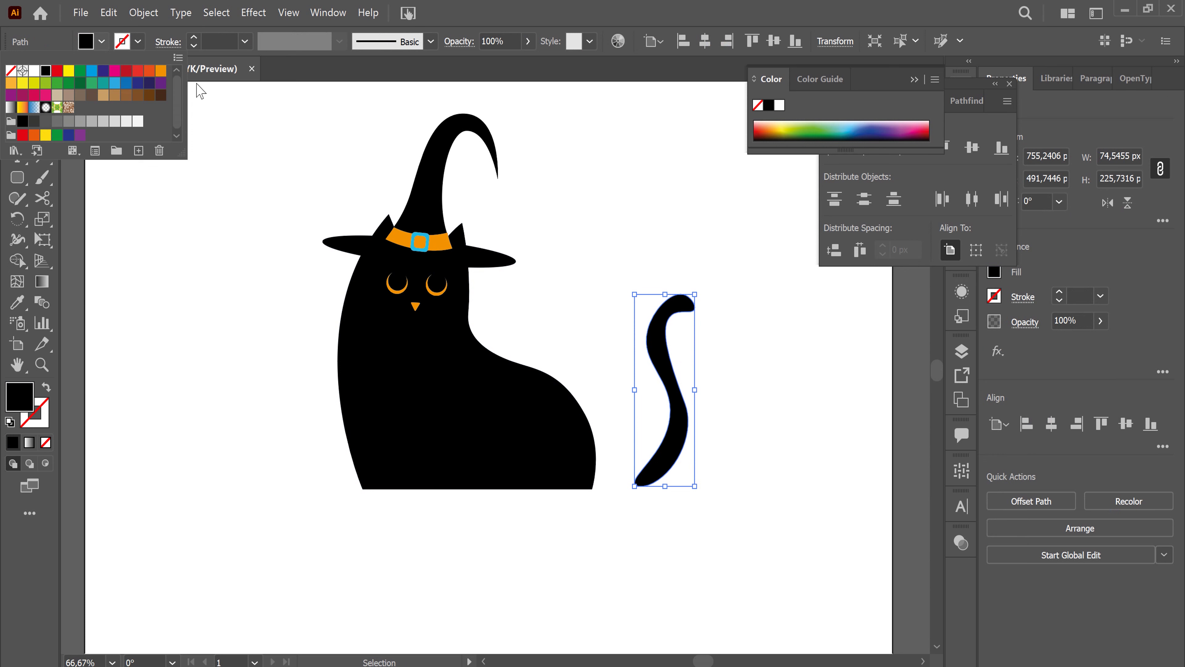
click(793, 355)
drag(664, 457, 650, 464)
click(756, 424)
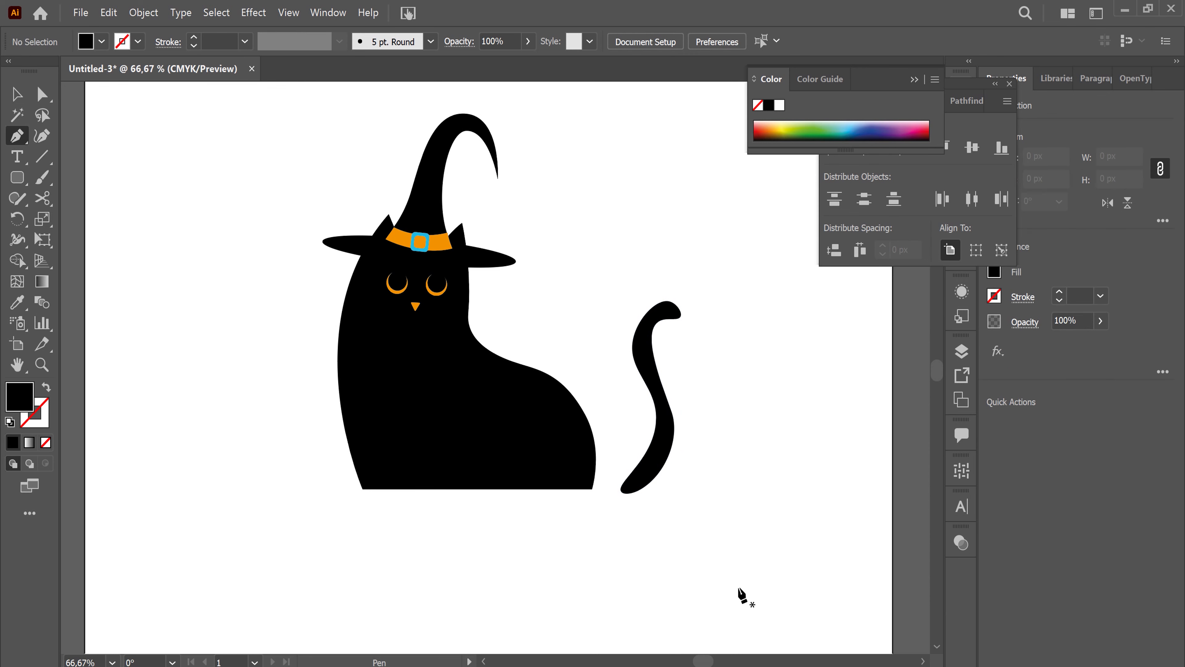
Step: Pan the view to the empty area below the cat
drag(694, 570, 646, 370)
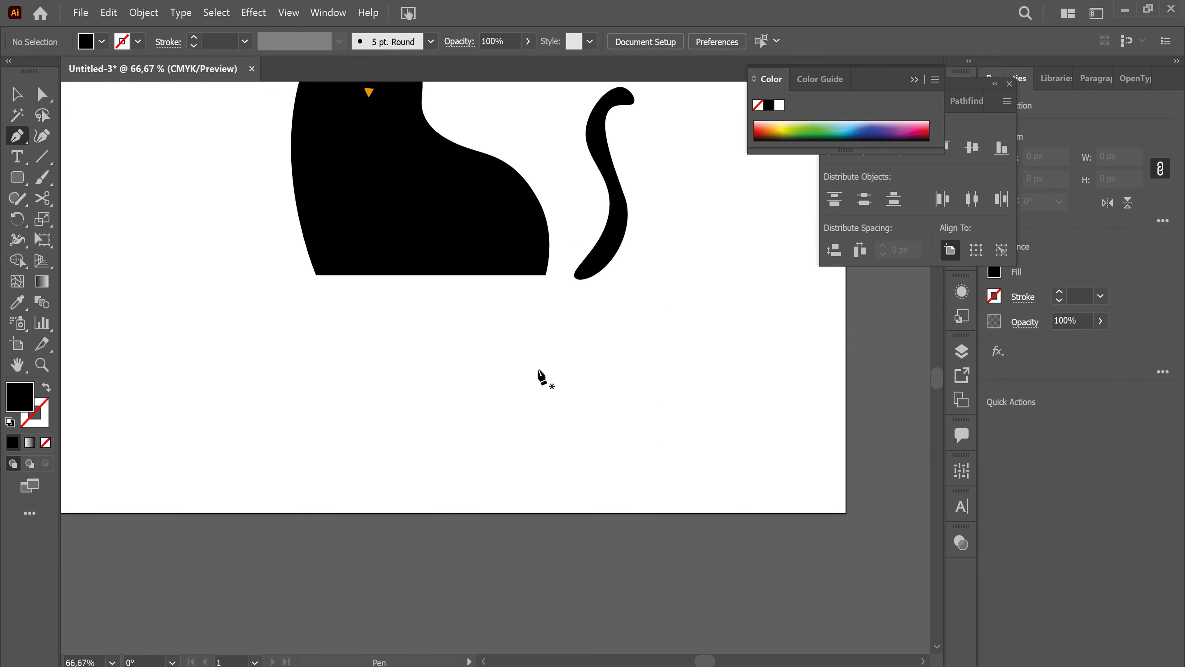
scroll(567, 401, up, 5)
scroll(593, 458, left, 4)
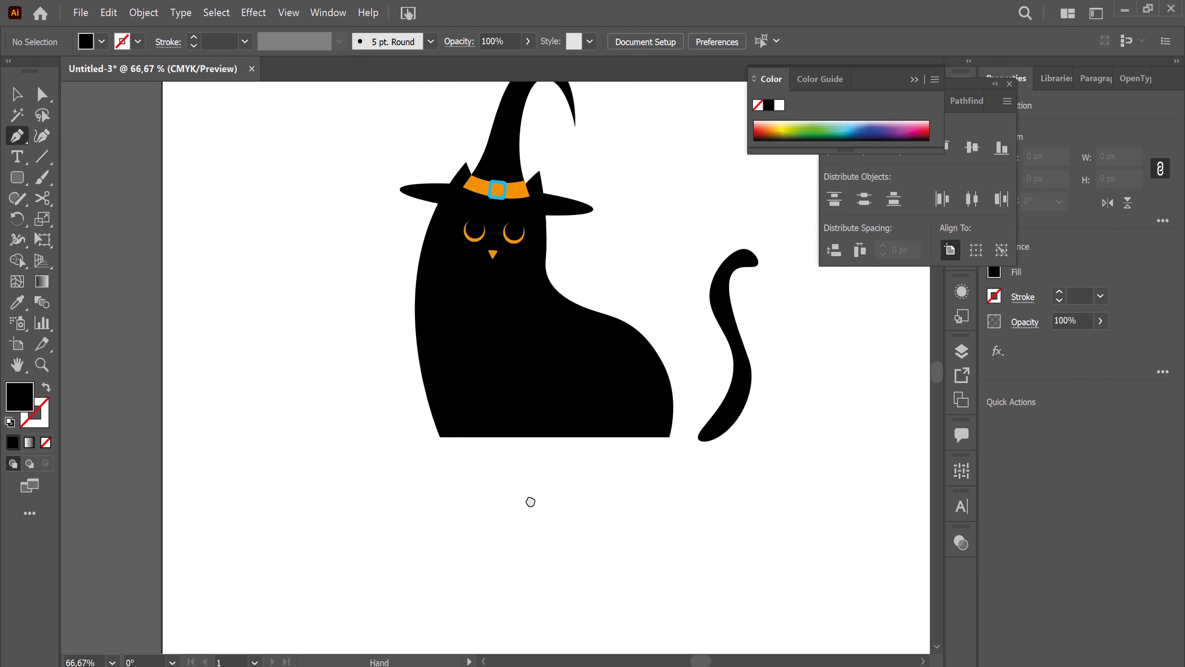
Step: Draw a black curved shape below the cat and reshape its top anchor's handle
click(544, 531)
mouse_move(284, 431)
mouse_down()
mouse_move(272, 338)
mouse_move(236, 279)
mouse_up()
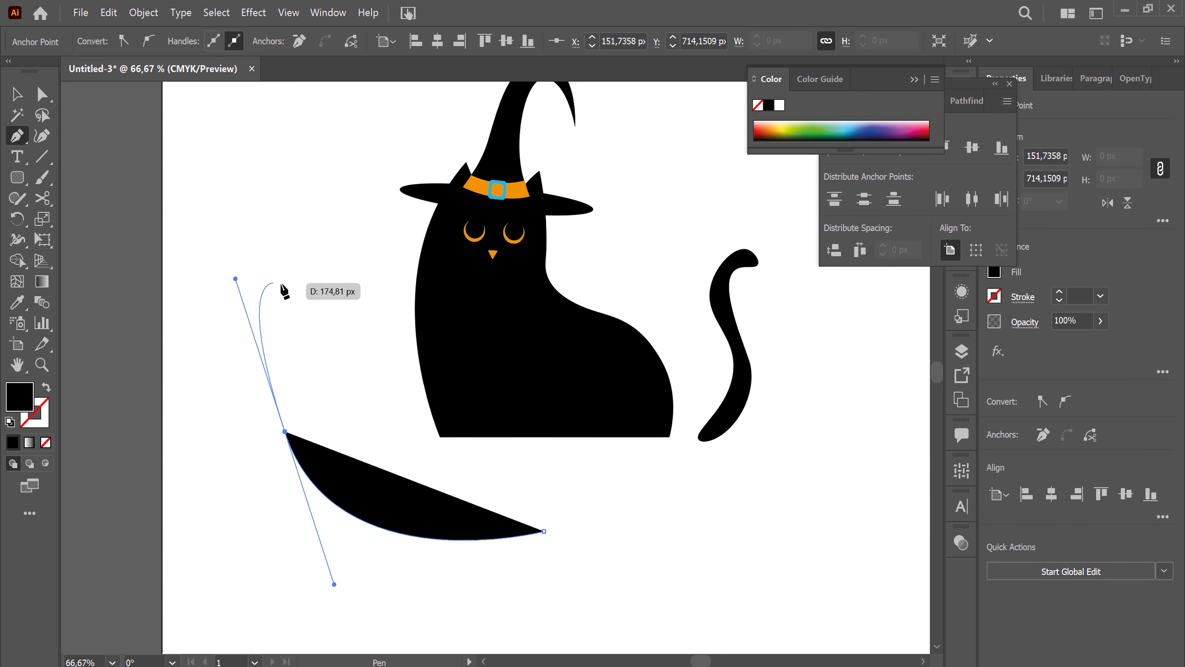
mouse_move(309, 299)
mouse_down()
mouse_move(373, 465)
mouse_move(529, 556)
mouse_move(742, 544)
mouse_up()
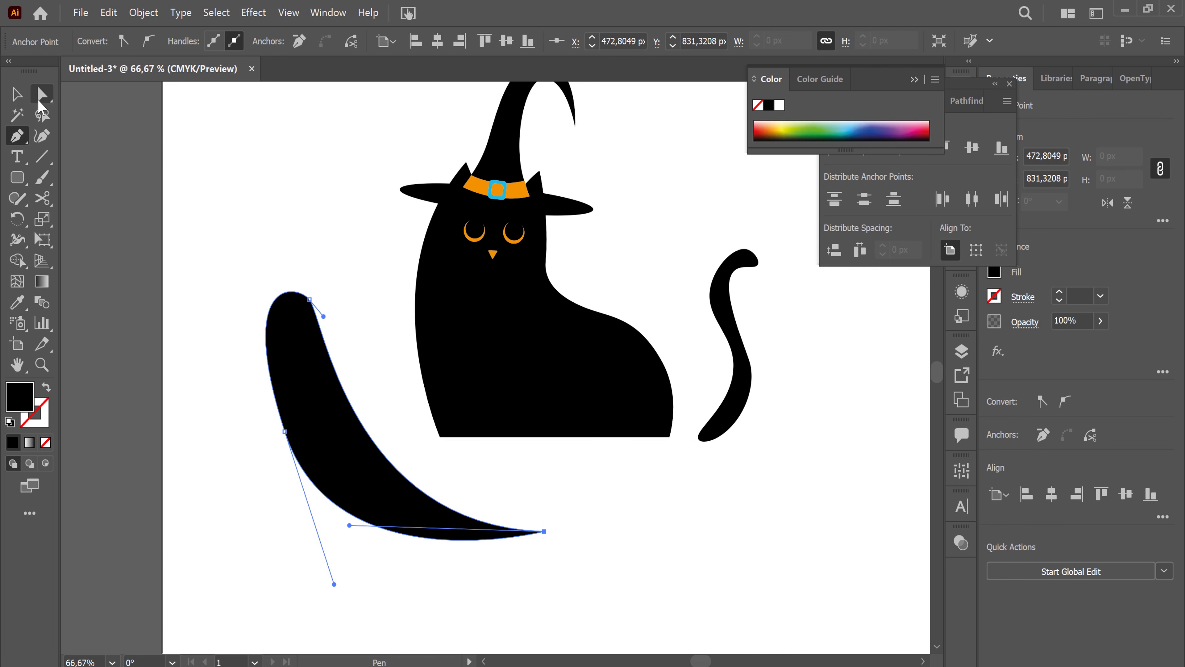
click(44, 96)
click(310, 301)
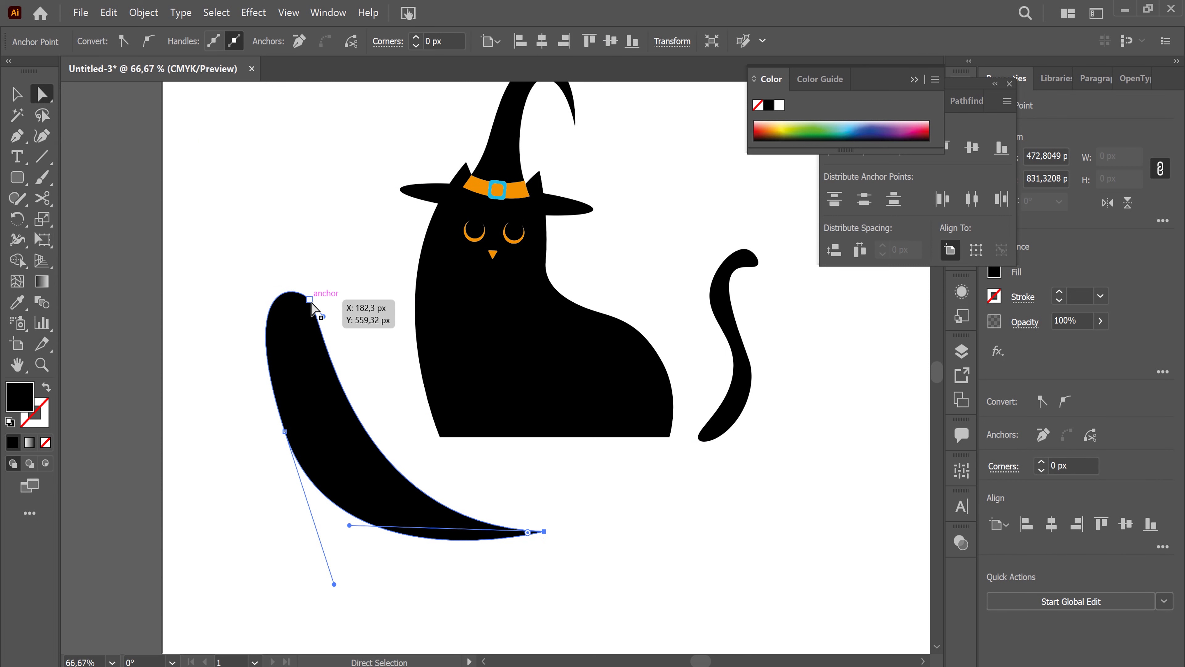
drag(324, 316, 383, 381)
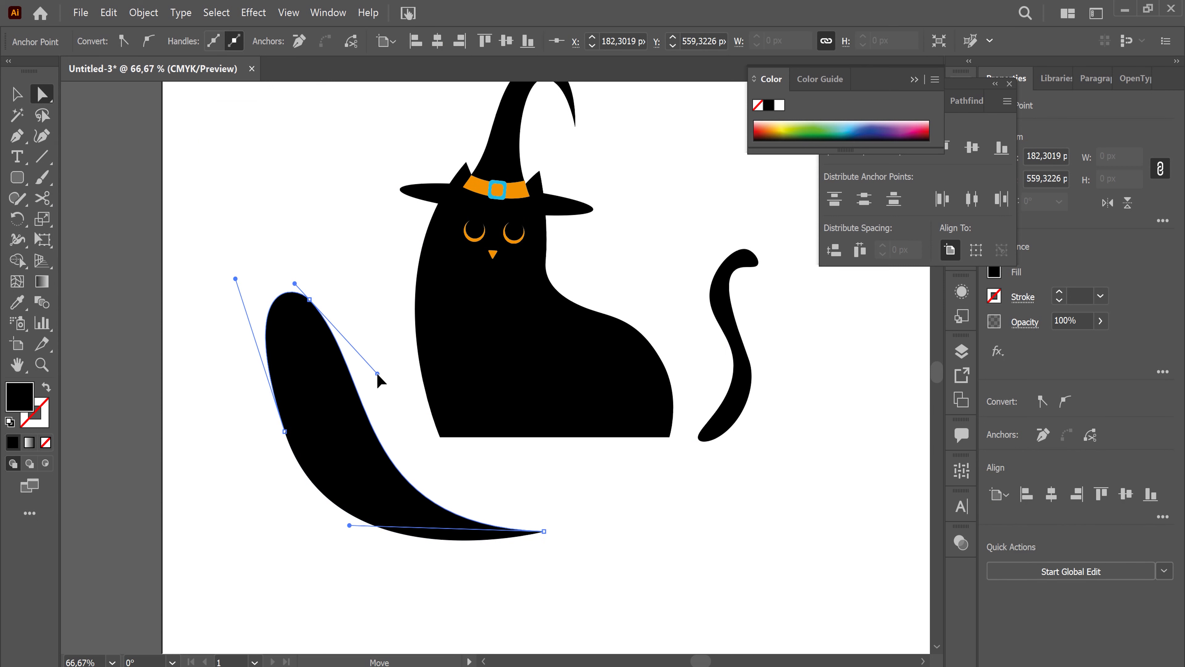
drag(386, 384, 386, 383)
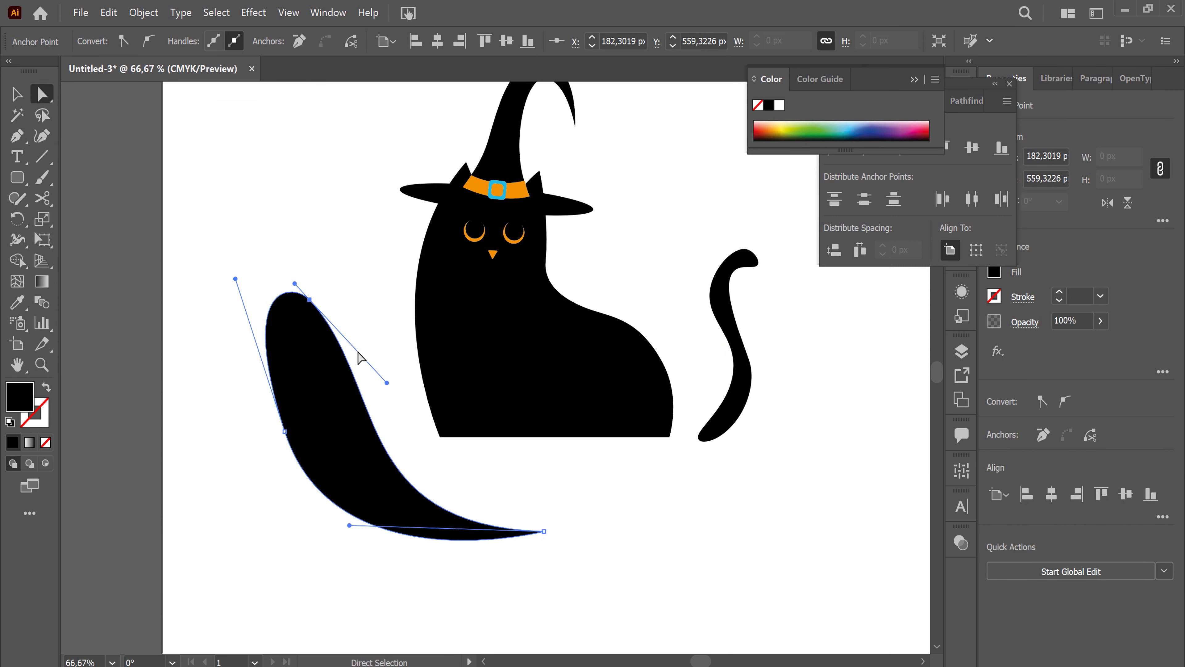
Step: Duplicate the curved shape, shrink the copy by half, tilt it beside the original, and select both
key(v)
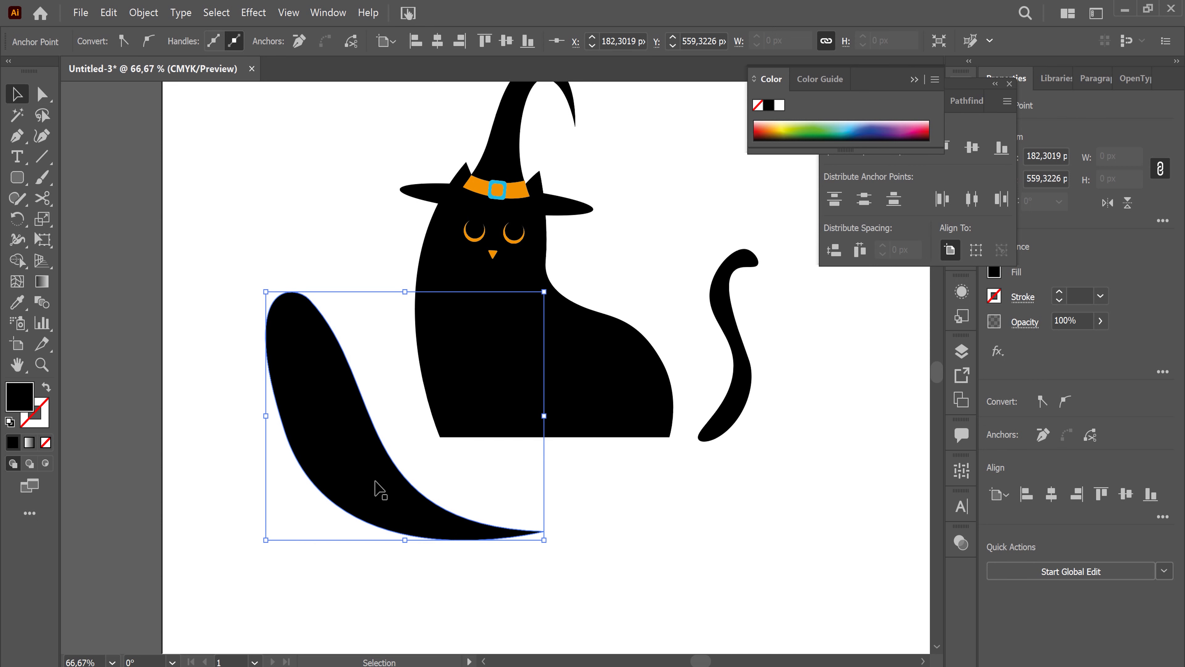
mouse_move(378, 488)
mouse_down()
mouse_move(378, 458)
mouse_move(462, 511)
mouse_up()
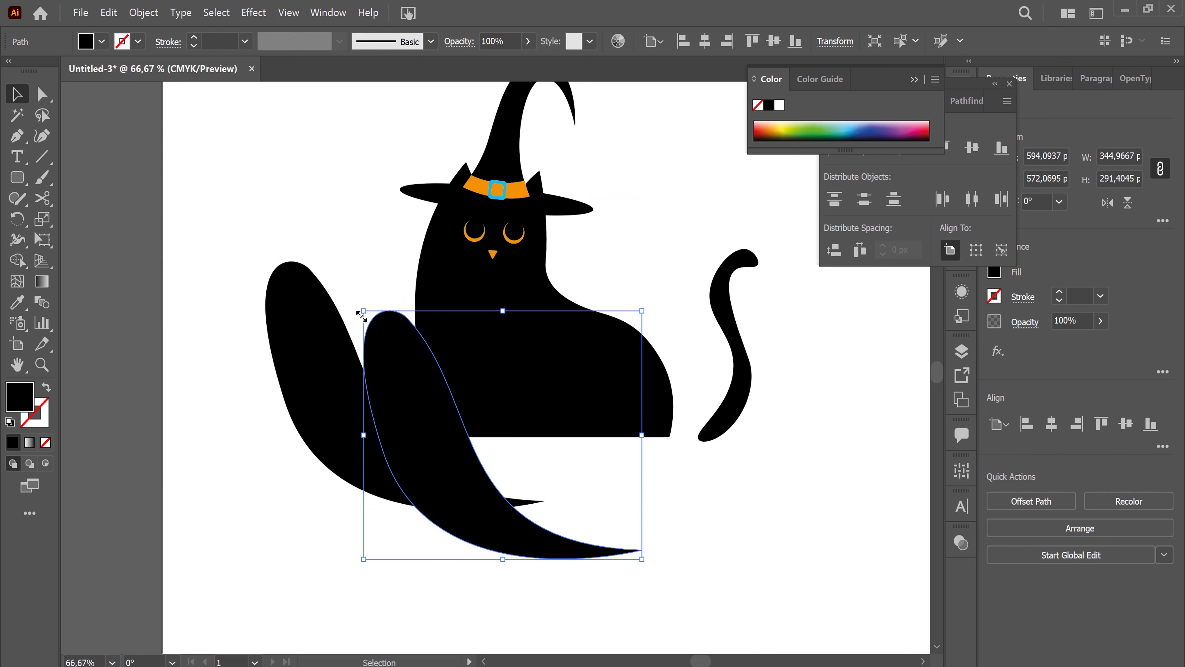
drag(373, 328, 504, 452)
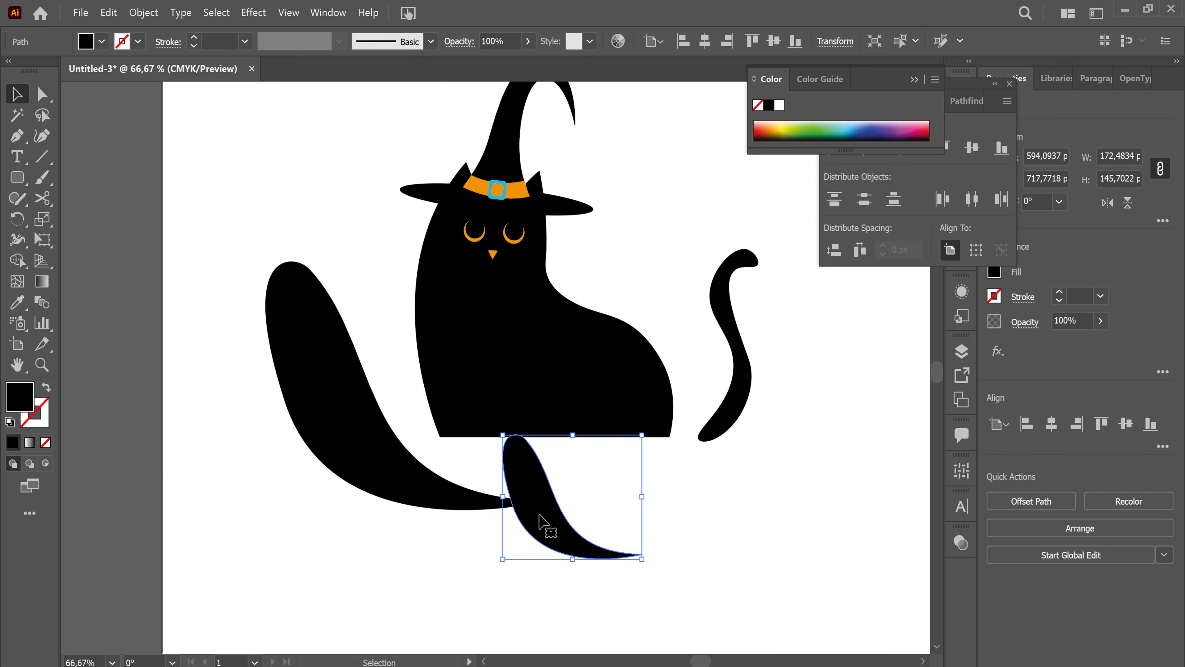
drag(546, 523, 434, 467)
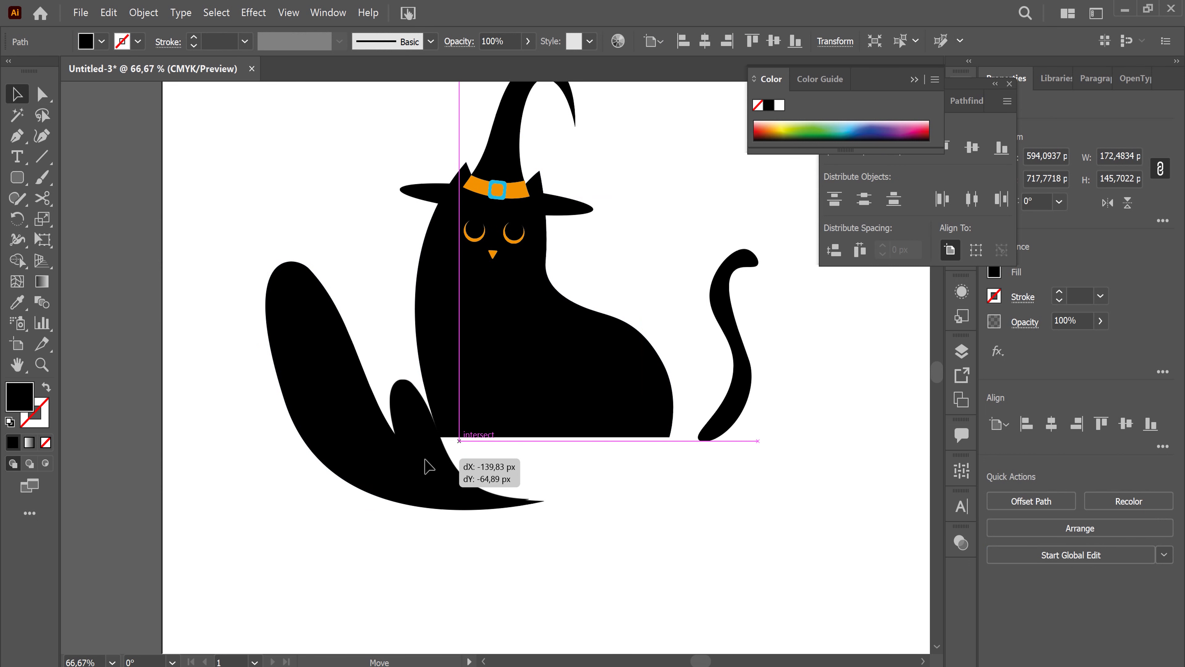
drag(434, 467, 420, 467)
drag(381, 378, 389, 374)
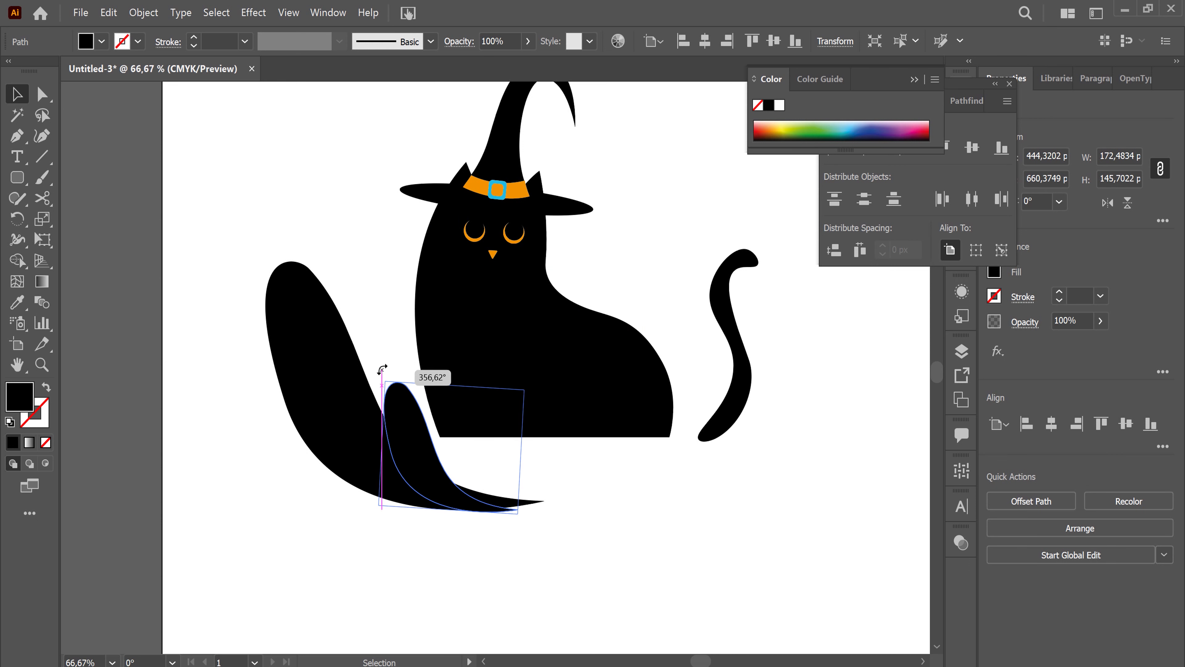
drag(414, 467, 412, 462)
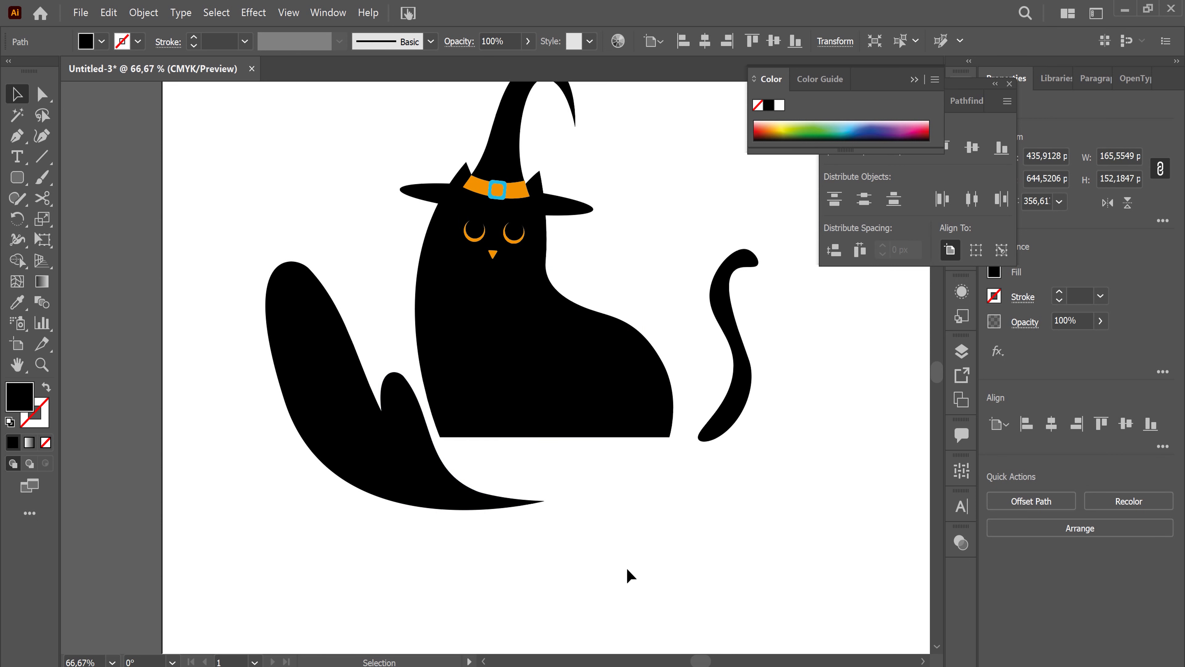
click(583, 562)
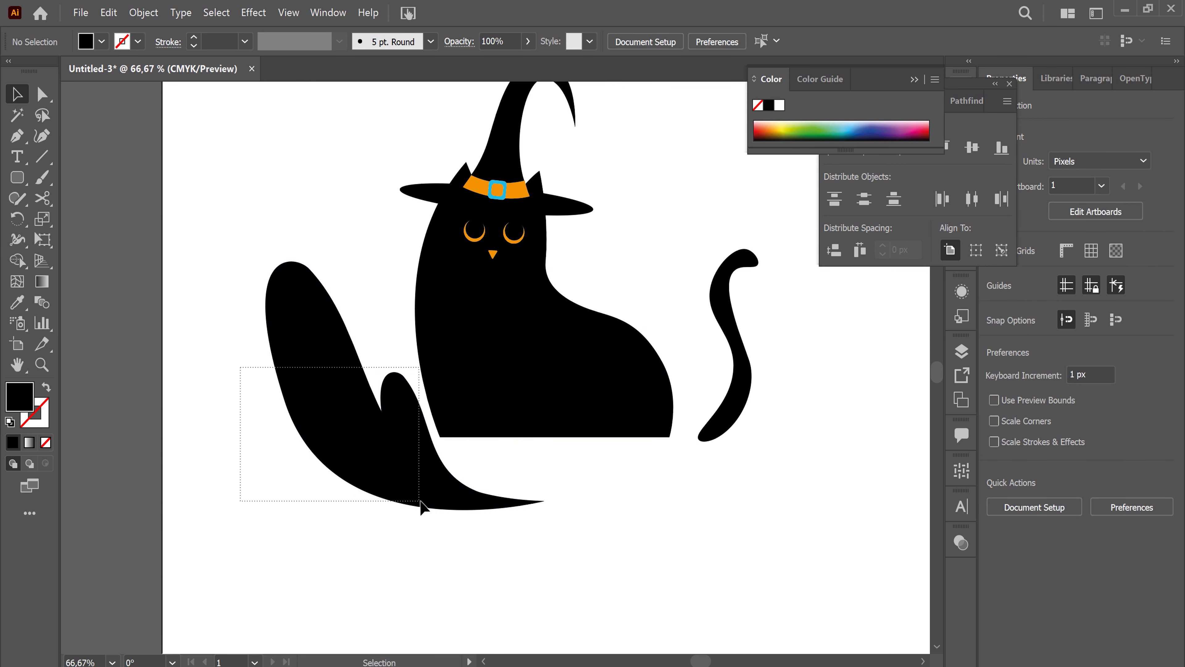
drag(396, 497, 422, 503)
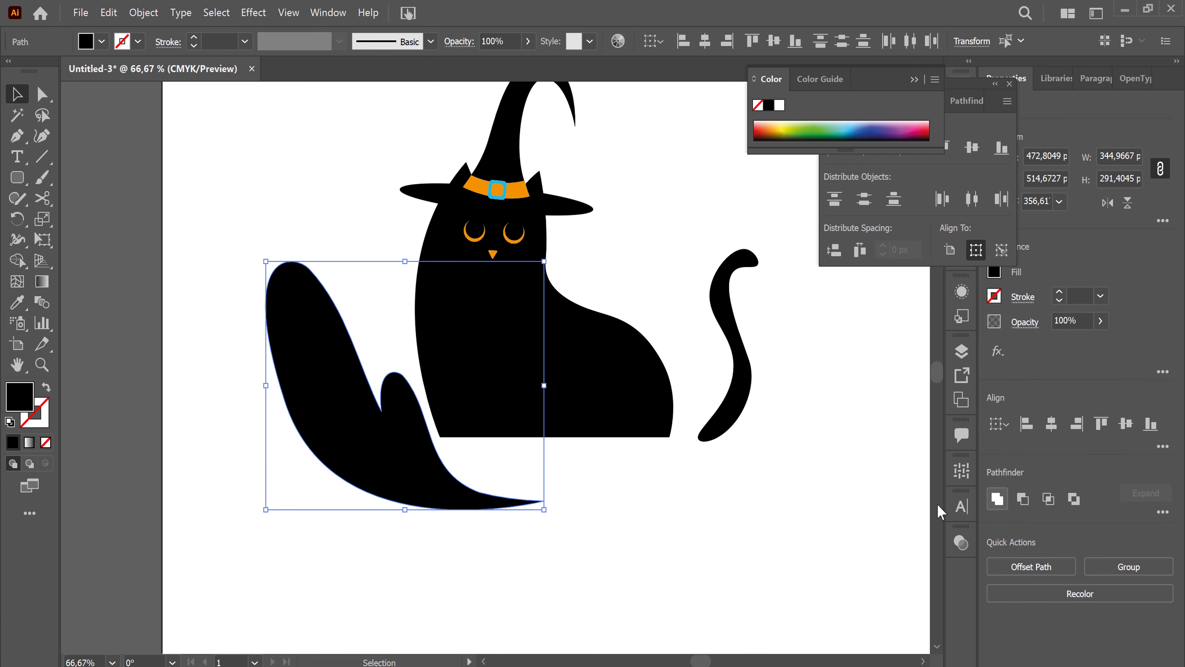
Step: Unite the two black shapes into one two-lobed shape and shift it up-left
click(997, 502)
click(691, 601)
mouse_move(387, 472)
mouse_down()
mouse_move(379, 449)
mouse_move(384, 475)
mouse_up()
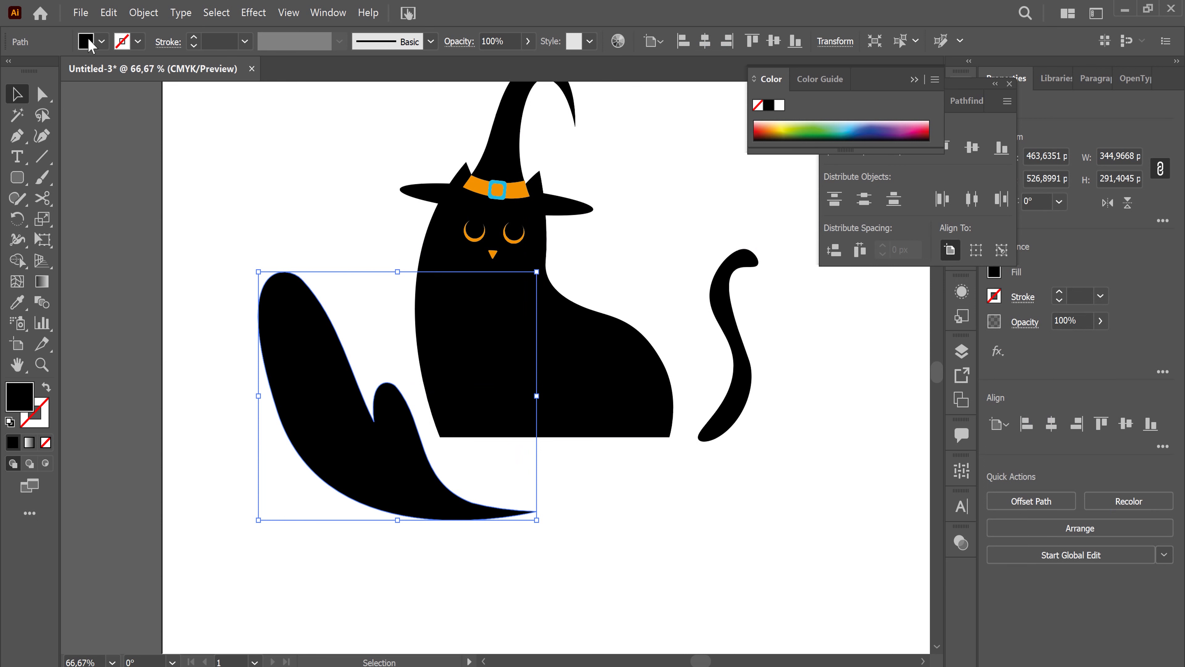
Step: Fill the merged shape with orange and move it up-right toward the cat
click(101, 41)
click(161, 71)
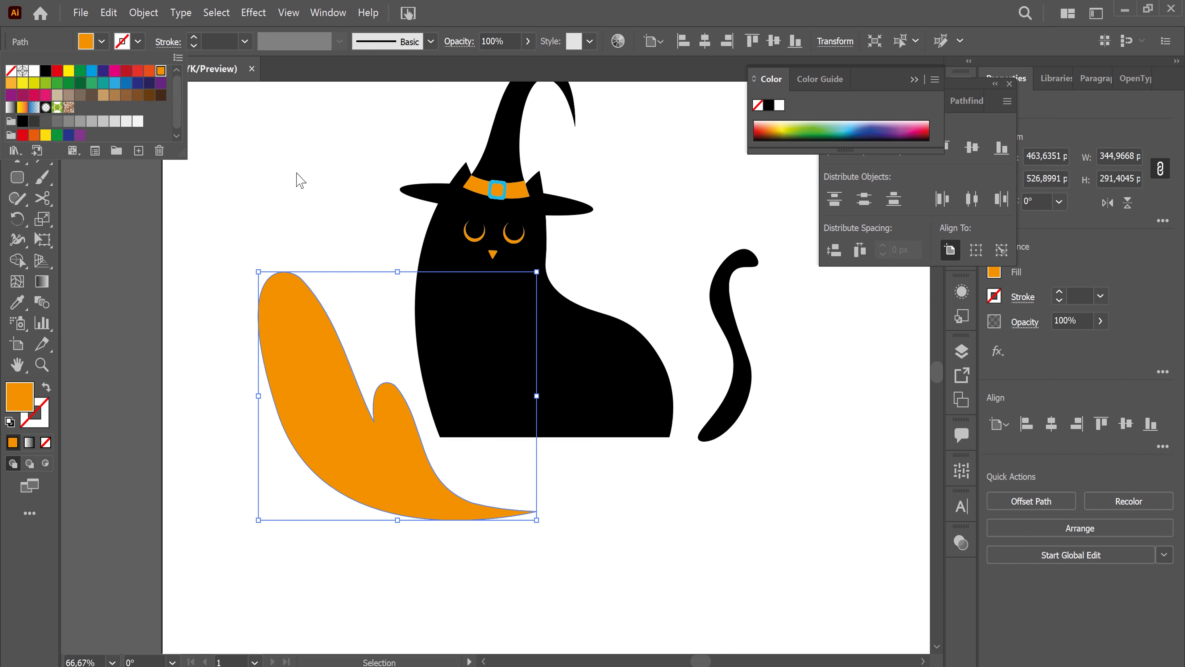
click(11, 84)
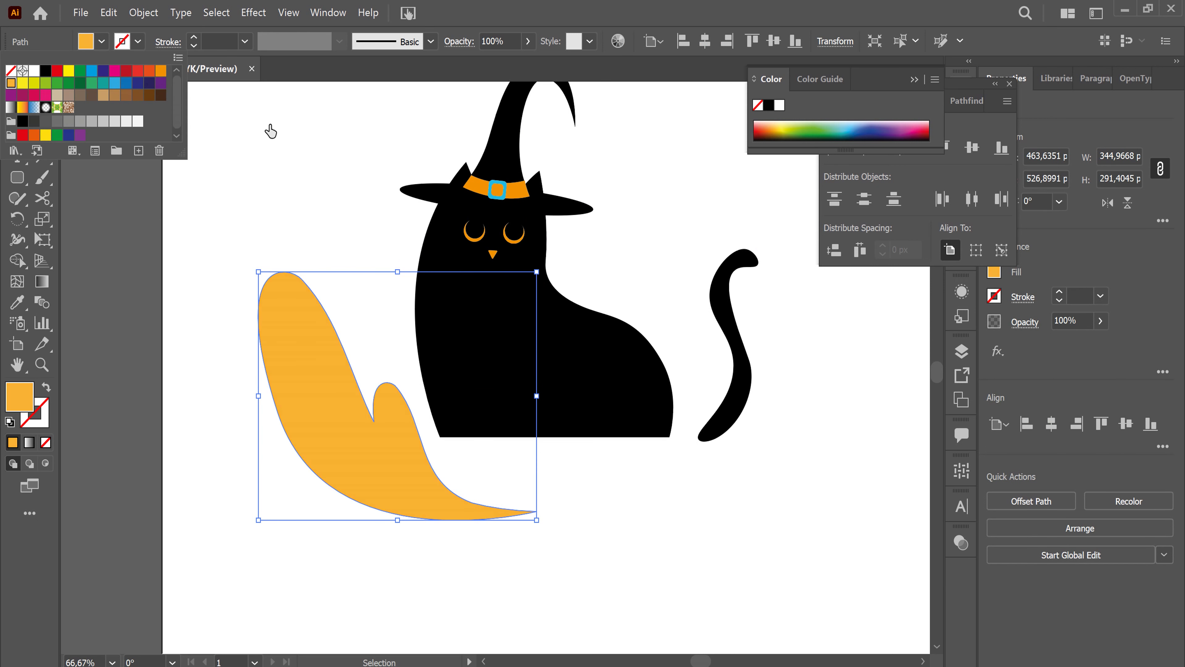
click(160, 75)
click(652, 501)
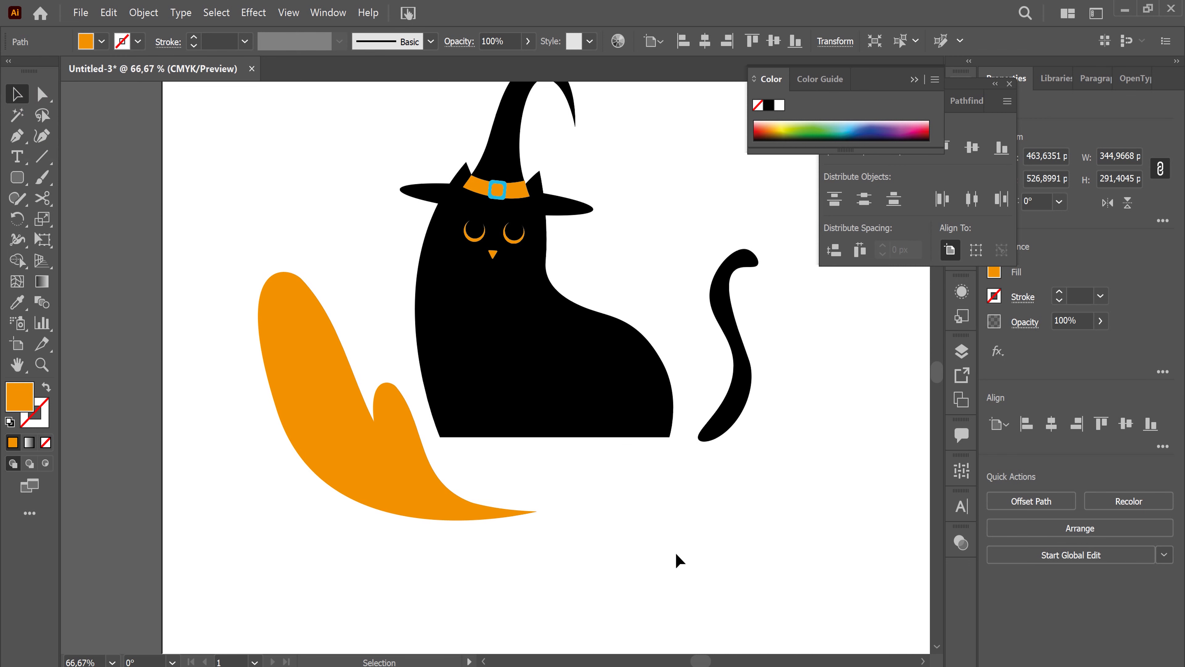
click(651, 514)
drag(368, 478, 395, 456)
click(770, 585)
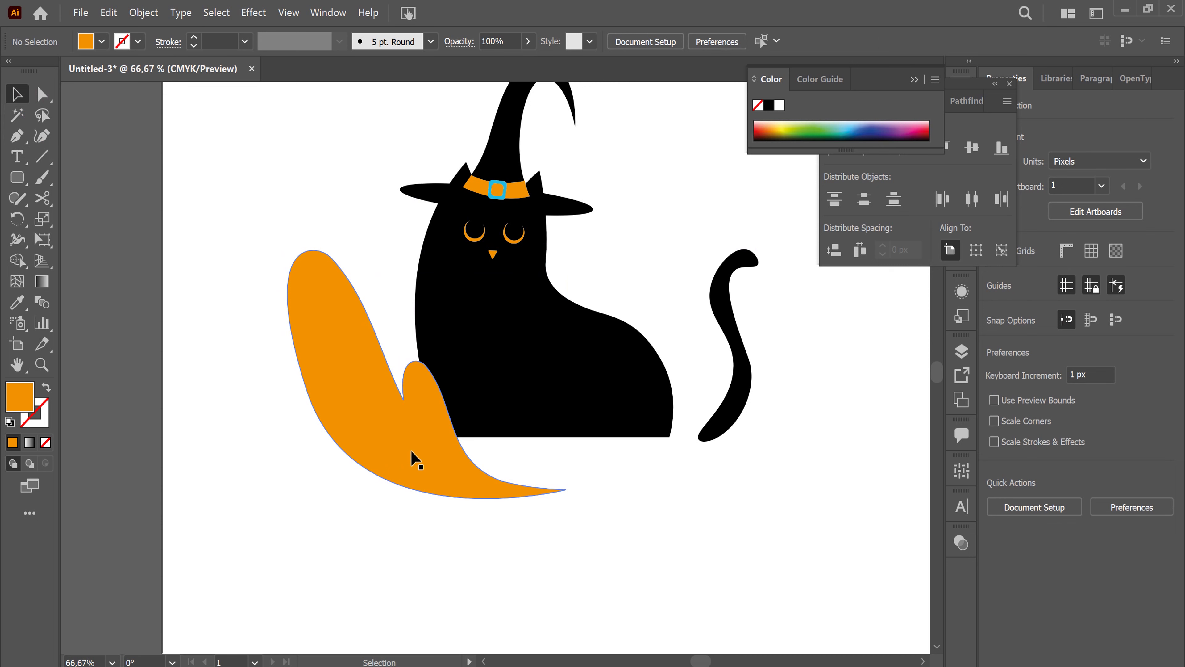
Step: Make a horizontally flipped, smaller copy of the orange flame on the cat's right
drag(413, 460, 746, 592)
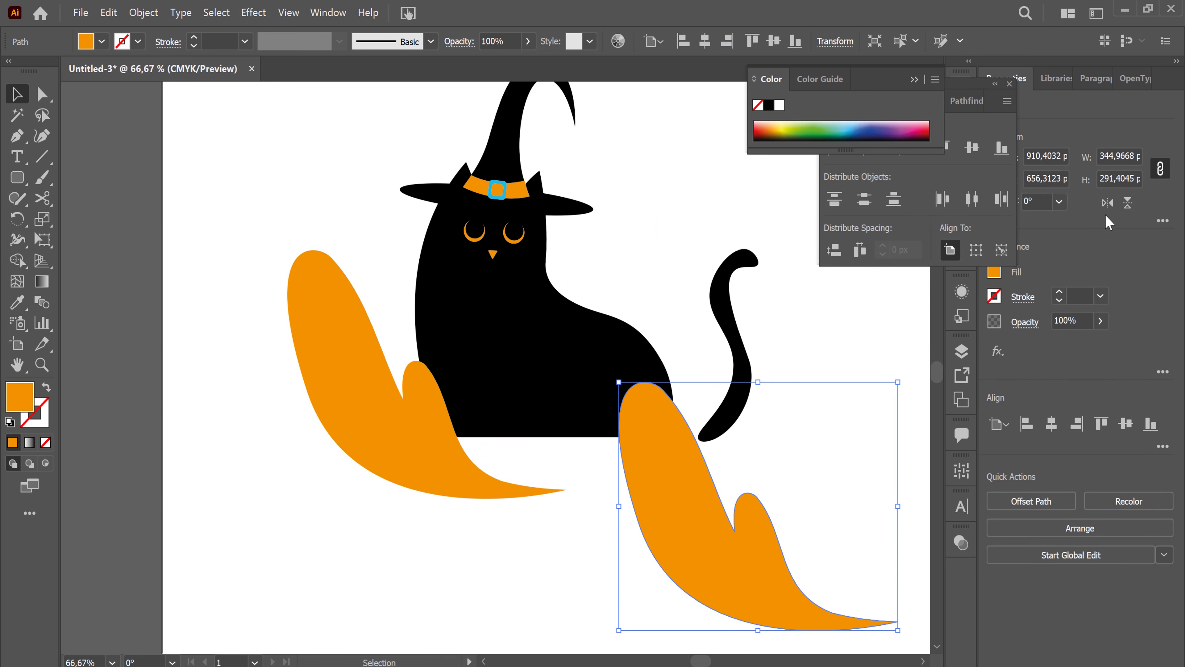
click(1107, 202)
drag(914, 625, 501, 494)
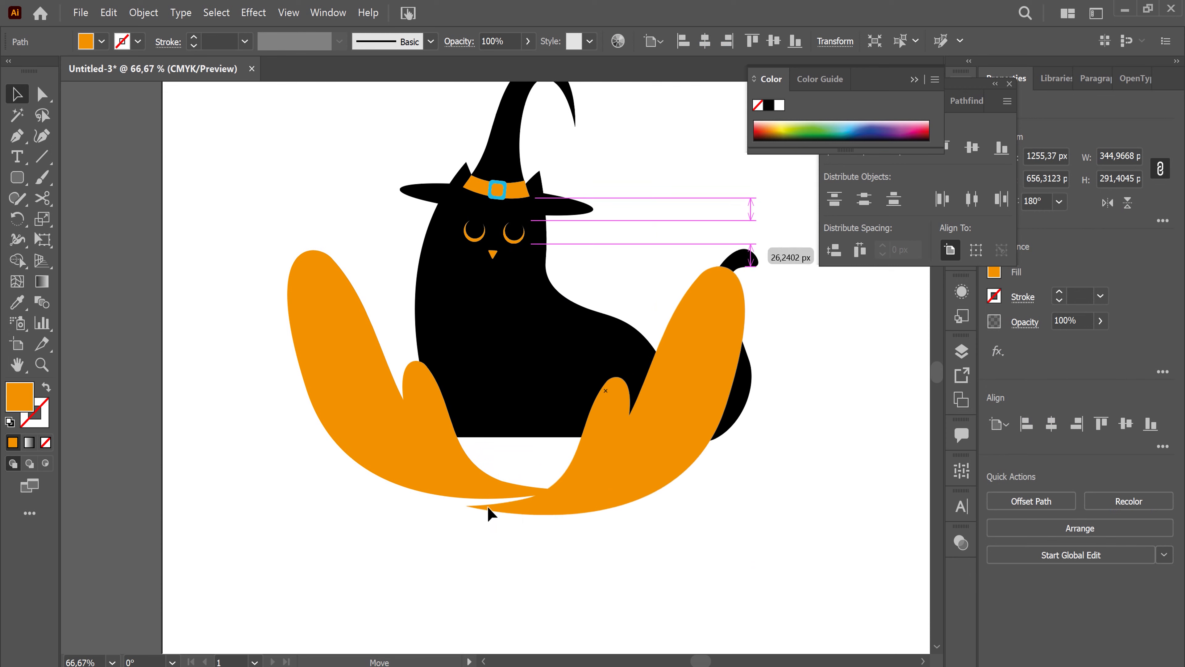
drag(766, 253, 654, 353)
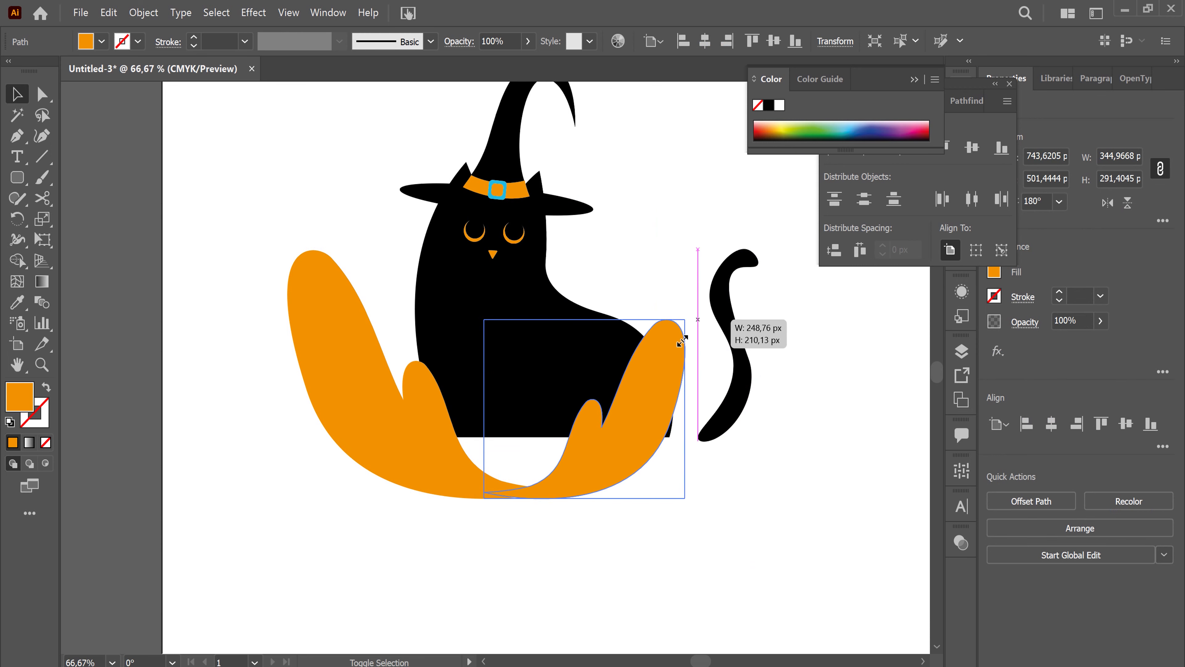
drag(650, 460, 677, 459)
drag(621, 487, 627, 485)
click(801, 506)
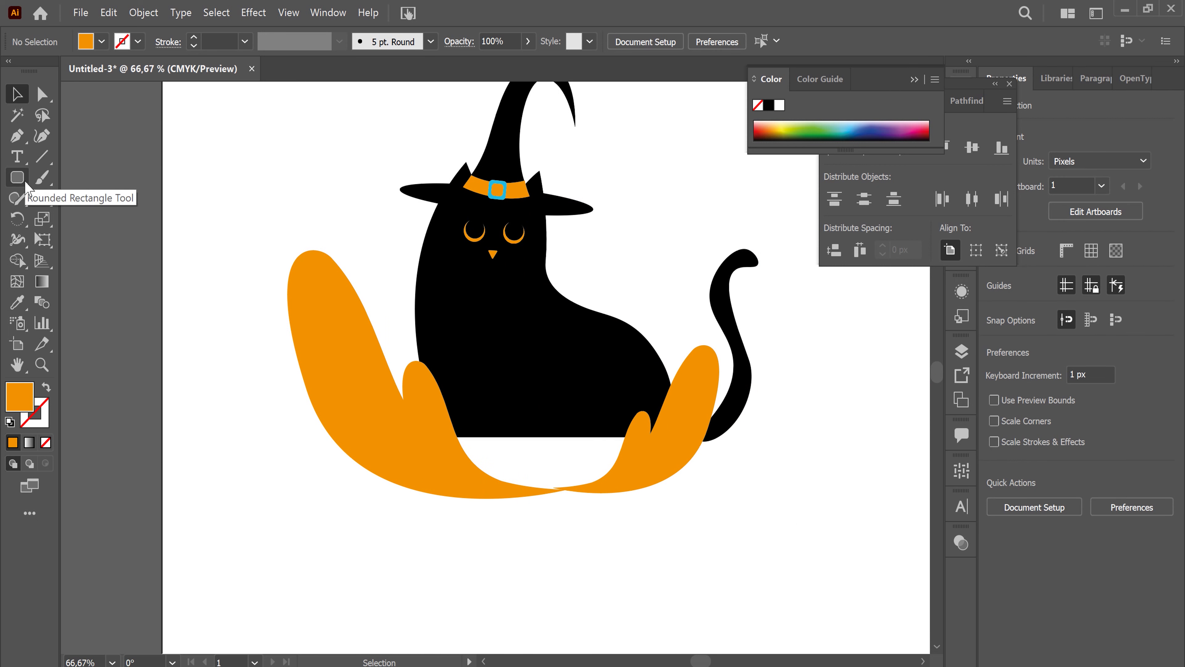
Step: Draw a new closed lobe with the Pen tool and move it between the flames
click(17, 136)
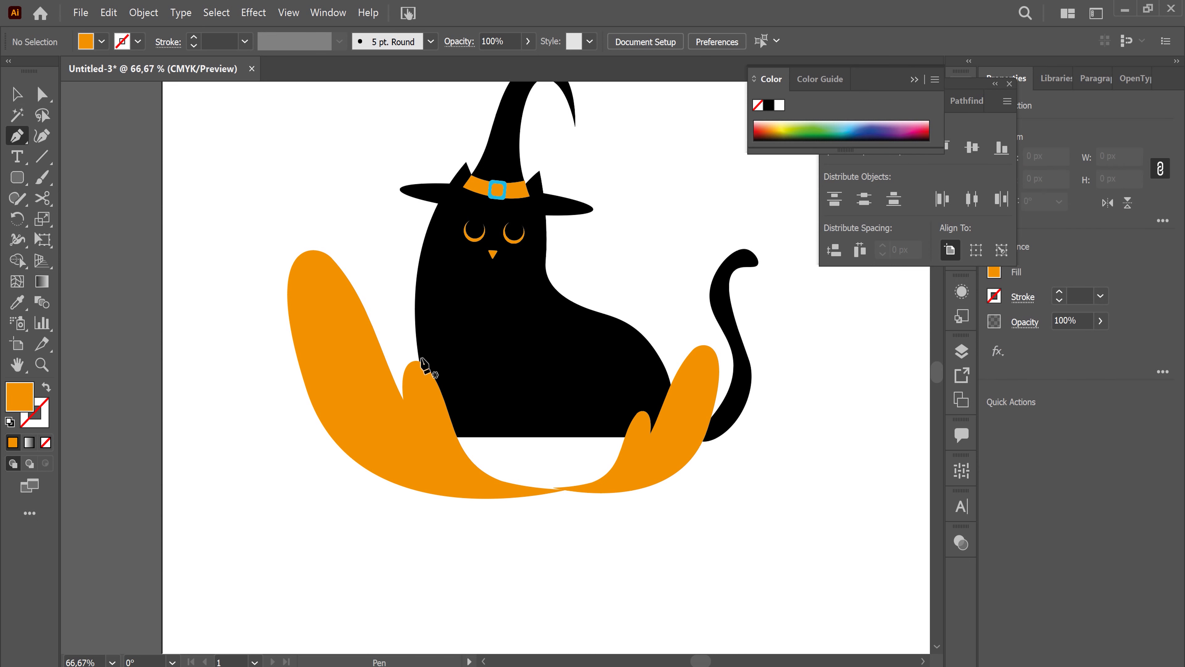
click(611, 613)
drag(478, 536, 485, 472)
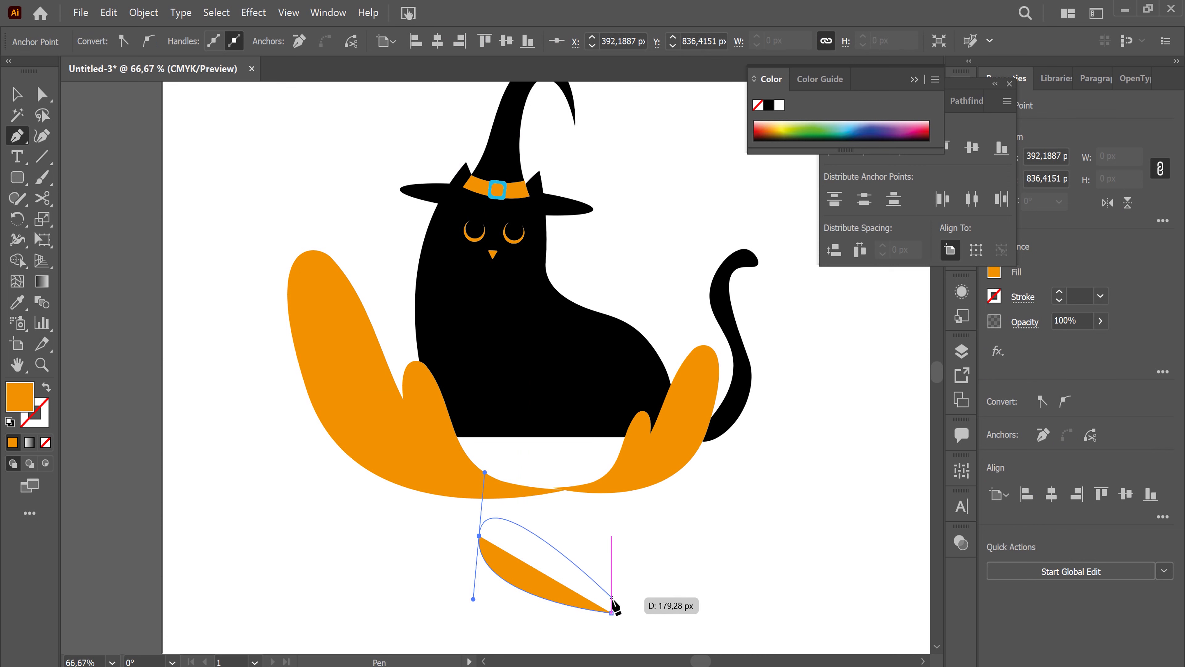
drag(611, 613, 649, 627)
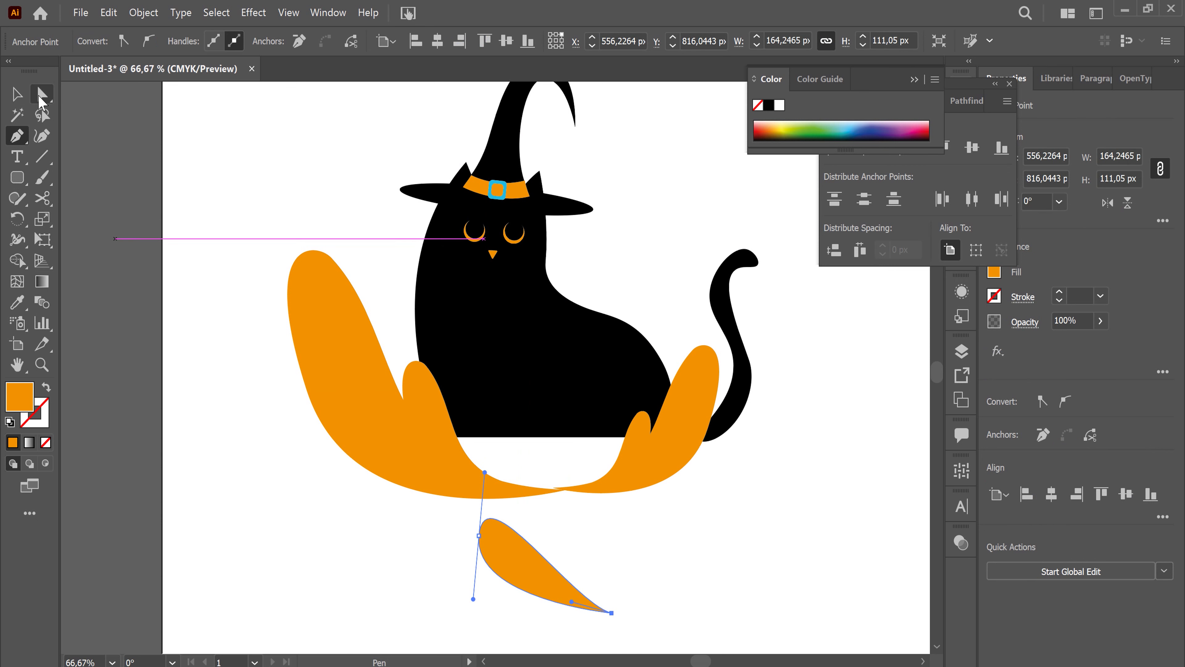
key(v)
drag(532, 578, 504, 473)
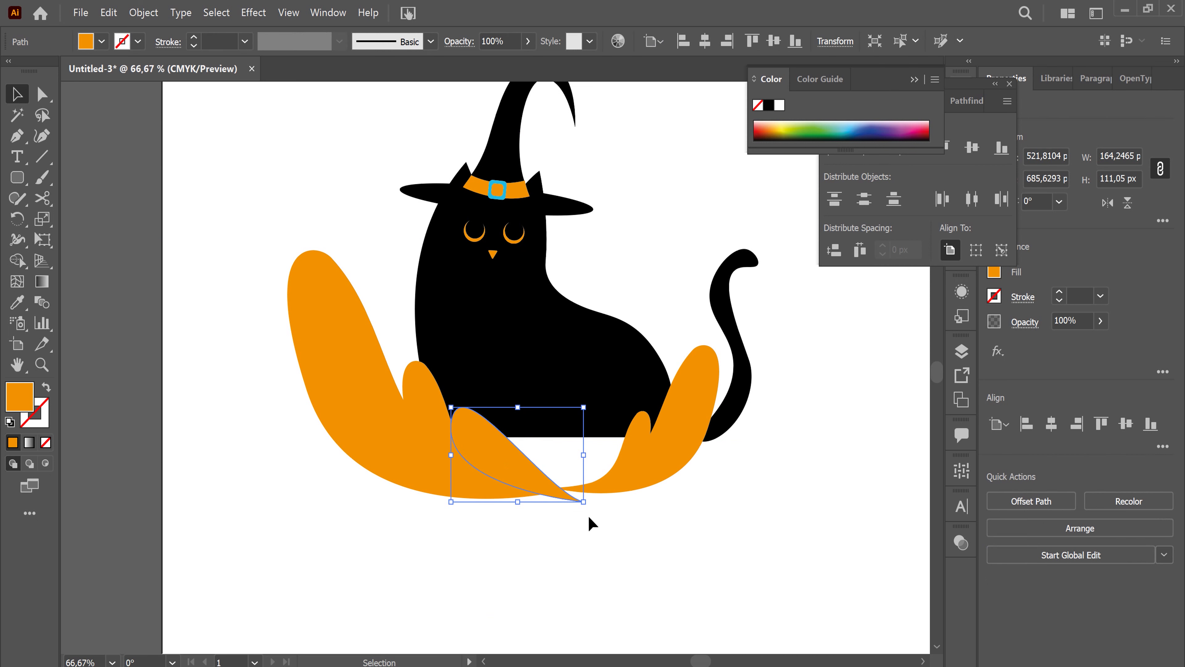
Step: Reshape the lobe's anchors and handles so its top rounds out and bottom bulges down
key(a)
mouse_move(583, 501)
mouse_down()
mouse_move(589, 492)
mouse_move(538, 493)
mouse_up()
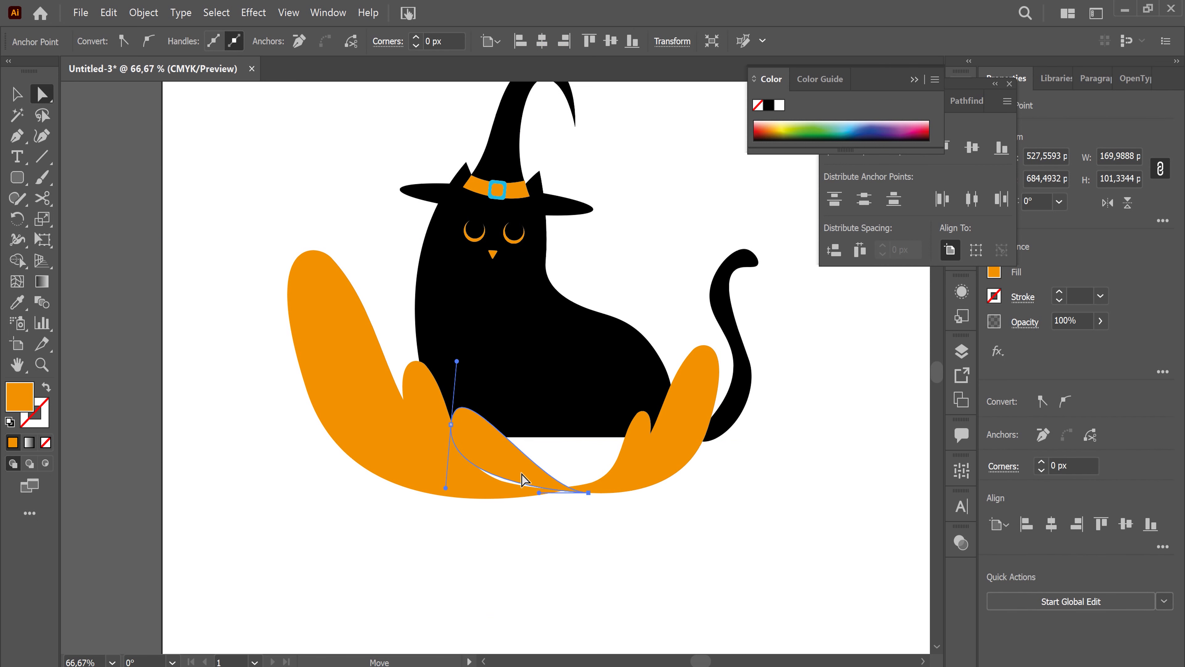
drag(450, 424, 451, 393)
drag(457, 330, 484, 330)
mouse_move(539, 493)
mouse_down()
mouse_move(515, 500)
mouse_move(566, 456)
mouse_move(563, 532)
mouse_move(505, 512)
mouse_up()
drag(627, 487, 507, 472)
click(451, 393)
drag(449, 393, 455, 375)
drag(484, 331, 526, 343)
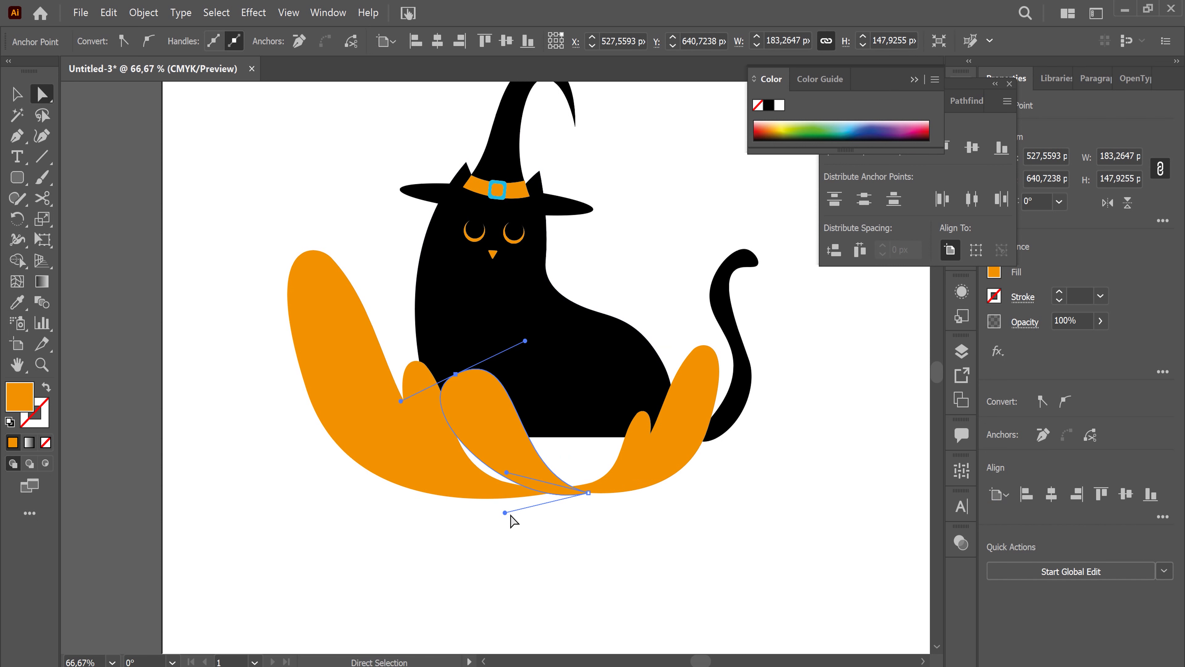
drag(505, 512, 452, 545)
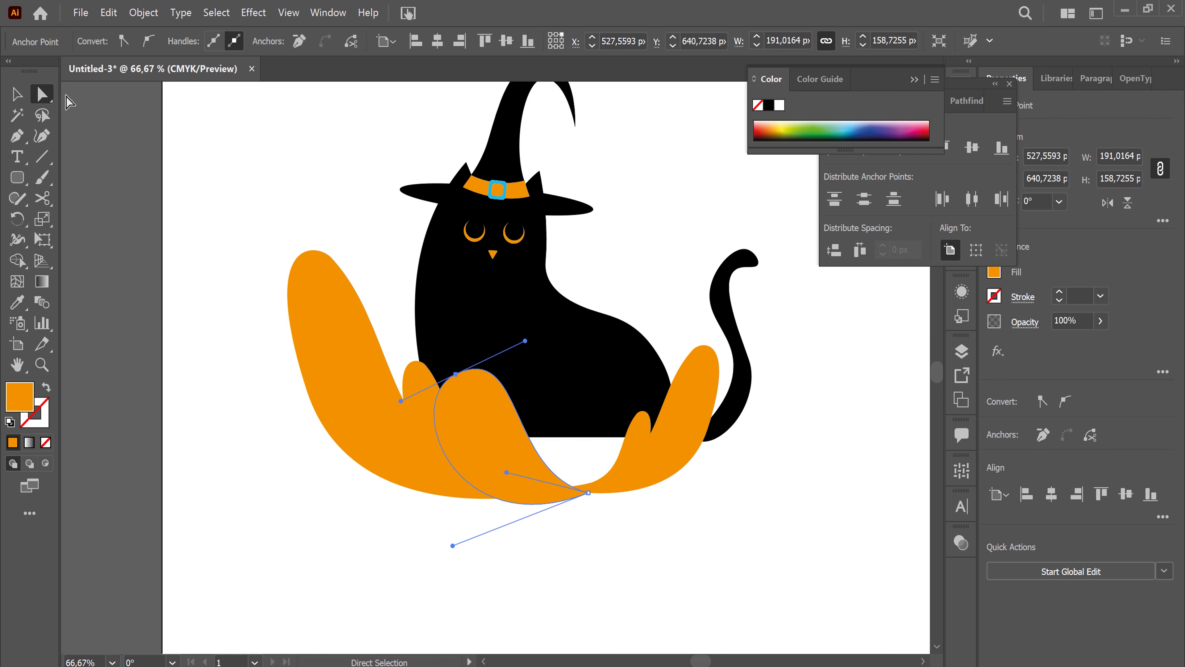
Step: Nudge the finished lobe slightly up-left into place under the cat
click(19, 95)
click(661, 519)
click(476, 450)
drag(475, 449, 471, 440)
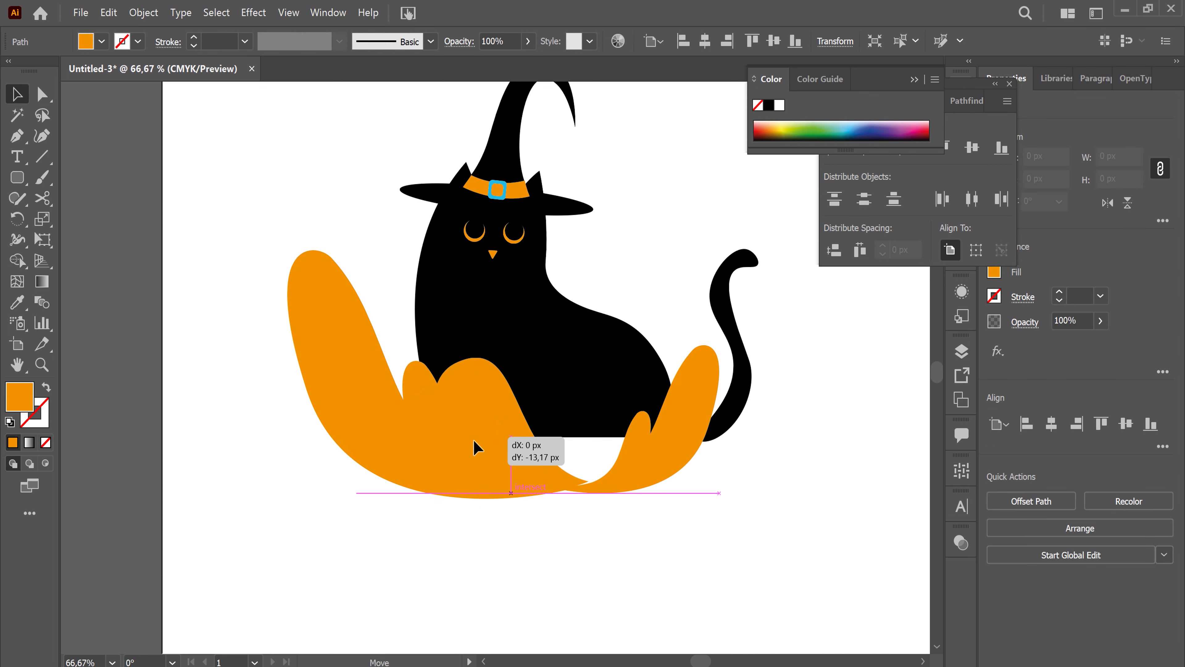
click(691, 569)
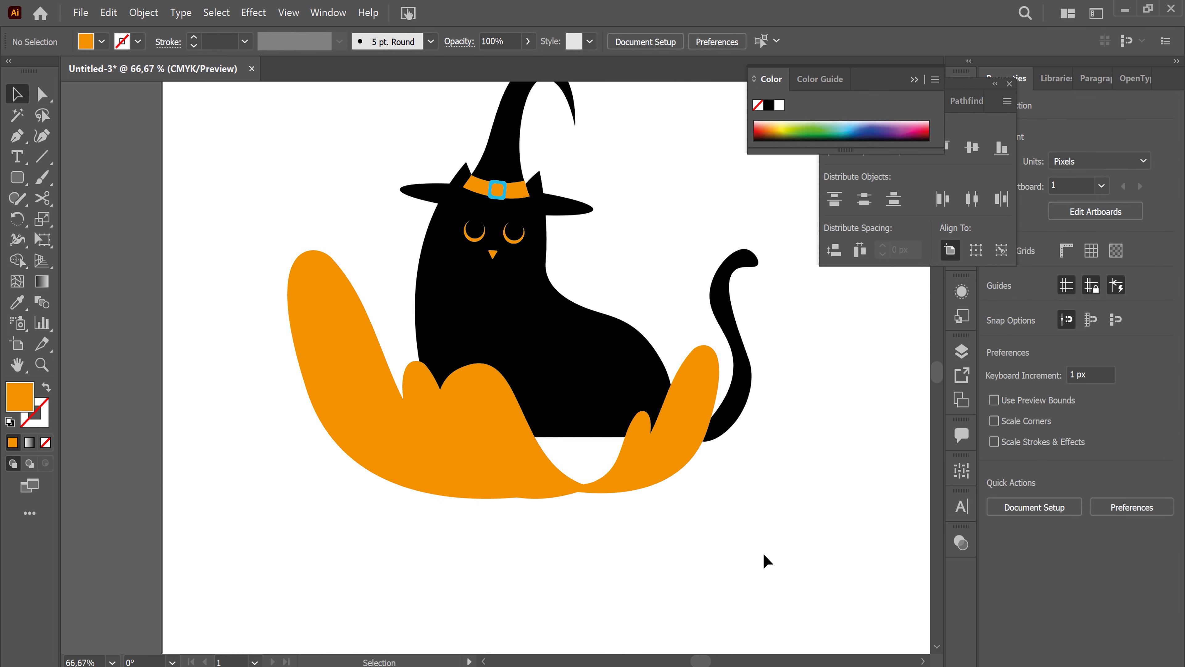
mouse_move(876, 465)
mouse_down()
mouse_move(714, 532)
mouse_move(660, 476)
mouse_up()
Step: Zoom out to 33.33% to see the whole artboard, then zoom back in on the cat's face
drag(109, 155, 239, 184)
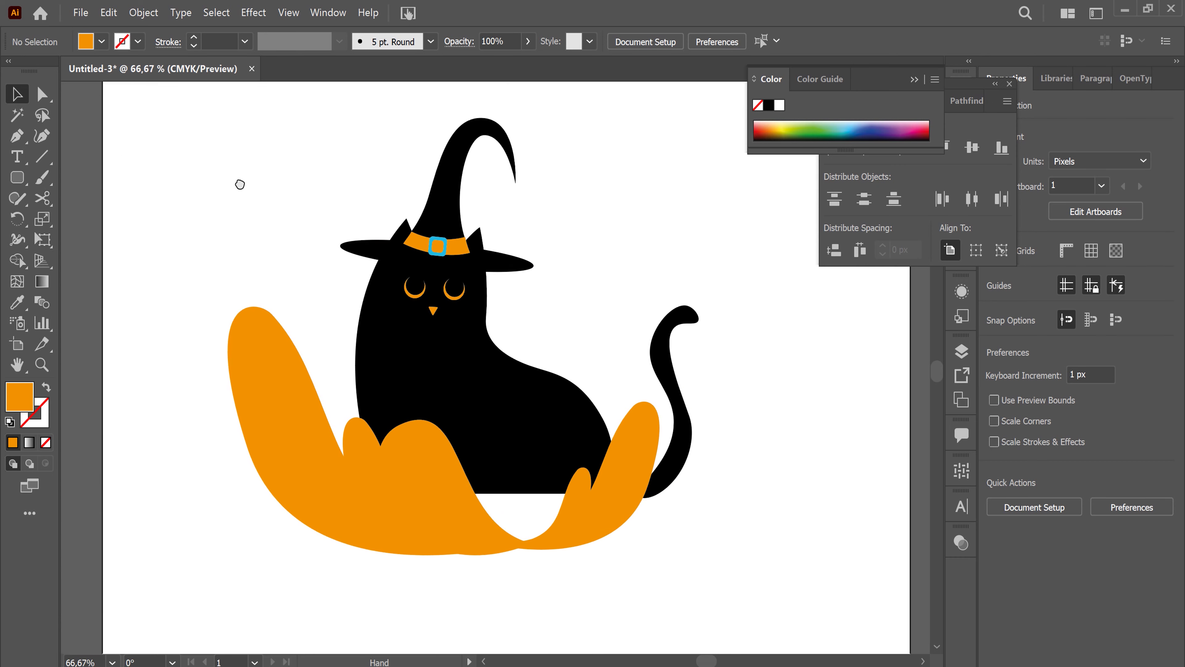
click(17, 135)
key(ctrl+minus)
key(ctrl+minus)
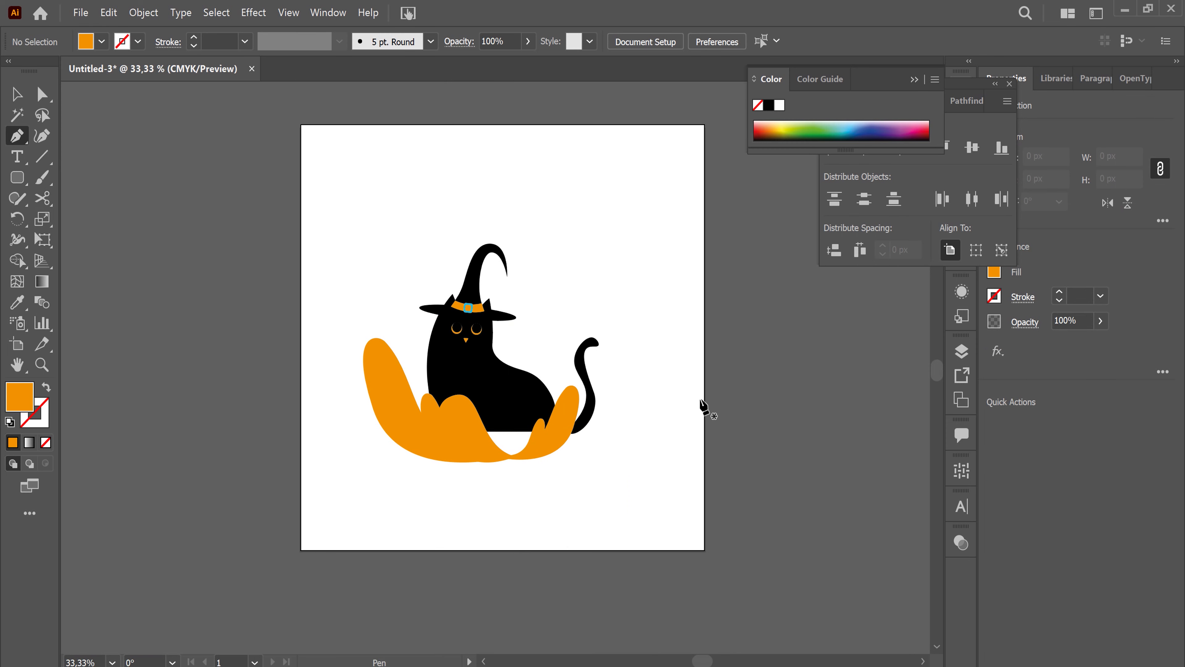
click(17, 94)
key(ctrl+plus)
key(ctrl+plus)
key(ctrl+plus)
Step: Group the right eye's orange crescent with its black inner circle and nudge it down
click(437, 260)
key(ctrl+plus)
key(ctrl+plus)
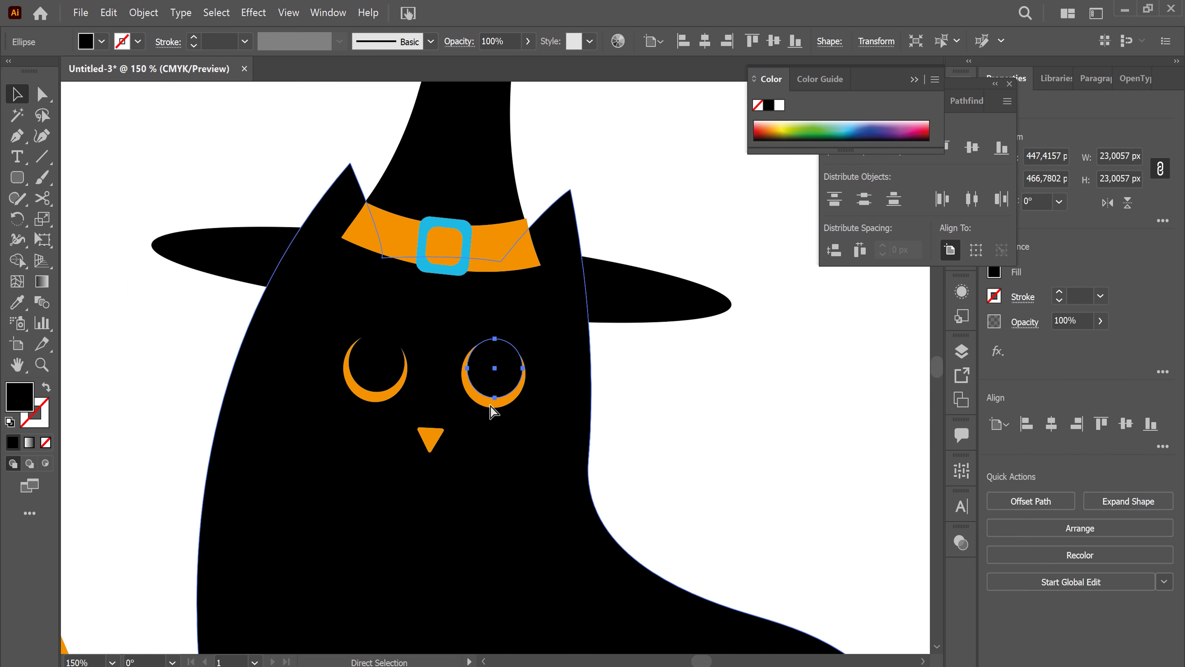
click(509, 412)
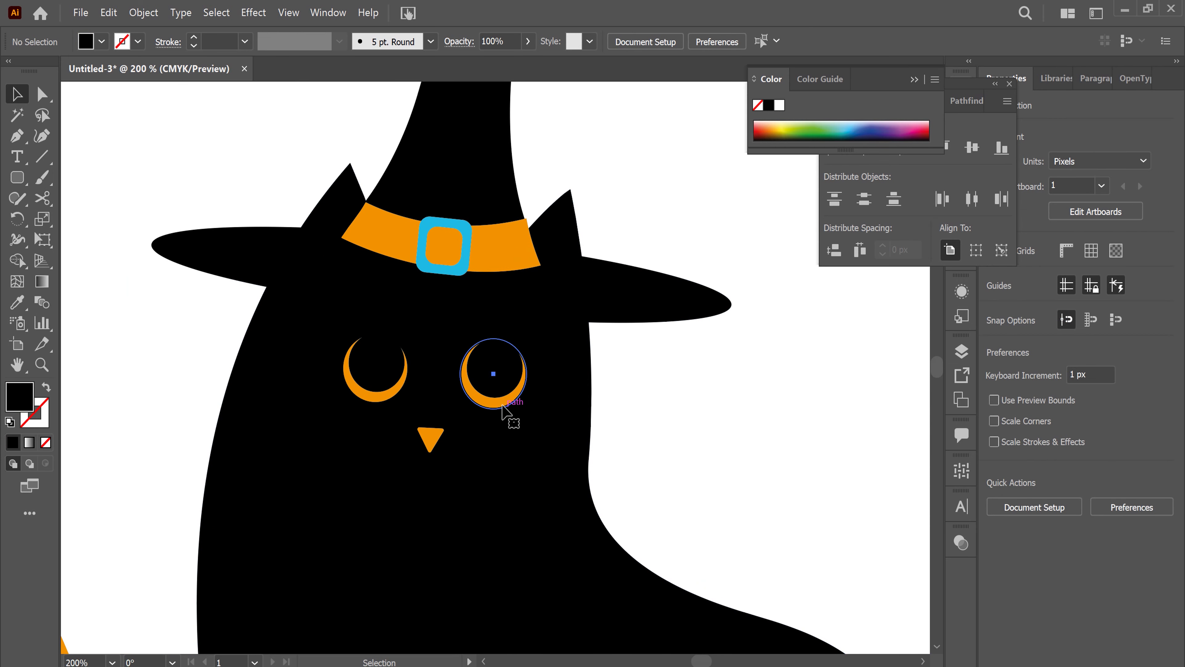
click(511, 394)
shift+click(505, 379)
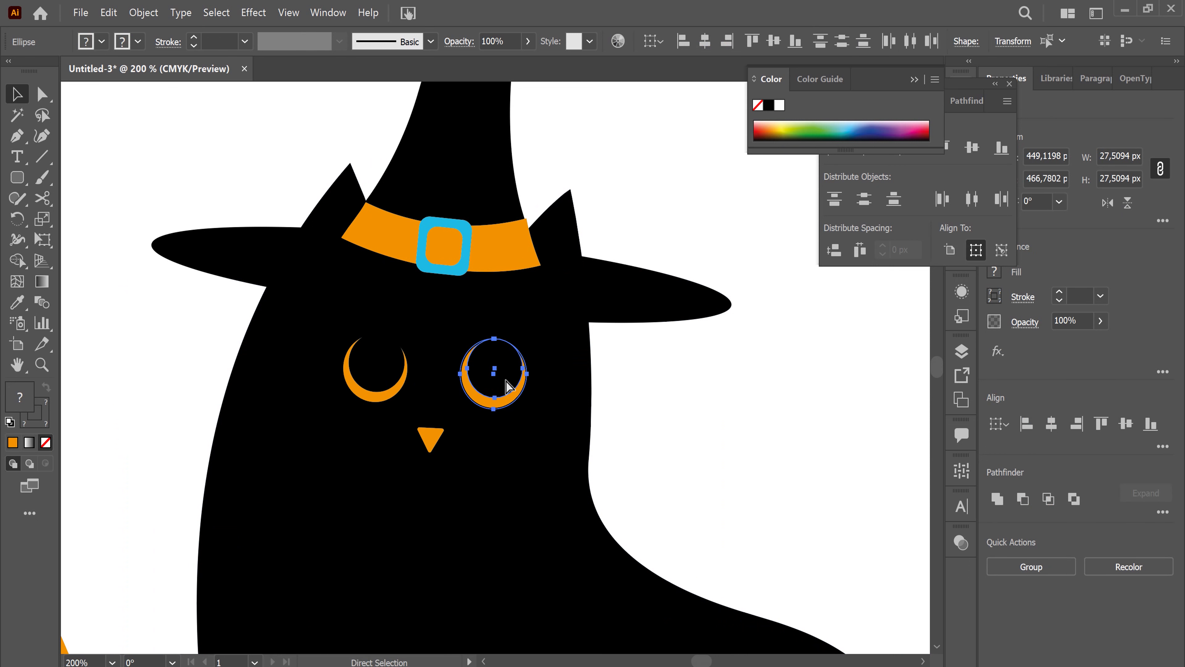
key(ctrl+g)
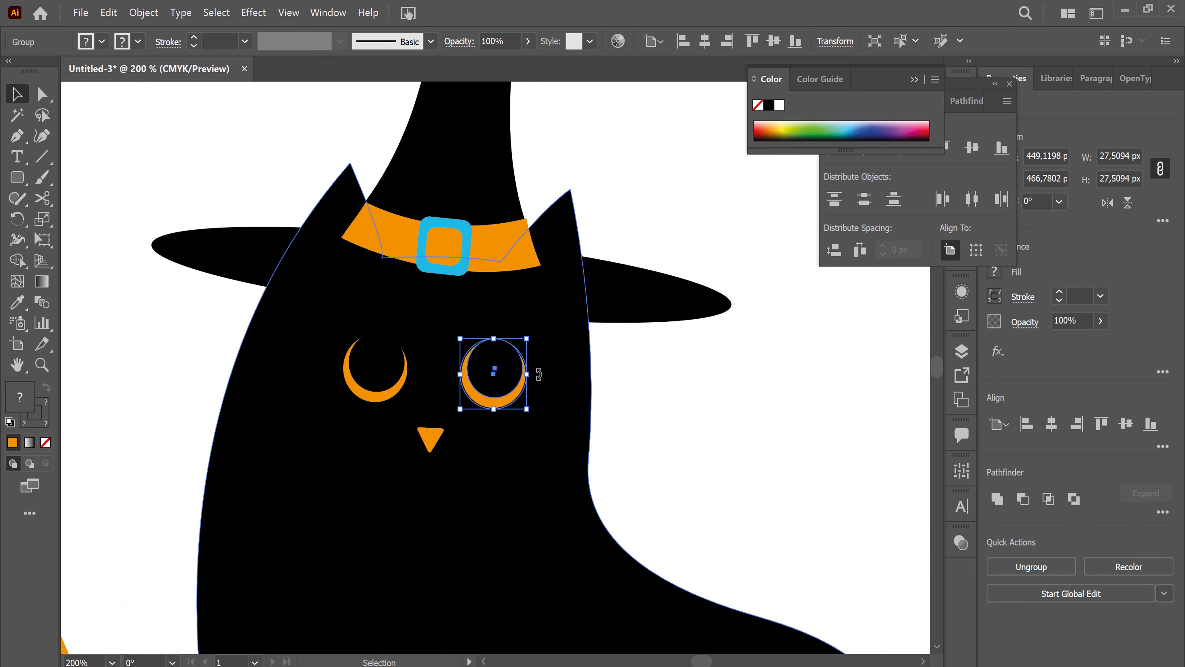
key(Down)
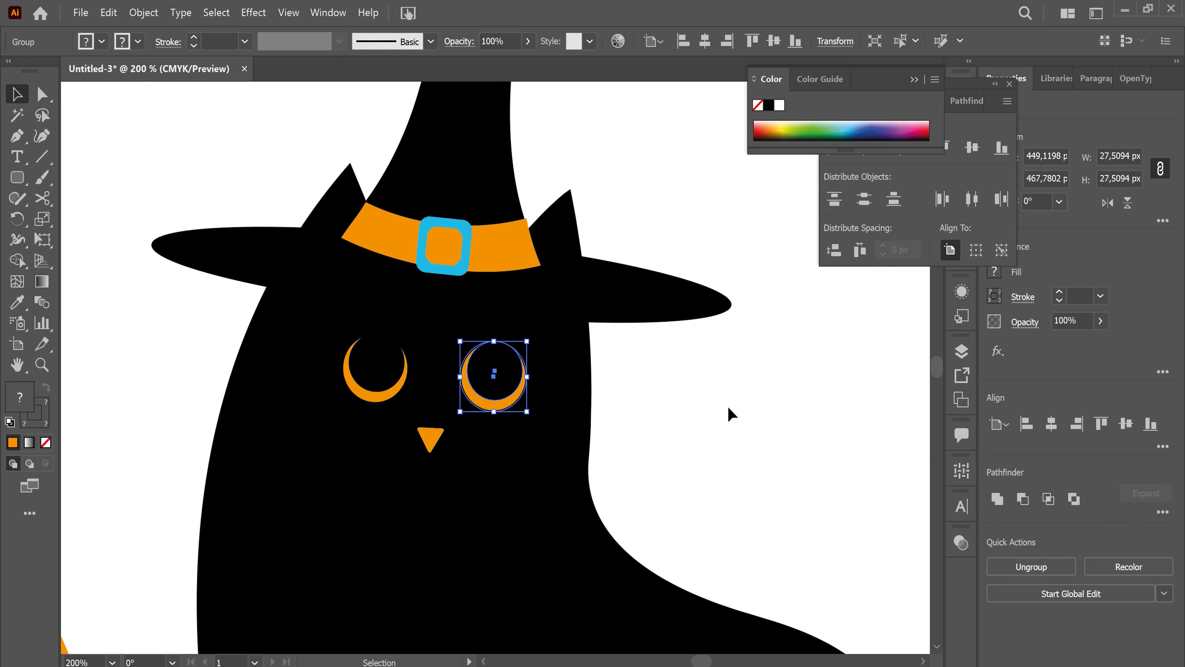
click(749, 438)
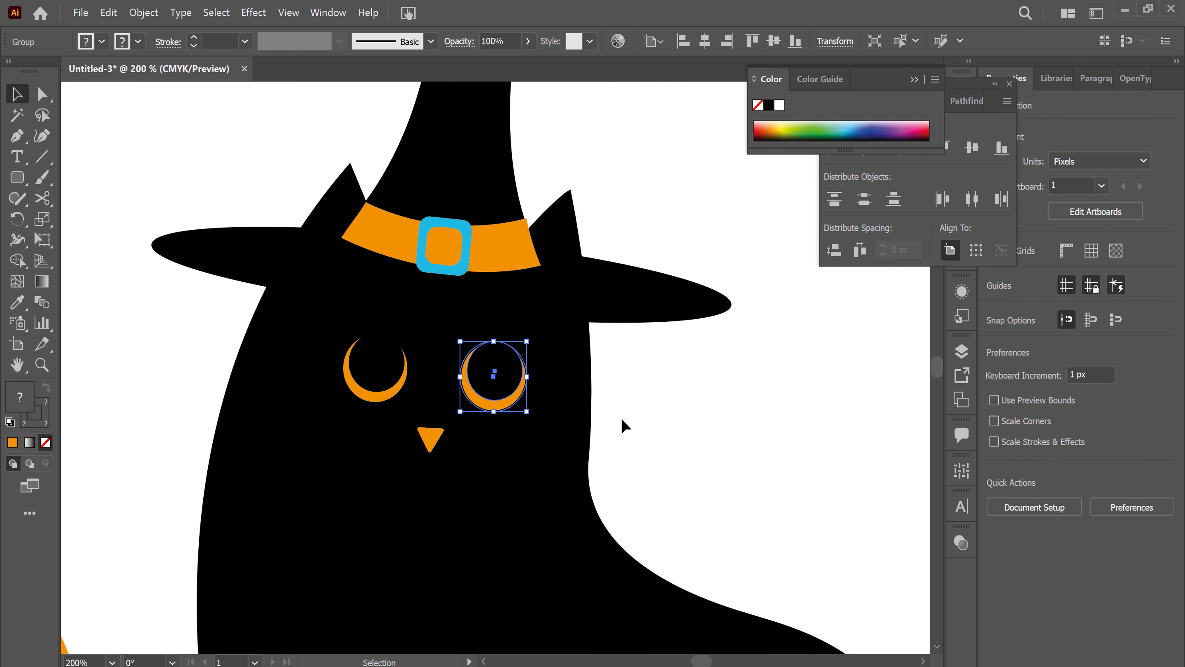
click(467, 388)
Step: Group the left eye's orange crescent and inner black circle into one object
click(385, 379)
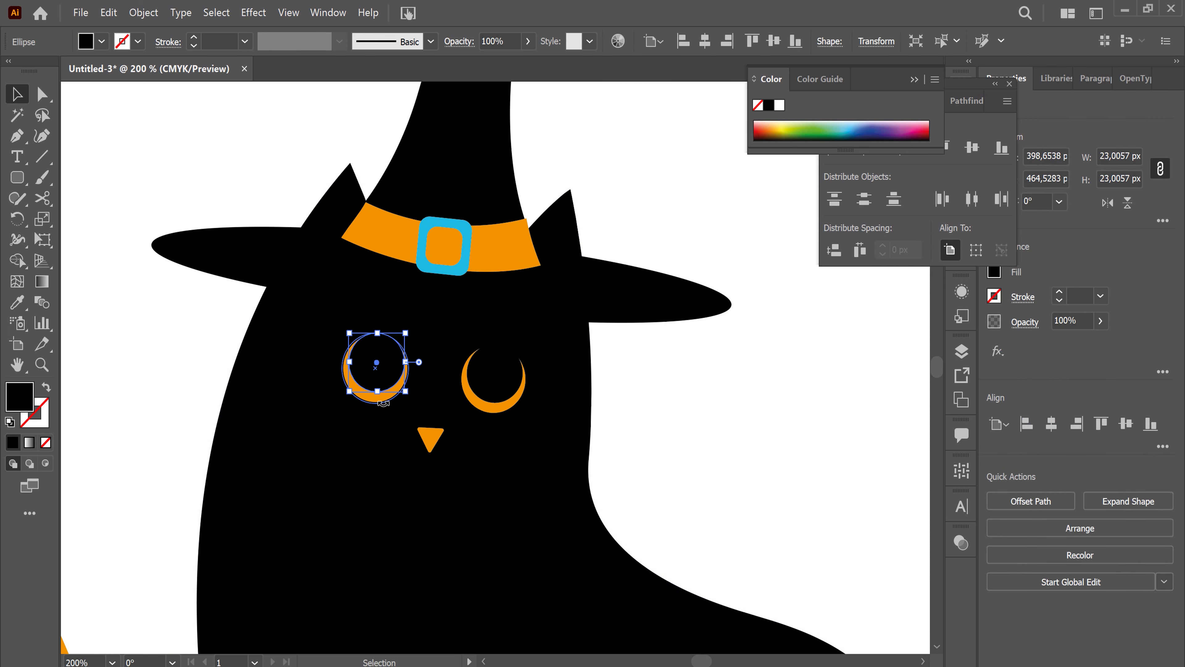
click(470, 417)
click(385, 381)
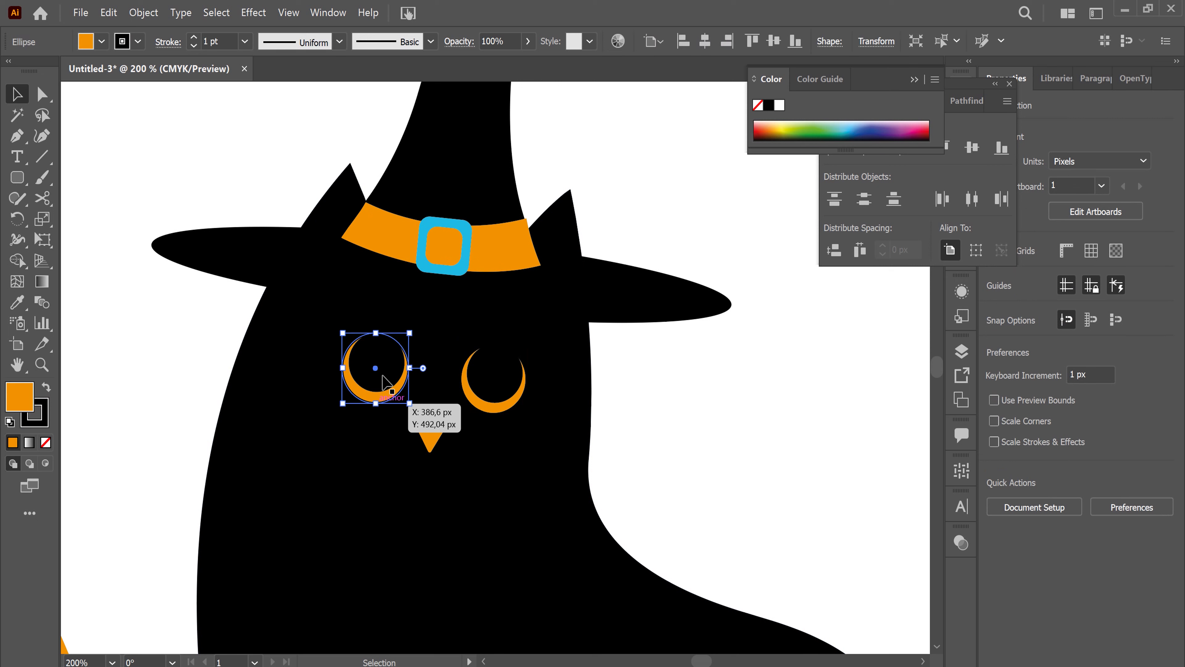
shift+click(378, 364)
key(ctrl+g)
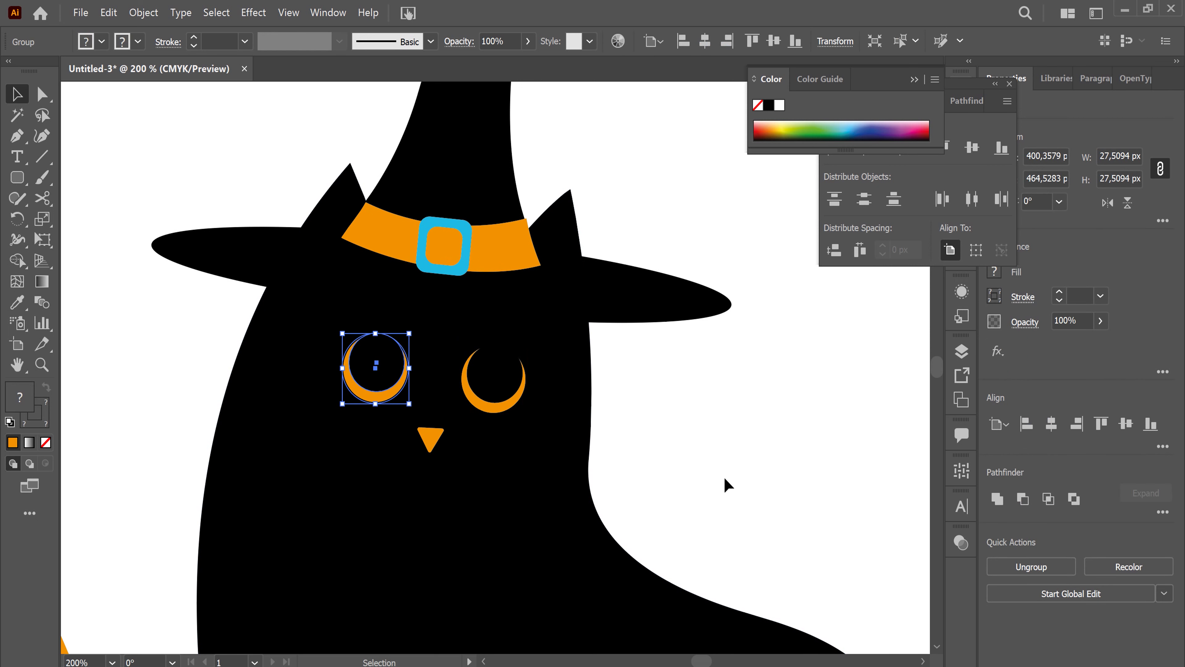
click(864, 434)
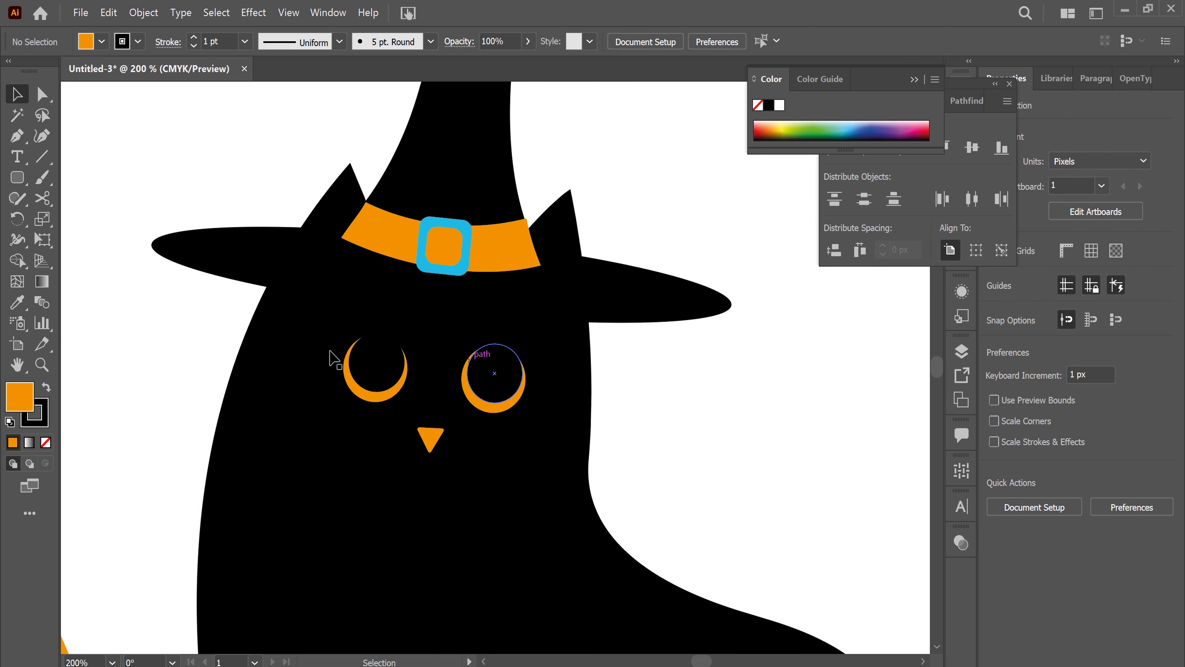
click(415, 395)
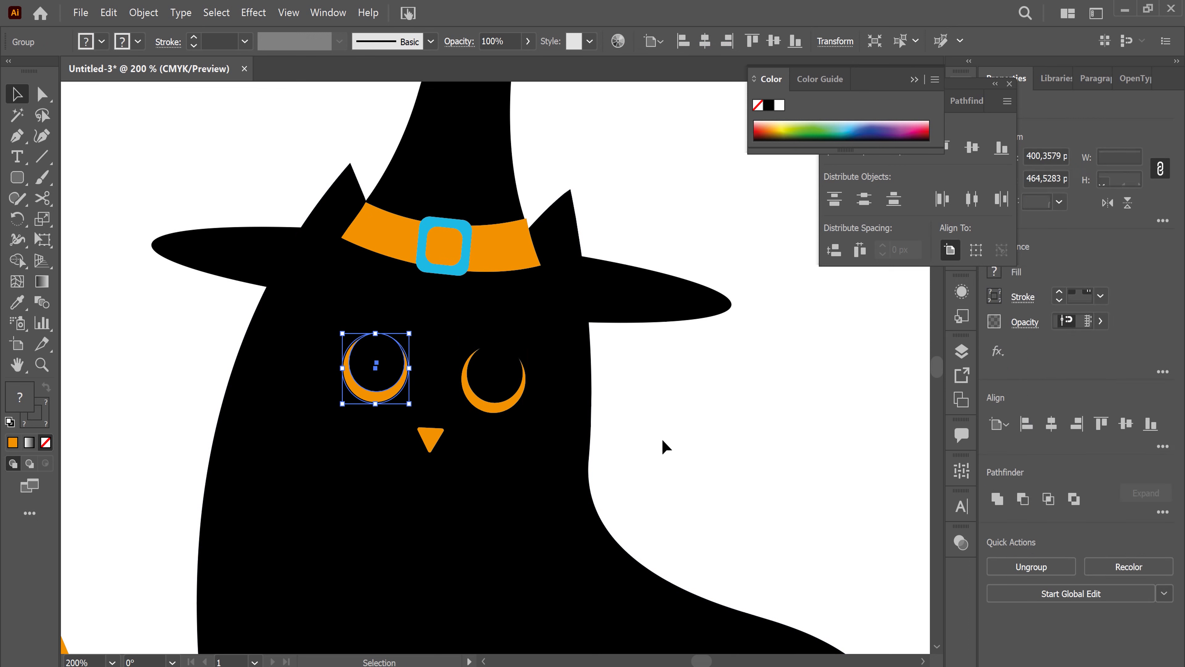
click(795, 443)
key(ctrl+minus)
key(ctrl+minus)
key(ctrl+minus)
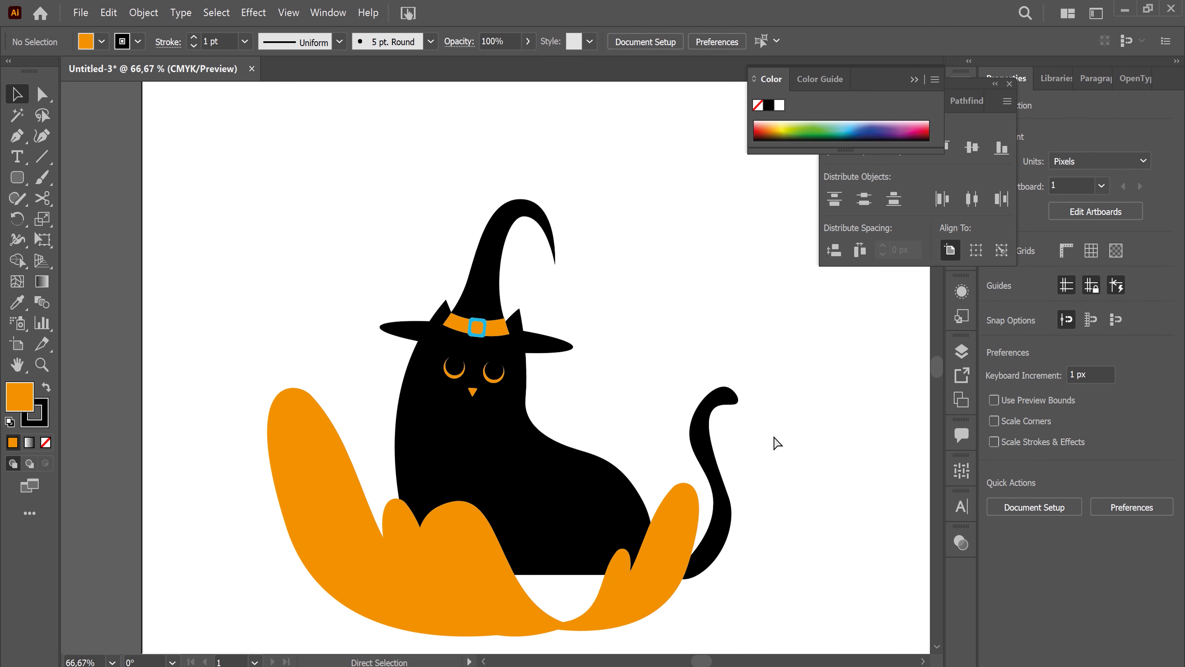
Step: Narrow the black hat brim to about 224 px wide and slightly adjust its height
key(ctrl+plus)
click(502, 352)
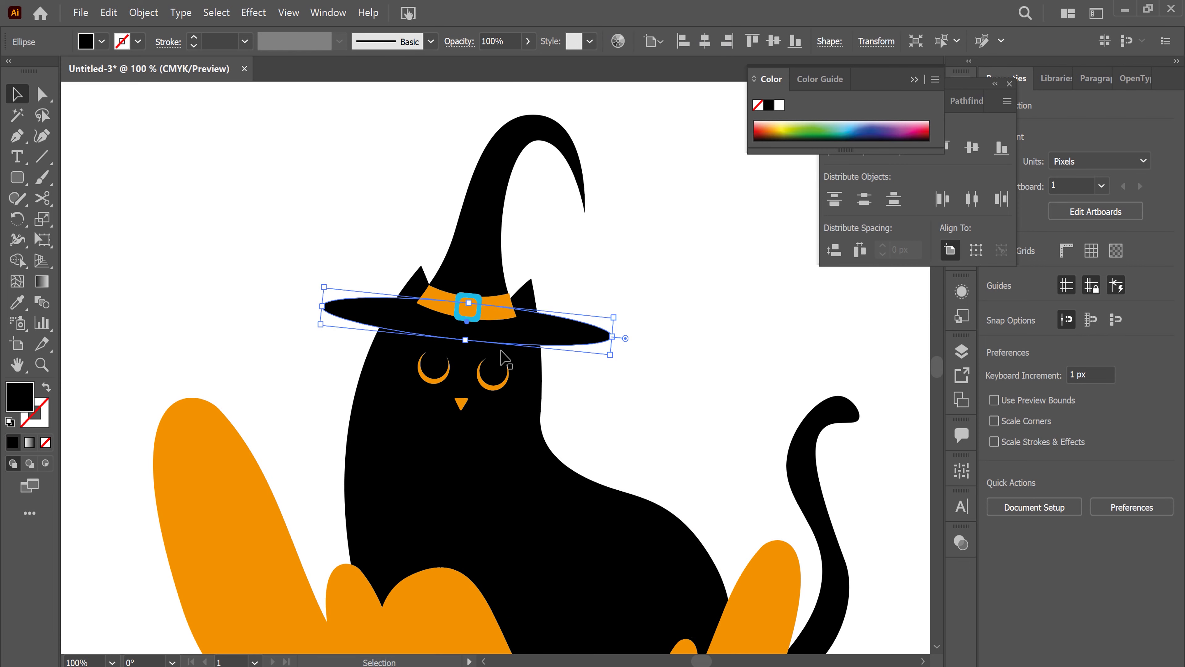
drag(469, 302, 470, 293)
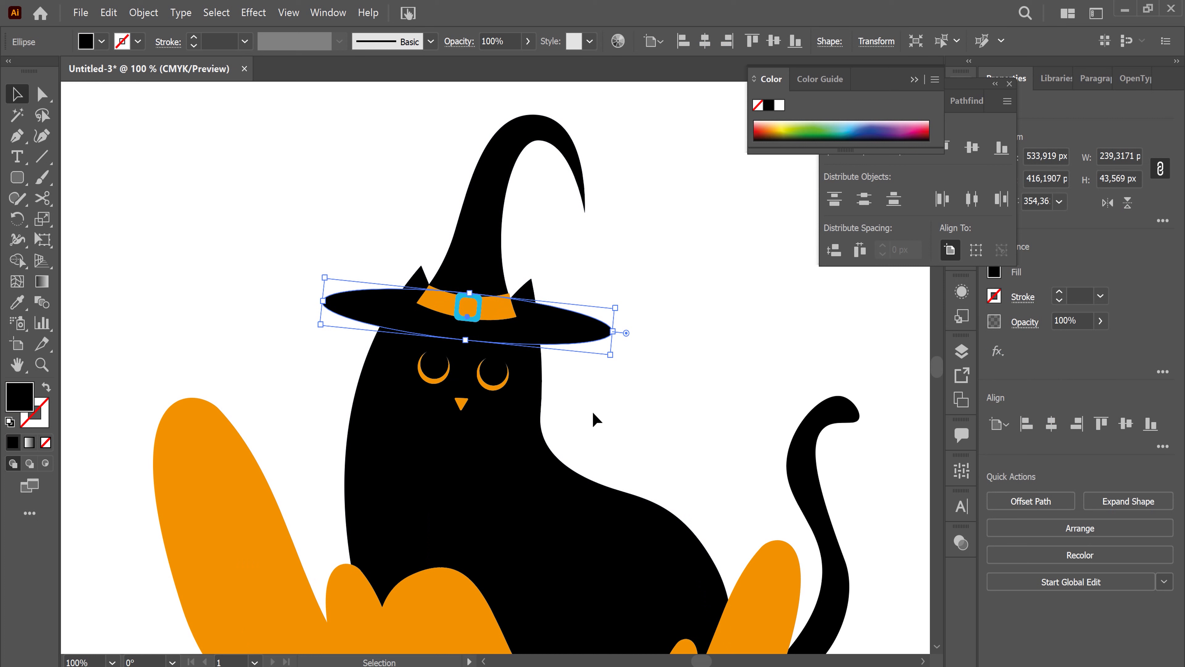
drag(326, 299, 332, 302)
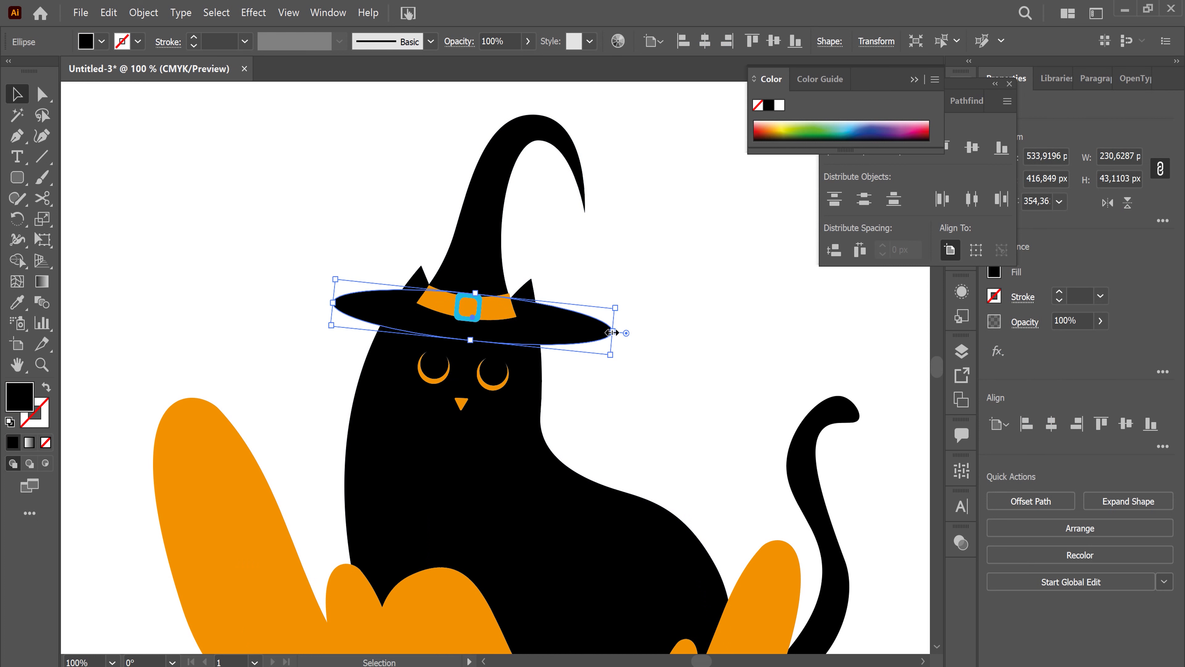
drag(613, 333, 605, 331)
drag(467, 342, 469, 348)
click(695, 414)
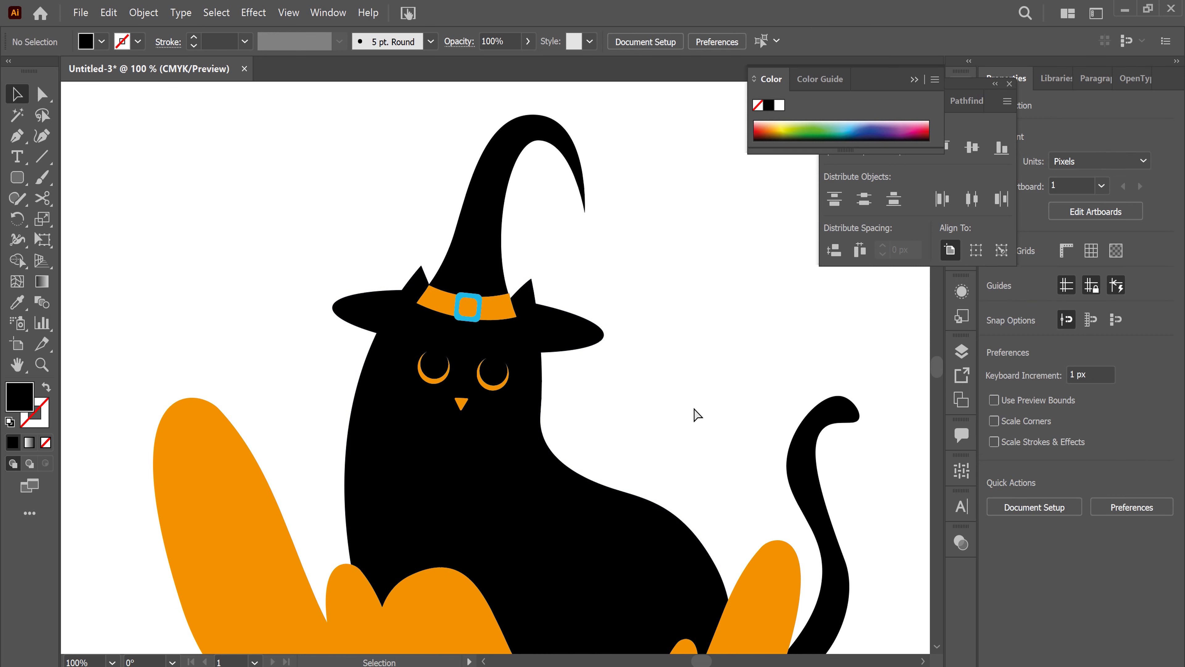
Step: Zoom out and scroll to bring the empty artboard space above the cat into view
key(ctrl+minus)
key(ctrl+minus)
key(ctrl+plus)
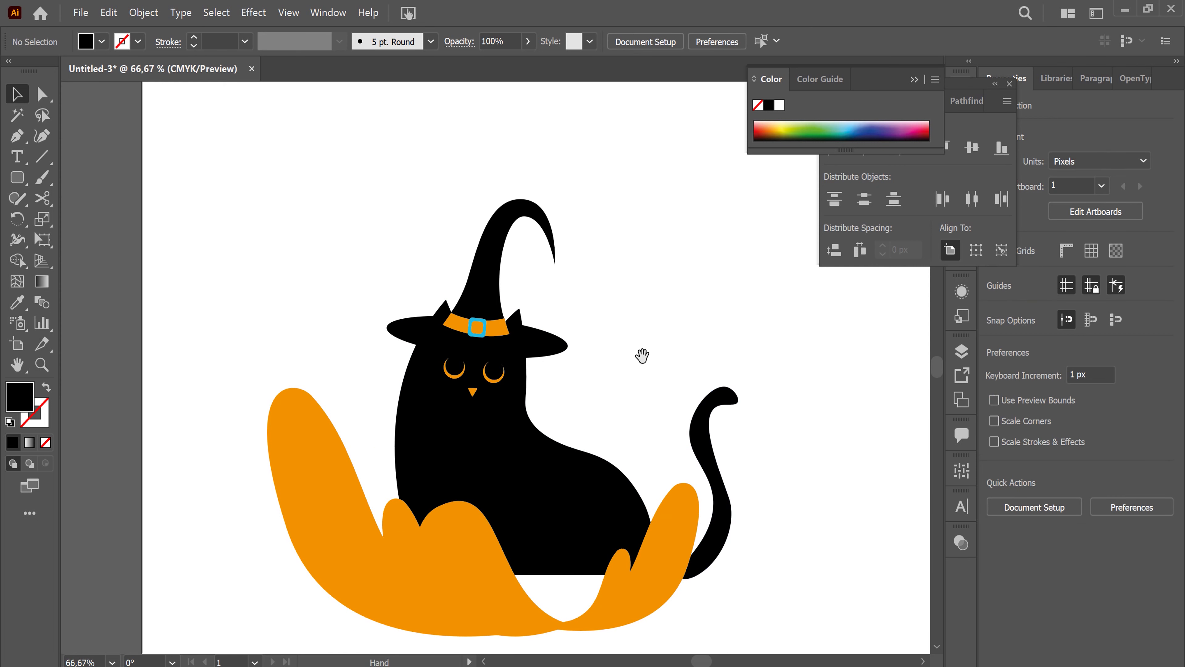
scroll(651, 367, down, 3)
scroll(755, 504, right, 1)
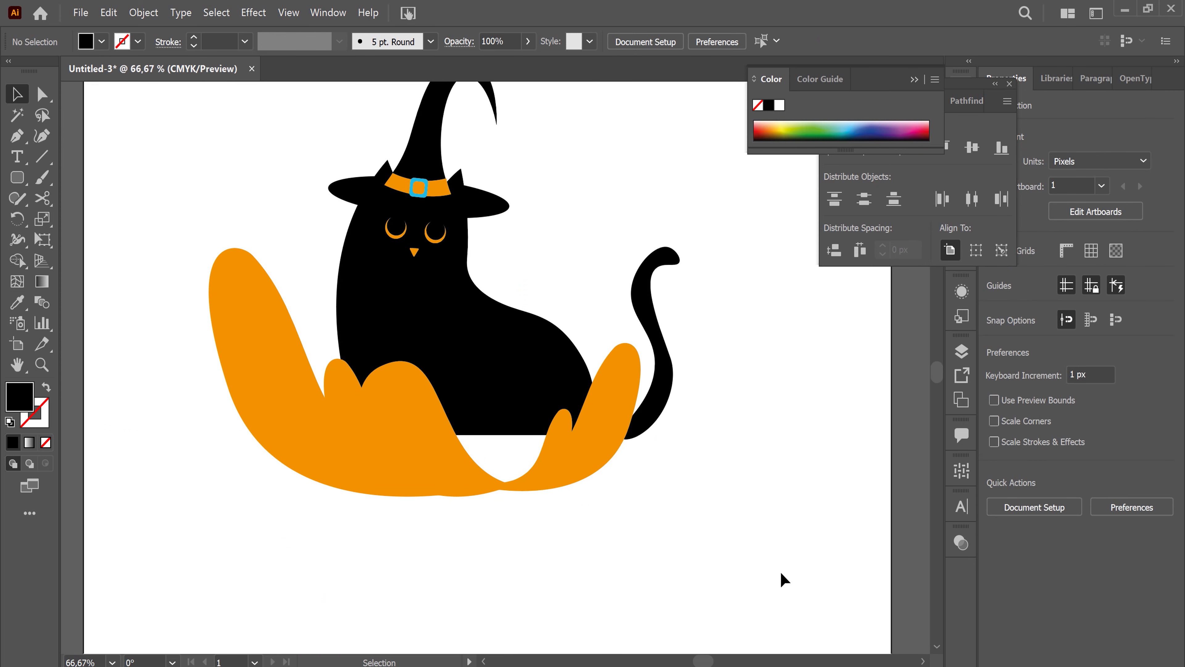
mouse_move(815, 384)
mouse_down()
mouse_move(553, 553)
mouse_move(607, 551)
mouse_up()
Step: Draw the curved main branch stem with the Pen tool as an unfilled black outline
drag(595, 283, 437, 296)
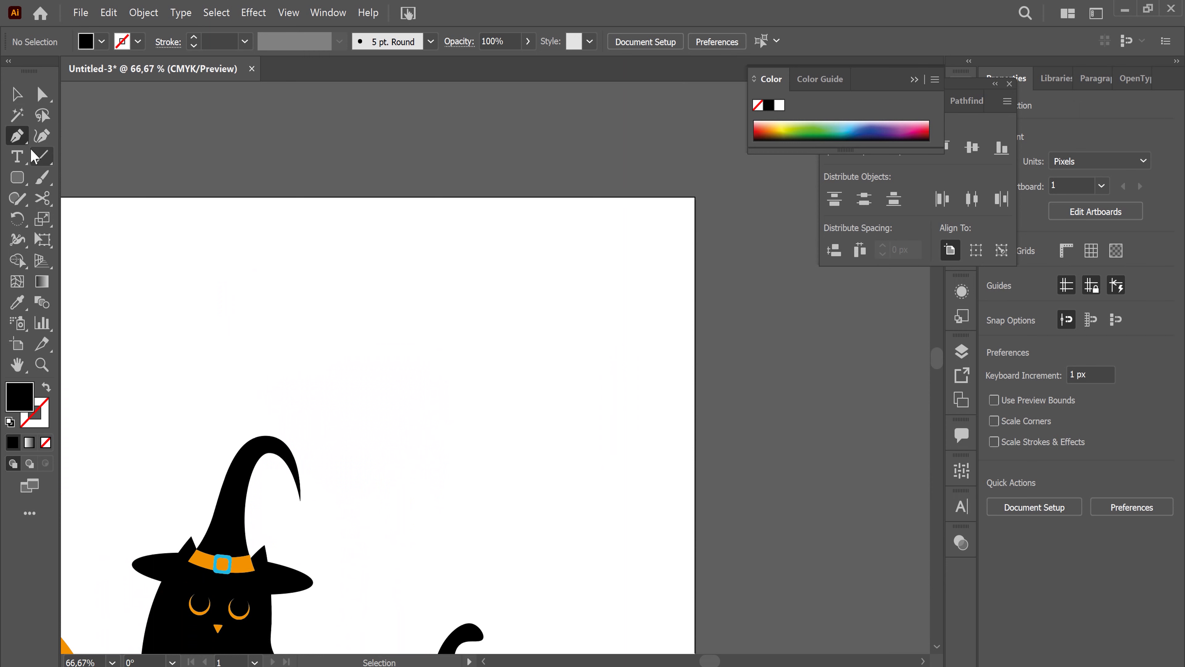
click(17, 136)
click(446, 503)
drag(534, 305, 683, 220)
key(v)
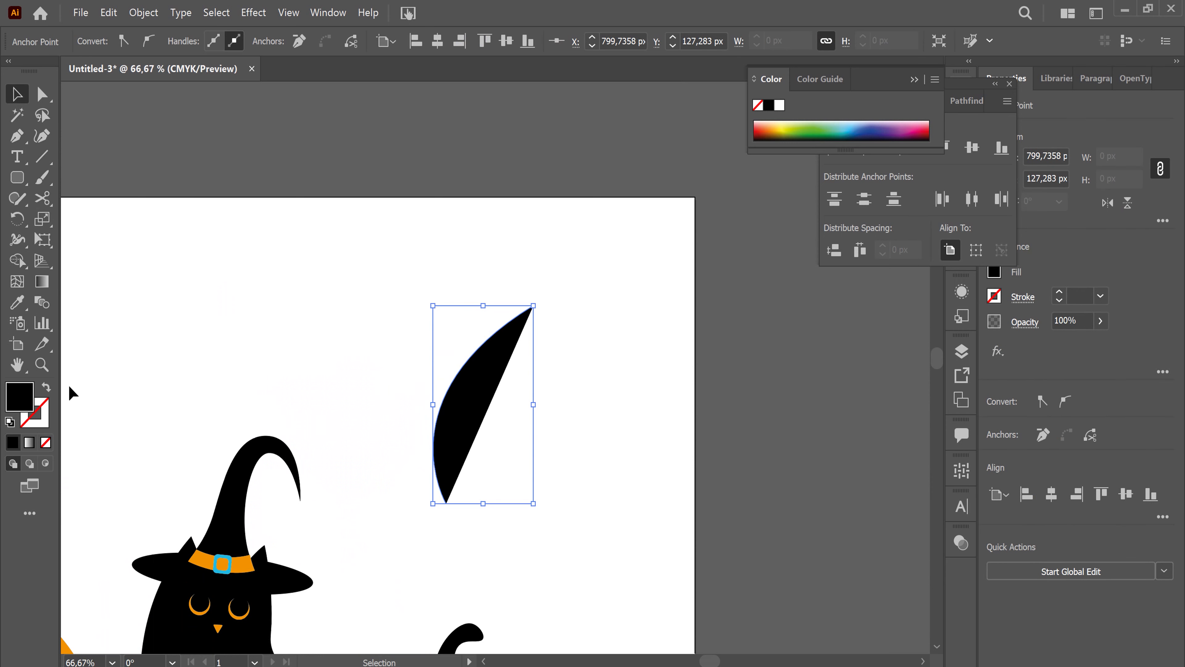
click(45, 387)
click(635, 396)
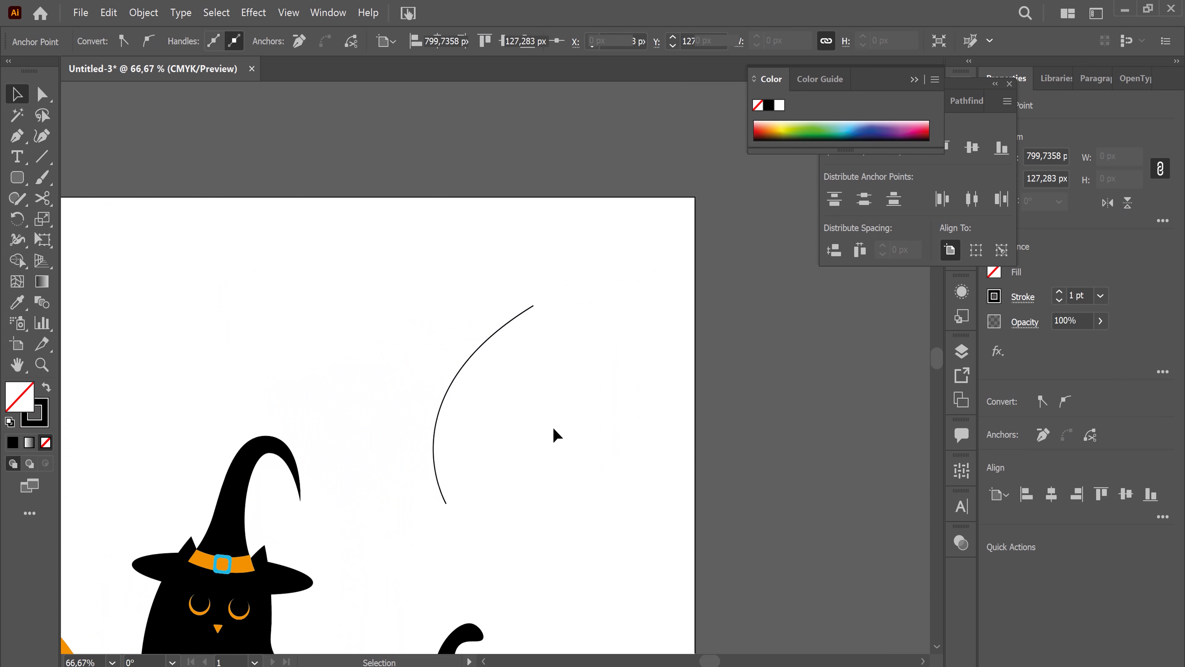
Step: Add a straight side twig rising from the lower part of the stem
click(18, 135)
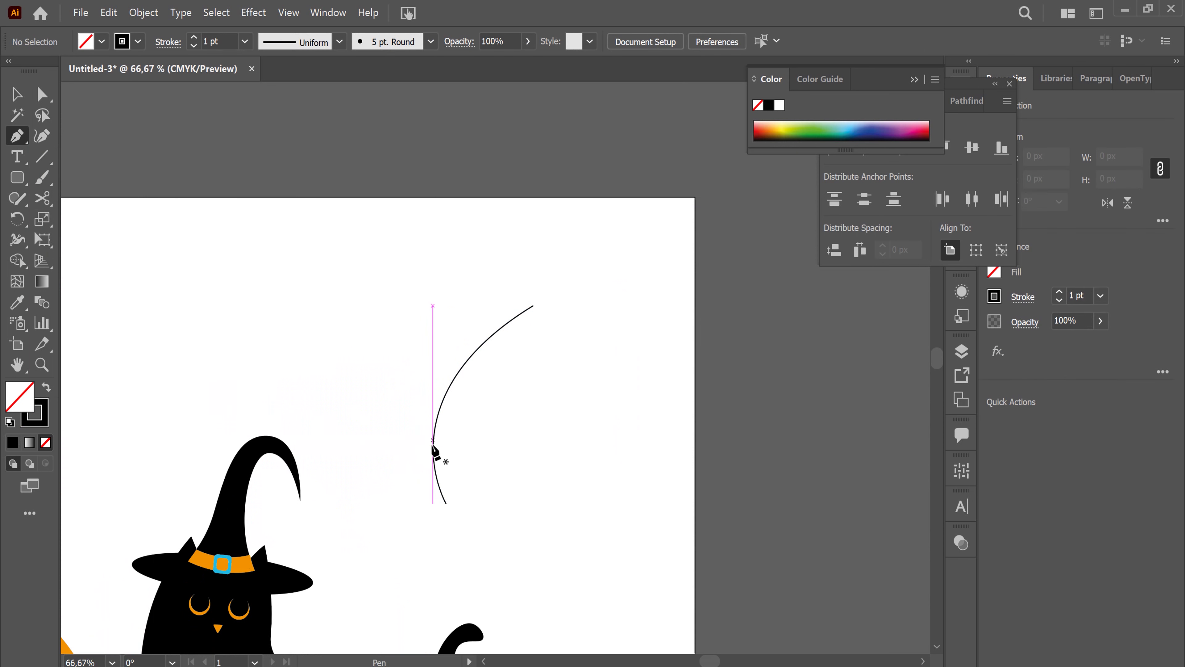
click(434, 435)
click(433, 403)
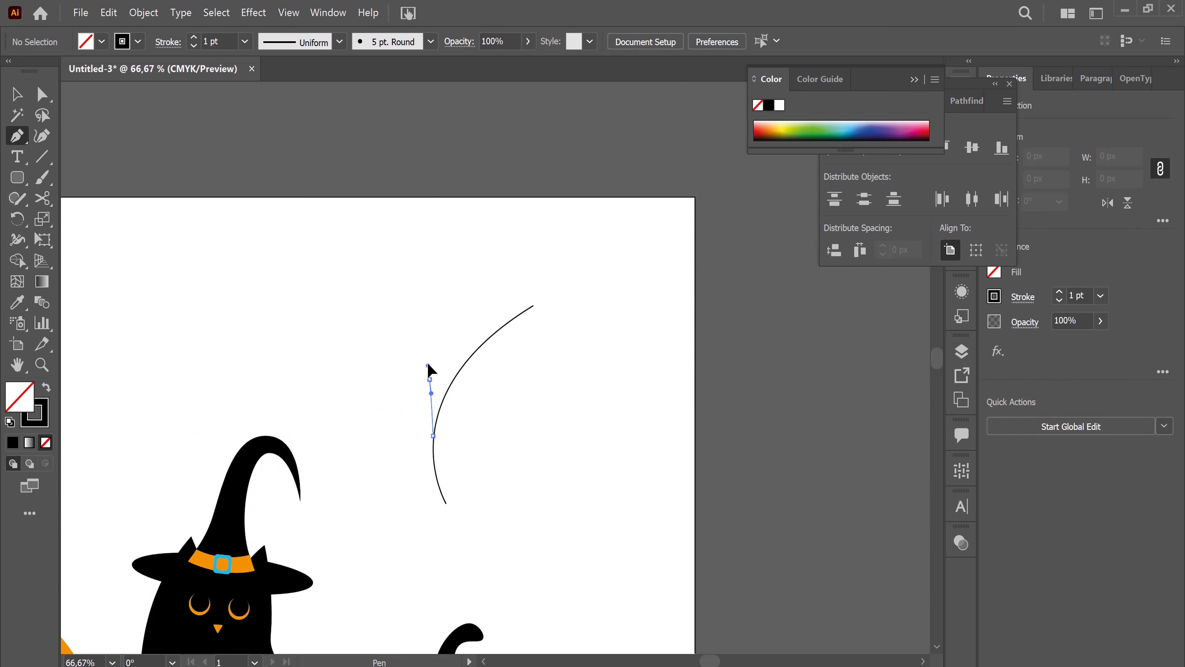
click(429, 379)
click(426, 355)
click(18, 95)
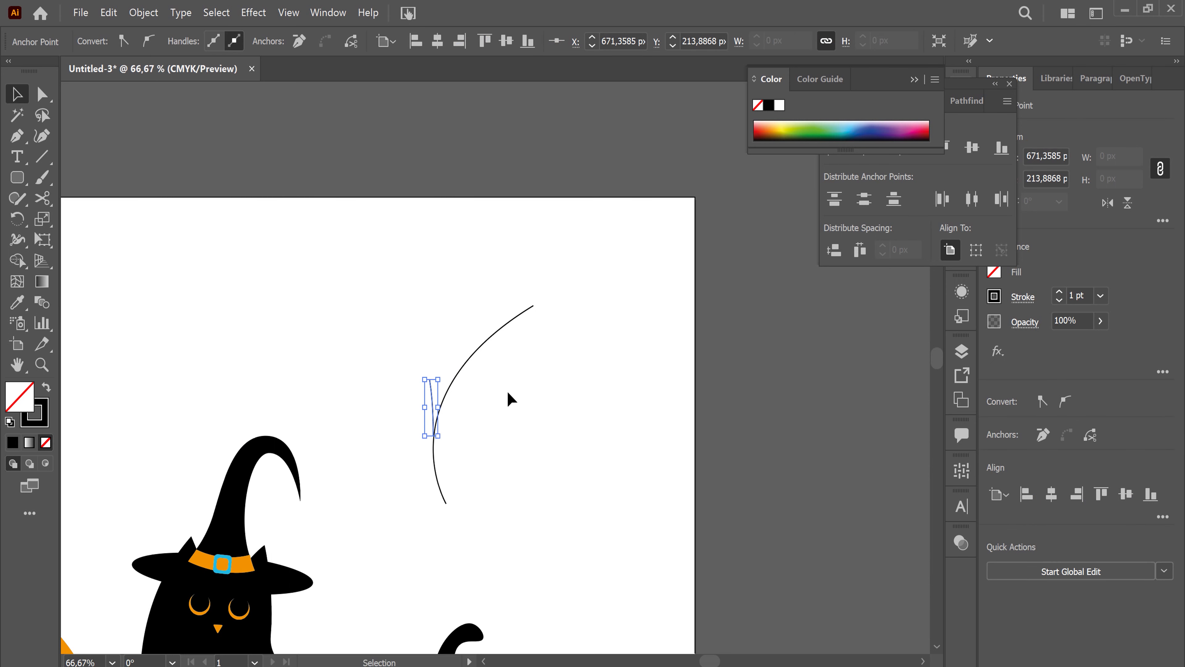
Step: Add a right-curving twig and a short upward twig to the branch
click(18, 135)
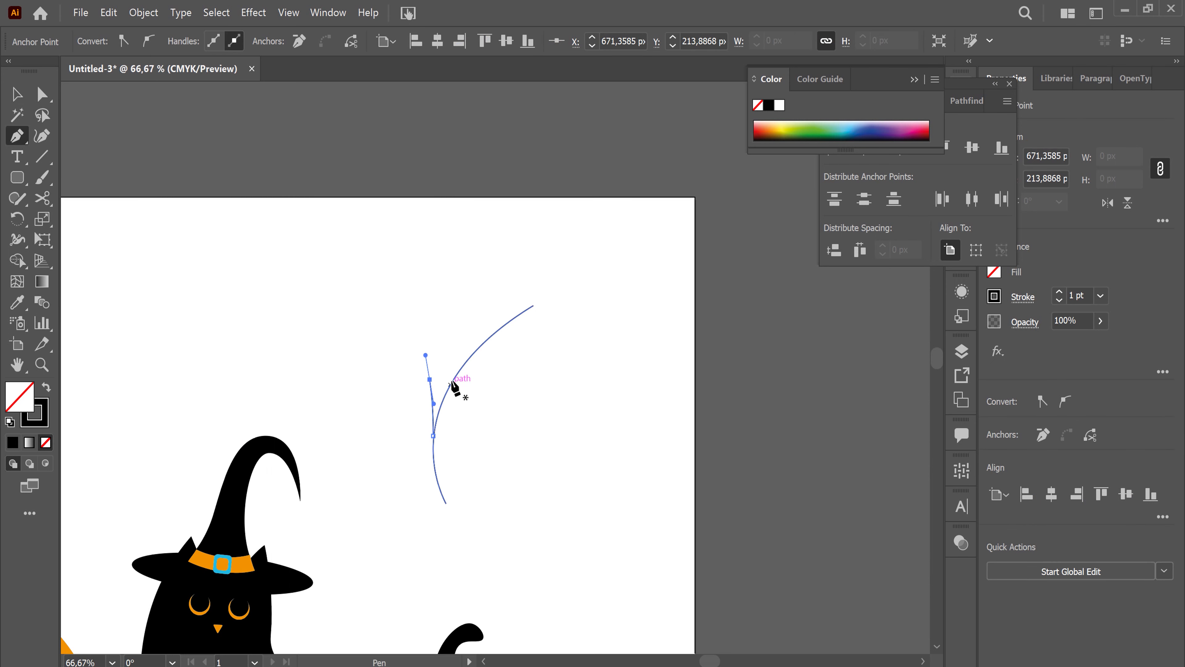
click(453, 379)
drag(502, 356, 528, 354)
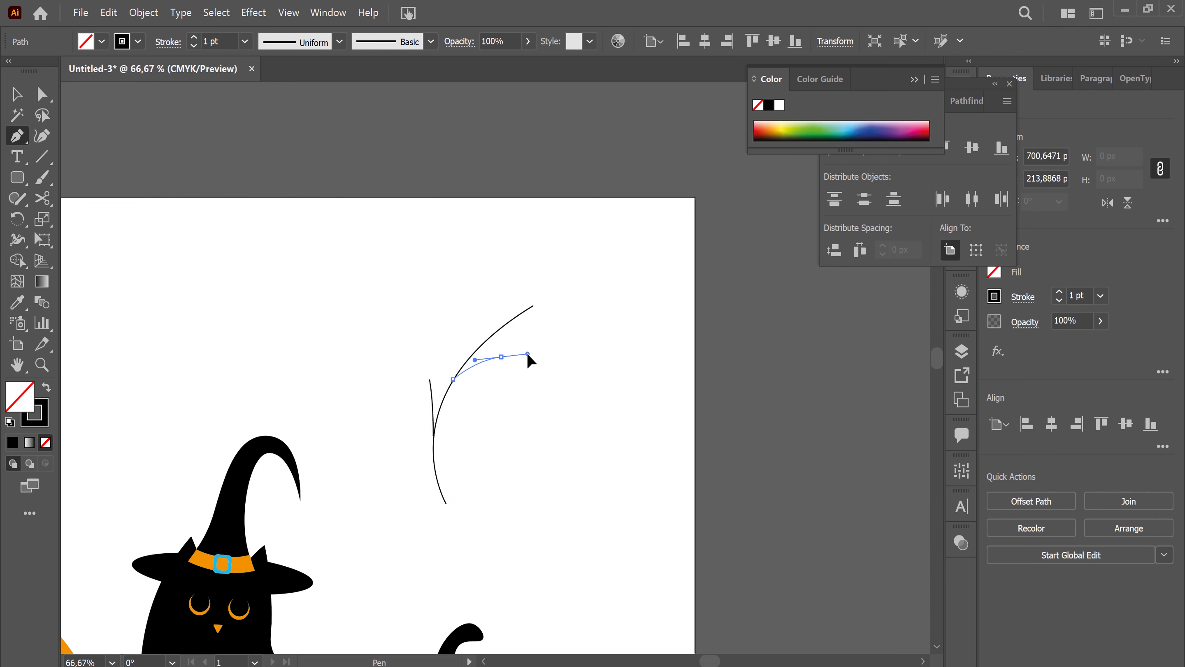
click(18, 94)
click(549, 373)
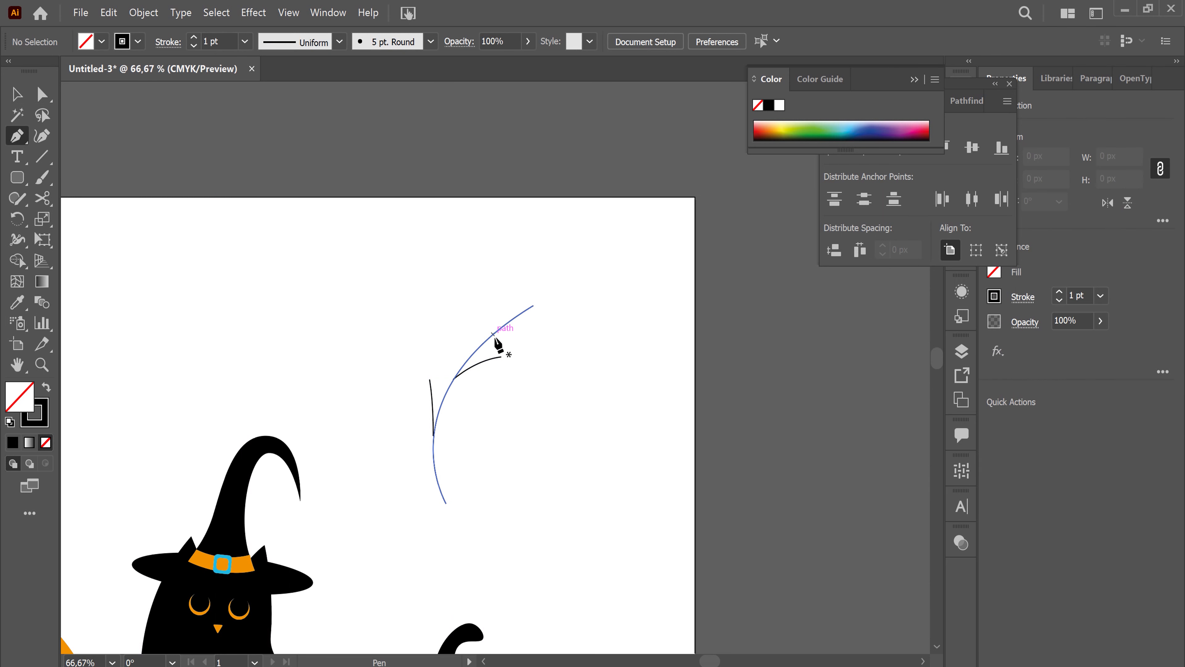
drag(483, 343, 489, 299)
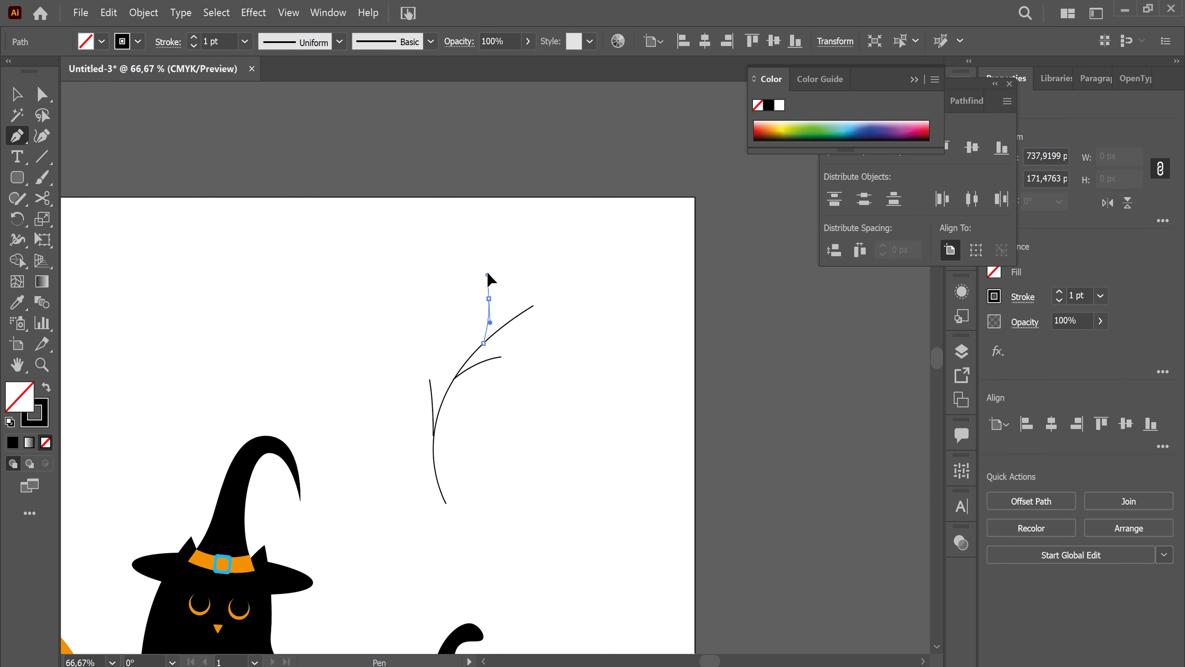
click(18, 94)
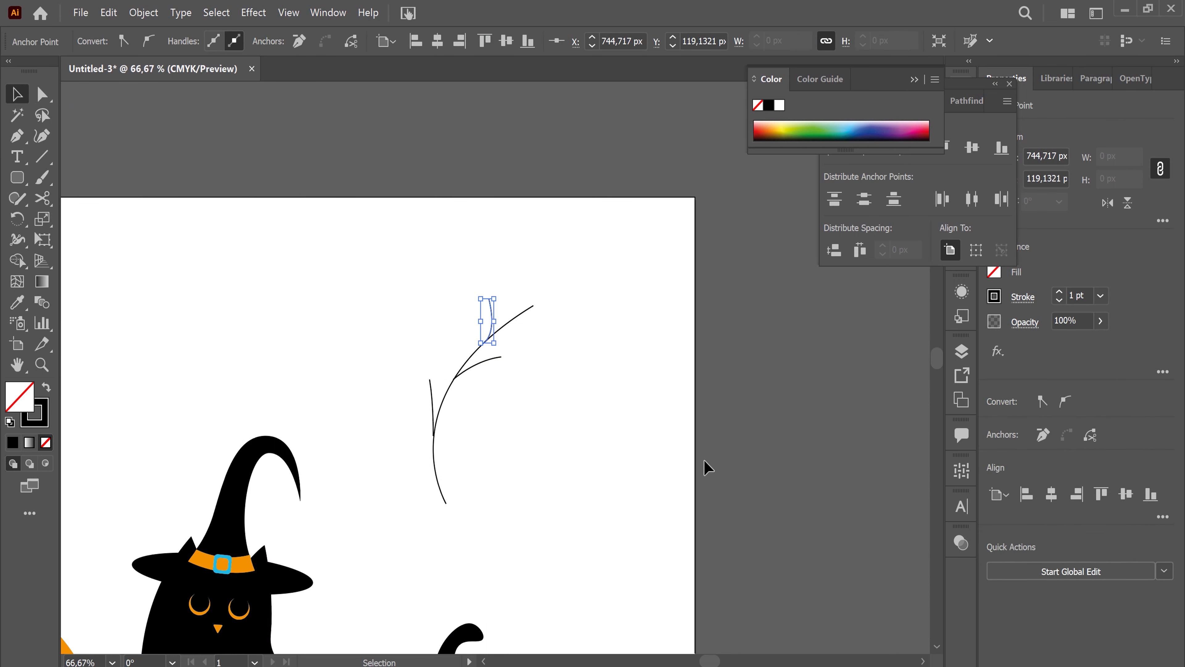
click(575, 441)
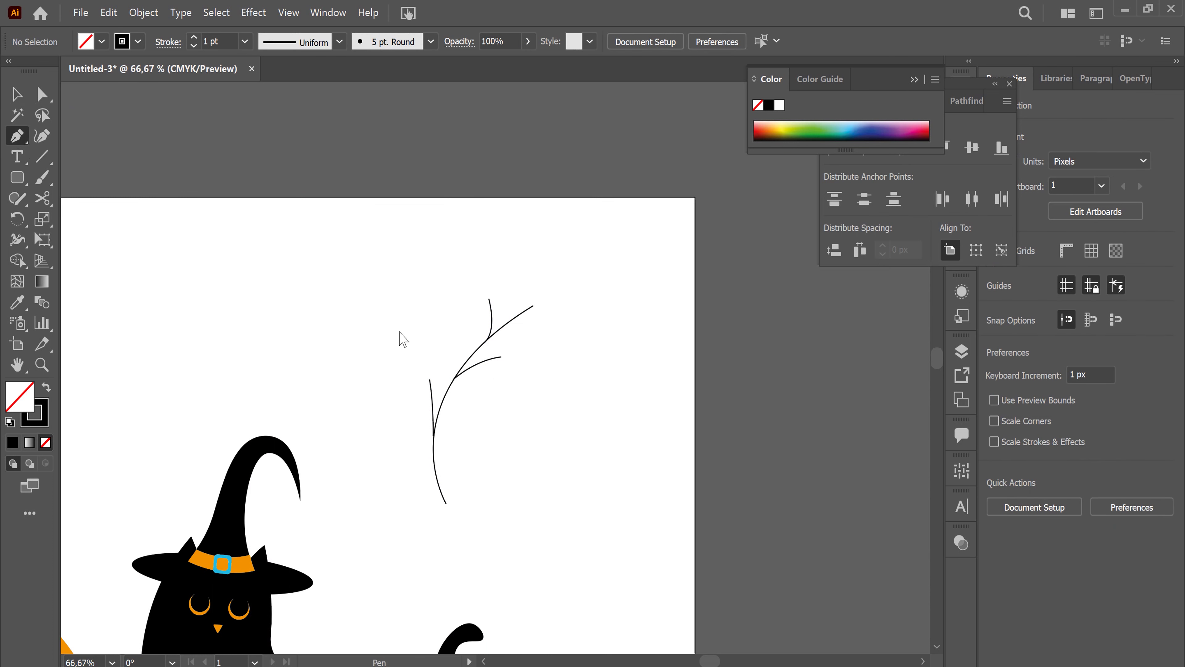
Step: Add a right-curving twig near the branch tip
click(510, 321)
drag(559, 320, 582, 327)
key(v)
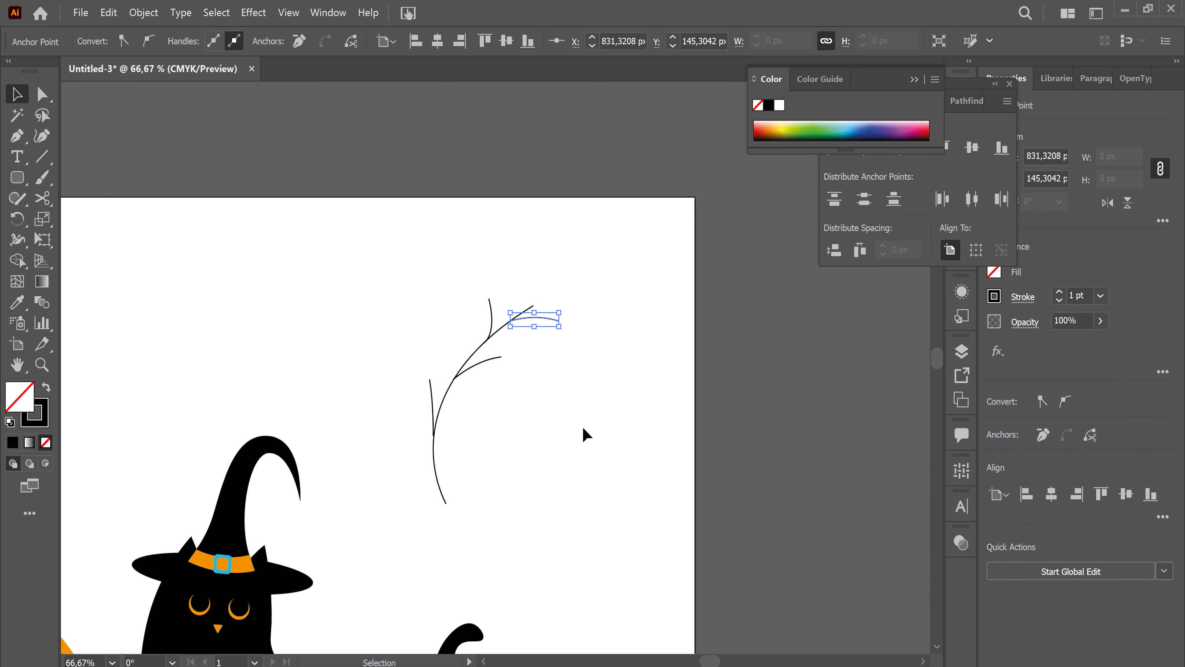
click(616, 460)
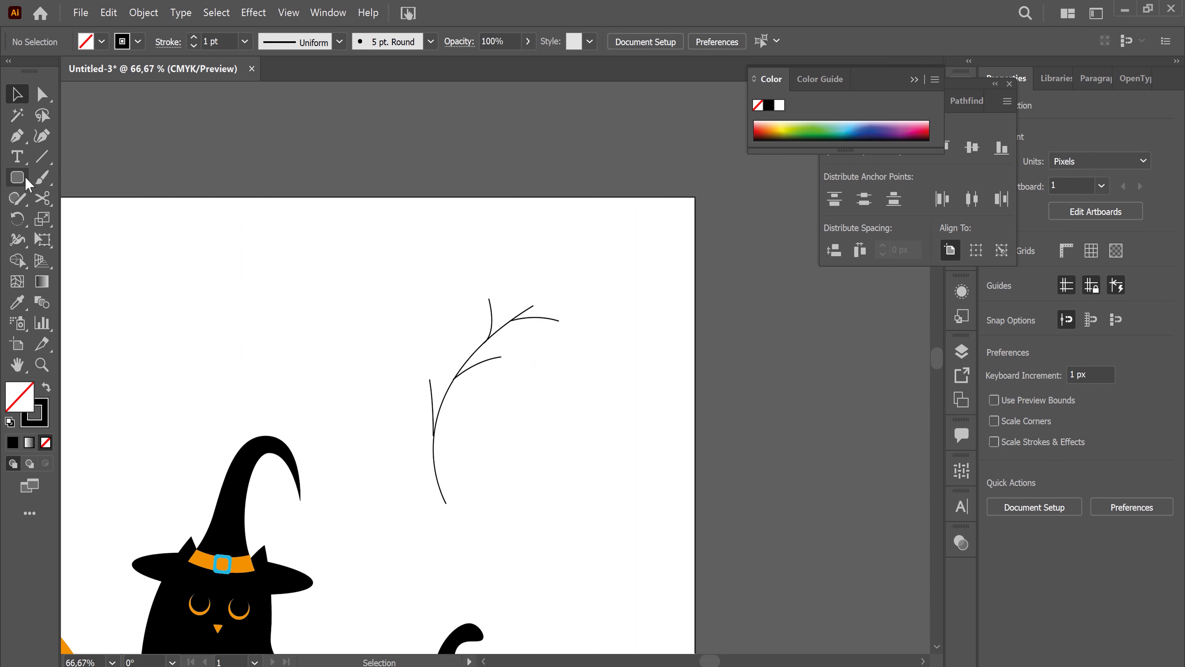
key(ctrl+plus)
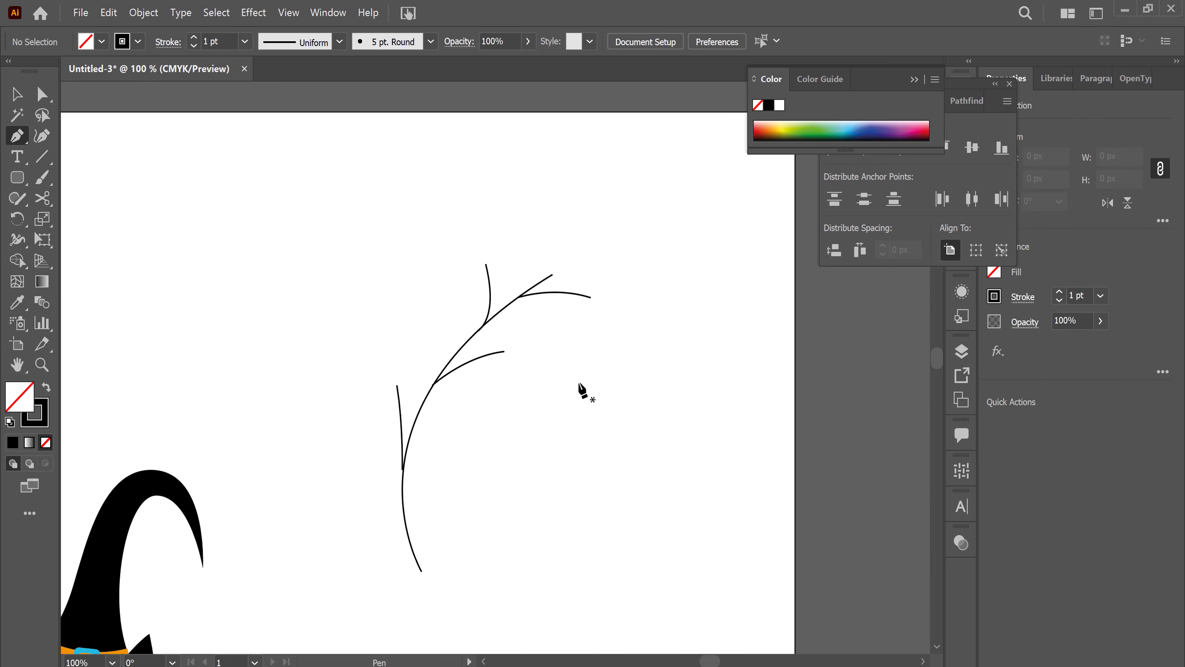
key(ctrl+plus)
key(ctrl+plus)
Step: Sketch a pointed leaf outline on the short stem, then delete it
drag(518, 453, 615, 370)
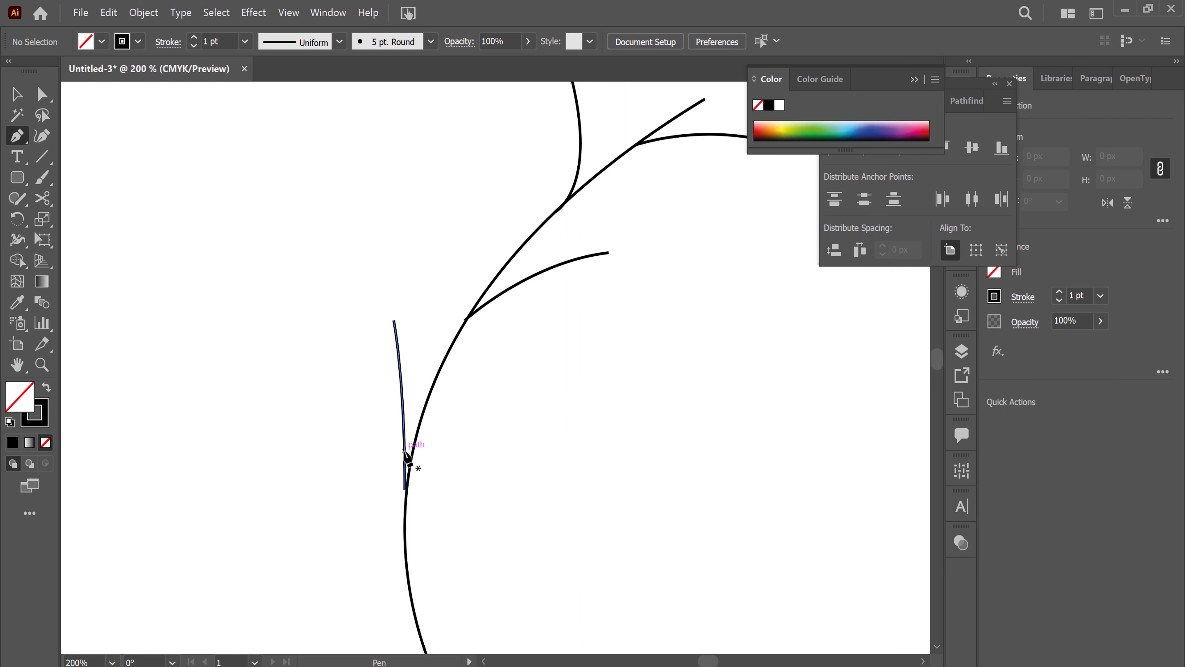
click(404, 452)
mouse_move(327, 405)
mouse_down()
mouse_move(349, 339)
mouse_move(323, 323)
mouse_move(334, 325)
mouse_move(330, 366)
mouse_up()
drag(344, 245, 310, 212)
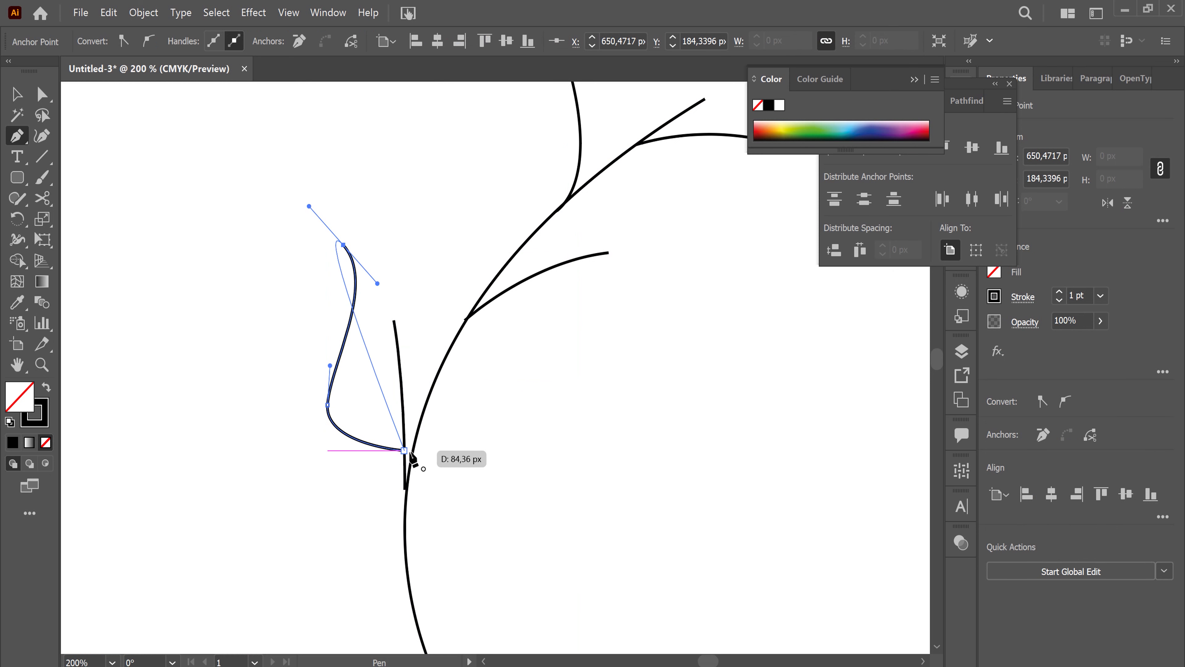
drag(405, 452, 331, 607)
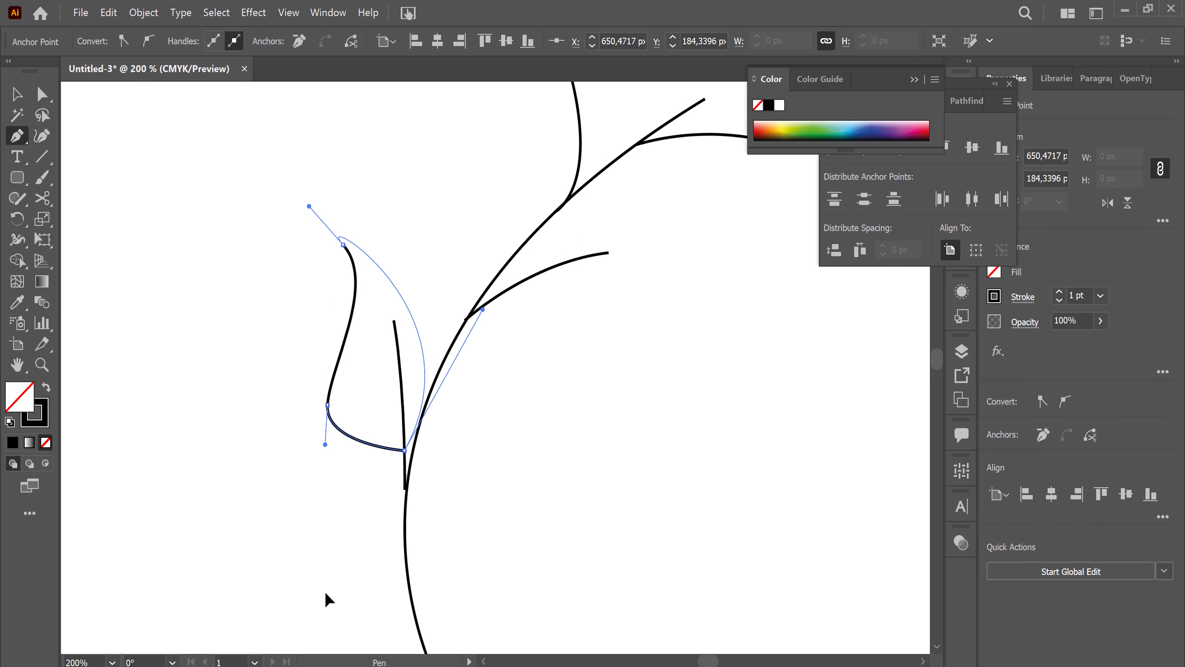
click(17, 93)
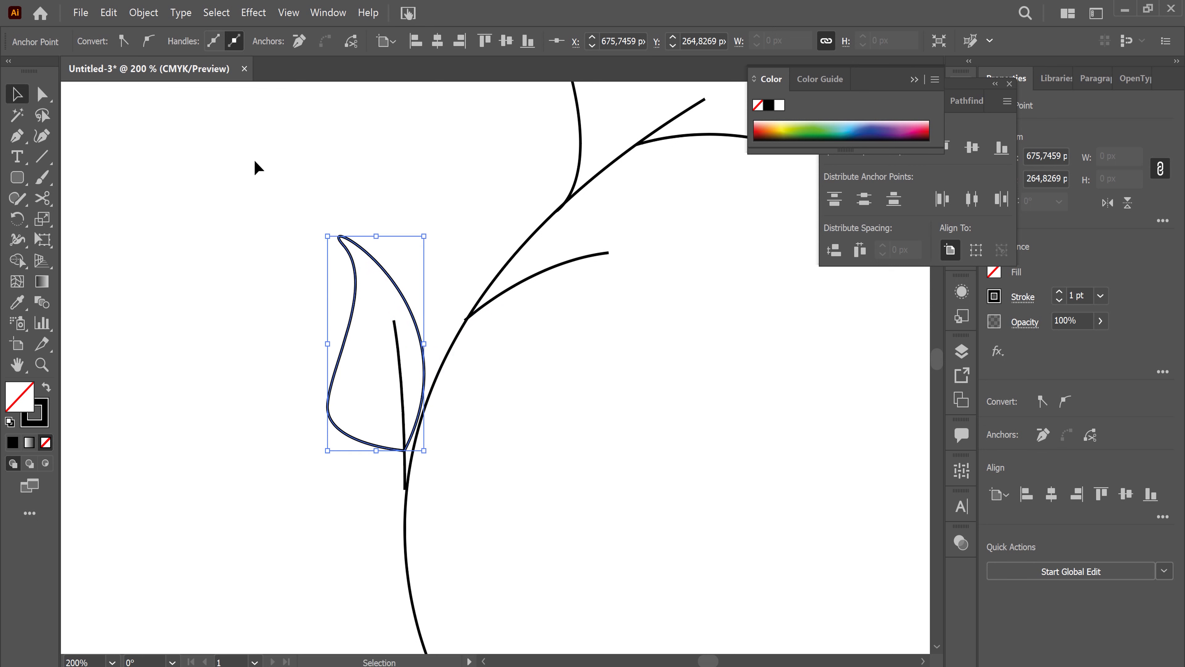
click(457, 211)
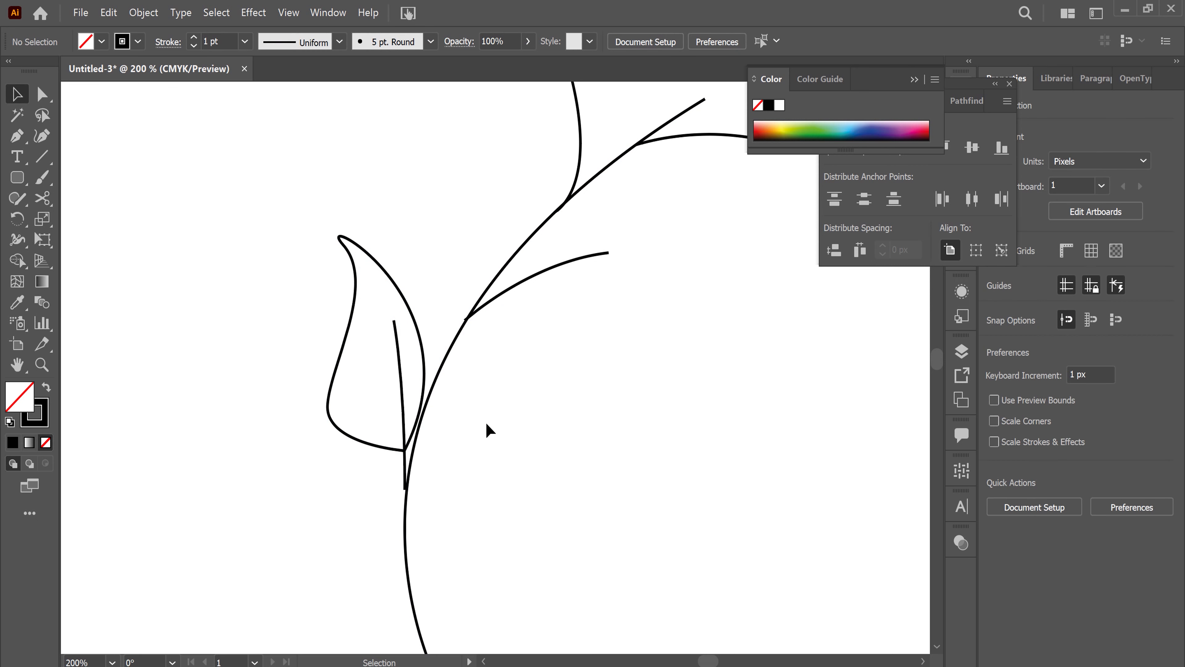
click(423, 343)
key(Delete)
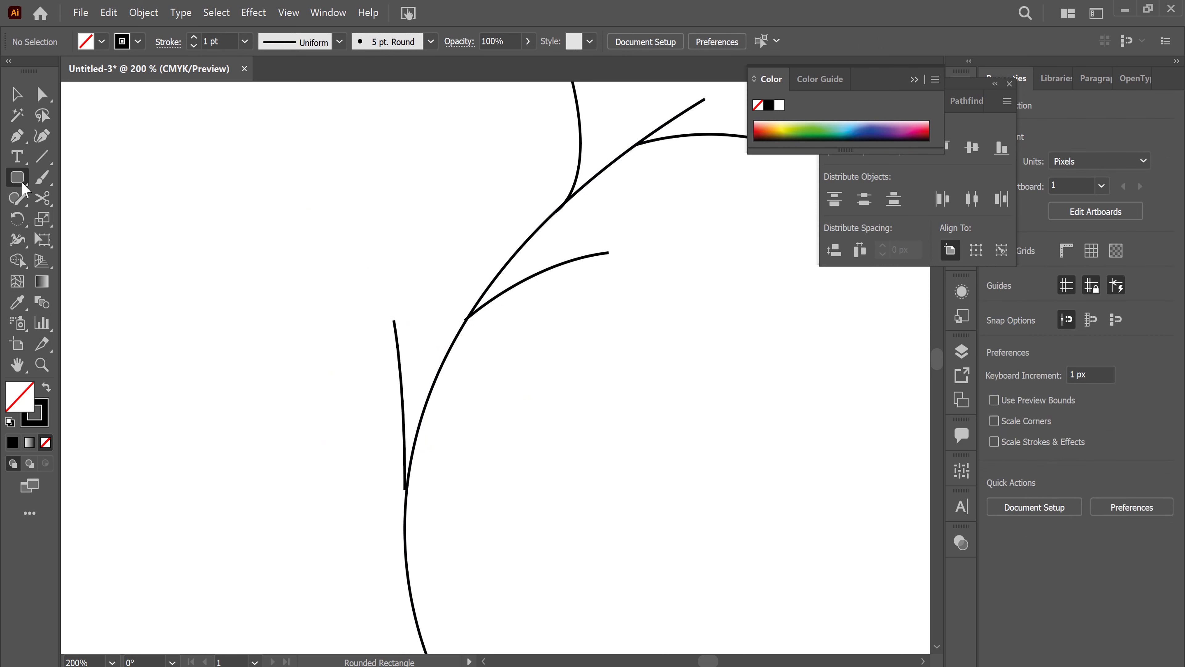
Step: Draw a tall ellipse and tilt it onto the short stem as a new leaf
click(25, 189)
click(93, 218)
drag(228, 139, 297, 332)
key(v)
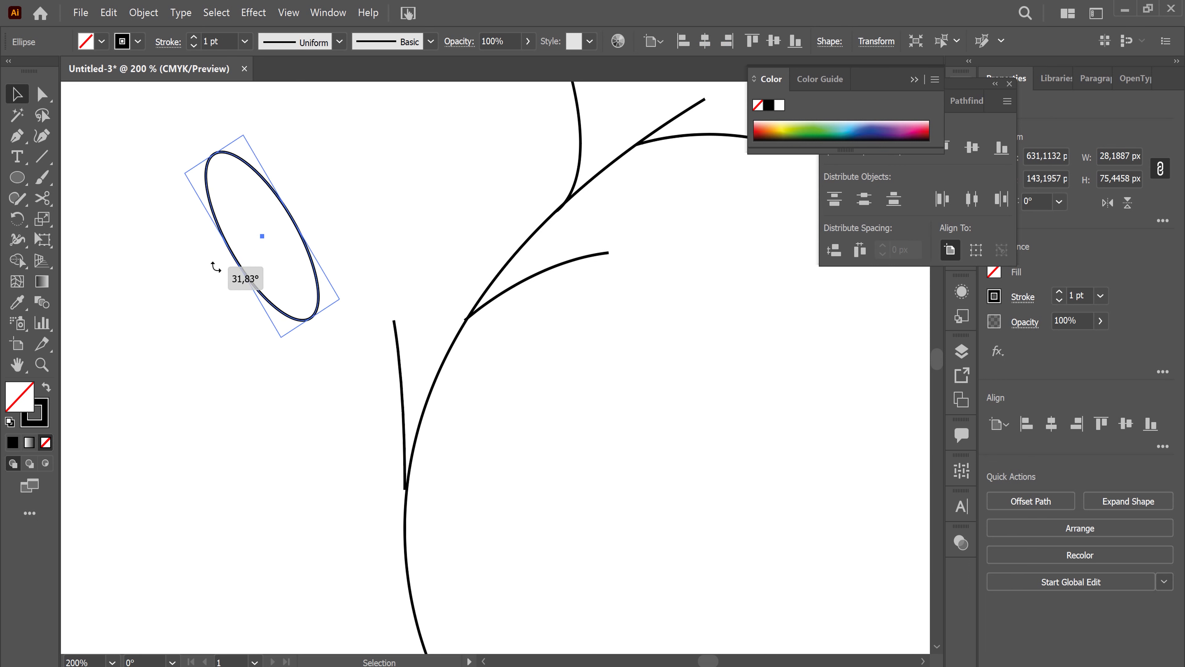
mouse_move(219, 233)
mouse_down()
mouse_move(223, 246)
mouse_move(392, 315)
mouse_move(416, 306)
mouse_up()
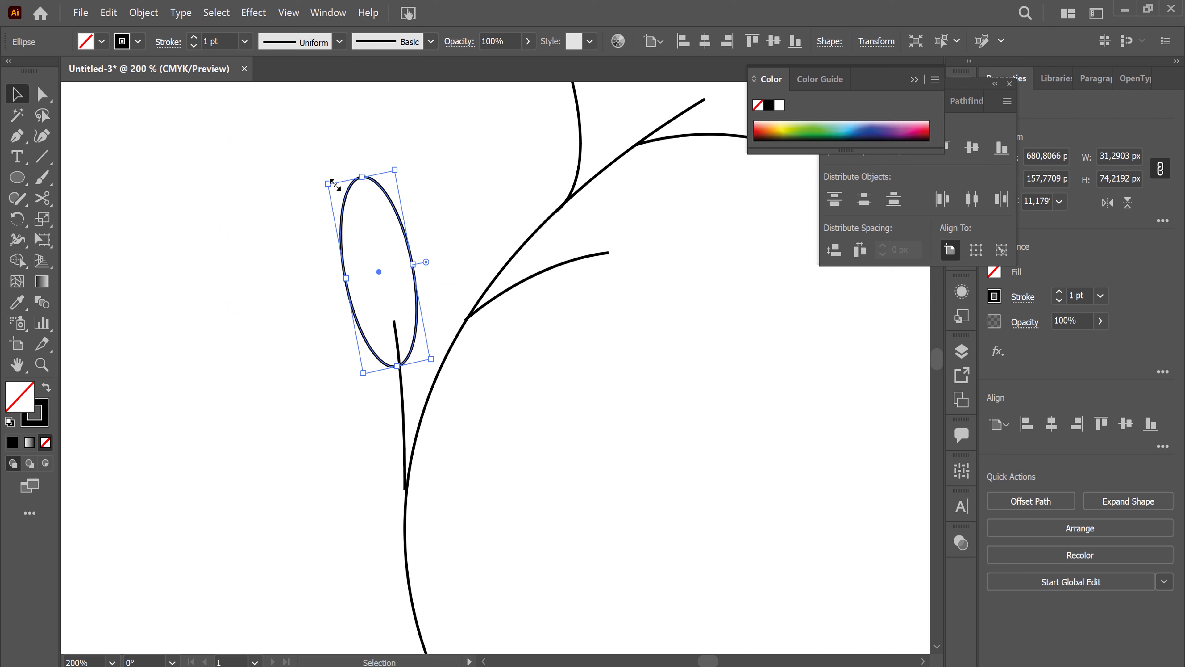
Step: Convert the ellipse's top anchor to a sharp corner and tilt the leaf slightly
key(a)
click(361, 176)
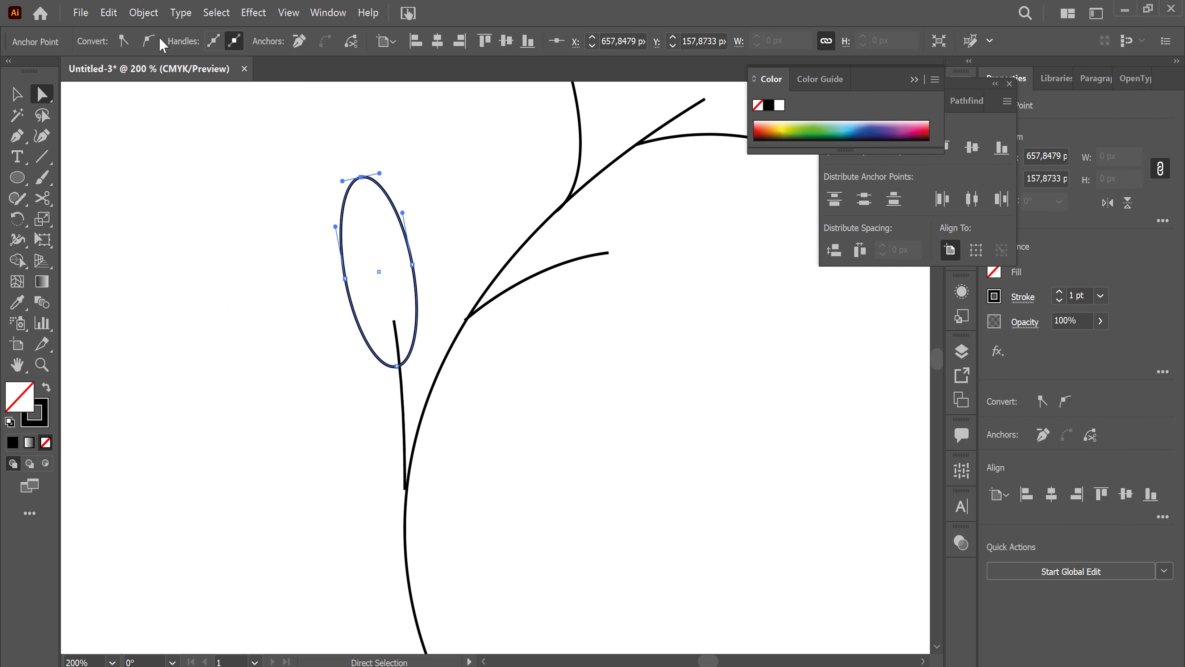
click(123, 41)
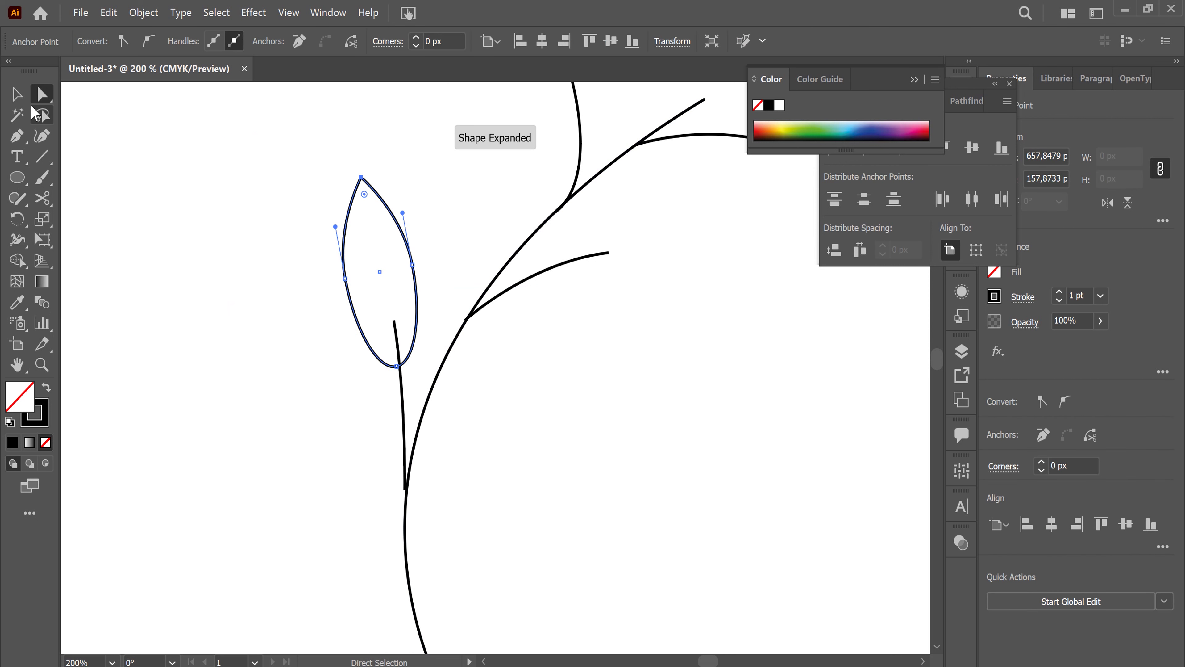
key(v)
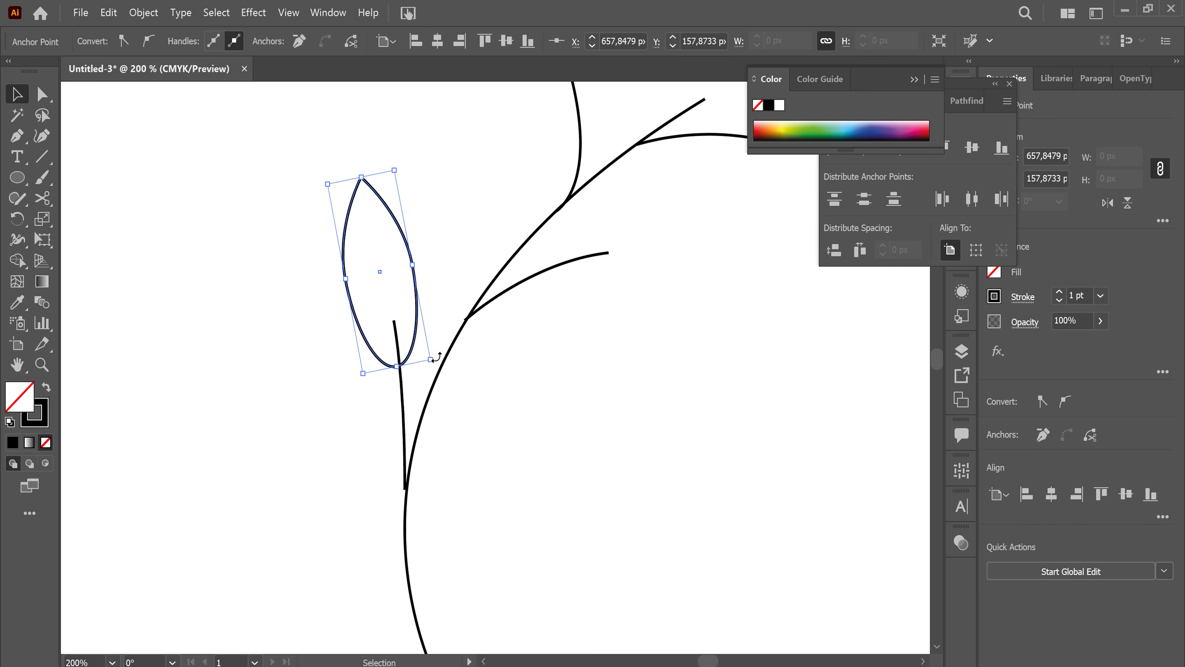
drag(437, 350, 439, 349)
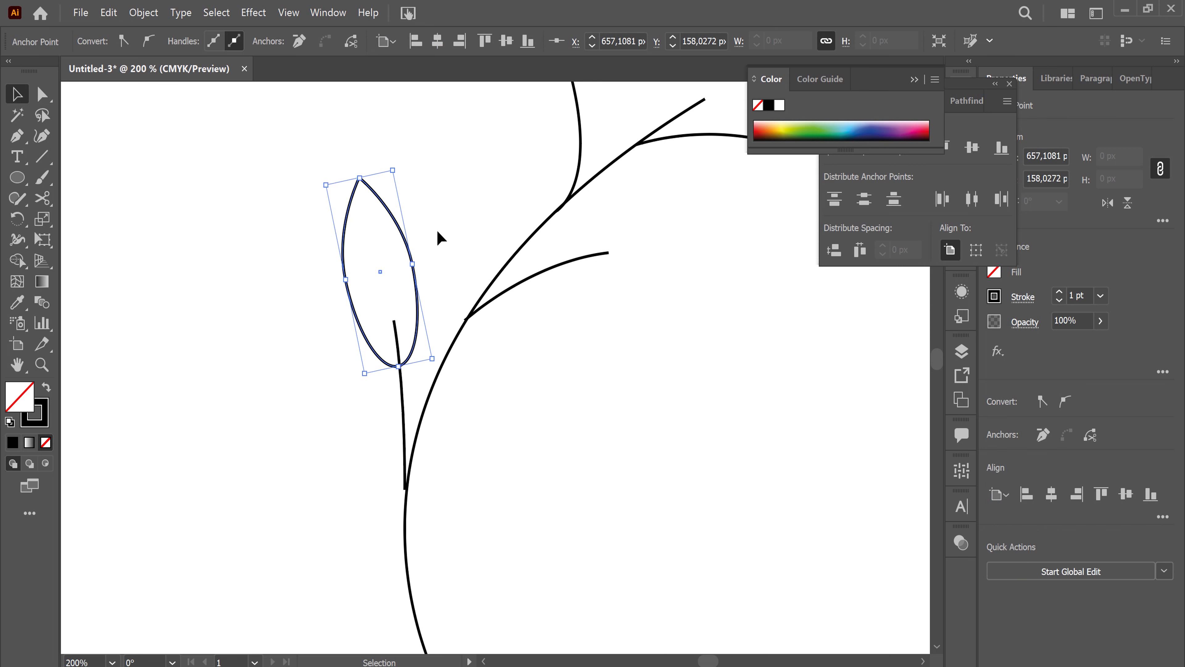
click(447, 312)
Step: Duplicate the pointed leaf onto the middle stem
drag(459, 255, 333, 313)
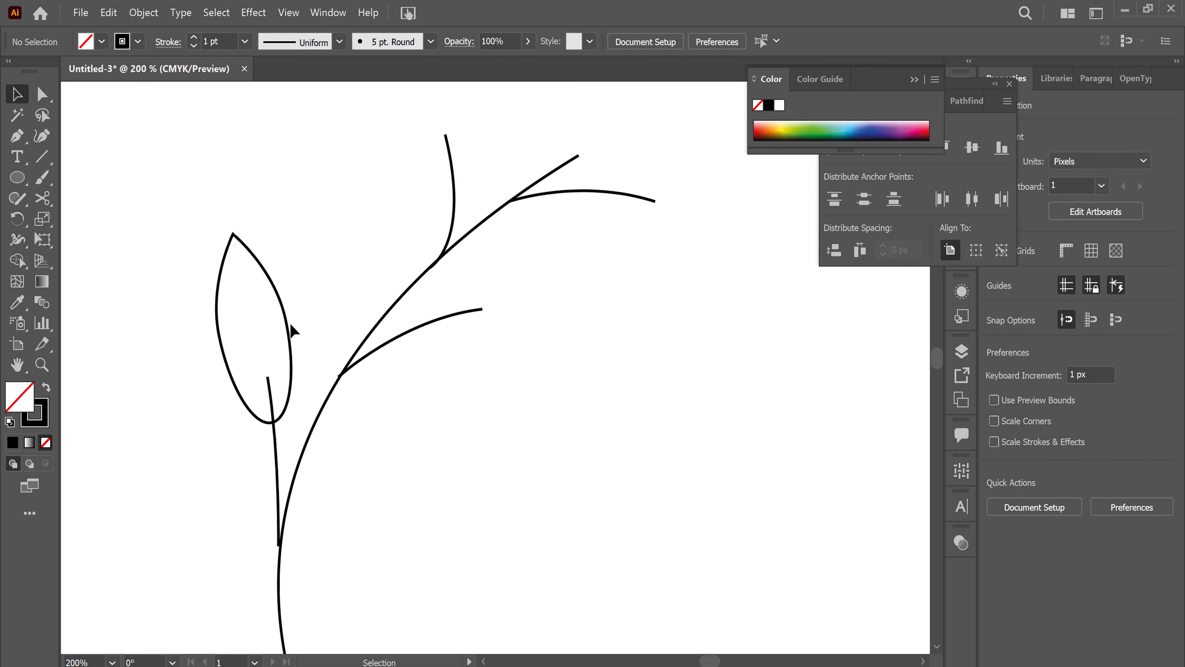
click(290, 331)
mouse_move(291, 349)
mouse_down()
mouse_move(614, 381)
mouse_move(555, 450)
mouse_up()
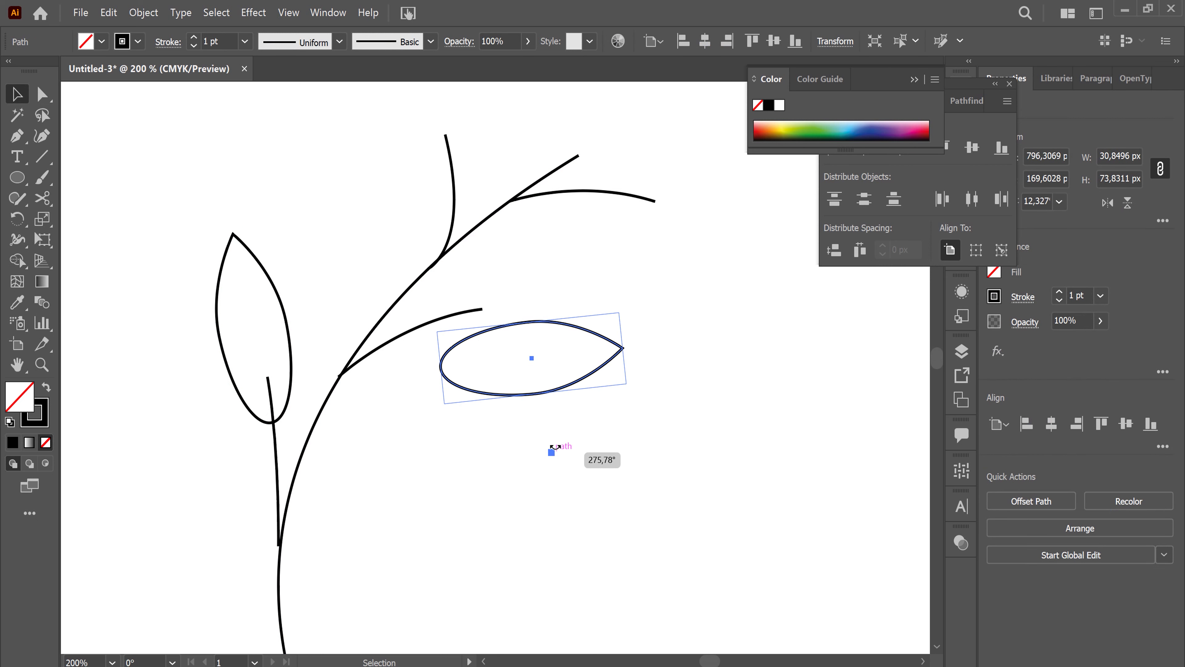
drag(481, 390, 482, 345)
click(585, 348)
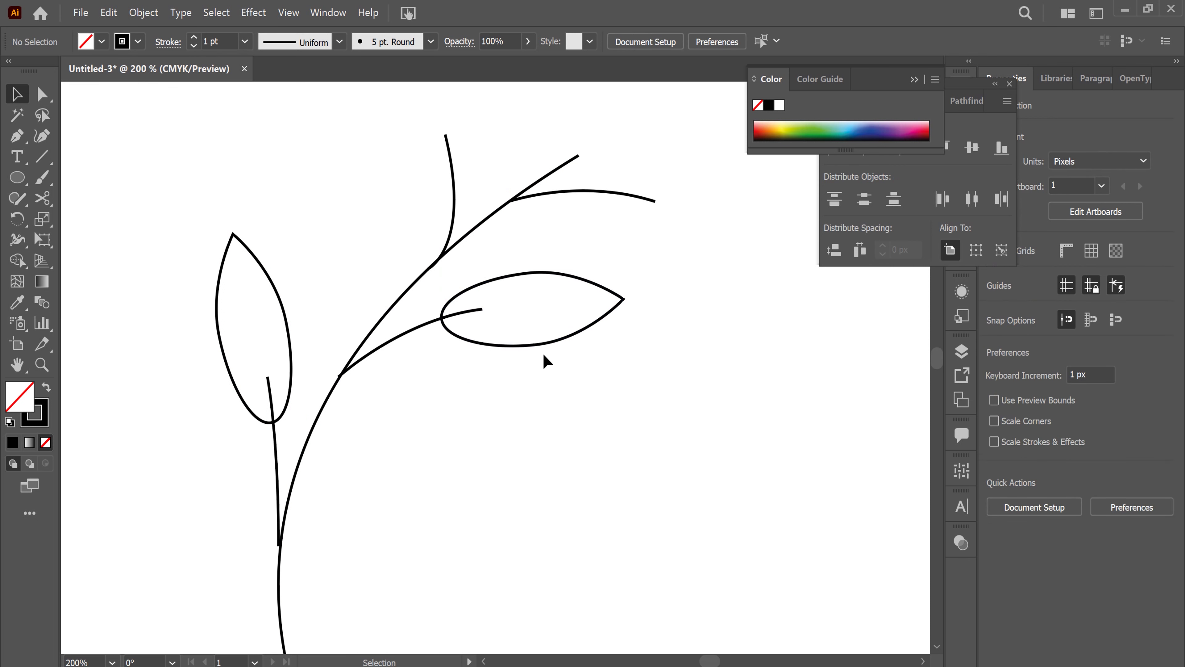
Step: Copy a leaf upright onto the top of the upper stem, angled along it
click(548, 346)
drag(552, 351, 410, 207)
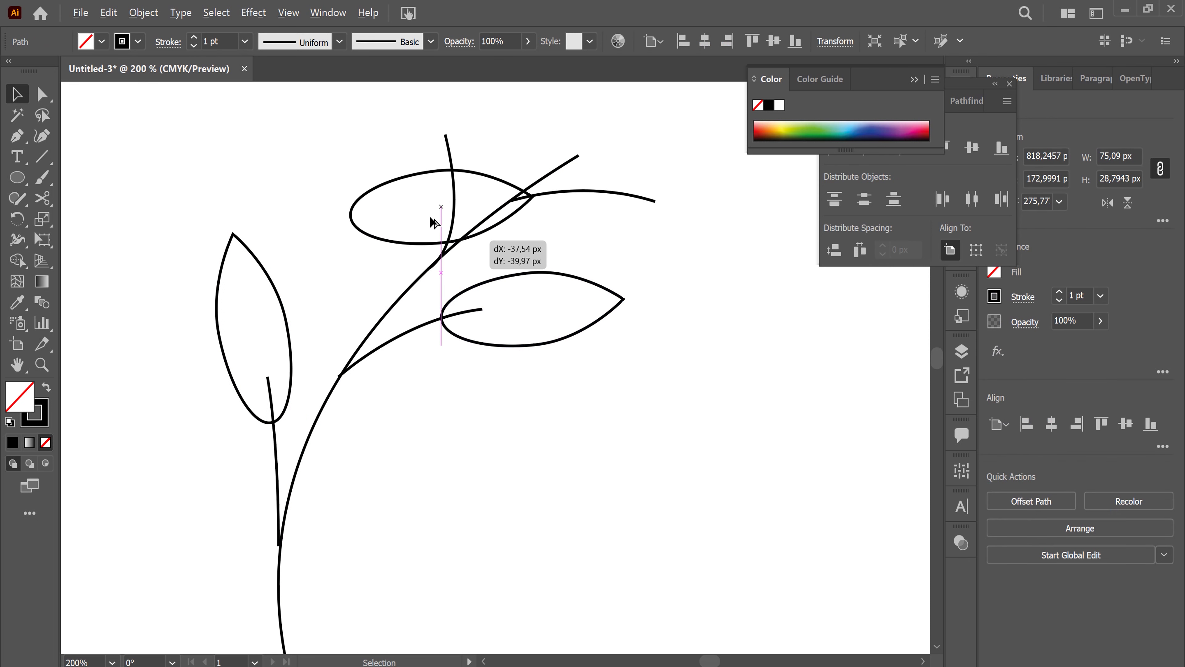
drag(496, 158, 352, 106)
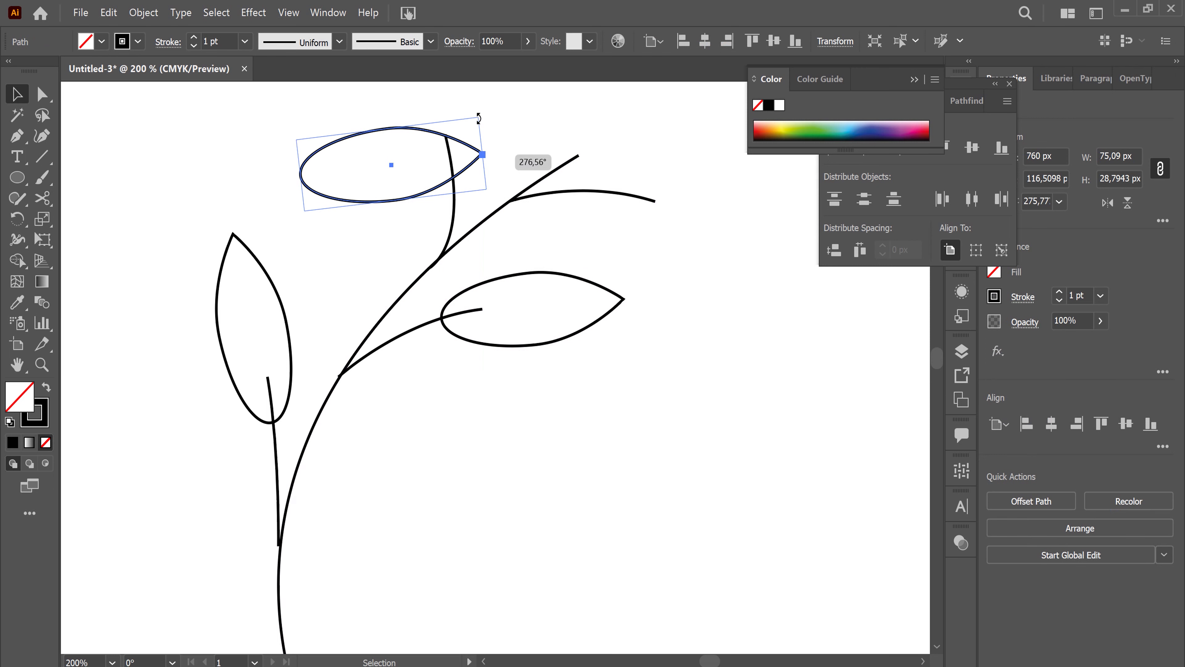
drag(415, 194, 447, 141)
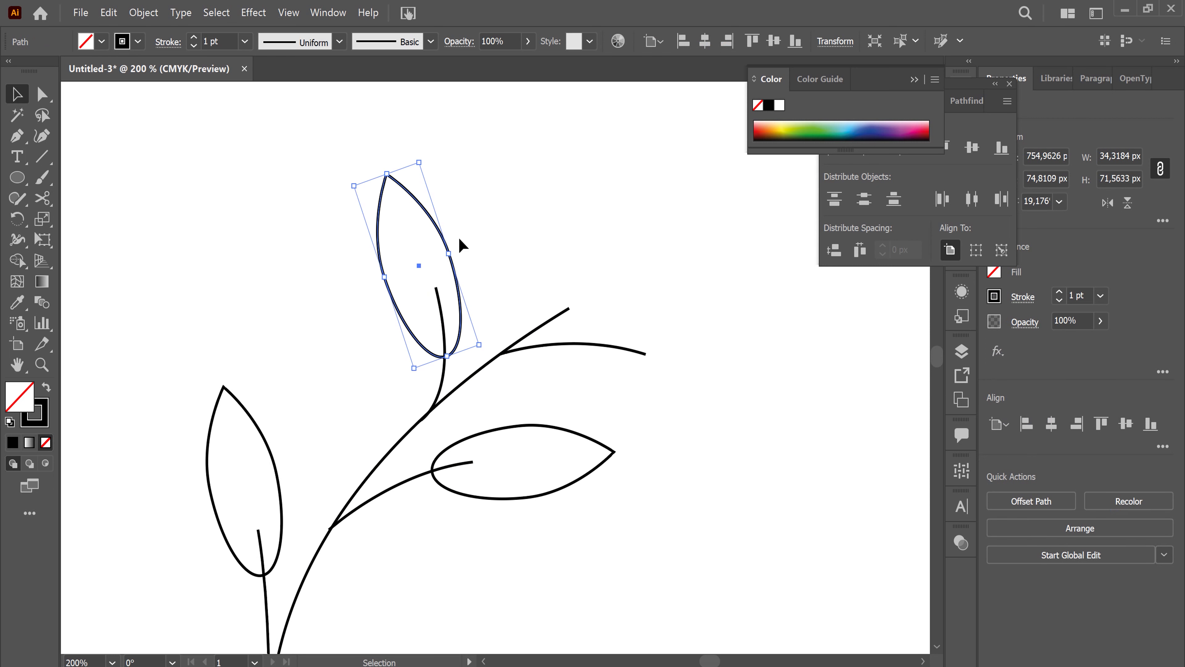
drag(456, 251, 472, 248)
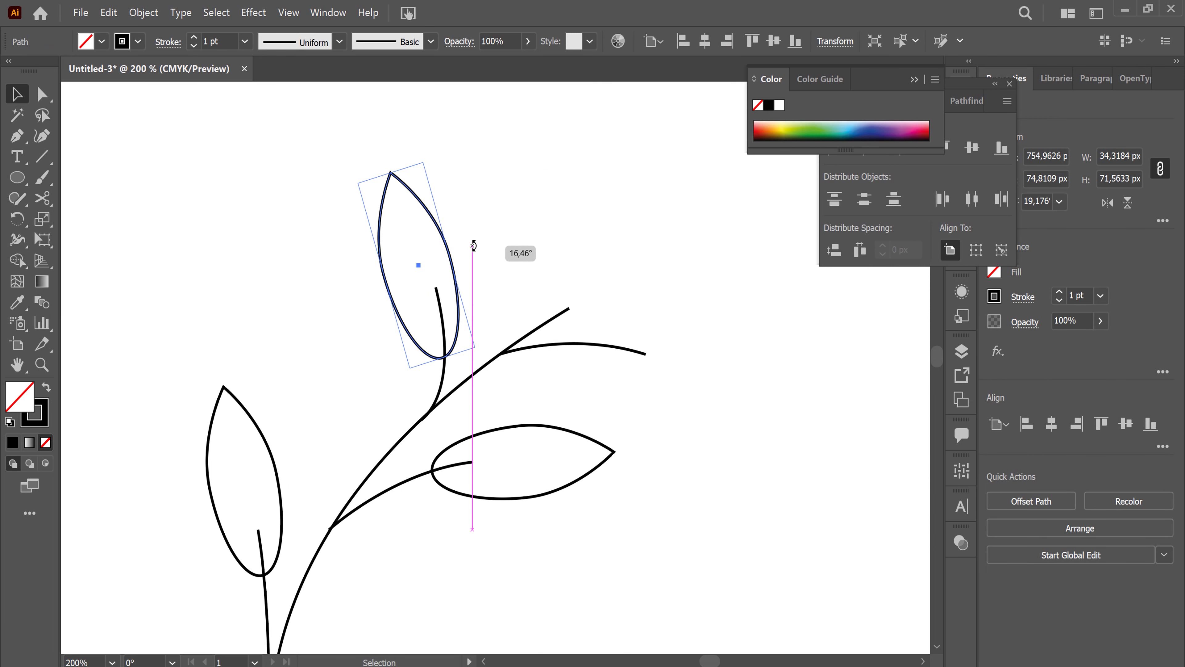
click(522, 233)
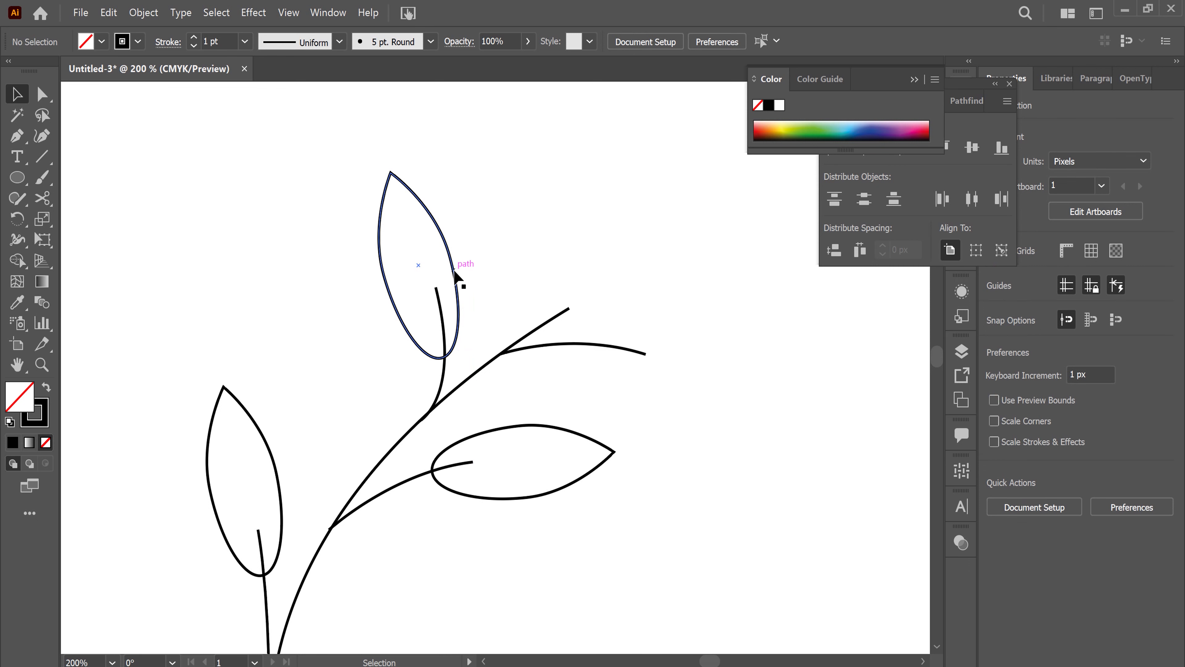
Step: Copy the top leaf nearly horizontal onto the right stem's tip
drag(455, 275, 731, 265)
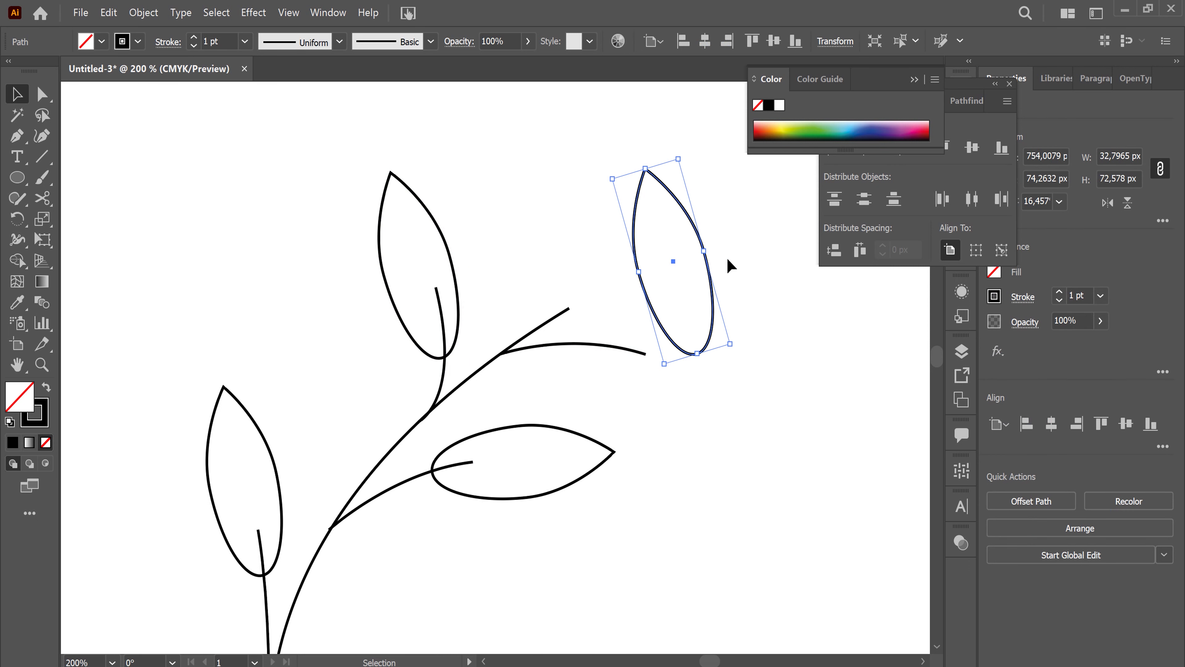
mouse_move(714, 241)
mouse_down()
mouse_move(671, 305)
mouse_move(706, 413)
mouse_up()
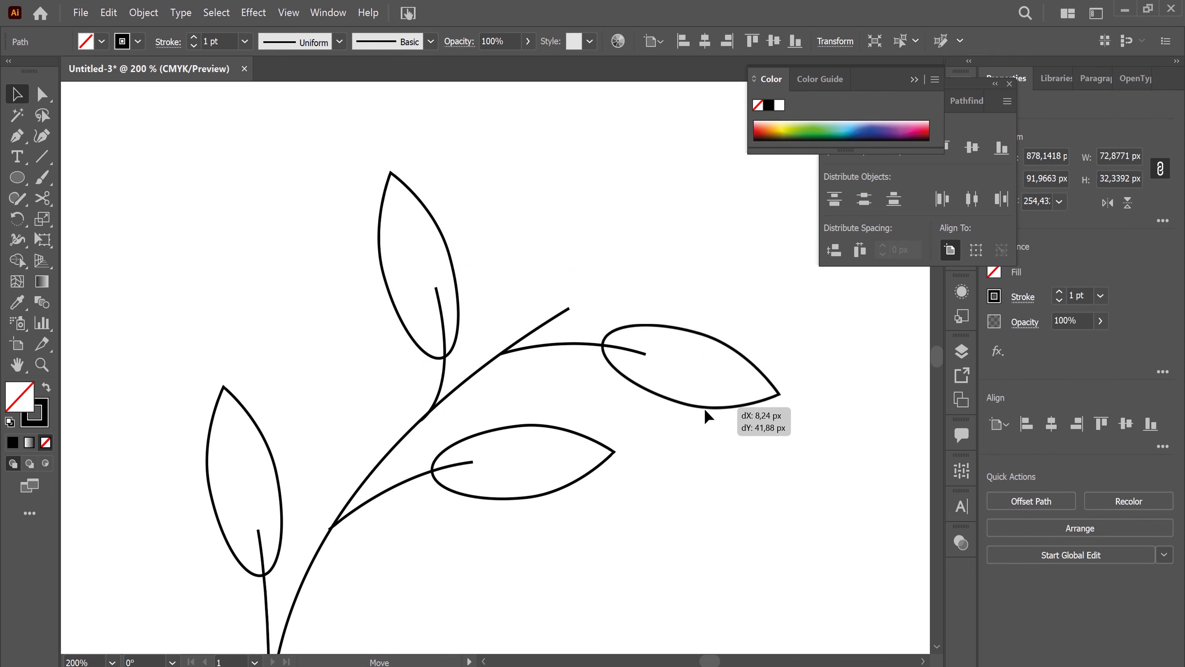
drag(706, 413, 706, 416)
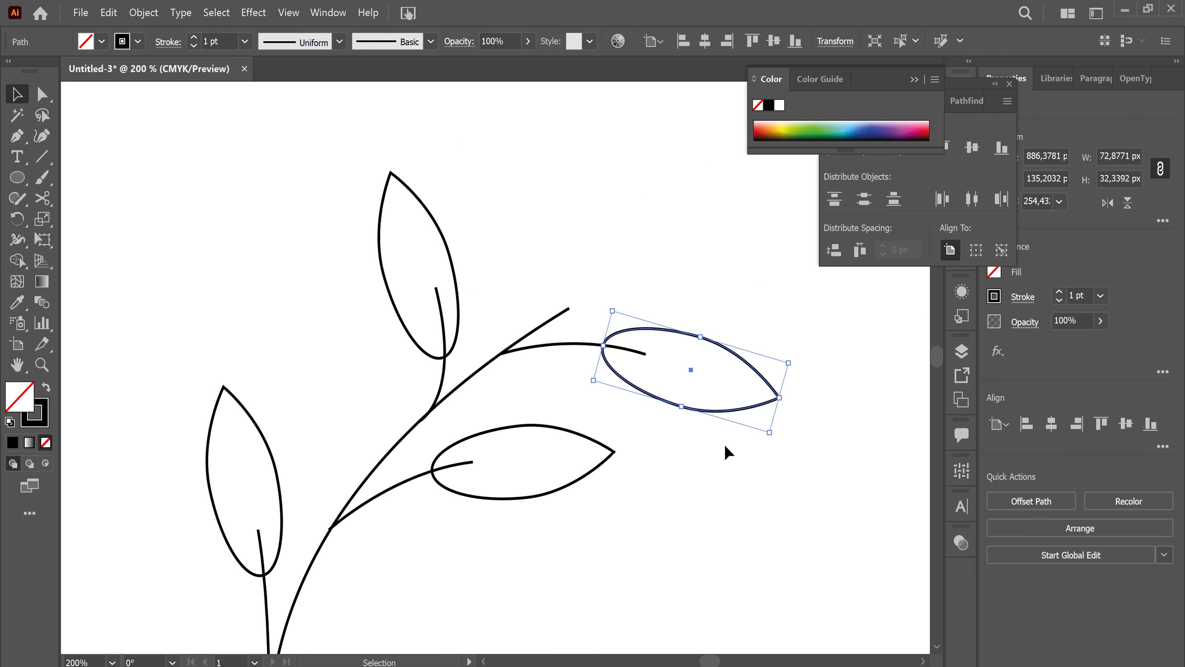
key(Up)
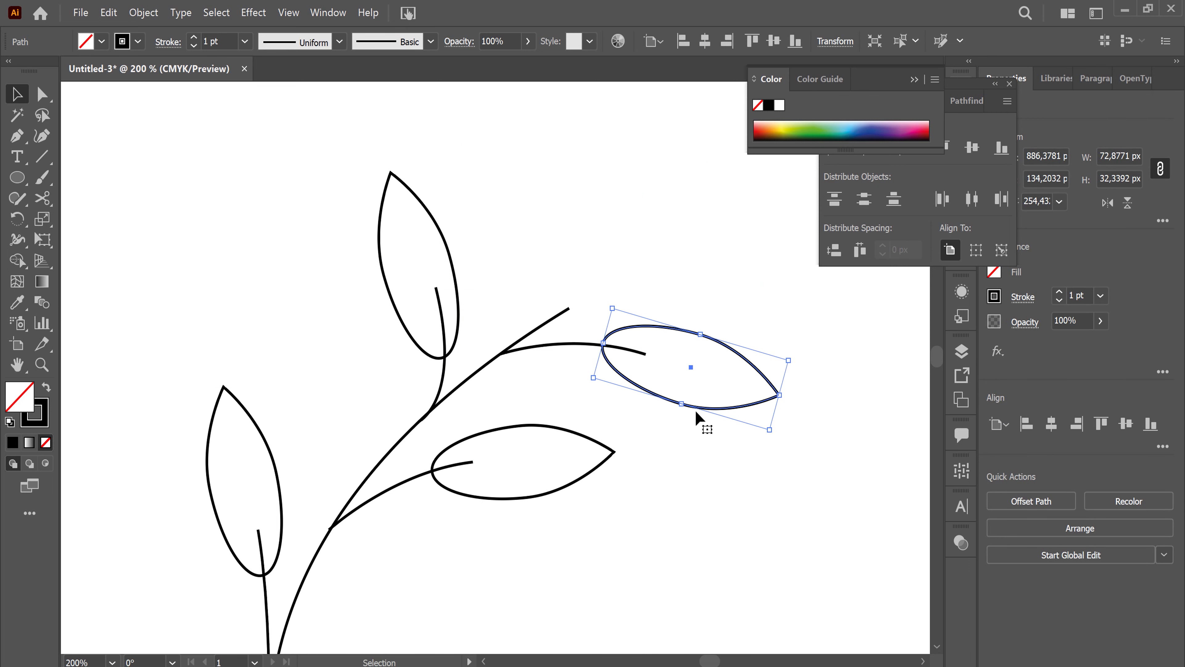
drag(697, 413, 697, 408)
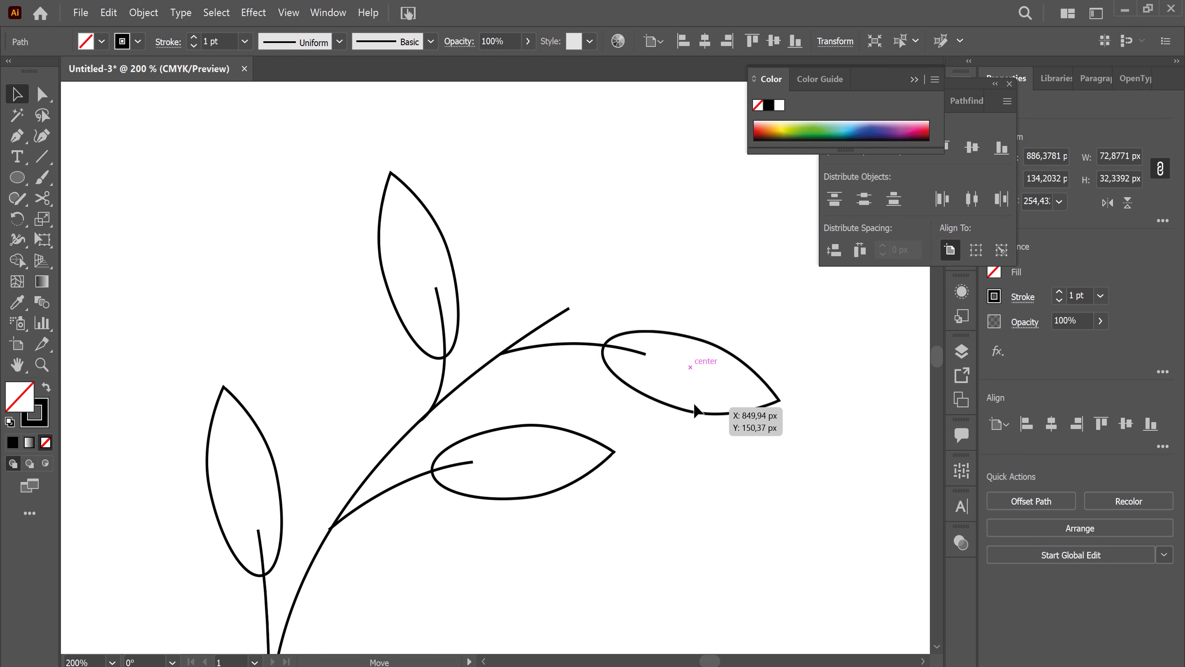
drag(696, 407, 696, 413)
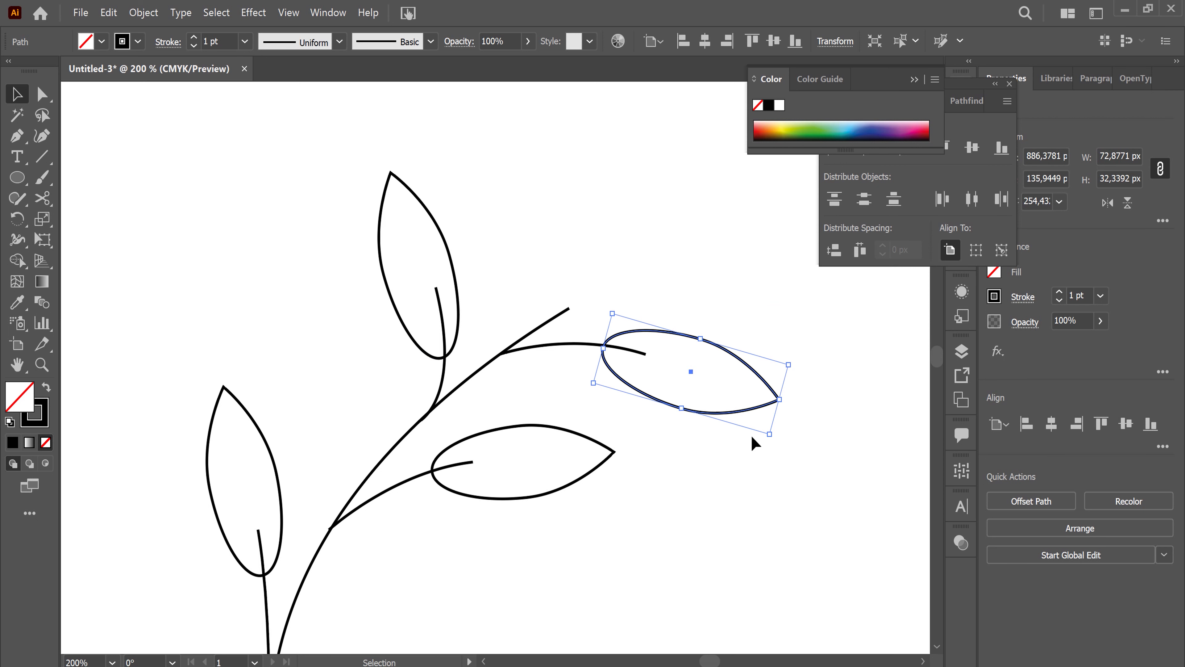
key(Up)
Step: Add a fifth leaf copy angled up-right on the upper right stem tip
drag(720, 410, 675, 288)
mouse_move(748, 286)
mouse_down()
mouse_move(702, 172)
mouse_move(714, 171)
mouse_up()
drag(673, 282, 668, 286)
click(794, 412)
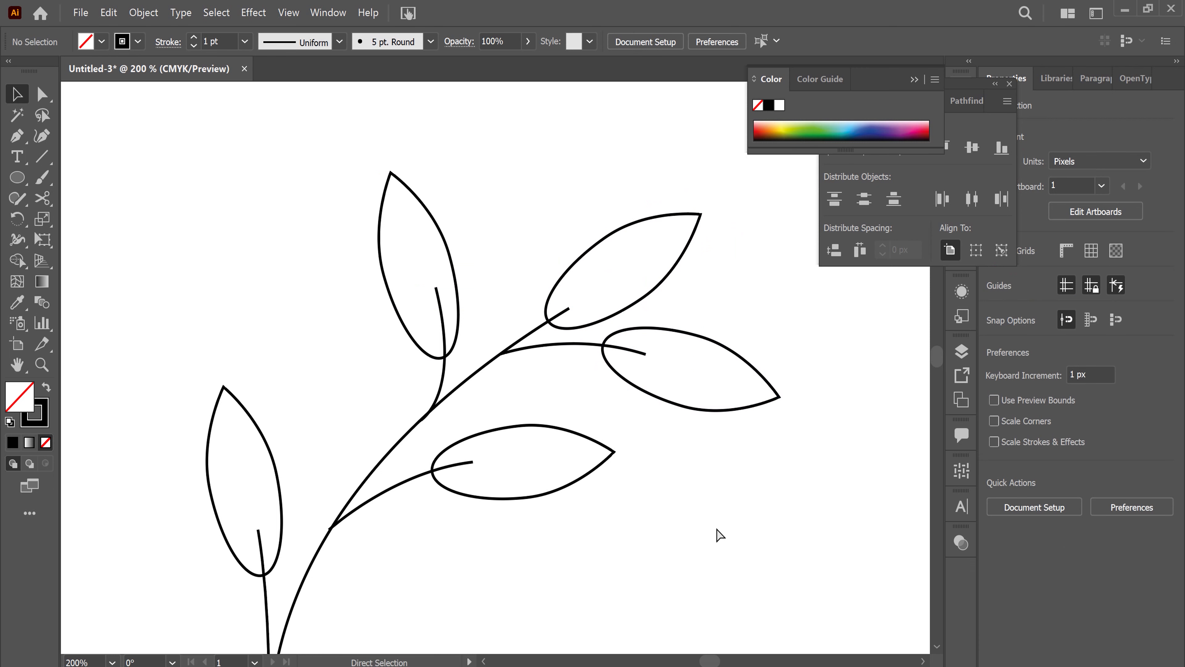
key(ctrl+minus)
key(ctrl+minus)
key(ctrl+minus)
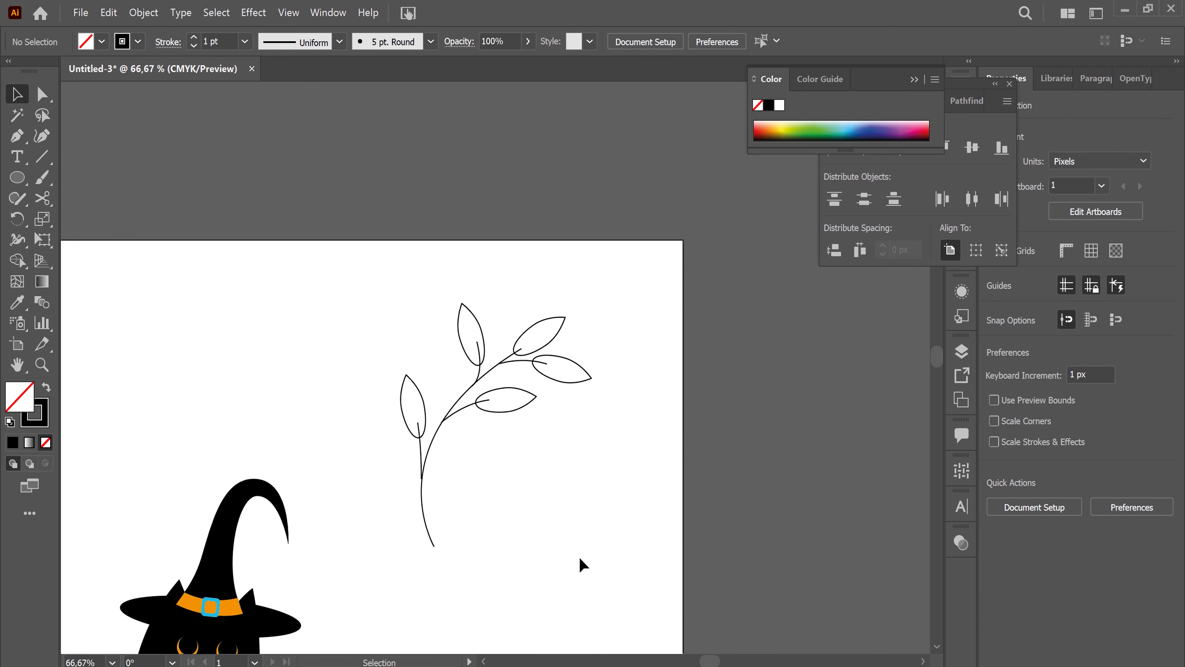
Step: Zoom in on the branch base and shift the short stem's bottom end right
key(ctrl+plus)
key(ctrl+plus)
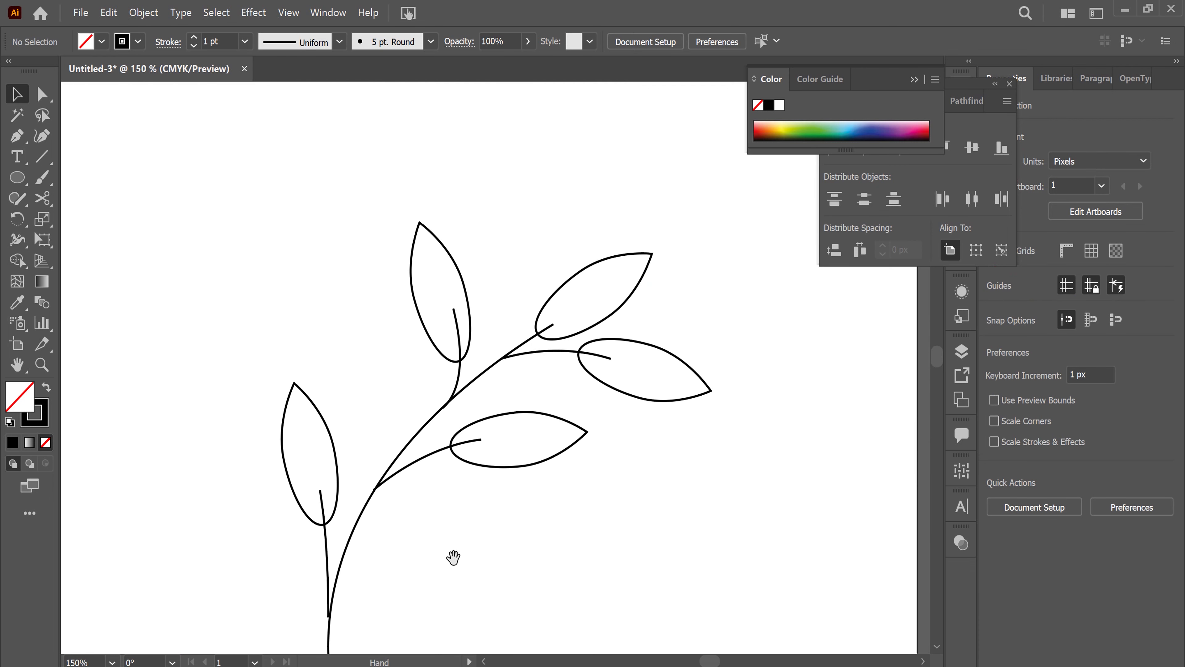
drag(455, 555, 486, 412)
key(ctrl+plus)
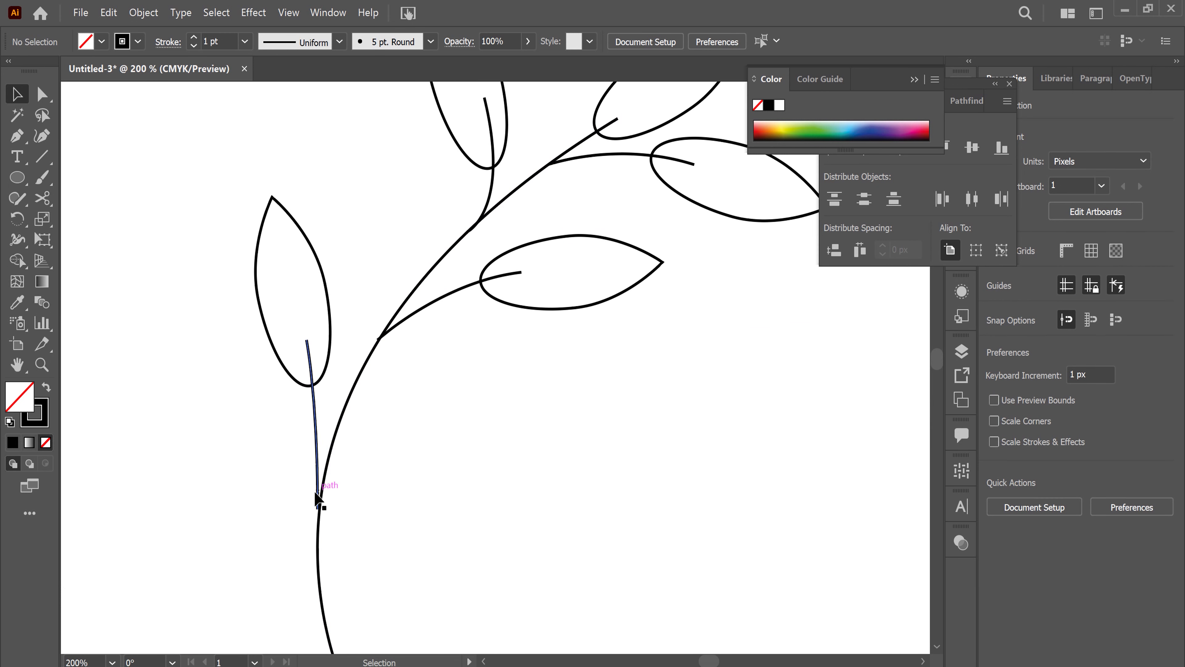
key(a)
drag(315, 511, 328, 511)
Step: Move the short stem's end anchor onto the main branch at the junction
key(v)
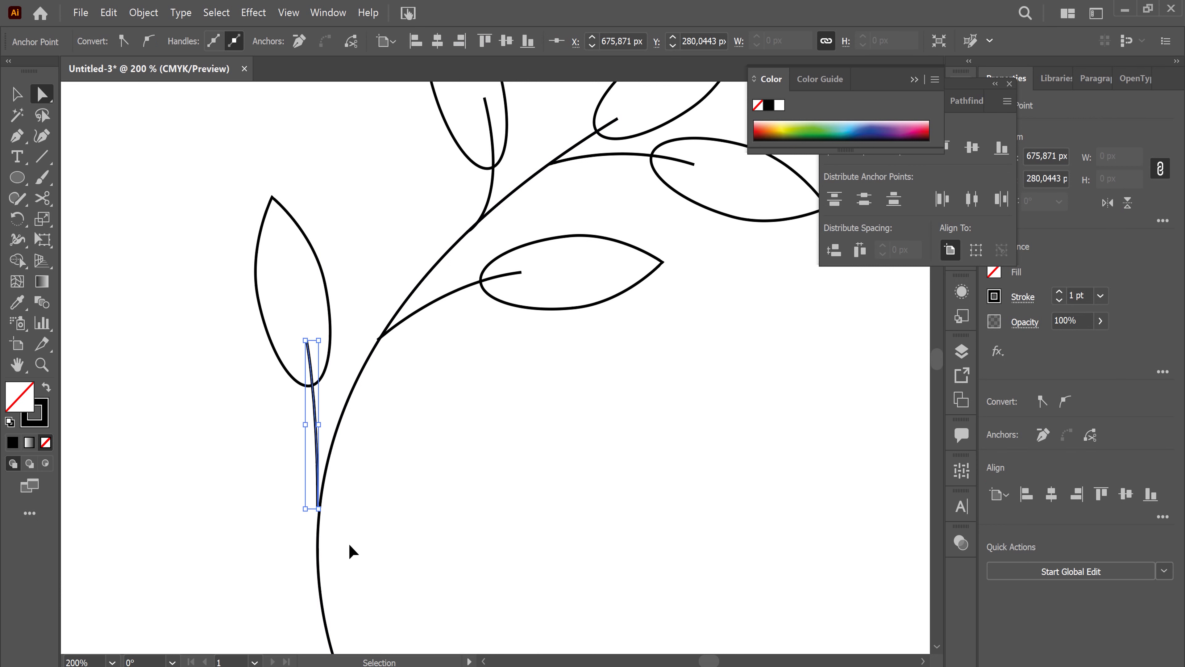
key(ctrl+plus)
key(ctrl+plus)
key(ctrl+plus)
key(ctrl+plus)
key(a)
drag(504, 376, 524, 381)
drag(664, 244, 544, 540)
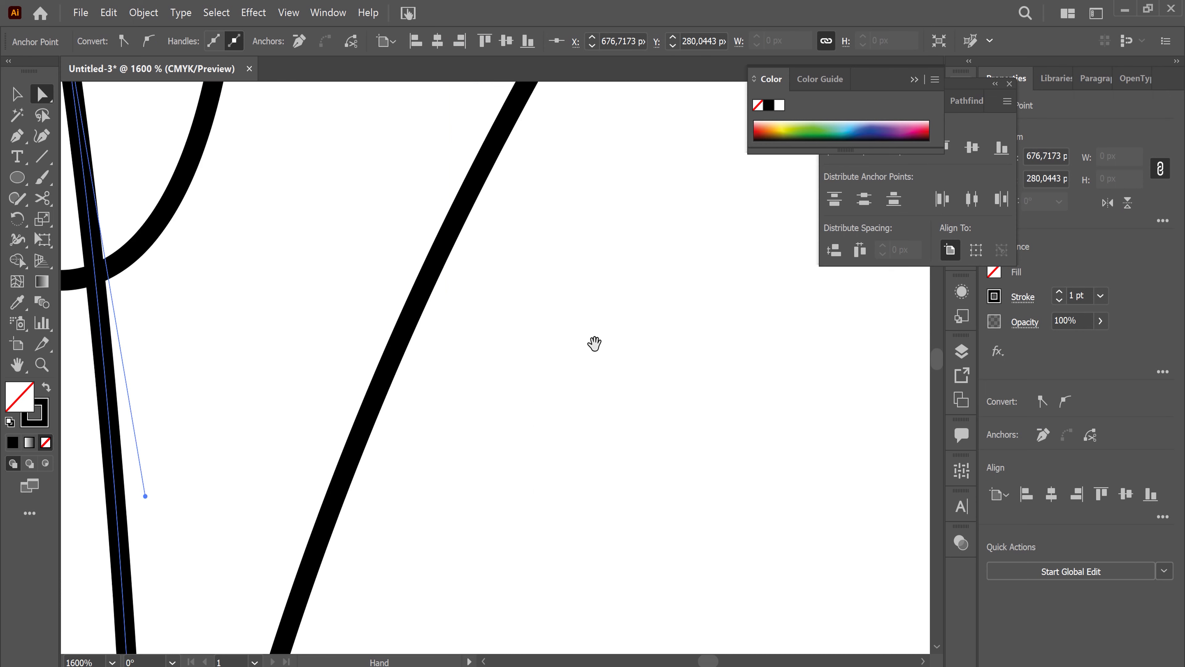
drag(364, 473, 364, 474)
Step: Adjust the stem curve where it meets the branch, then zoom back out
click(669, 437)
drag(670, 437, 556, 601)
drag(681, 461, 542, 505)
drag(595, 337, 362, 560)
drag(624, 268, 489, 468)
drag(273, 535, 273, 539)
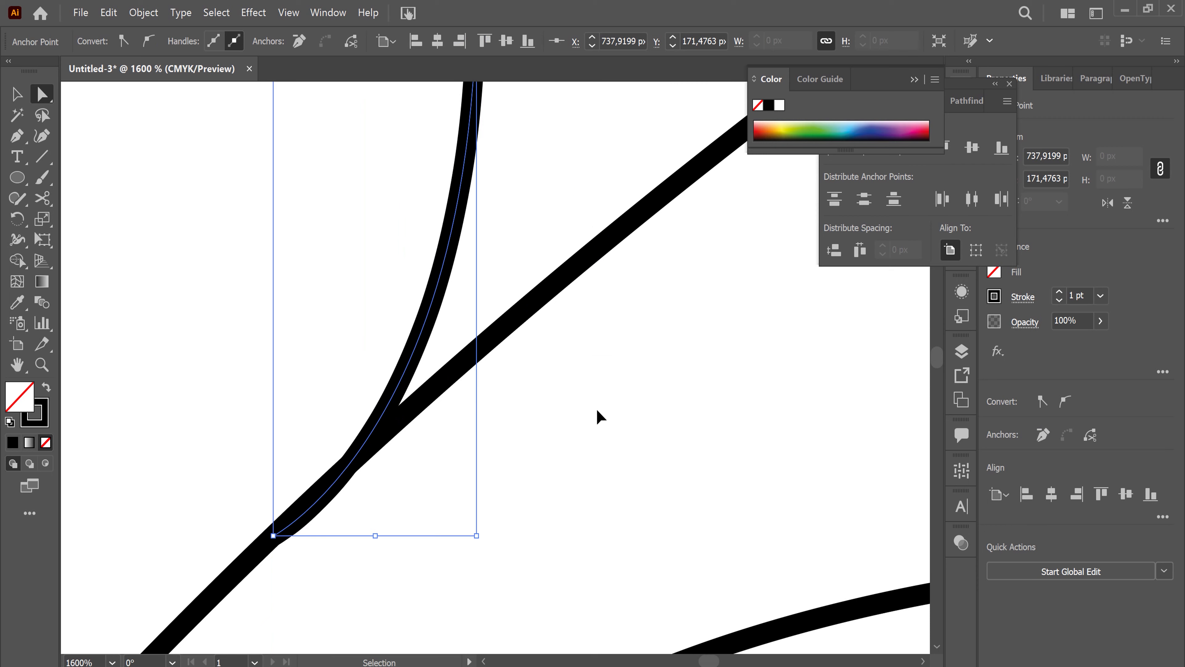
key(ctrl+minus)
key(ctrl+minus)
key(ctrl+minus)
key(ctrl+minus)
key(ctrl+minus)
key(ctrl+minus)
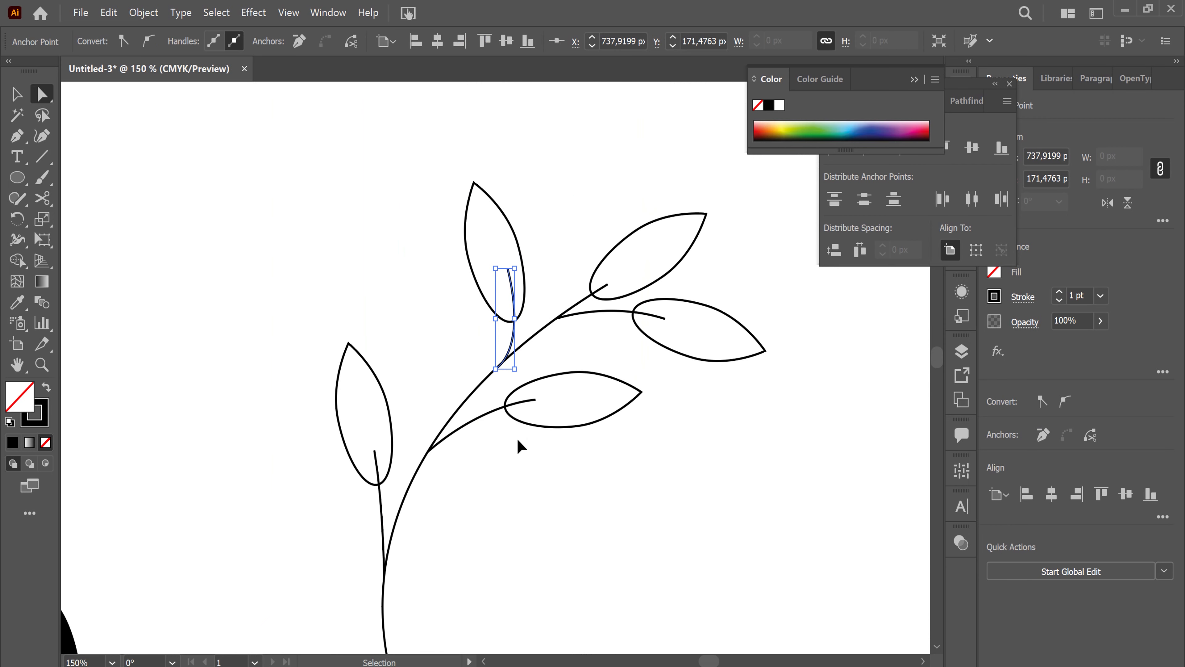
key(ctrl+minus)
key(ctrl+minus)
Step: Give all five leaves an orange fill with no stroke
click(16, 94)
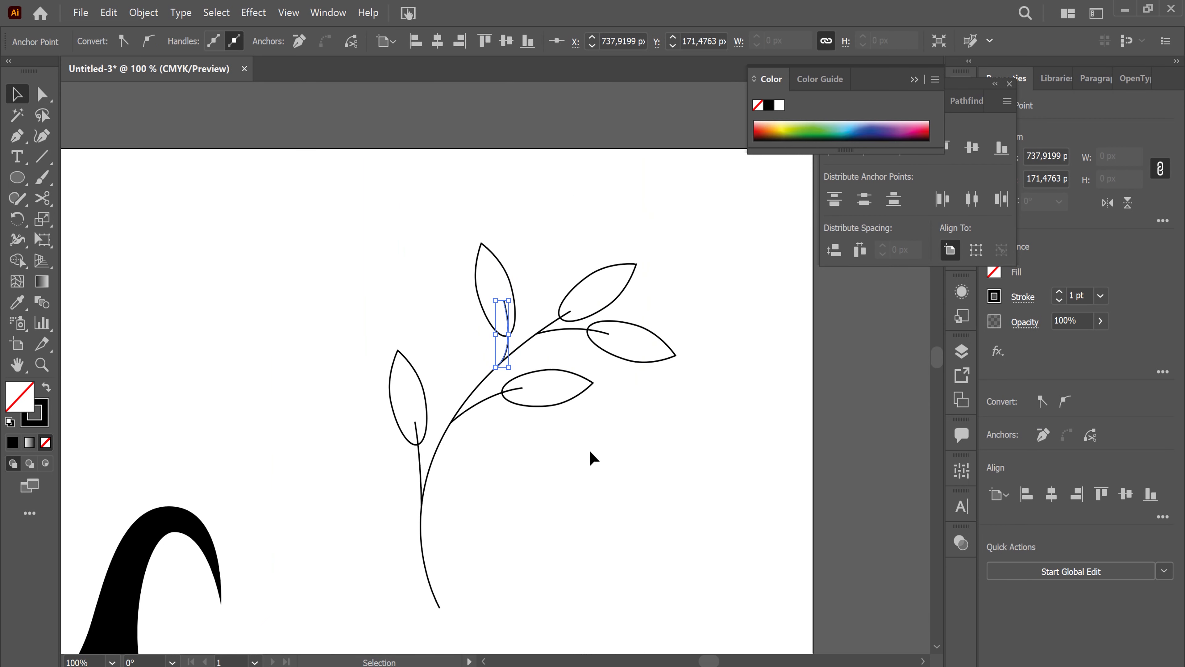
click(425, 395)
shift+click(511, 287)
shift+click(635, 268)
shift+click(672, 351)
shift+click(567, 401)
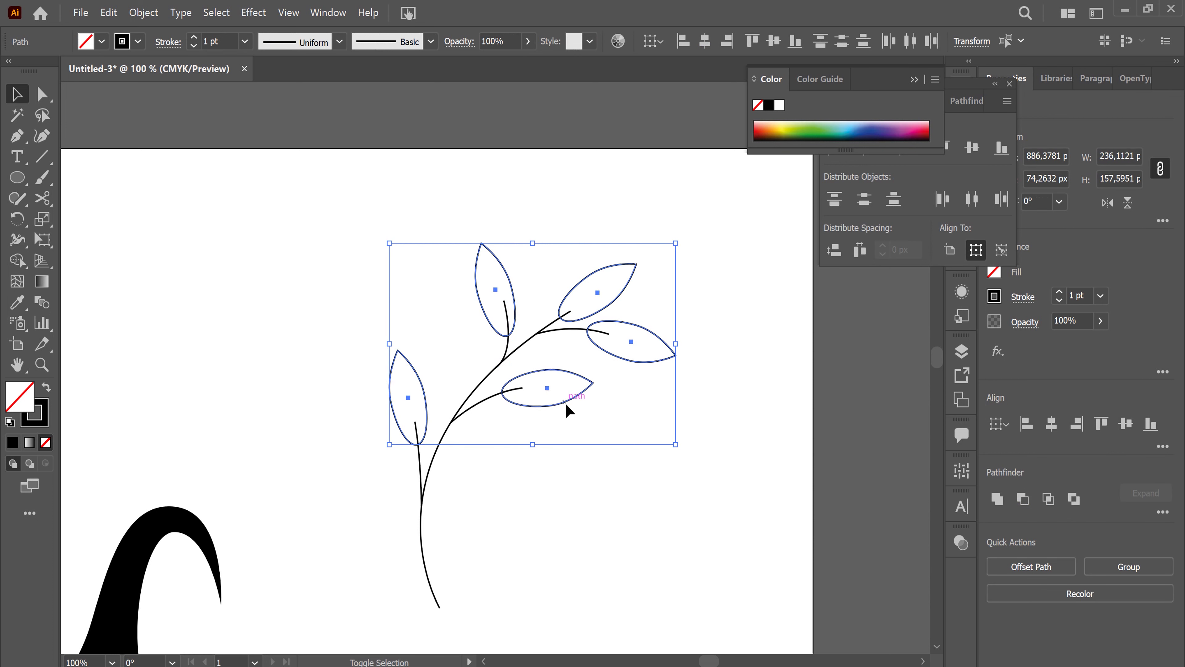
click(138, 41)
click(10, 73)
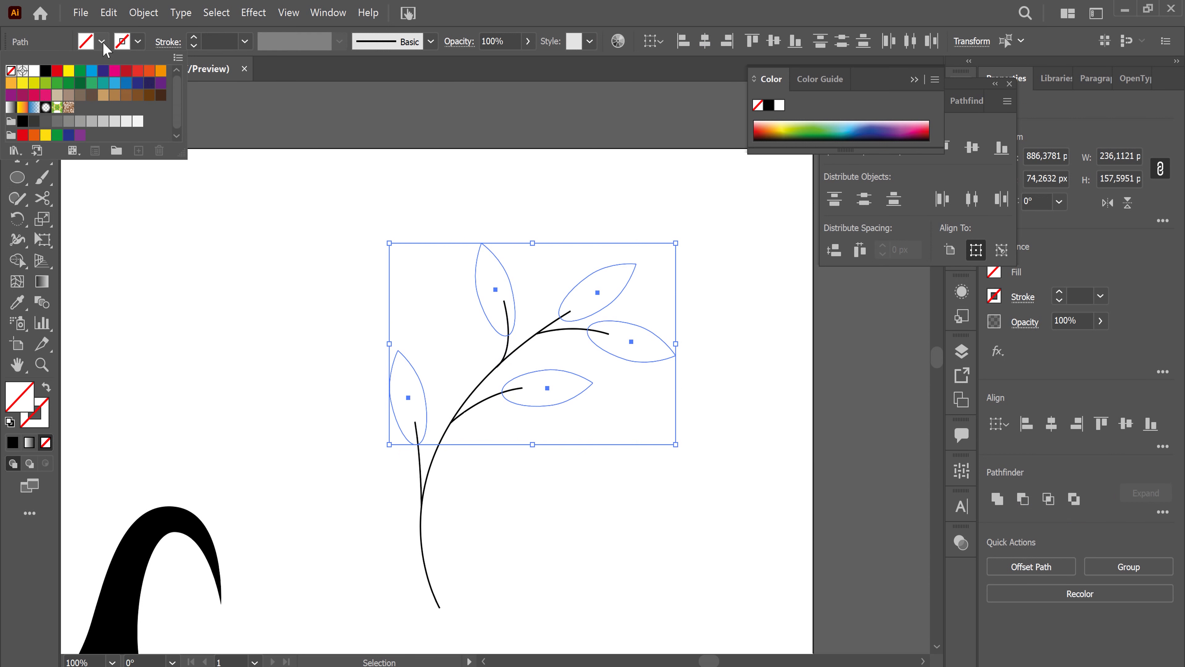
click(101, 41)
click(40, 79)
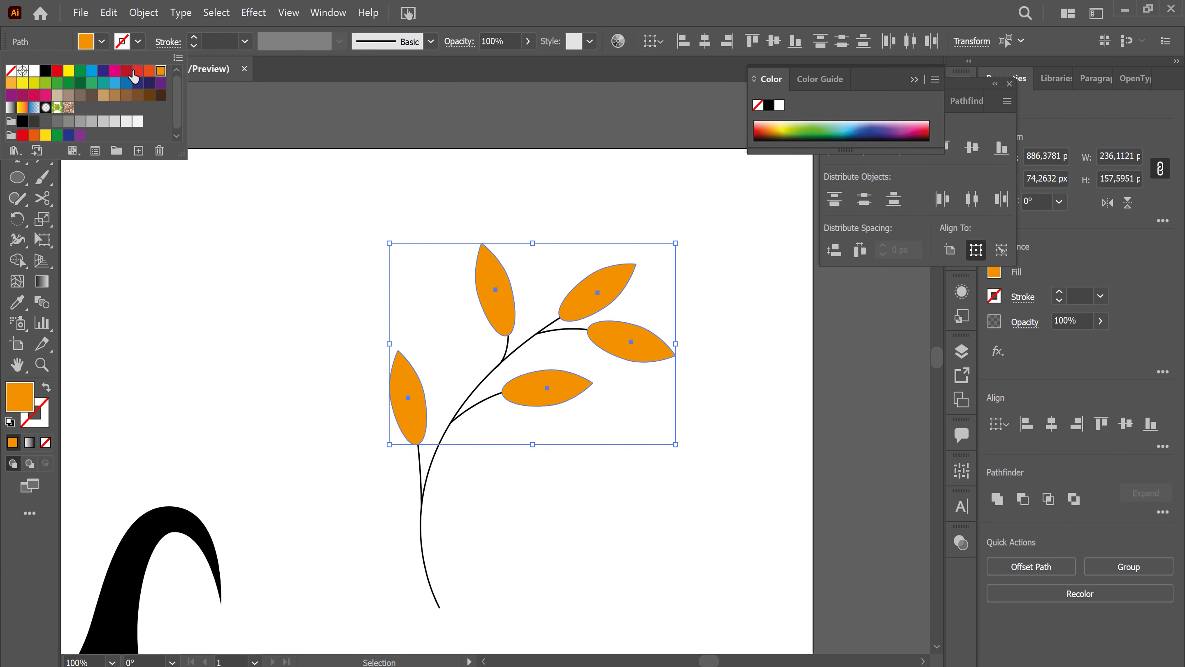
click(549, 566)
Step: Group the four stem paths together
click(501, 368)
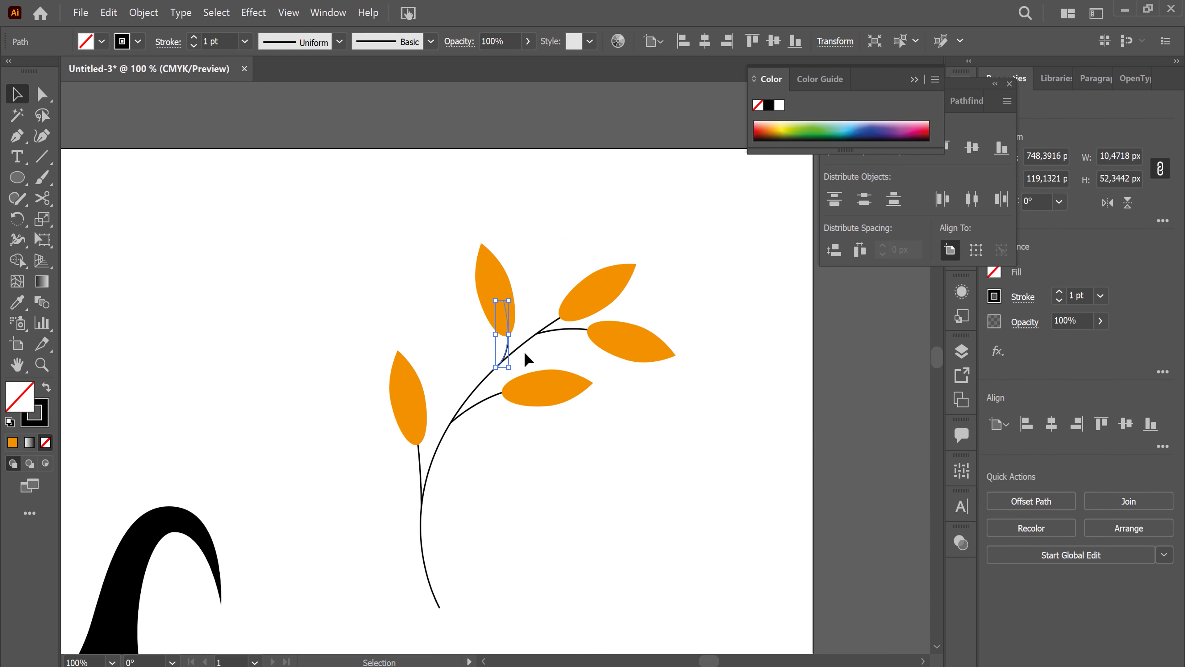
shift+click(422, 478)
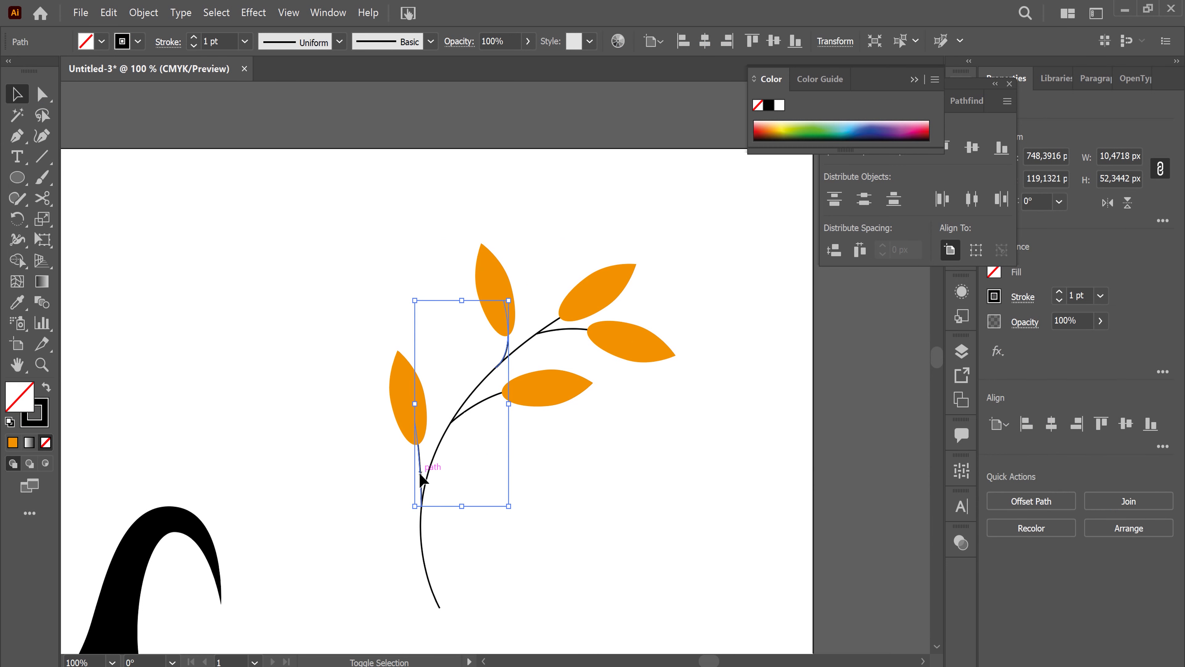
shift+click(472, 410)
shift+click(557, 331)
key(ctrl+g)
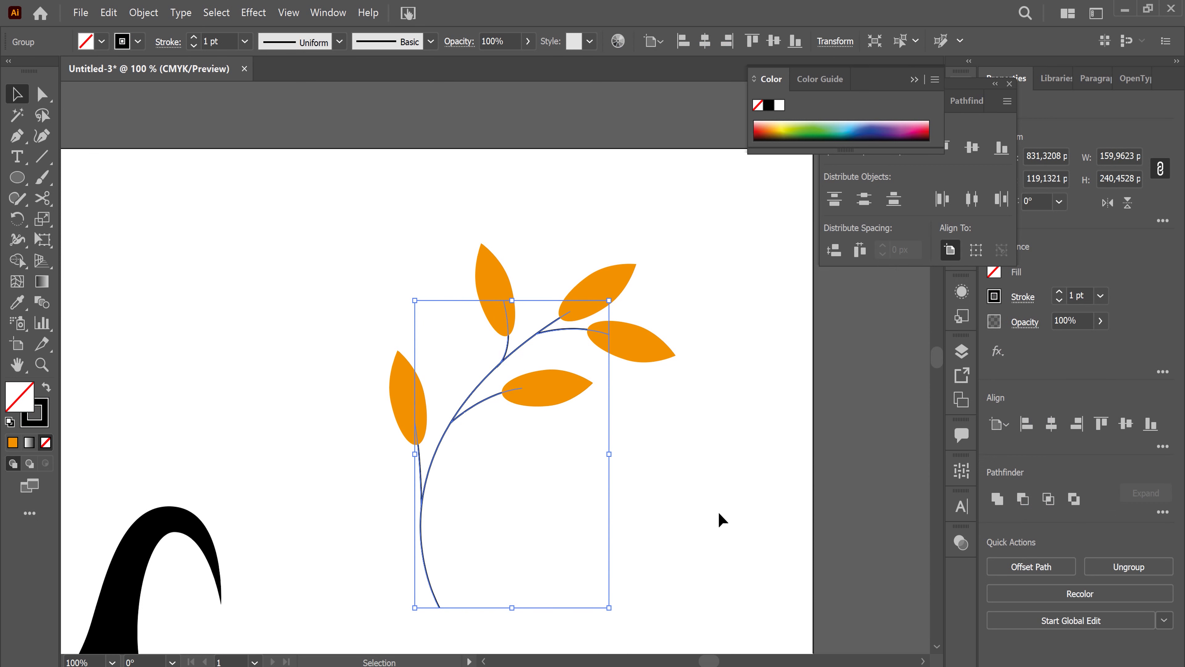
Step: Set the stem group's stroke to orange-red
click(652, 567)
click(431, 473)
key(a)
key(v)
click(707, 550)
click(471, 413)
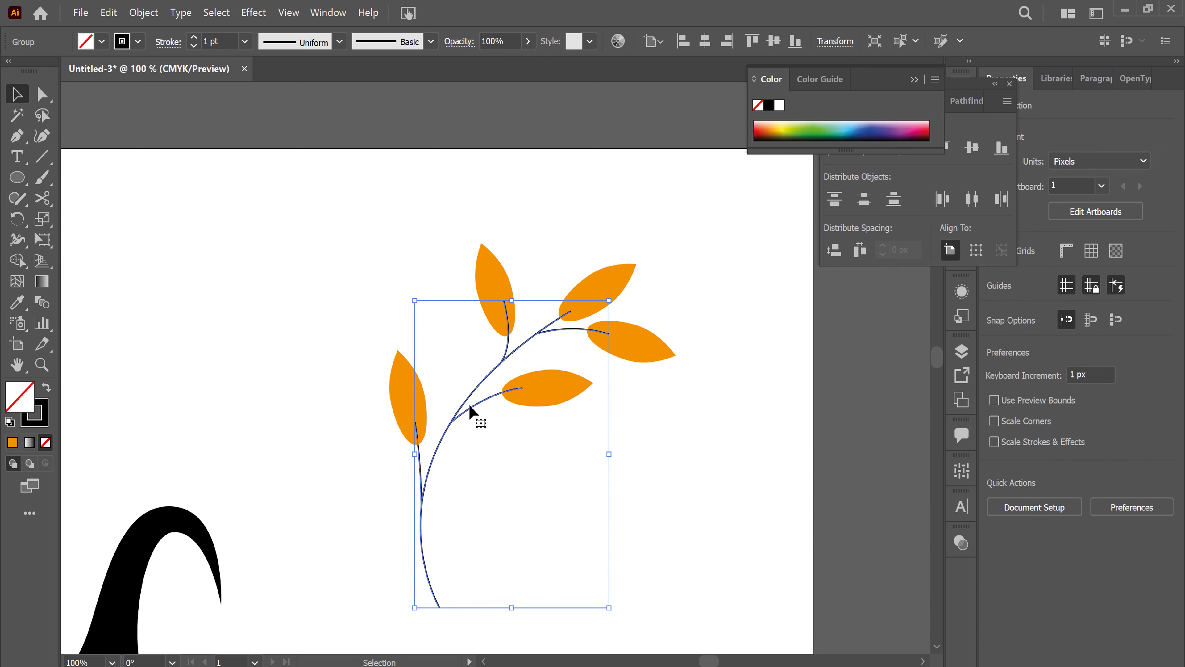
click(137, 42)
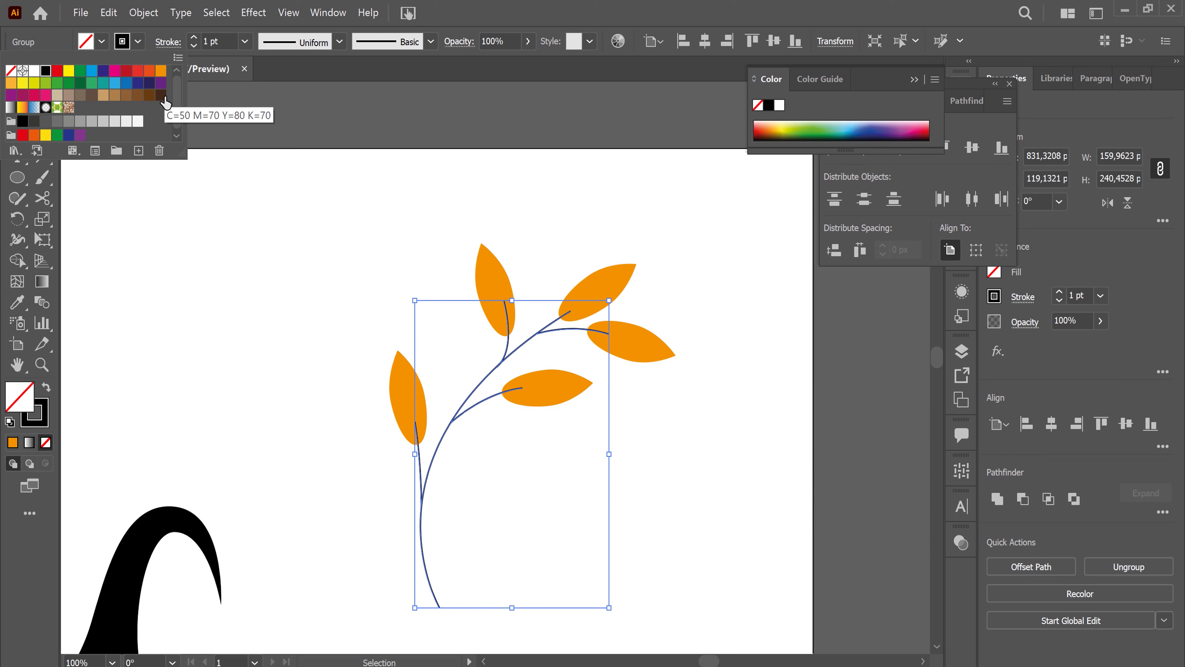
click(150, 97)
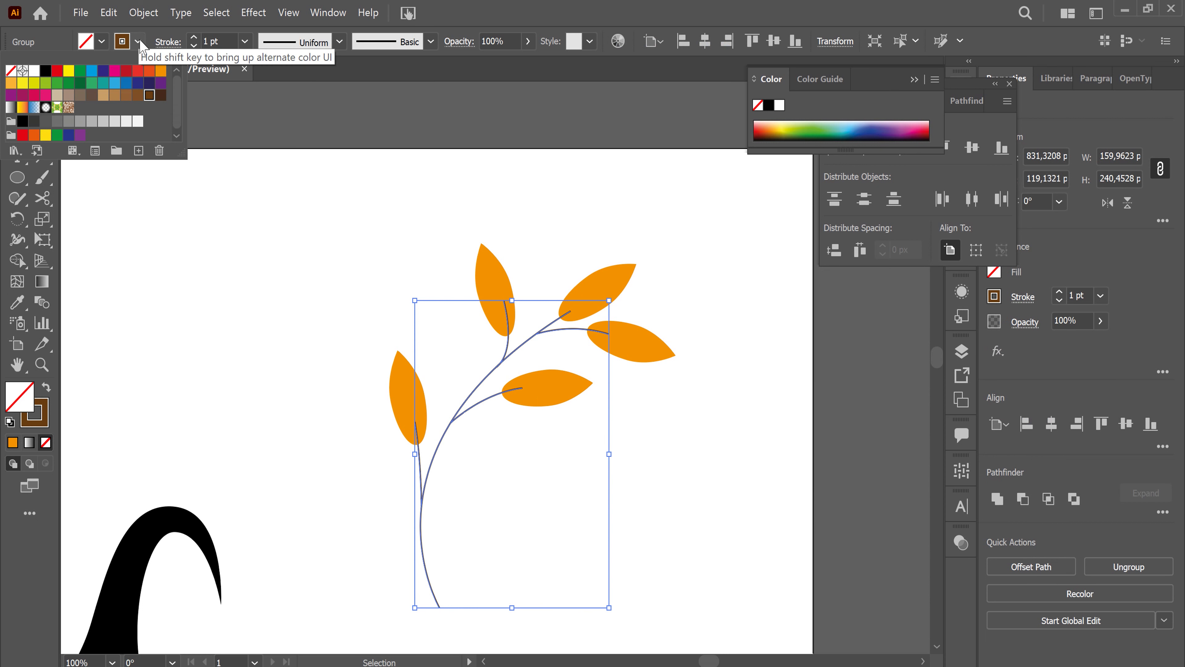
click(150, 70)
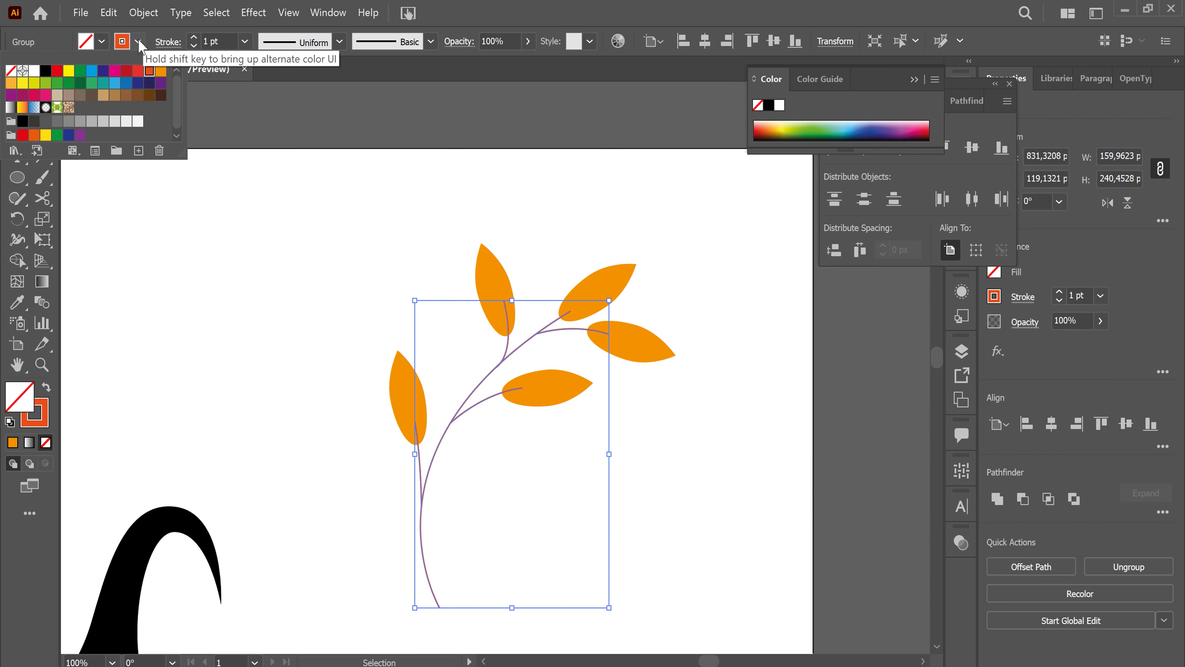
Step: Check the whole plant, then zoom out and centre the artboard
click(735, 501)
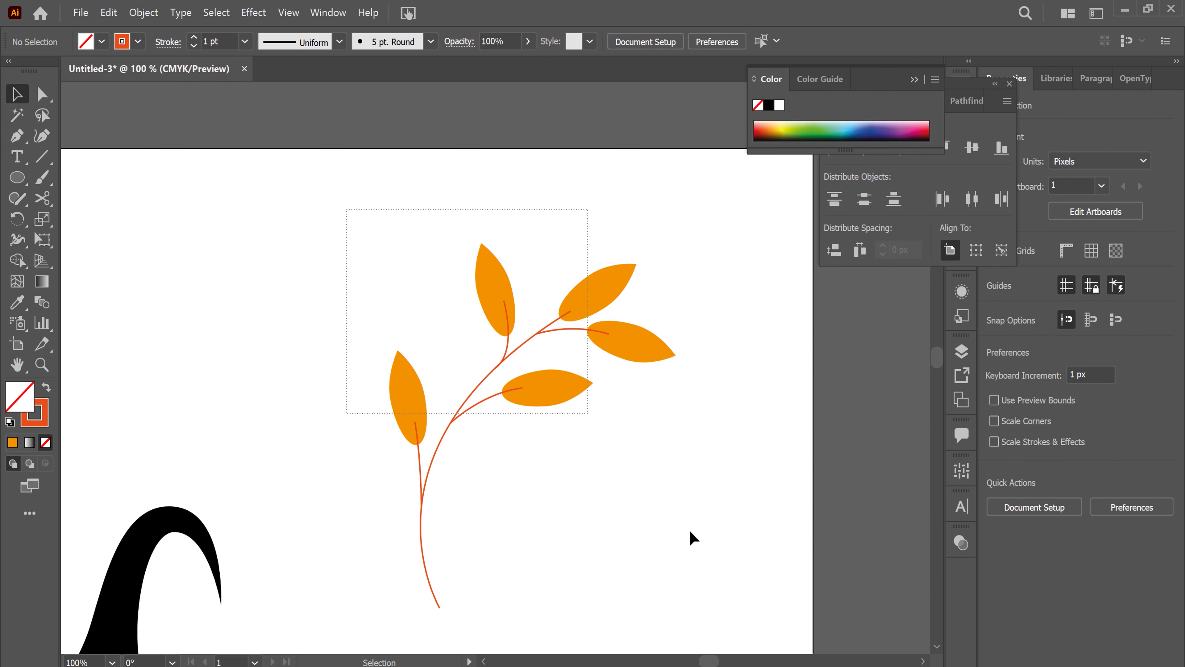
drag(345, 208, 691, 536)
click(735, 507)
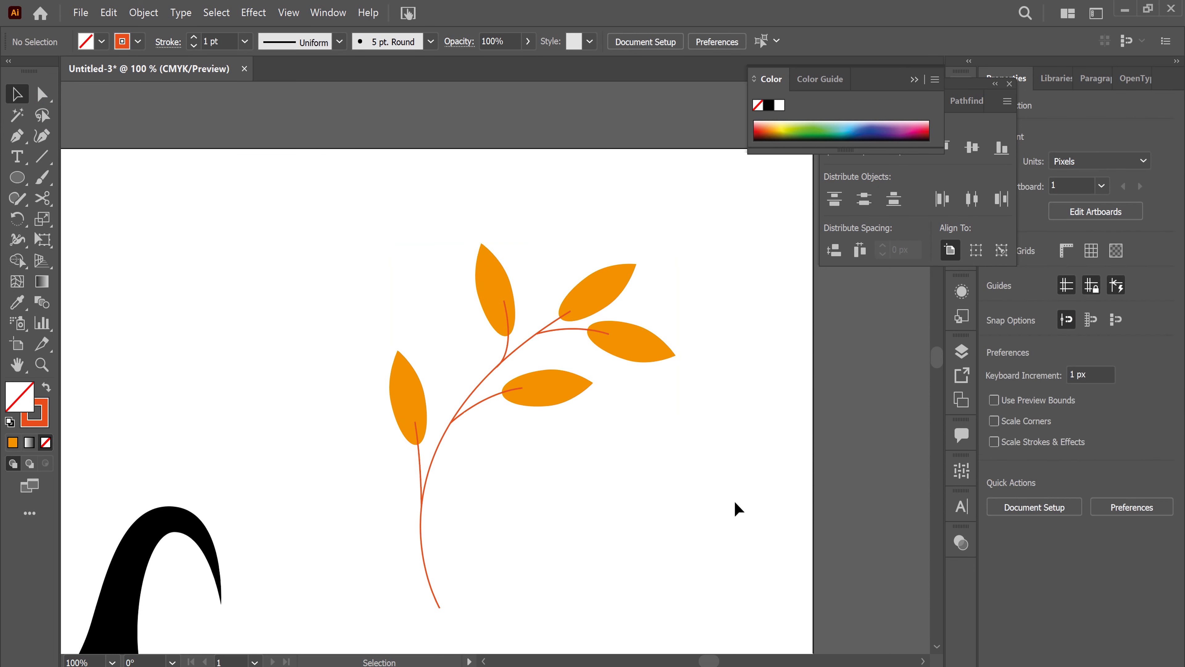
key(ctrl+minus)
key(ctrl+minus)
key(ctrl+minus)
key(ctrl+minus)
drag(542, 497, 588, 368)
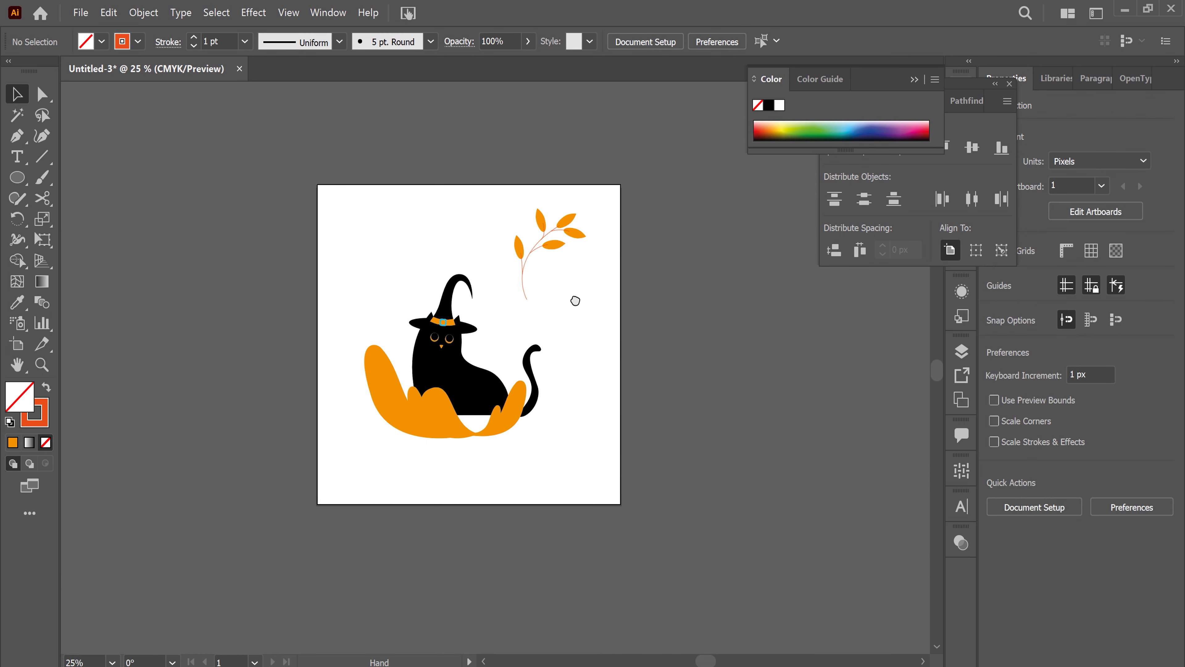
Step: Move the branch left of the cat, rotated counter-clockwise beside the hat
key(ctrl+plus)
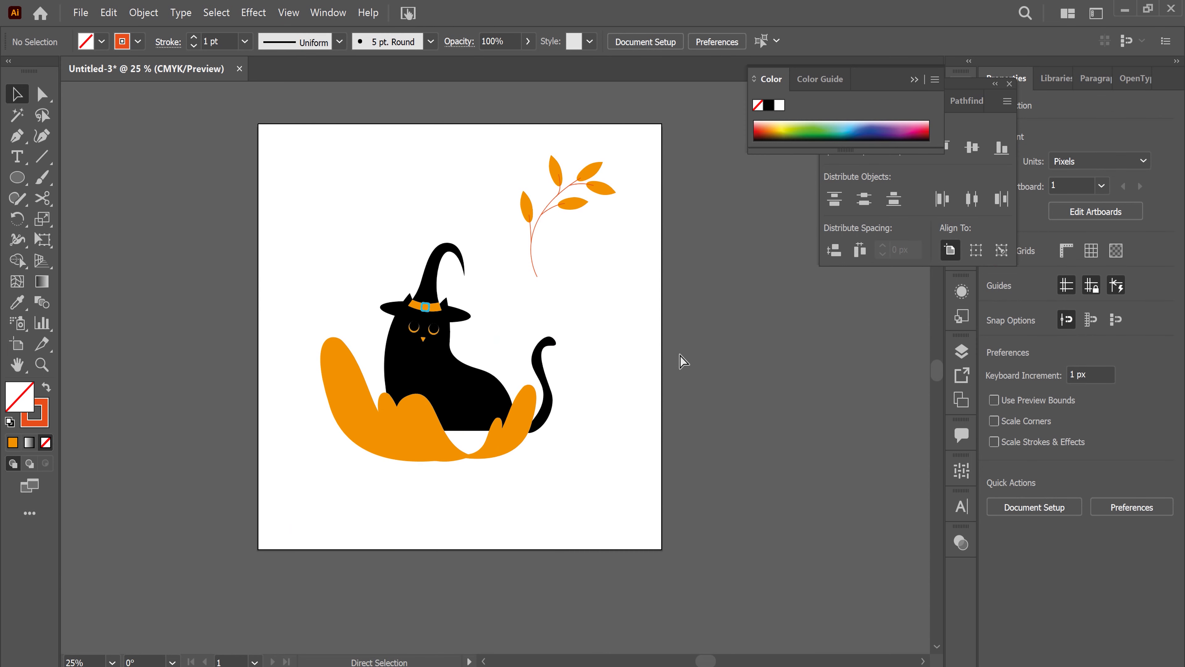
key(ctrl+plus)
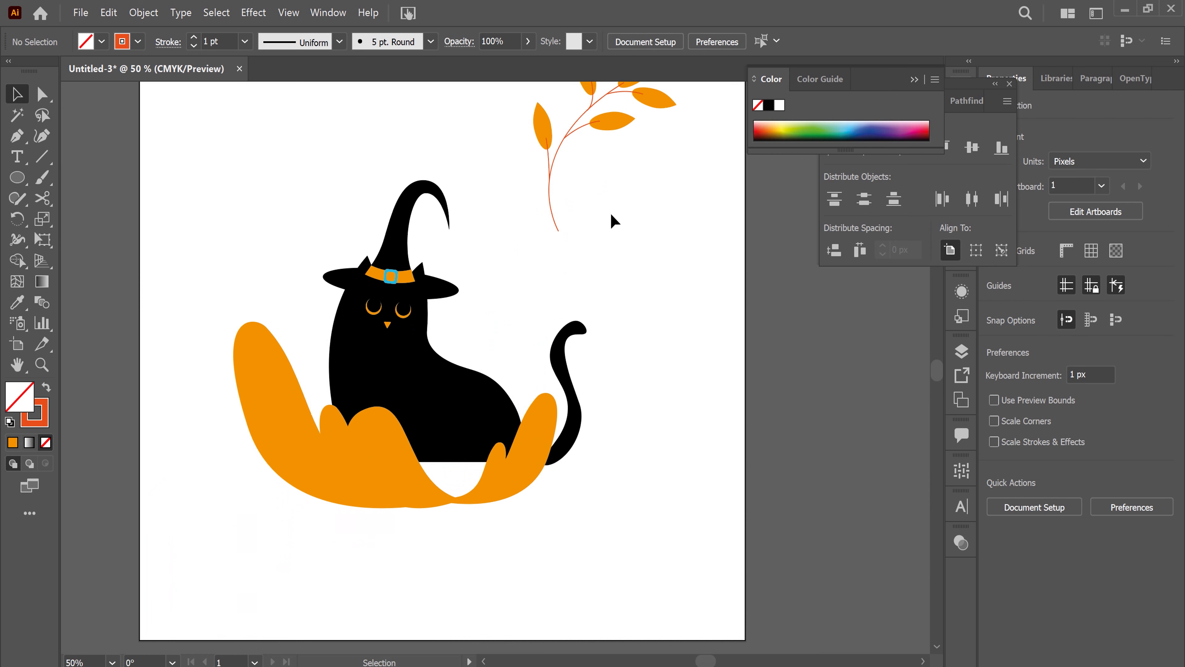
mouse_move(614, 122)
mouse_down()
mouse_move(366, 322)
mouse_move(338, 223)
mouse_up()
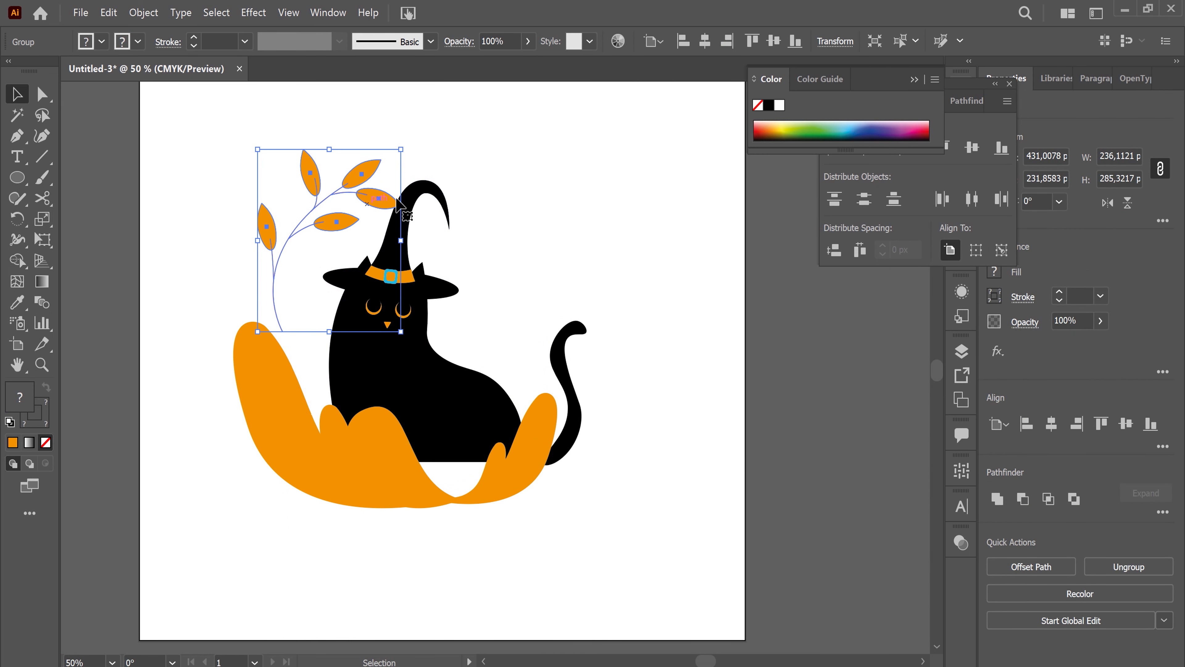
drag(409, 144, 365, 140)
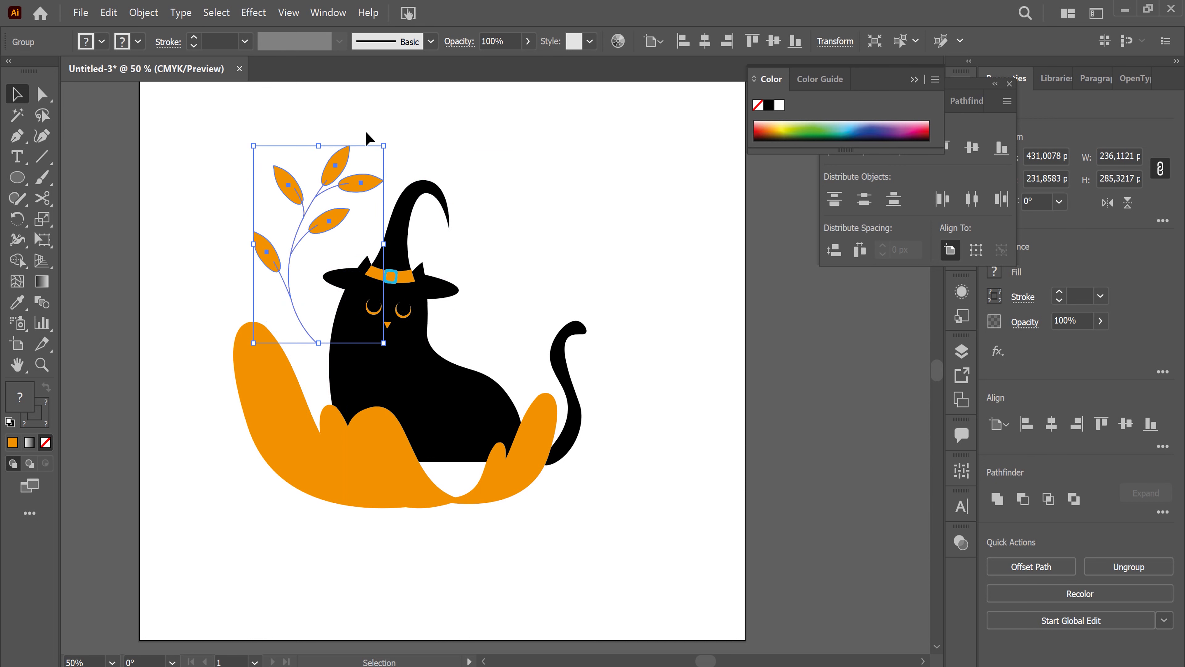
drag(327, 185, 312, 210)
click(624, 243)
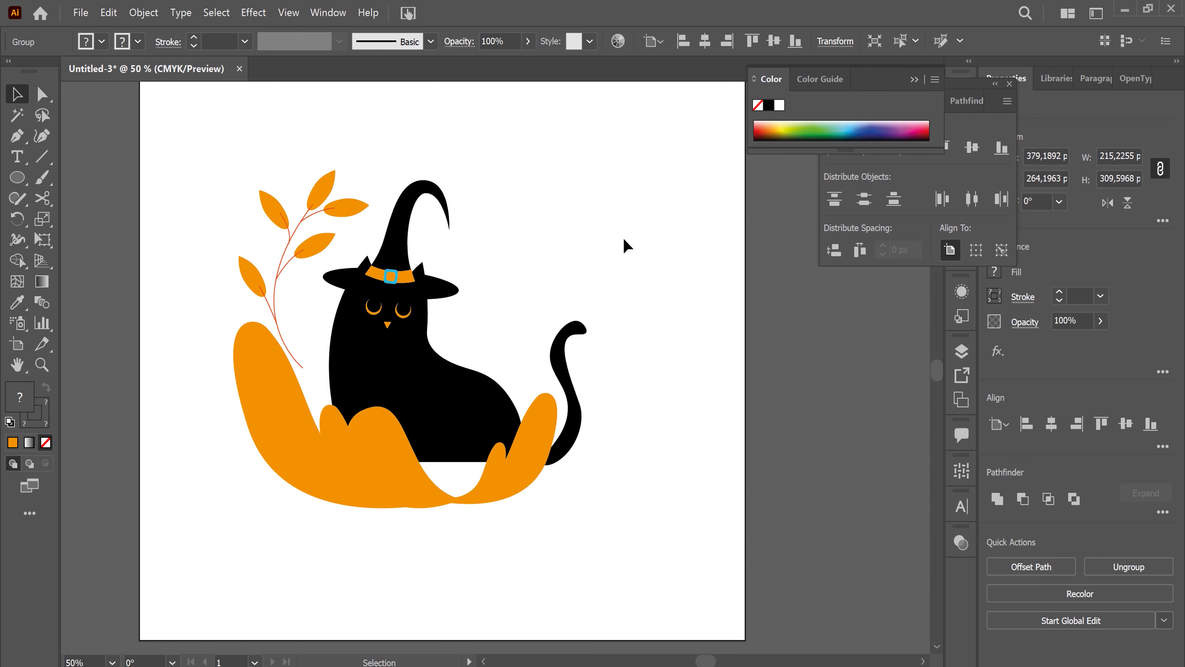
Step: Duplicate the branch, rotate the copy and place it on the cat's tail
drag(325, 263, 559, 217)
drag(534, 299, 661, 299)
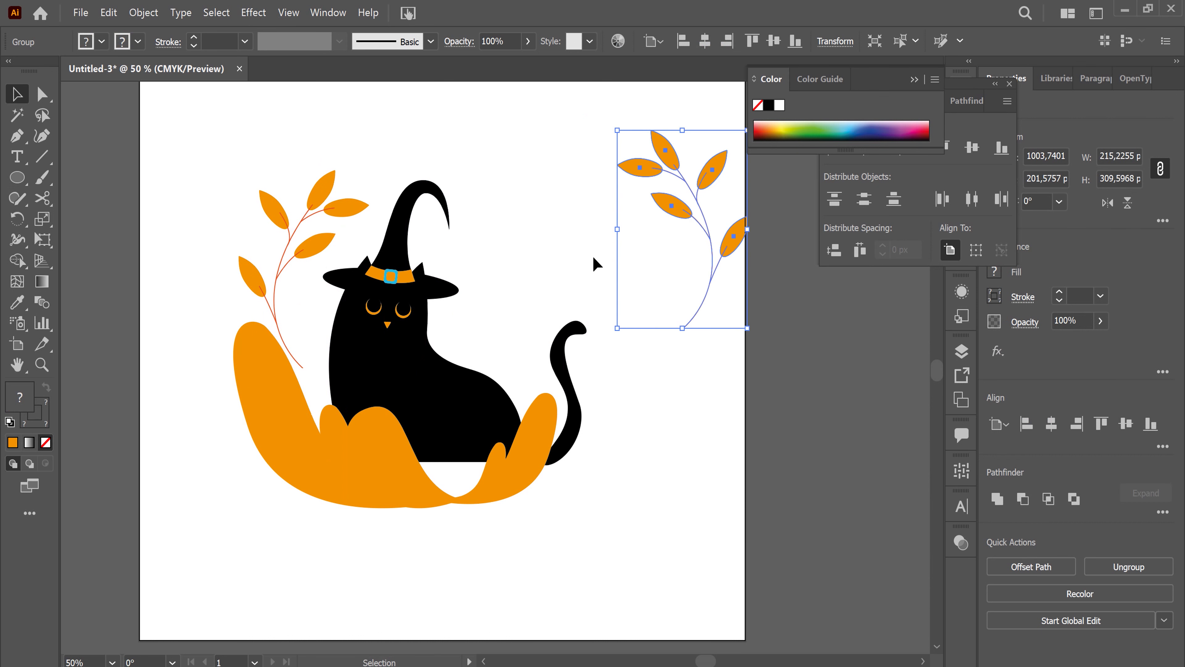
drag(748, 229, 740, 257)
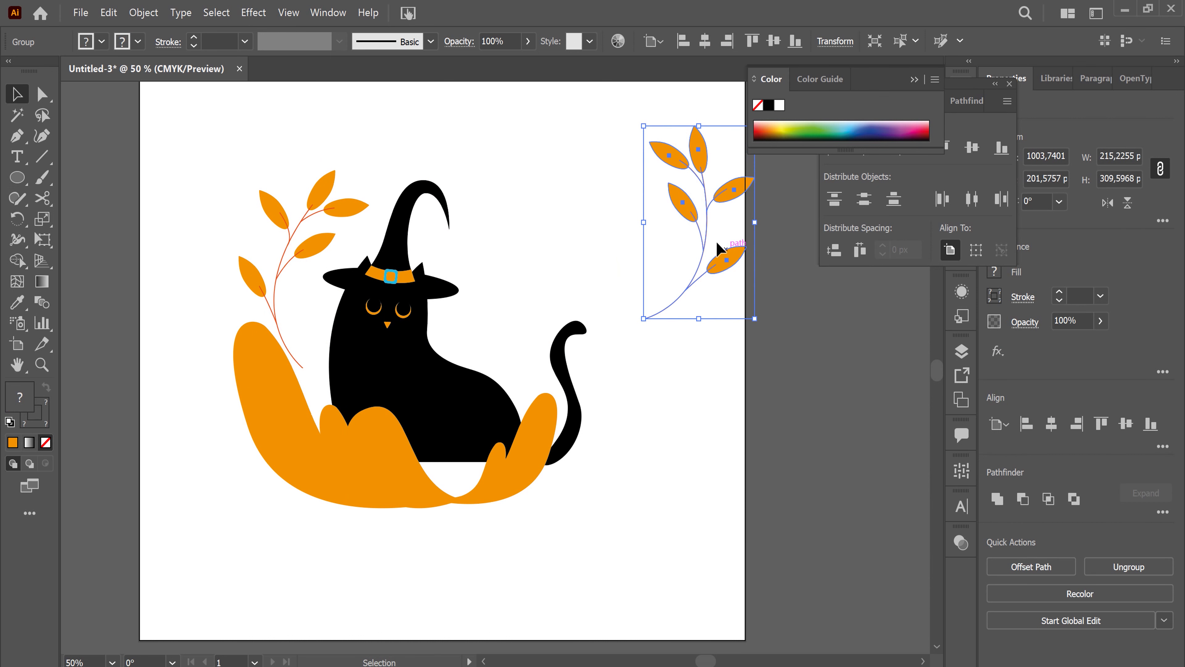
drag(713, 275, 604, 383)
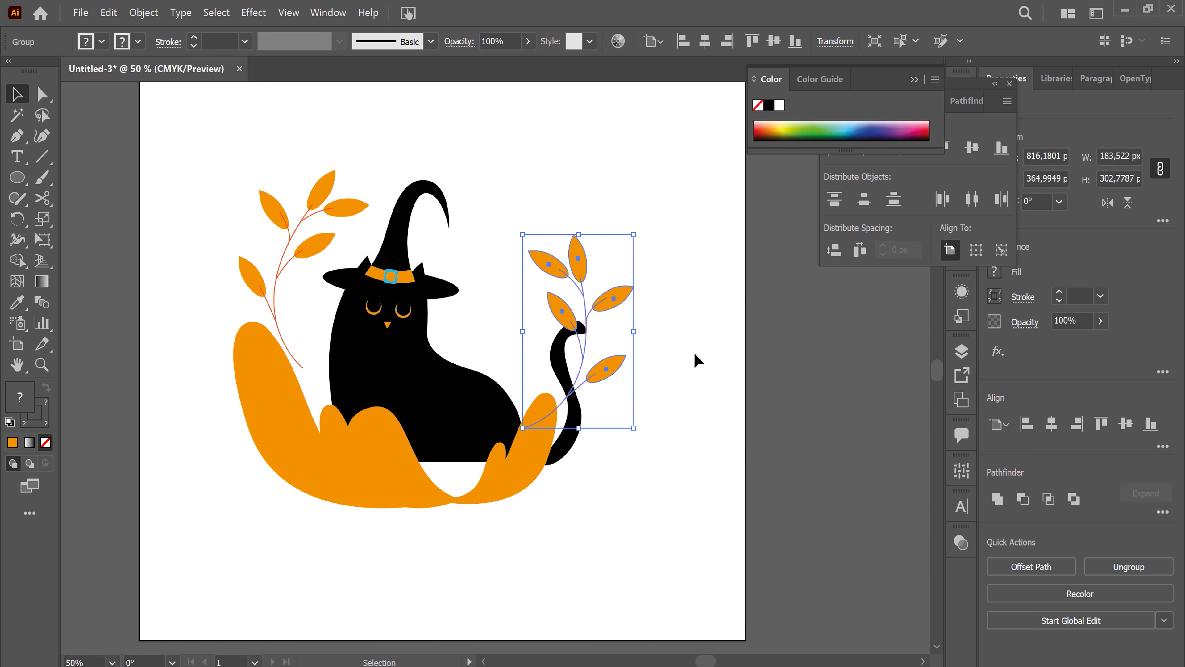
Step: Send the copied branch backward behind the tail and shift it slightly left
right_click(611, 368)
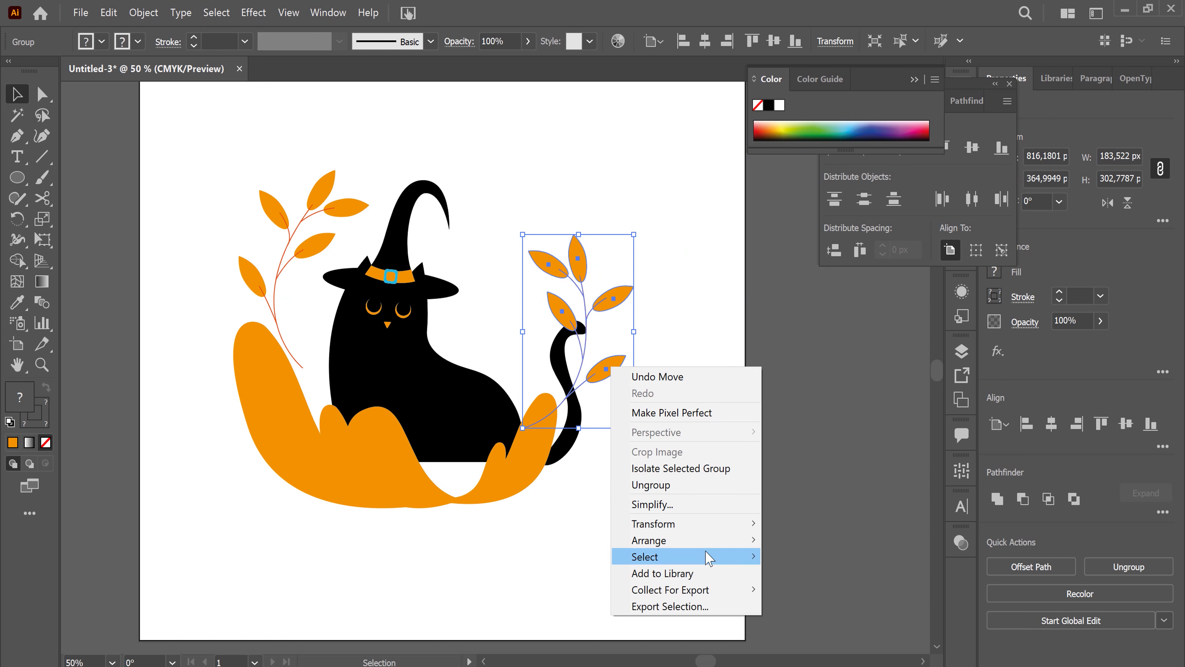
mouse_move(649, 540)
click(814, 590)
click(709, 383)
drag(596, 310, 552, 333)
click(709, 325)
drag(642, 327, 689, 324)
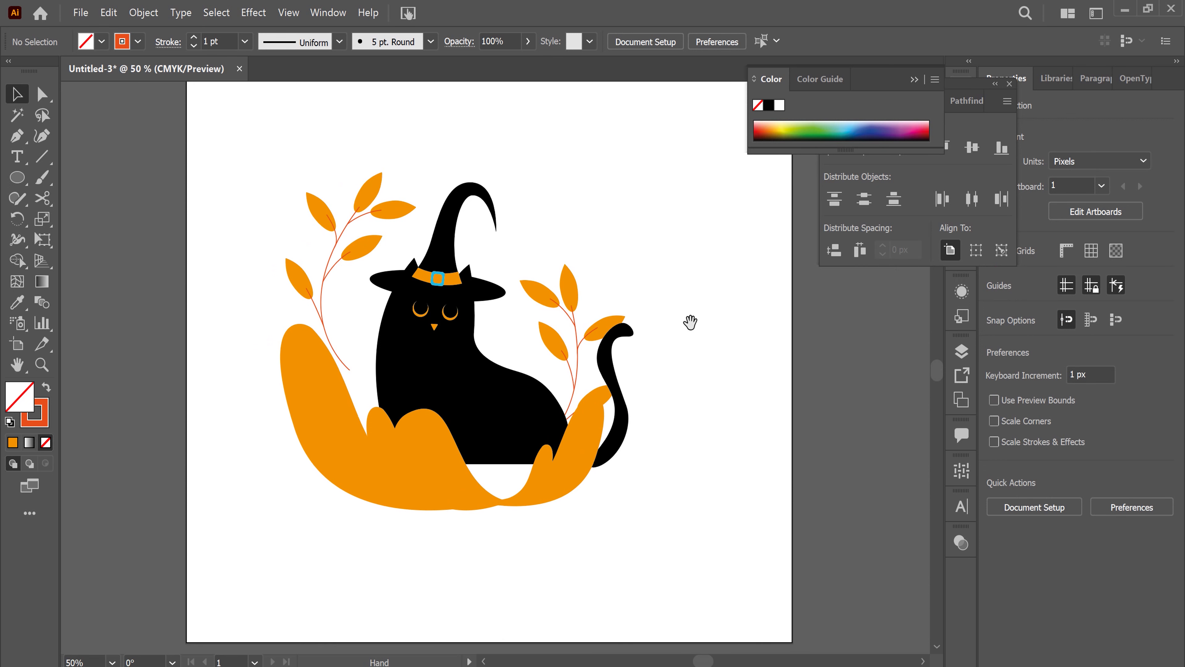
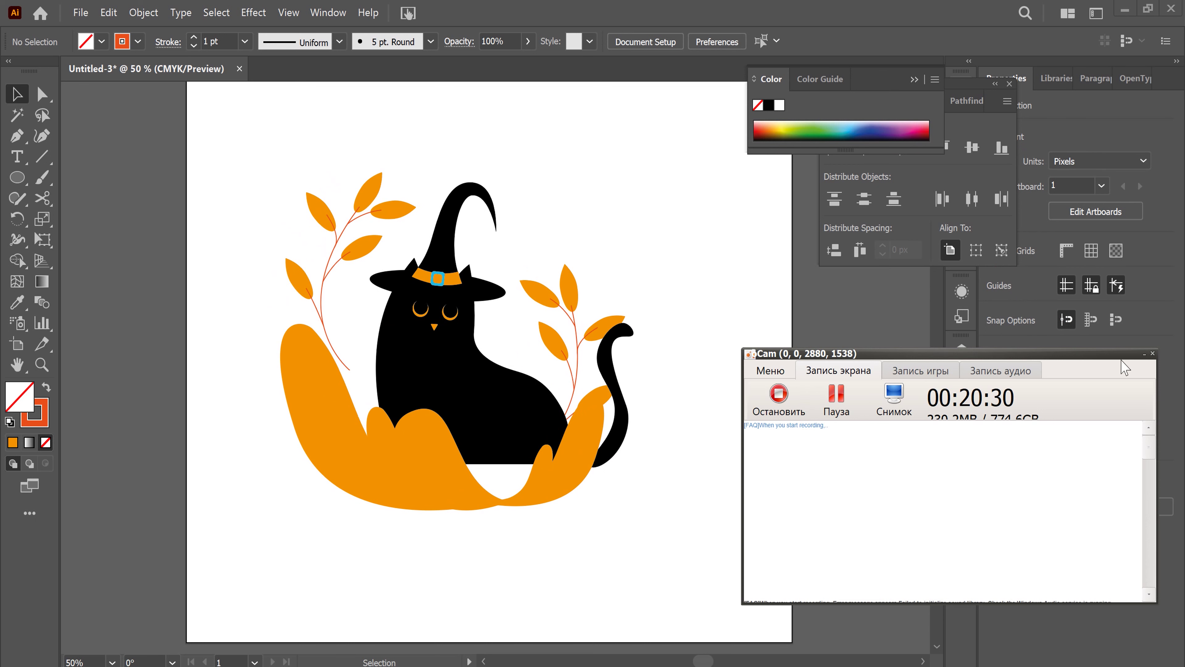
Step: Fill the middle front bush leaf with the red-orange swatch
click(1144, 355)
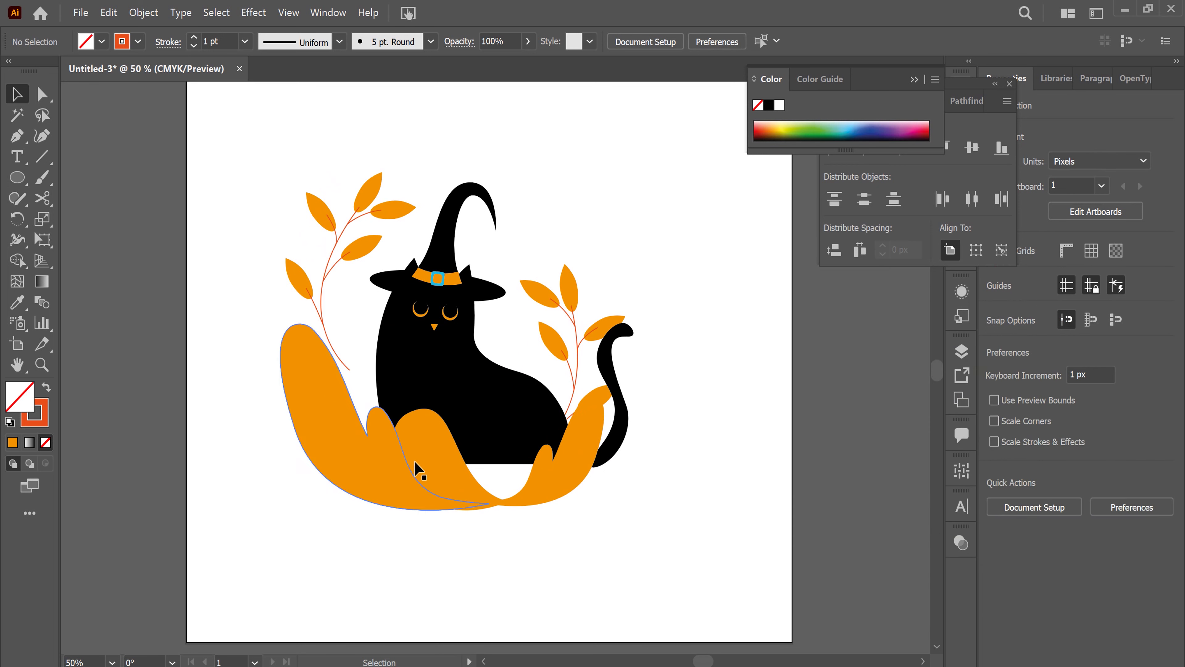
click(455, 488)
click(426, 446)
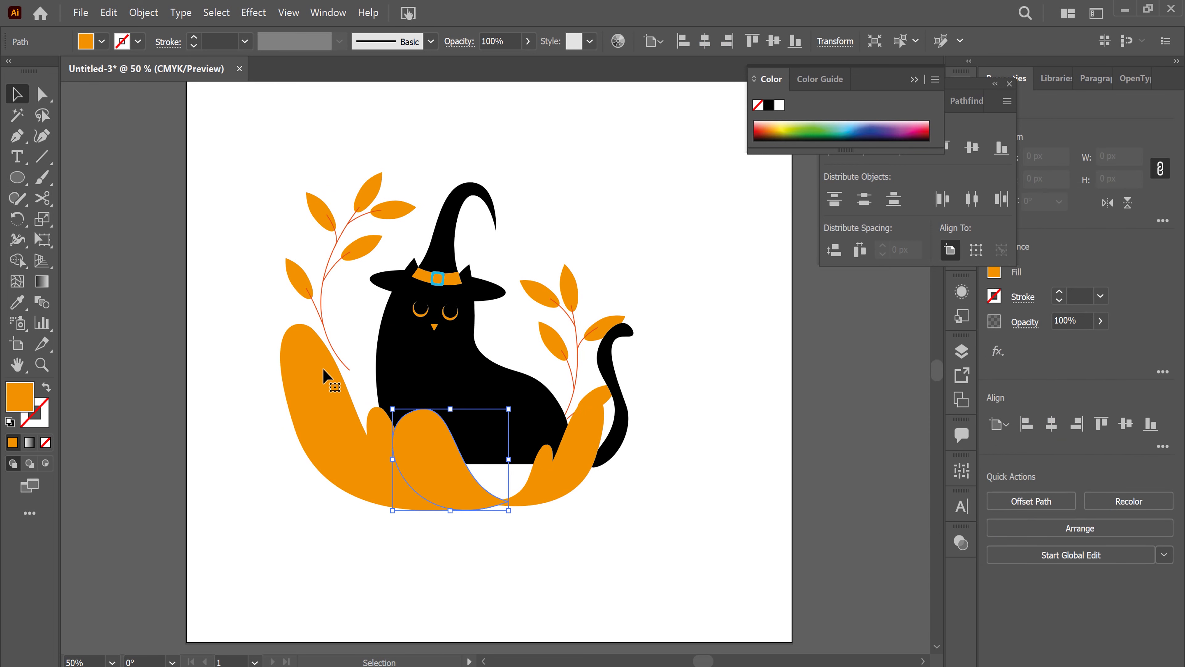
click(101, 42)
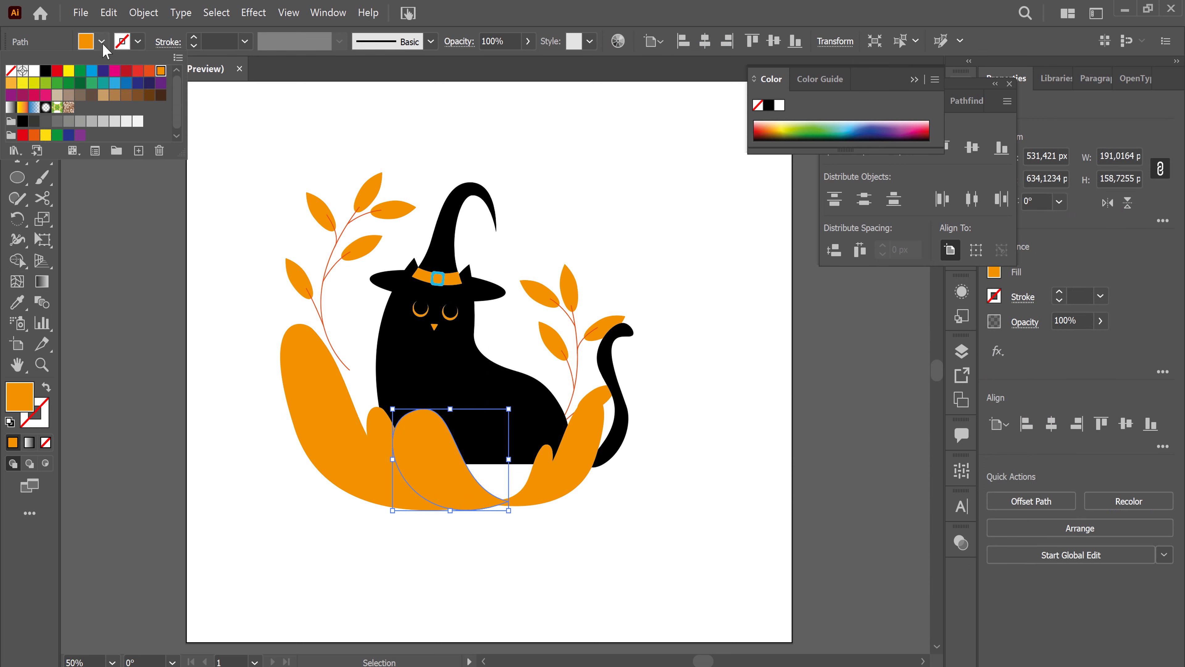
click(149, 71)
click(730, 443)
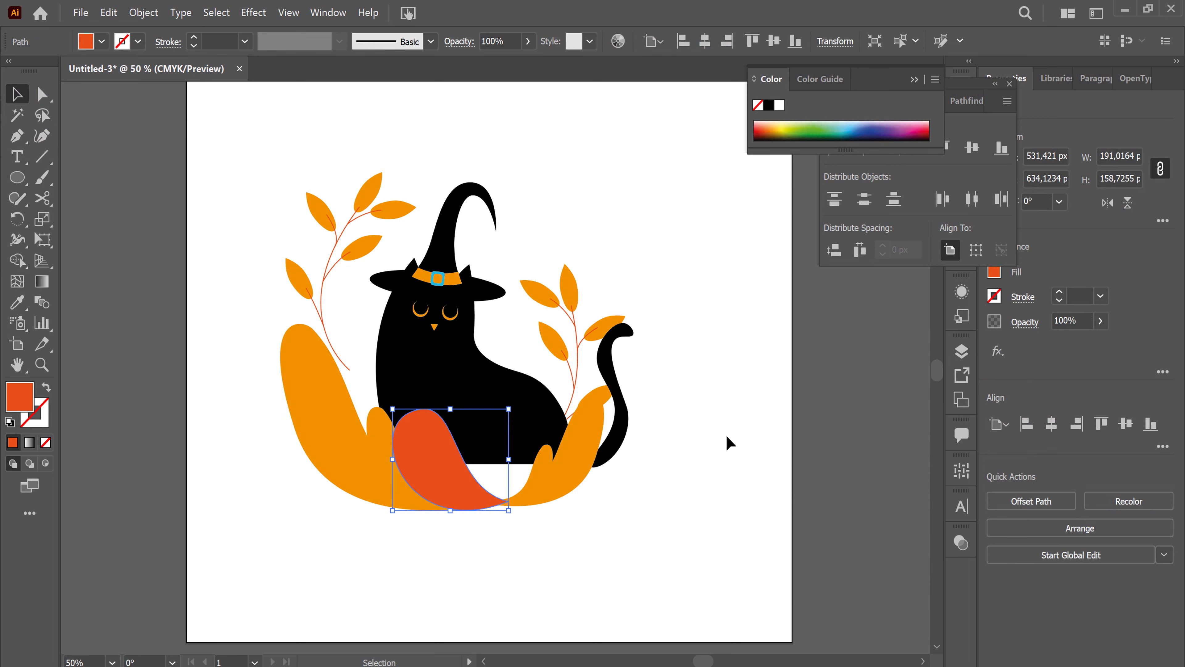
click(720, 424)
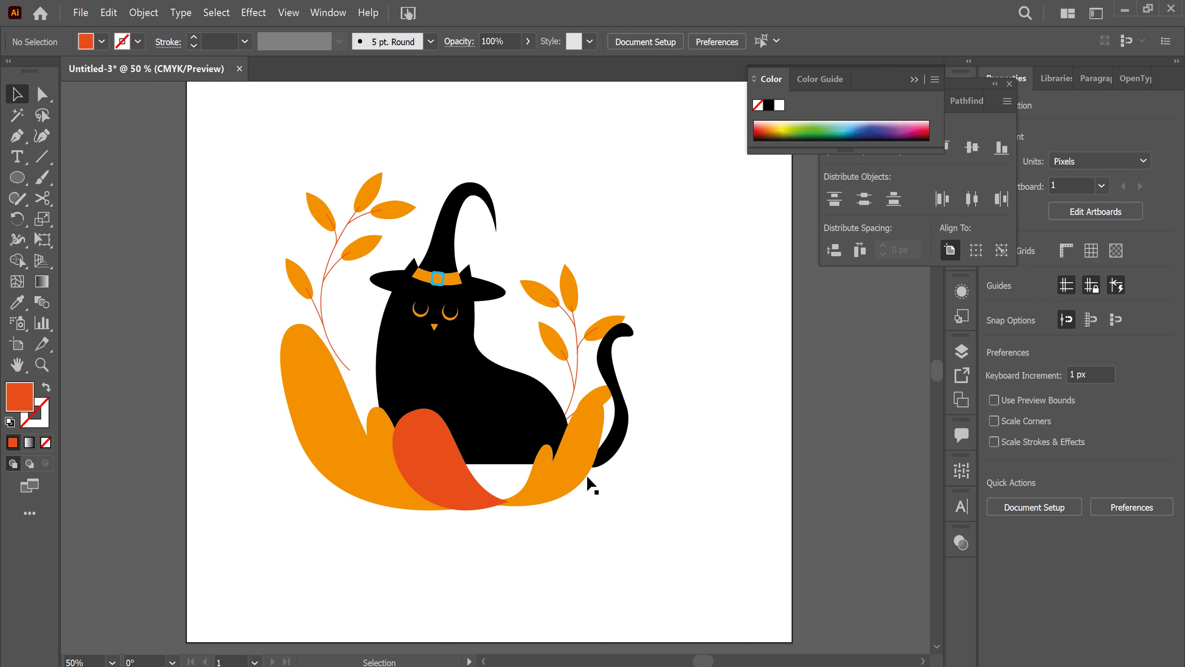
Step: Nudge the red-orange leaf up one step, then zoom in on the bush base
click(442, 473)
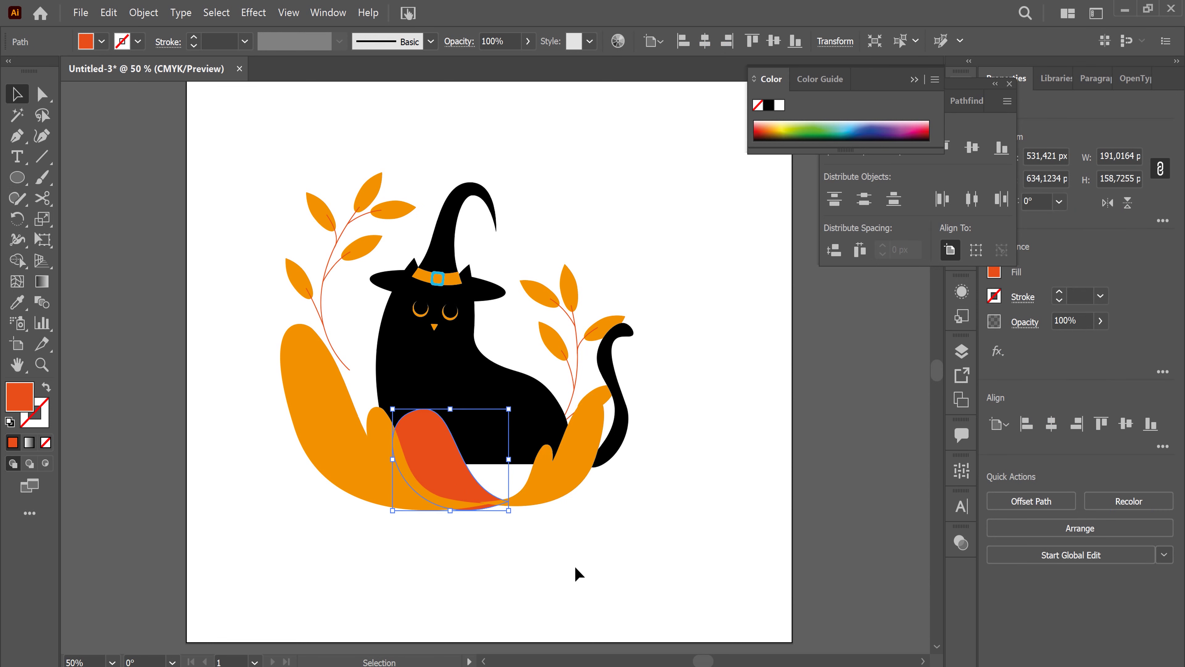
key(Up)
key(Up)
key(Up)
key(Up)
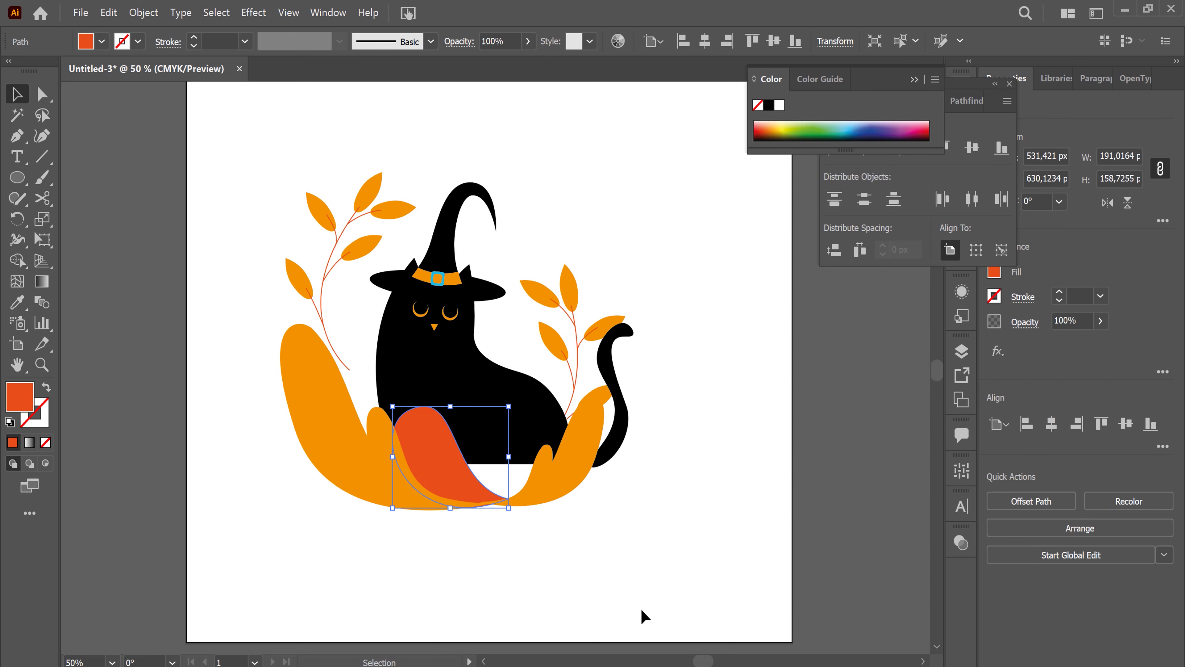
click(705, 595)
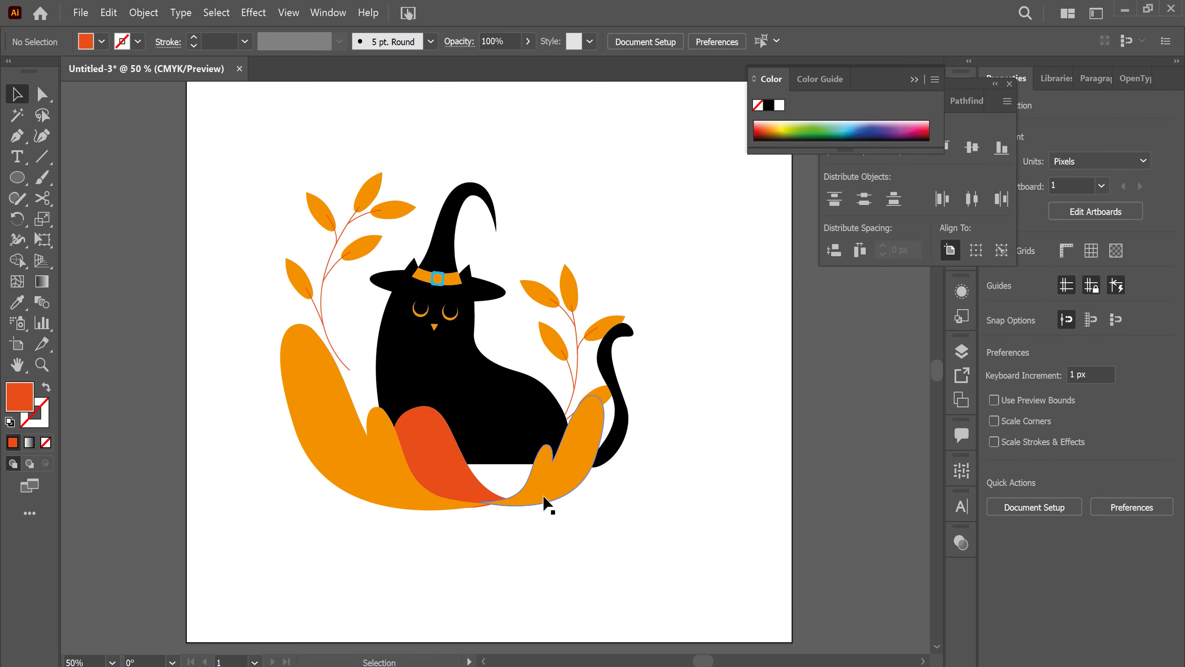
key(ctrl+equal)
key(ctrl+equal)
drag(629, 419, 675, 358)
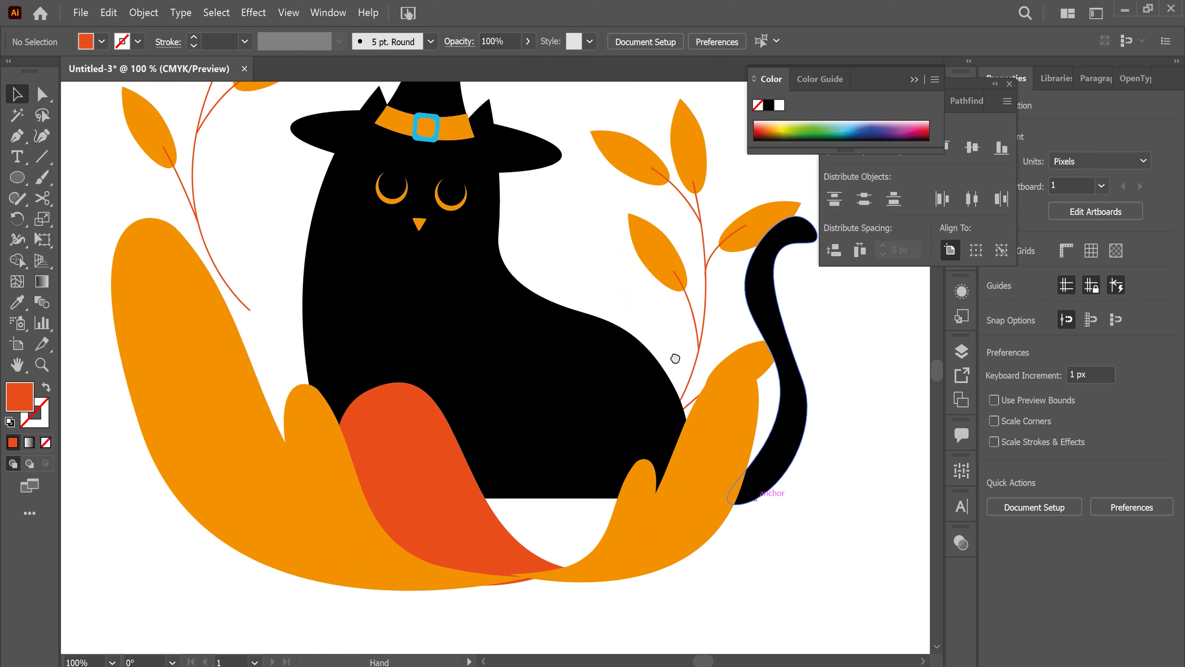
Step: Pull the right front leaf's bottom tip to the left with Direct Selection
scroll(675, 358, down, 3)
key(a)
click(560, 427)
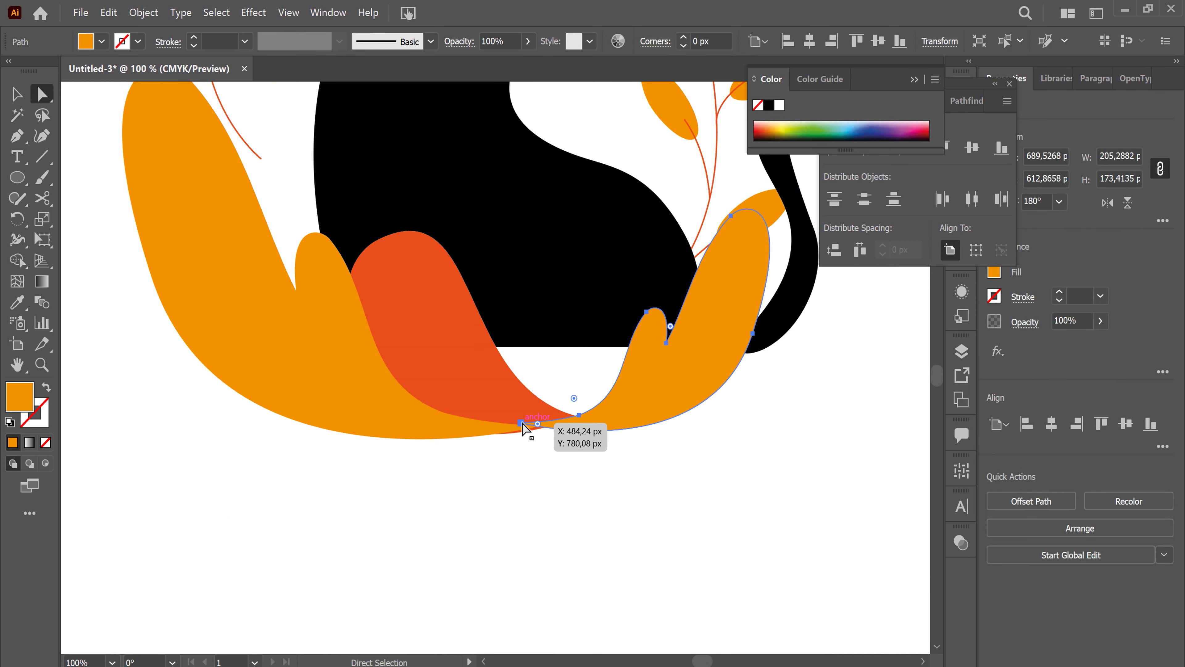
drag(521, 423, 488, 430)
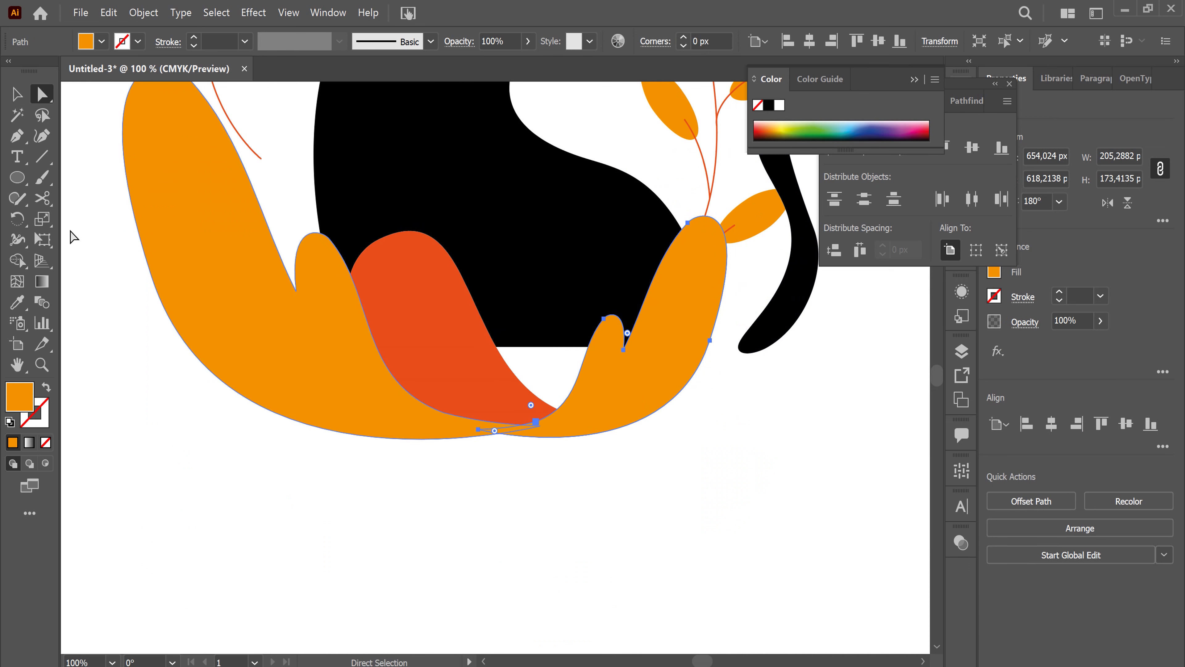
Step: Duplicate the leaf to the left, make the copy shorter, mirror it horizontally, and position it
click(17, 94)
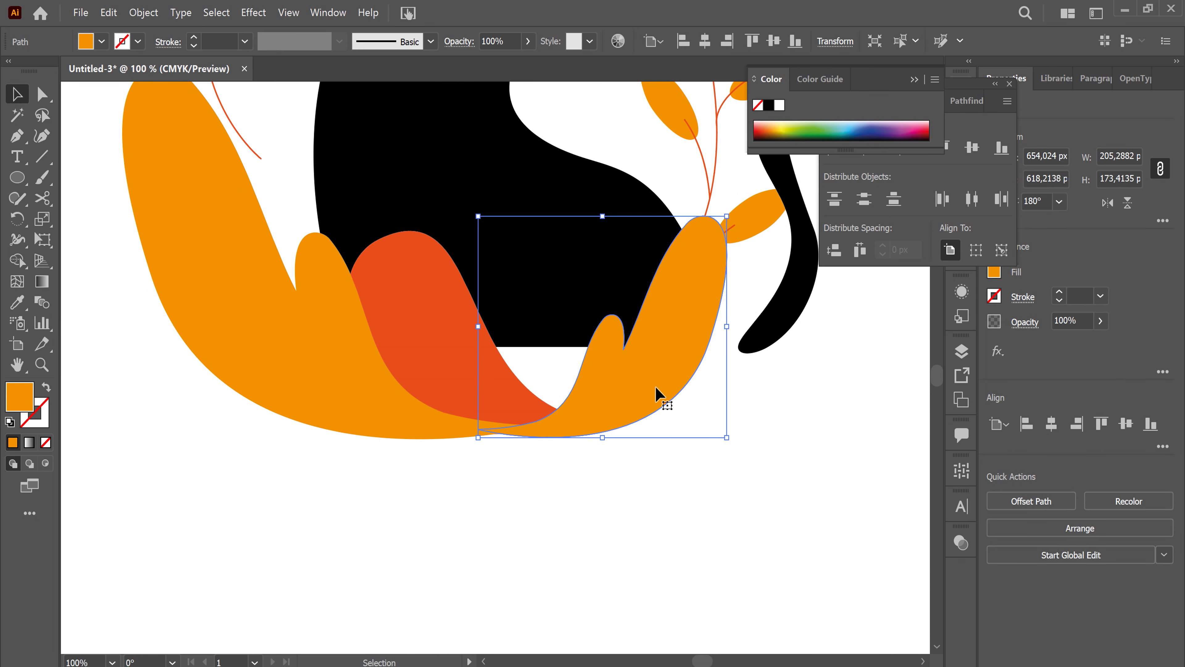
drag(663, 371, 529, 379)
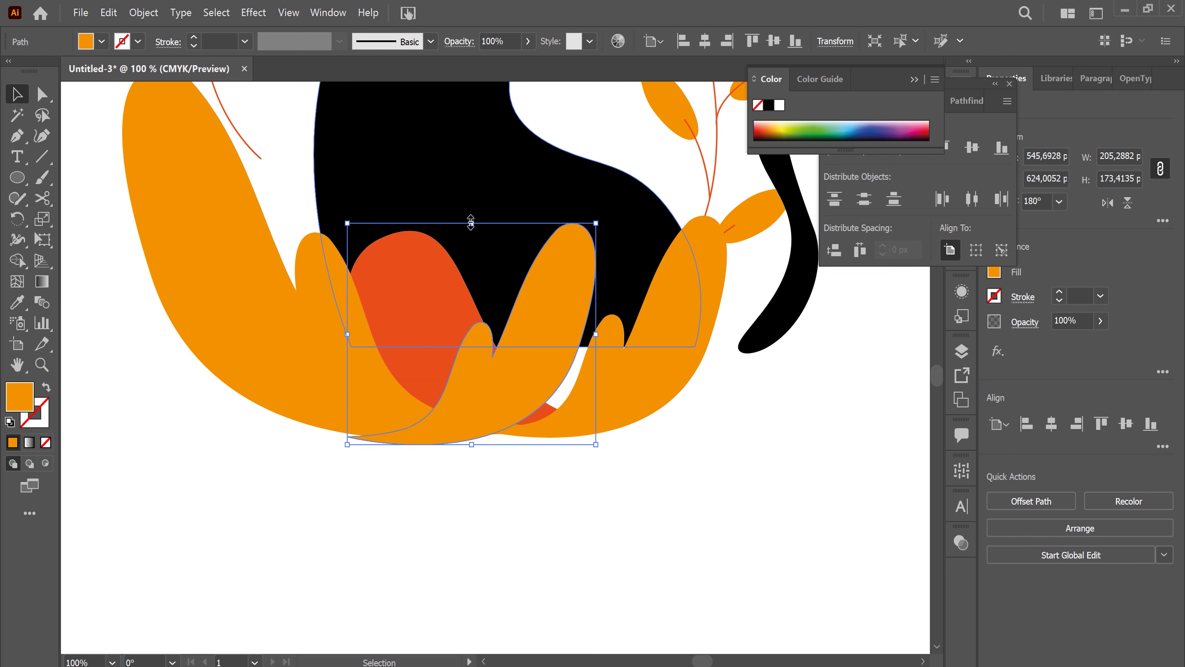
drag(472, 219, 471, 303)
drag(532, 357, 509, 357)
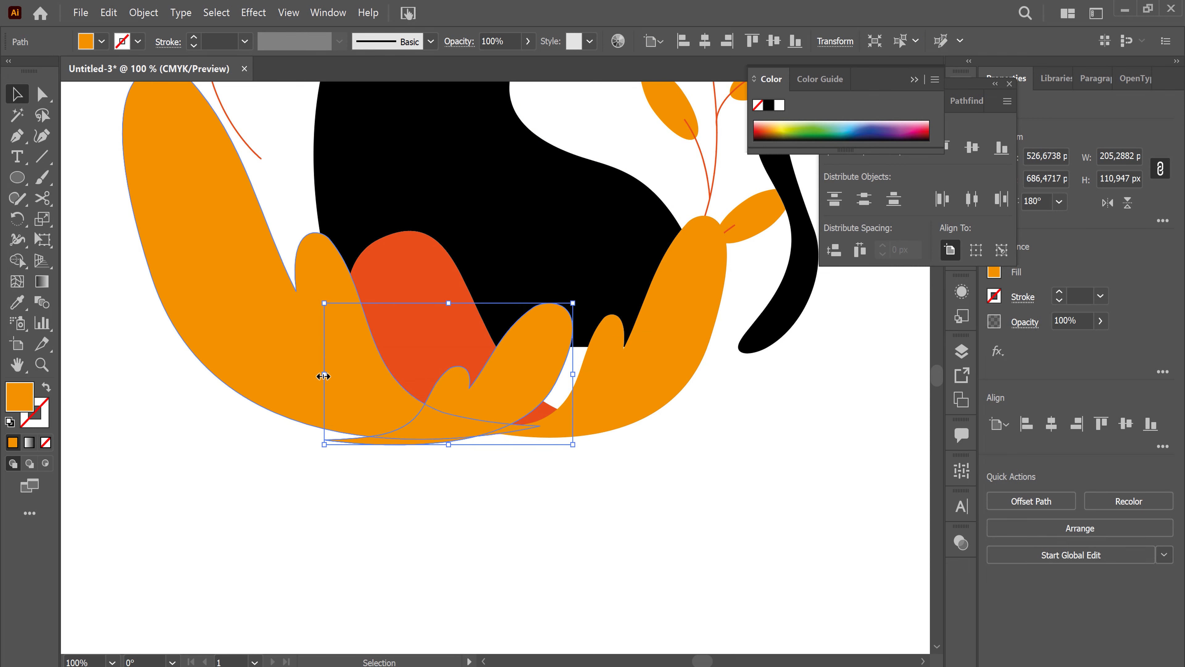
drag(325, 374, 375, 374)
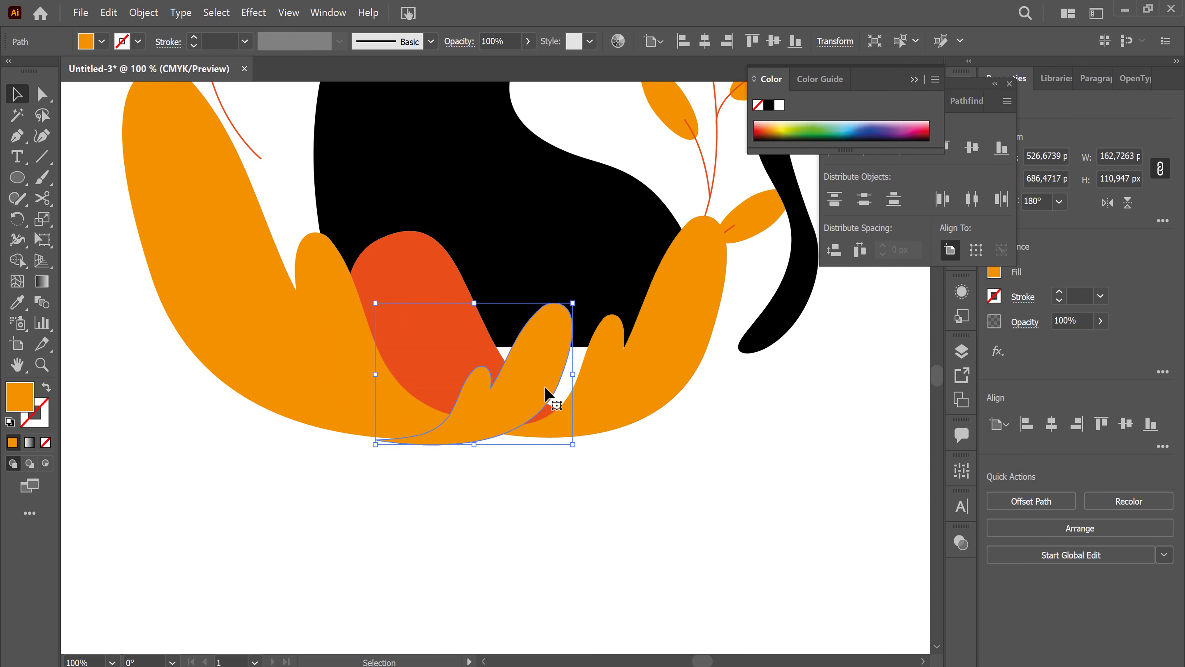
drag(573, 374, 599, 374)
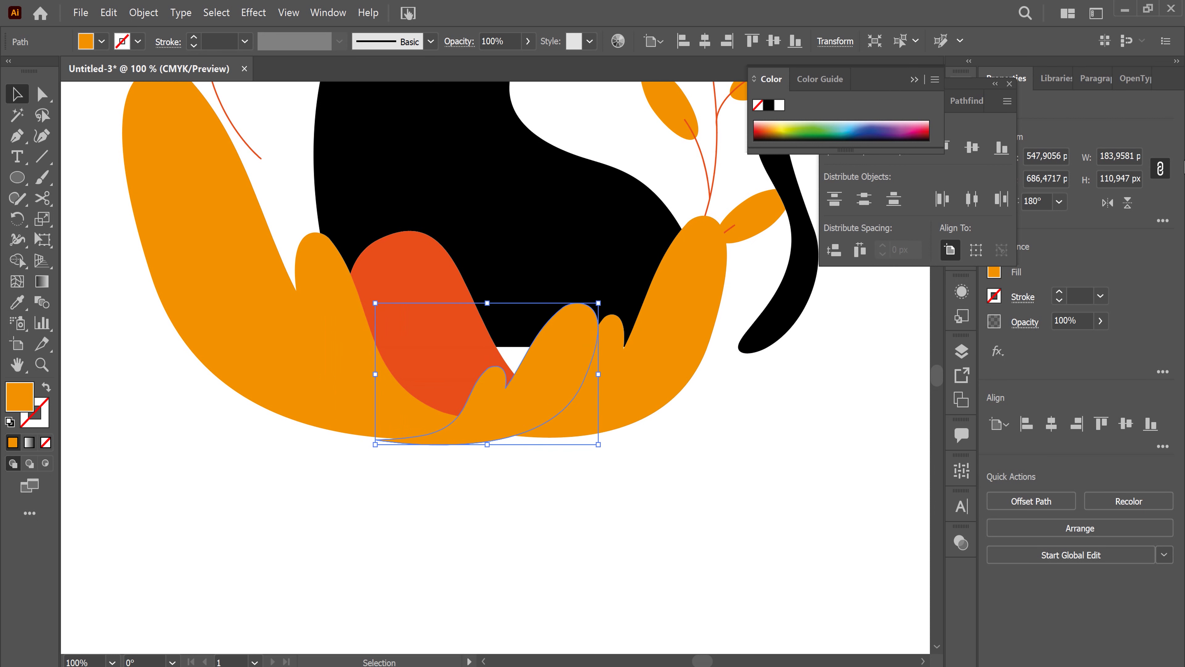
click(1128, 202)
mouse_move(600, 394)
mouse_down()
mouse_move(558, 395)
mouse_move(564, 402)
mouse_up()
click(739, 454)
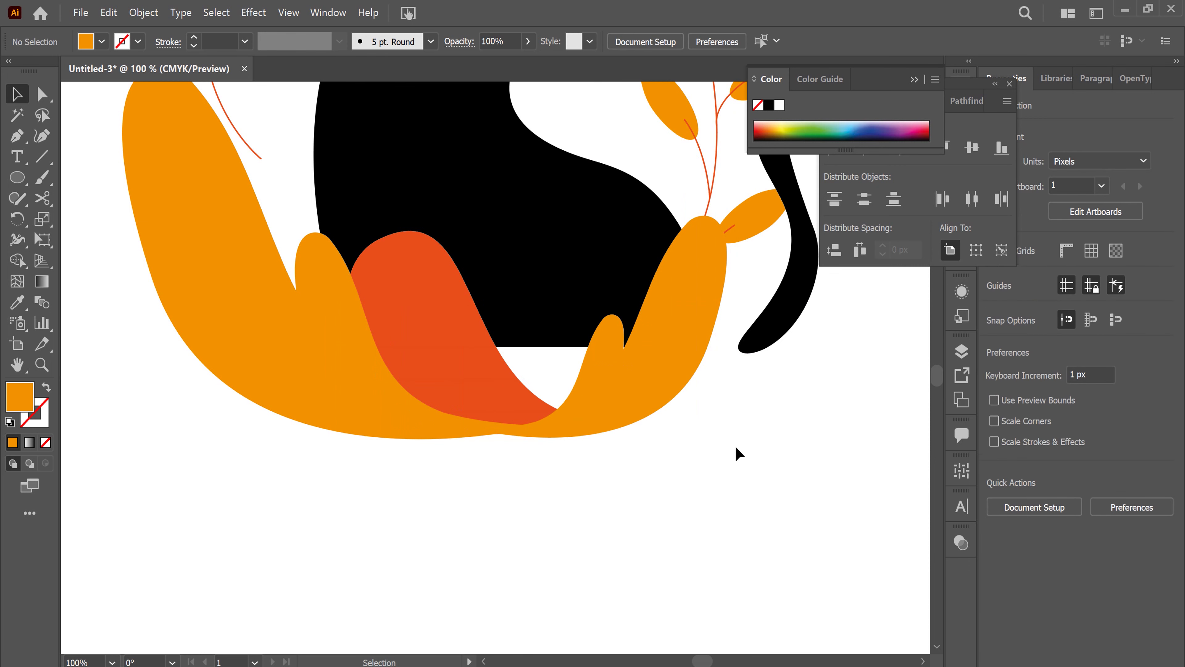
click(460, 362)
Step: Duplicate the red leaf, flip and shrink the copy, and place it in the bush
drag(683, 602, 629, 534)
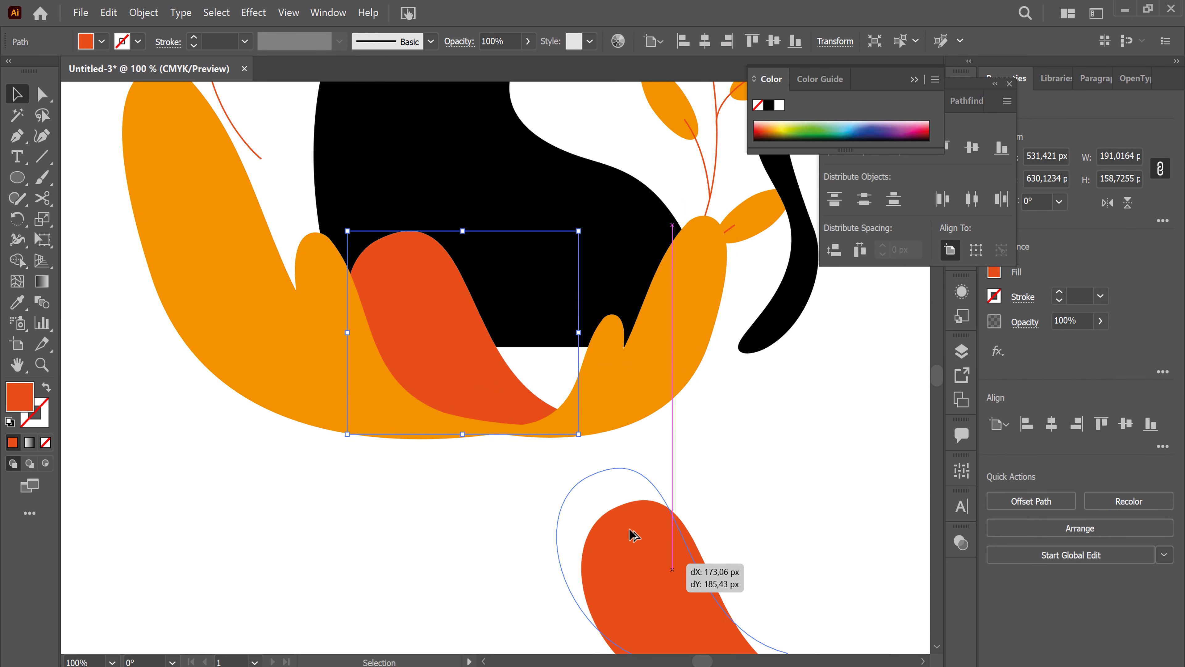
click(1107, 202)
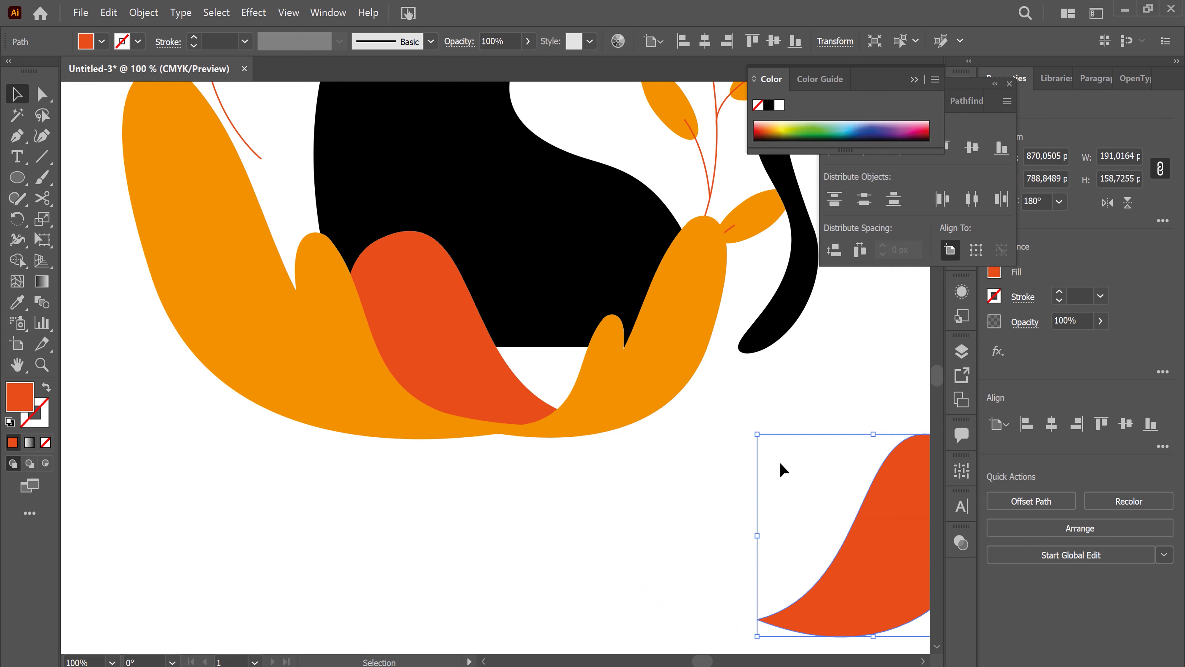
drag(758, 434, 813, 494)
drag(893, 602, 516, 408)
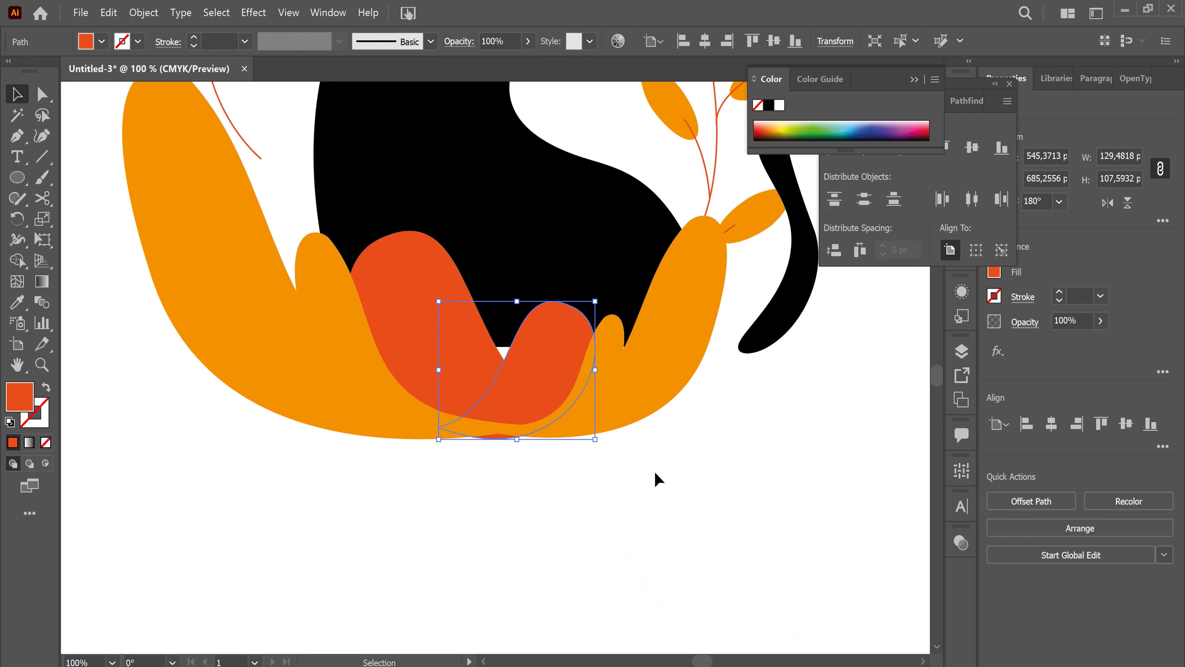
drag(519, 360, 514, 336)
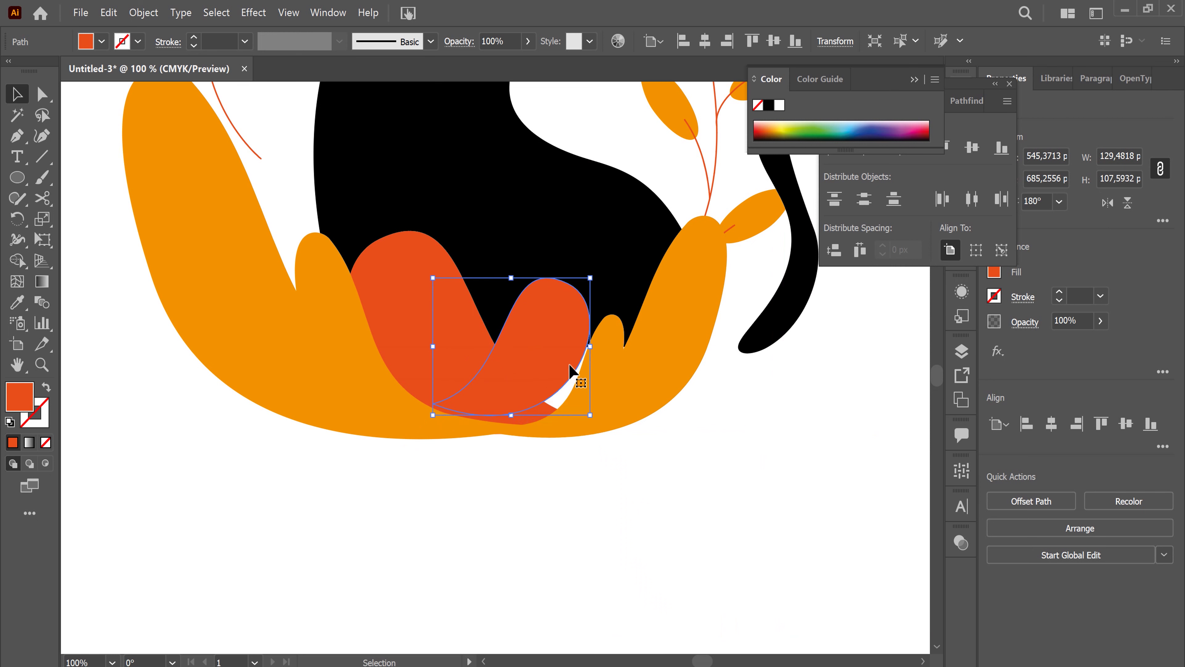
drag(587, 414, 421, 265)
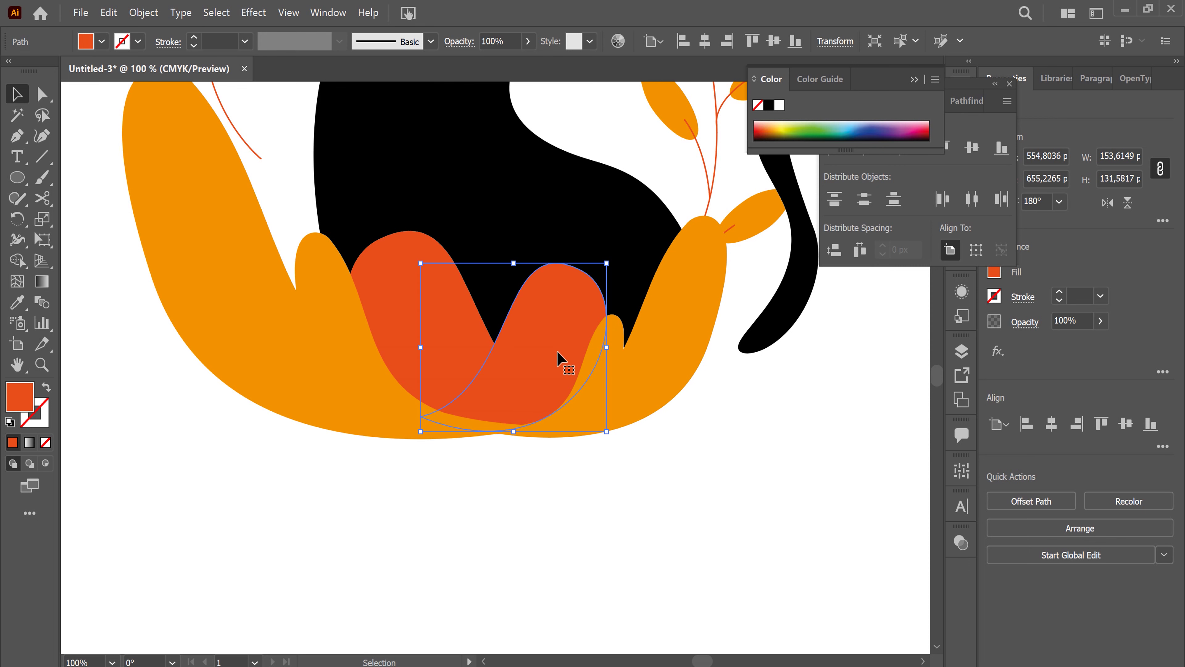
Step: Reshape the small red leaf's top, left and lower curves with Direct Selection
key(a)
click(580, 269)
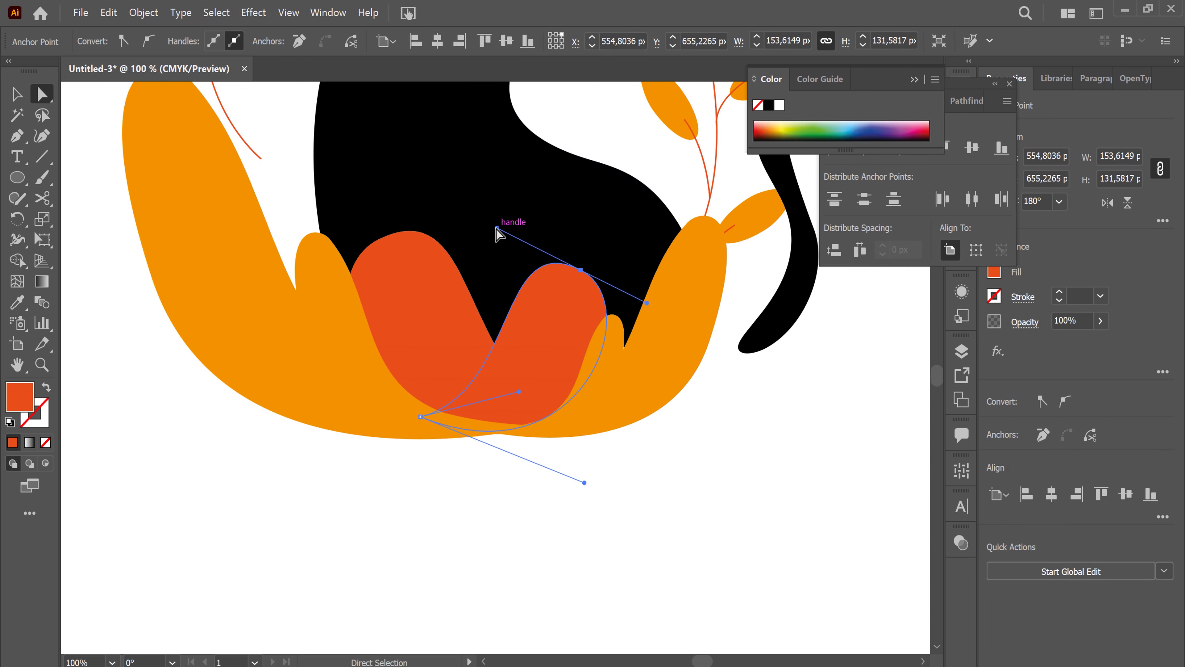
drag(497, 228, 495, 287)
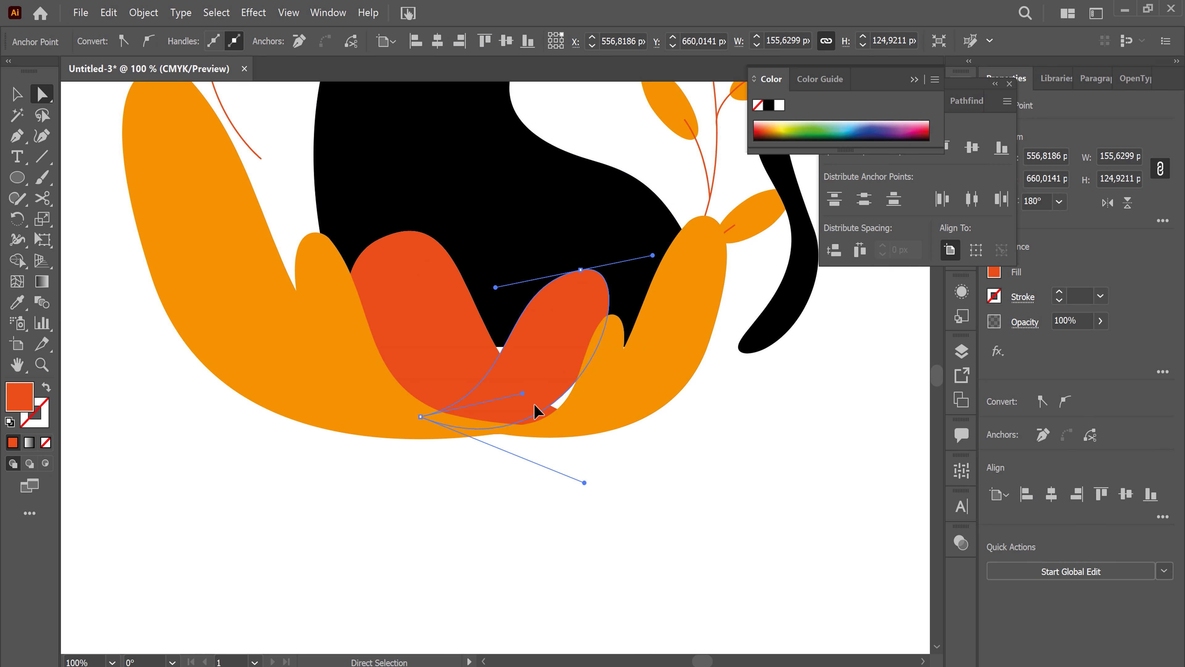
drag(522, 394, 558, 409)
drag(584, 482, 626, 495)
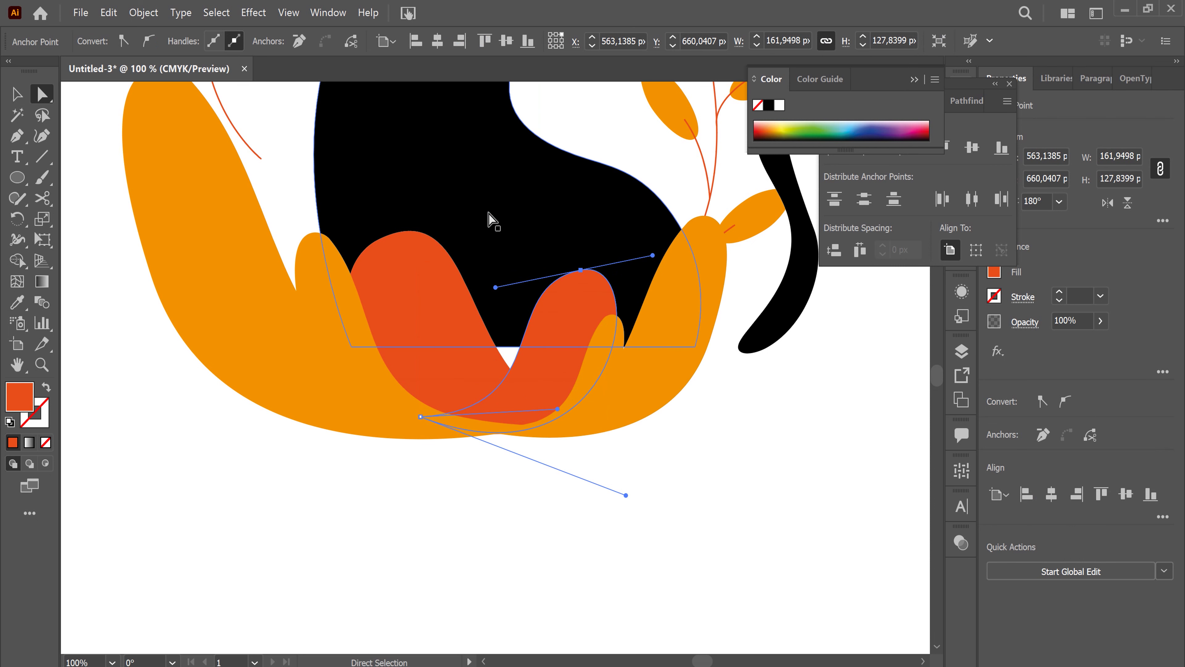
click(18, 95)
Step: Marquee-select all the bush leaf shapes and nudge them up
drag(389, 425, 338, 384)
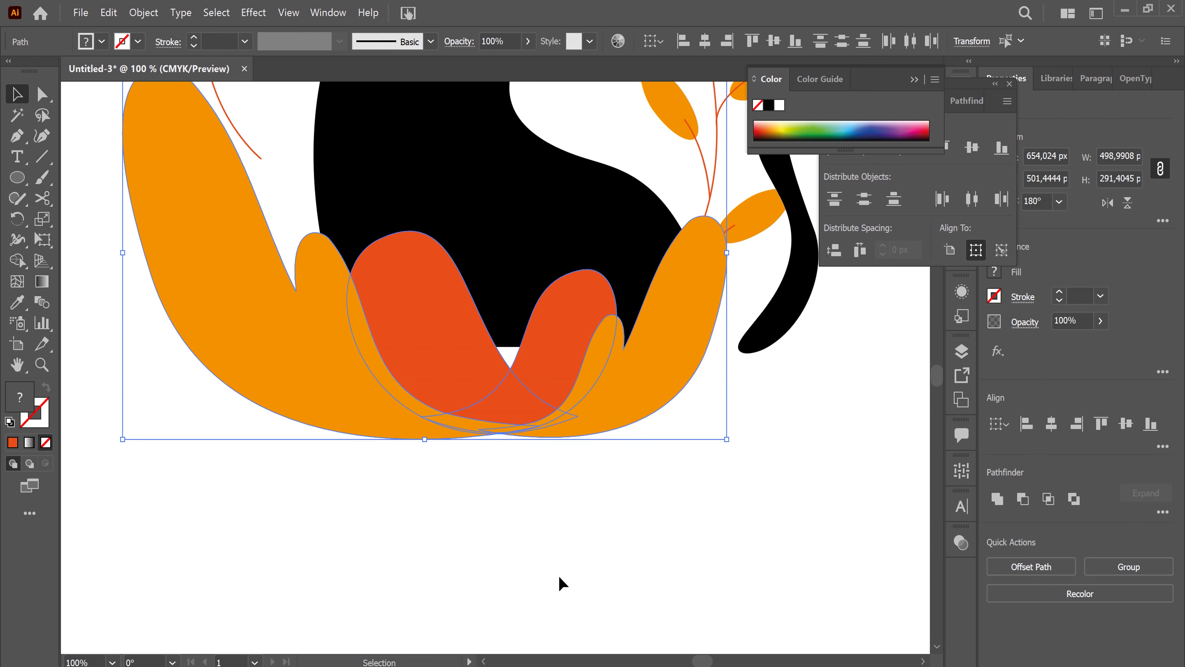
key(Up)
key(Up)
key(Up)
key(Up)
key(Up)
key(Up)
key(Up)
key(Up)
click(638, 561)
mouse_move(794, 451)
mouse_down()
mouse_move(654, 606)
mouse_move(751, 625)
mouse_up()
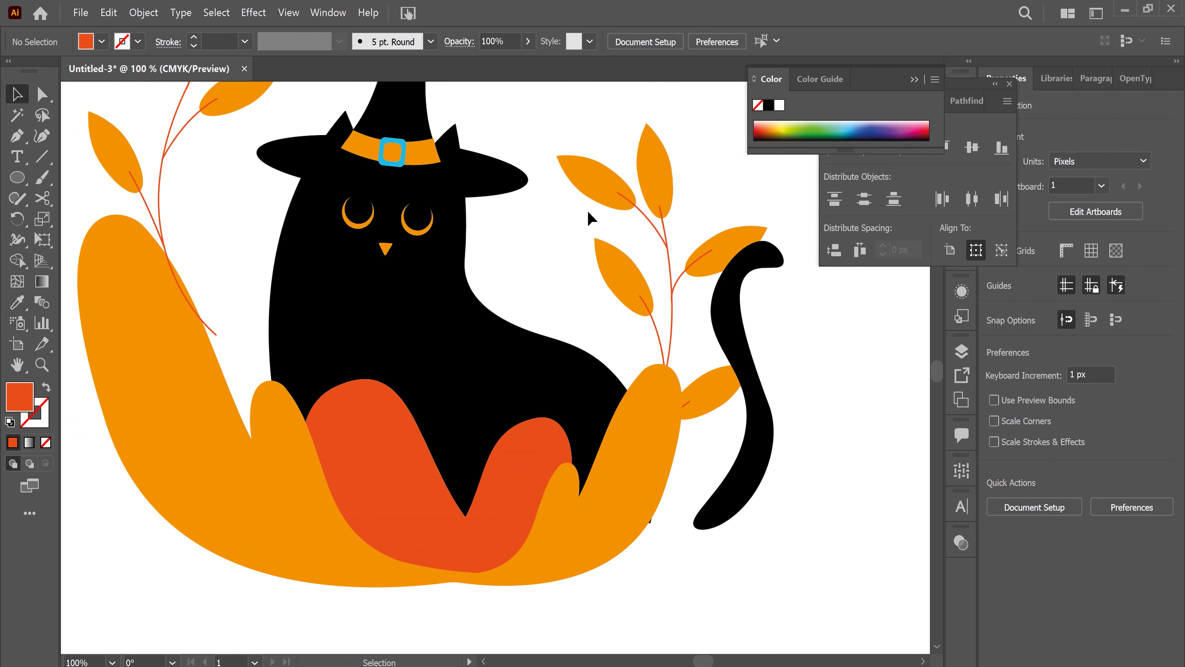
Step: Reposition the right leaf sprig near the tail and move the tail up and left
click(716, 266)
drag(715, 265, 756, 205)
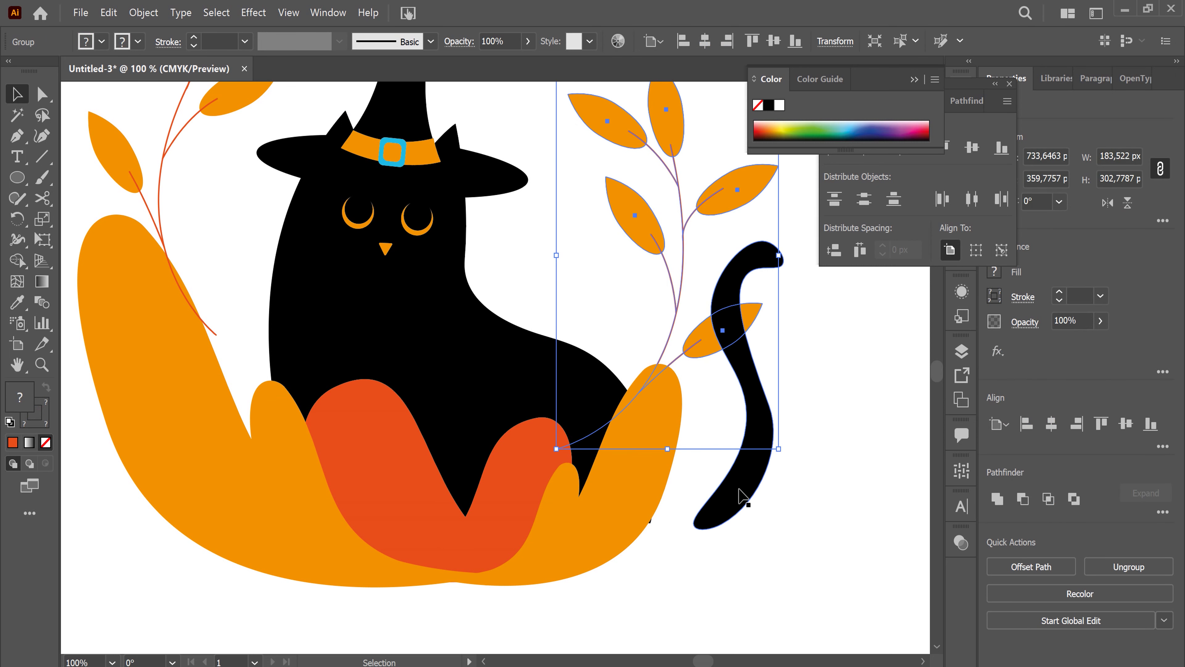
drag(740, 490, 711, 451)
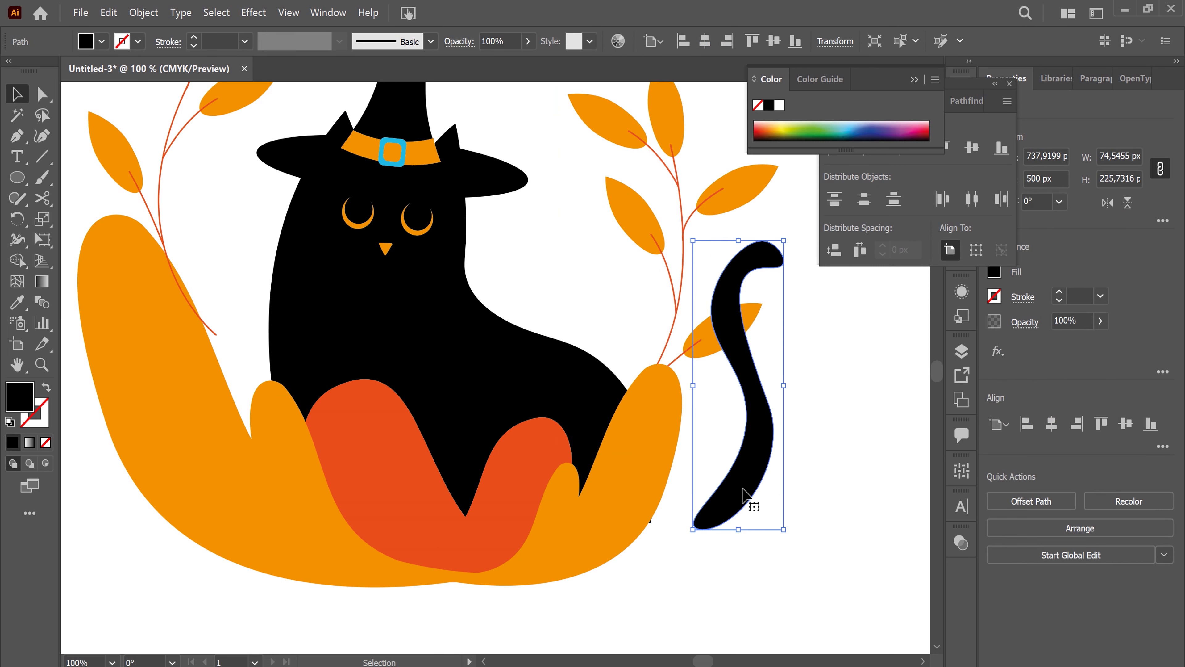
click(827, 460)
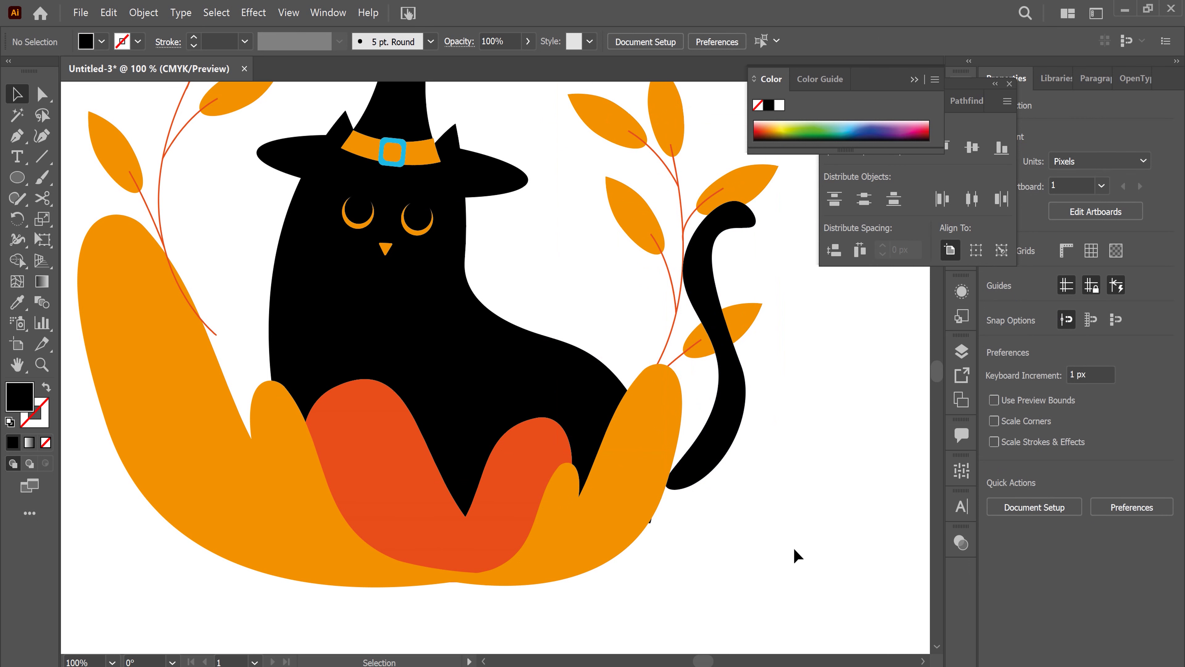
Step: Duplicate the right orange leaf and draw an ellipse over its lower part, rotated about 23°
click(629, 506)
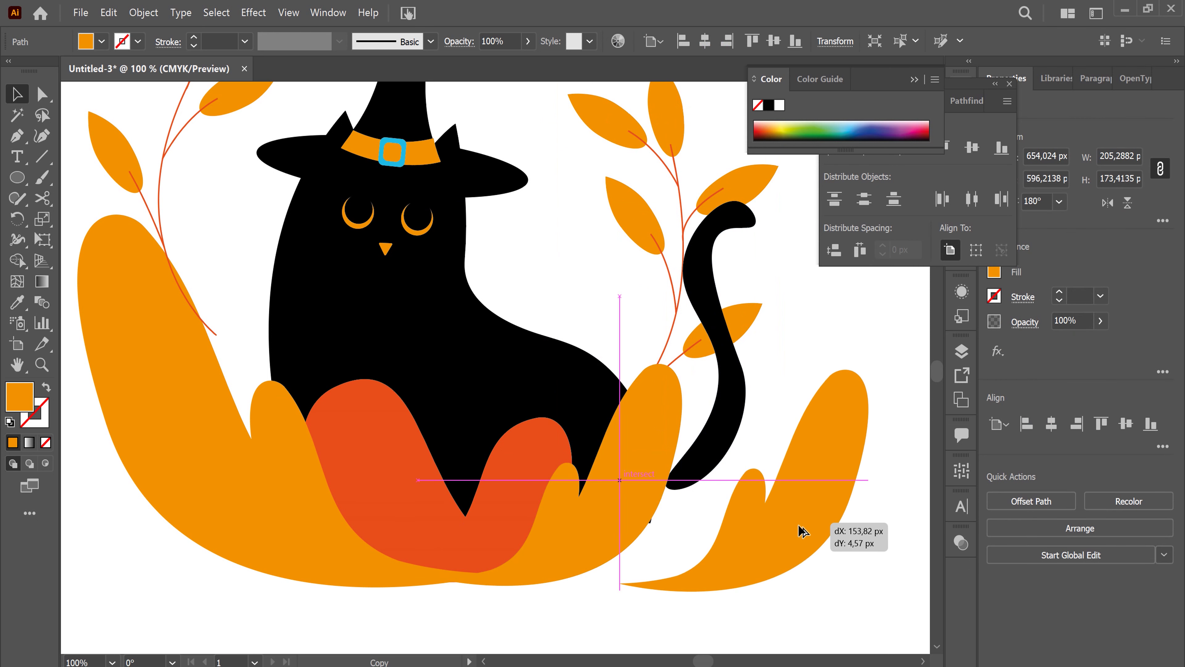
mouse_move(615, 521)
mouse_down()
mouse_move(819, 531)
mouse_move(722, 369)
mouse_up()
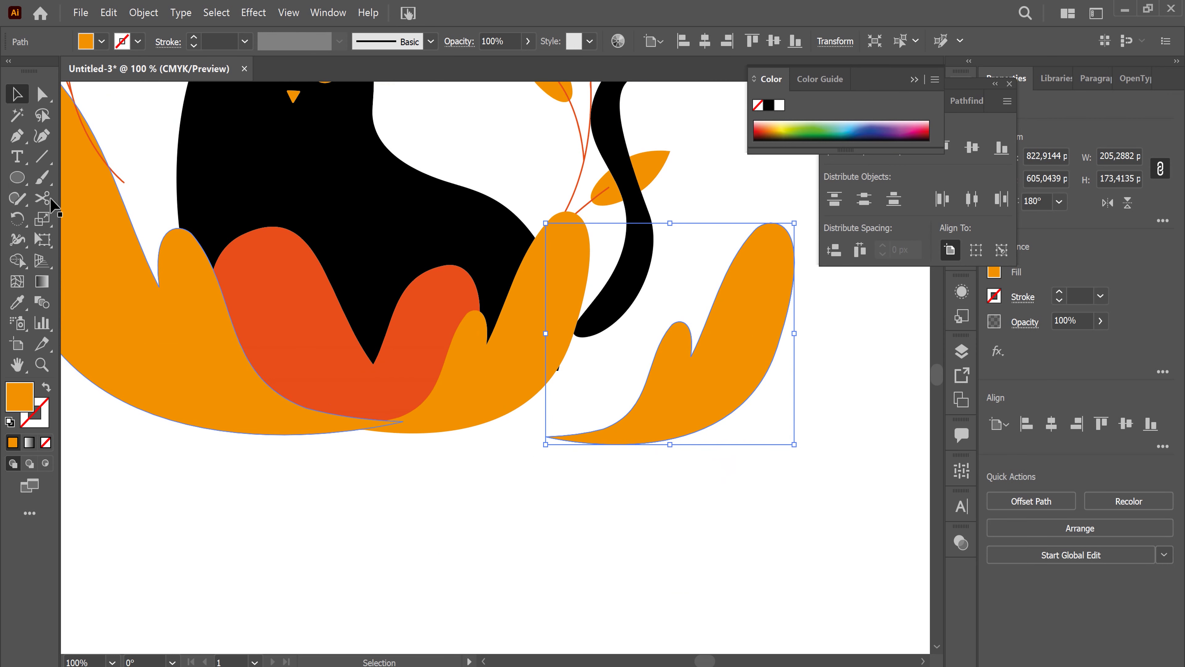
click(21, 181)
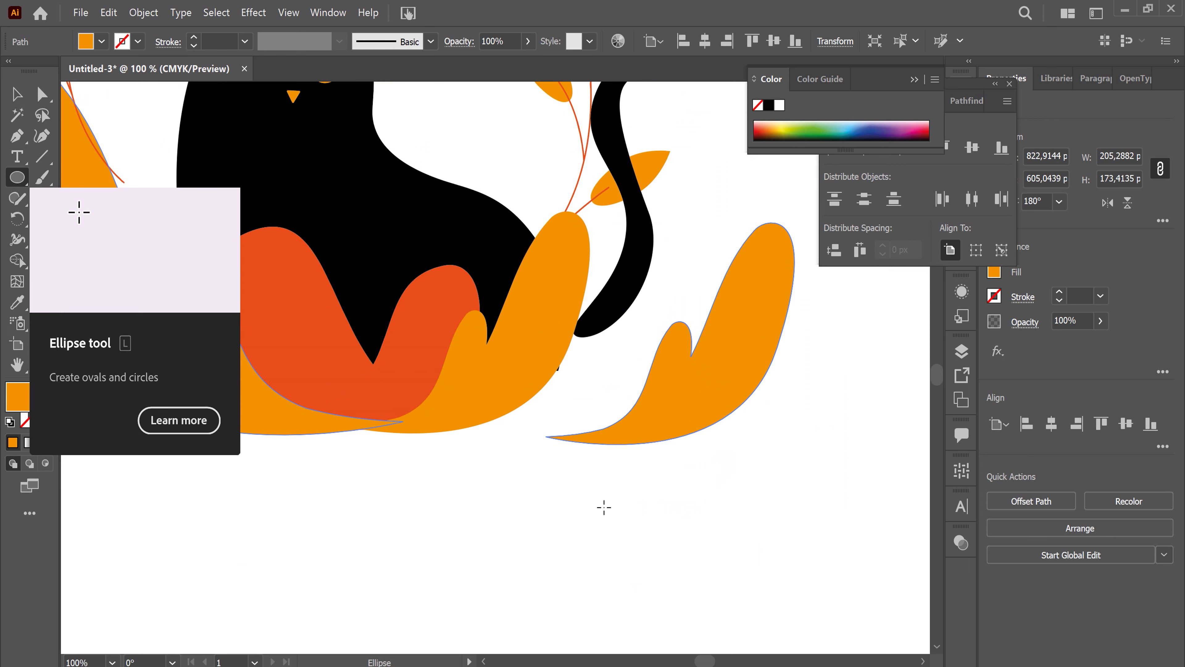
drag(809, 370, 670, 457)
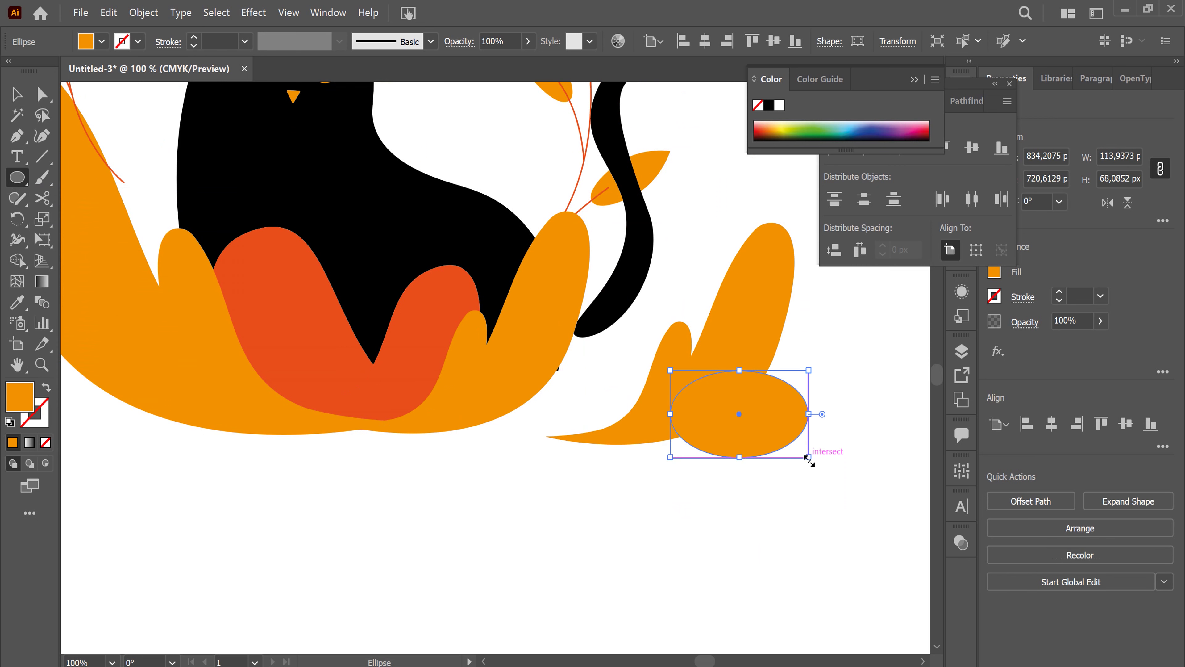
key(v)
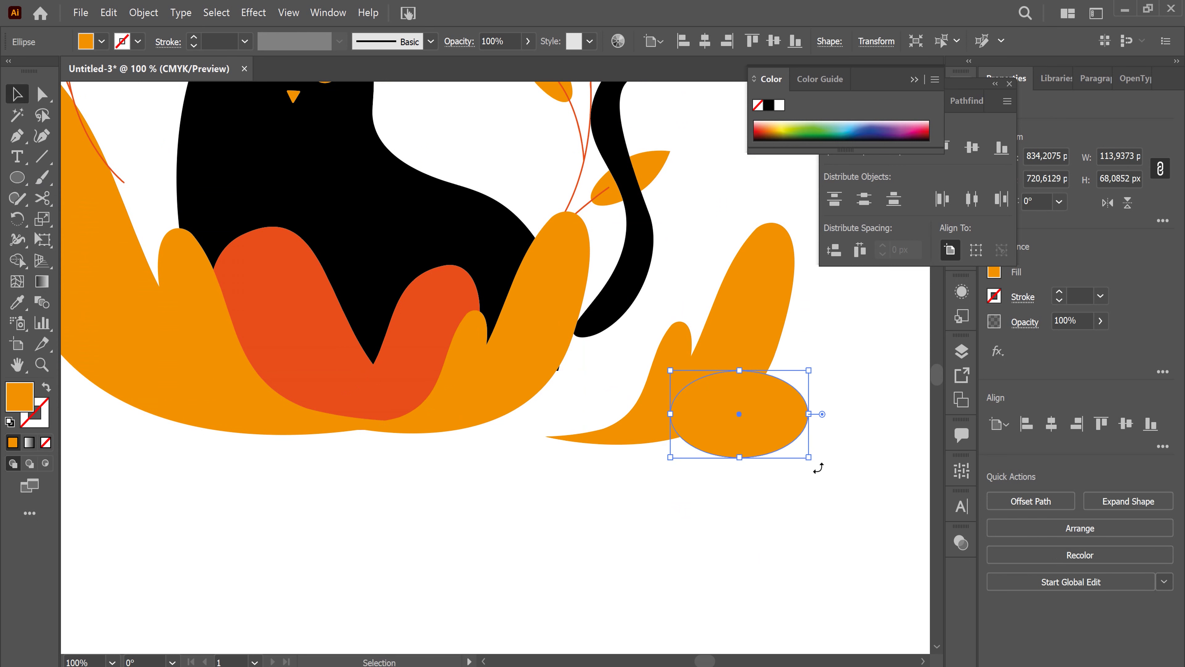
drag(818, 468, 829, 423)
Step: Reshape the ellipse's left, bottom and right anchors and the left handle into a curved cutter
key(a)
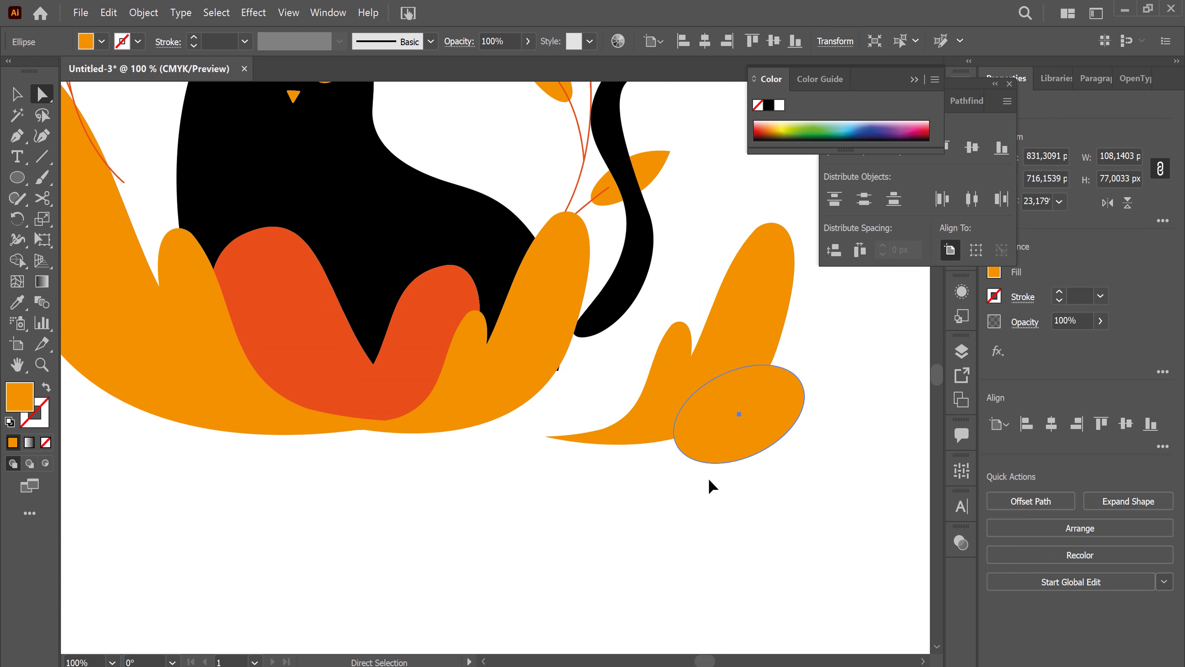
drag(676, 441, 653, 428)
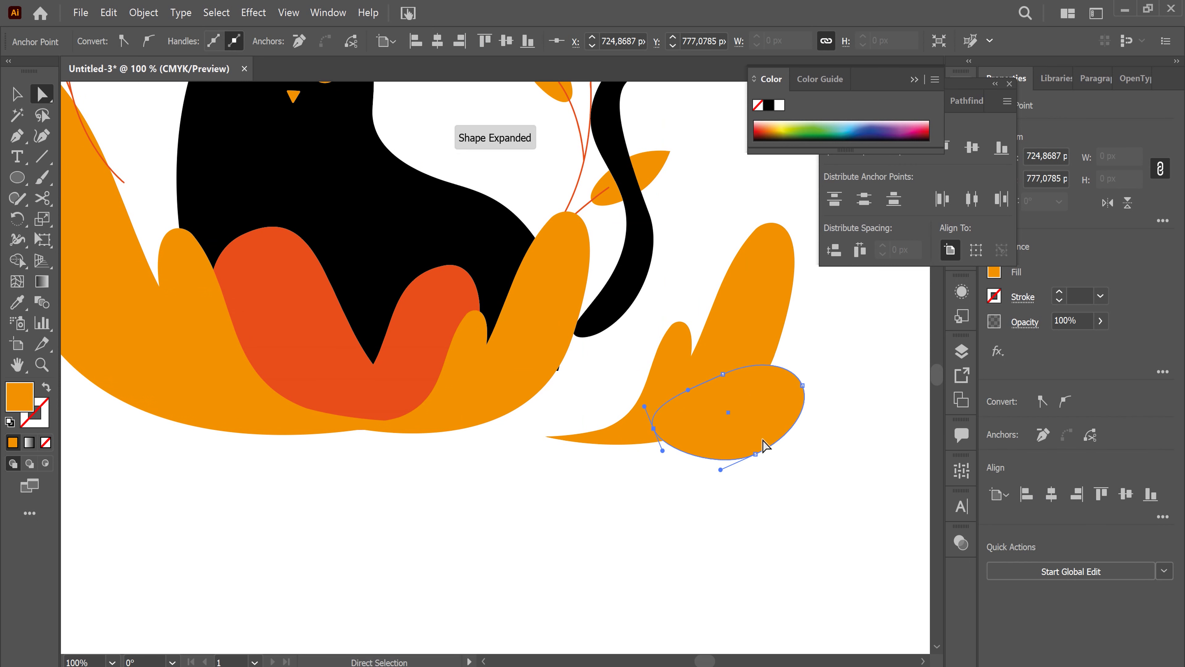
drag(756, 454, 738, 421)
drag(804, 386, 799, 355)
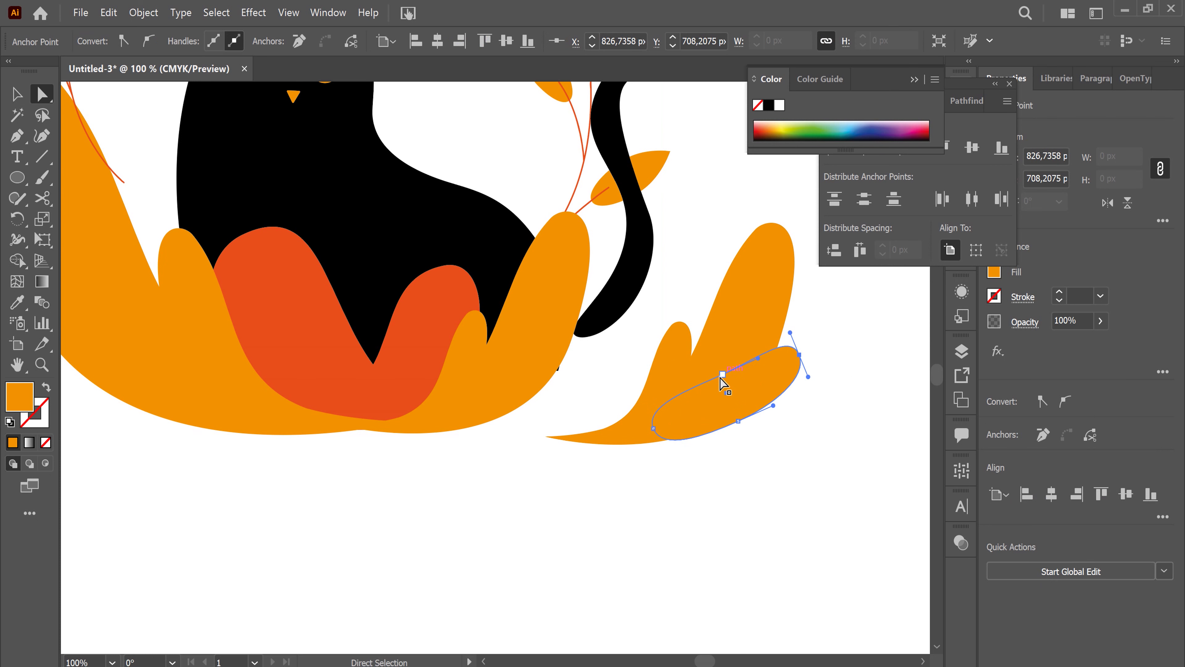
click(652, 428)
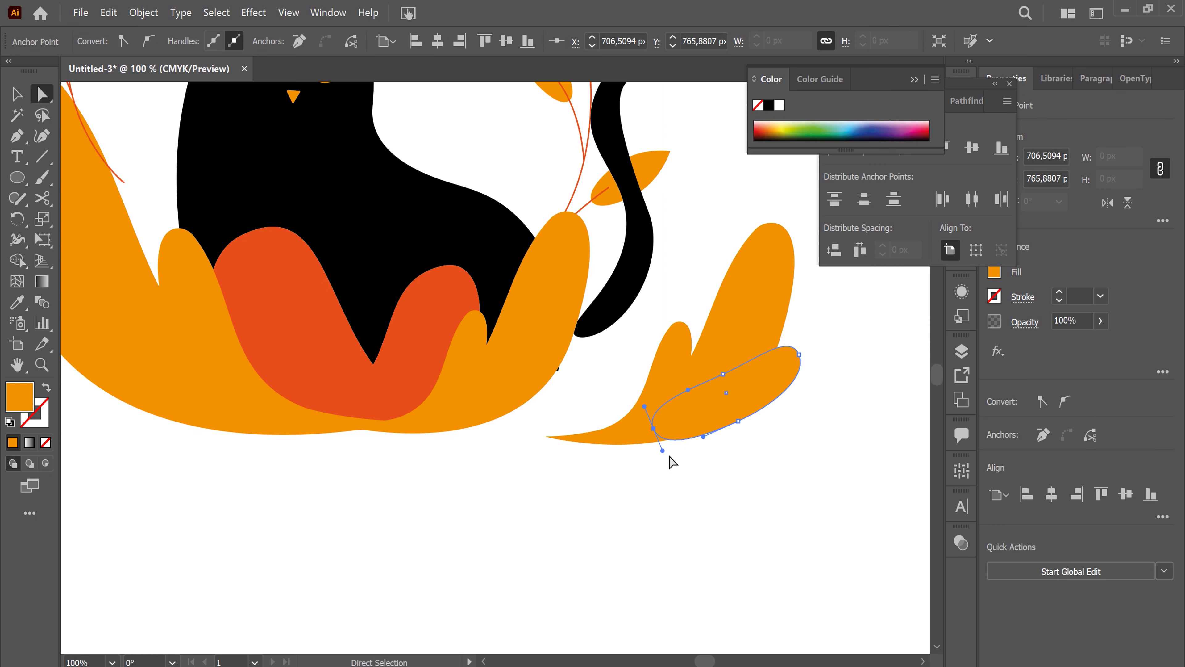
drag(662, 451, 635, 448)
Step: Select the leaf and ellipse together and apply Pathfinder Minus Front to notch the leaf
key(v)
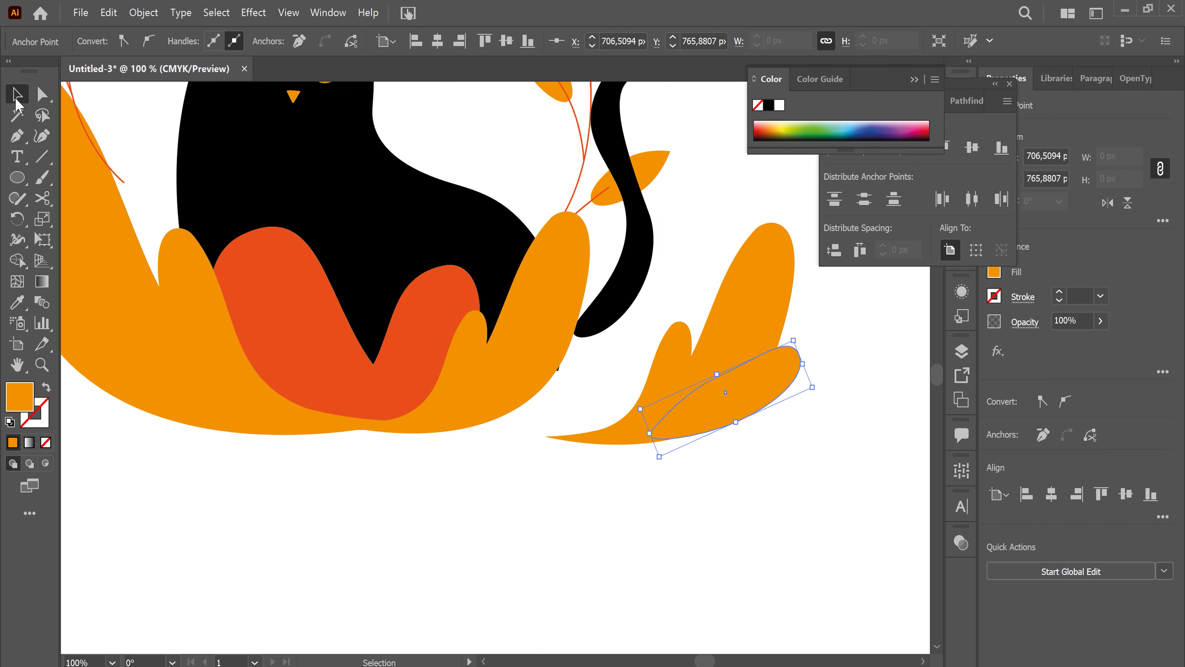
shift+click(742, 322)
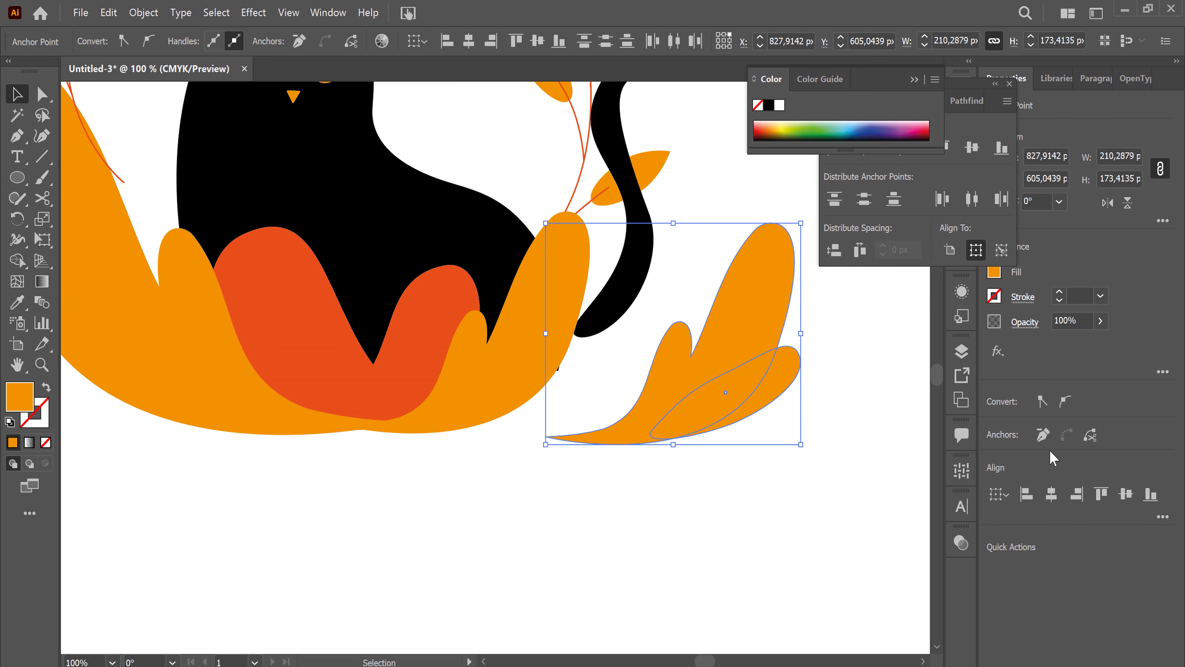
click(840, 495)
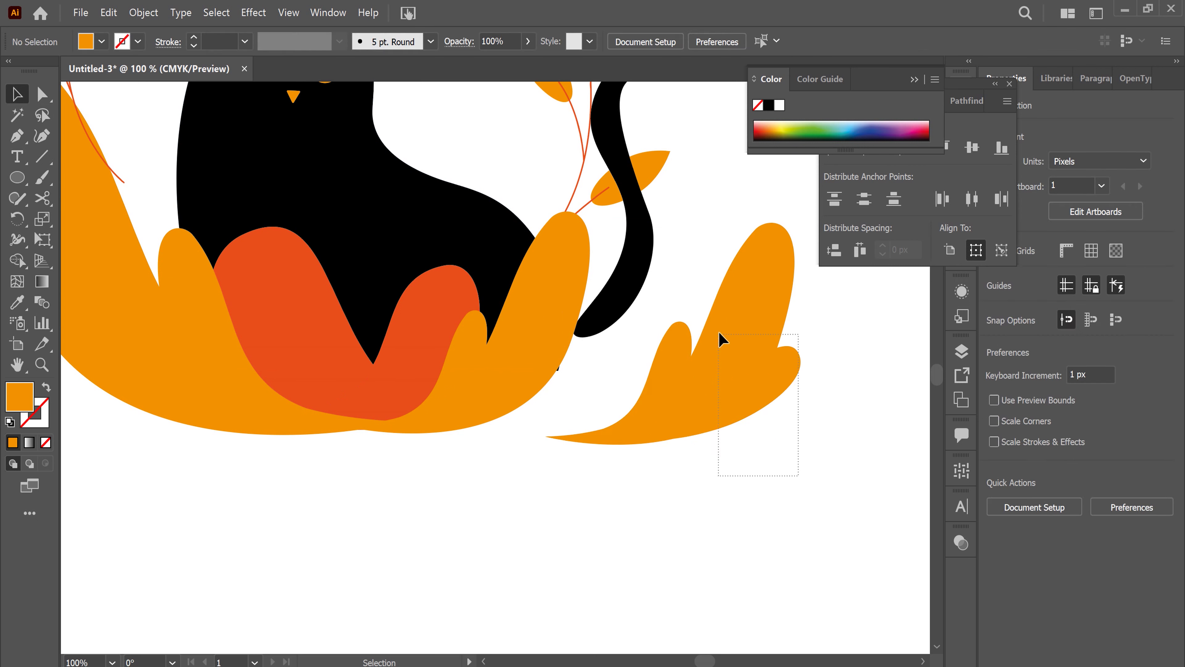
drag(794, 476, 720, 339)
click(1010, 498)
click(902, 437)
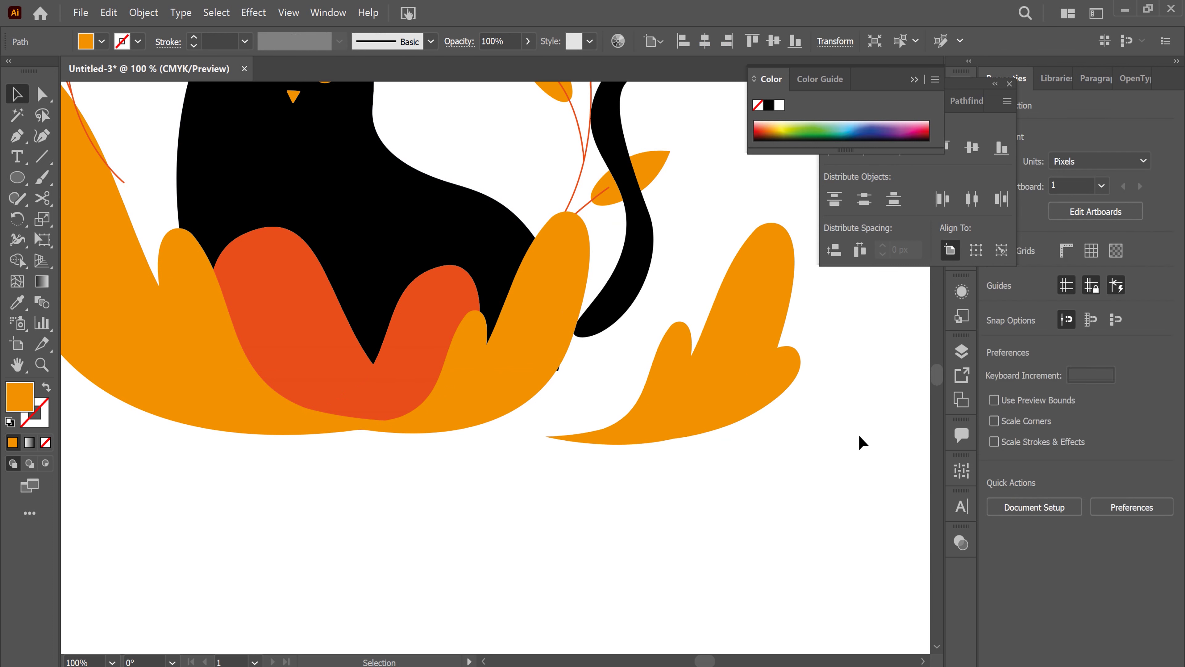
Step: Move the trimmed leaf beside the cat's tail and tilt it counter-clockwise
drag(747, 365, 634, 337)
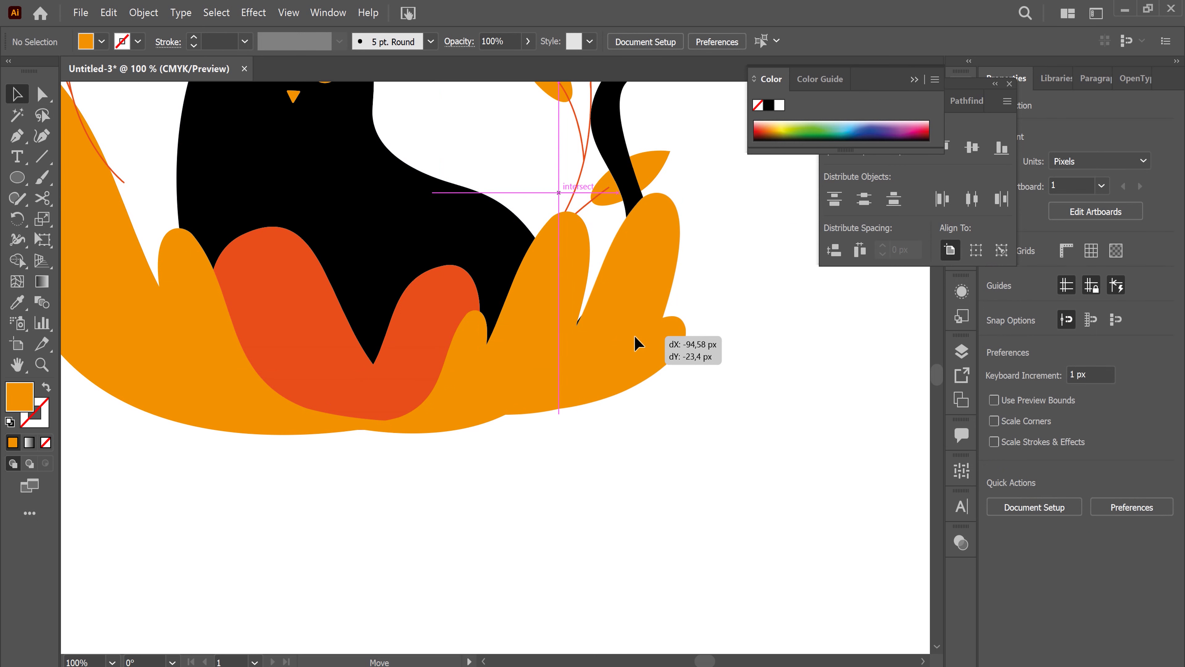
drag(637, 343, 674, 337)
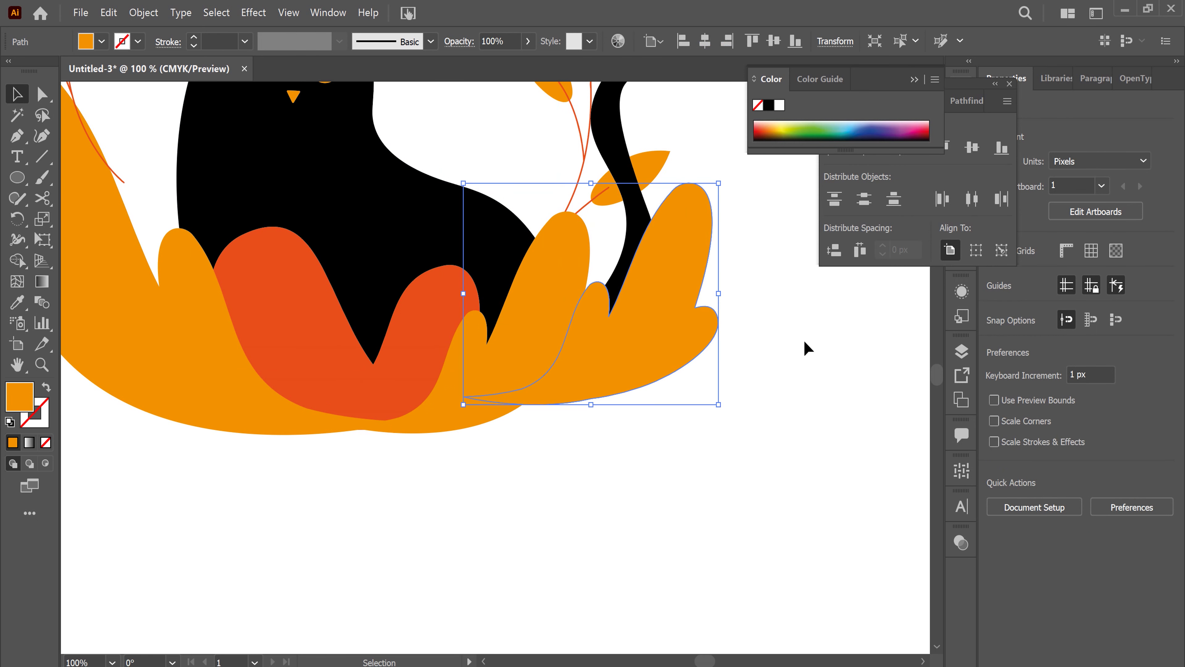
click(886, 467)
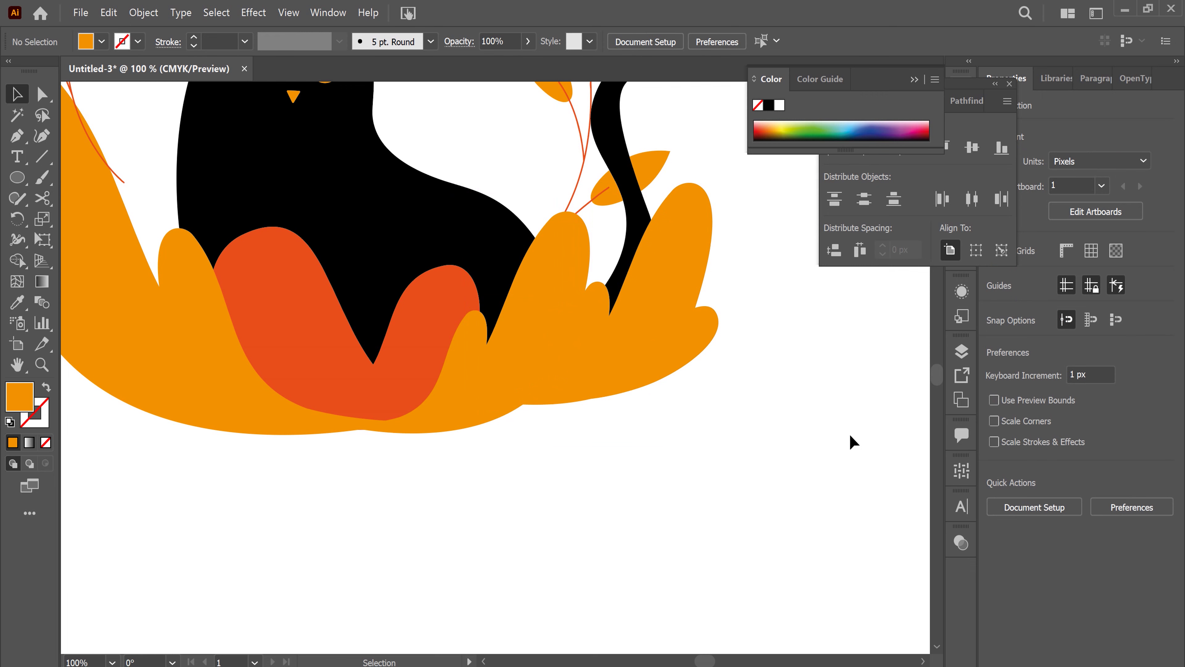
key(ctrl+minus)
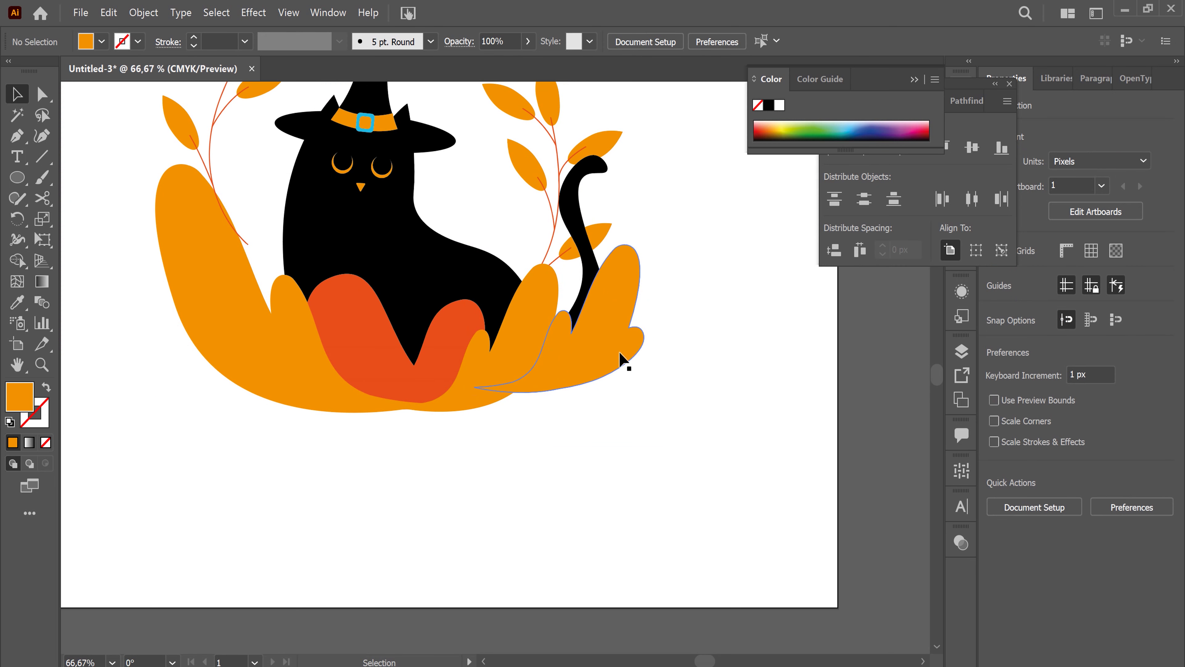
click(625, 360)
drag(660, 322, 645, 292)
drag(601, 343, 577, 338)
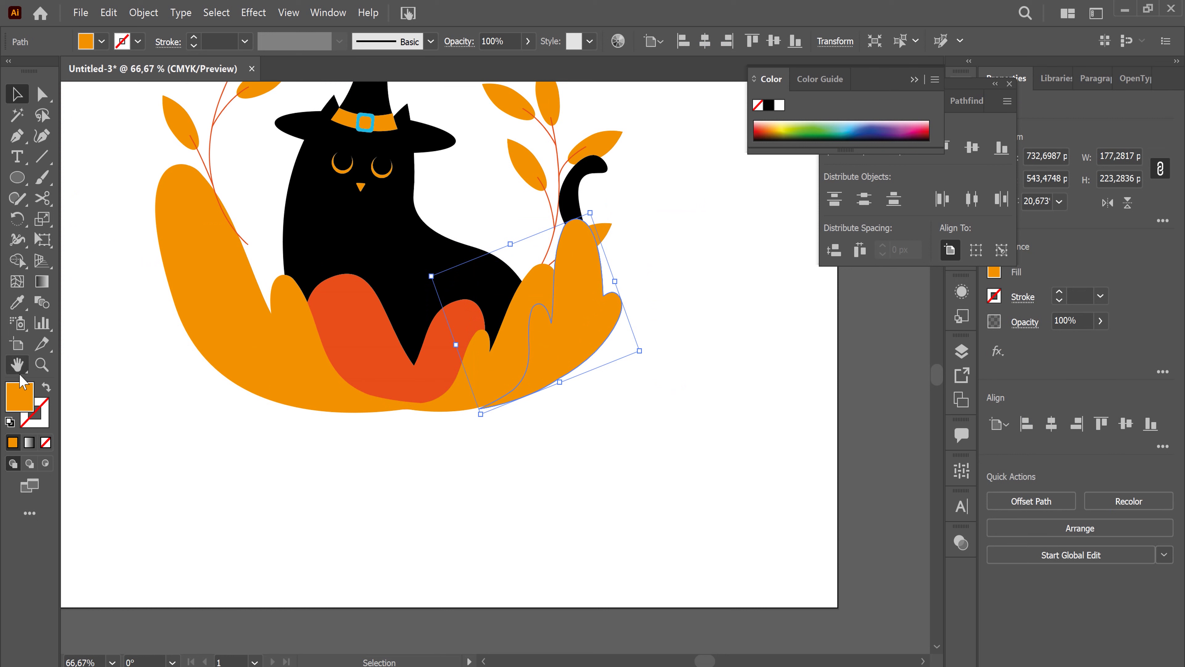
click(102, 42)
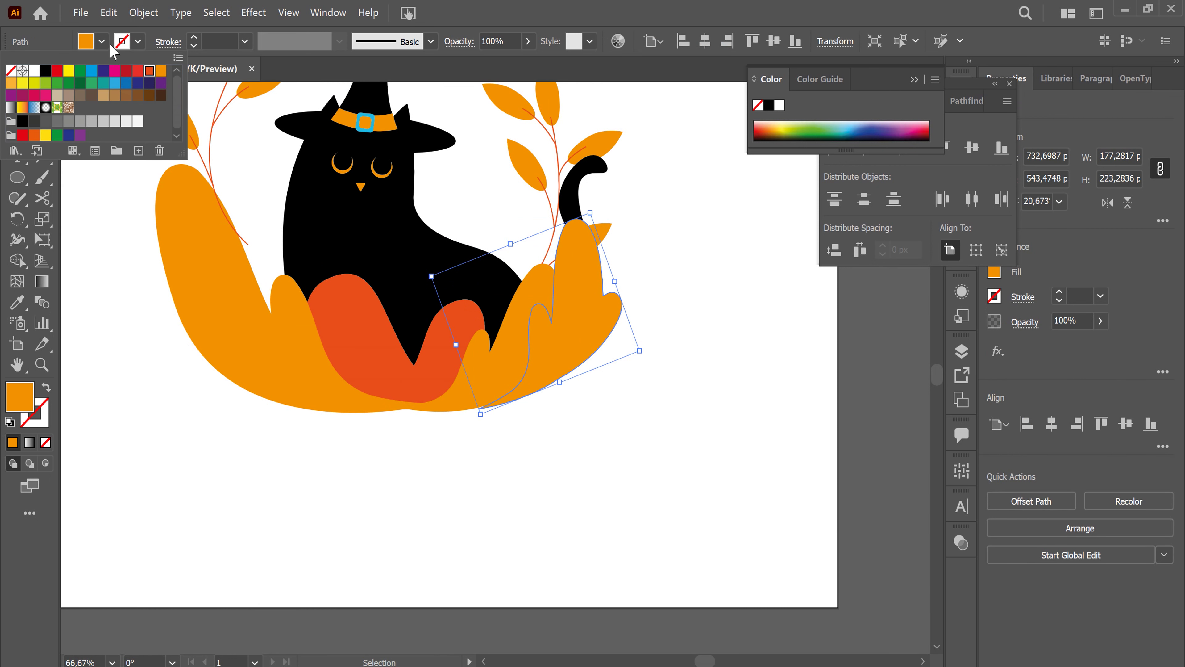
Step: Fill the tucked leaf with red-orange and move it right of the tail
click(702, 363)
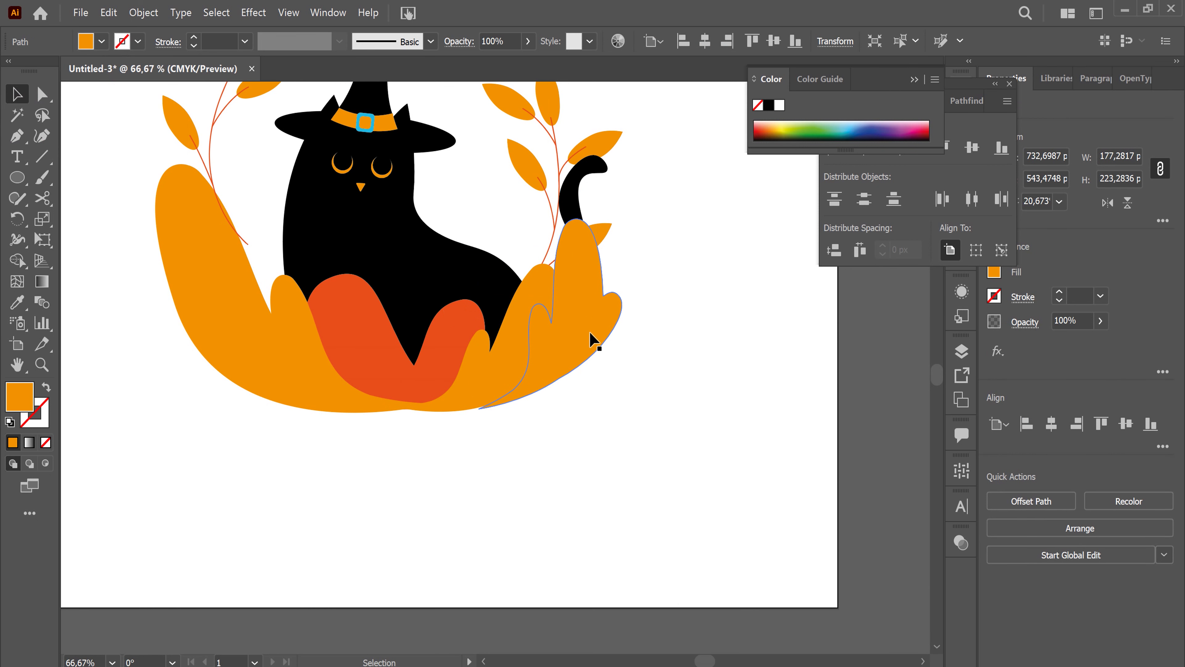
click(102, 43)
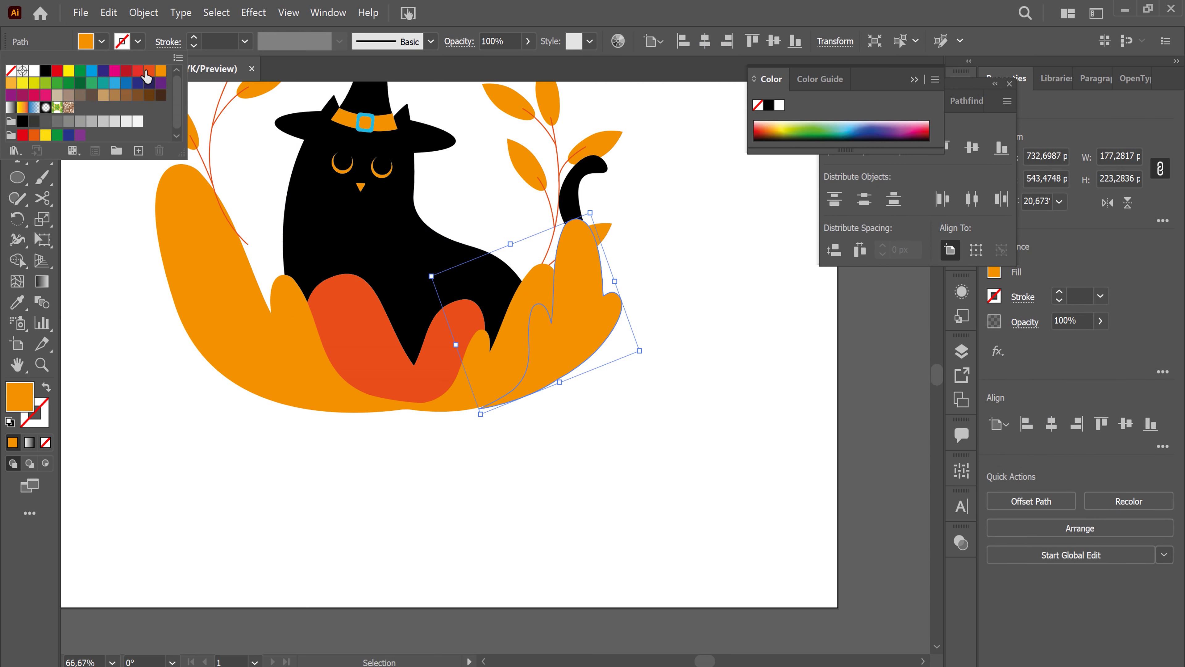
click(148, 71)
click(577, 344)
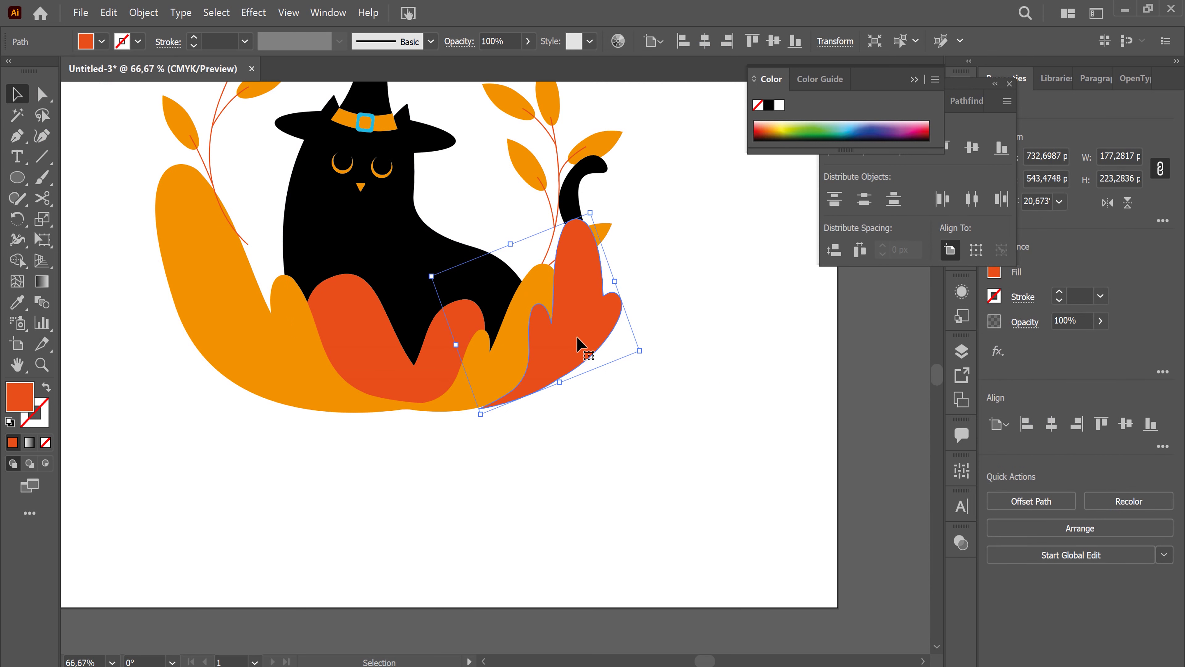
mouse_move(628, 331)
mouse_down()
mouse_move(585, 342)
mouse_move(597, 334)
mouse_up()
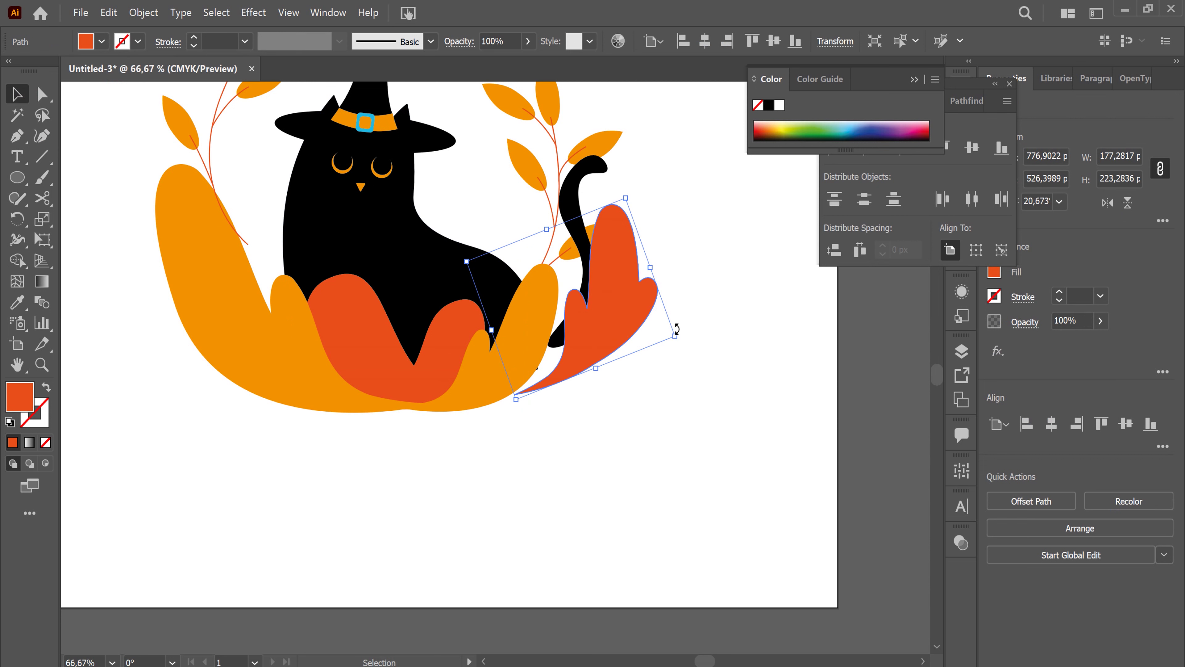
Step: Send the leaf backward behind the cat's tail and slide it left into place
key(ctrl+z)
key(ctrl+shift+z)
key(ctrl+z)
key(ctrl+shift+z)
key(ctrl+bracketleft)
drag(626, 336, 585, 315)
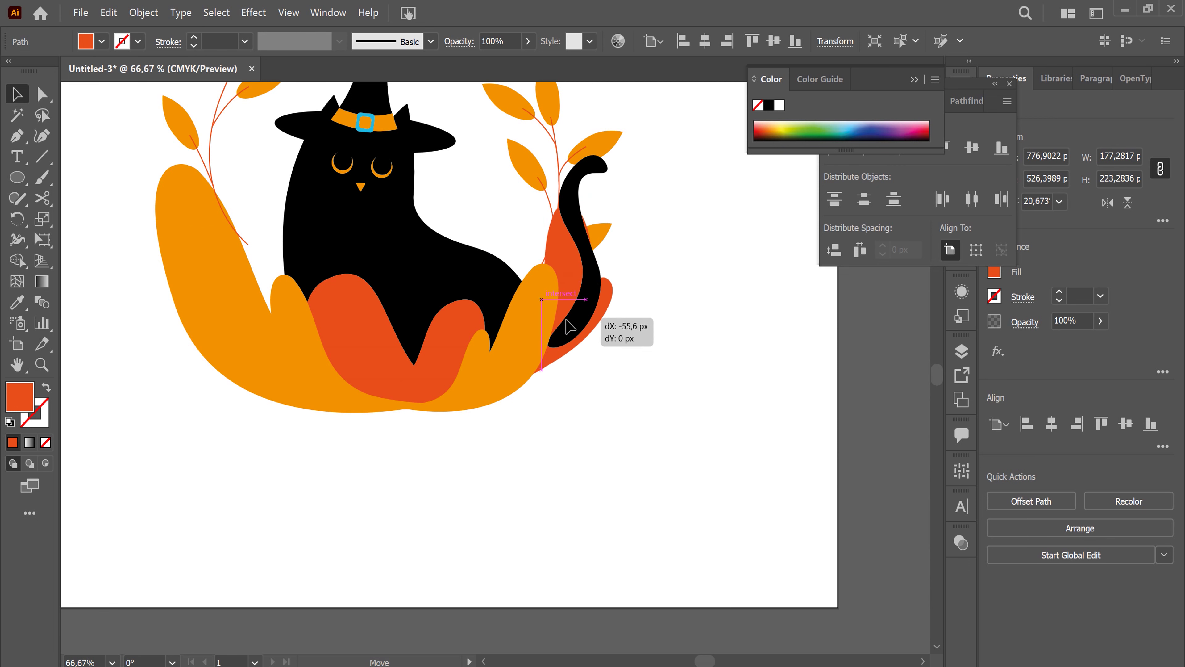
drag(584, 314, 570, 319)
Step: Fine-tune the leaf's height and tilt it further counter-clockwise behind the tail
drag(563, 267, 564, 271)
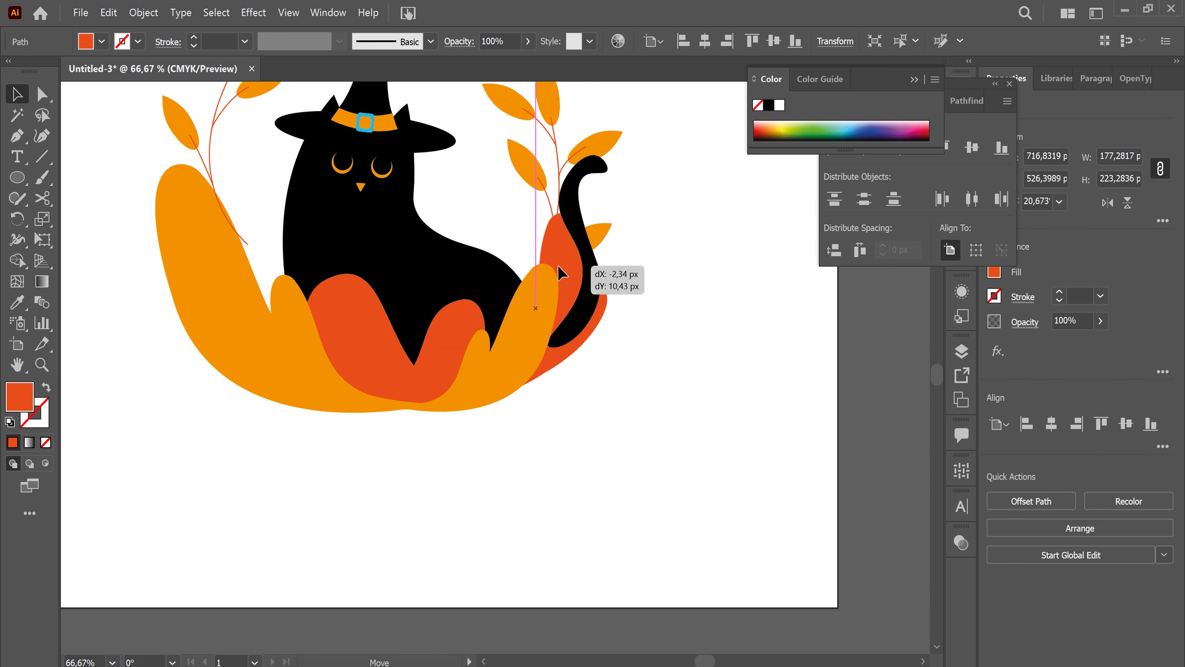
drag(563, 266, 563, 273)
drag(633, 351, 635, 335)
drag(564, 265, 564, 254)
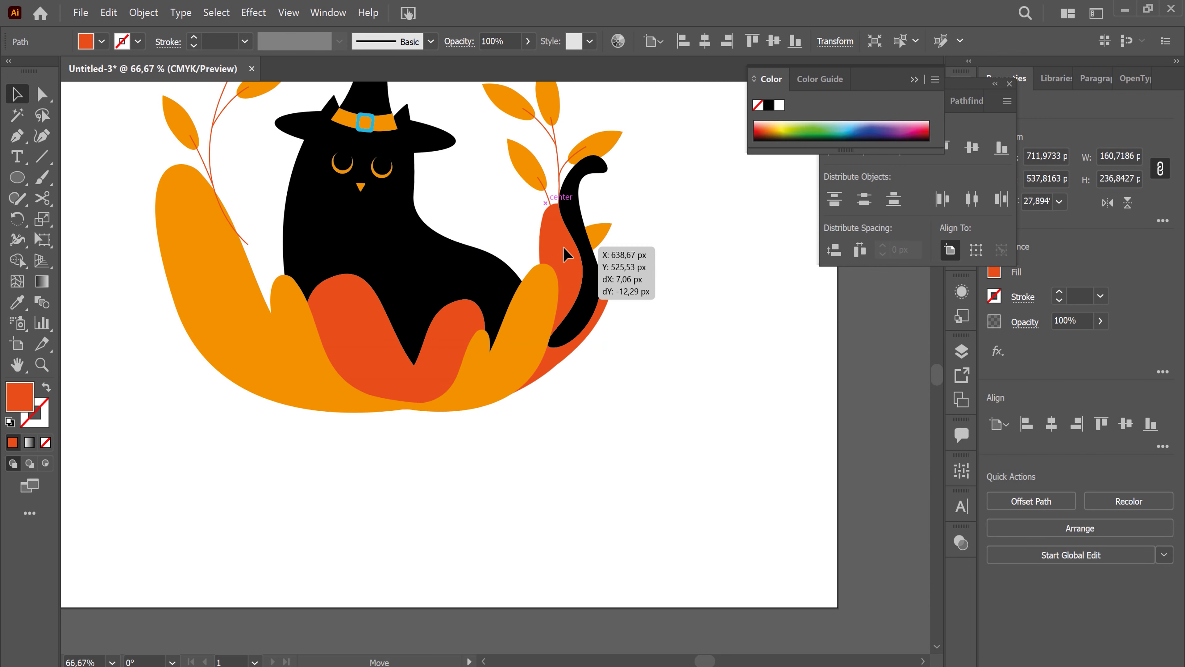
drag(564, 255, 564, 254)
click(691, 359)
Step: Scale the right leaf sprig to about 137 × 170 px, tilt it, and set it beside the hat brim
scroll(710, 313, up, 3)
scroll(709, 312, left, 1)
drag(575, 205, 567, 191)
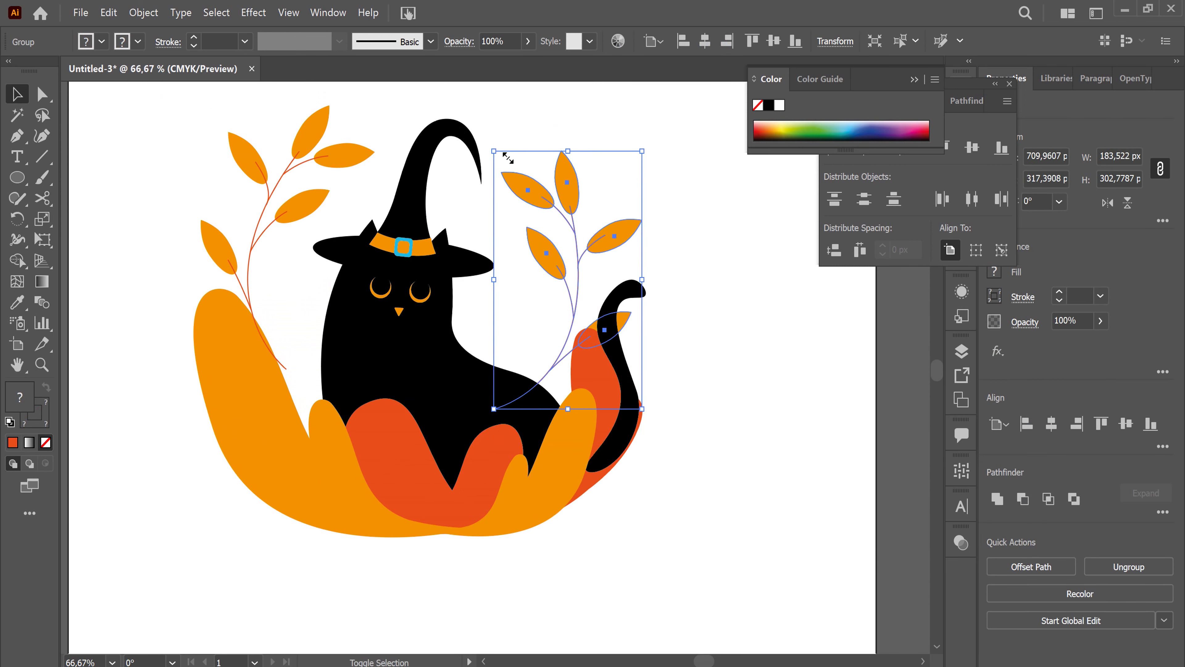
drag(495, 148, 526, 200)
drag(651, 197, 637, 170)
mouse_move(618, 267)
mouse_down()
mouse_move(579, 240)
mouse_move(579, 227)
mouse_up()
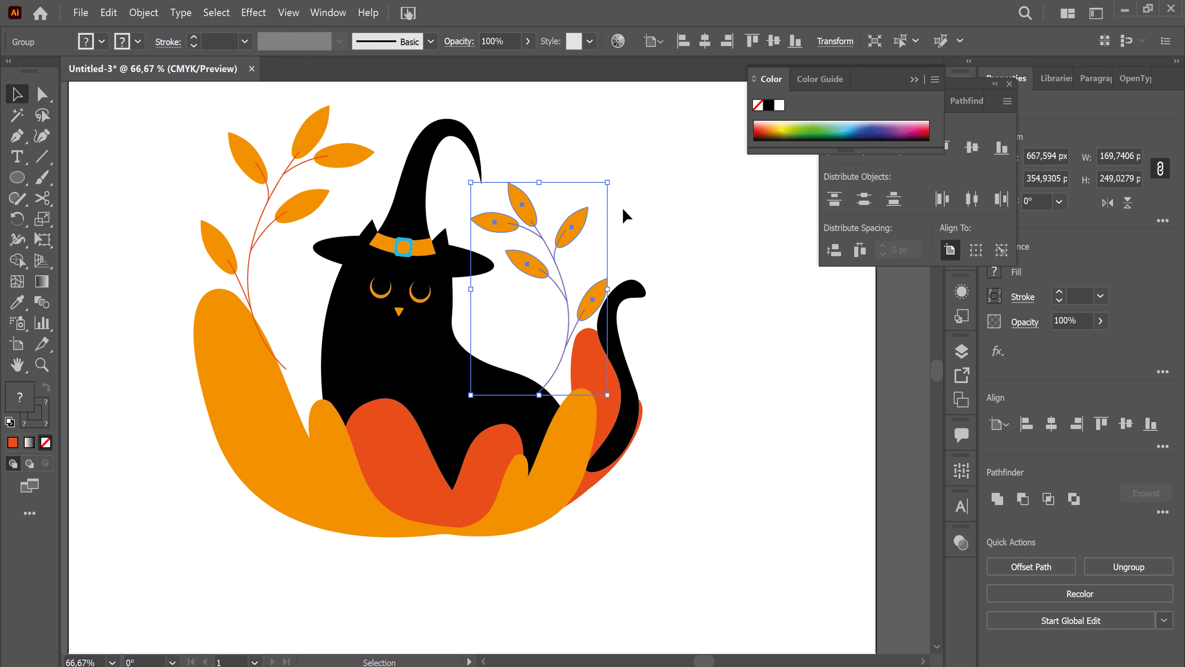
drag(611, 177, 581, 150)
mouse_move(567, 242)
mouse_down()
mouse_move(564, 270)
mouse_move(573, 241)
mouse_up()
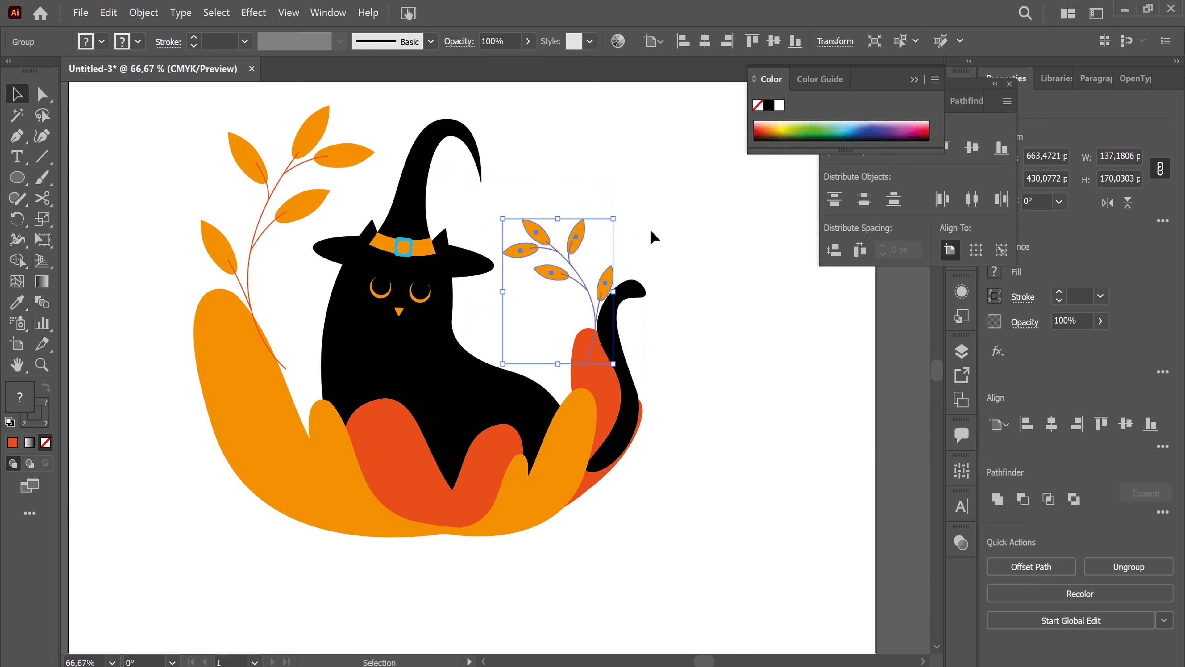
click(800, 430)
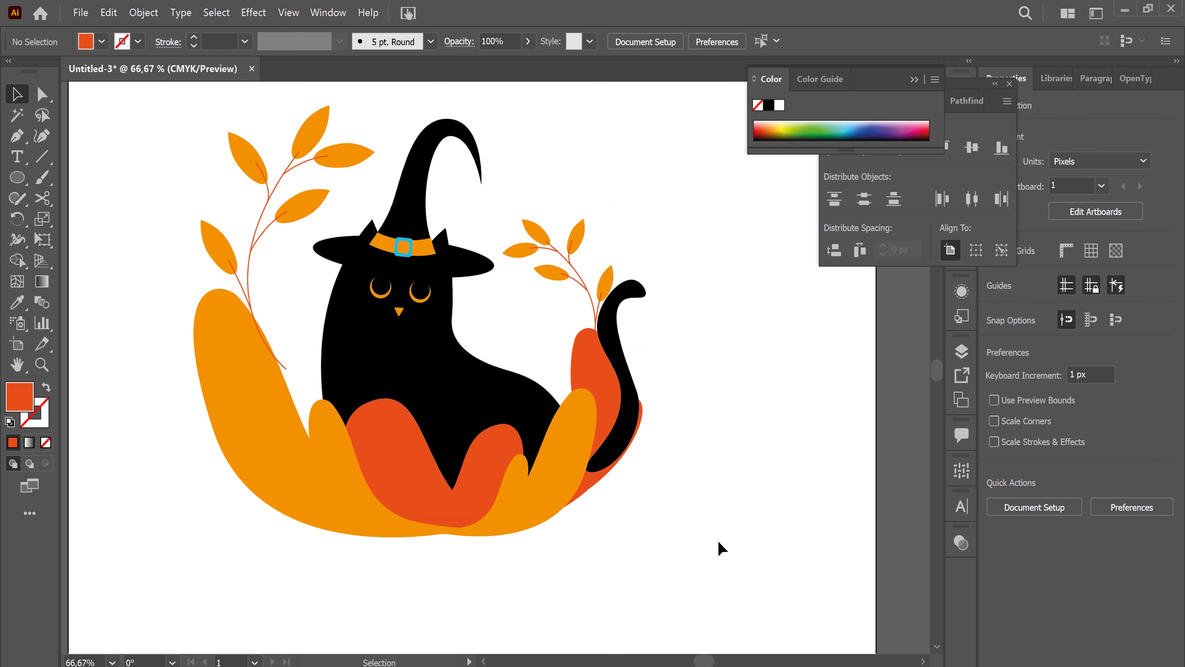
drag(721, 543, 717, 549)
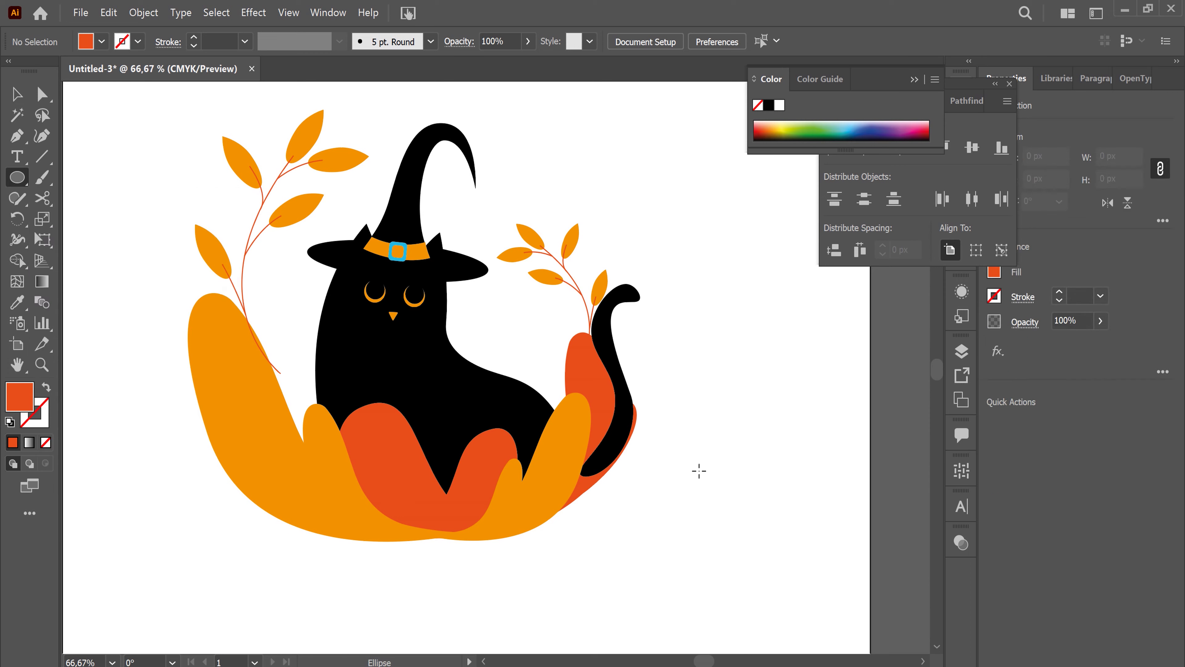
Step: Draw a large light-orange circle at the artboard's top right
key(ctrl+minus)
key(ctrl+minus)
key(ctrl+minus)
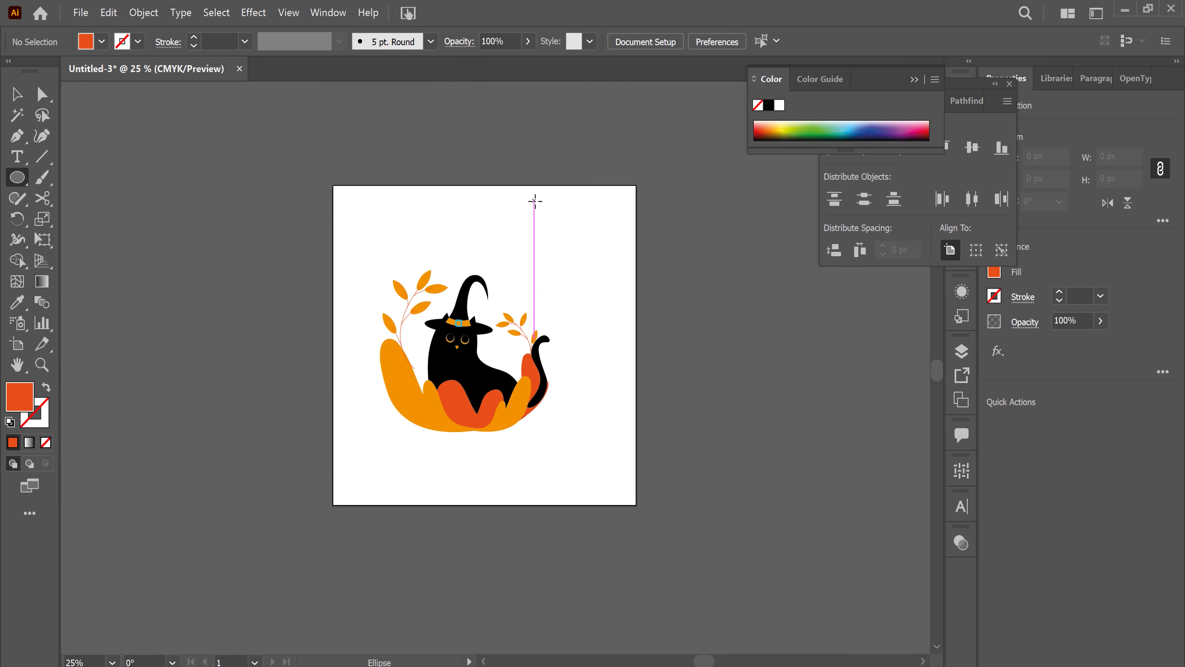
drag(518, 186, 676, 361)
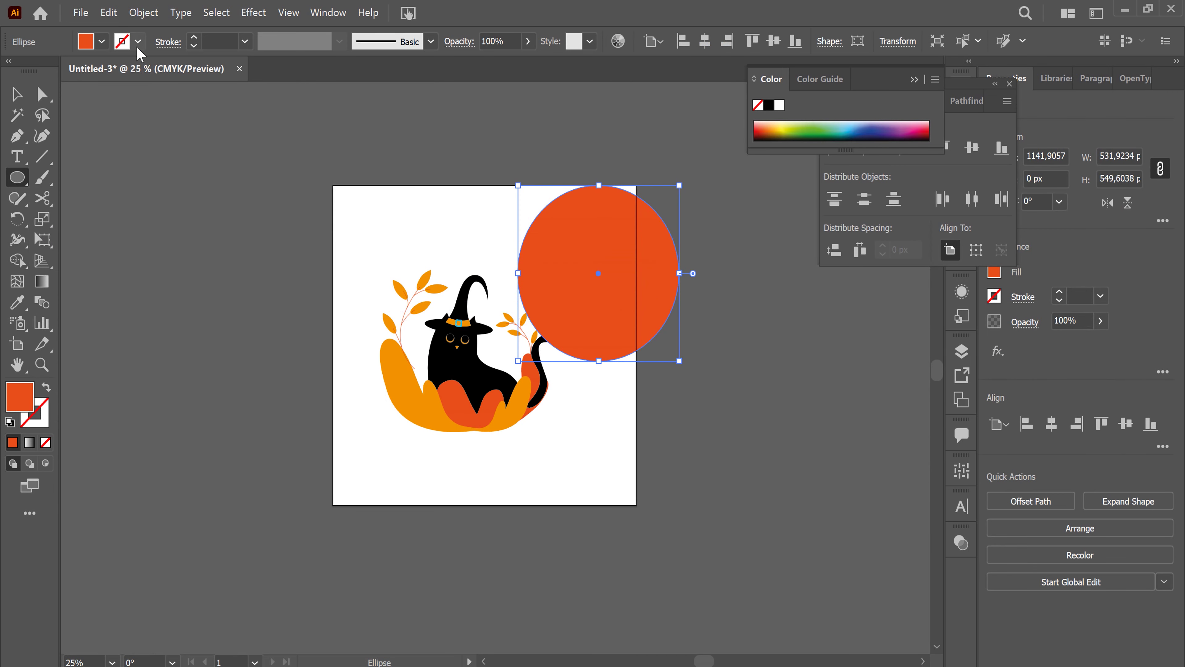
click(101, 41)
click(11, 83)
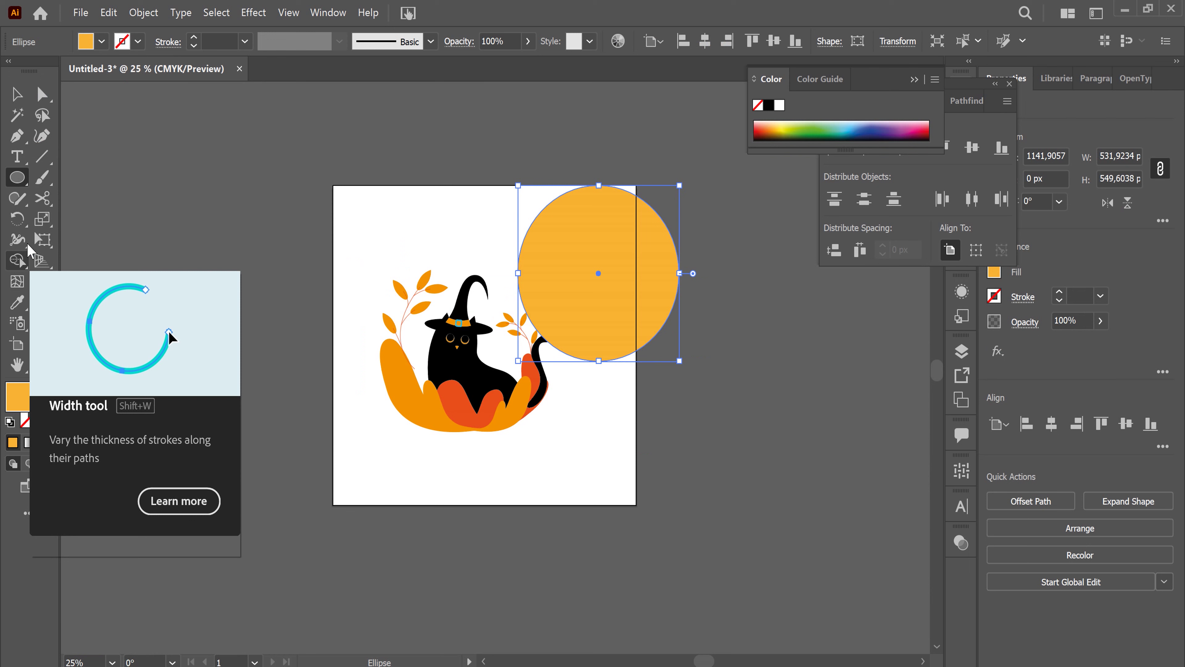
Step: Warp the circle's edges into a wobbly, bumpy blob with the Warp tool
drag(27, 247, 88, 263)
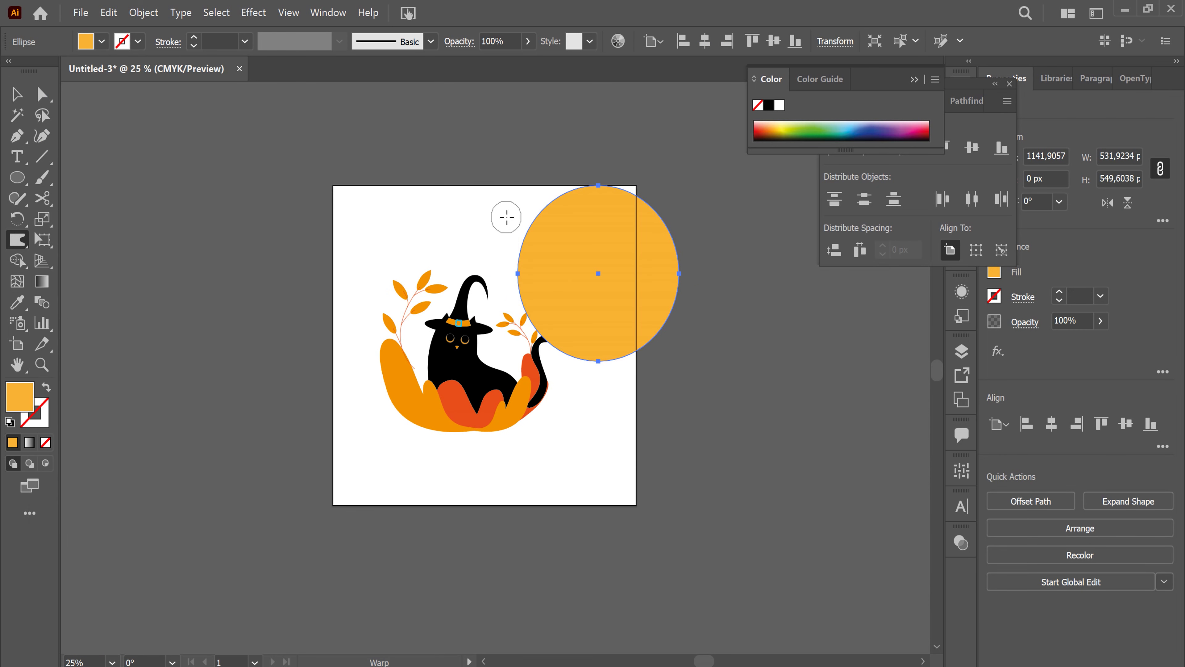
key(Return)
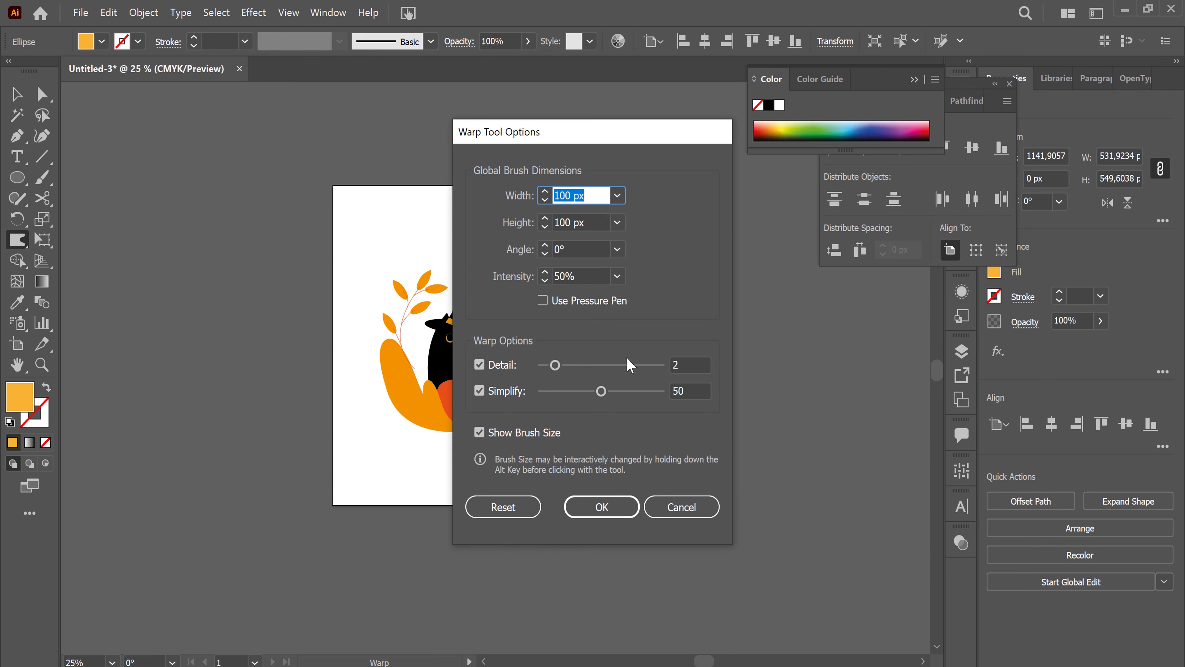
click(602, 506)
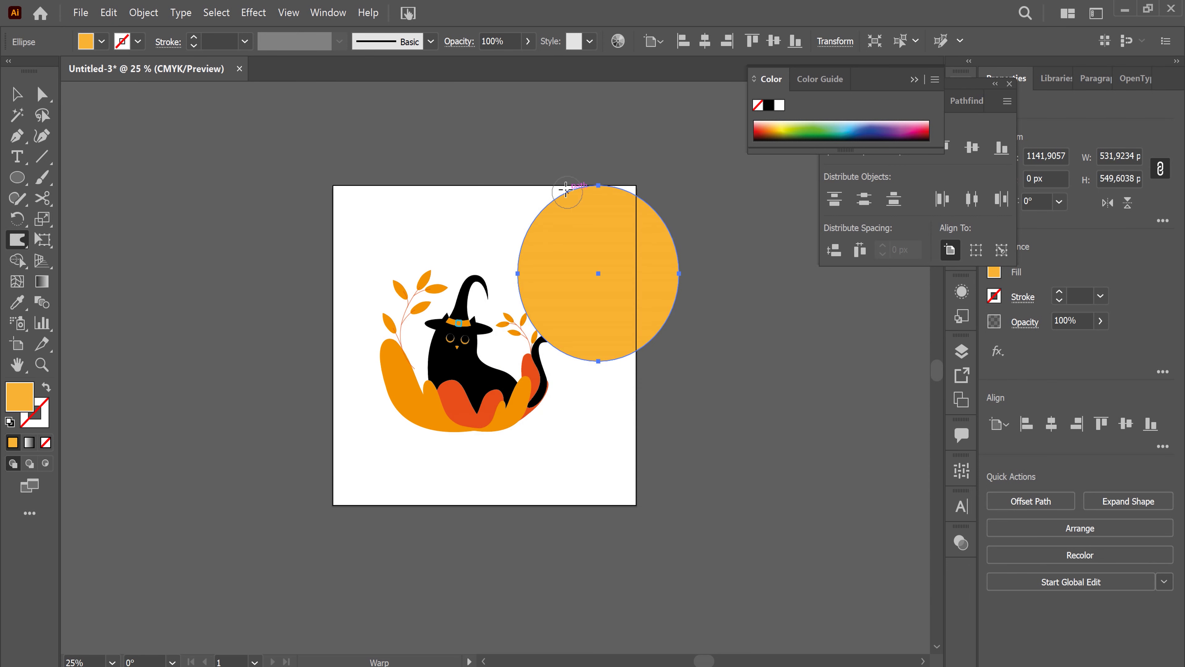
drag(533, 238, 683, 333)
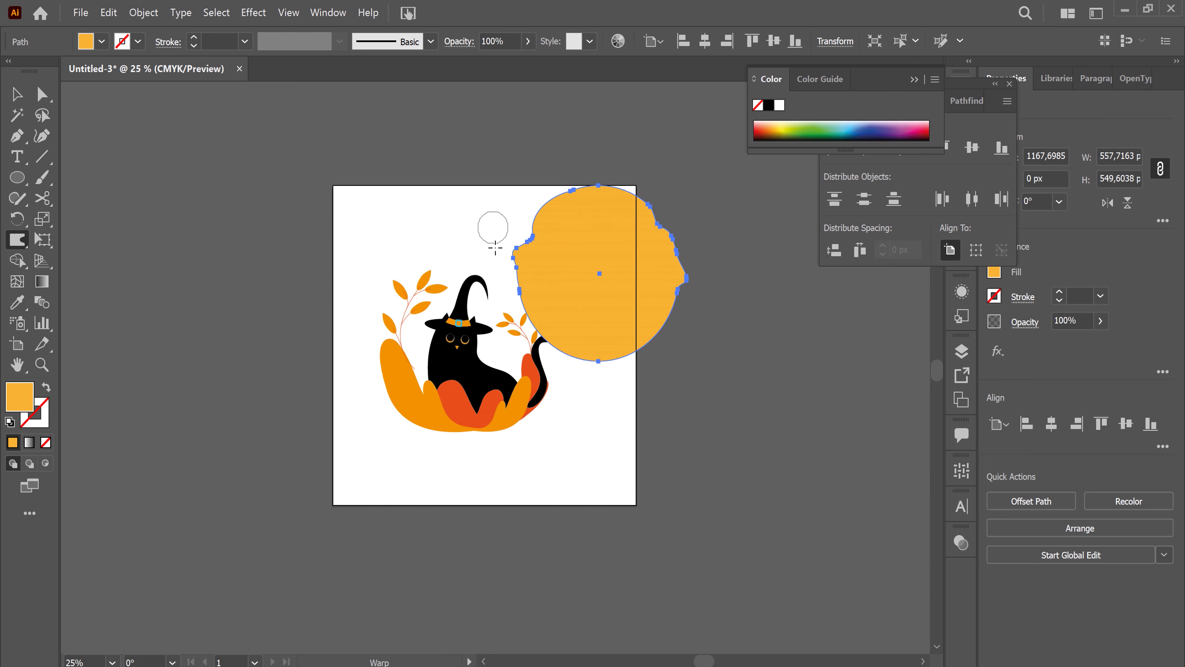
drag(555, 252, 536, 237)
drag(644, 196, 657, 353)
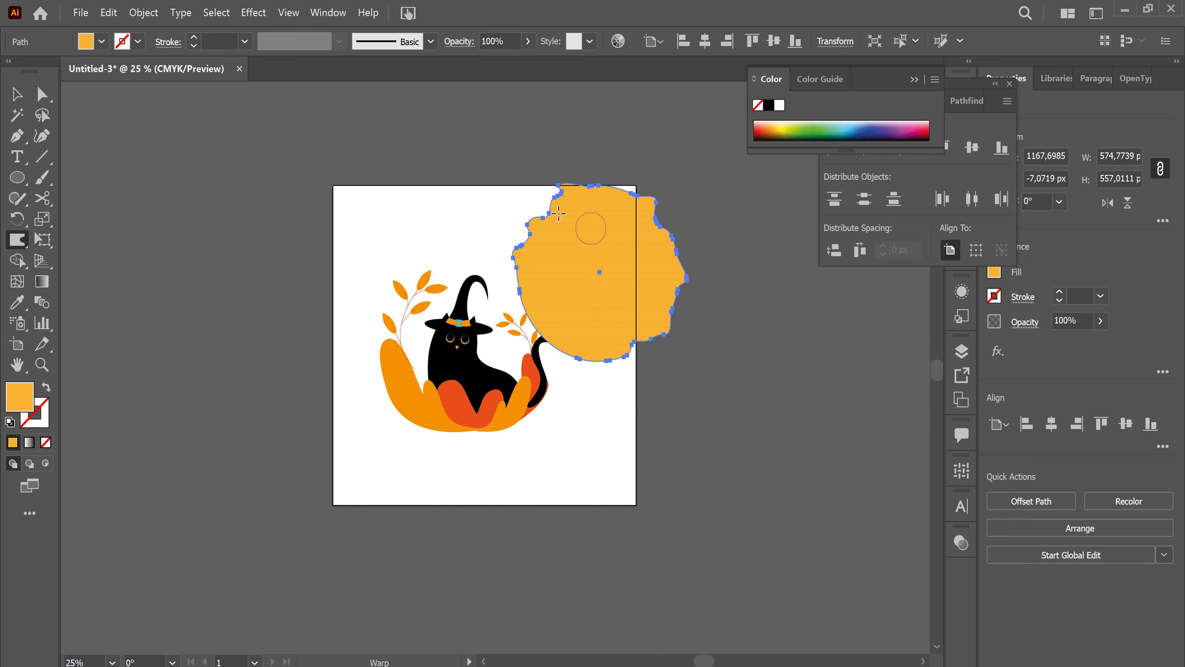
Step: Rotate the blob about 33° and move it over the cat
click(17, 93)
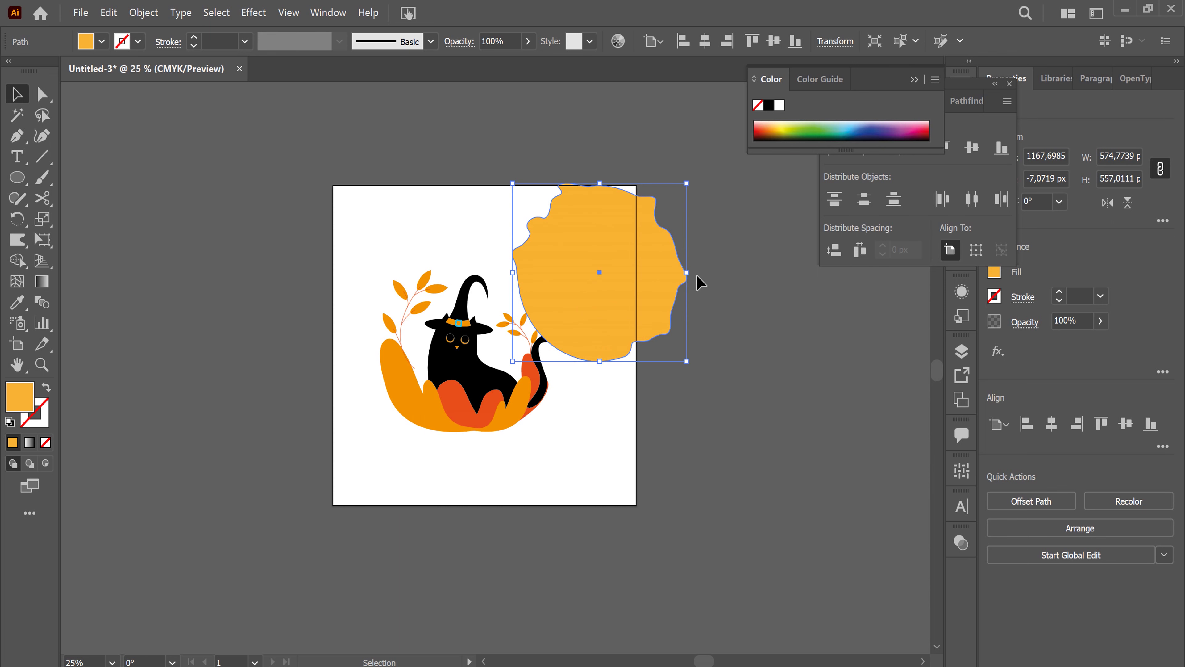
drag(701, 273, 686, 205)
drag(637, 270, 505, 334)
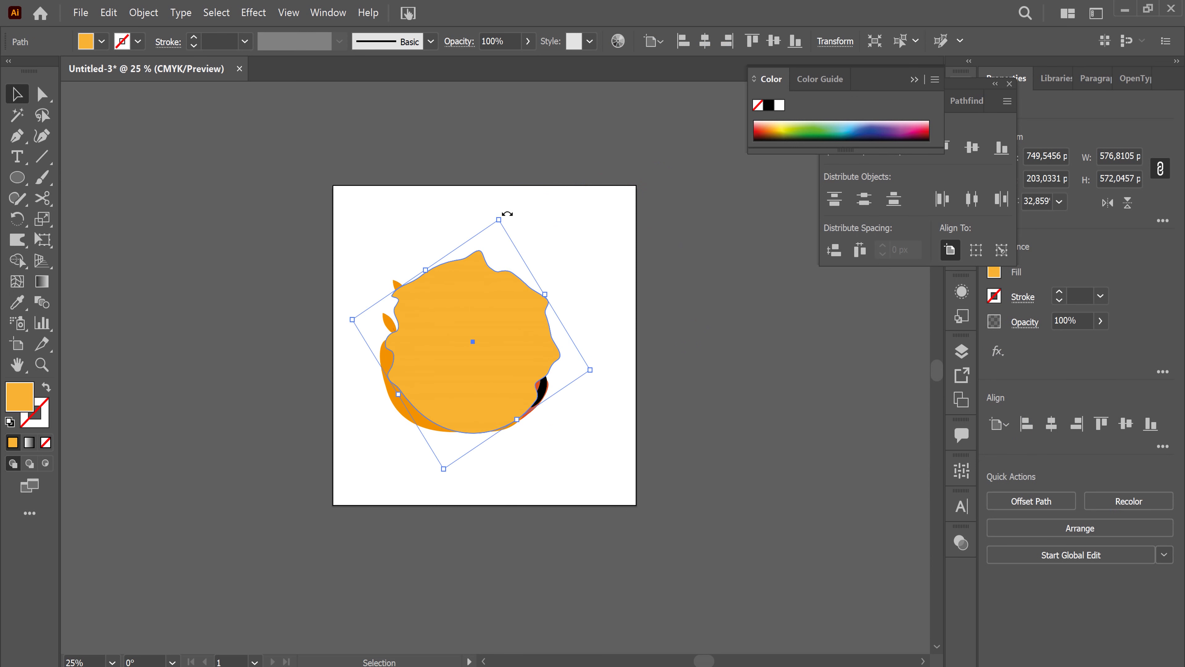
Step: Stretch the blob taller, send it to back behind the cat, and set opacity to 24%
drag(498, 218, 502, 201)
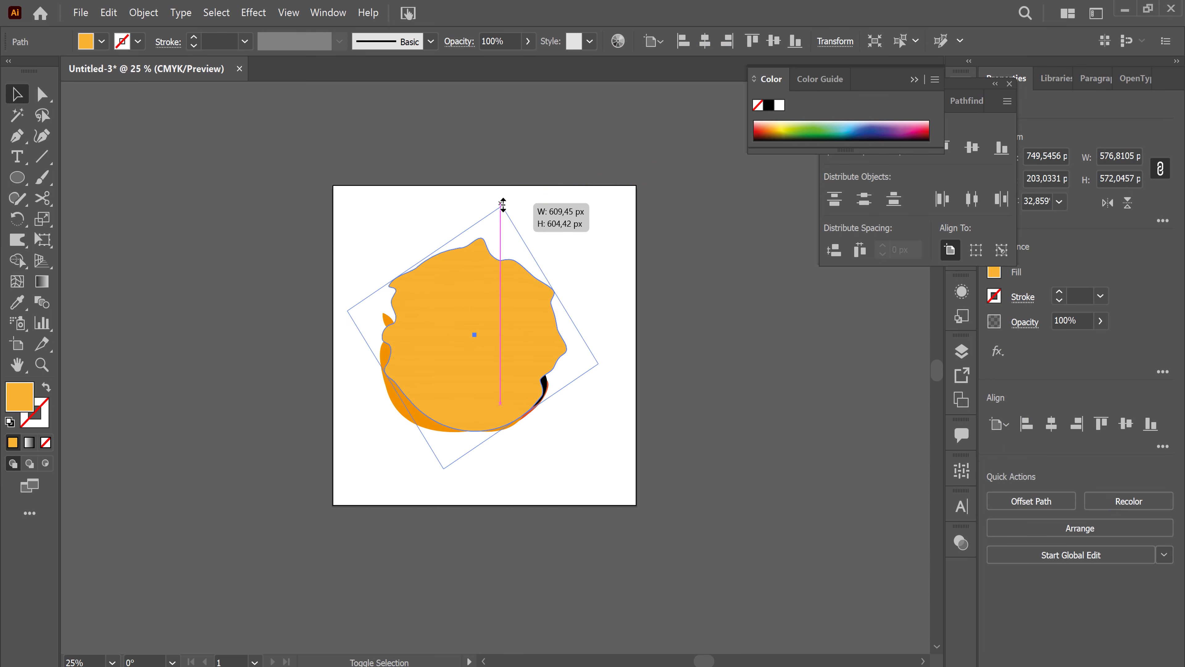
click(635, 307)
right_click(498, 322)
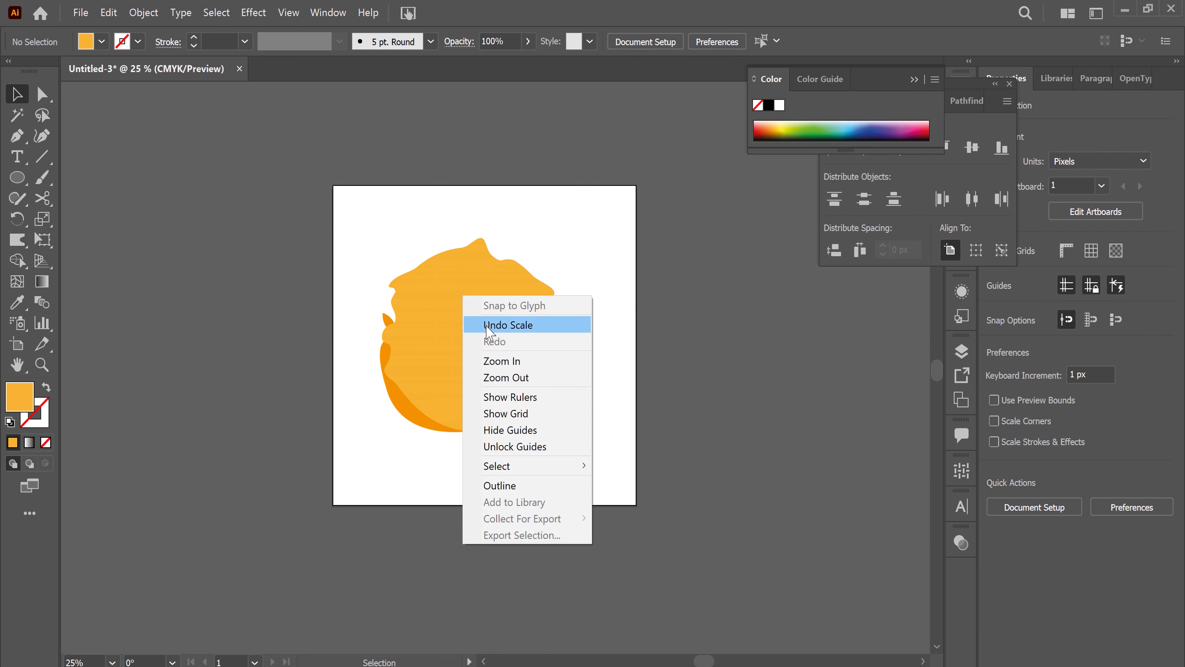
click(532, 362)
right_click(531, 362)
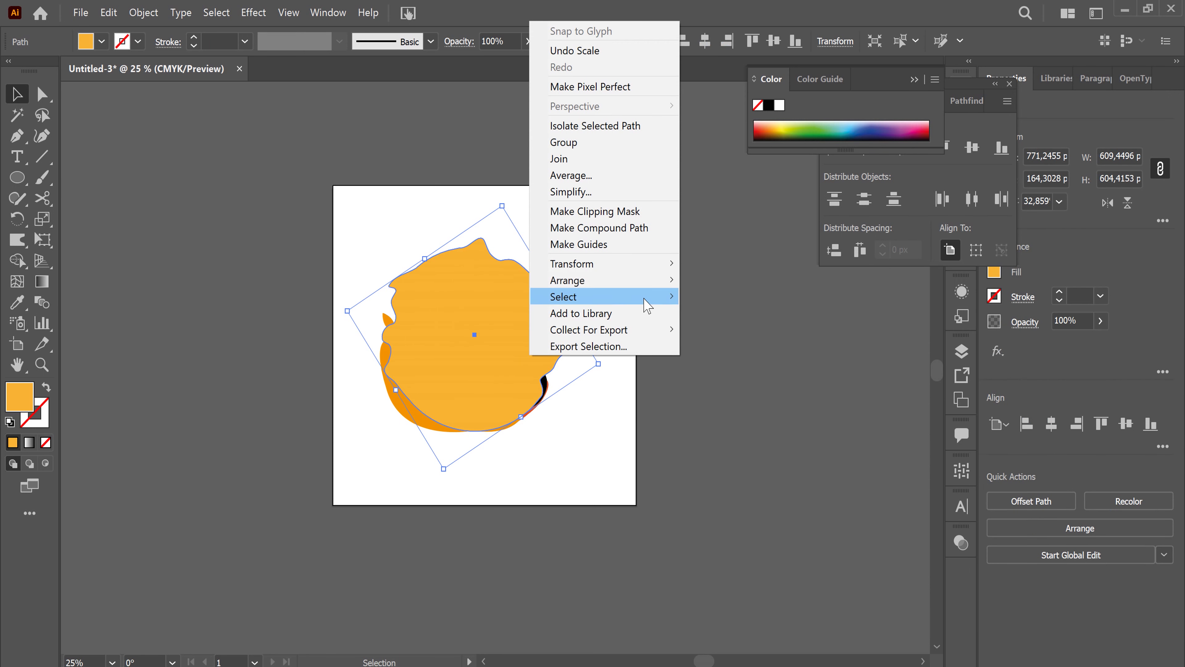
click(727, 333)
click(640, 240)
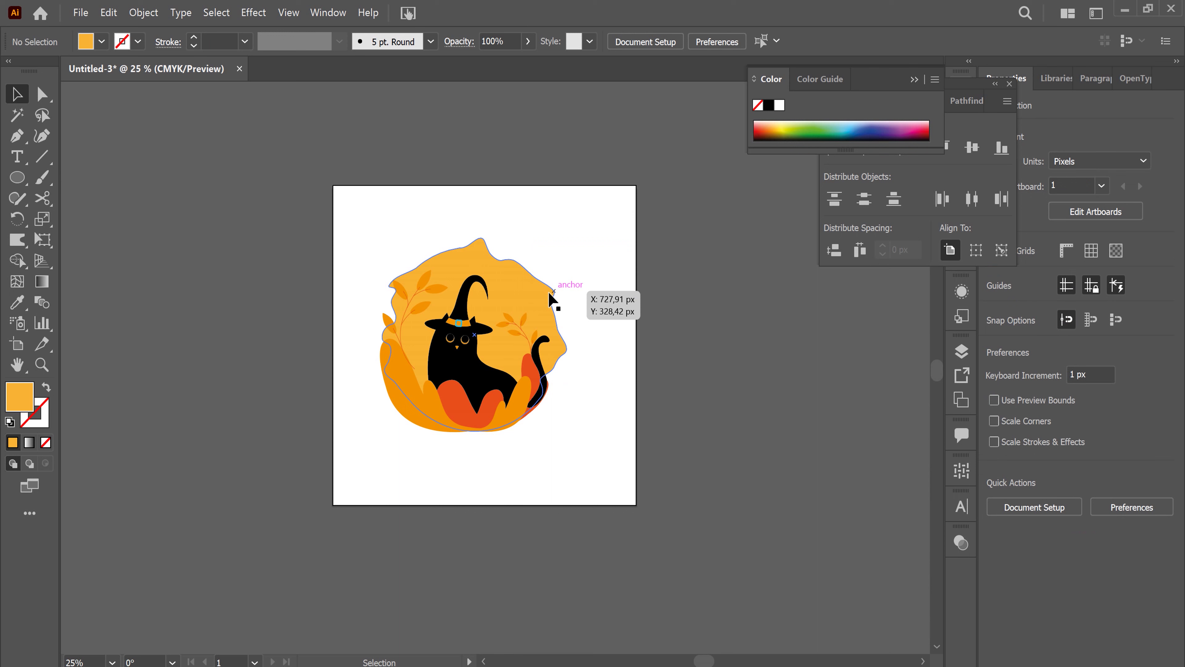
click(538, 282)
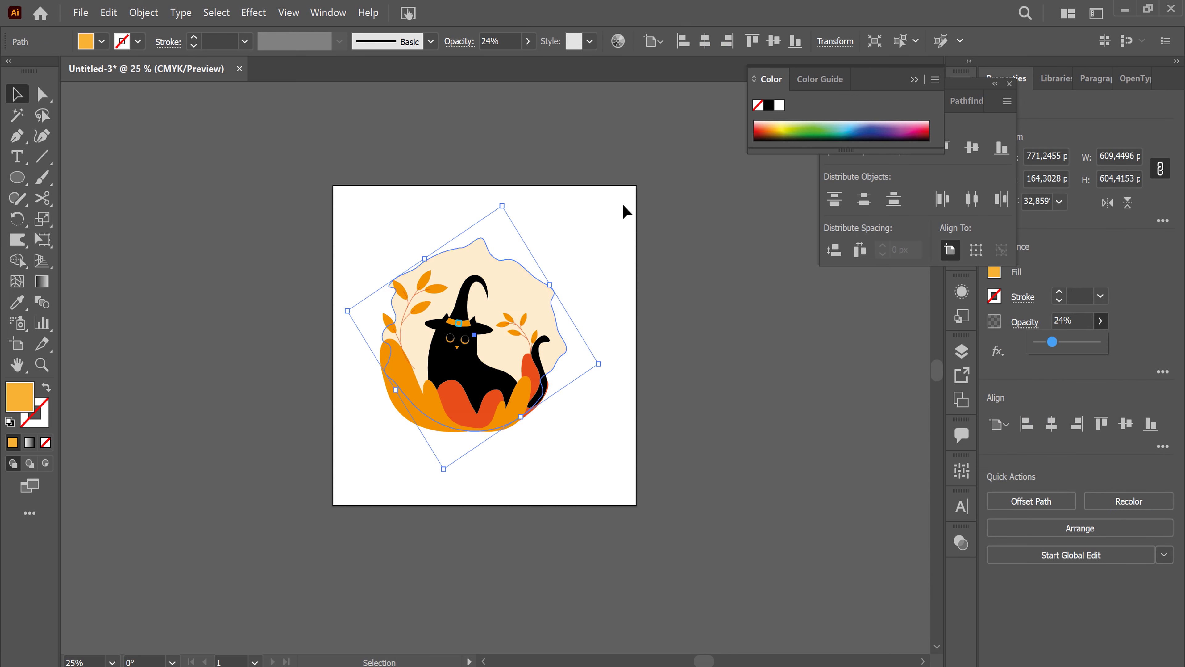
click(620, 279)
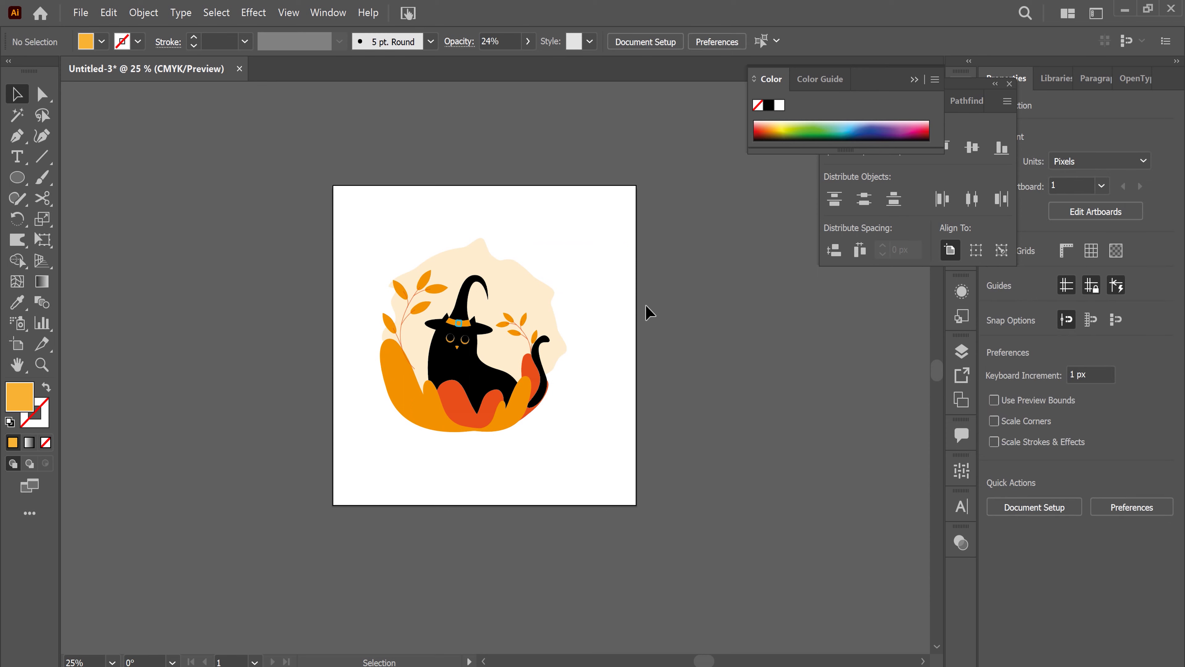
Step: Widen the backdrop blob and move an orange leaf down below the bush
key(ctrl+plus)
drag(640, 307, 677, 327)
click(584, 287)
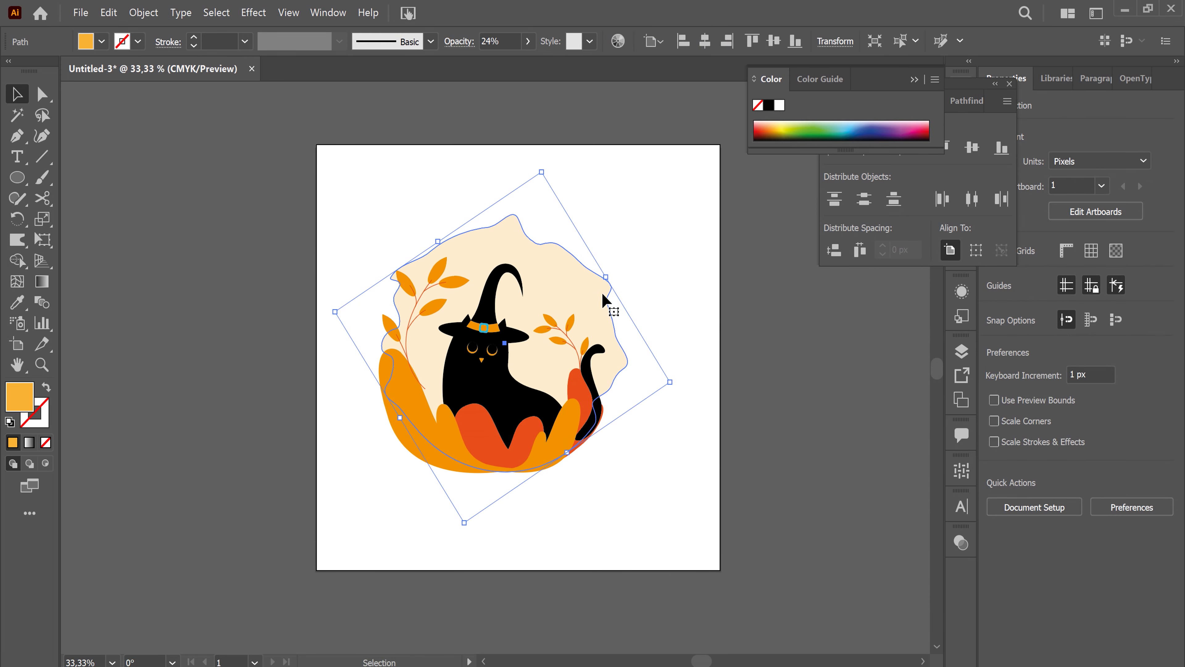
drag(686, 392, 692, 370)
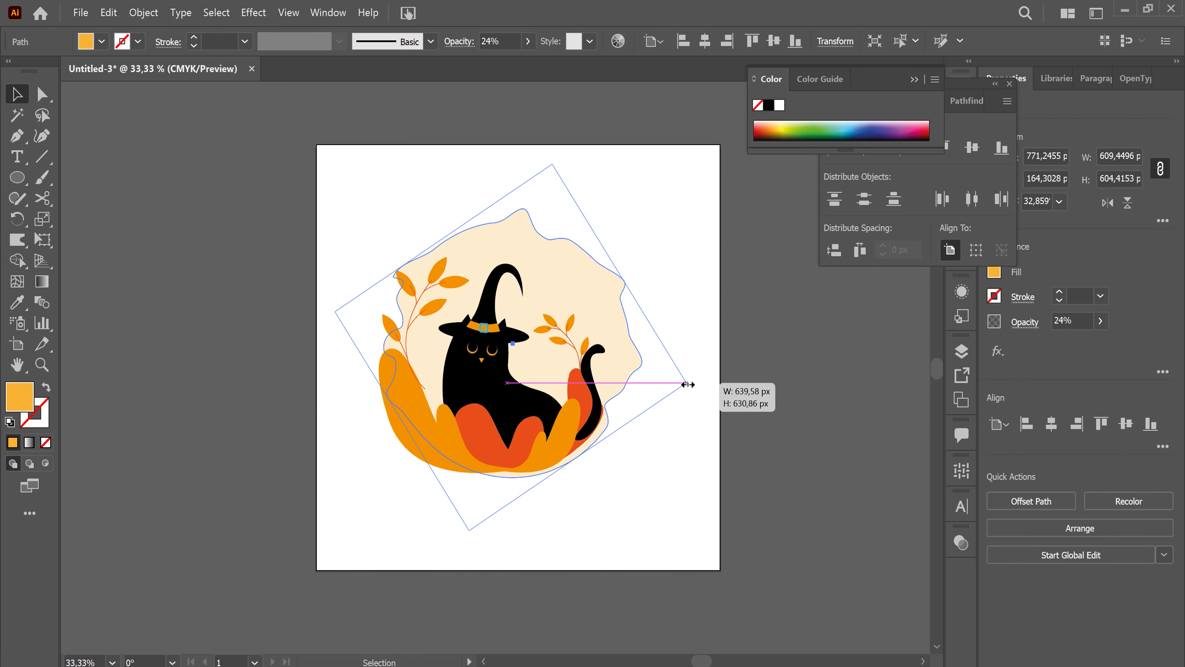
click(681, 467)
drag(405, 423, 424, 524)
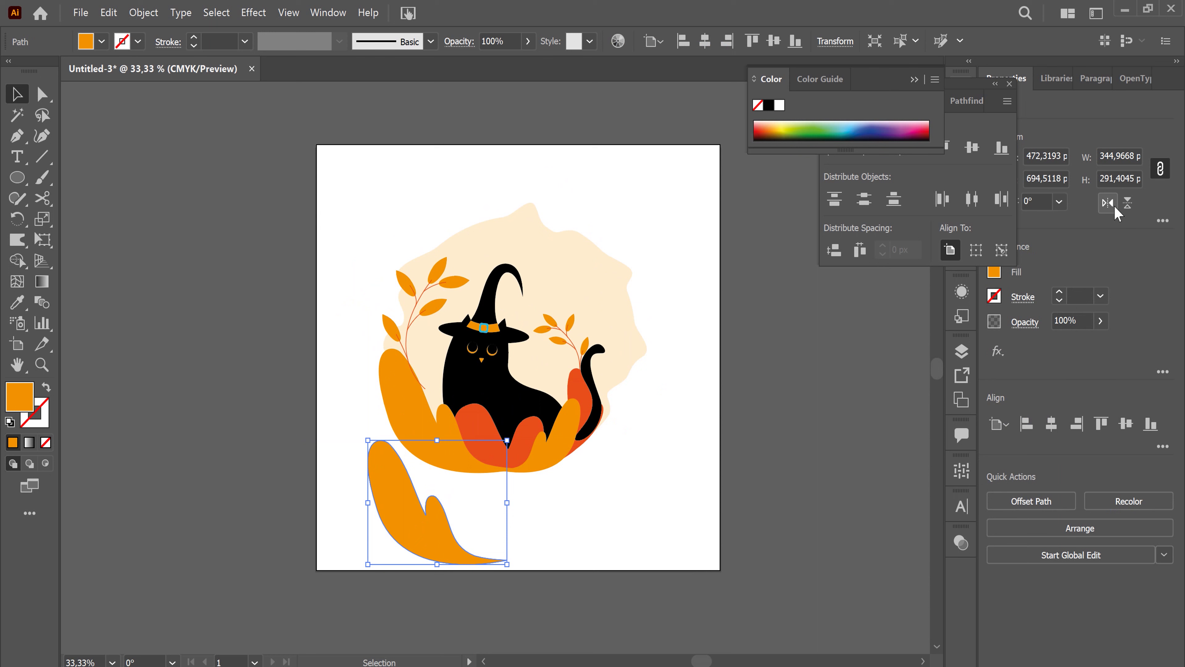
Step: Mirror the leaf copy, move it up beside the cat's right side, and sharpen its notch point
click(1107, 203)
mouse_move(602, 541)
mouse_down()
mouse_move(611, 440)
mouse_move(658, 506)
mouse_move(649, 485)
mouse_up()
key(a)
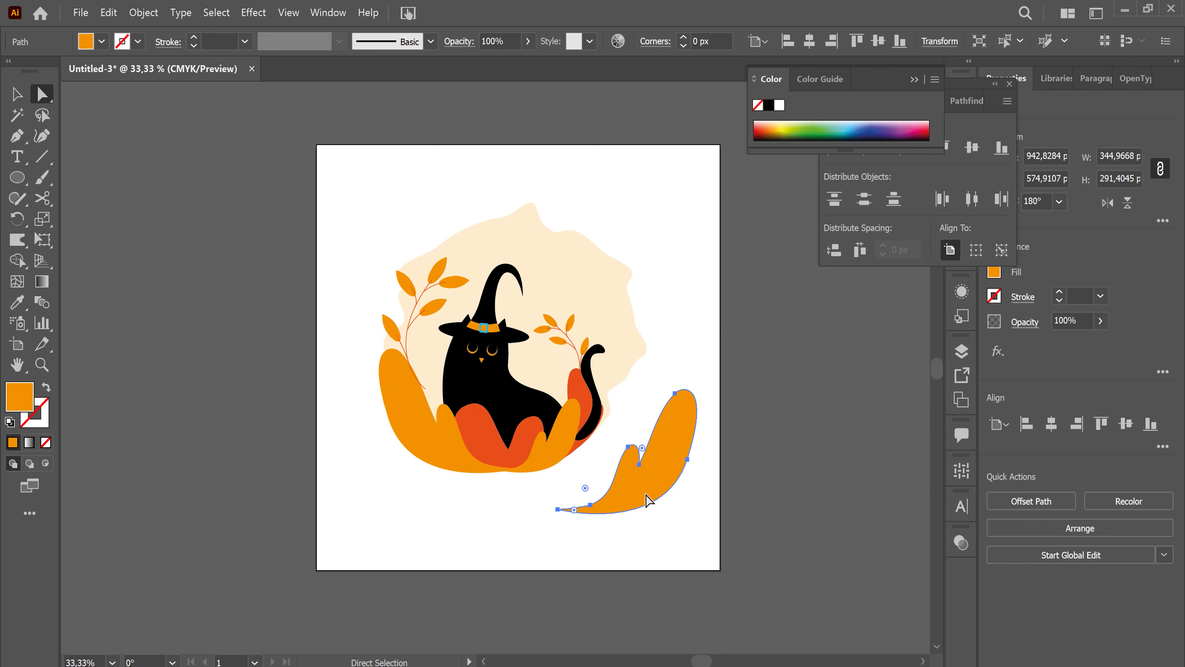
scroll(667, 504, up, 2)
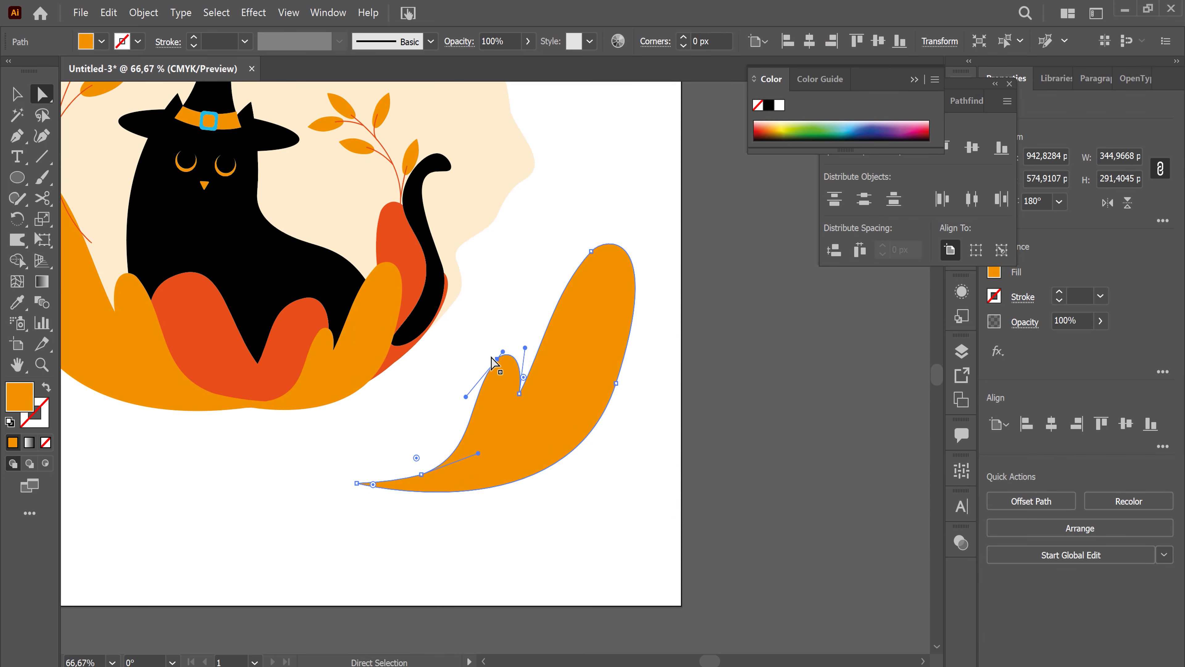
drag(496, 360, 469, 383)
drag(465, 385, 465, 386)
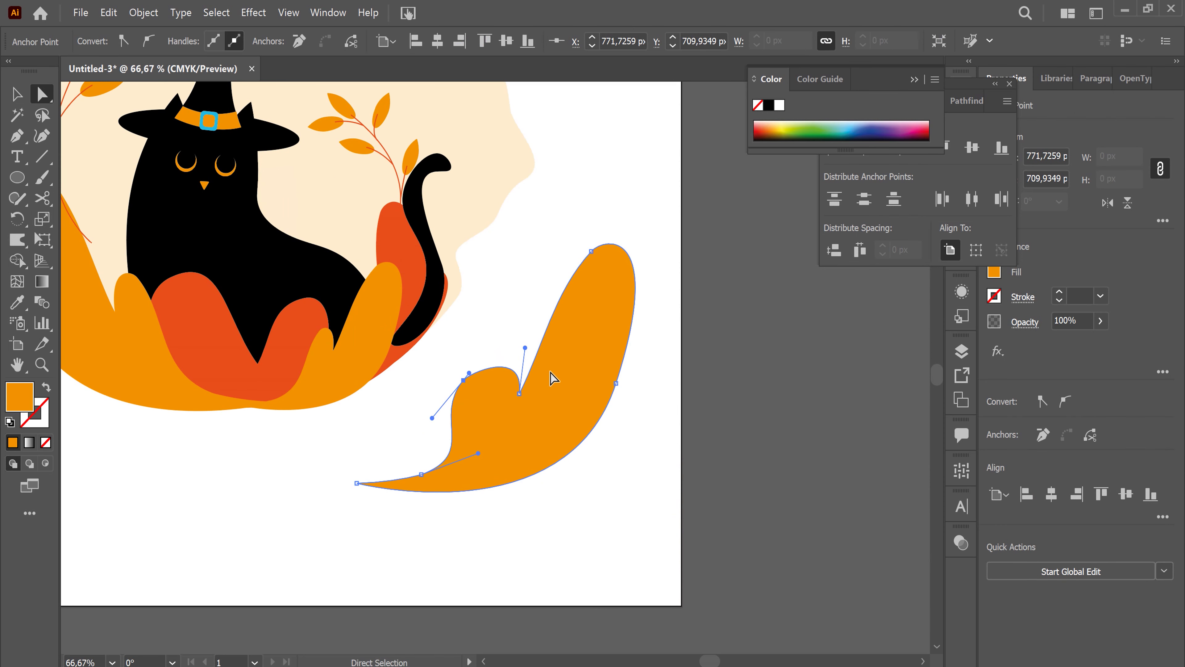
drag(525, 348, 507, 345)
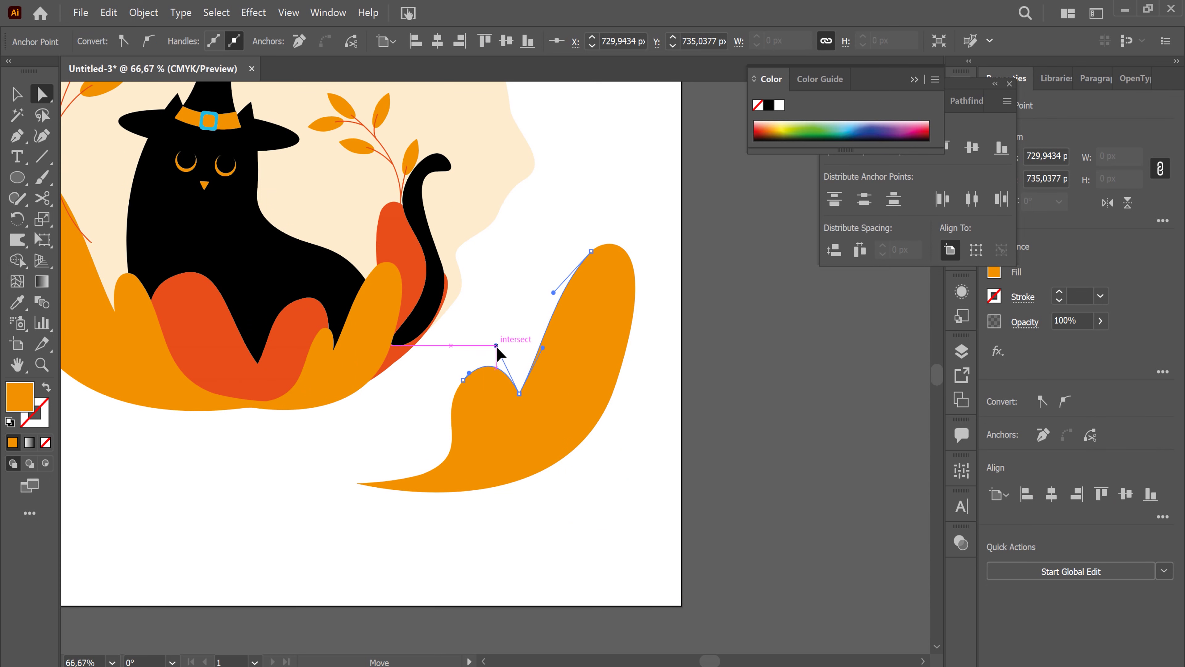
Step: Reshape the leaf's tip and tuck the leaf under the cat's tail
click(591, 251)
drag(591, 251, 547, 272)
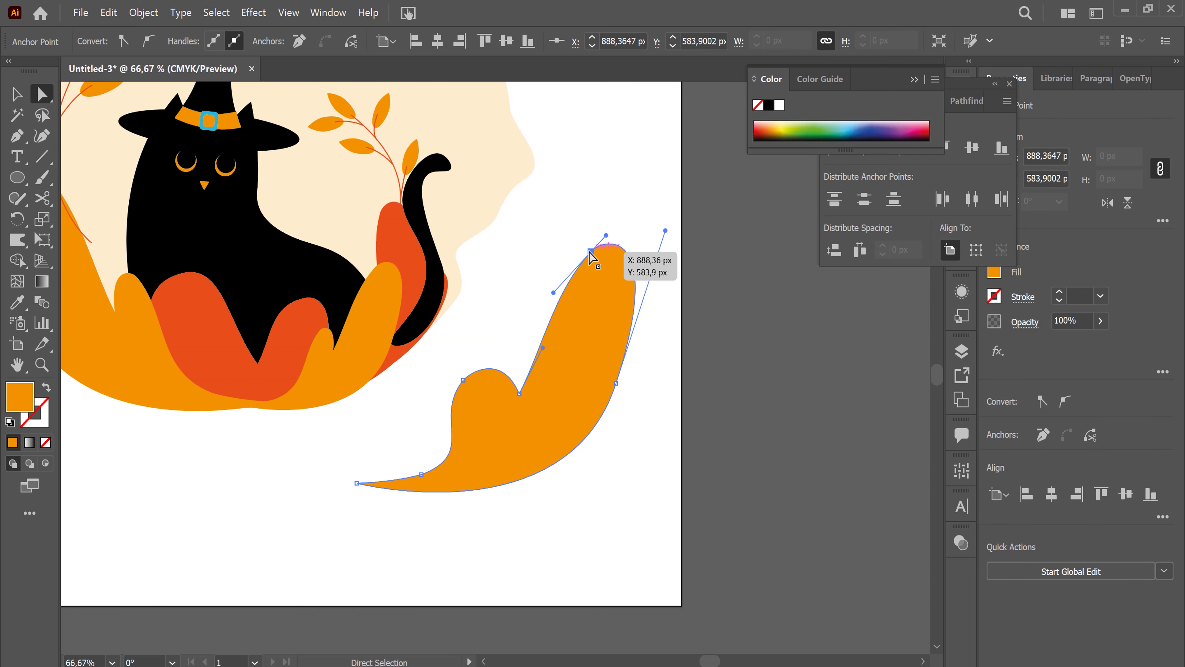
mouse_move(579, 236)
mouse_down()
mouse_move(555, 273)
mouse_move(576, 237)
mouse_up()
click(548, 271)
click(17, 94)
click(457, 387)
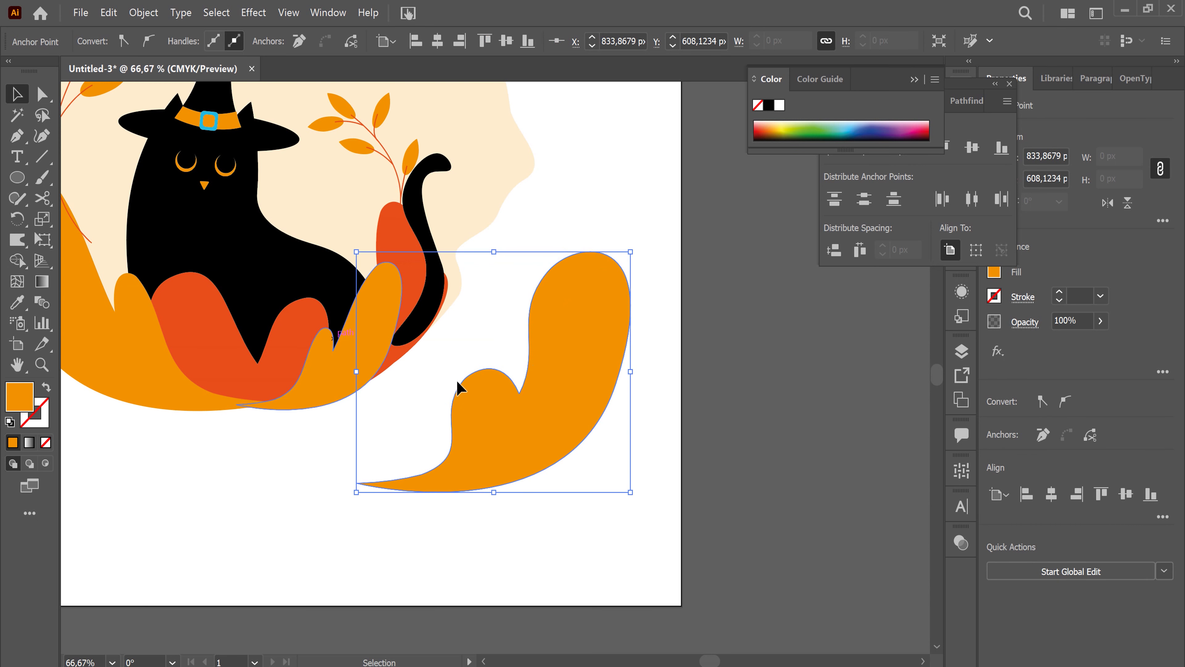
drag(531, 378, 504, 334)
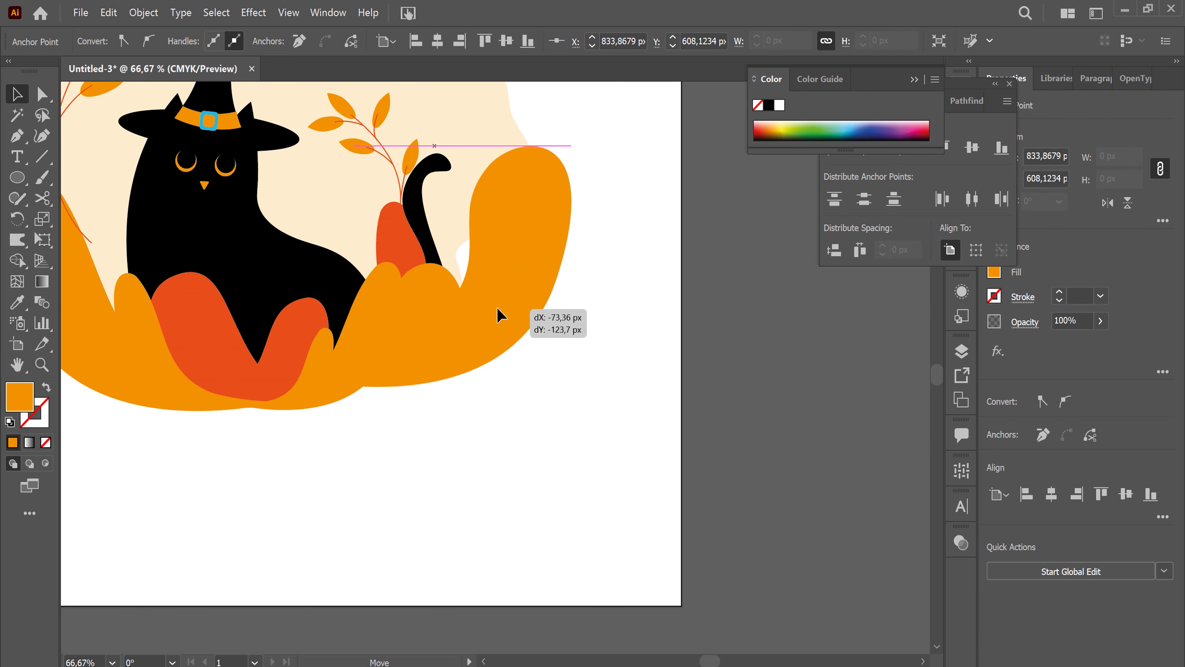
drag(504, 334, 532, 374)
Step: Stretch the leaf's tip left along the bush and reshape its right-hand curve
key(a)
drag(272, 400, 255, 411)
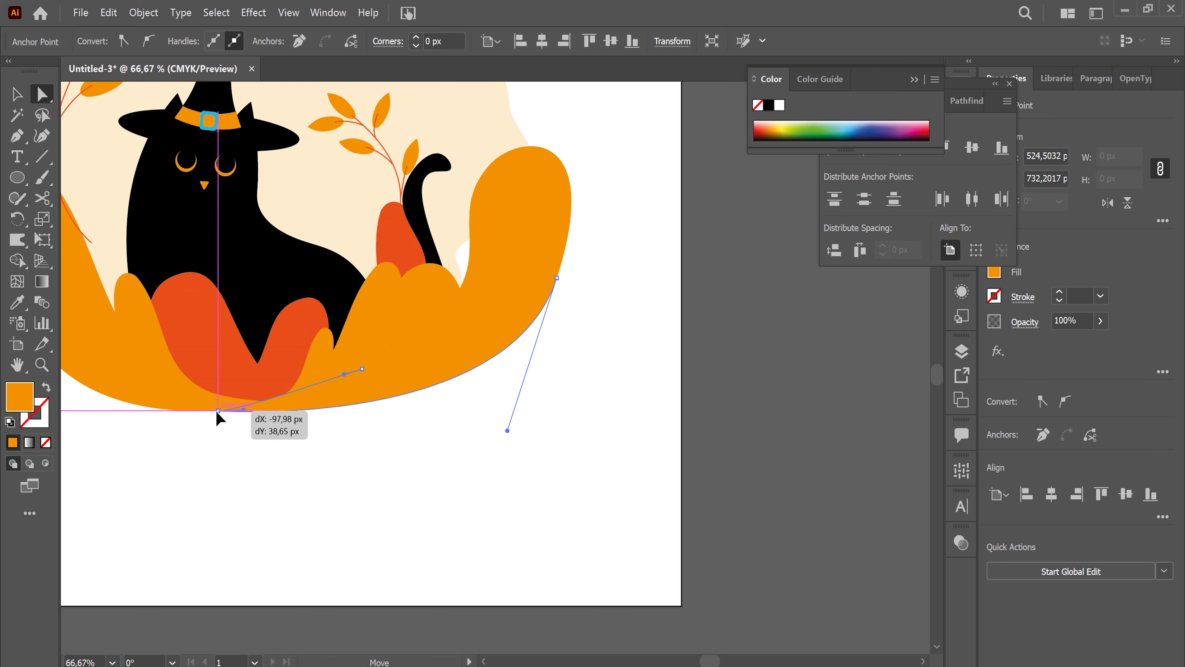
drag(256, 411, 196, 411)
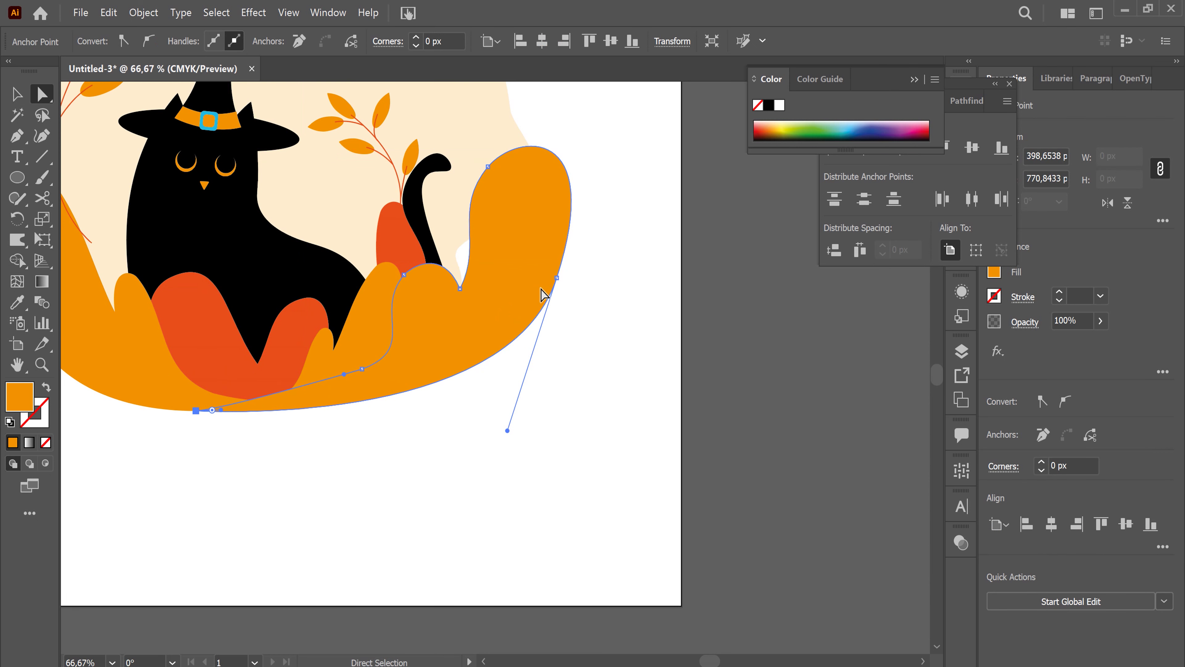
drag(507, 430, 411, 457)
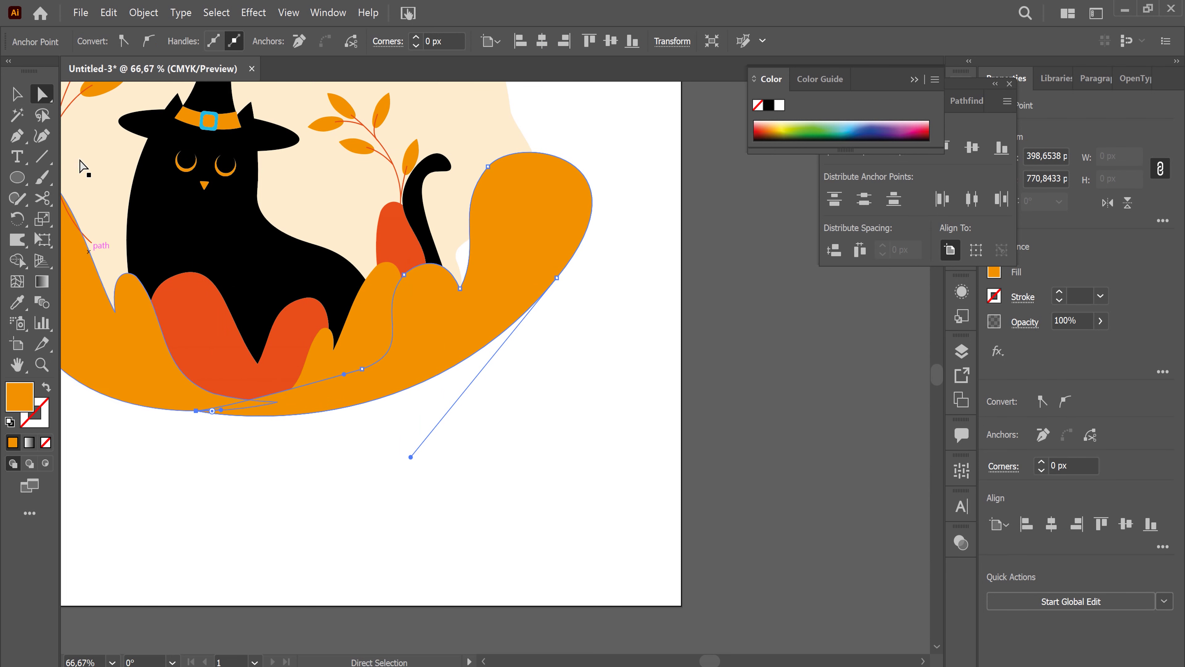
key(v)
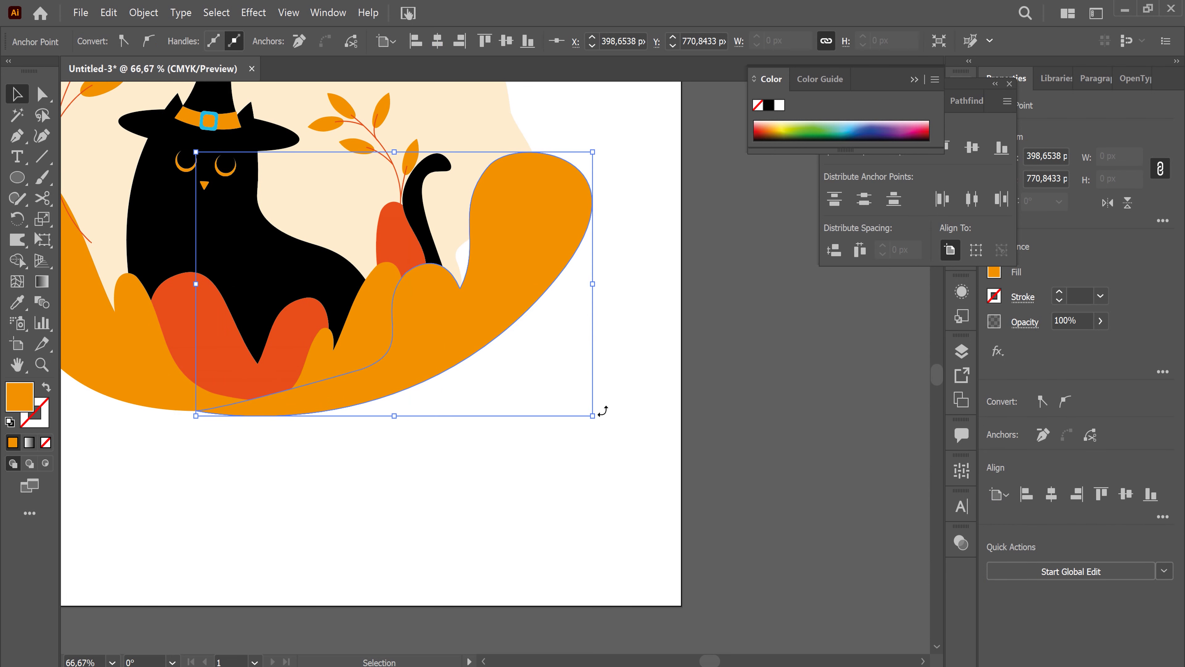
Step: Recolour the leaf a lighter orange
click(612, 298)
click(541, 280)
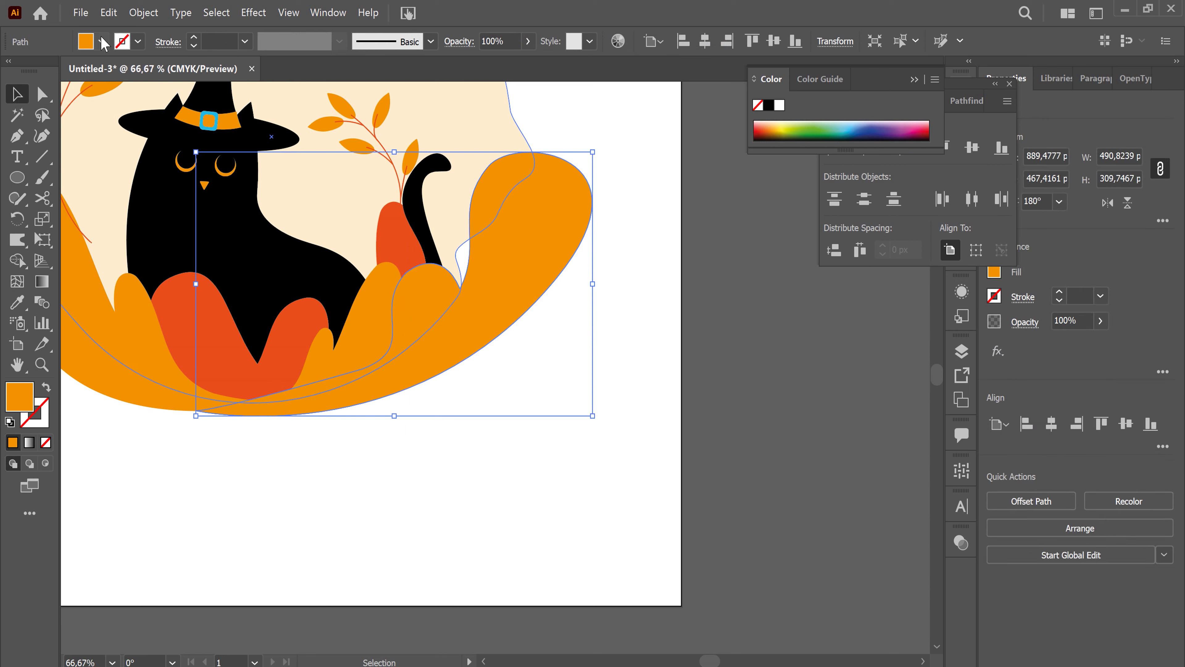
click(102, 41)
click(11, 82)
click(640, 381)
click(538, 377)
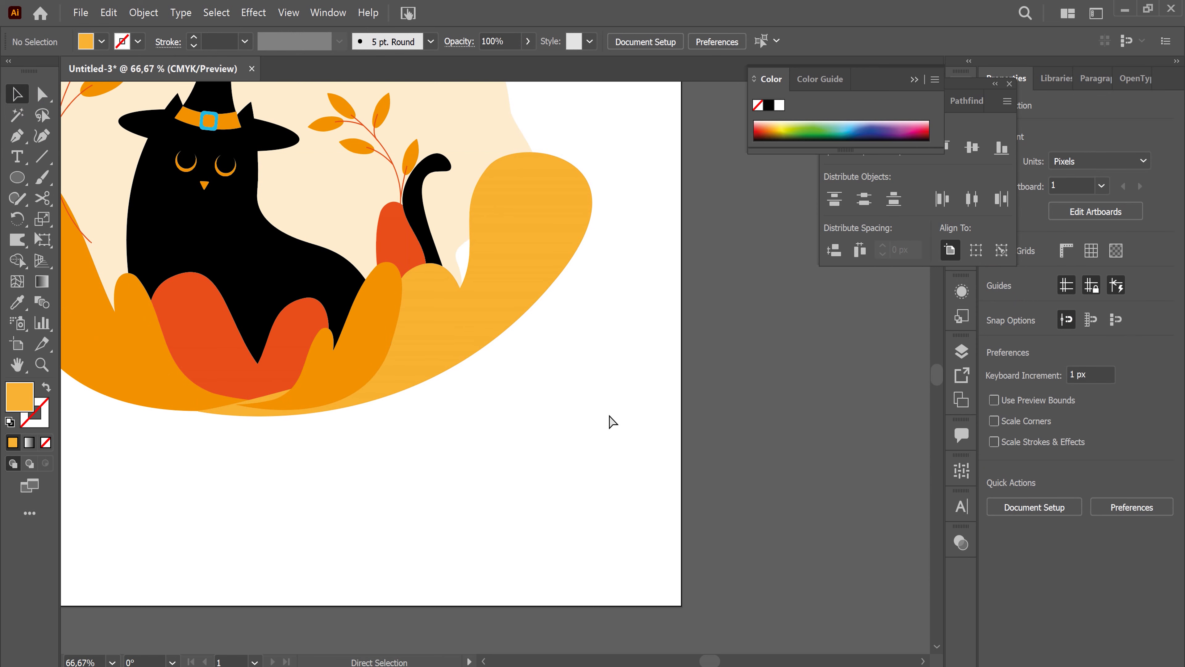
Step: Delete the light-orange leaf and recentre the artwork in the window
key(ctrl+minus)
key(ctrl+minus)
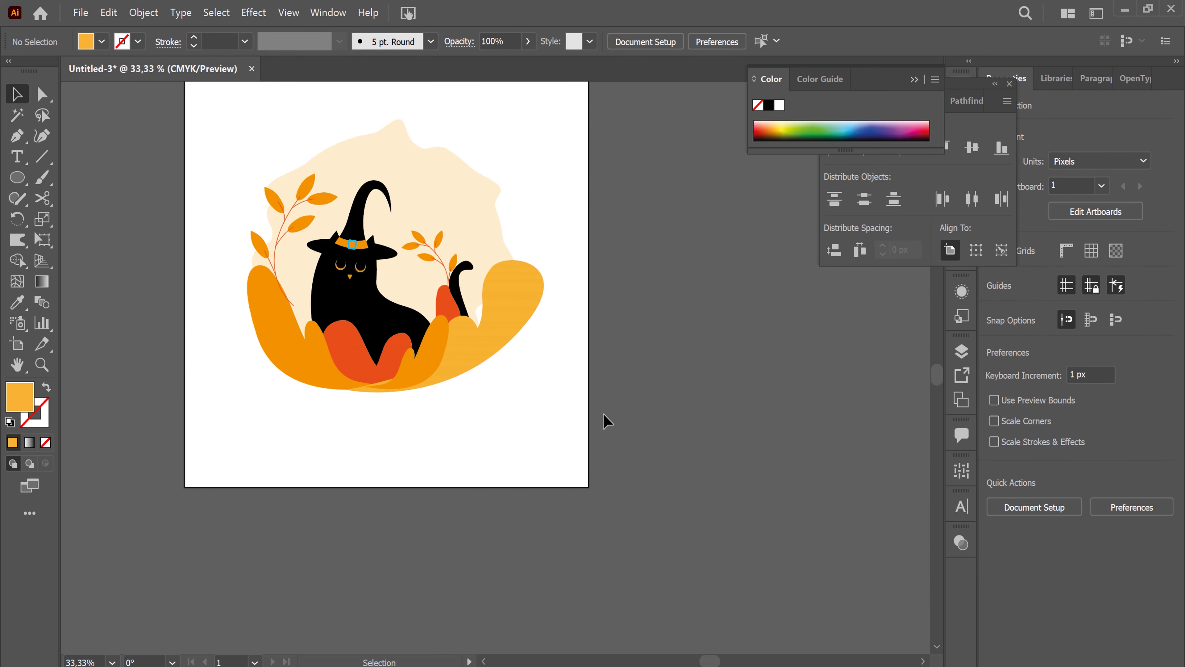
click(527, 331)
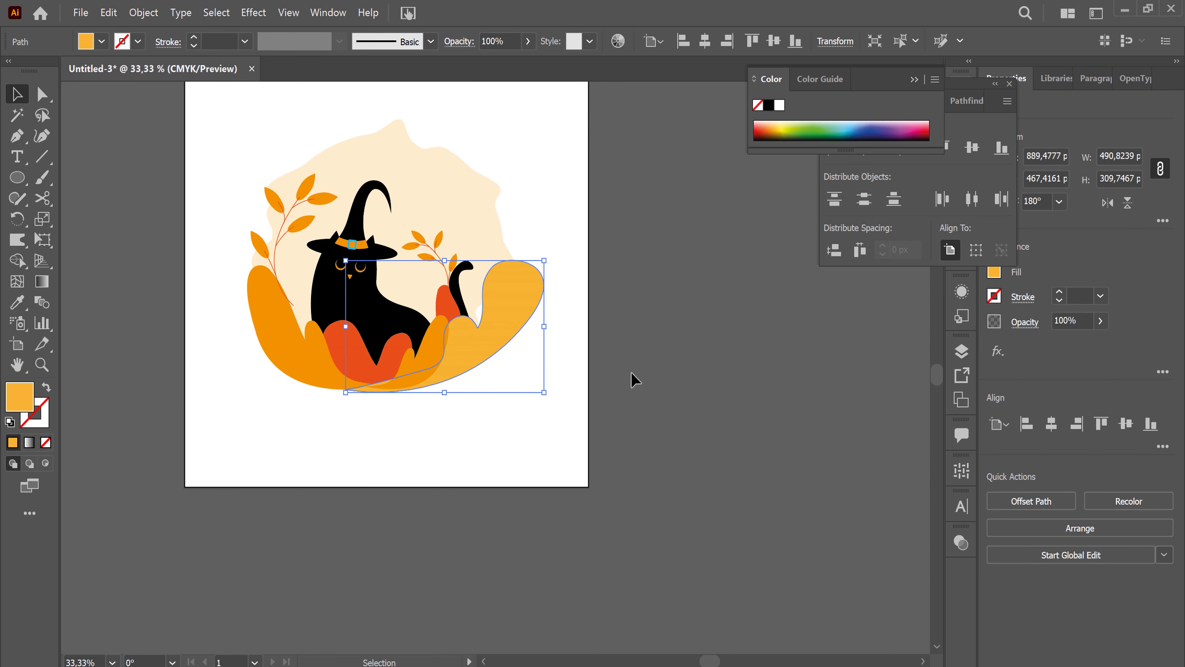
key(Delete)
drag(545, 434, 521, 391)
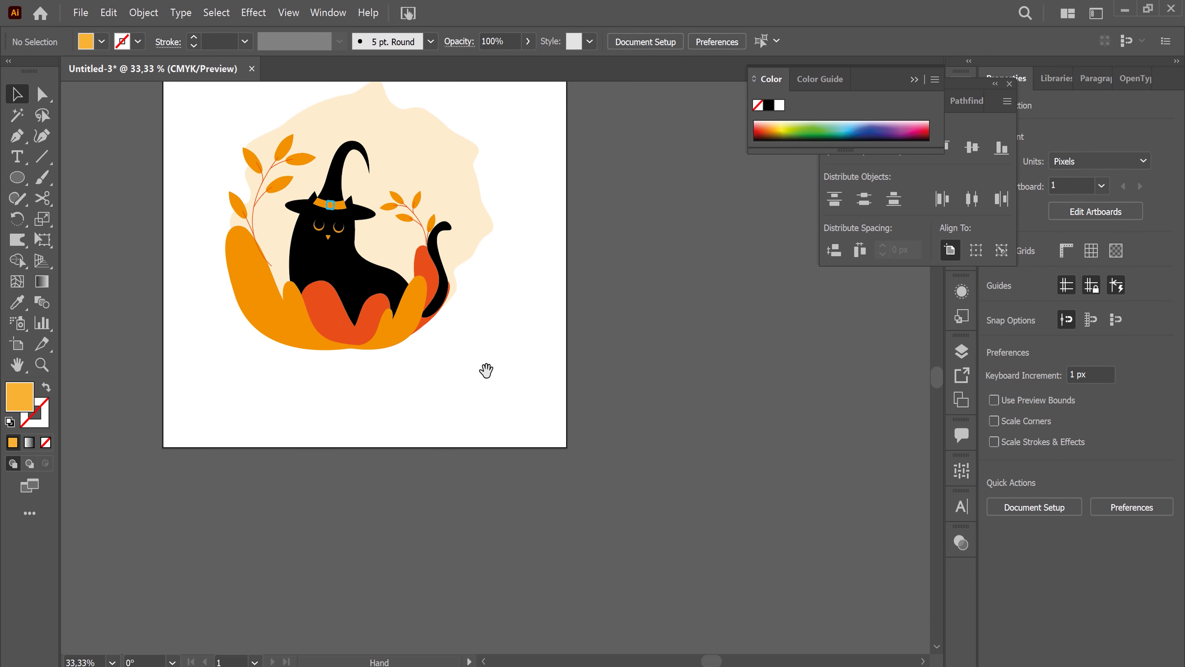
drag(437, 400, 524, 439)
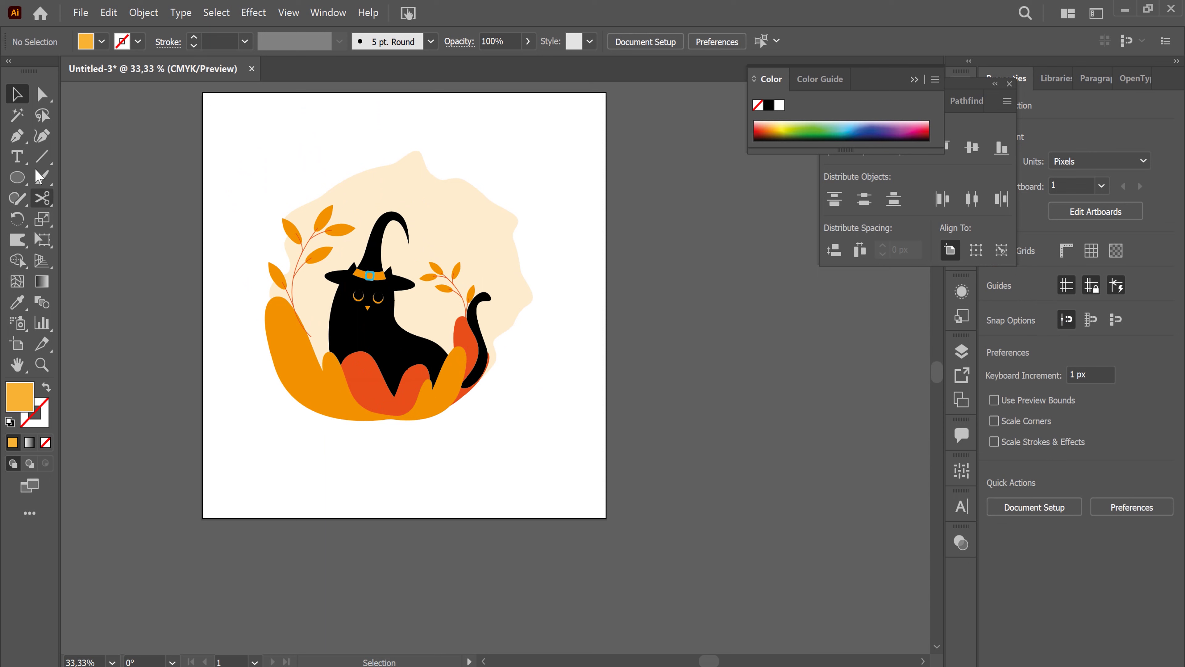
click(17, 135)
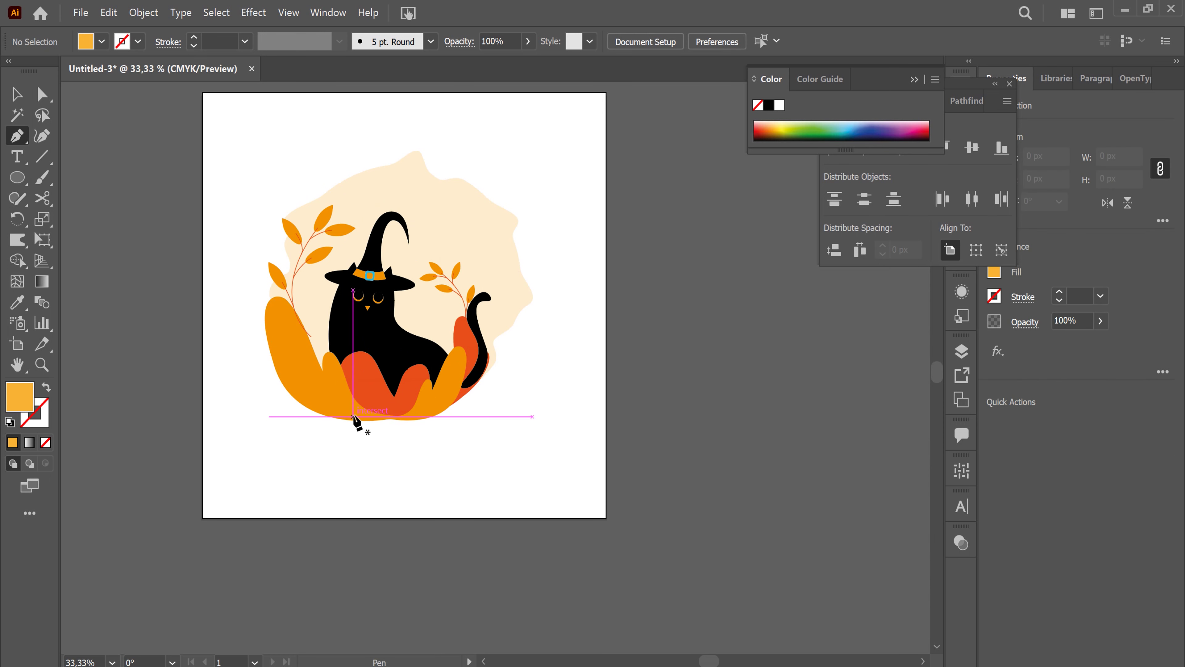
Step: Draw a closed leaf outline at the bush's bottom left with the Pen tool
click(364, 413)
mouse_move(273, 333)
mouse_down()
mouse_move(289, 315)
mouse_move(320, 341)
mouse_up()
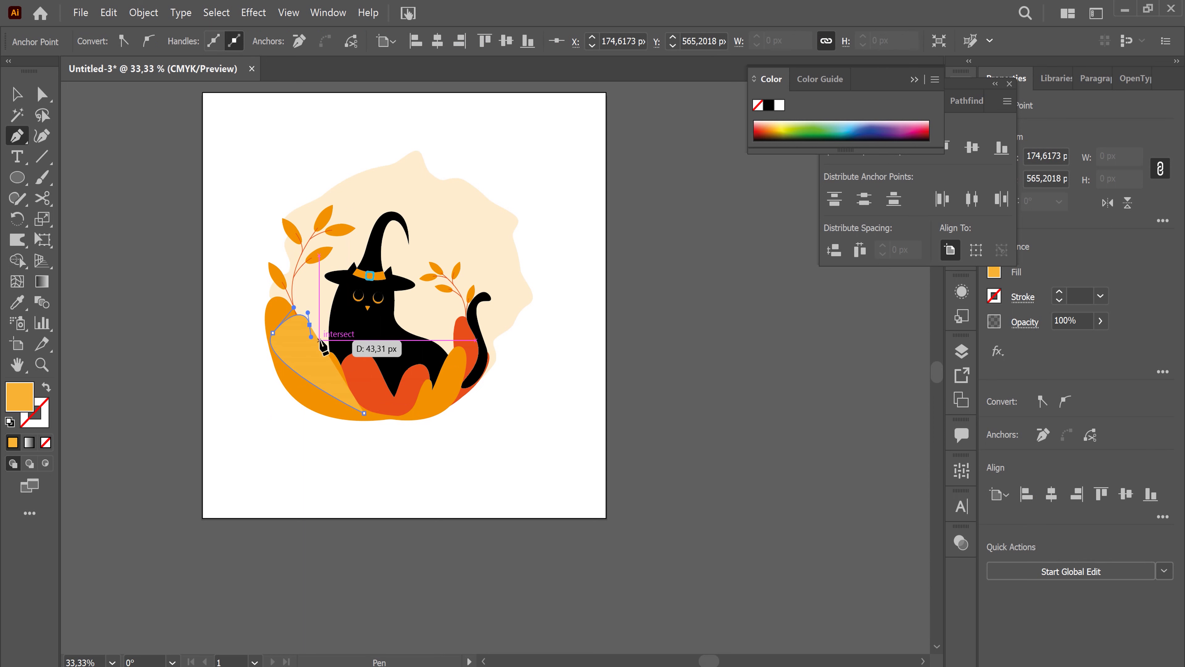
drag(346, 331, 350, 351)
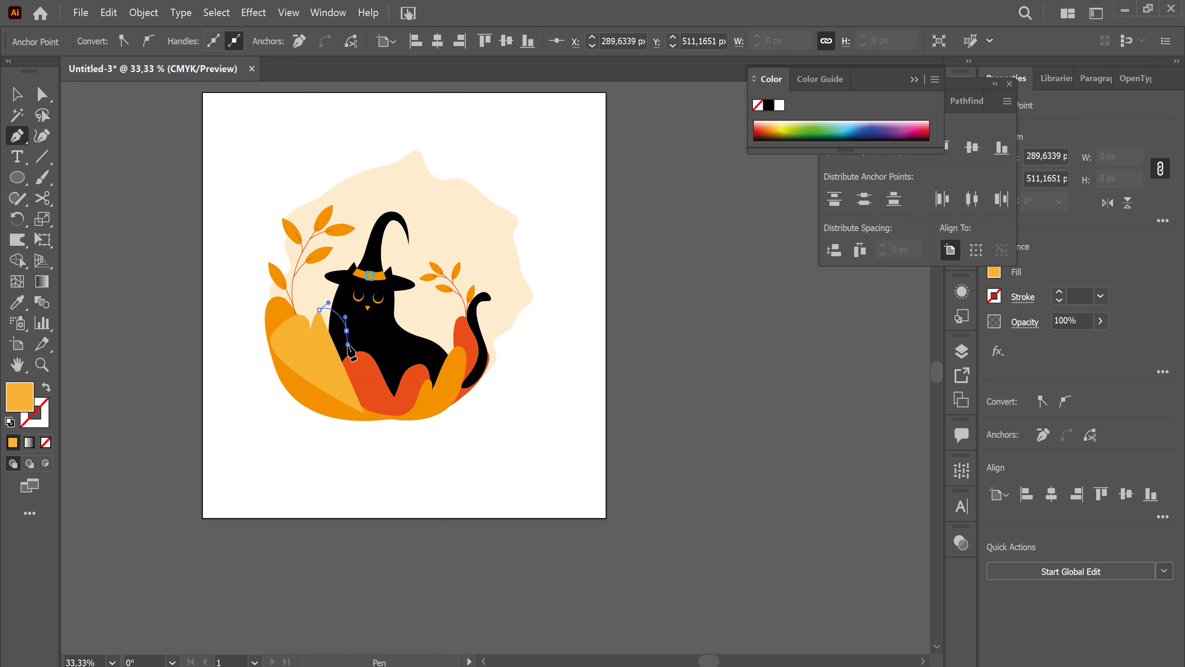
drag(386, 414, 370, 415)
click(364, 412)
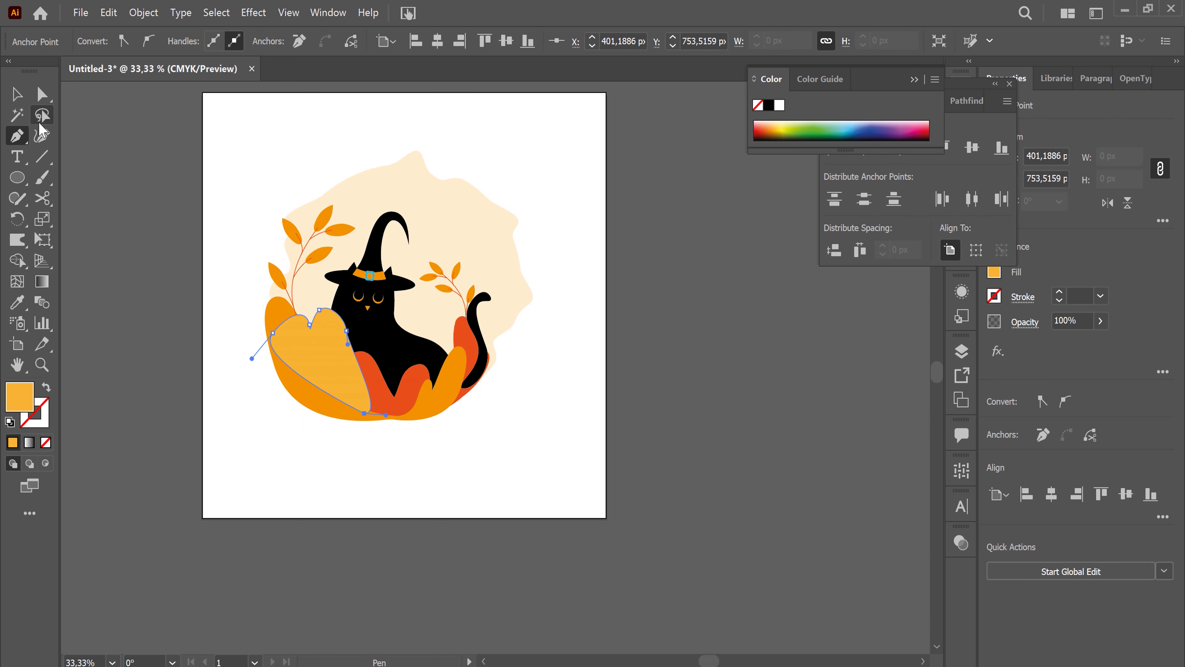
key(v)
Step: Raise the new leaf's top anchor higher to lengthen its tip
key(a)
mouse_move(287, 343)
mouse_down()
mouse_move(294, 322)
mouse_move(270, 296)
mouse_up()
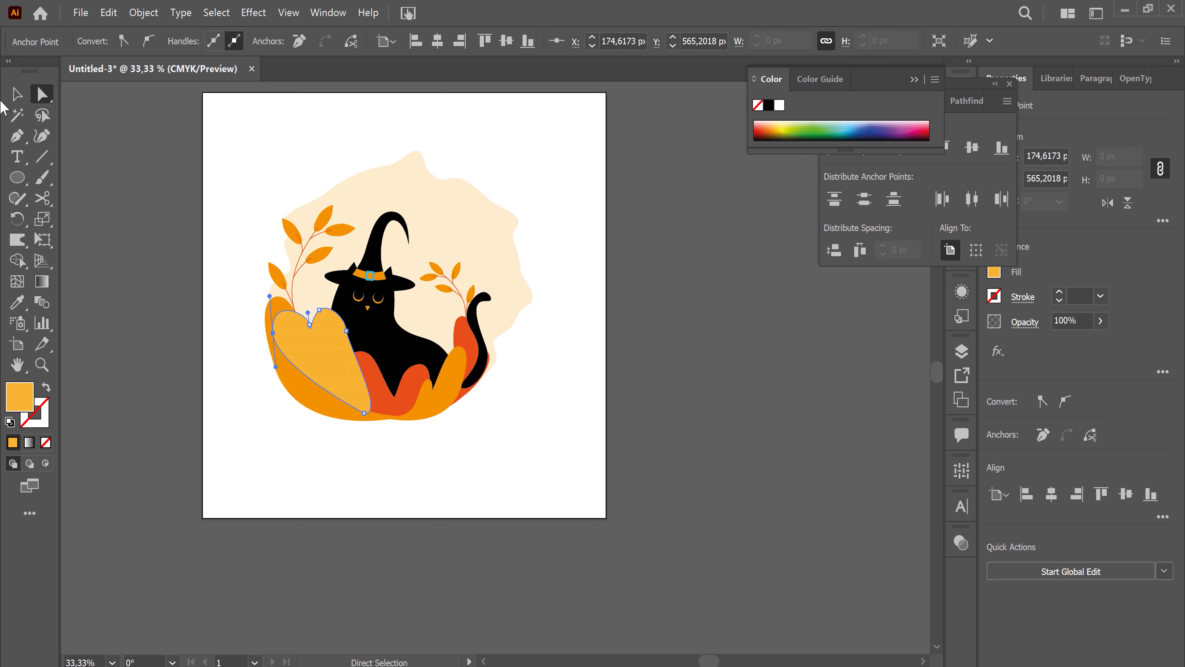
click(17, 94)
right_click(327, 360)
click(205, 283)
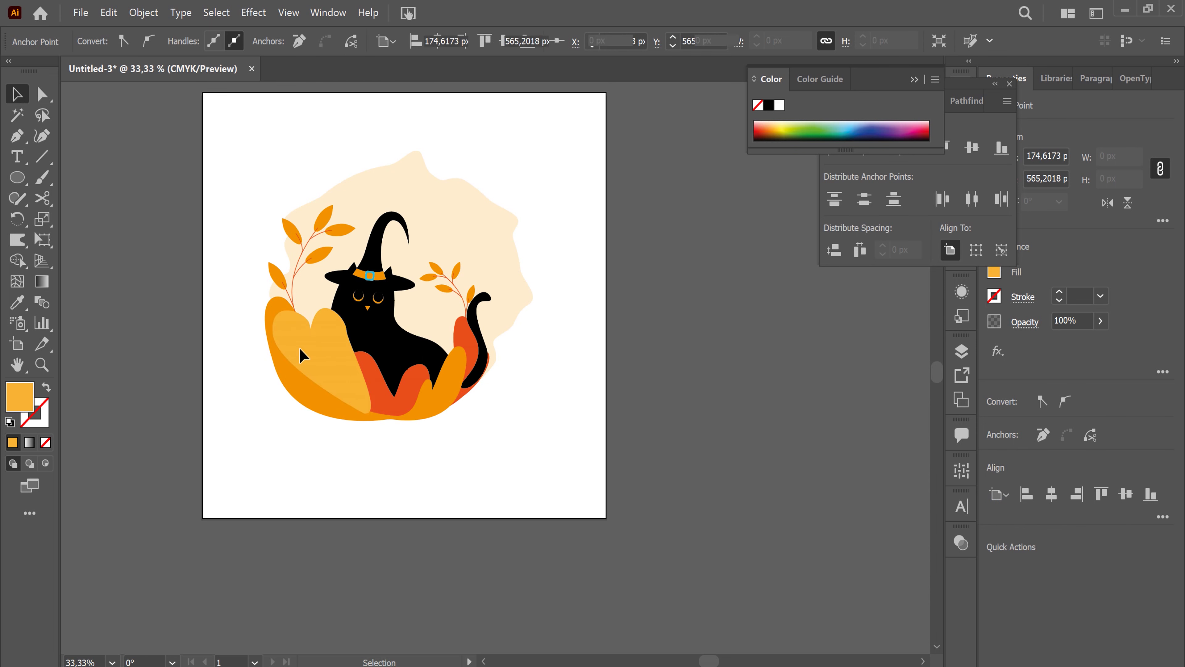
key(a)
drag(347, 331, 356, 346)
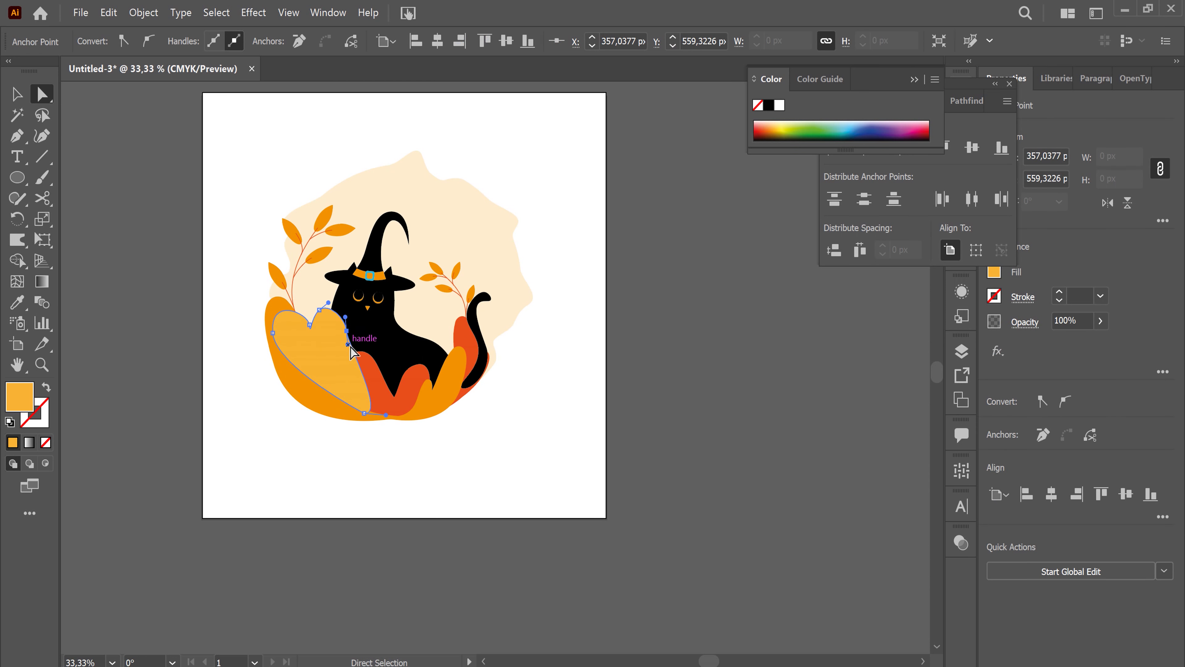
mouse_move(356, 346)
mouse_down()
mouse_move(330, 306)
mouse_move(340, 308)
mouse_up()
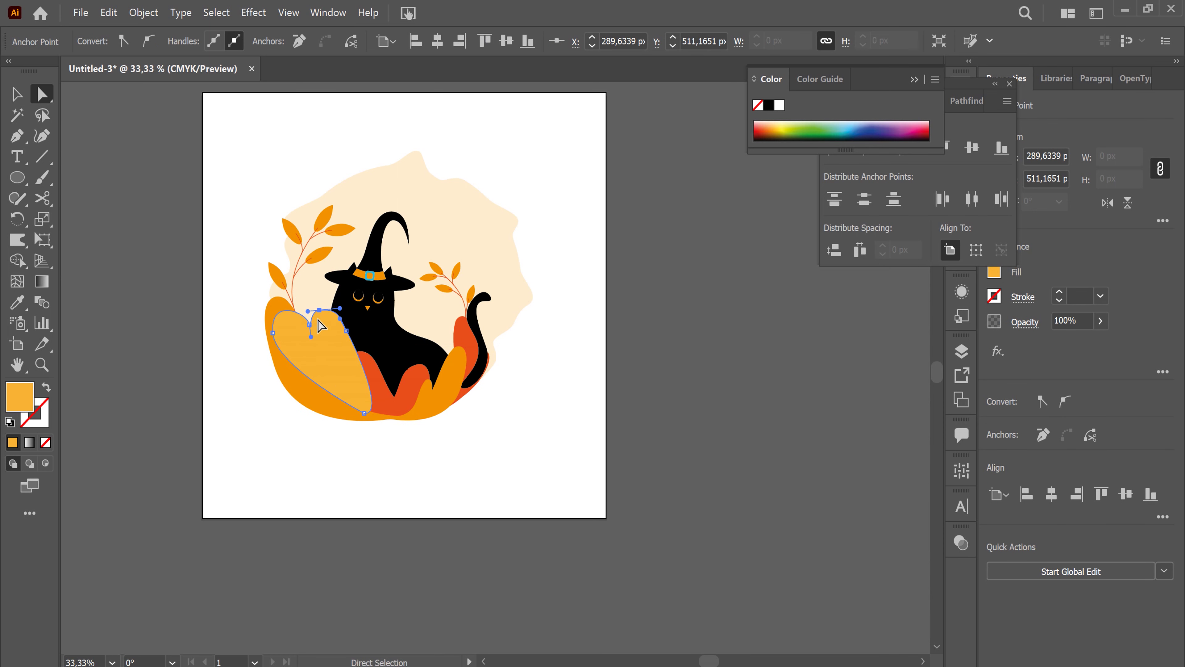
Step: Send the new leaf to the back, behind the black cat
click(17, 94)
right_click(339, 350)
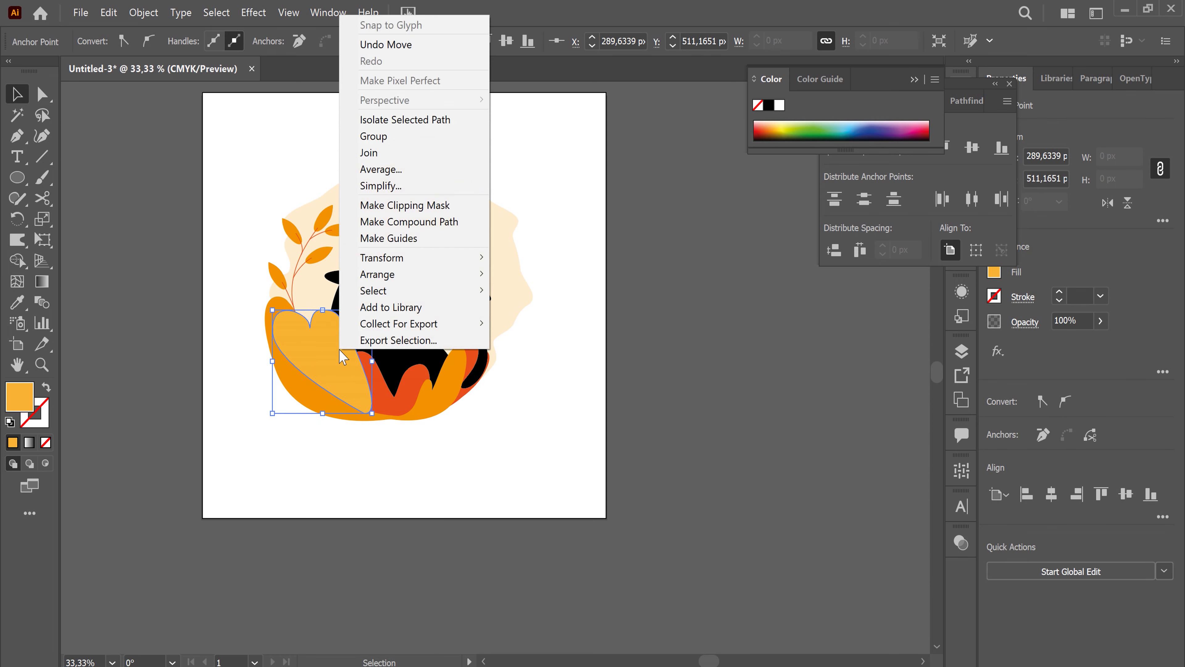
mouse_move(377, 274)
click(533, 324)
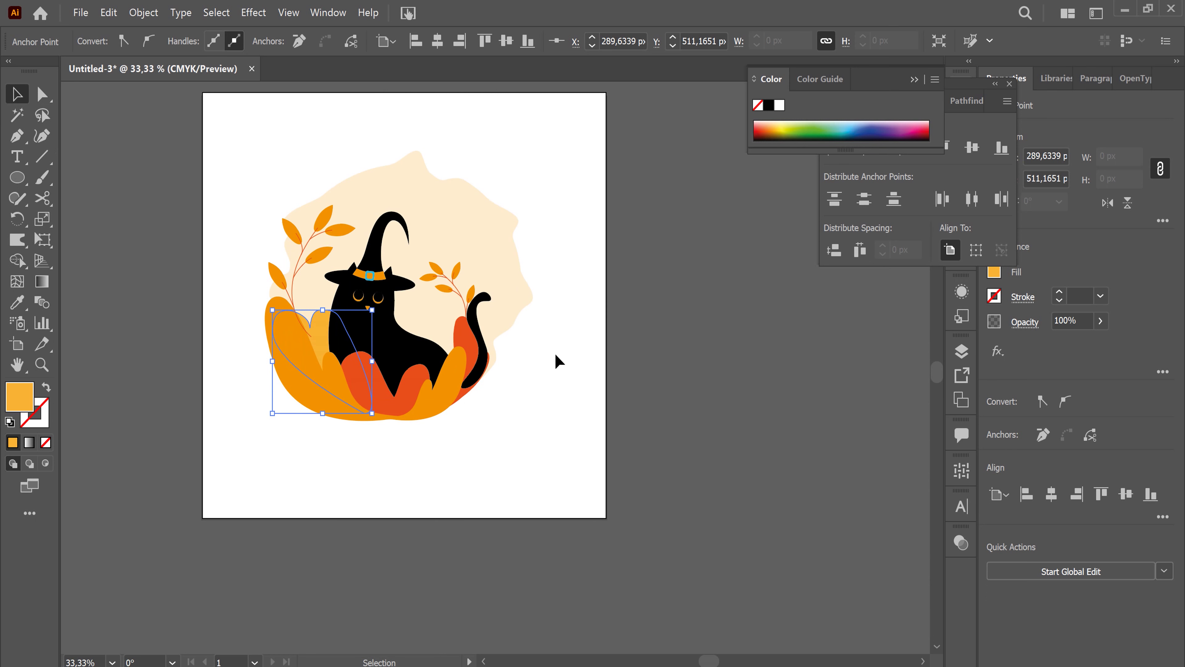
key(ctrl+z)
key(ctrl+shift+z)
Step: Move the new leaf up-right and recolour it orange-red
click(322, 339)
drag(319, 332, 325, 318)
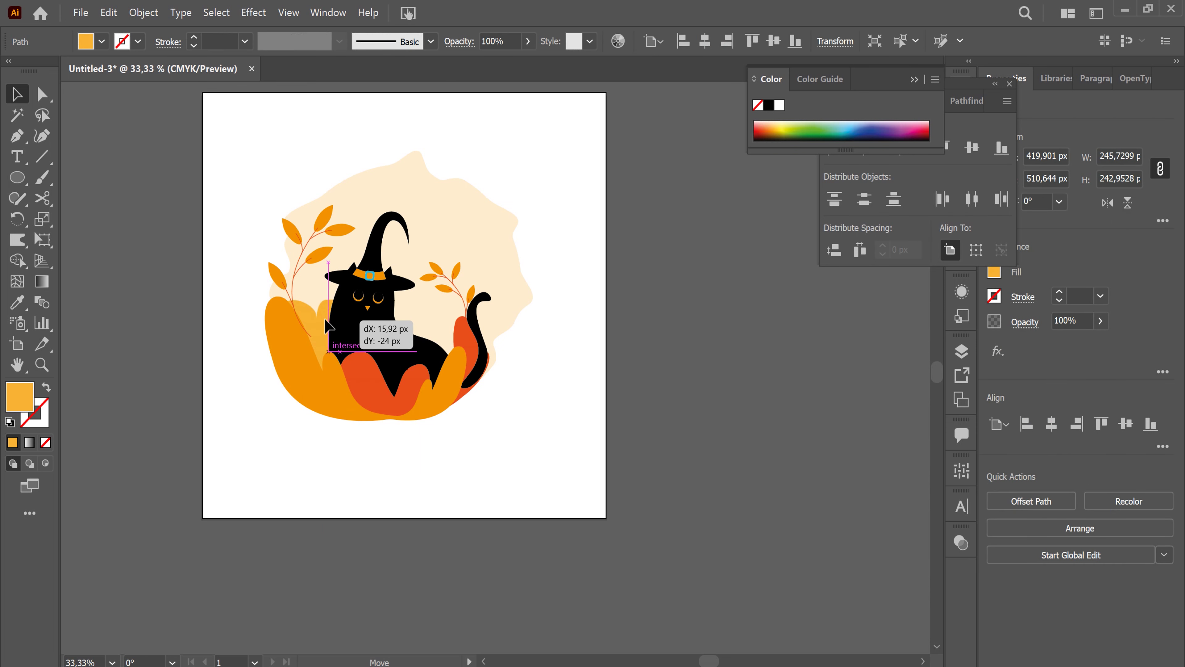
click(102, 41)
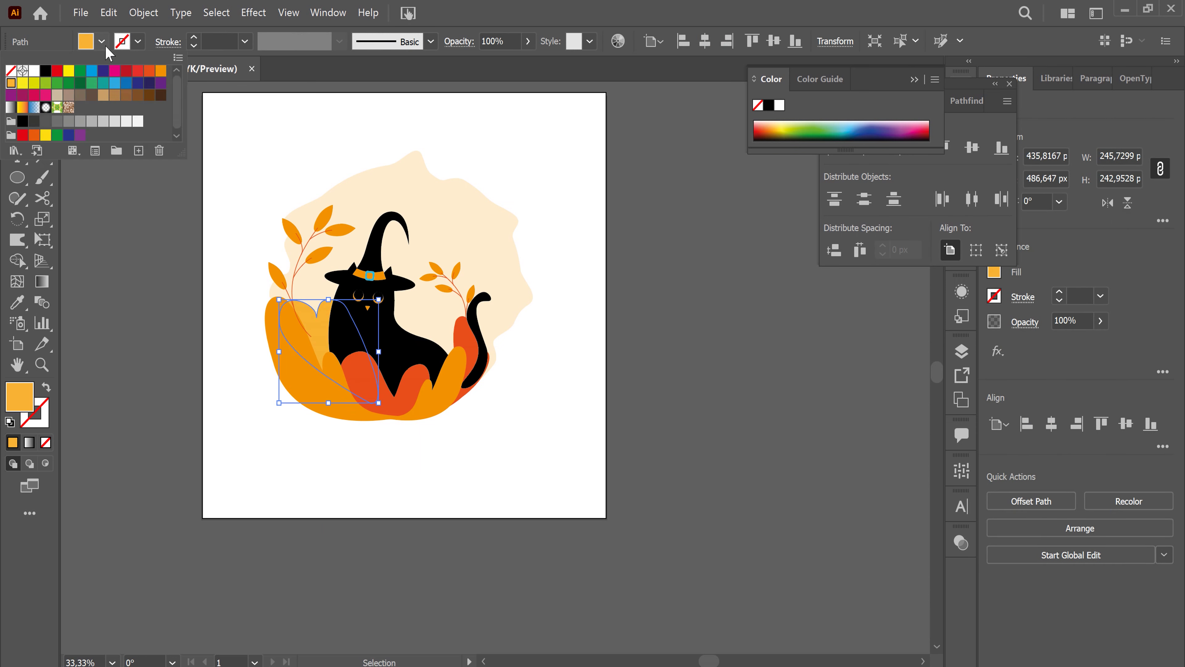
click(151, 73)
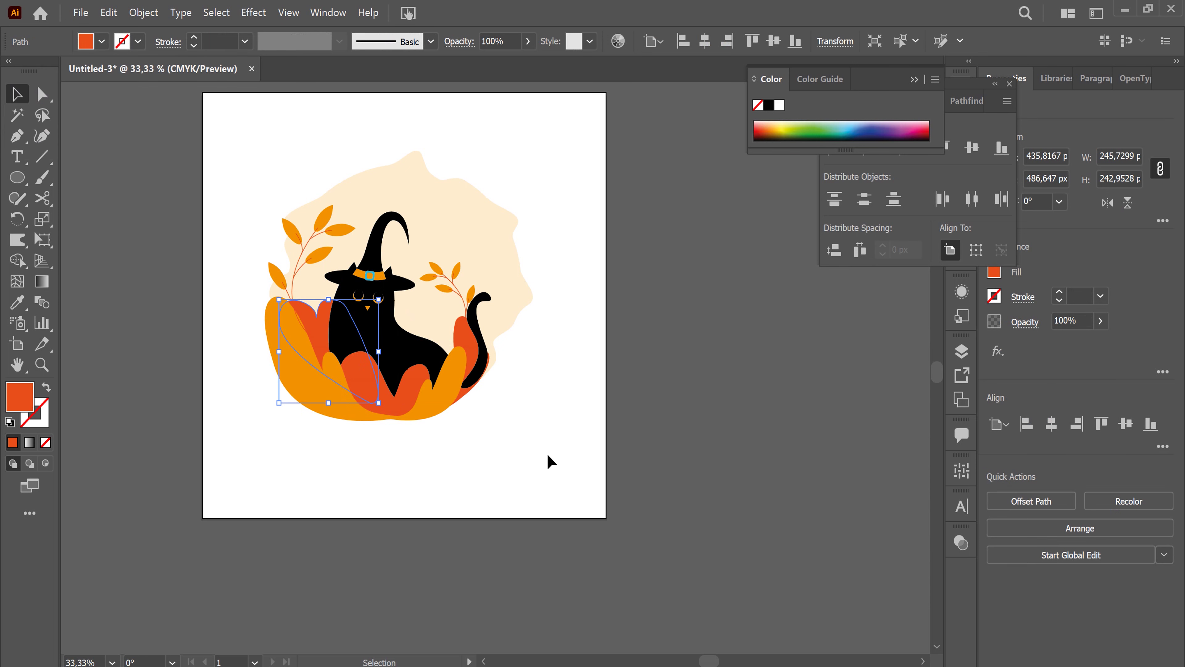
click(265, 371)
Step: Raise the left leaf sprig slightly
click(320, 261)
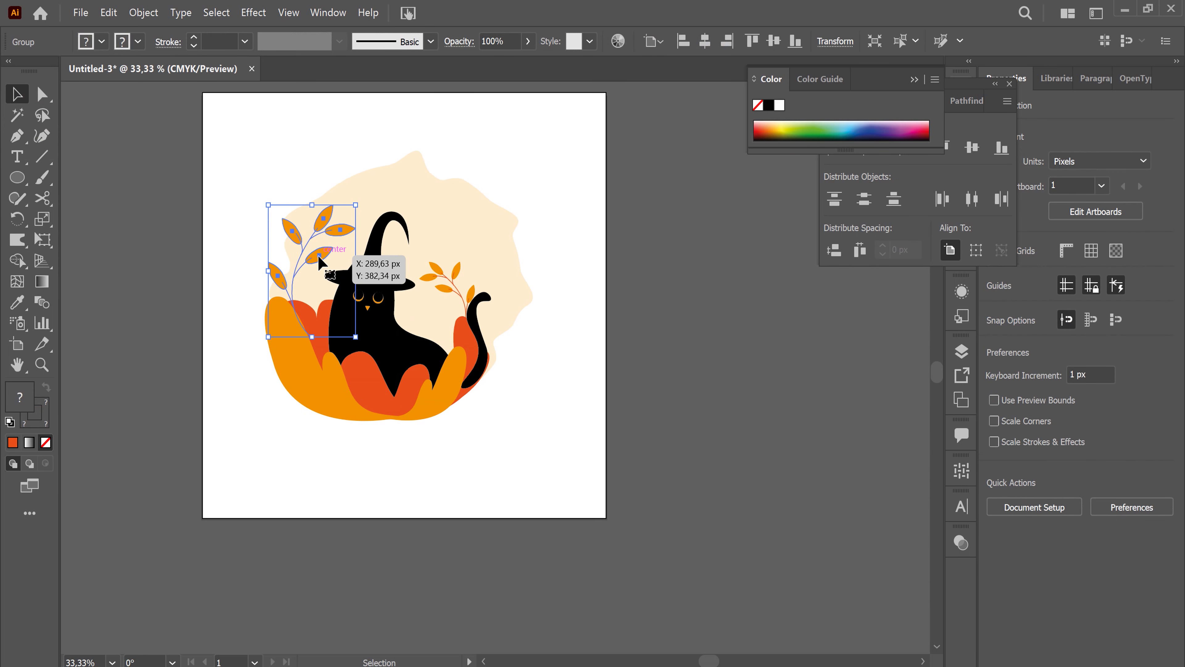
drag(321, 261, 325, 255)
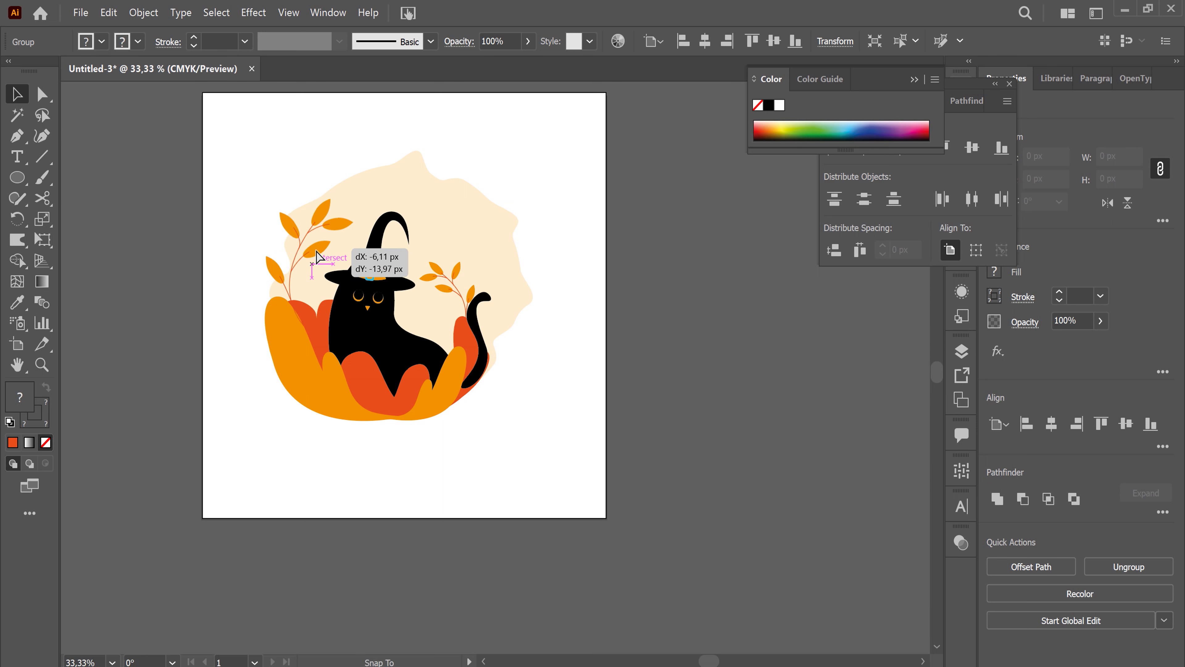
drag(320, 256, 322, 264)
click(561, 511)
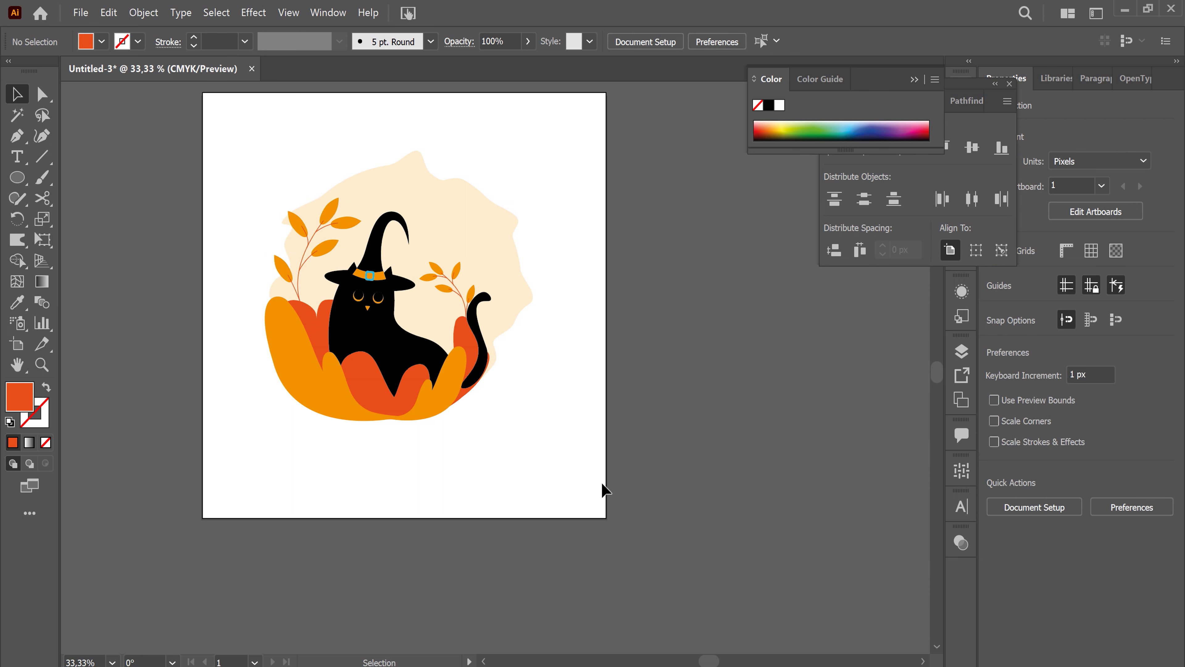
Step: Reshape the orange bush's left curve and shift the orange petal
click(310, 390)
key(a)
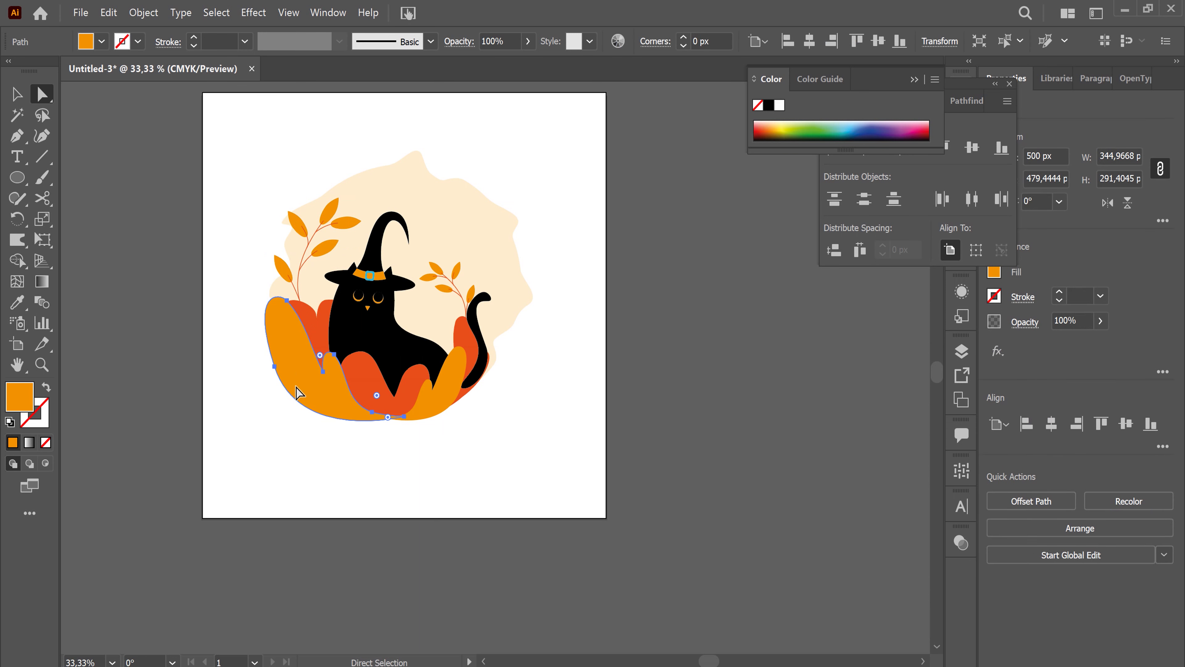
click(275, 366)
drag(251, 291, 240, 290)
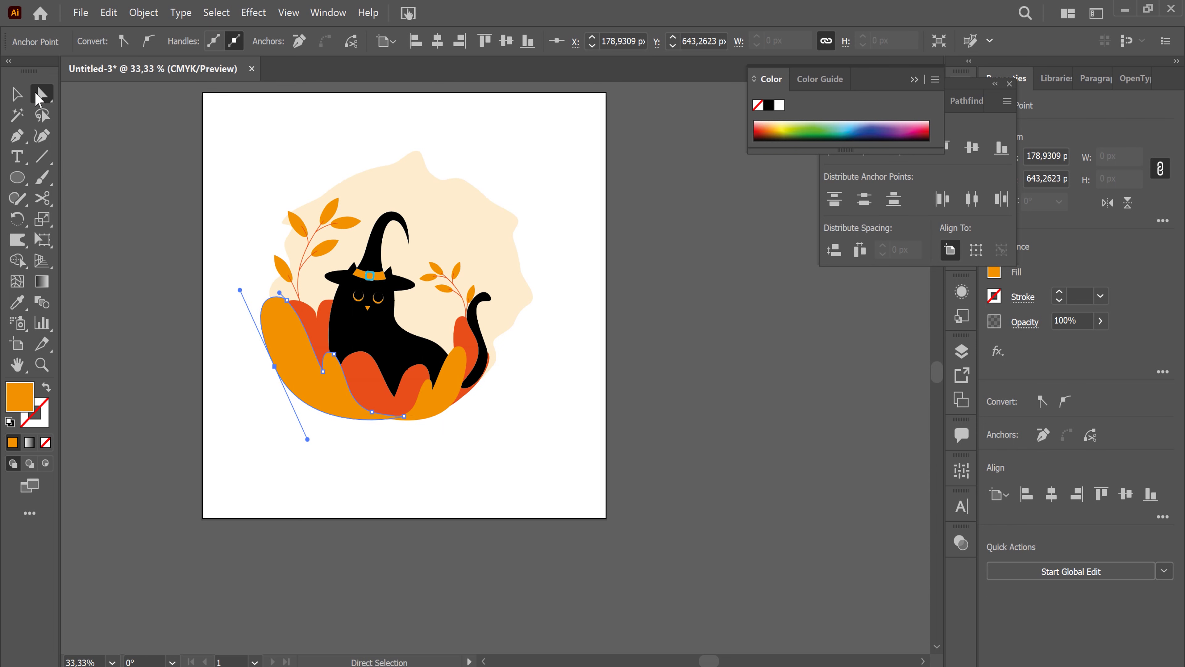
click(17, 94)
click(233, 190)
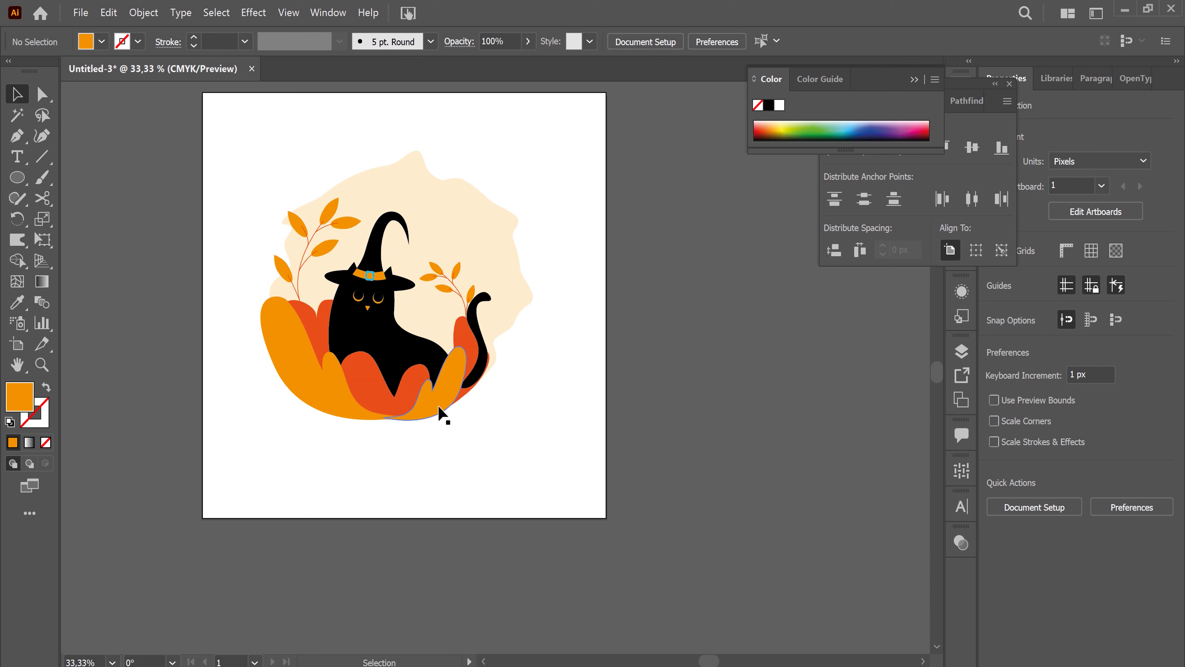
mouse_move(436, 413)
mouse_down()
mouse_move(400, 411)
mouse_move(437, 396)
mouse_move(445, 377)
mouse_up()
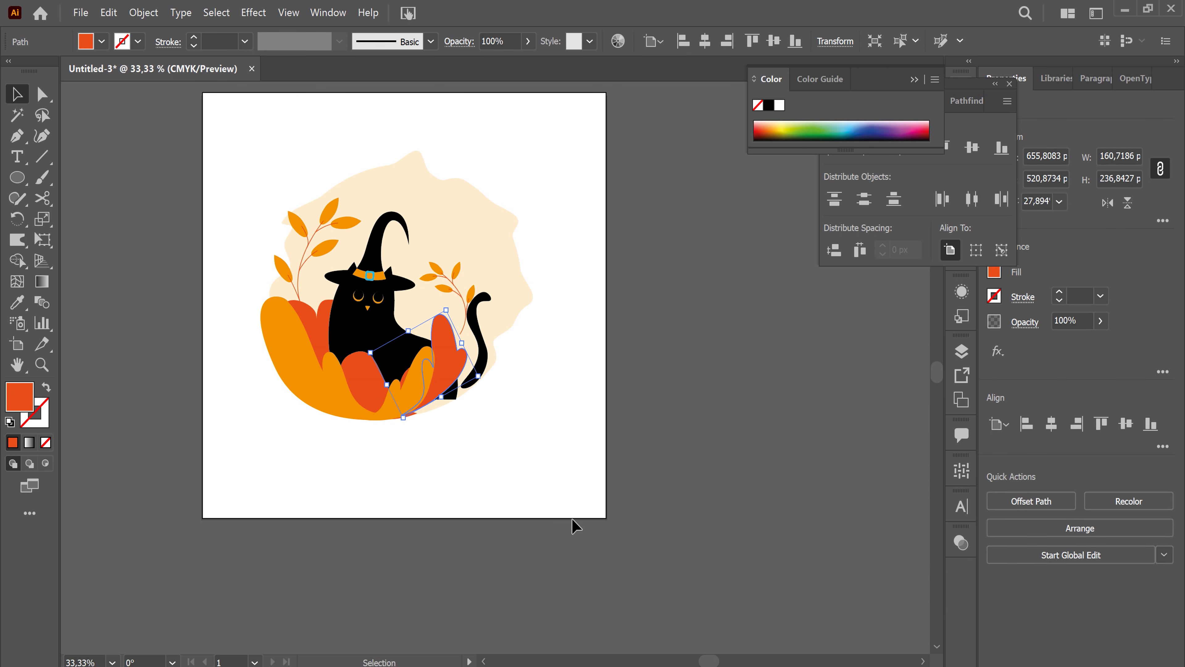
click(574, 467)
click(17, 135)
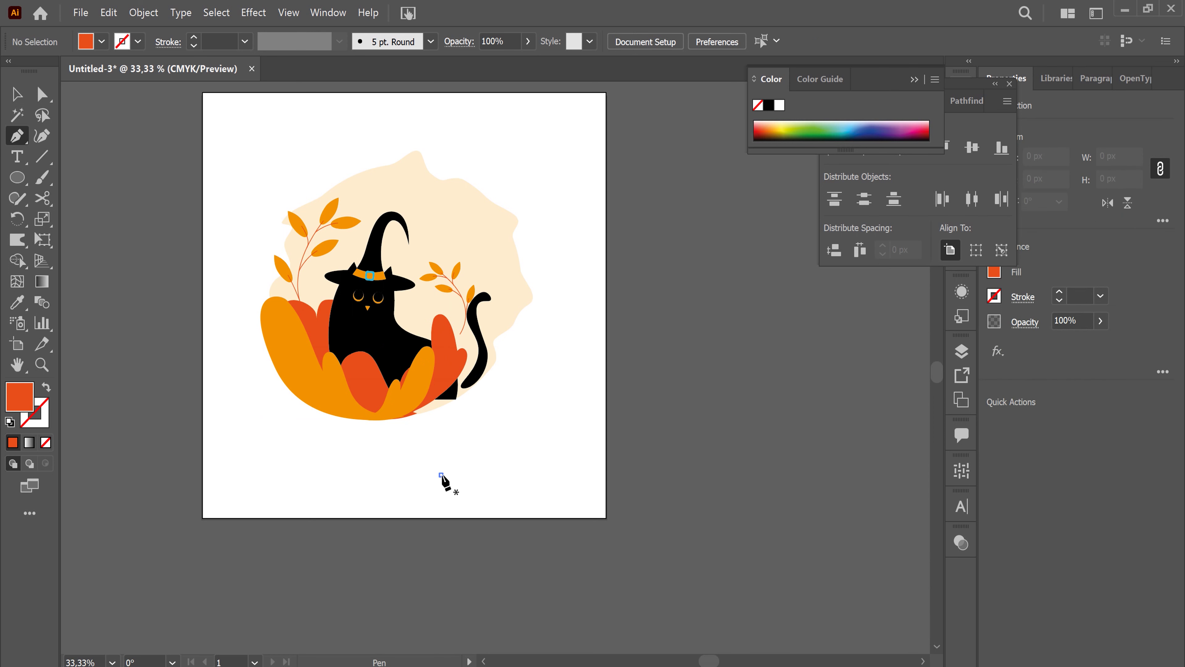
Step: Draw a trial leaf shape below the cat's tail with the Pen tool
click(441, 475)
mouse_move(486, 439)
mouse_down()
mouse_move(494, 413)
mouse_move(525, 399)
mouse_up()
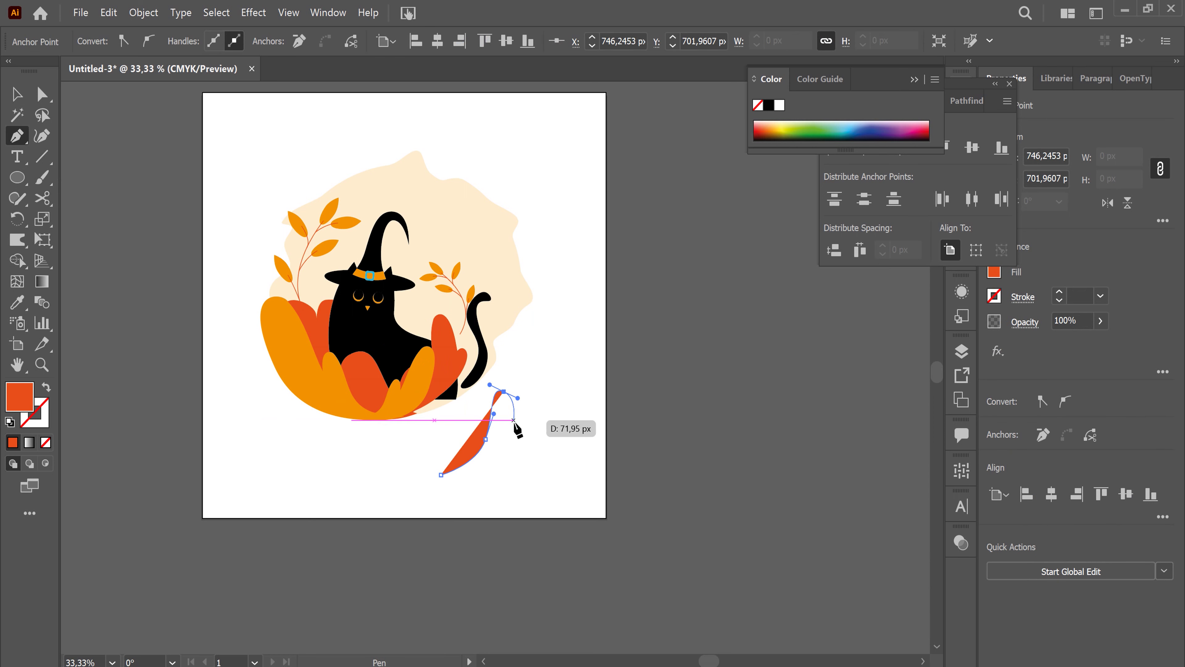
click(514, 421)
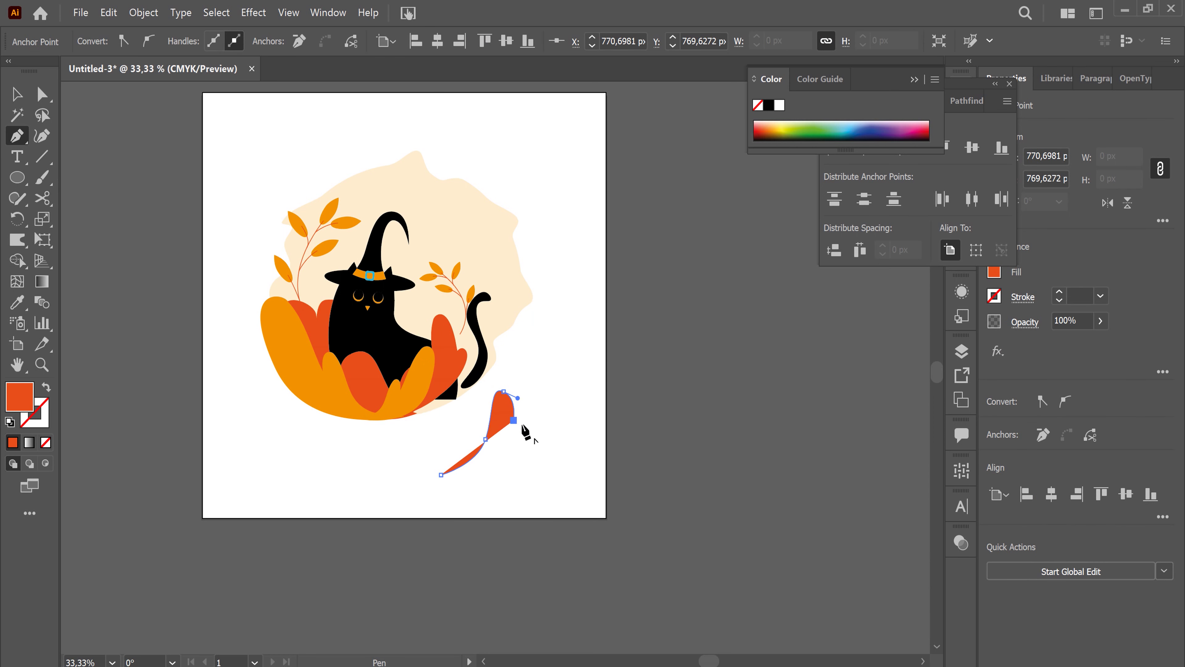
drag(527, 423, 532, 412)
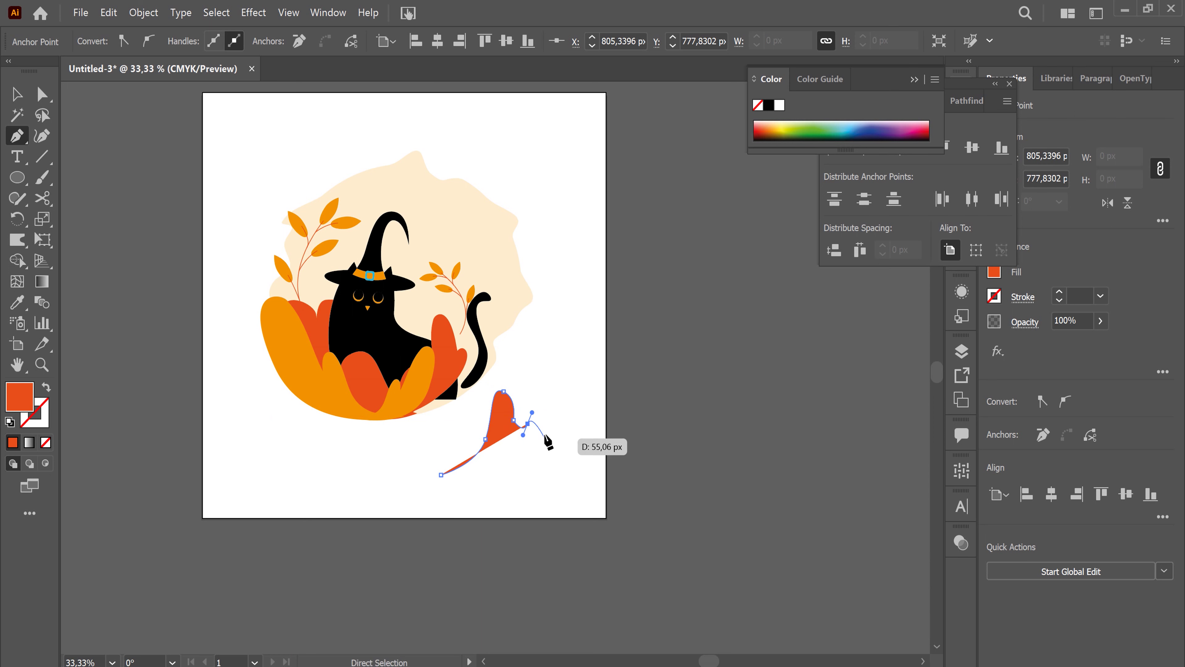
mouse_move(533, 358)
mouse_down()
mouse_move(572, 352)
mouse_move(568, 363)
mouse_up()
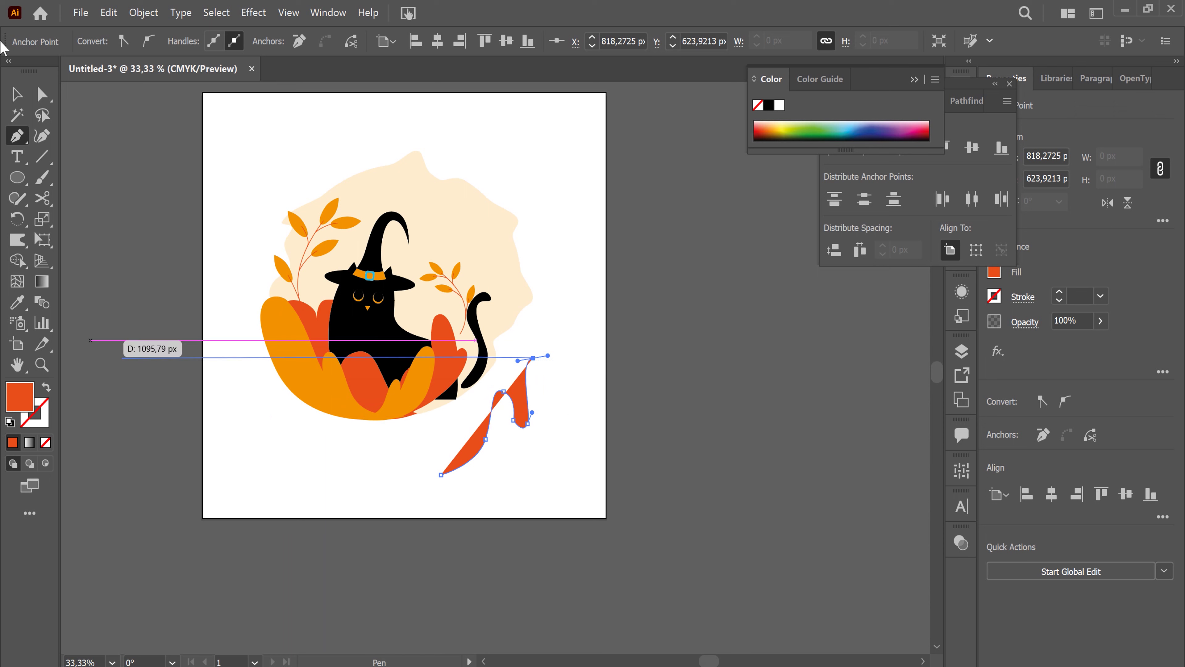
key(v)
Step: Undo the trial leaf and draw a tall ellipse, about 165 × 400 px, at lower right
key(ctrl+z)
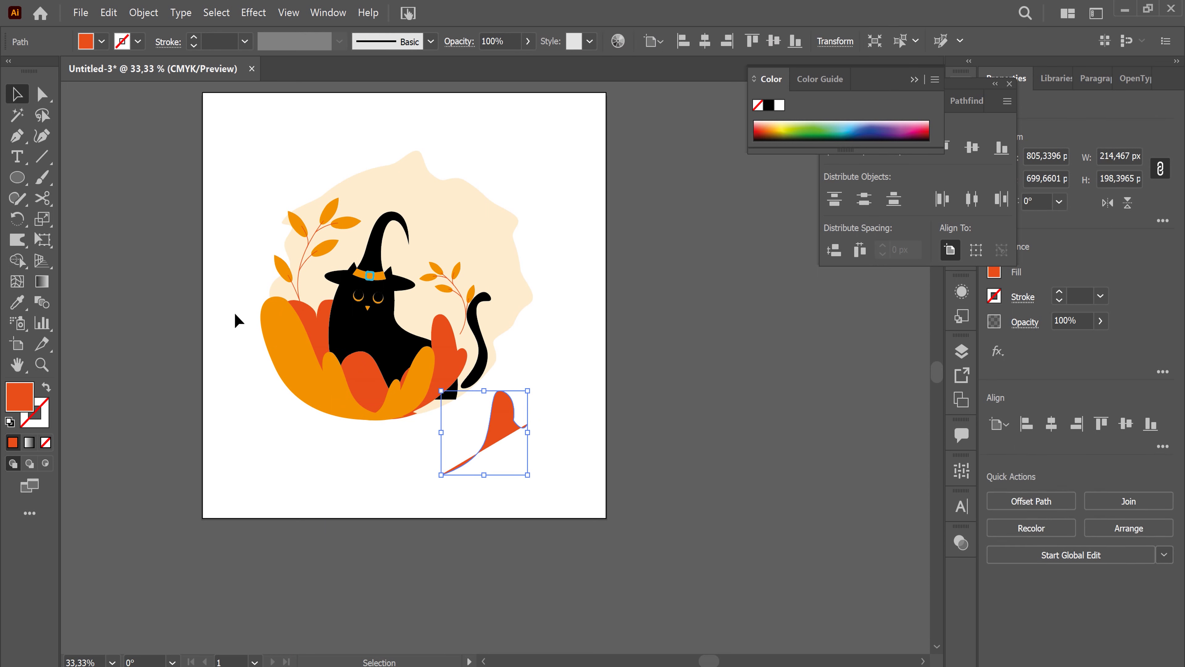
key(ctrl+z)
key(ctrl+z)
click(22, 183)
drag(559, 340, 627, 516)
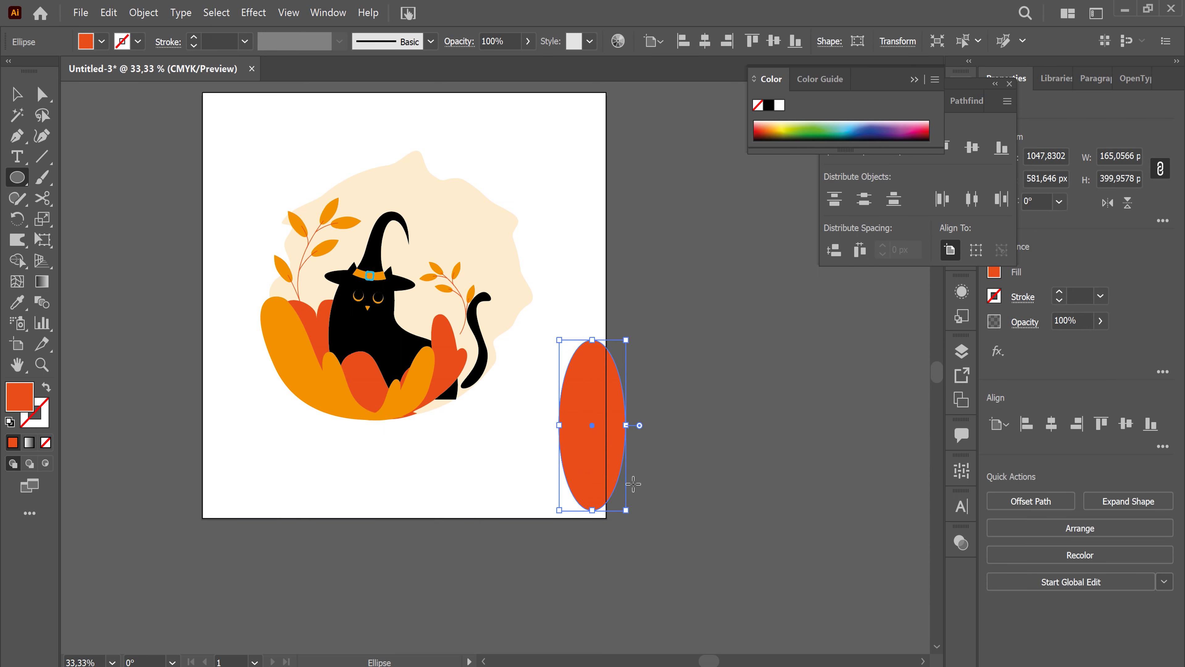
Step: Move the oval left and warp its top into a point and its right edge into lobes
key(v)
drag(602, 460, 570, 455)
click(16, 239)
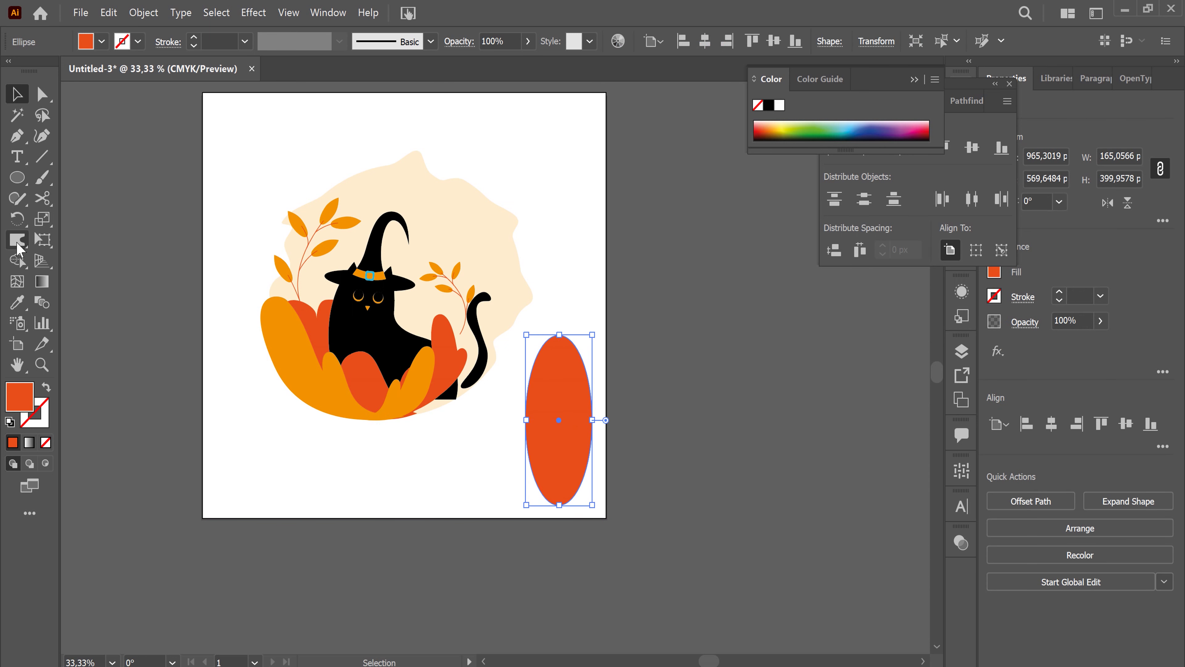
drag(562, 344, 564, 299)
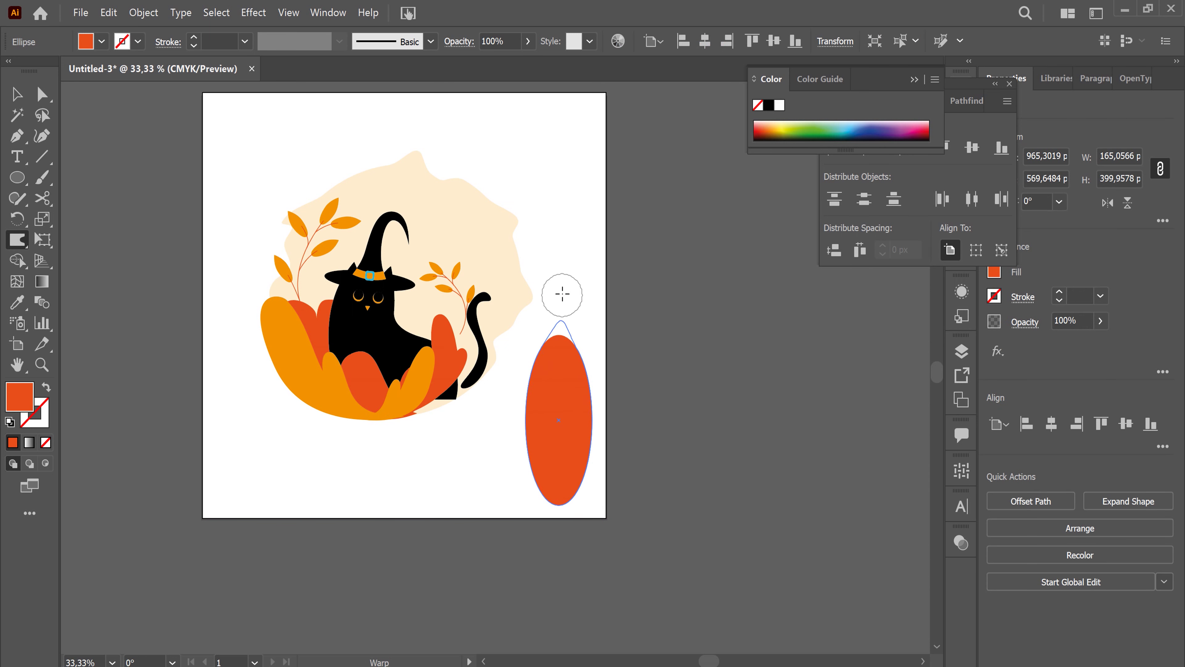
mouse_move(581, 392)
mouse_down()
mouse_move(616, 350)
mouse_move(606, 341)
mouse_up()
drag(563, 453, 629, 368)
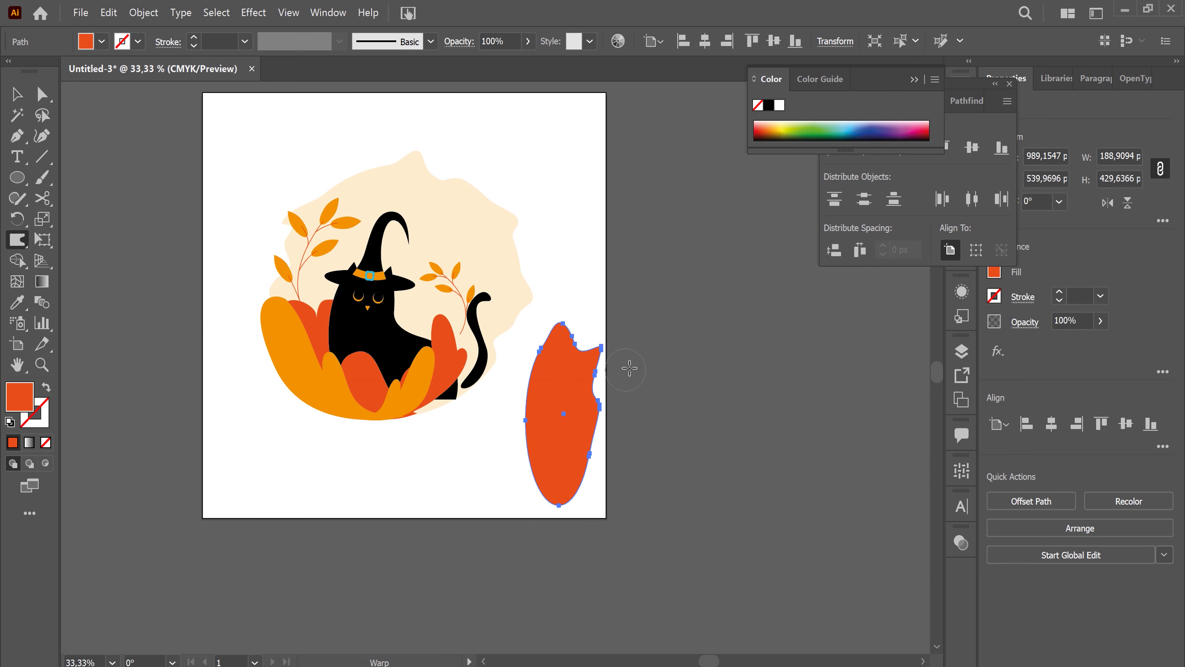
drag(575, 450, 635, 378)
drag(569, 304, 567, 306)
Step: Warp the left and lower edges into leaf lobes and narrow the top peak
drag(544, 392, 532, 336)
drag(514, 401, 499, 378)
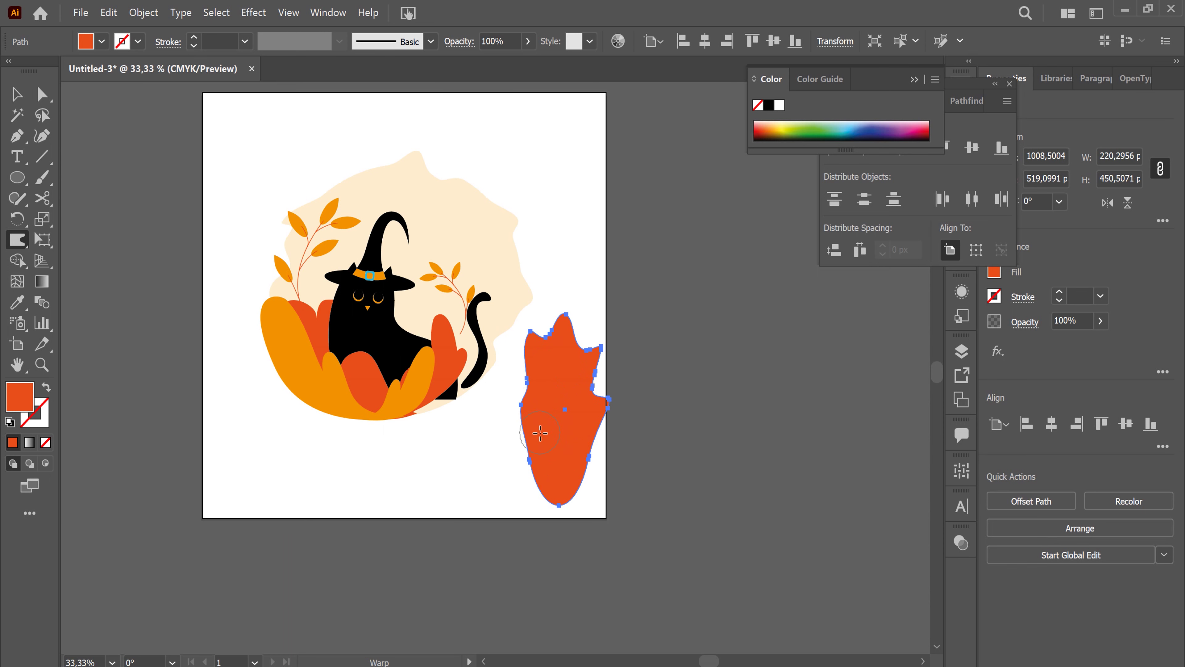
drag(566, 486, 604, 475)
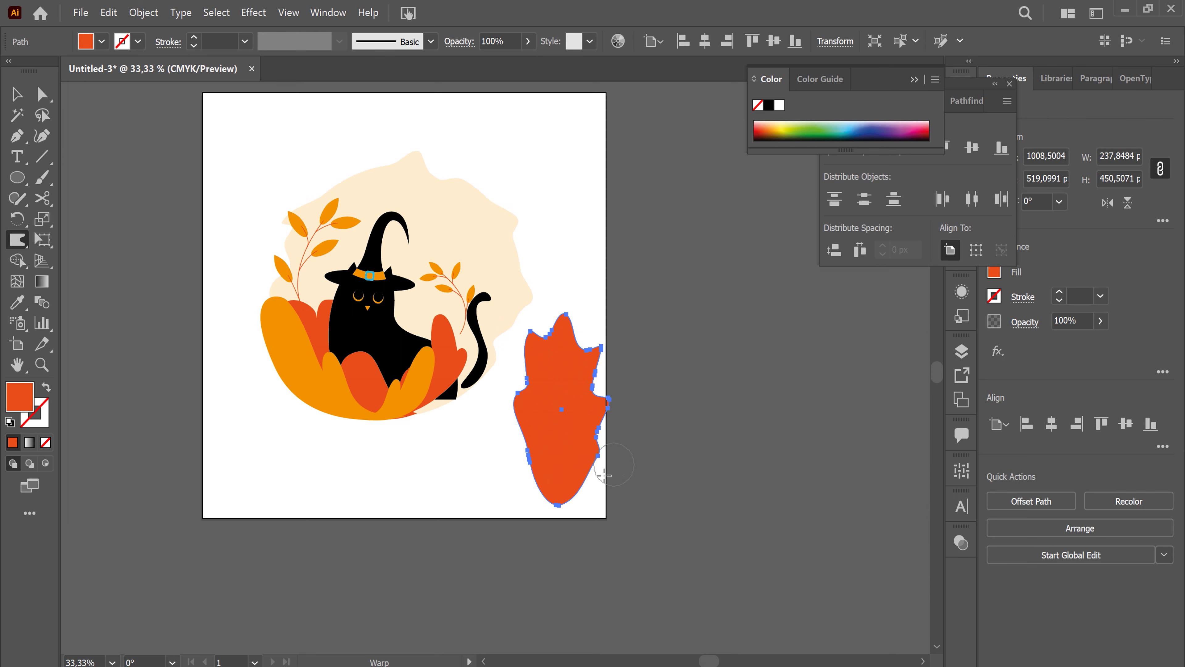
drag(516, 488, 506, 451)
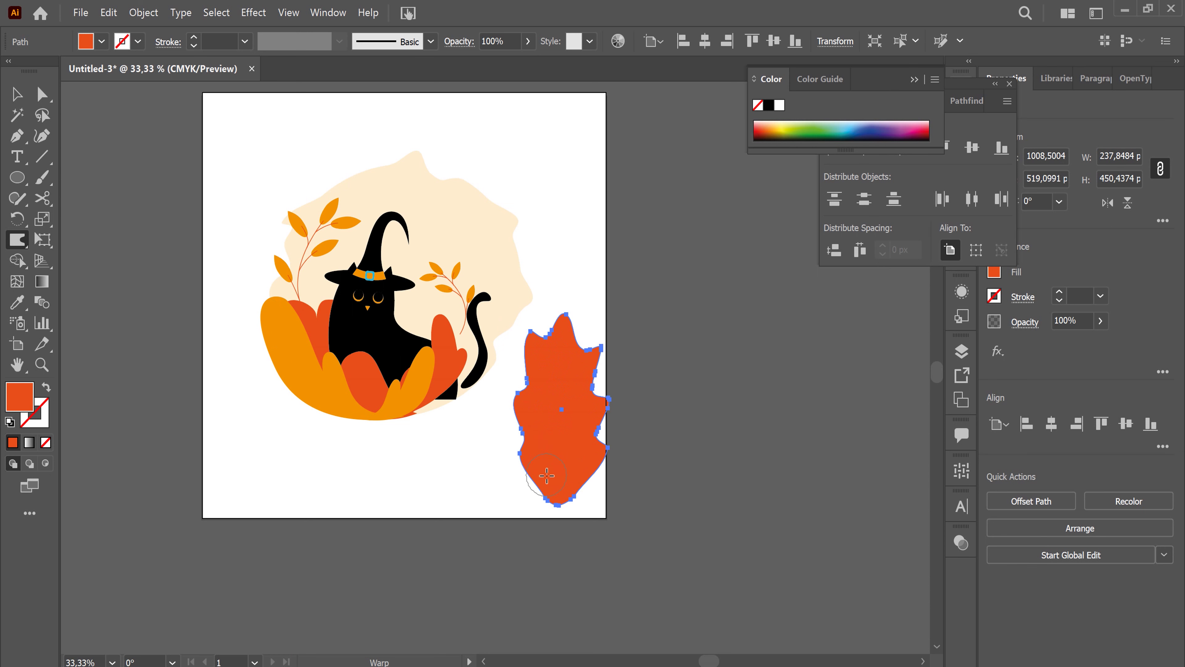
mouse_move(524, 314)
mouse_down()
mouse_move(523, 335)
mouse_move(564, 299)
mouse_up()
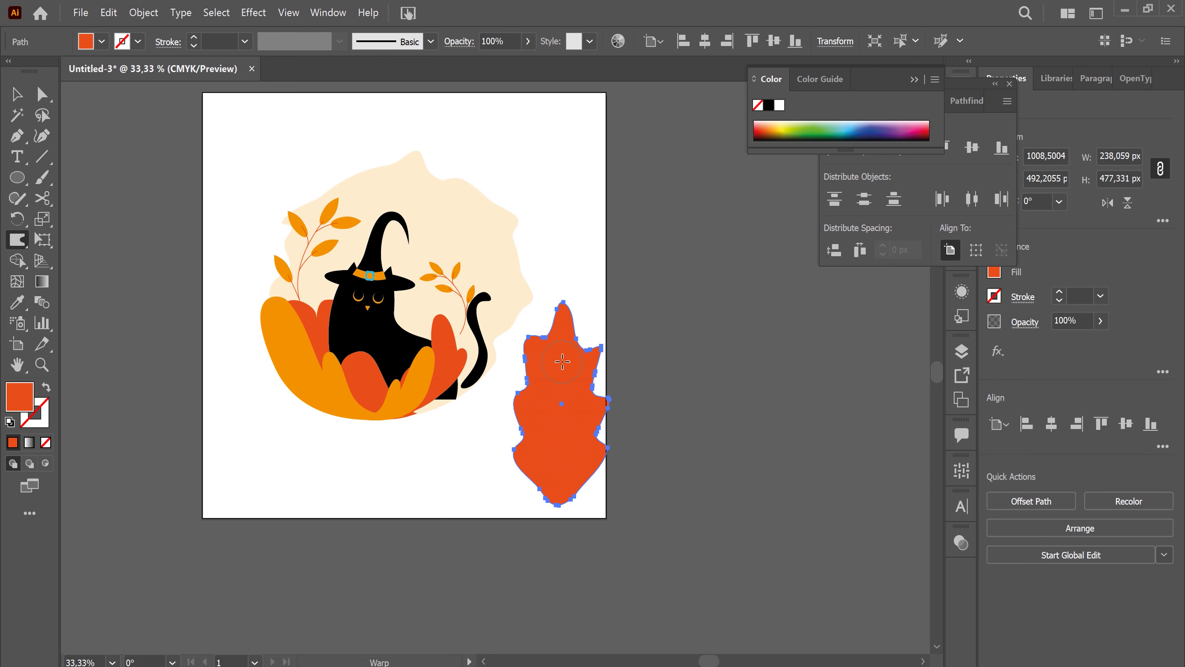
mouse_move(564, 343)
mouse_down()
mouse_move(592, 364)
mouse_move(606, 357)
mouse_up()
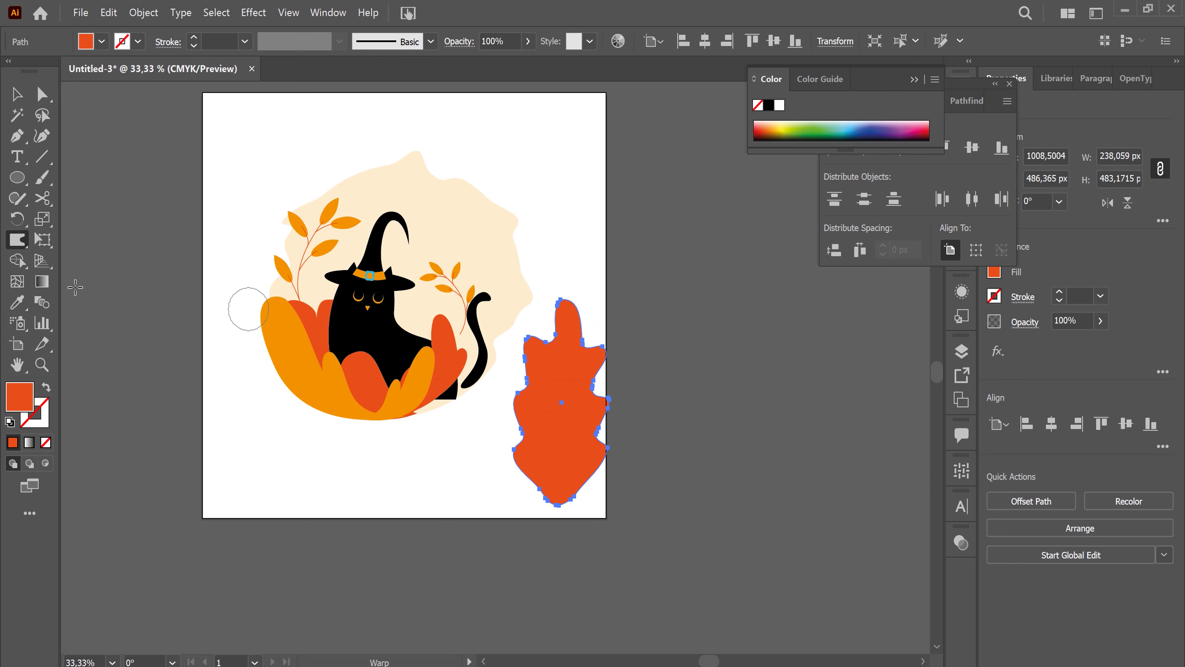
Step: Rotate the leaf about 45° and scale it narrower, to about 246 × 261 px
click(17, 95)
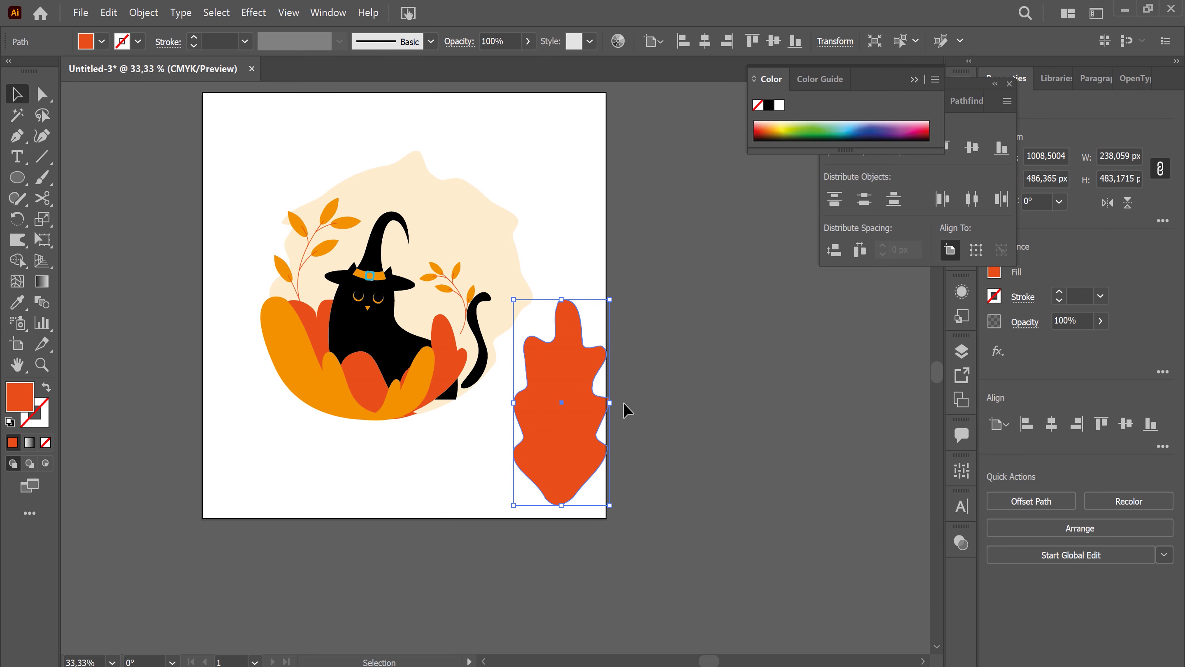
drag(617, 406, 653, 360)
mouse_move(589, 302)
mouse_down()
mouse_move(575, 369)
mouse_move(602, 374)
mouse_up()
mouse_move(572, 462)
mouse_down()
mouse_move(557, 412)
mouse_move(518, 375)
mouse_up()
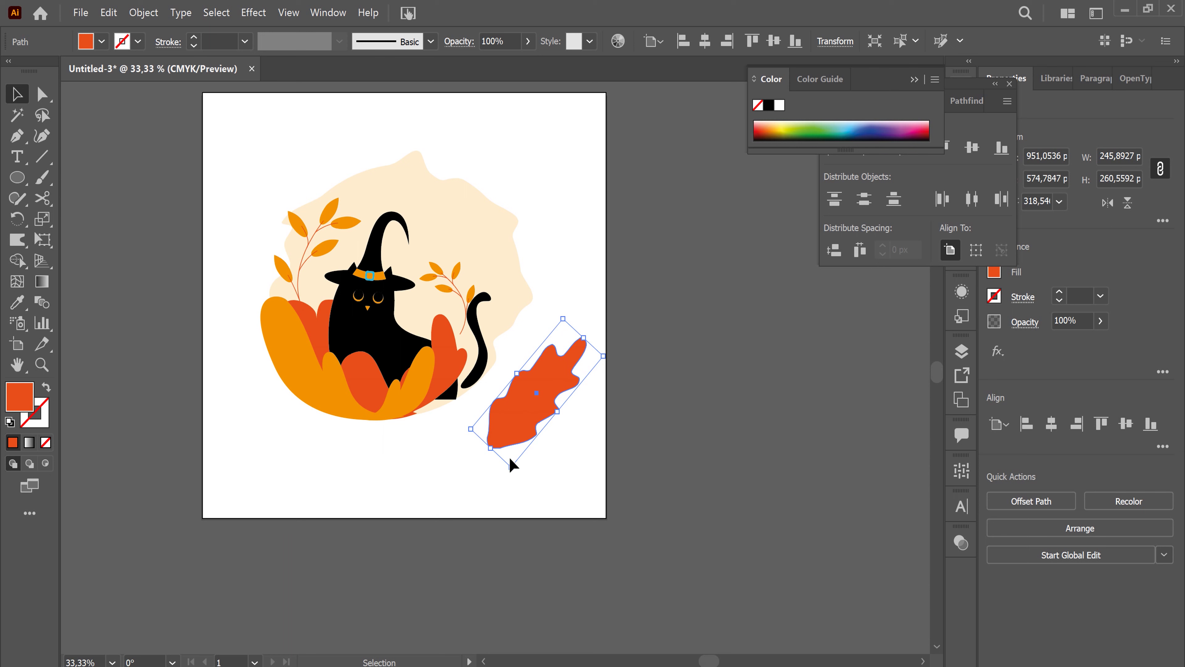
key(a)
click(574, 484)
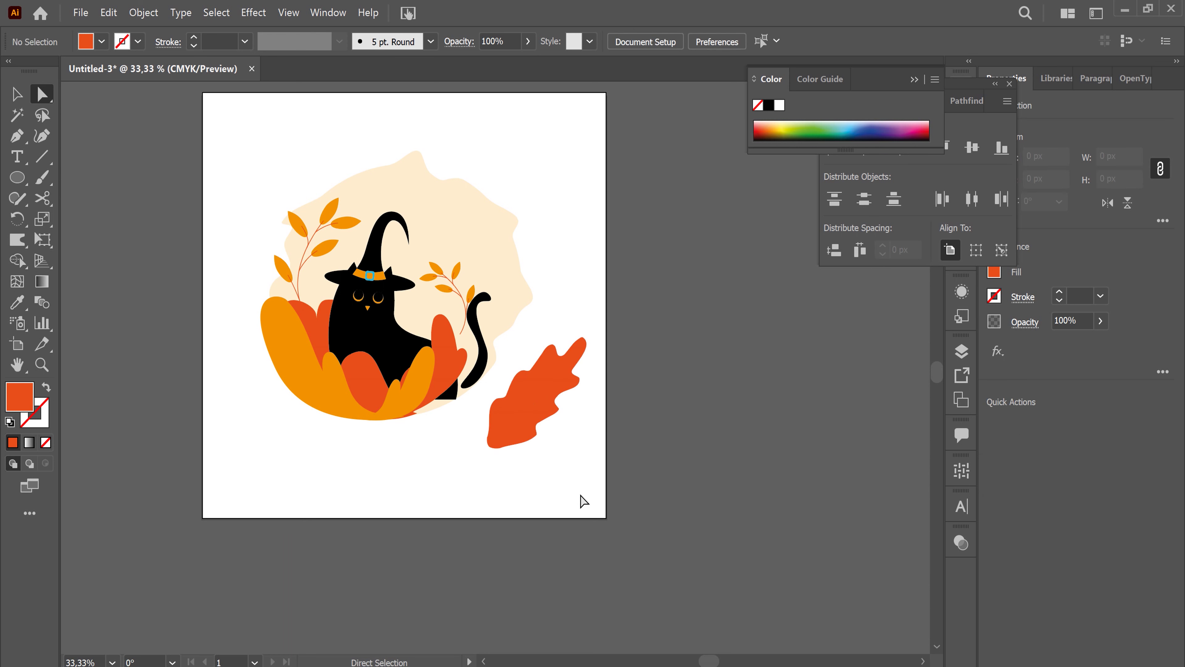
Step: Move the leaf beside the cat and change its fill to orange
key(v)
drag(531, 432, 506, 397)
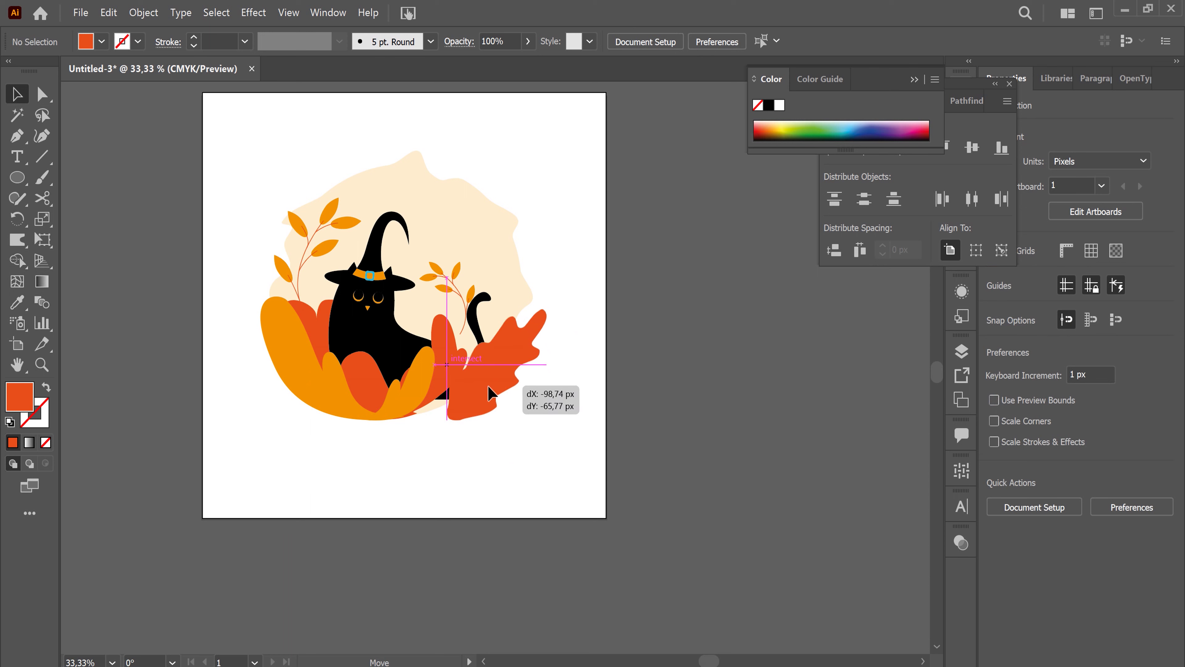
click(103, 45)
click(161, 70)
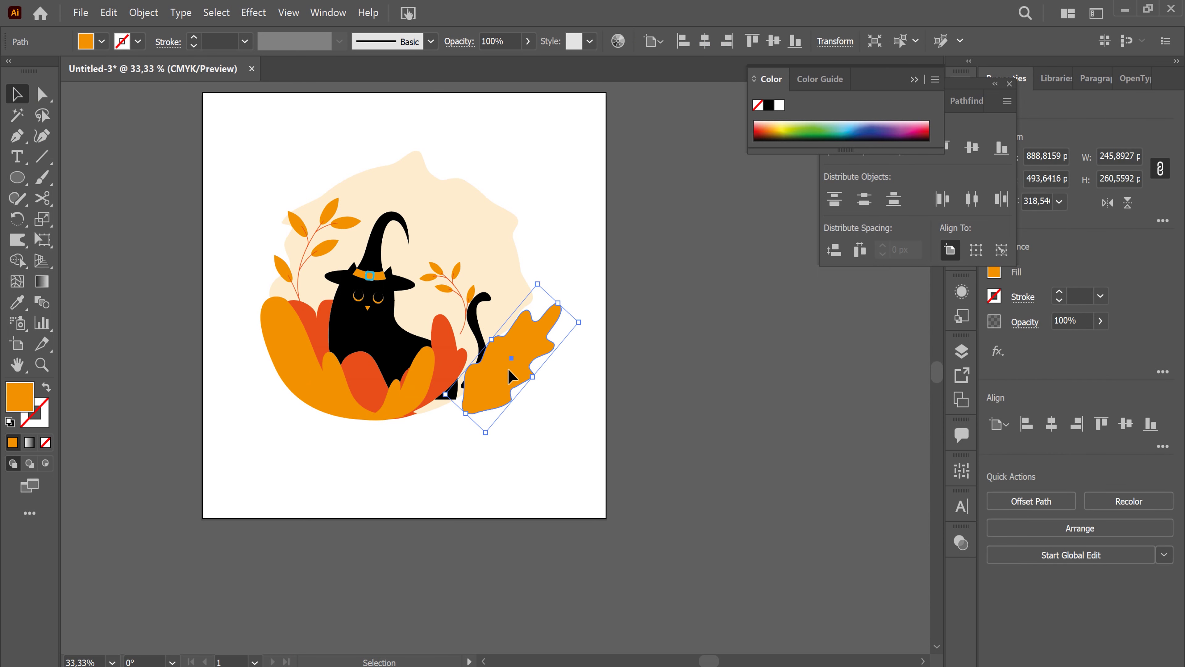
drag(497, 386, 452, 387)
click(570, 449)
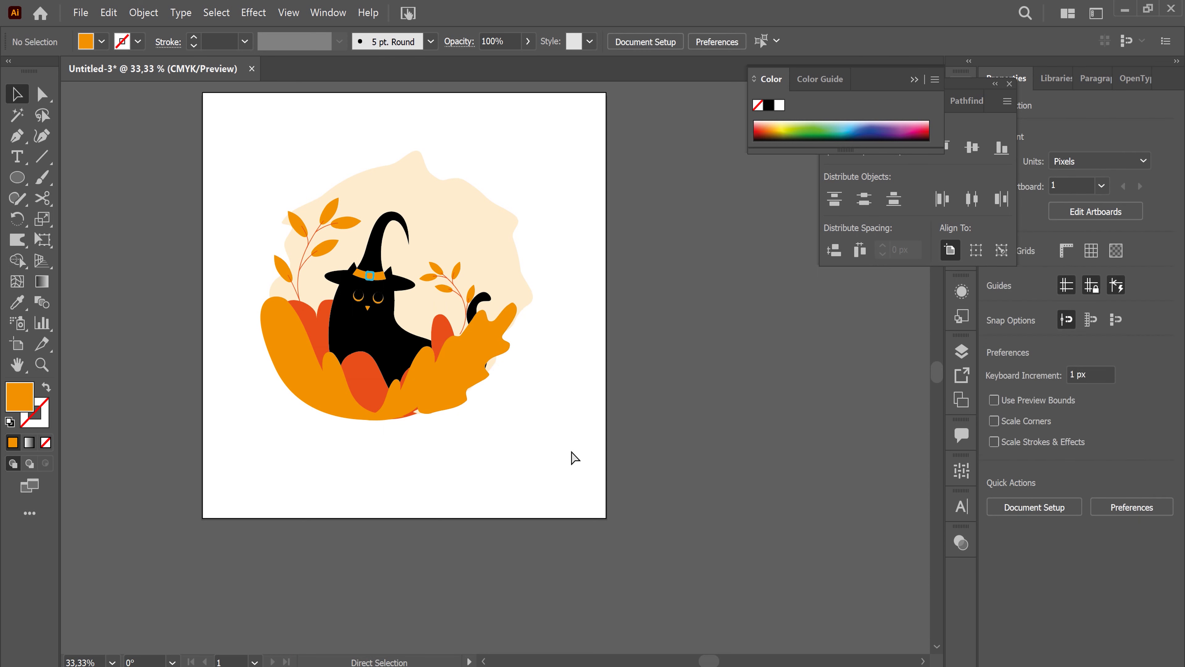
Step: Round the leaf's corners and bend its bottom curve using anchor handles
key(ctrl+1)
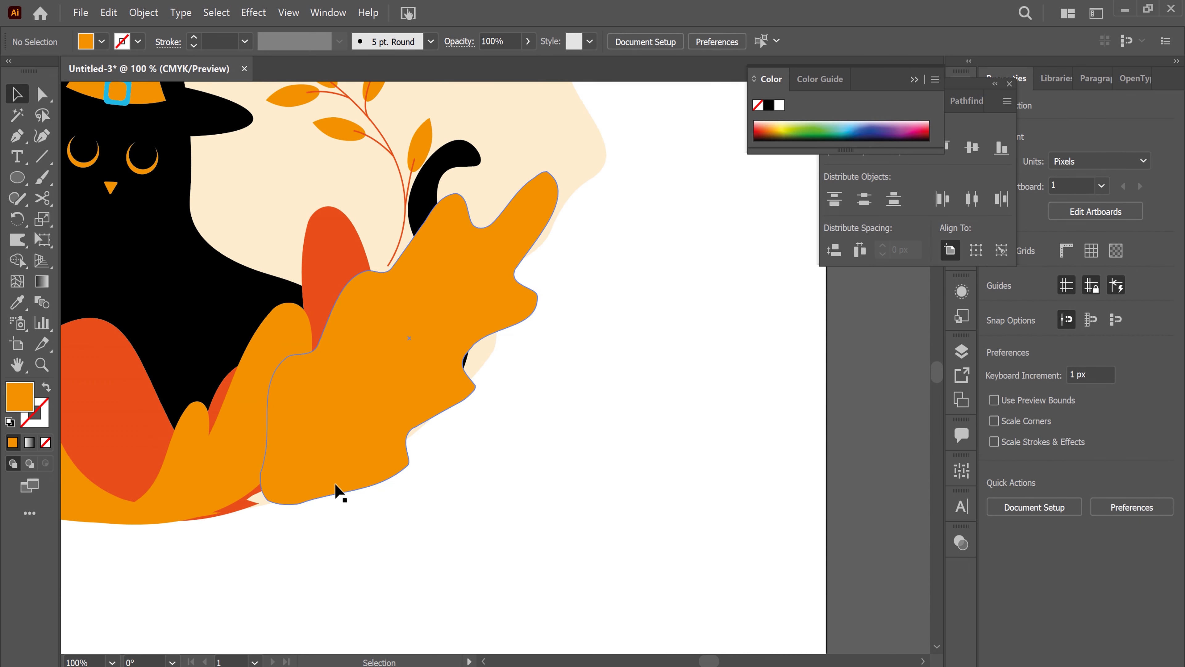
key(a)
click(345, 476)
mouse_move(296, 486)
mouse_down()
mouse_move(292, 427)
mouse_move(305, 512)
mouse_up()
click(299, 503)
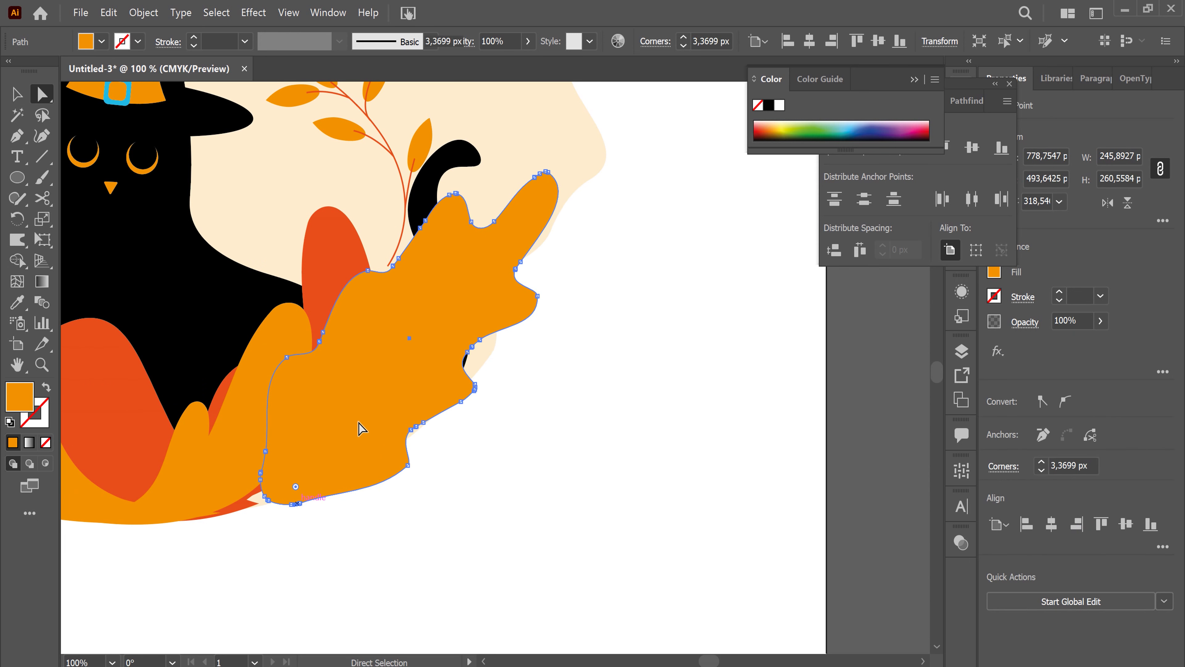
drag(310, 506, 325, 483)
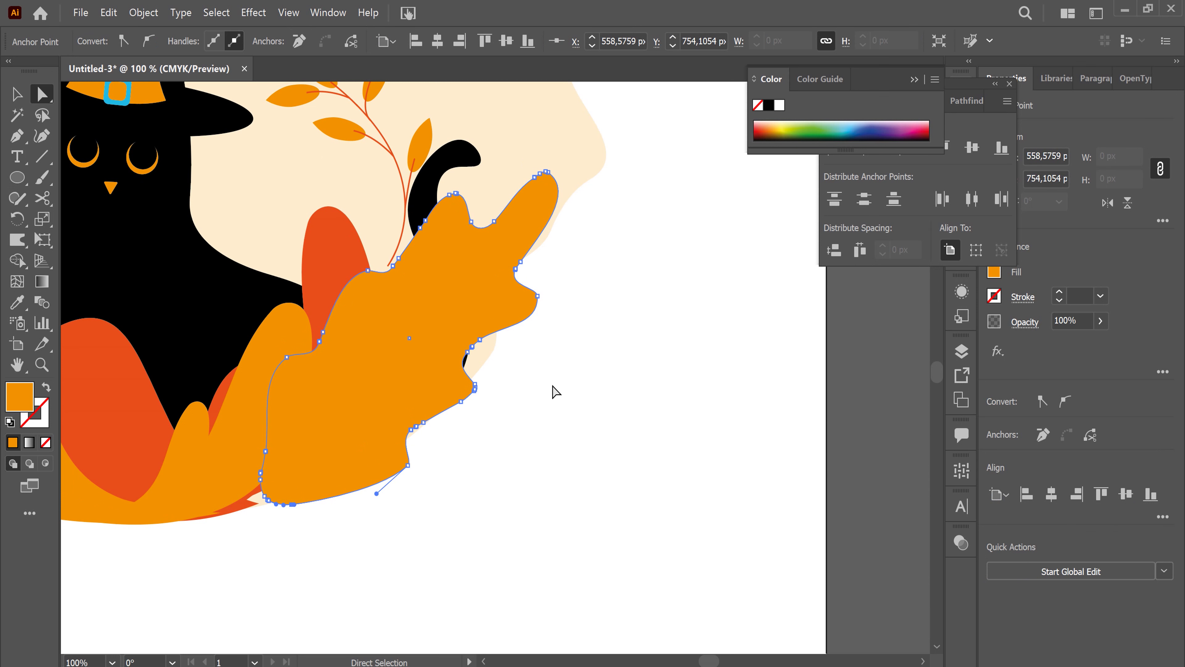
drag(409, 466, 420, 445)
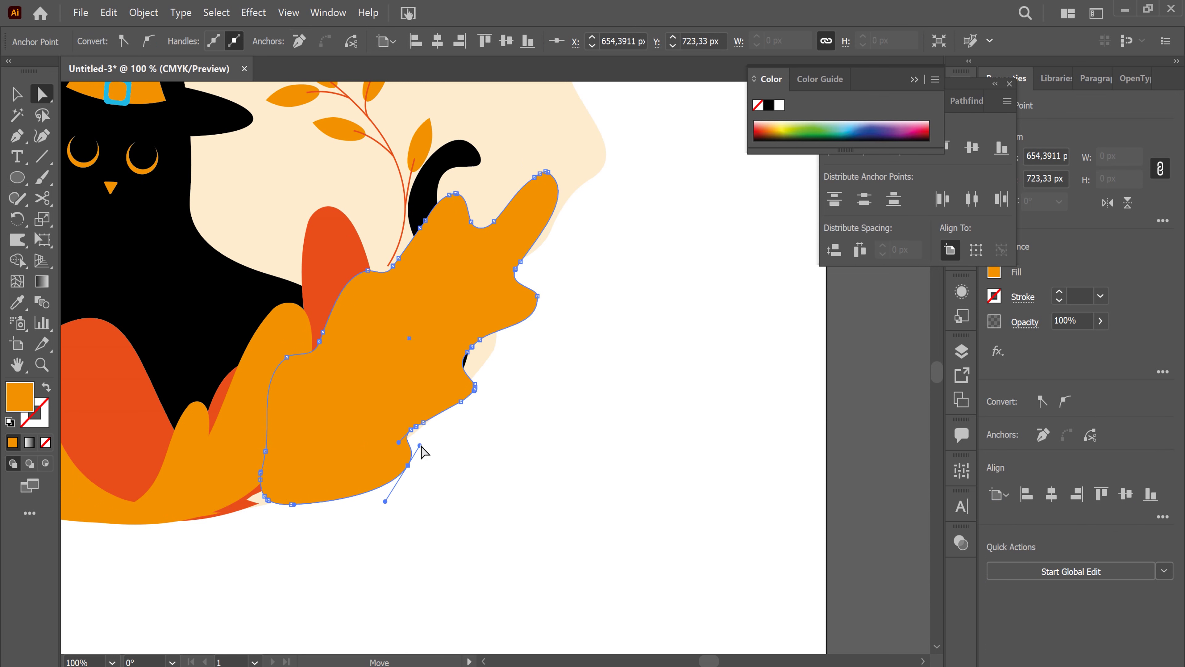
Step: Delete extra anchors on the leaf's lower-left edge and move it into the empty space right of the cat
drag(288, 496, 322, 137)
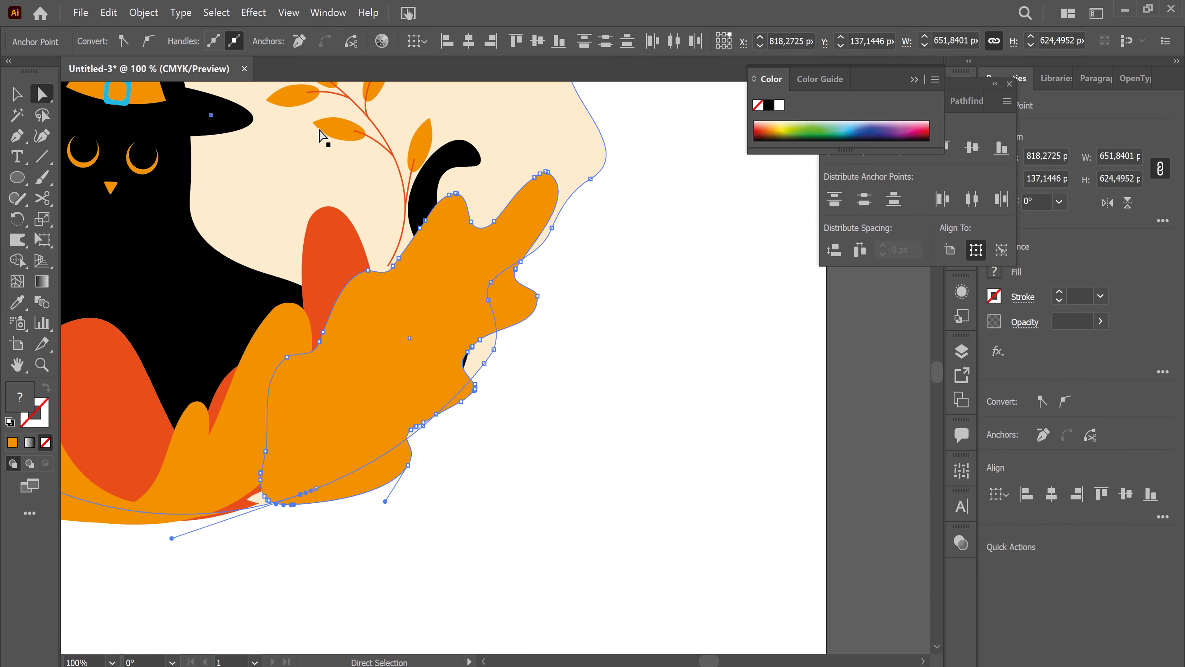
click(303, 47)
click(335, 571)
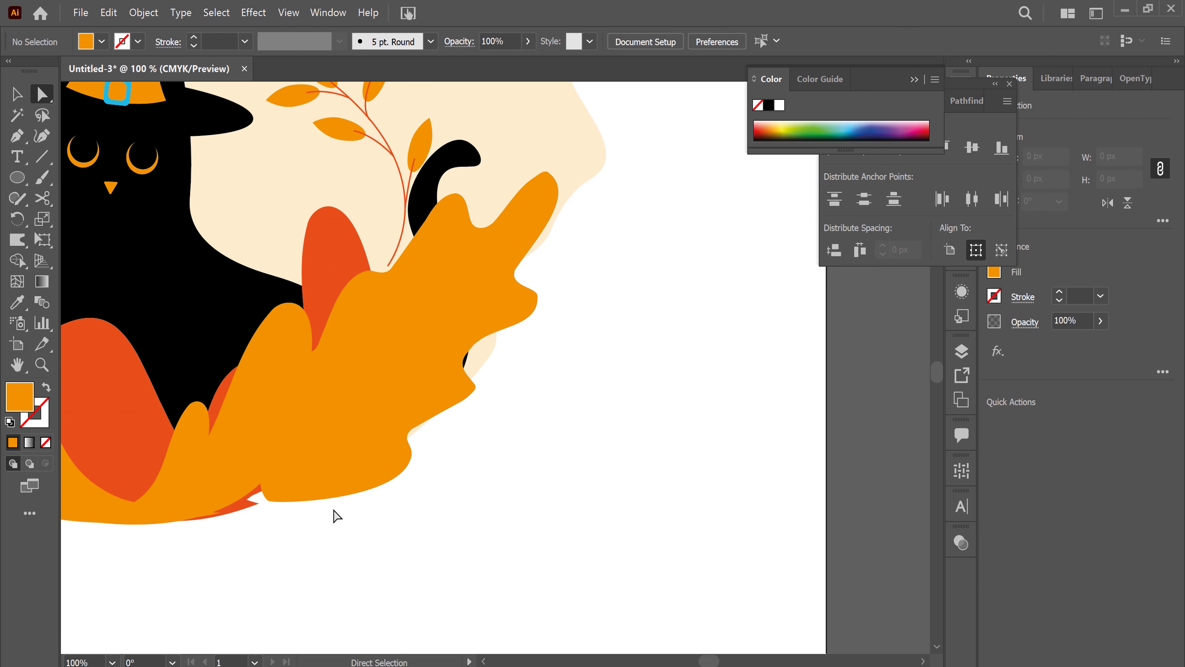
click(295, 489)
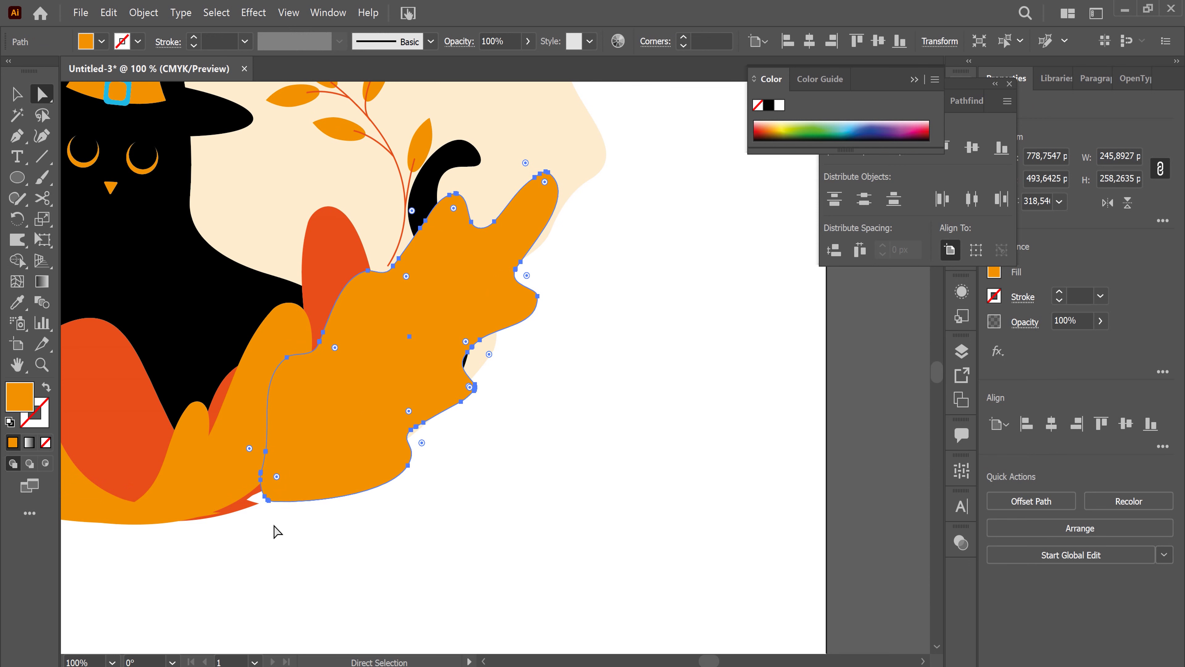
click(265, 451)
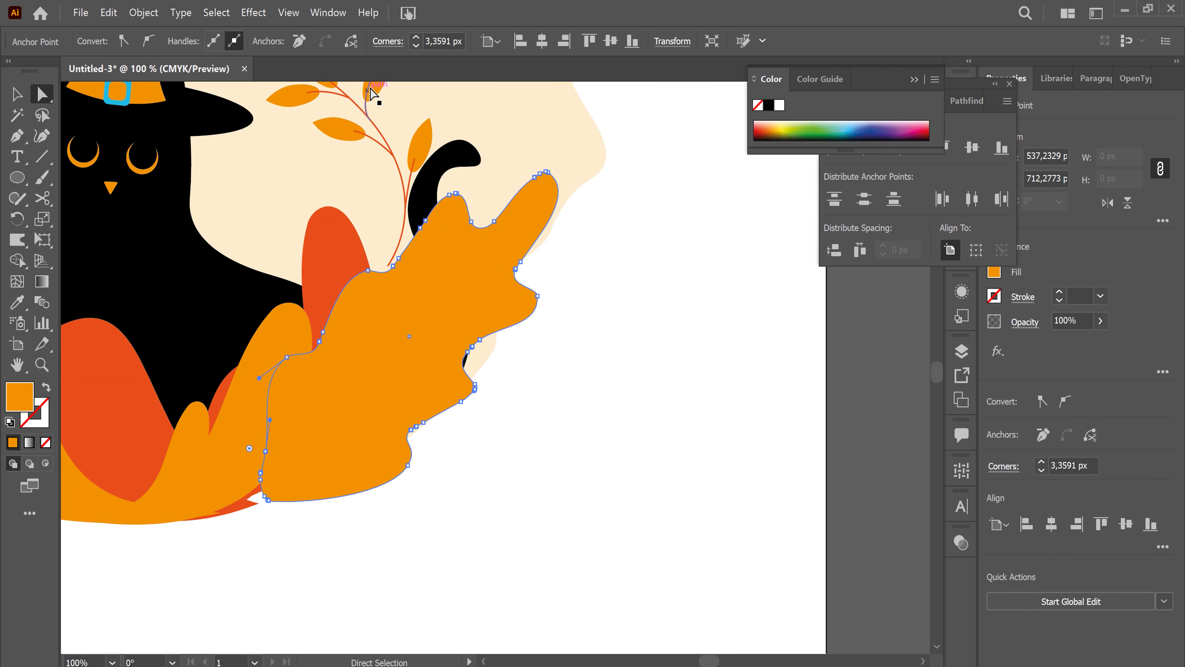
click(299, 43)
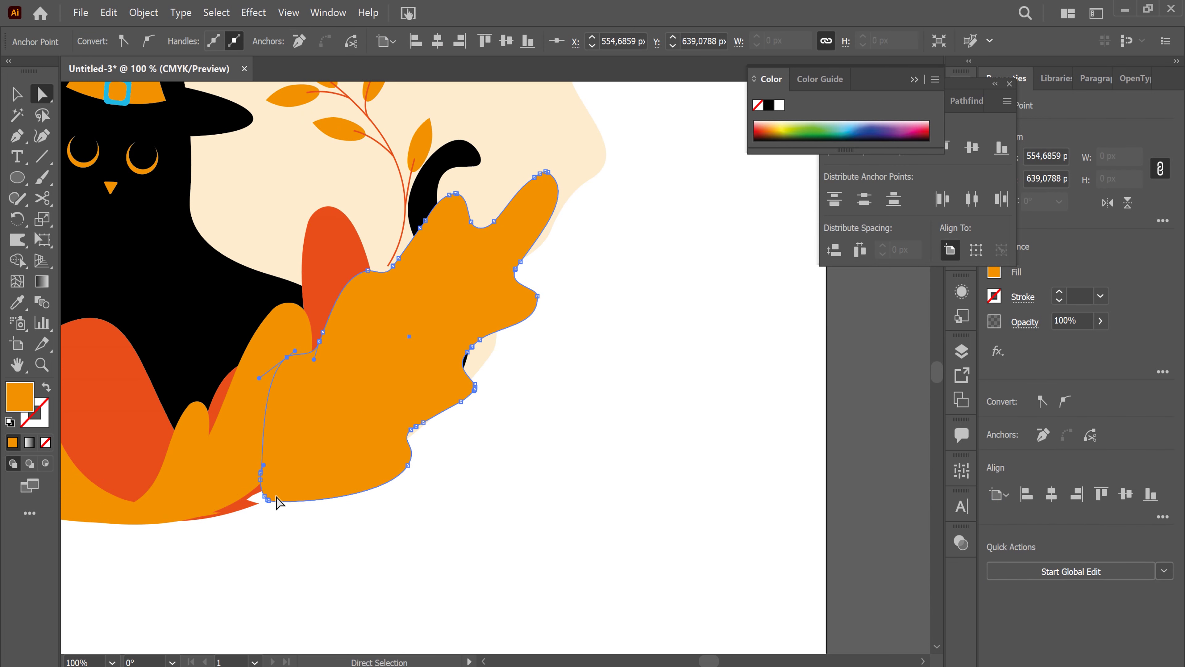
mouse_move(277, 481)
mouse_down()
mouse_move(533, 515)
mouse_move(536, 539)
mouse_up()
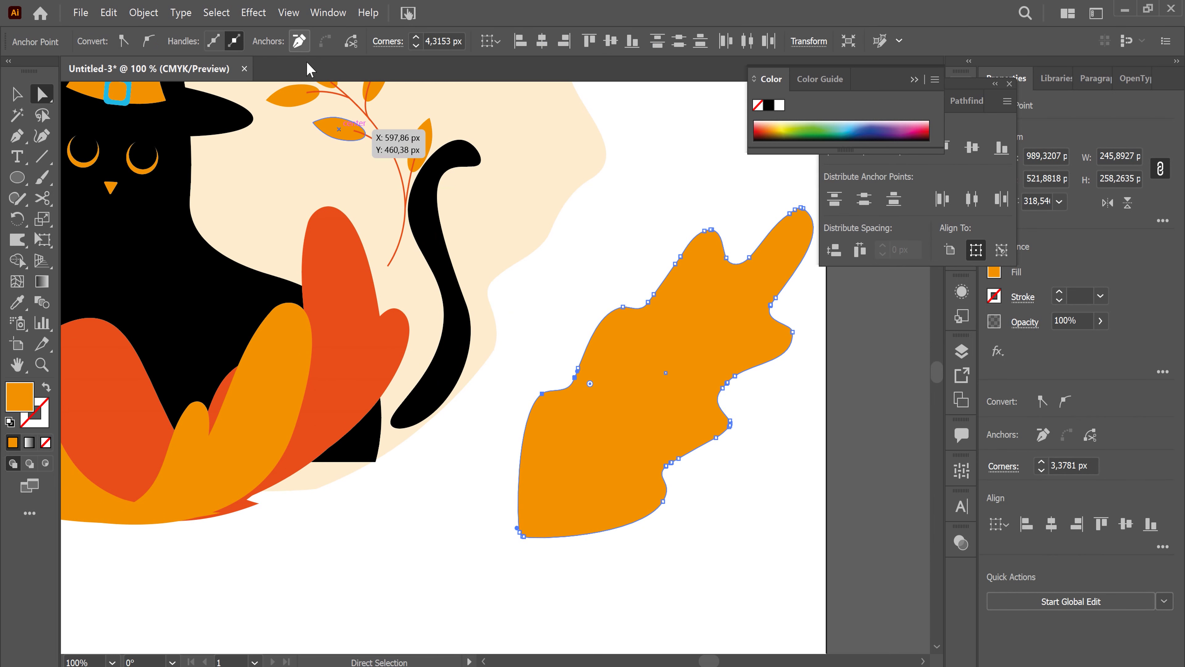
Step: Delete the leaf's bottom-left corner anchor
click(551, 571)
key(ctrl+plus)
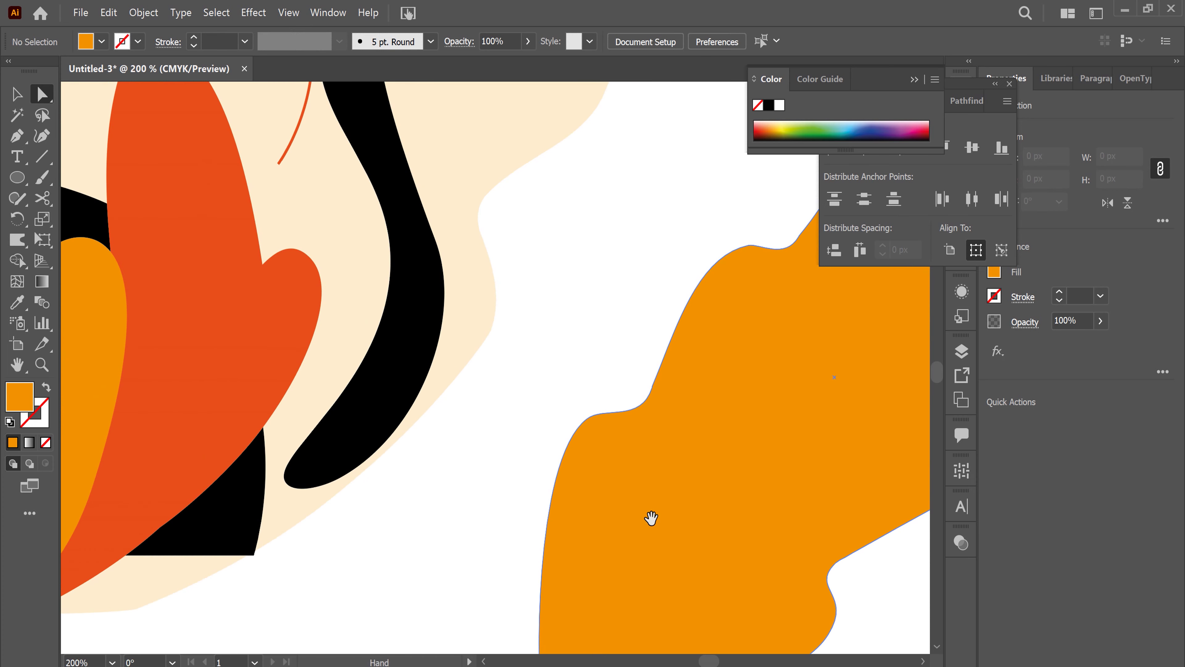
drag(651, 518, 564, 158)
click(456, 337)
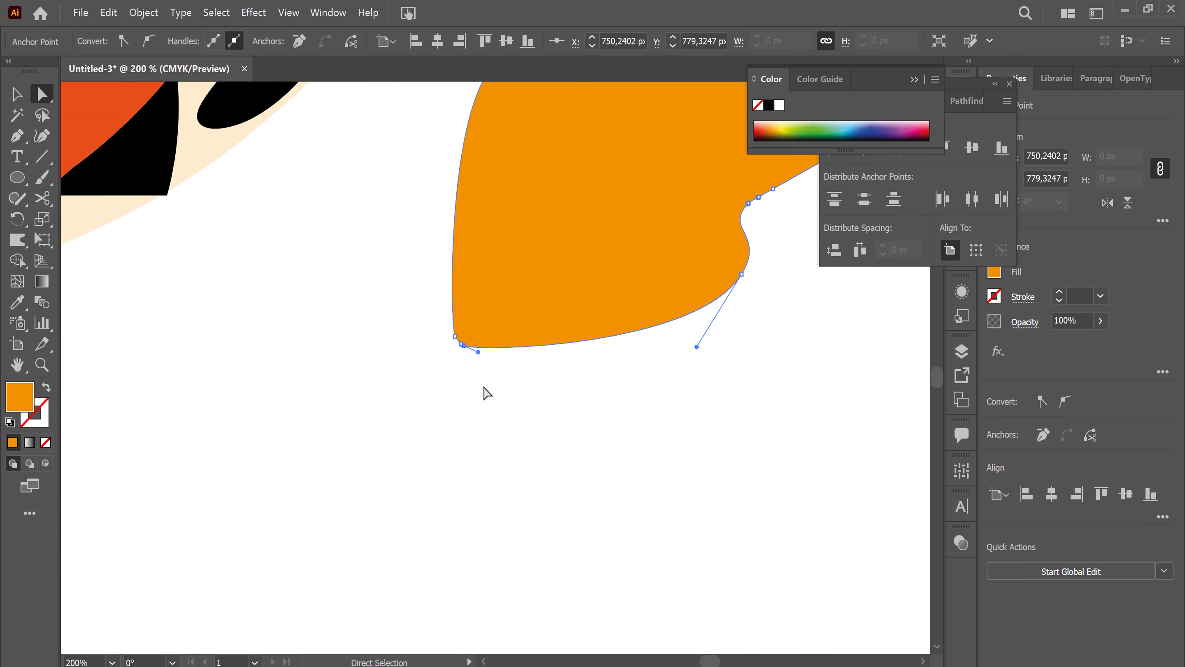
drag(457, 343, 439, 349)
key(ctrl+z)
click(461, 343)
click(460, 344)
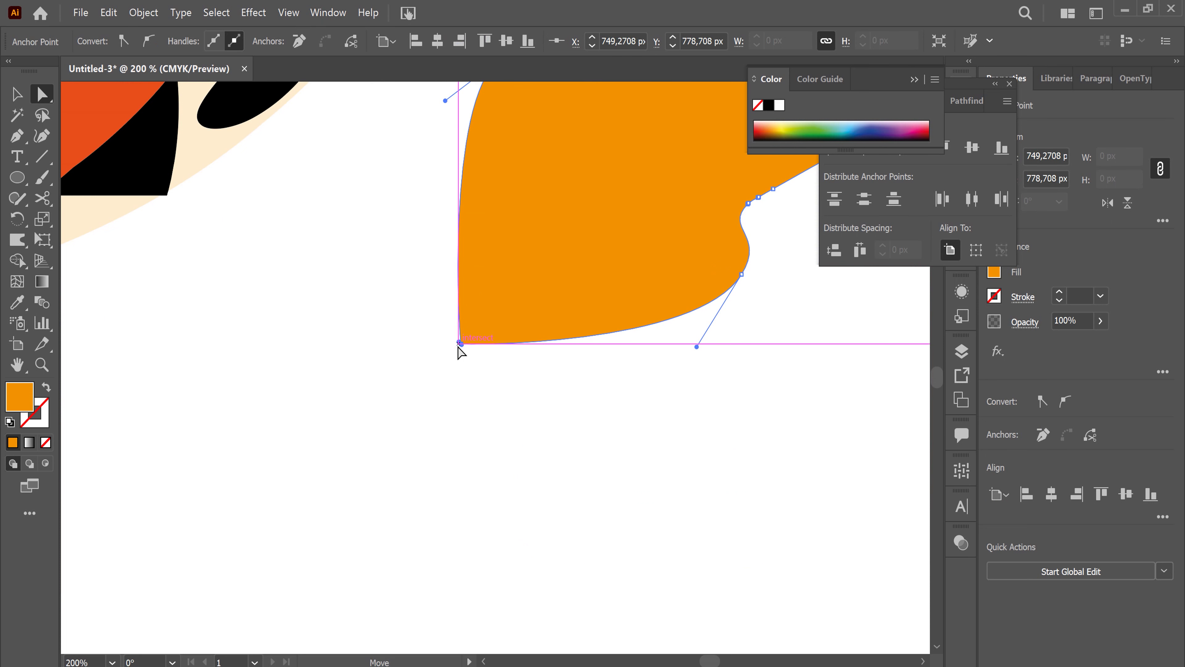
click(299, 41)
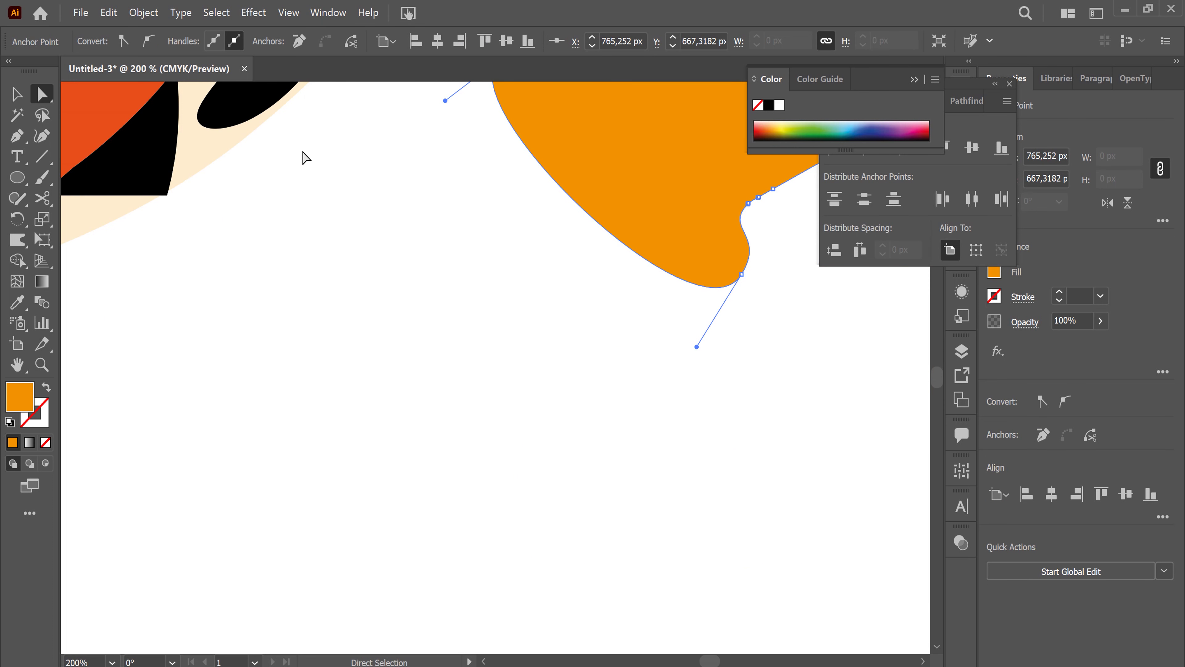
Step: Add a corner anchor on the left edge and pull it down-left into a long point
drag(19, 132, 79, 154)
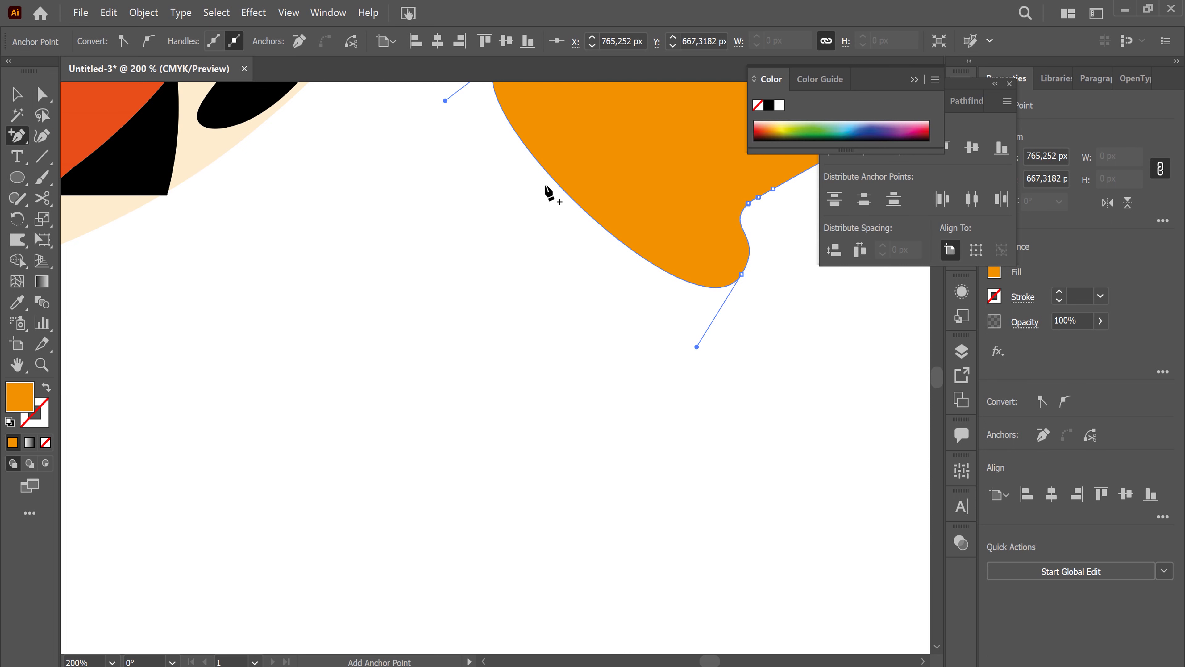
click(561, 186)
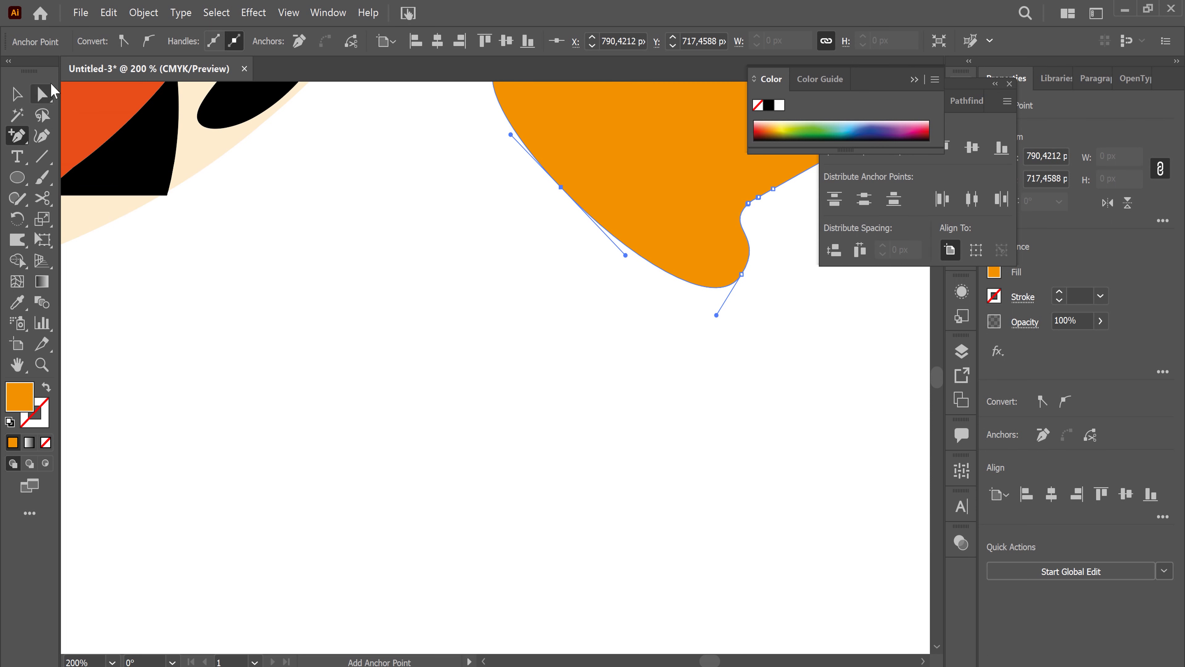
click(123, 42)
click(42, 94)
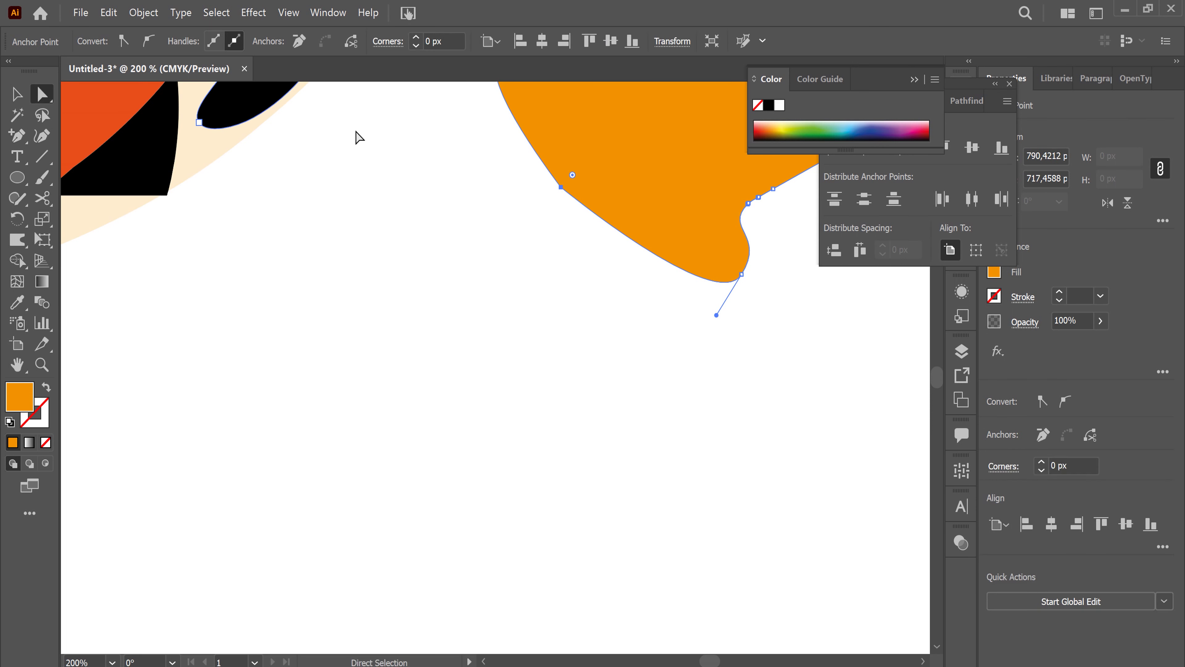
drag(561, 188, 396, 372)
Step: Slightly round the leaf's pointed base and zoom out to the whole artwork
mouse_move(632, 355)
mouse_down()
mouse_move(573, 576)
mouse_move(567, 503)
mouse_up()
drag(318, 486, 332, 481)
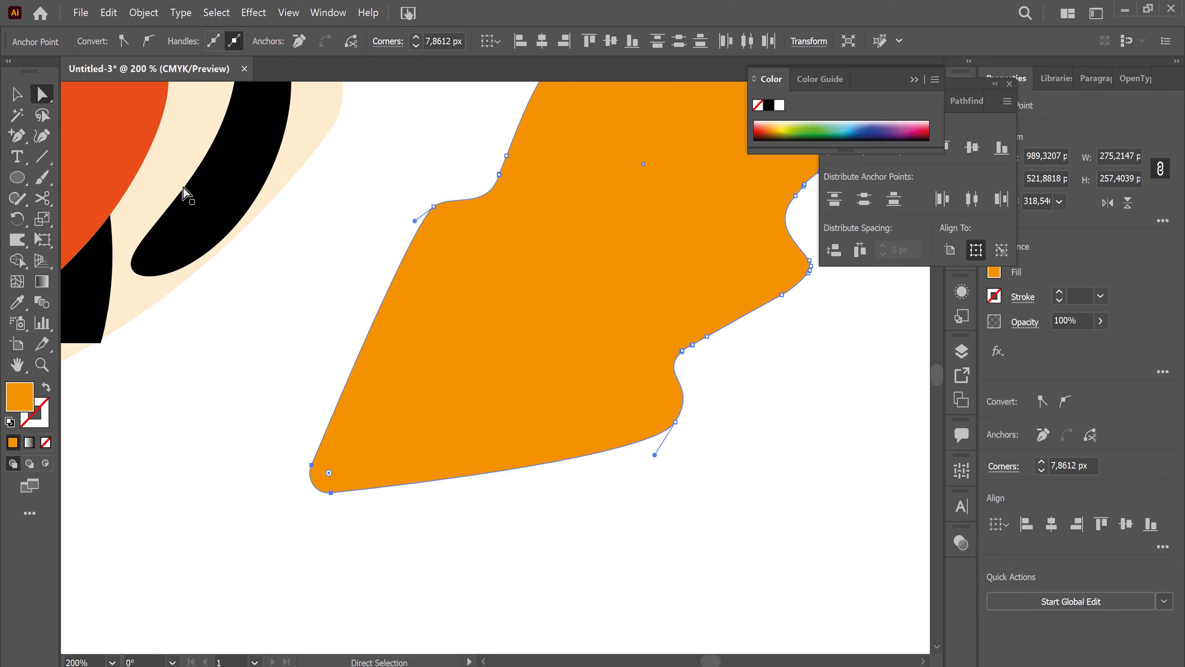
click(18, 95)
click(762, 503)
key(ctrl+minus)
key(ctrl+minus)
key(ctrl+minus)
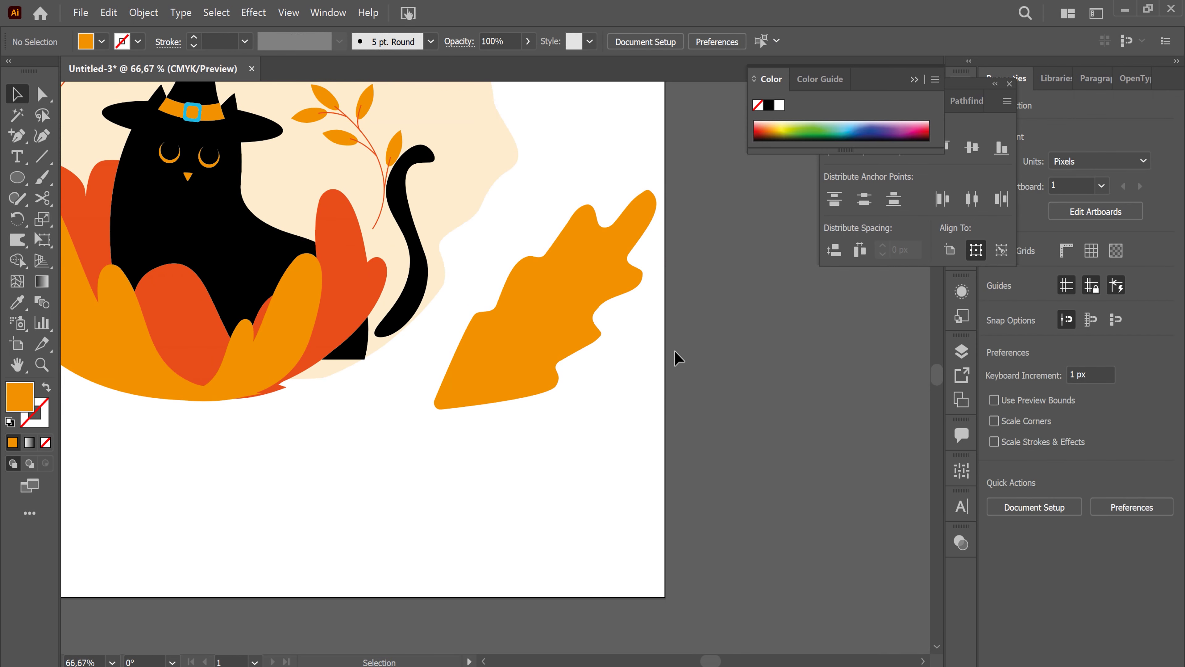
Step: Move the large orange leaf onto the bush over the cat's tail
mouse_move(572, 349)
mouse_down()
mouse_move(391, 329)
mouse_move(341, 341)
mouse_up()
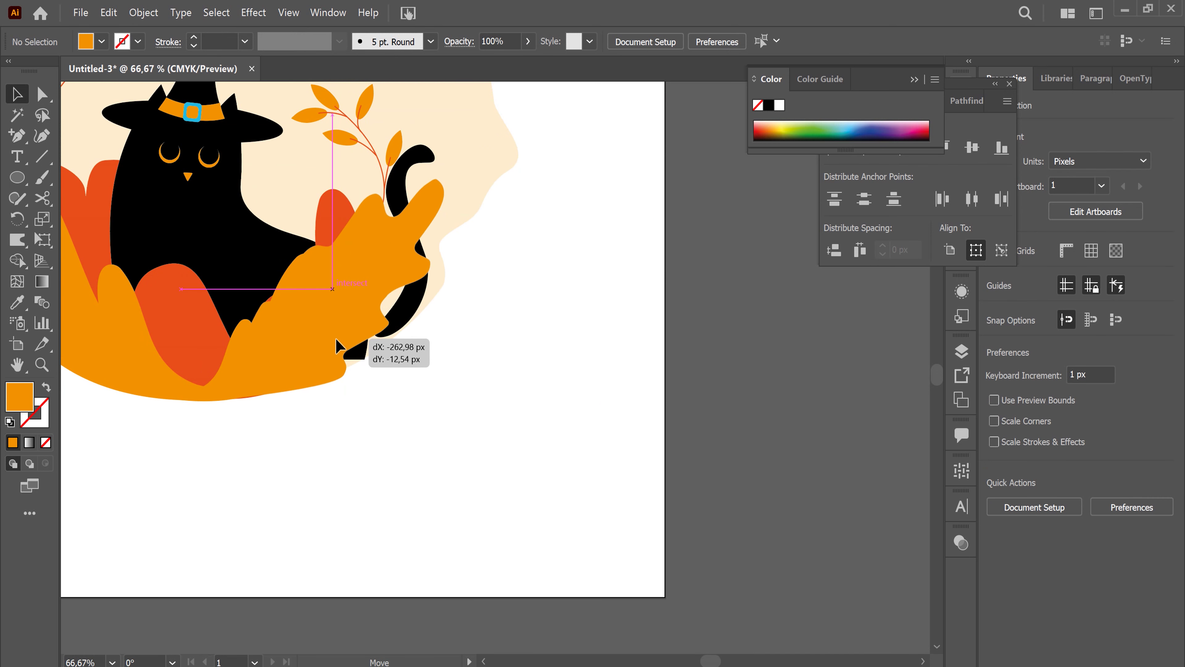
drag(341, 348, 340, 346)
key(a)
key(ctrl+1)
key(v)
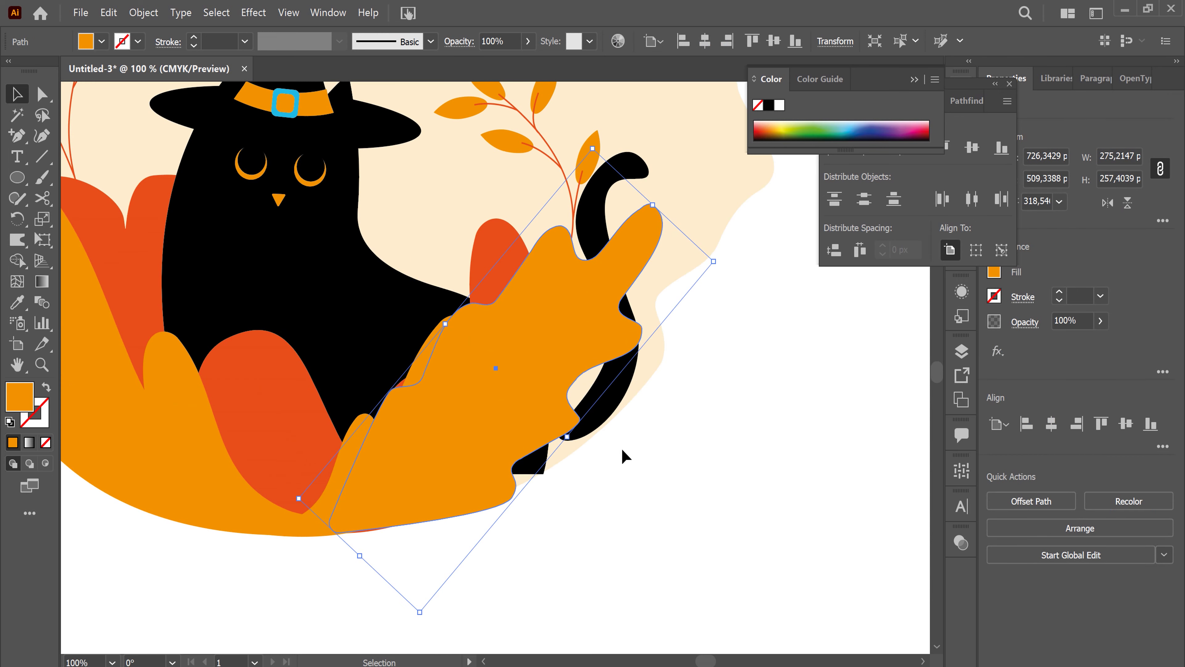
click(710, 516)
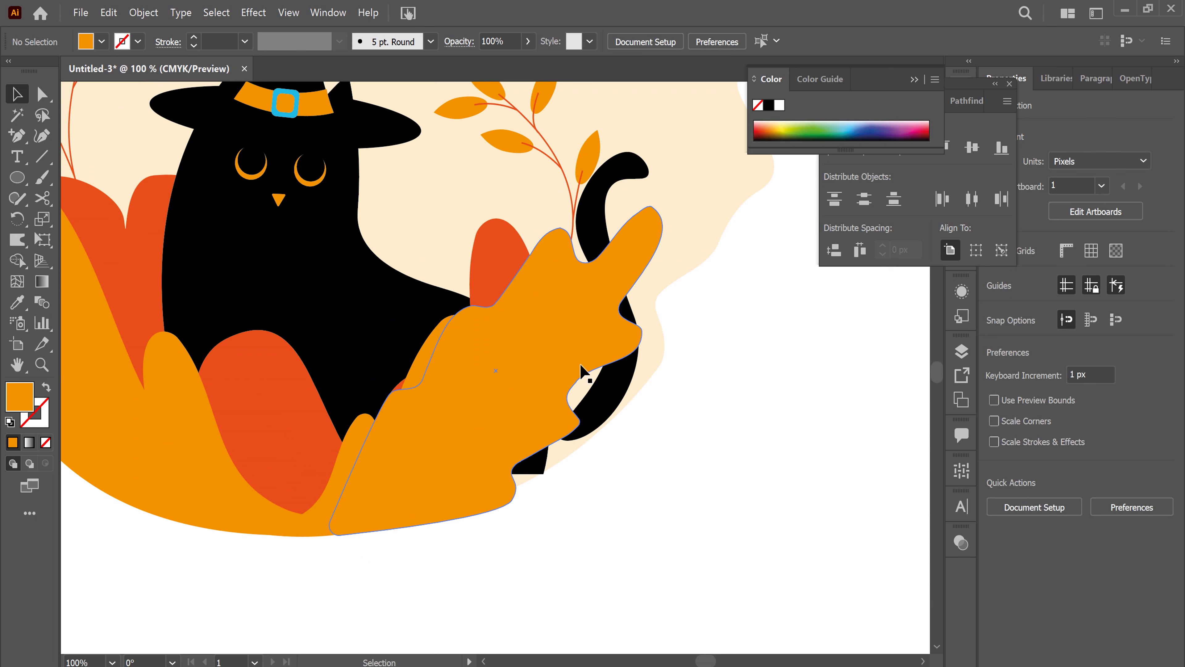
Step: Send the orange leaf backward with Ctrl+[ so it sits behind the red leaf
click(508, 405)
key(a)
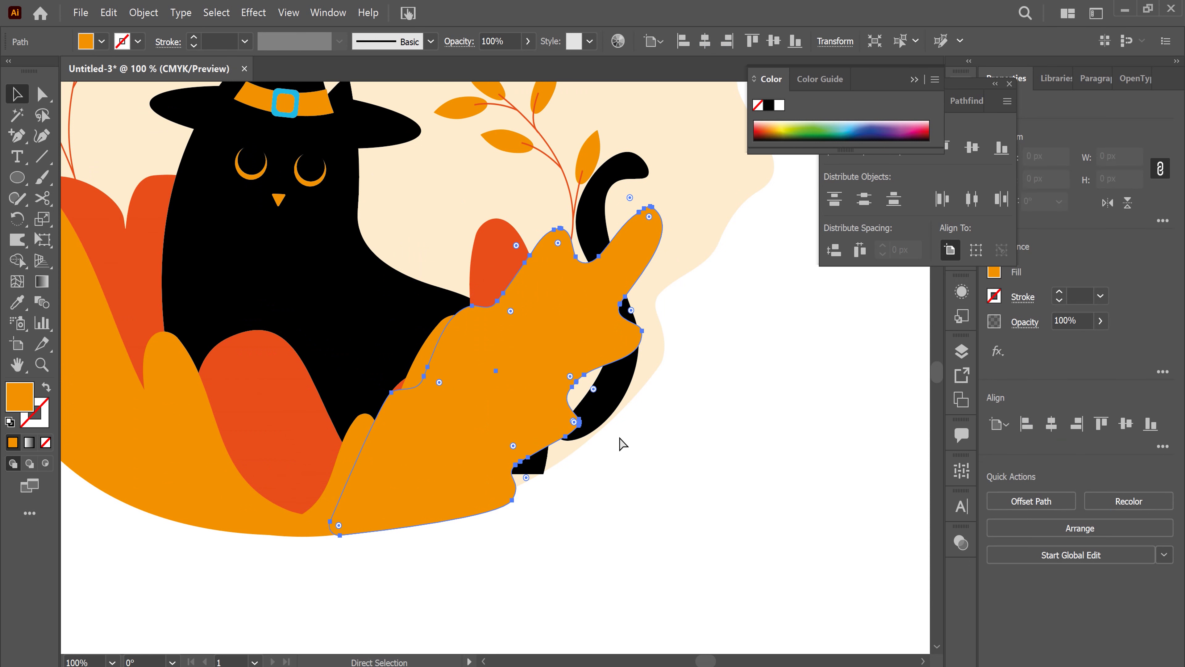
key(ctrl+bracketleft)
key(ctrl+bracketleft)
key(v)
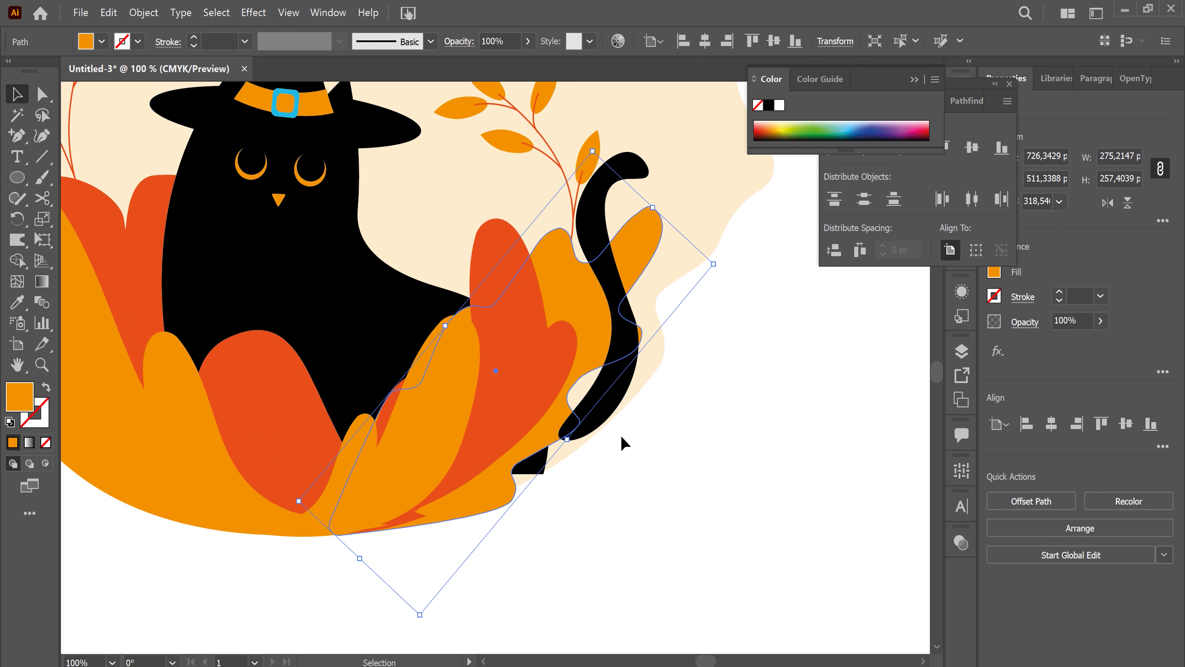
click(751, 369)
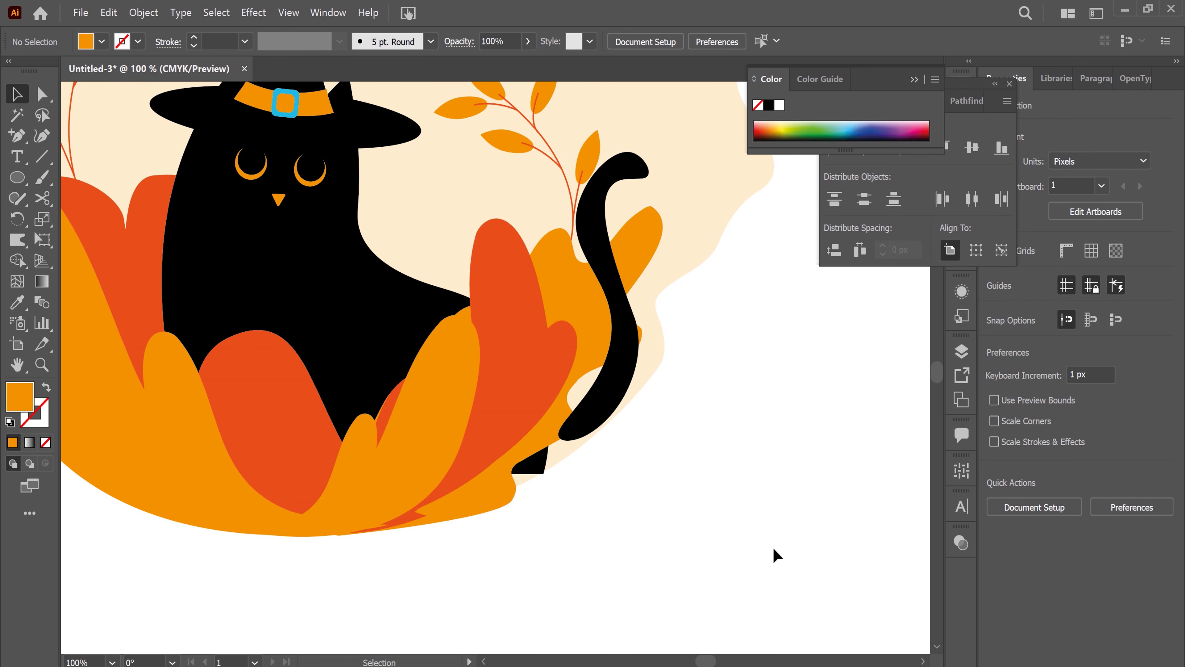
key(ctrl+minus)
key(ctrl+minus)
Step: Enlarge the leaf to about 347 × 345 px and nudge it up behind the tail
click(578, 305)
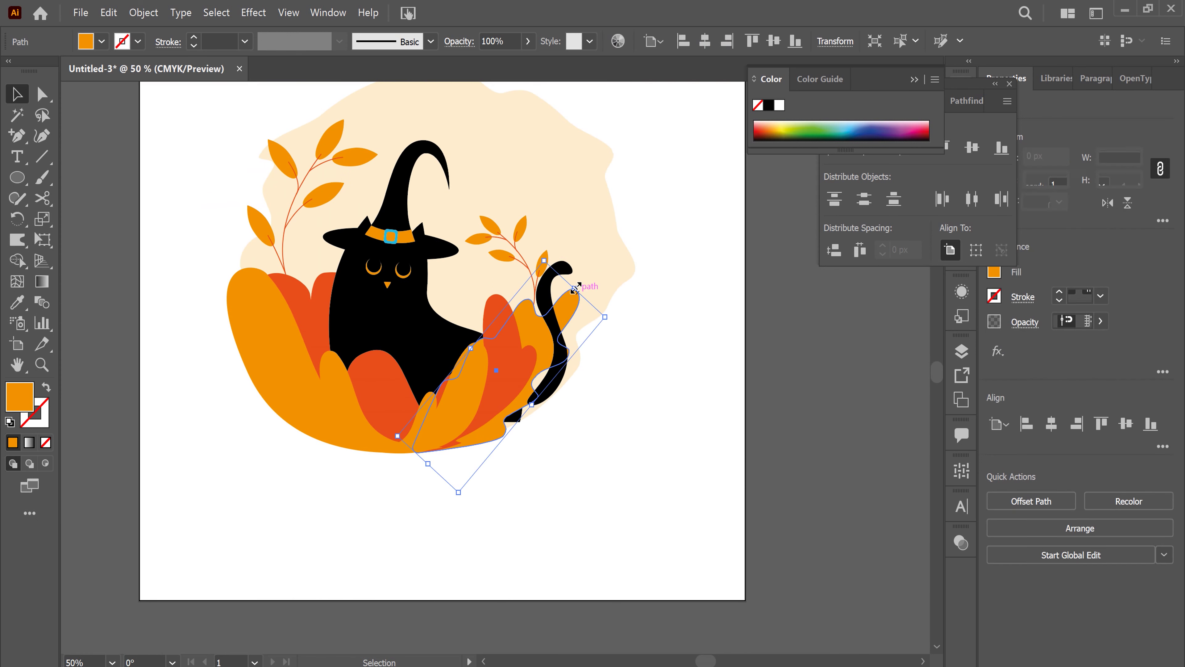
drag(577, 283, 625, 226)
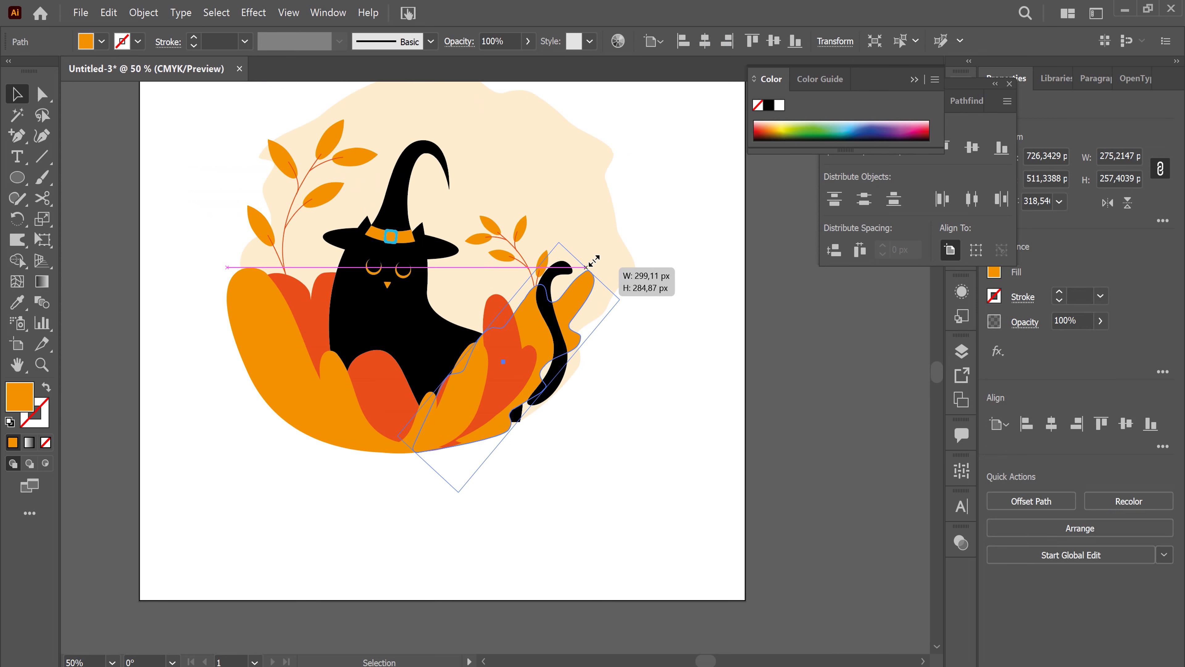
click(582, 304)
drag(491, 322, 500, 326)
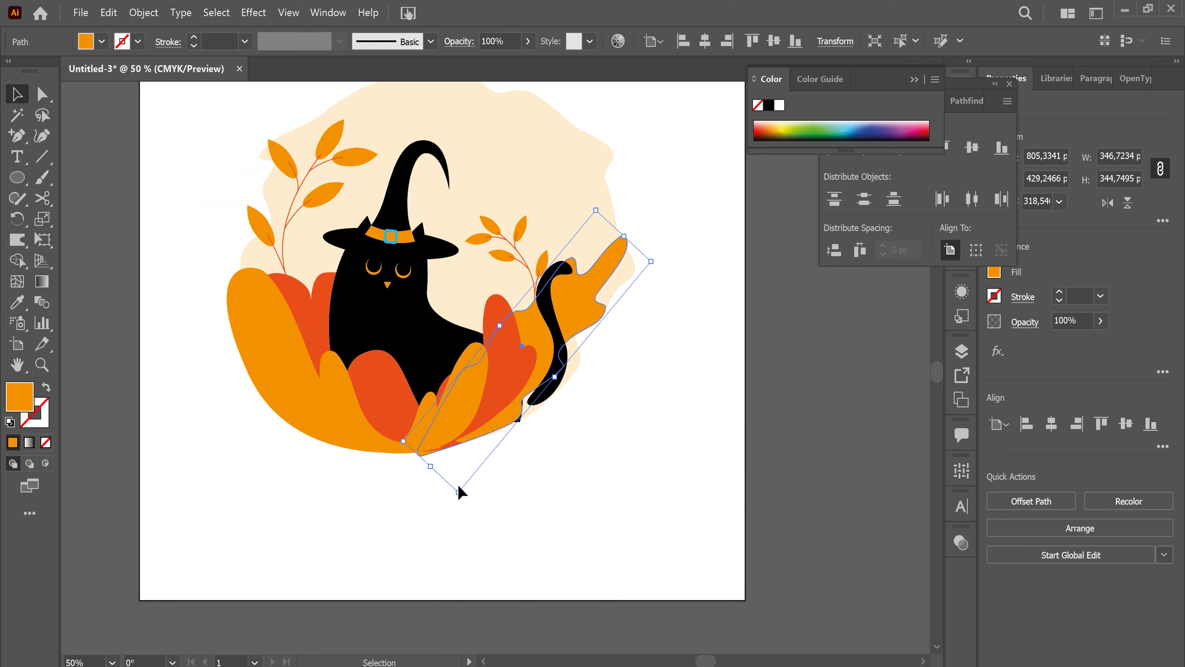
key(Up)
key(Up)
key(Up)
key(Up)
key(Up)
key(Up)
key(Up)
key(Up)
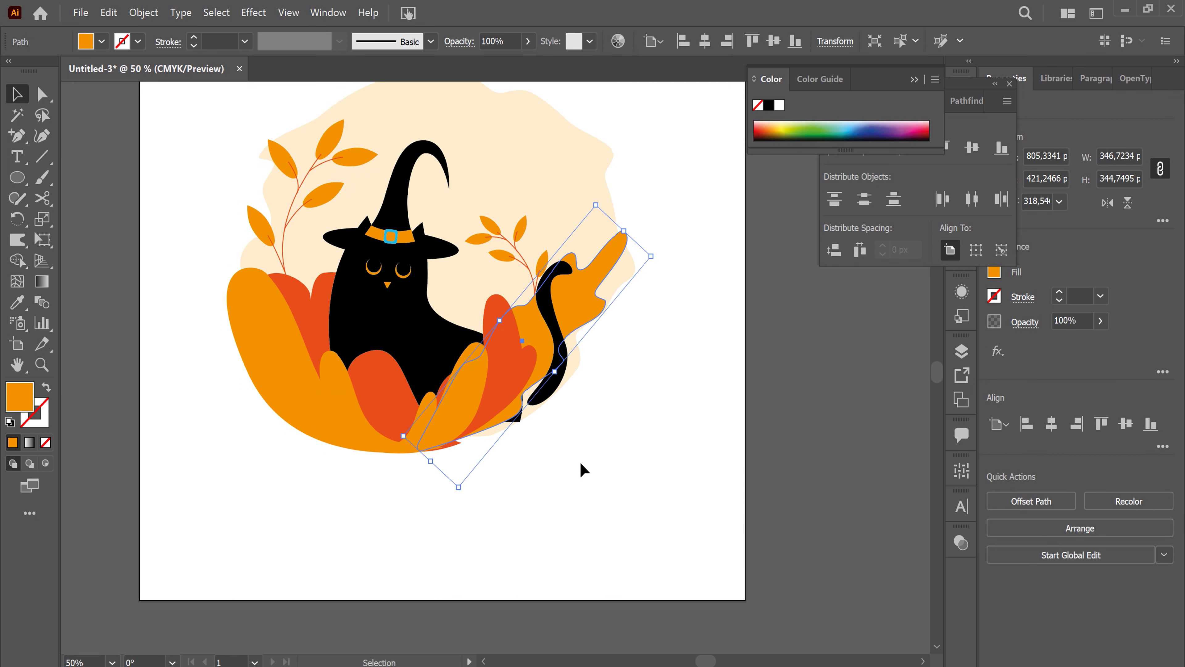
click(573, 457)
click(615, 264)
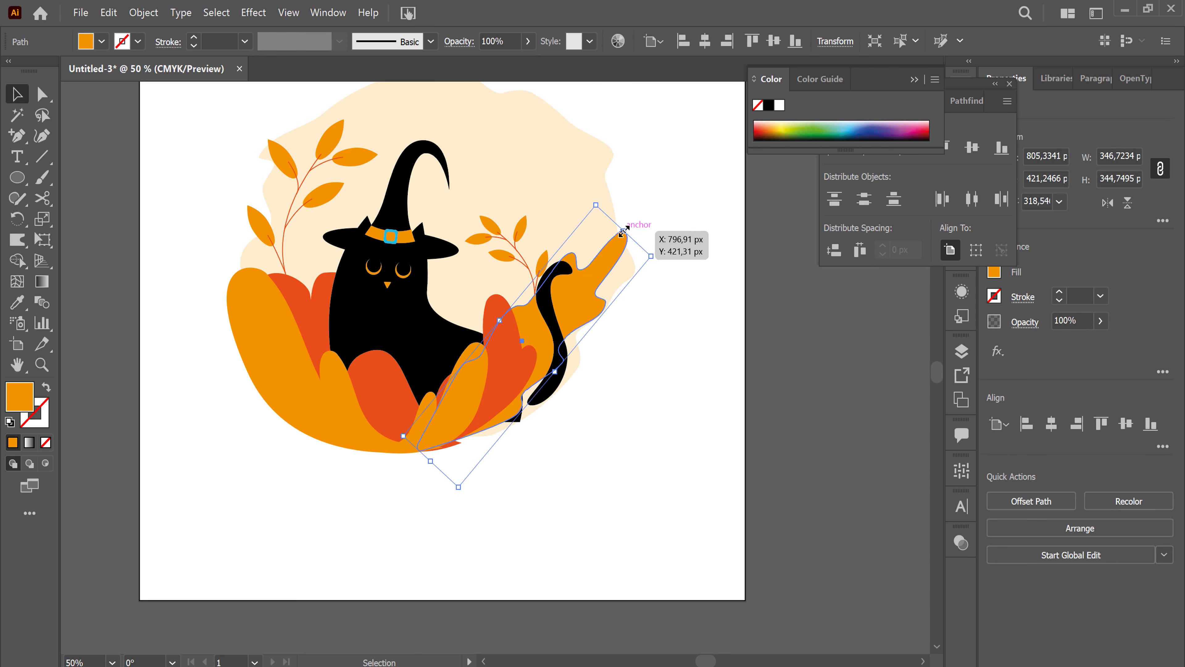
click(637, 469)
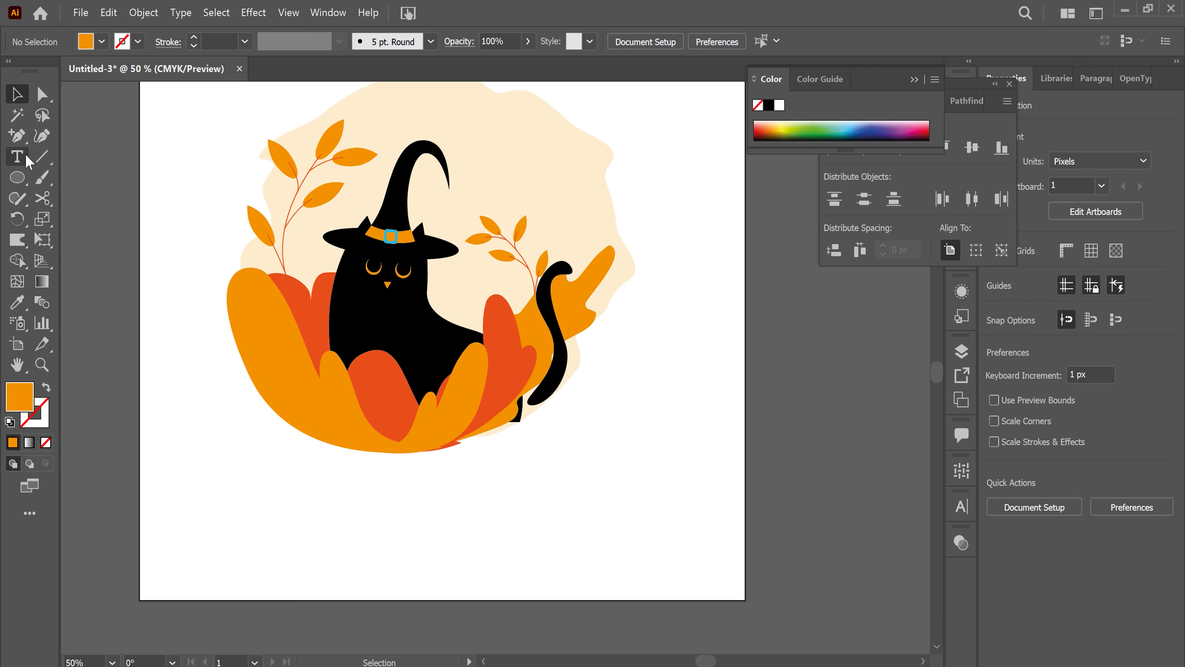
Step: Draw a closed curled leaf shape with the Pen tool below the bush
click(17, 135)
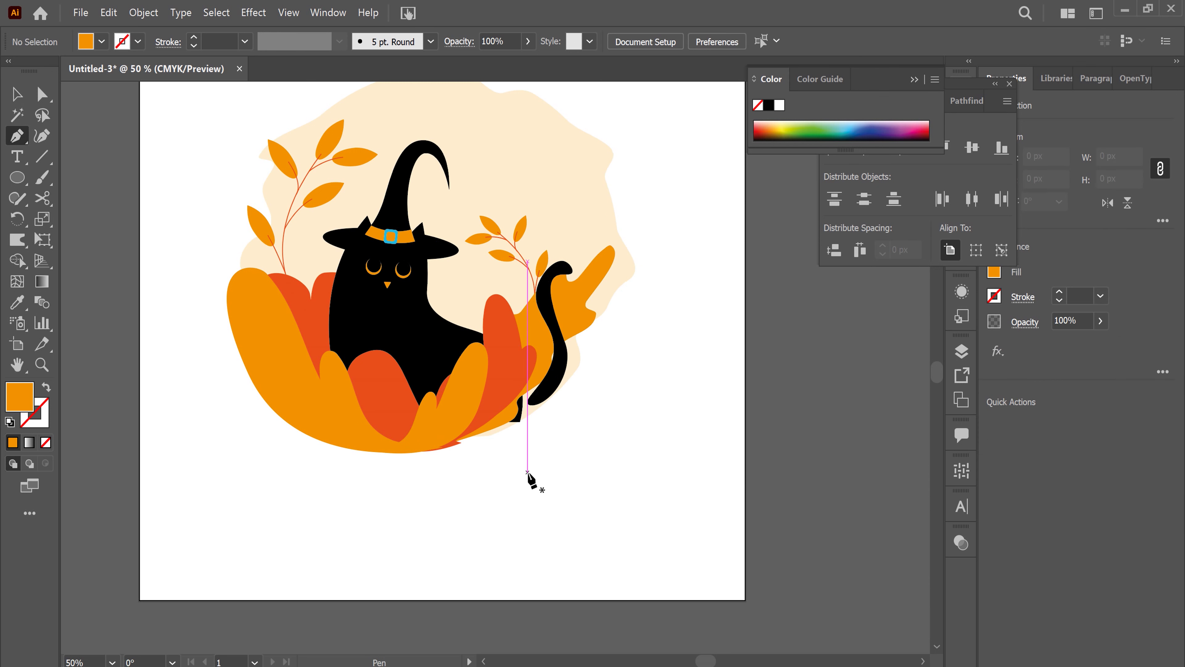
click(403, 500)
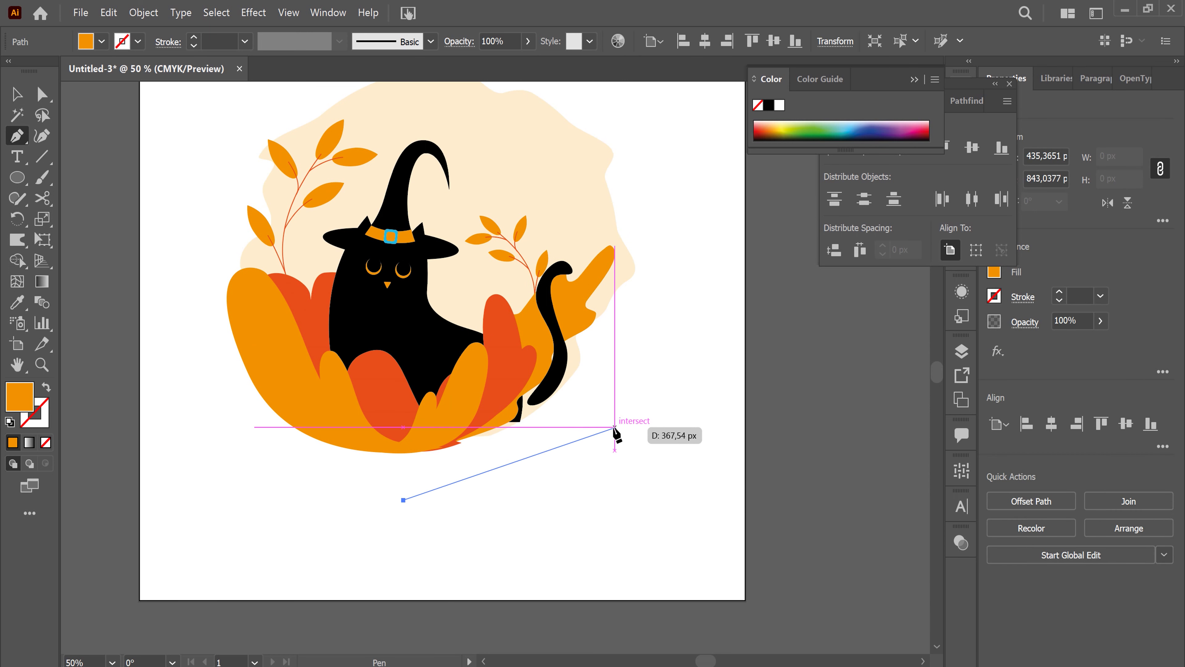
drag(658, 411, 665, 323)
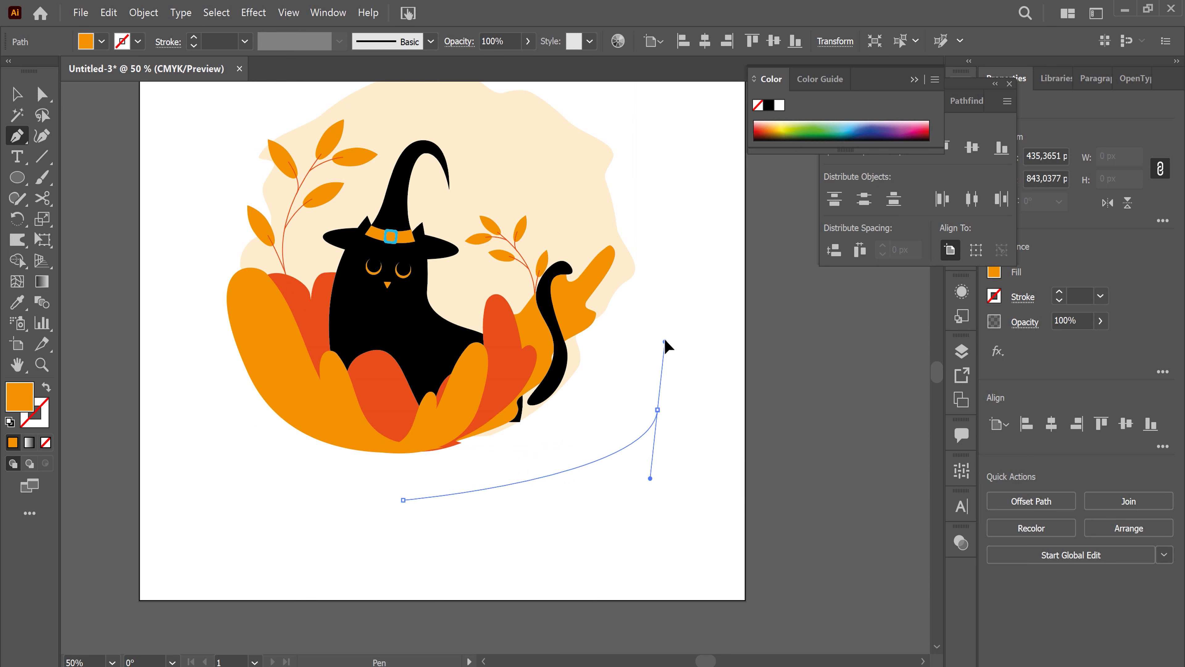
mouse_move(623, 404)
mouse_down()
mouse_move(609, 417)
mouse_move(663, 325)
mouse_move(643, 266)
mouse_up()
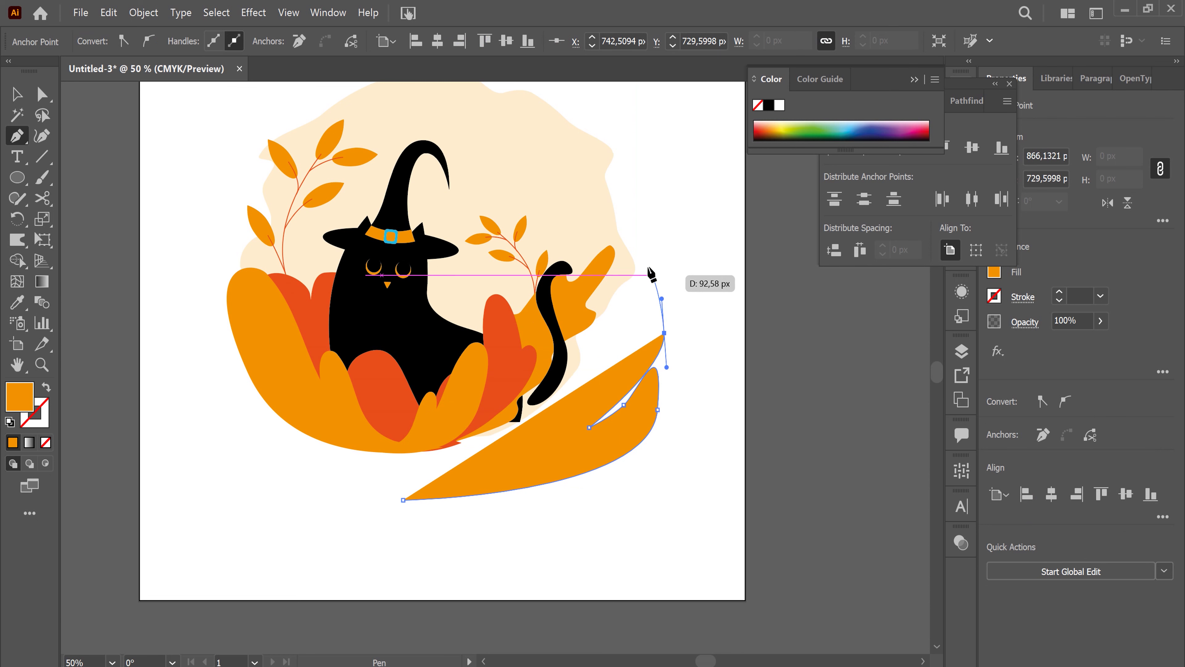
mouse_move(589, 381)
mouse_down()
mouse_move(565, 394)
mouse_move(558, 369)
mouse_move(581, 365)
mouse_up()
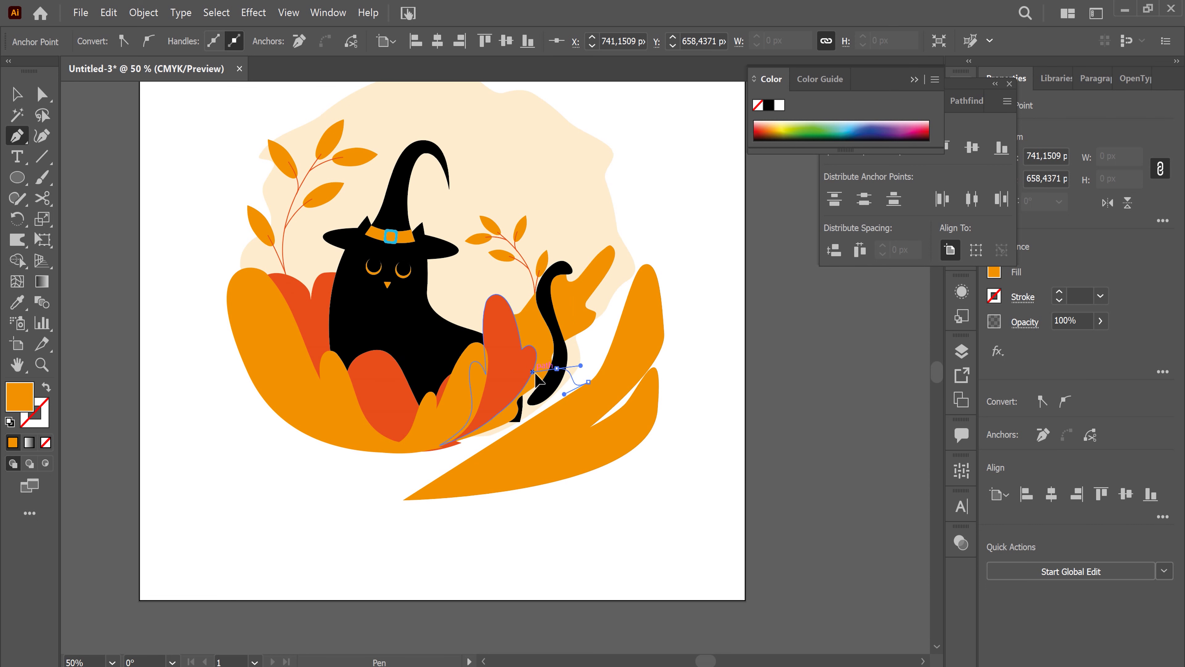
click(403, 499)
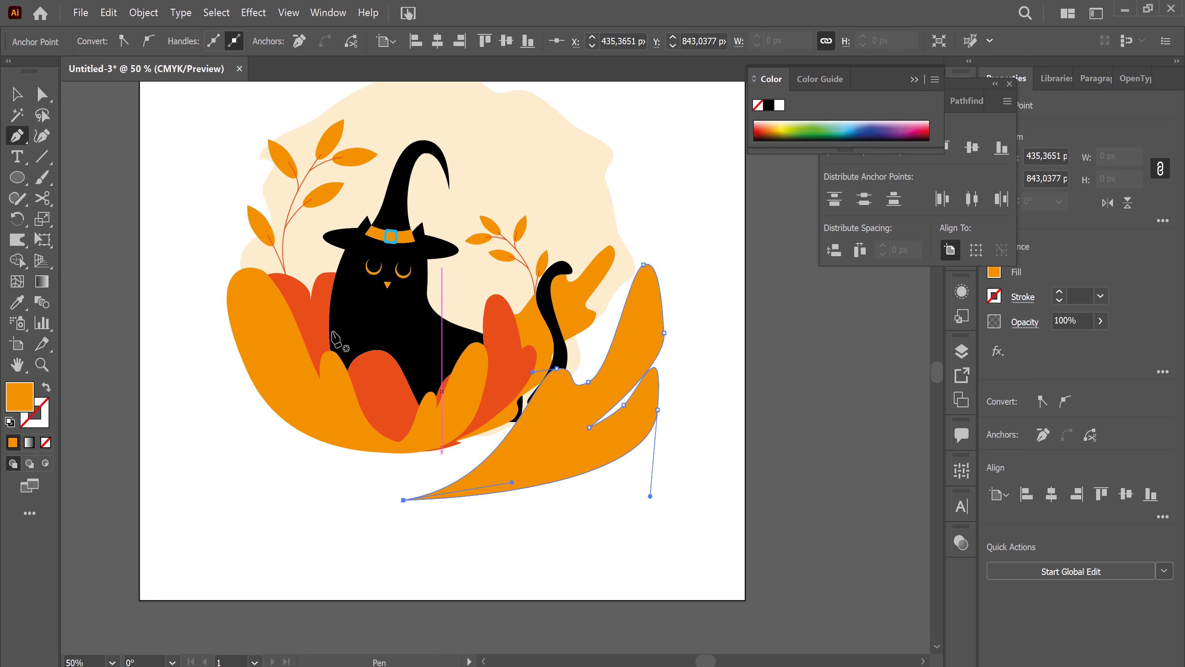
Step: Reshape the new leaf's top tip and right-edge anchors with Direct Selection
key(a)
drag(644, 264, 587, 316)
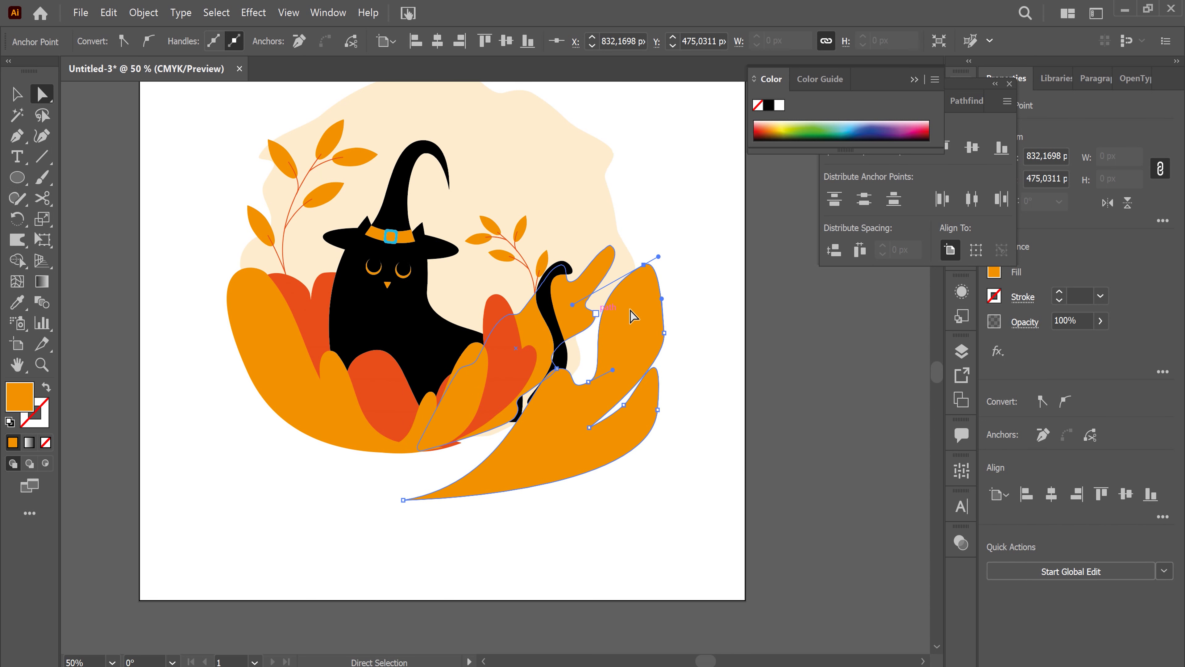
drag(587, 317, 672, 303)
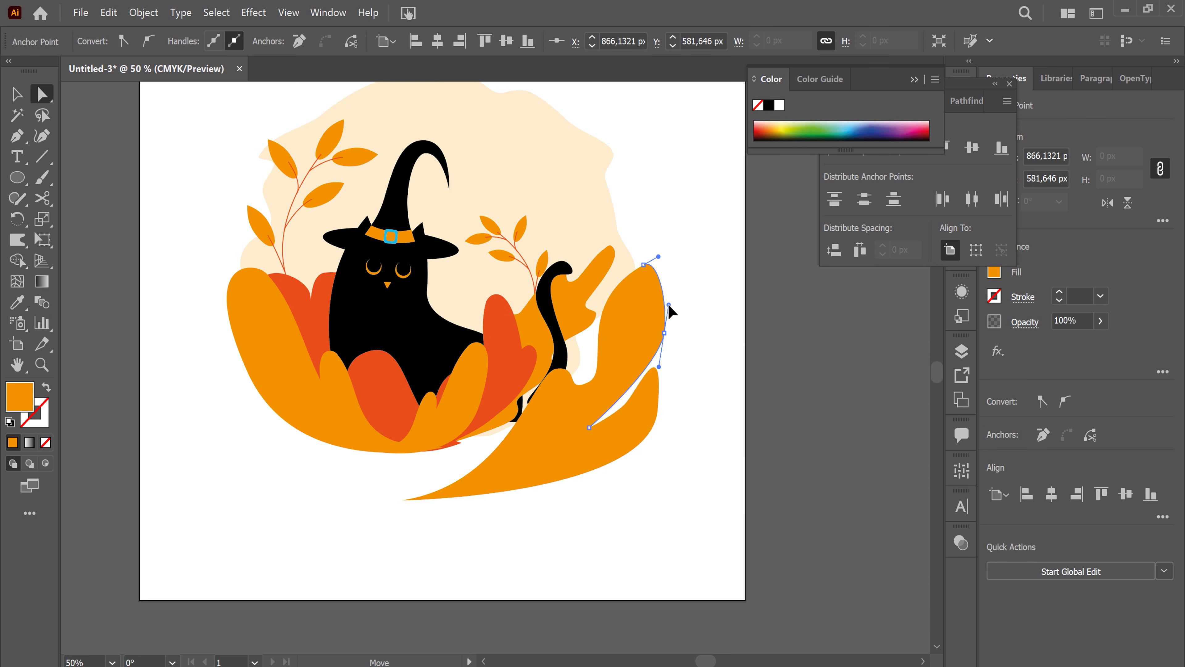
drag(658, 256, 665, 269)
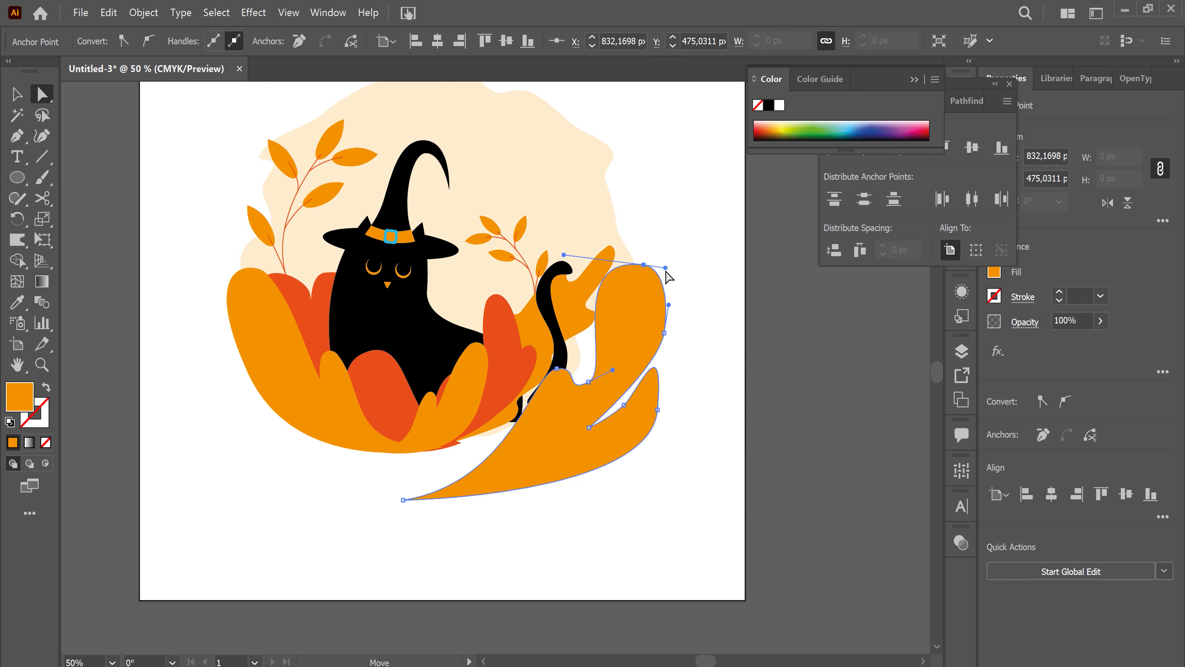
click(624, 404)
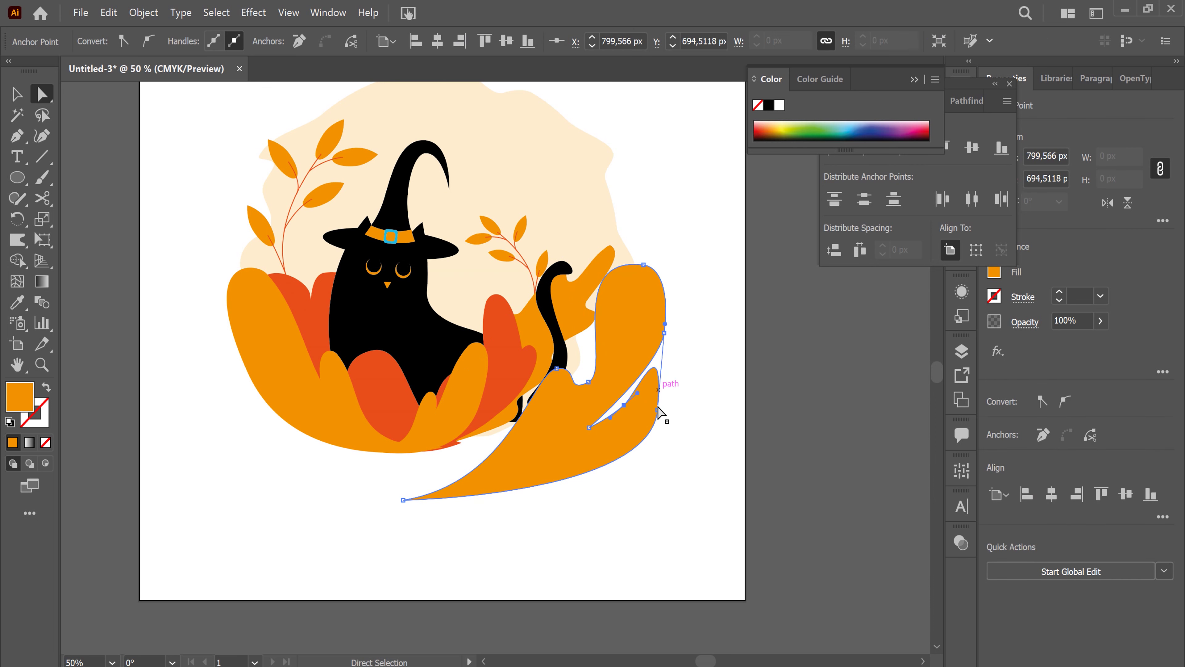
drag(665, 333, 661, 358)
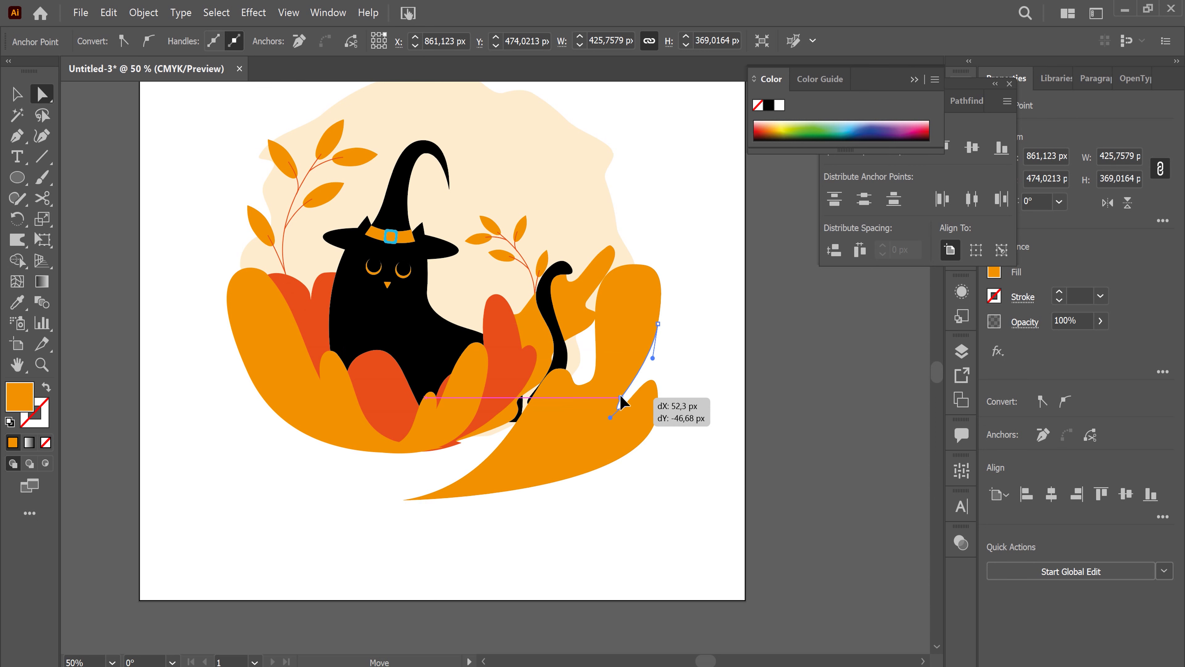
Step: Deepen the leaf's inner notch and adjust its right-edge curve
click(624, 405)
mouse_move(627, 408)
mouse_down()
mouse_move(660, 370)
mouse_move(630, 409)
mouse_move(643, 397)
mouse_move(680, 490)
mouse_move(650, 381)
mouse_move(630, 405)
mouse_up()
click(653, 389)
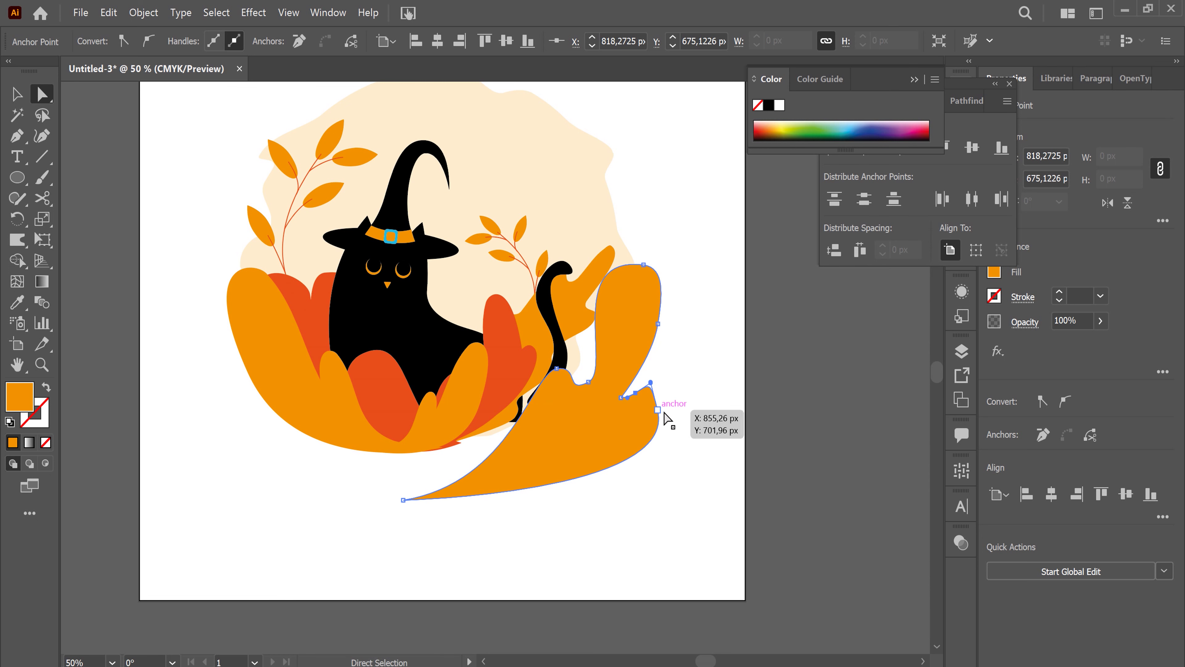
click(657, 409)
mouse_move(680, 493)
mouse_down()
mouse_move(669, 469)
mouse_move(635, 479)
mouse_up()
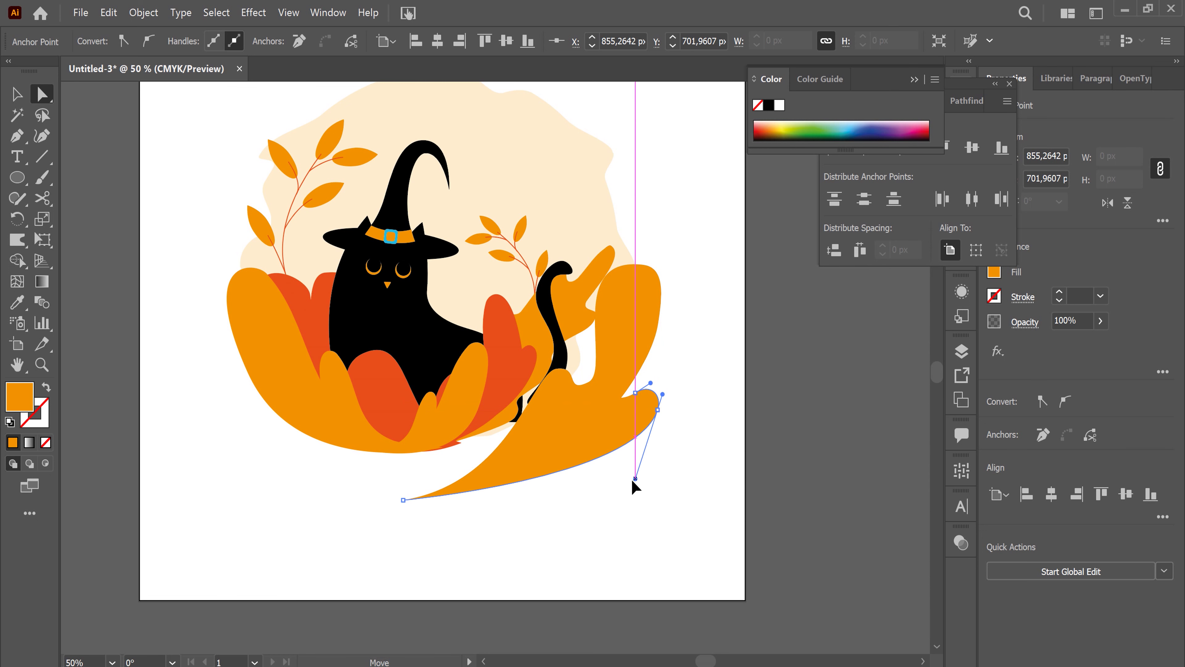
Step: Shrink the new leaf, place it at the tail's base and rotate it slightly
click(16, 95)
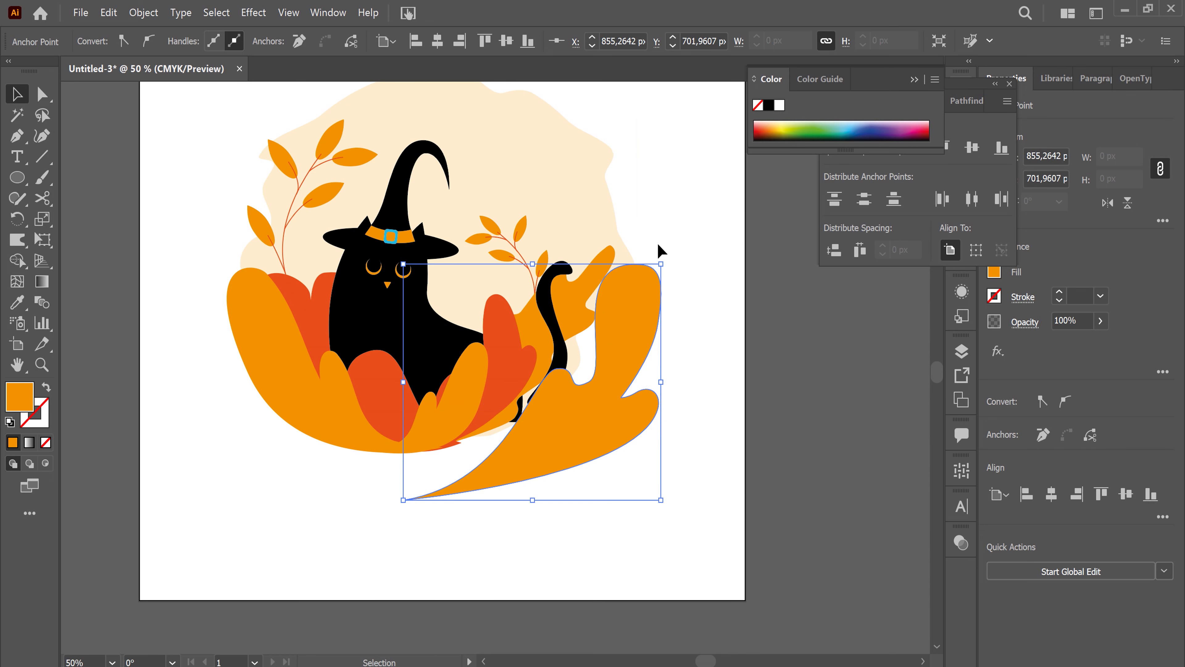
drag(662, 261, 577, 341)
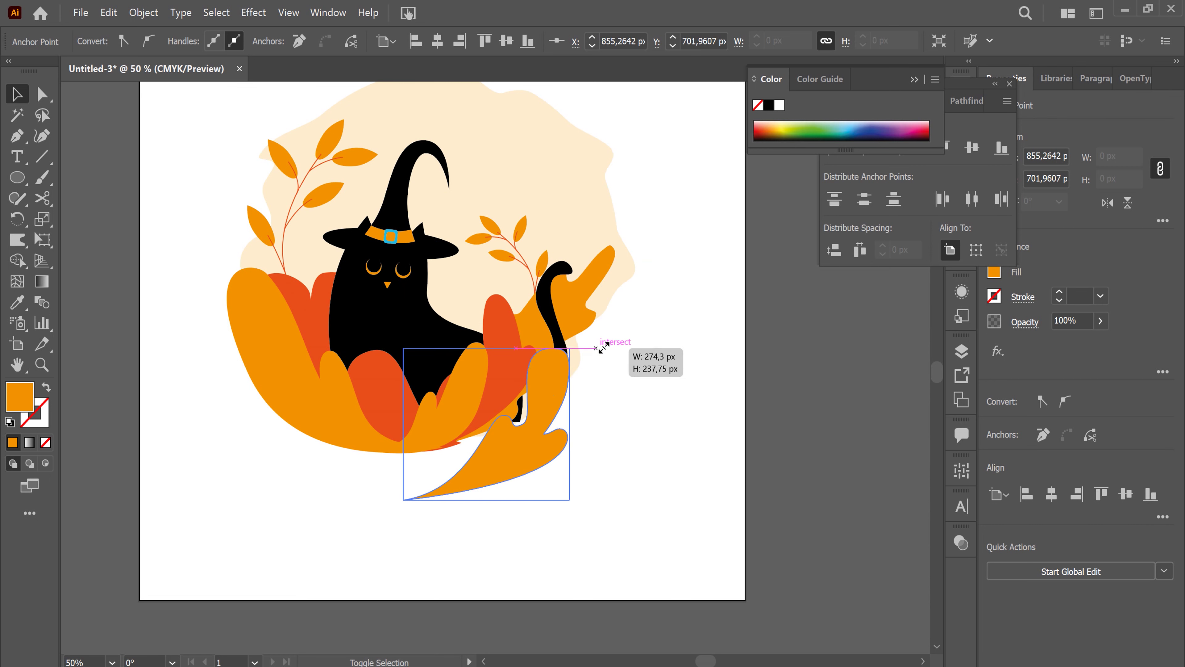
mouse_move(555, 415)
mouse_down()
mouse_move(520, 410)
mouse_move(569, 393)
mouse_up()
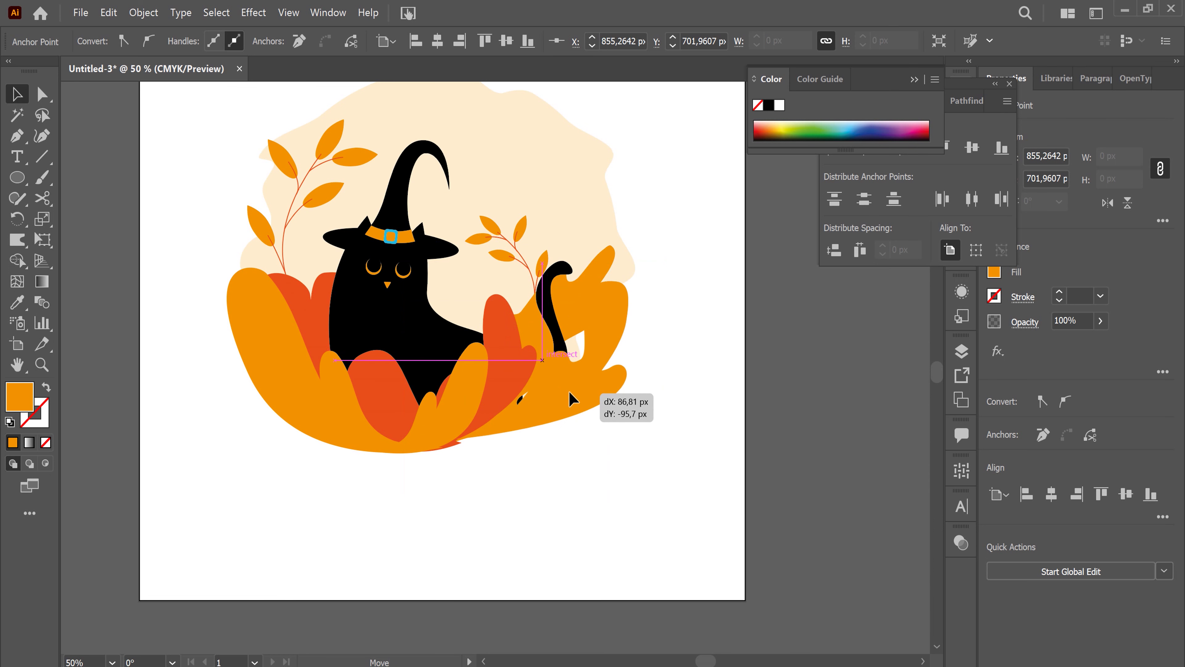
drag(566, 398, 566, 396)
drag(611, 264, 665, 264)
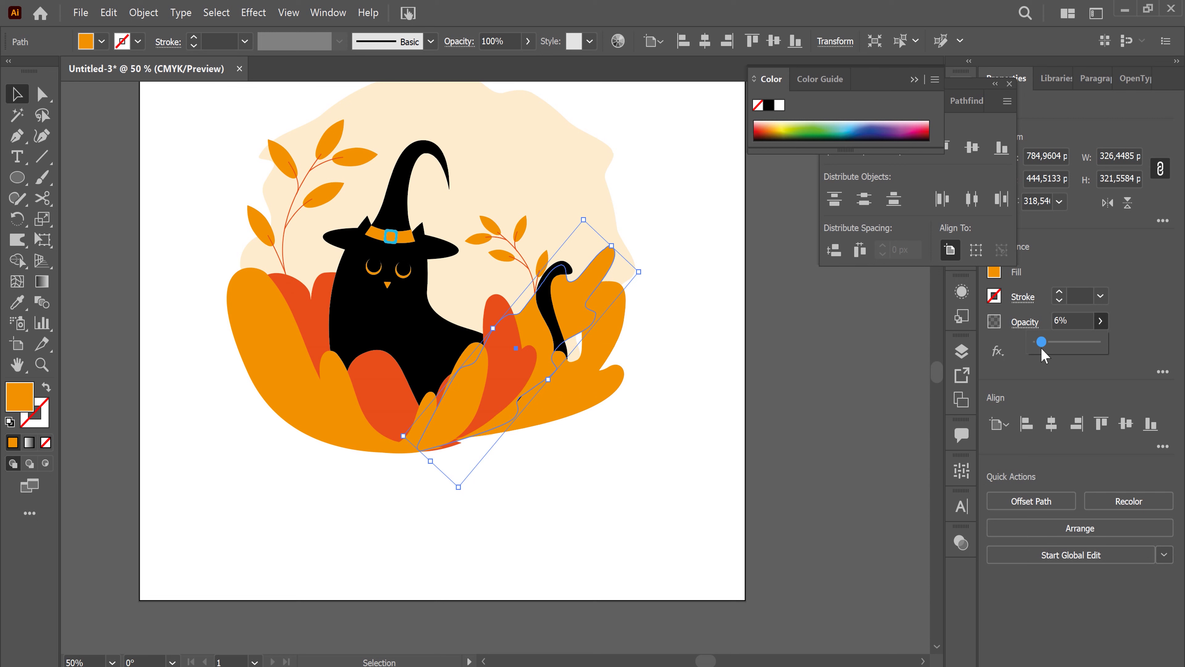
Step: Set the back leaf's opacity to 52%
drag(1063, 346, 1070, 346)
click(658, 434)
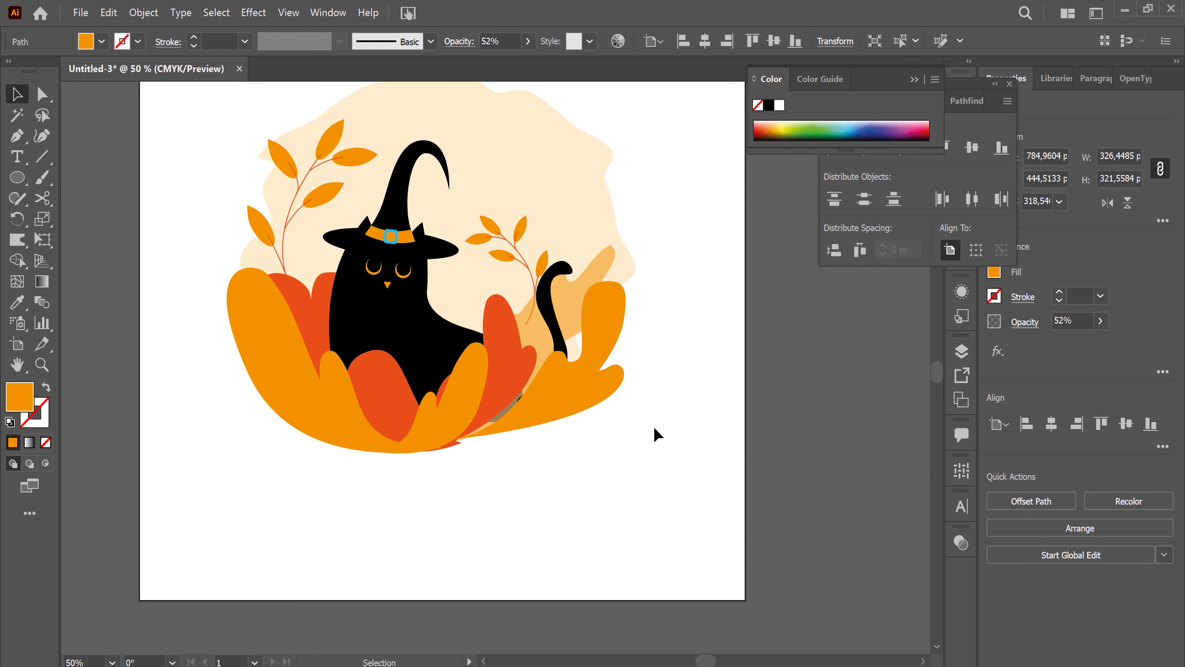
click(601, 391)
Step: Pull the large leaf's bottom anchor left and bend its curve upward
key(a)
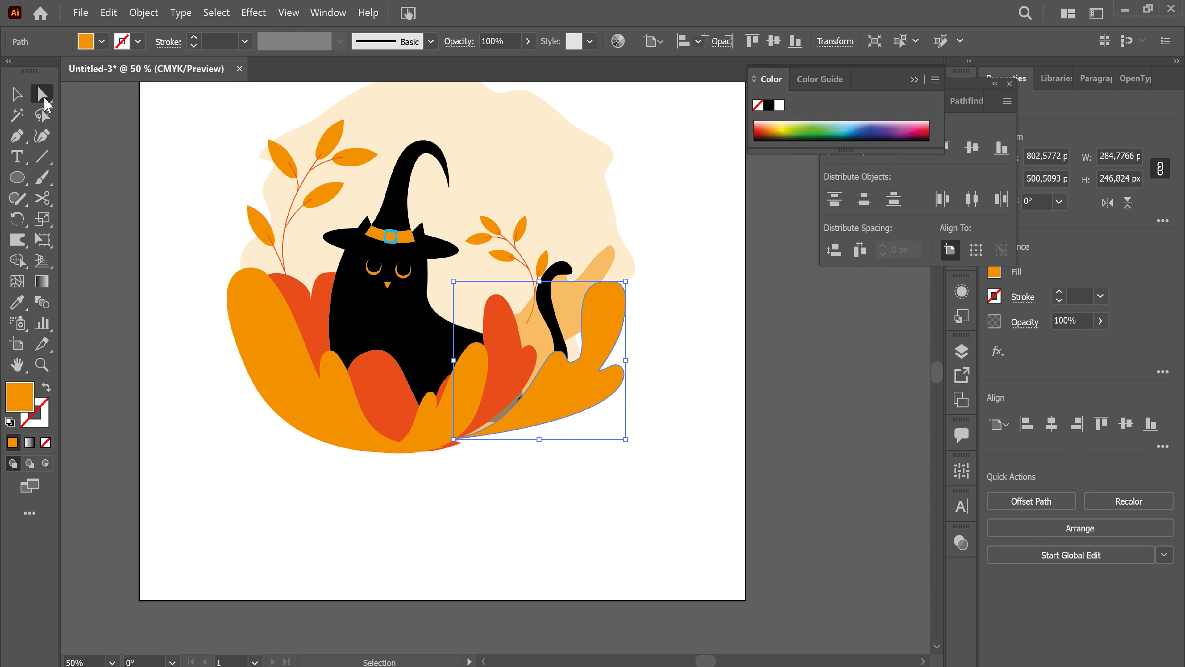
drag(459, 445, 425, 451)
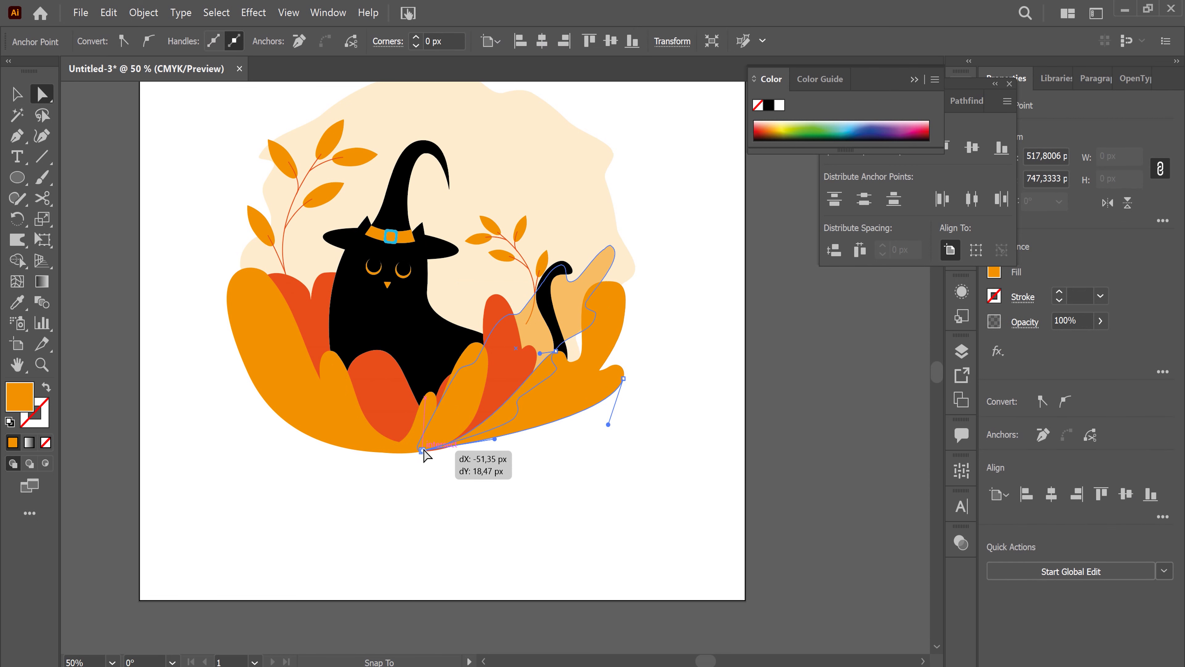
key(ctrl+plus)
key(ctrl+plus)
click(516, 382)
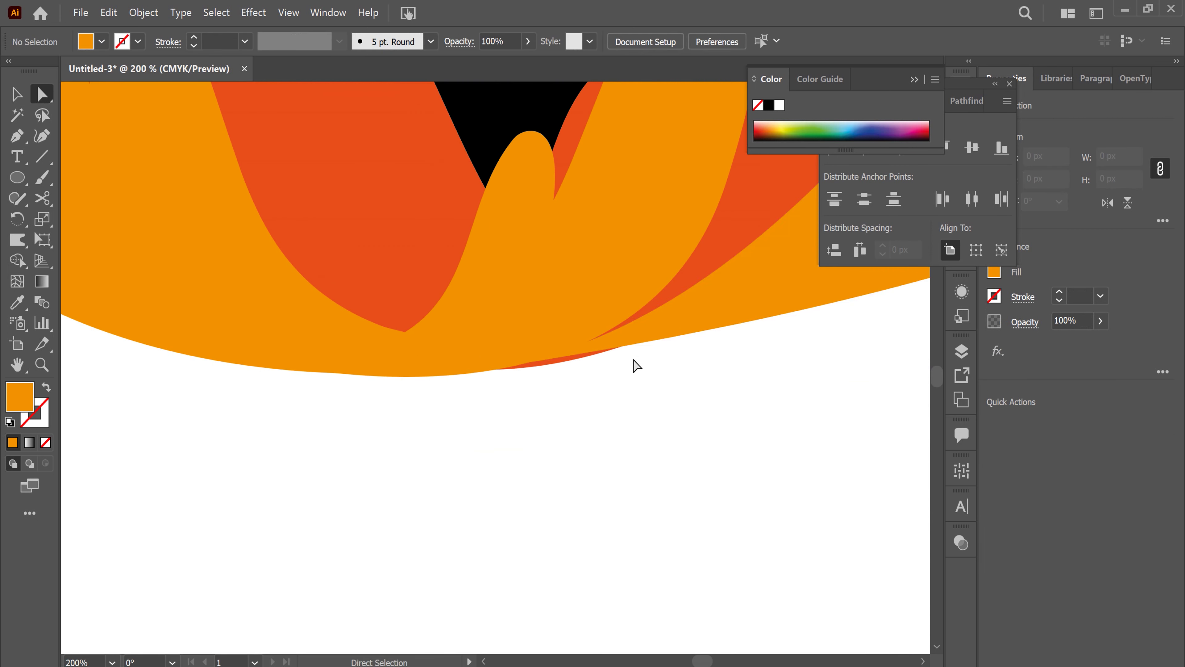
drag(497, 372, 452, 373)
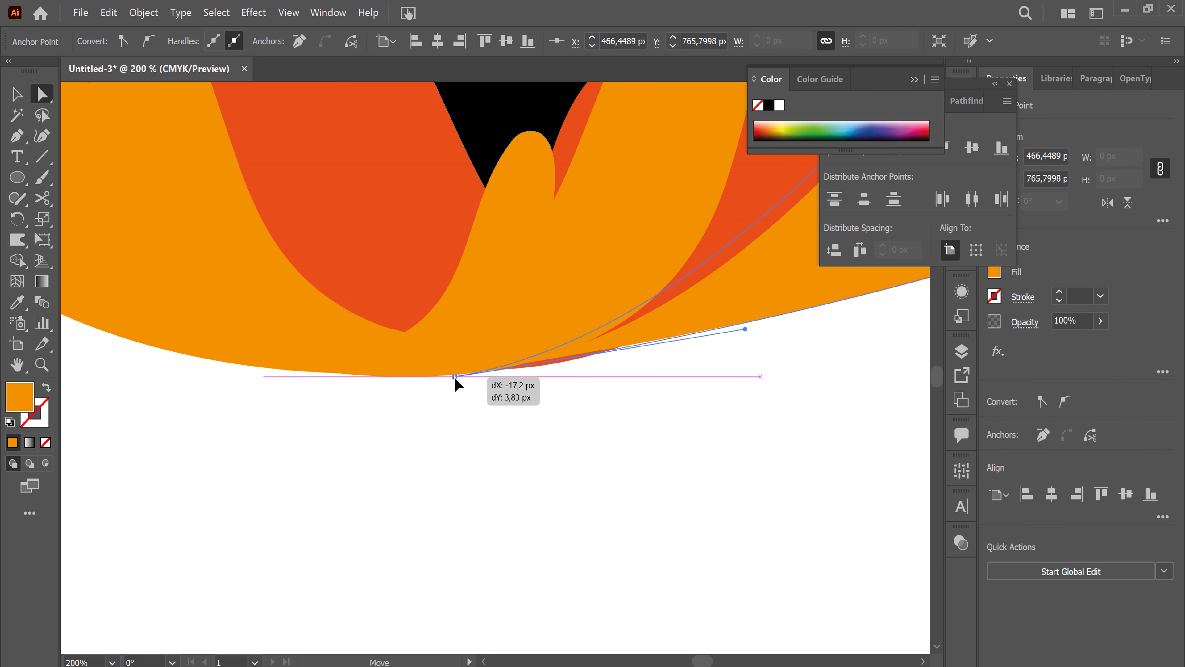
drag(743, 328, 620, 367)
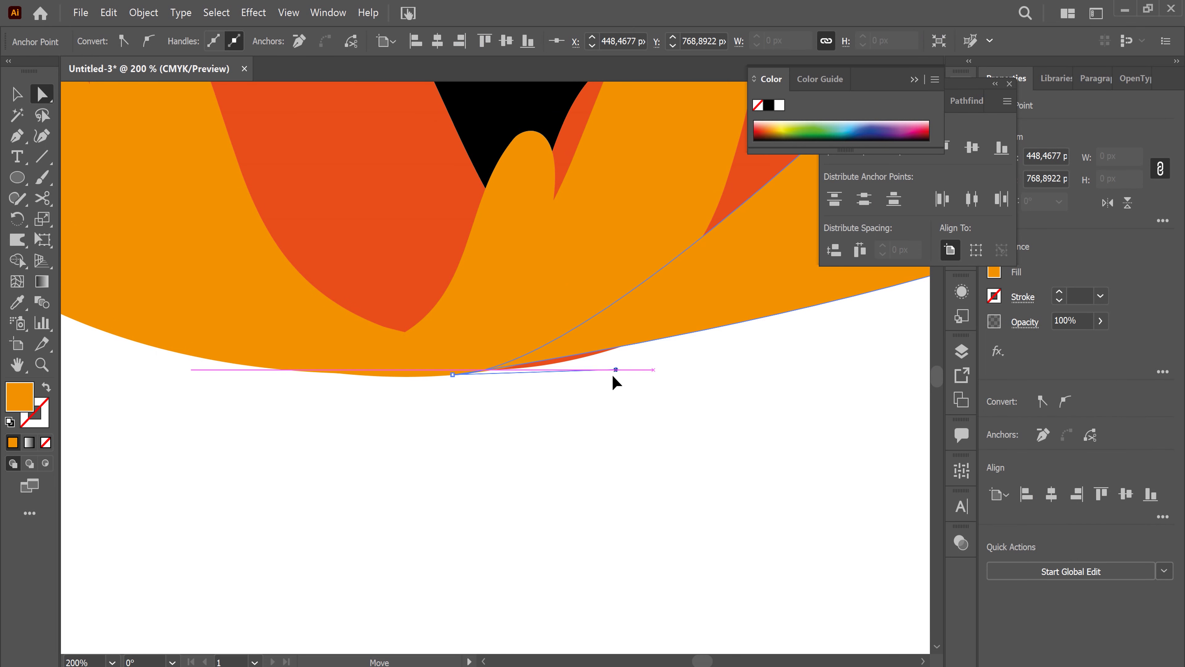
key(ctrl+z)
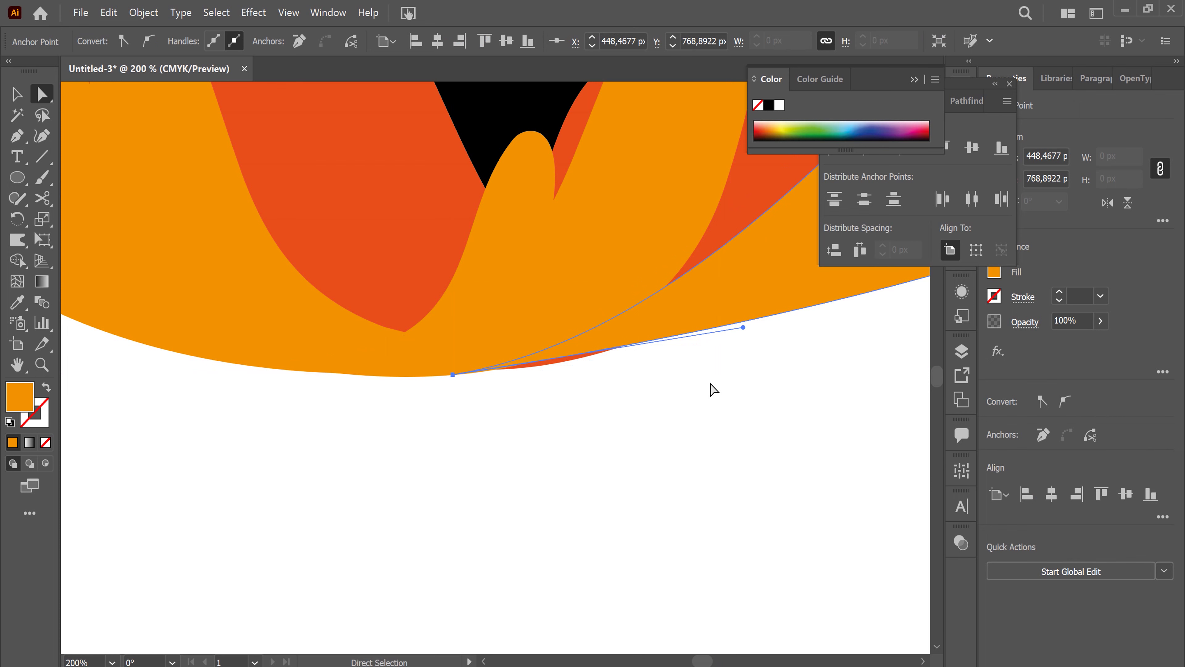
click(452, 374)
drag(742, 327, 715, 280)
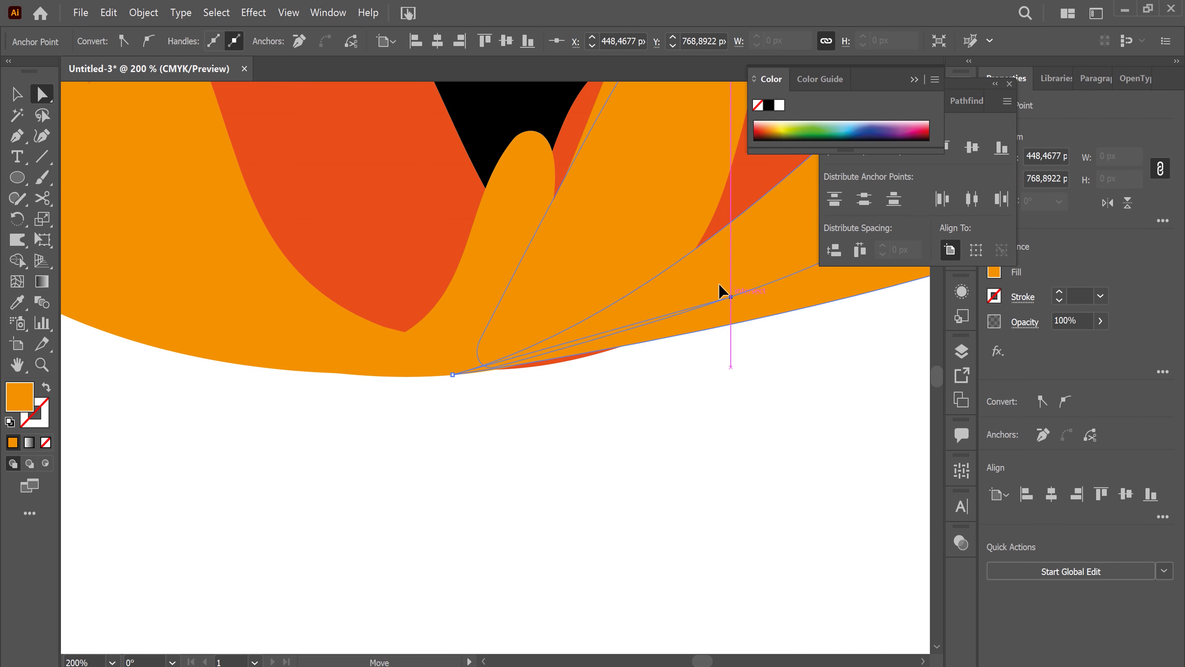
Step: Convert the bottom anchor to smooth and reshape the upper and lower curves
click(468, 371)
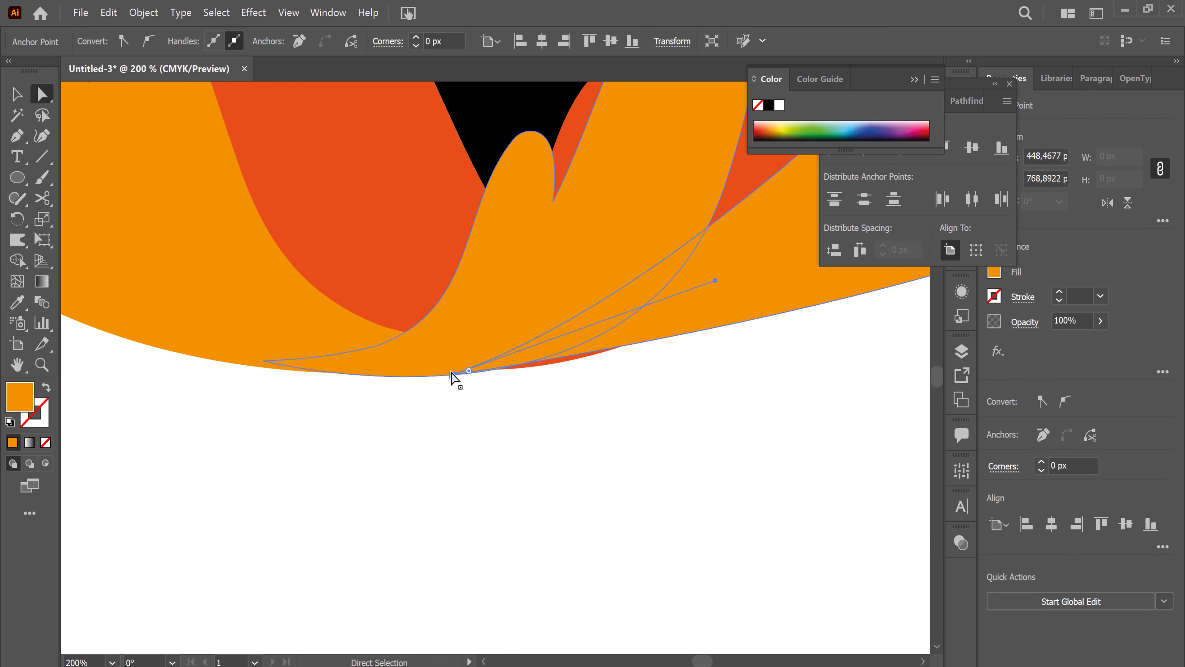
click(144, 44)
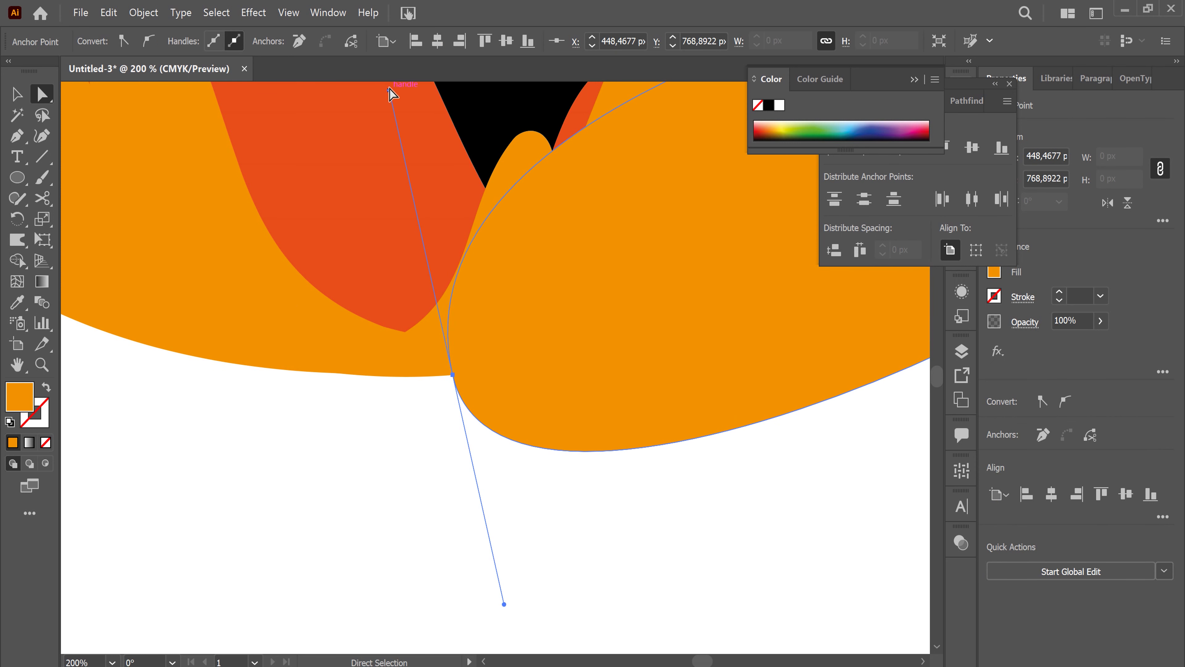
scroll(404, 122, up, 1)
drag(390, 104, 551, 354)
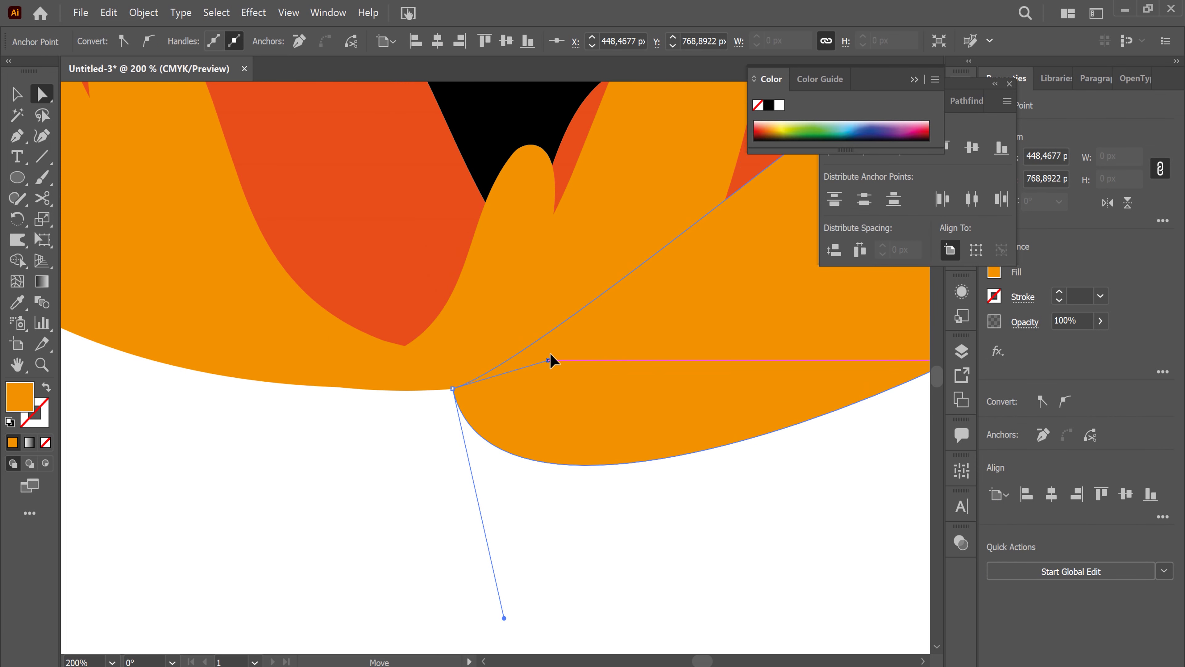
drag(504, 617, 583, 390)
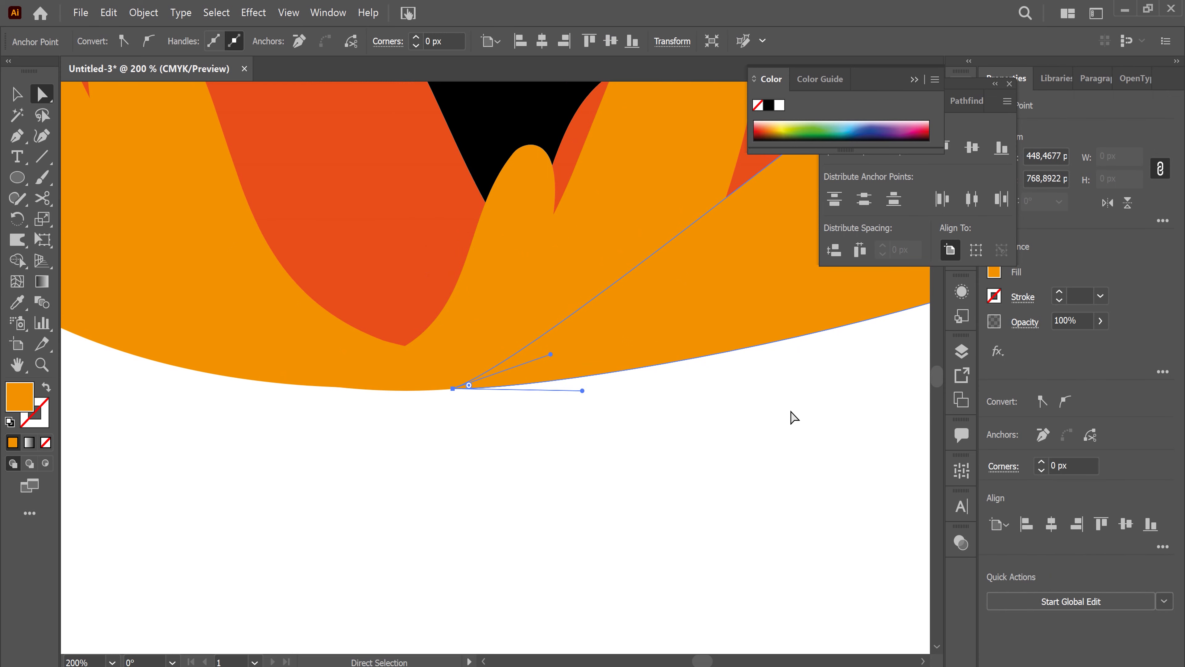
key(ctrl+minus)
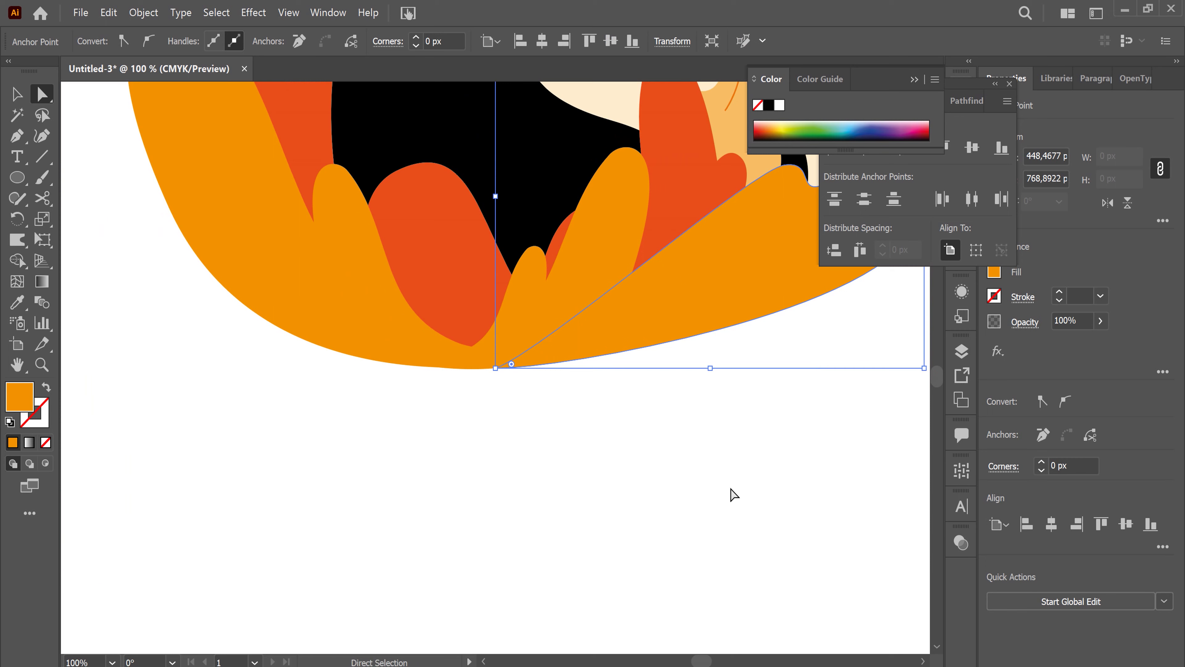
mouse_move(730, 492)
mouse_down()
mouse_move(522, 564)
mouse_move(450, 608)
mouse_up()
Step: Move the edge point near the tail down and reshape the curve beside it
click(571, 262)
drag(522, 325, 471, 350)
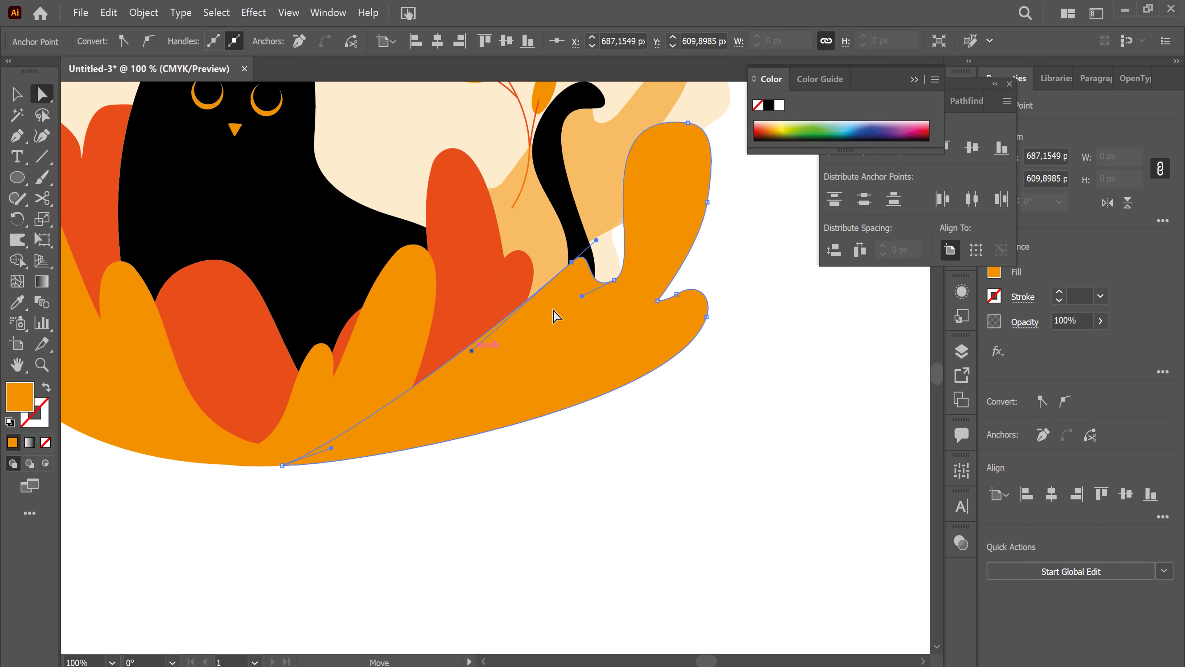
drag(571, 262, 539, 270)
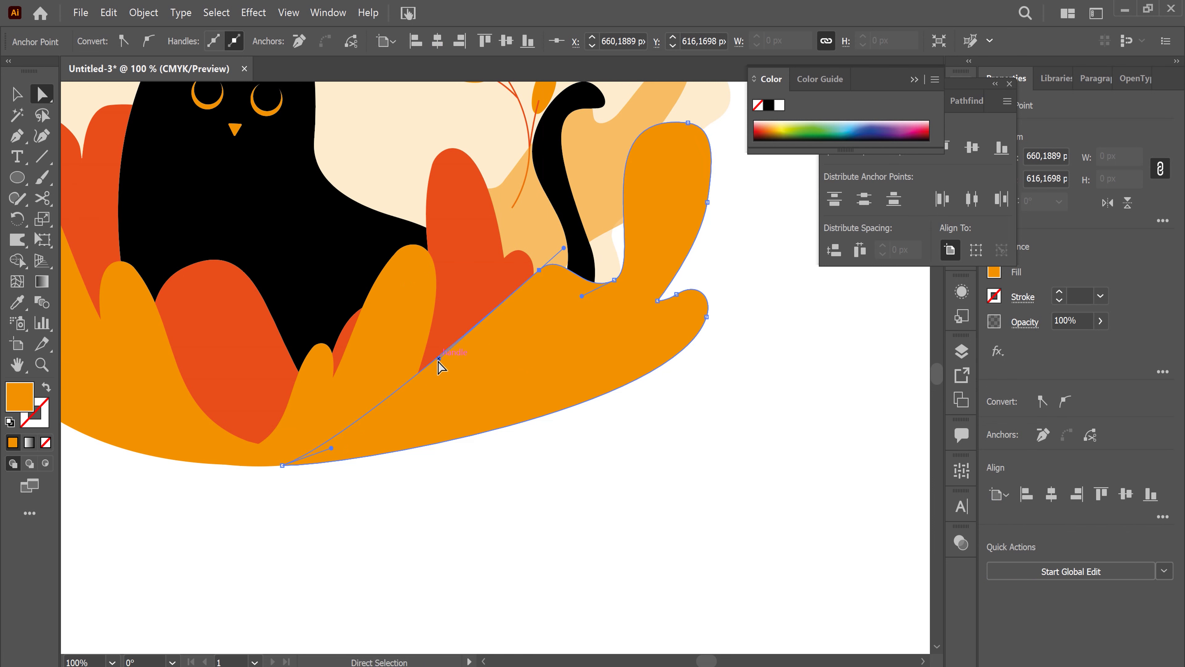
drag(439, 358, 552, 243)
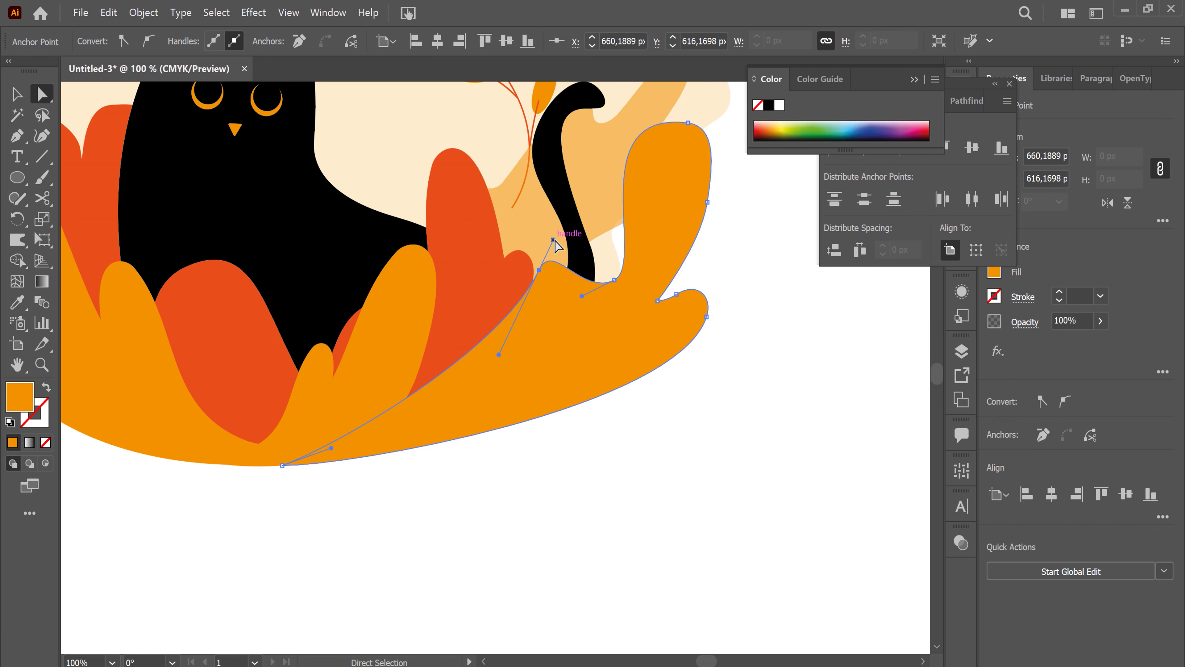
mouse_move(552, 241)
mouse_down()
mouse_move(586, 256)
mouse_move(589, 321)
mouse_up()
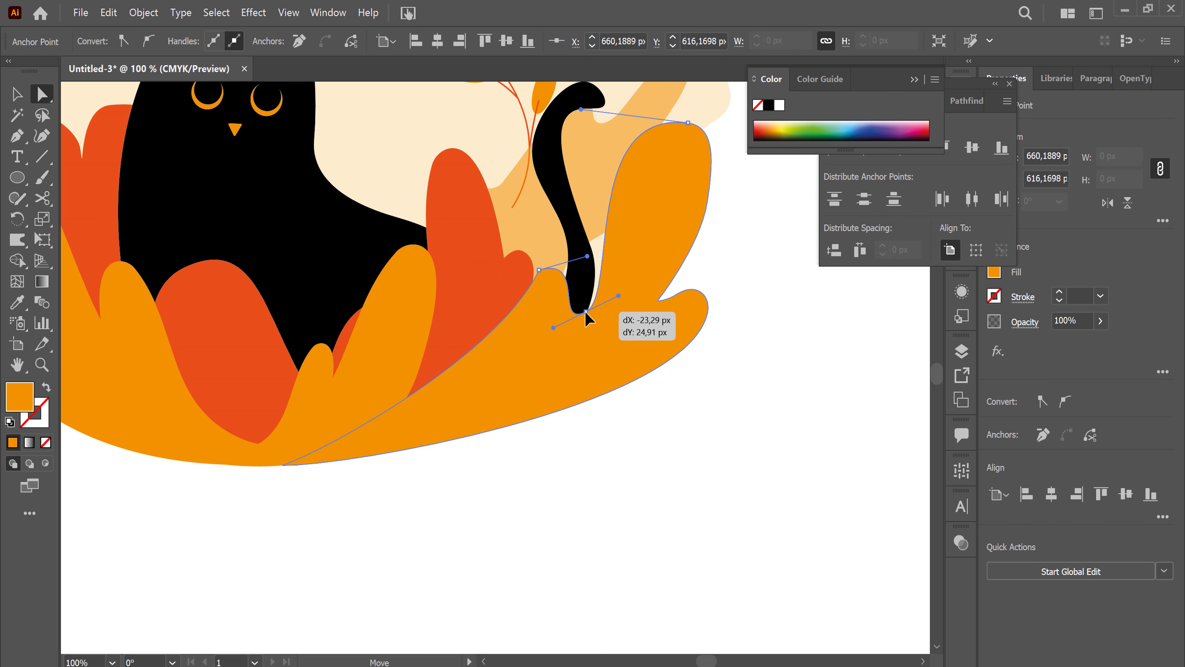
click(540, 270)
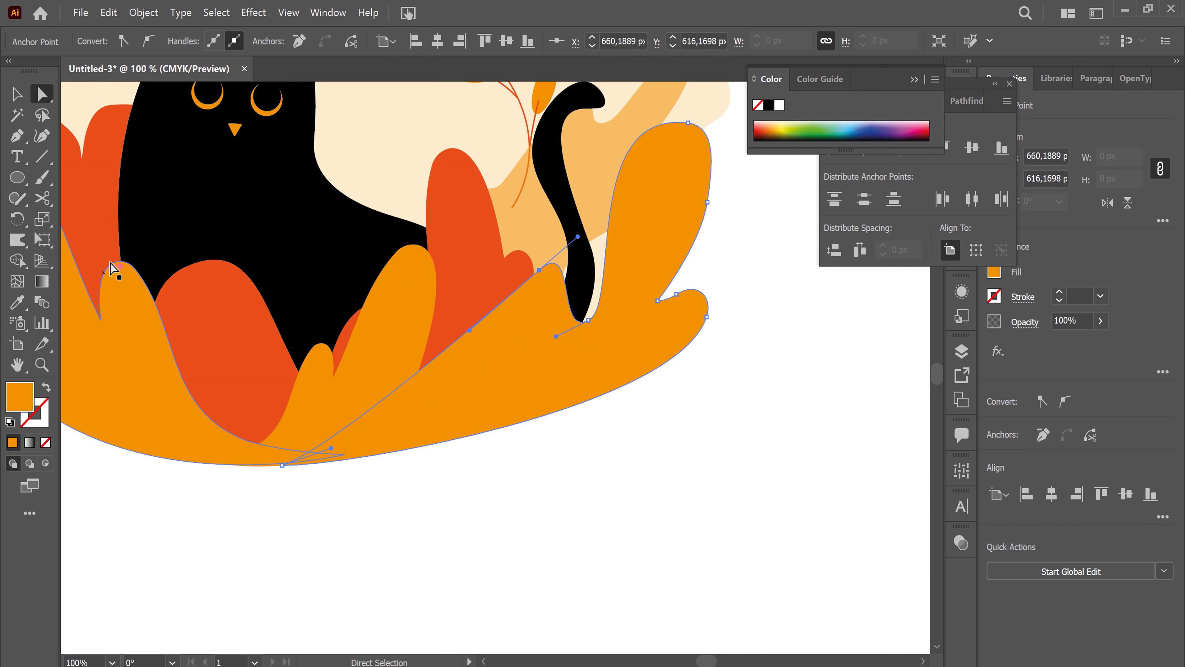
Step: Add an anchor on the upper edge, pull it into a dip, and curve up toward the tail
click(16, 136)
click(66, 161)
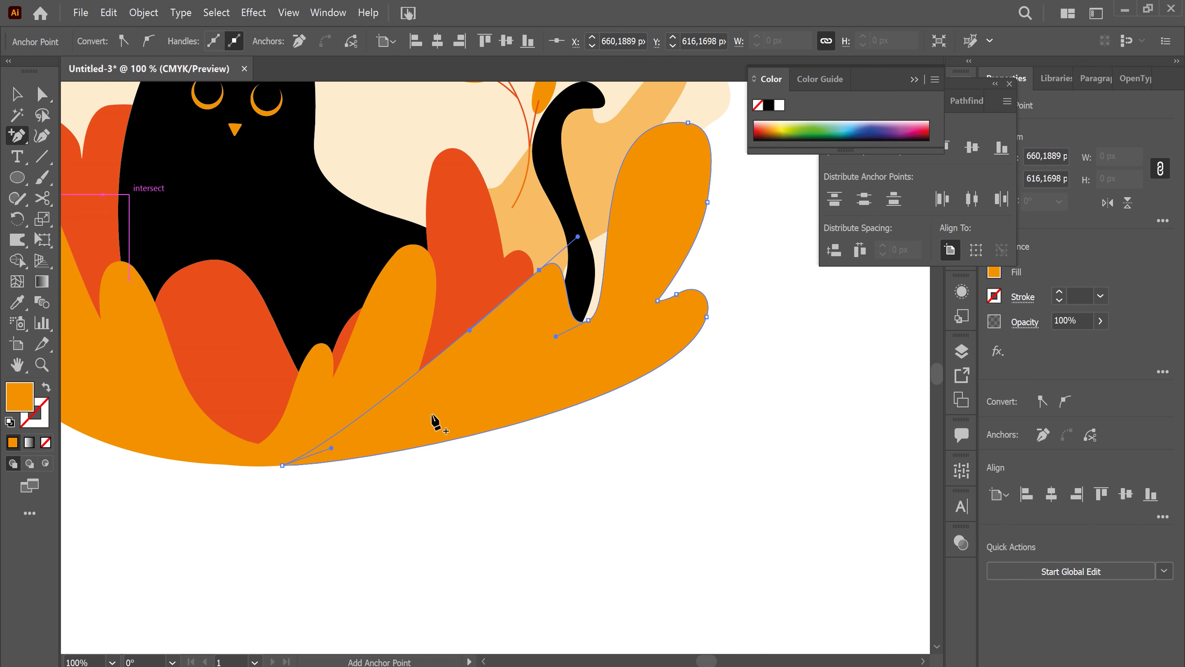
click(449, 347)
key(a)
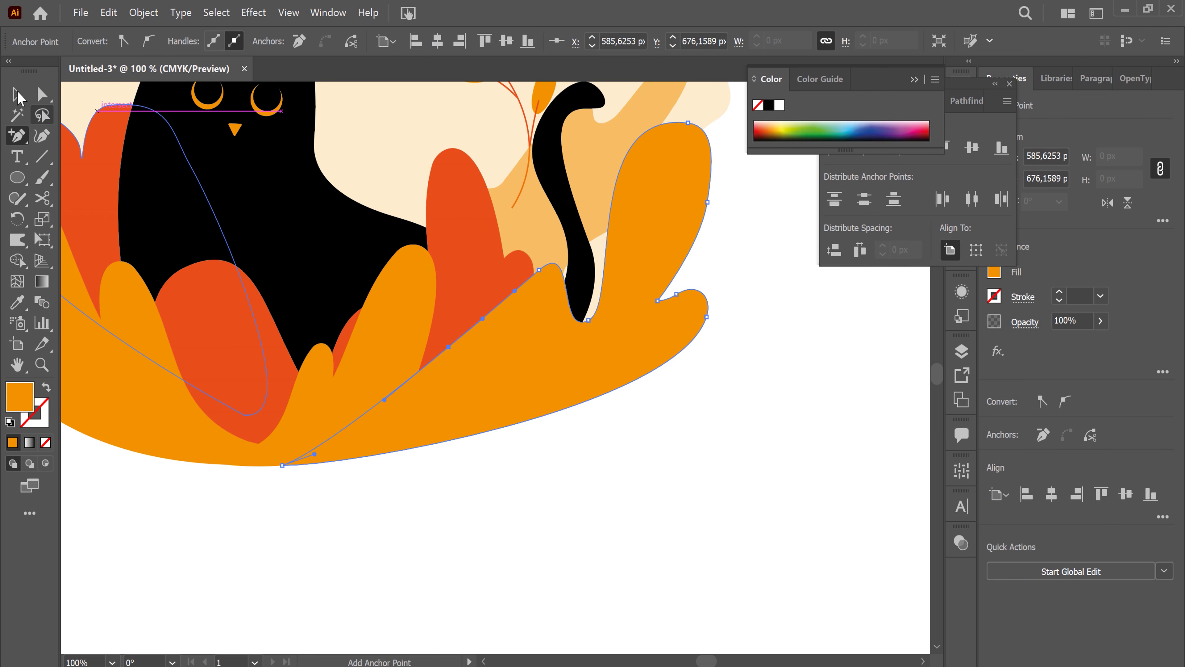
mouse_move(449, 351)
mouse_down()
mouse_move(472, 380)
mouse_move(516, 367)
mouse_move(456, 374)
mouse_up()
mouse_move(515, 291)
mouse_down()
mouse_move(594, 262)
mouse_move(579, 275)
mouse_up()
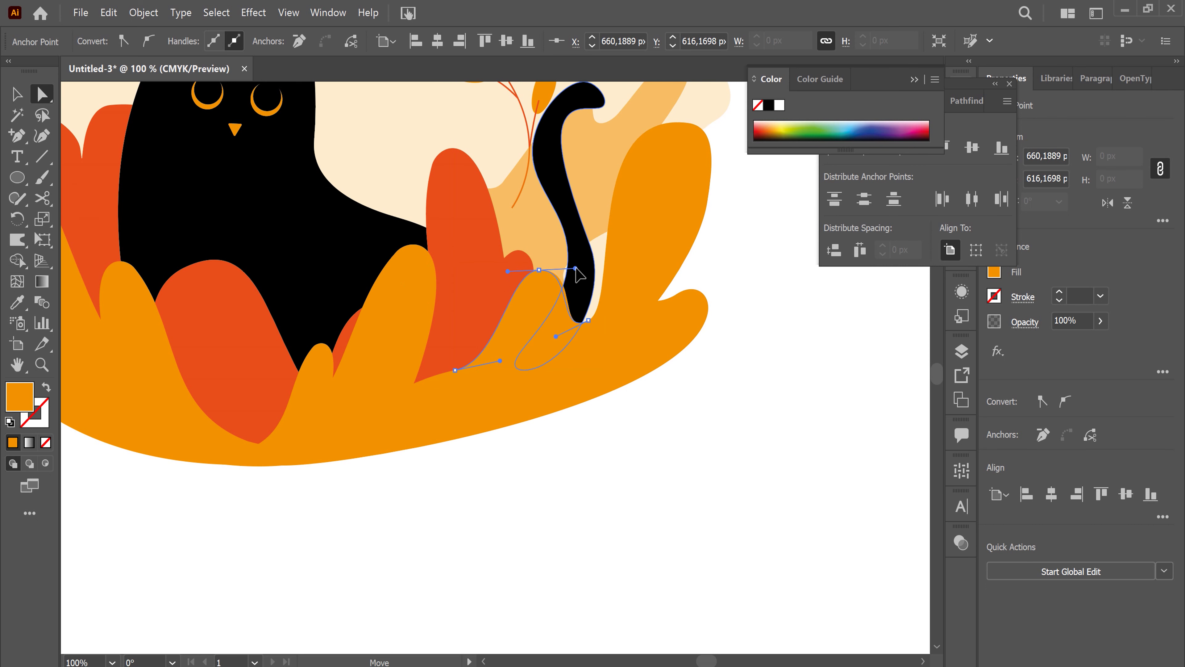
click(724, 432)
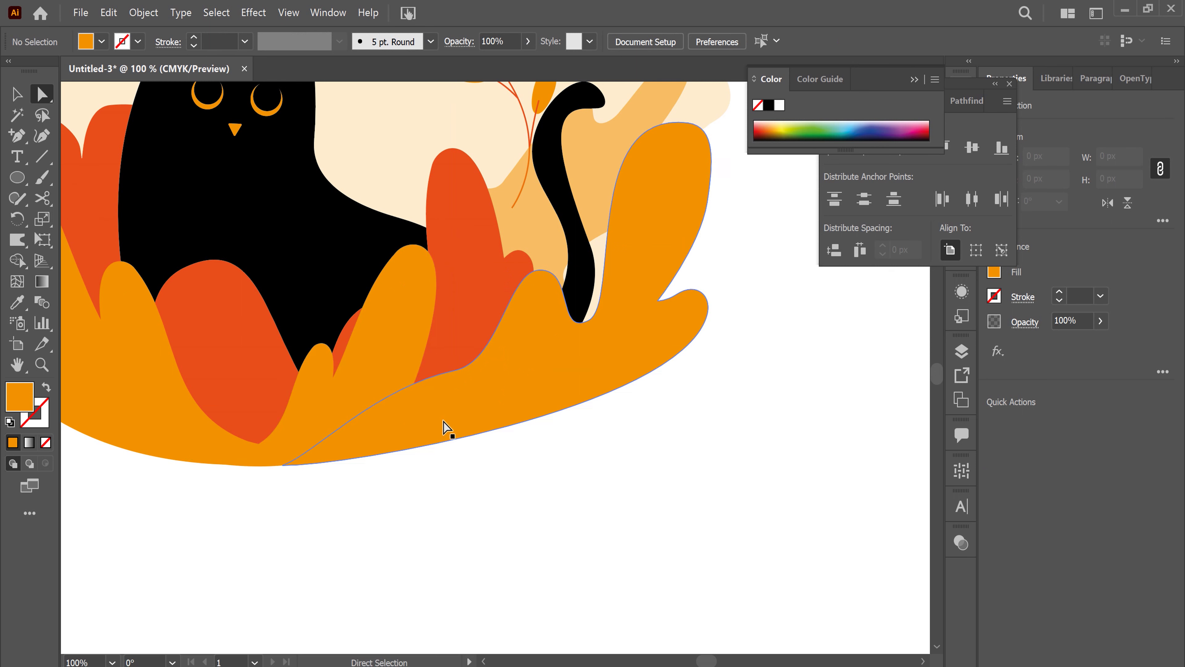
Step: Narrow the large leaf under the tail to about 325 px wide
key(v)
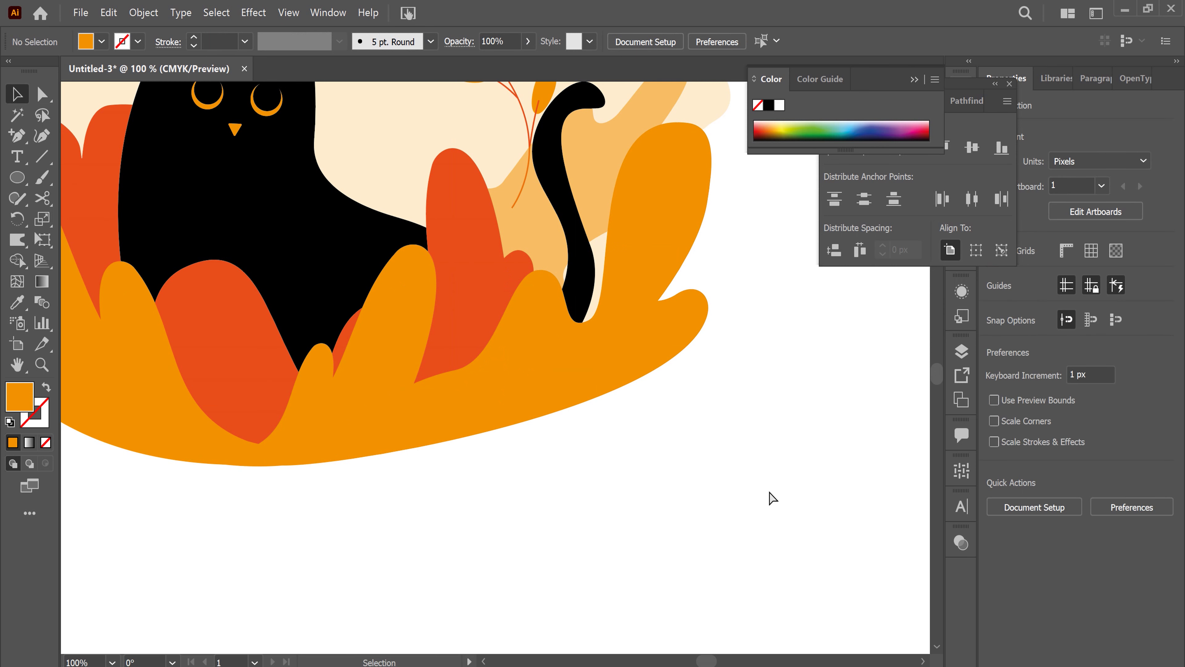
key(ctrl+minus)
key(ctrl+minus)
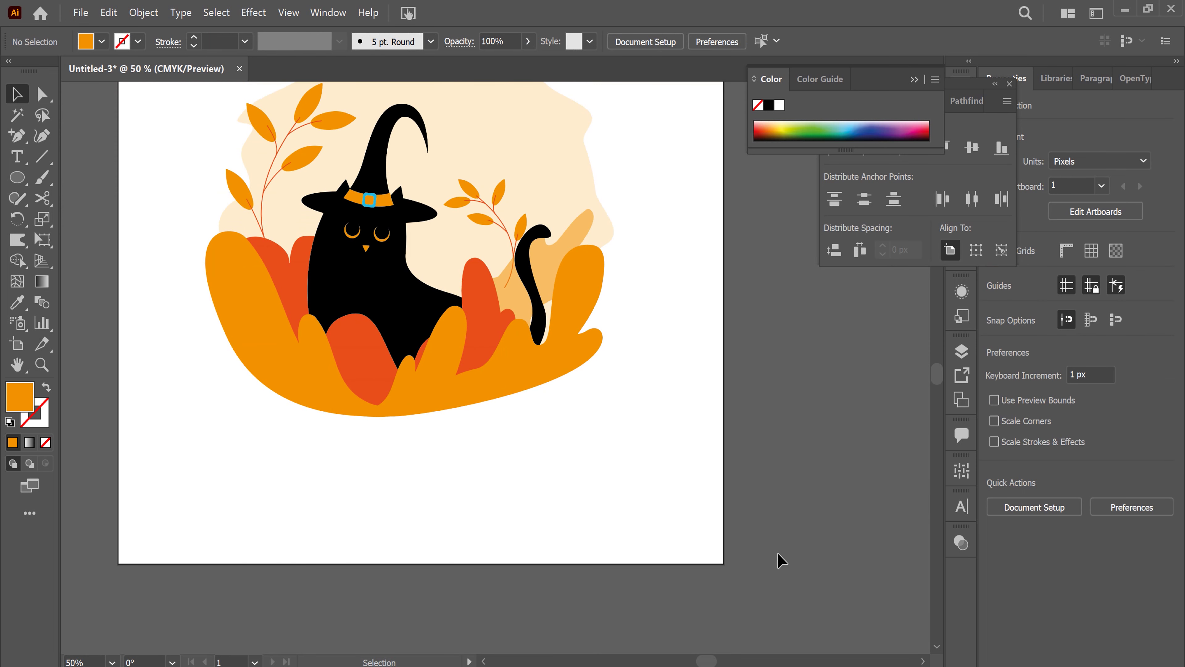
drag(583, 466, 760, 577)
click(756, 441)
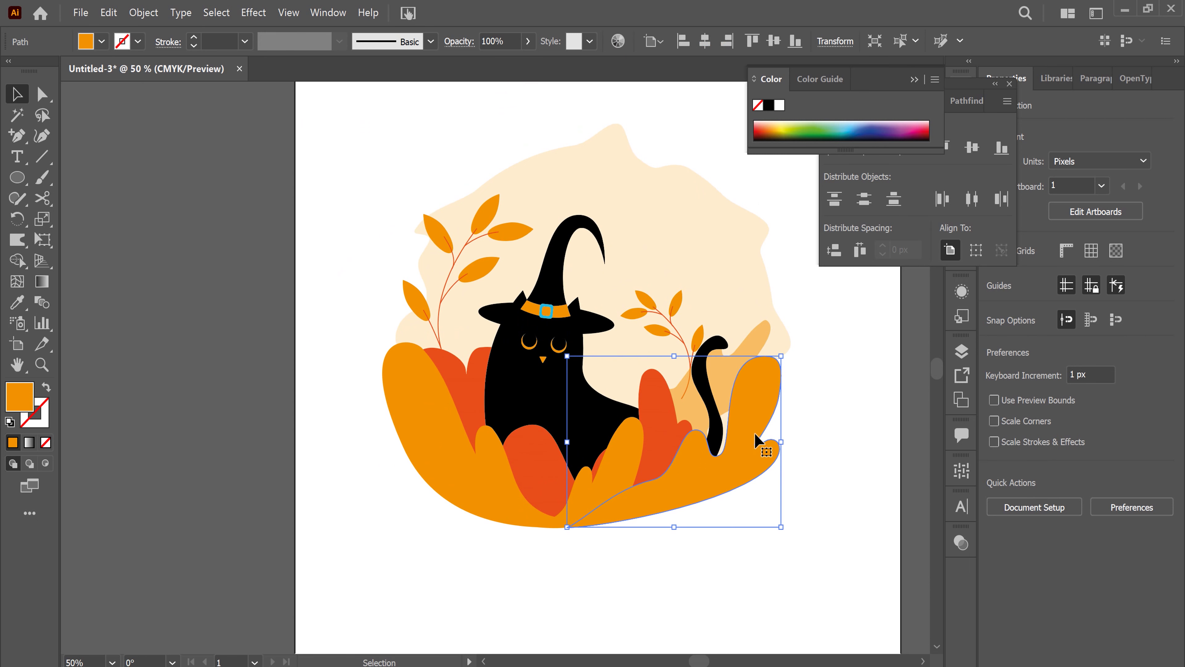
drag(785, 441, 756, 452)
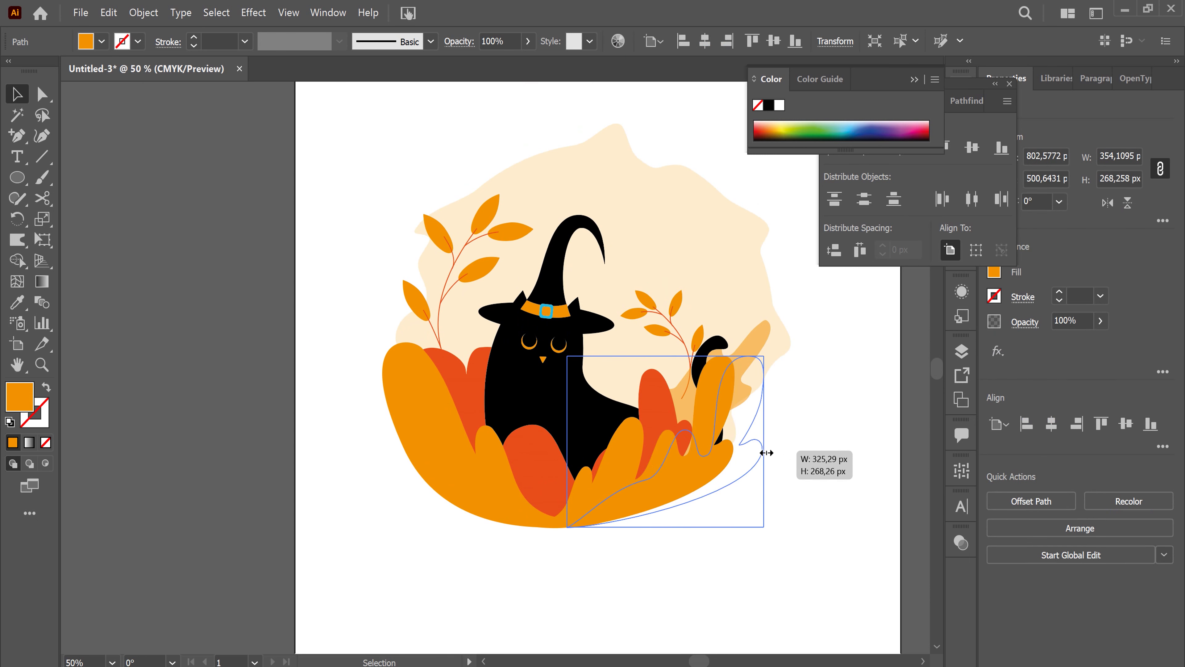
drag(756, 452, 766, 451)
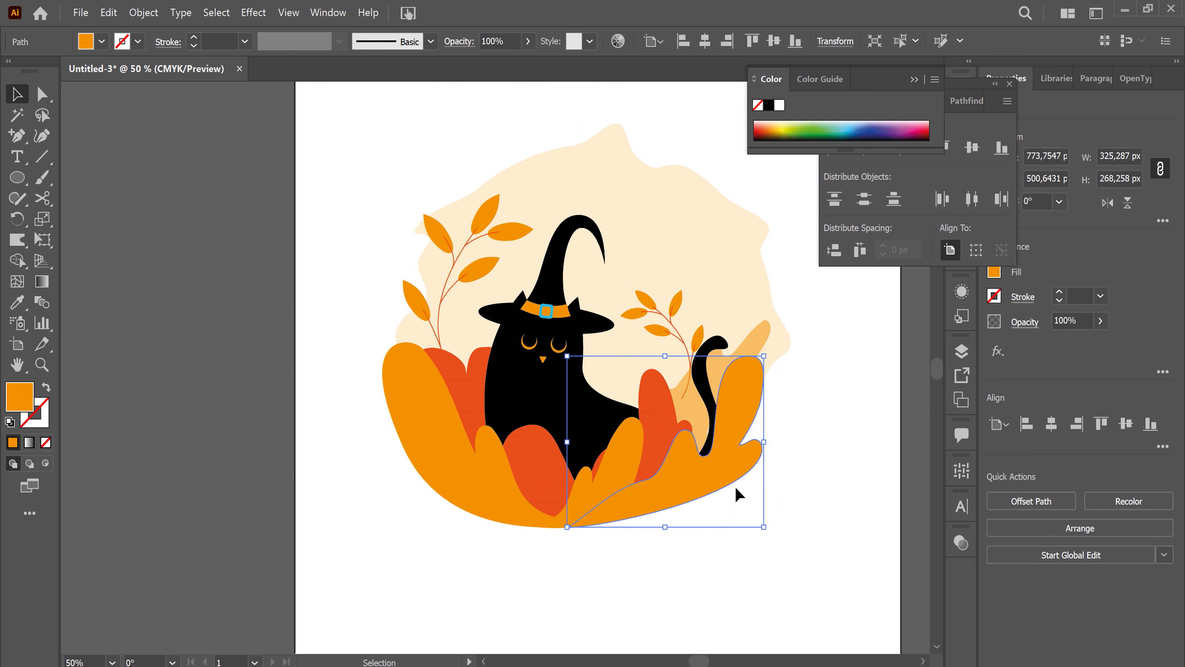
Step: Reshape the handle at the leaf's right tip so it curls upward
key(a)
click(762, 453)
drag(748, 499, 684, 535)
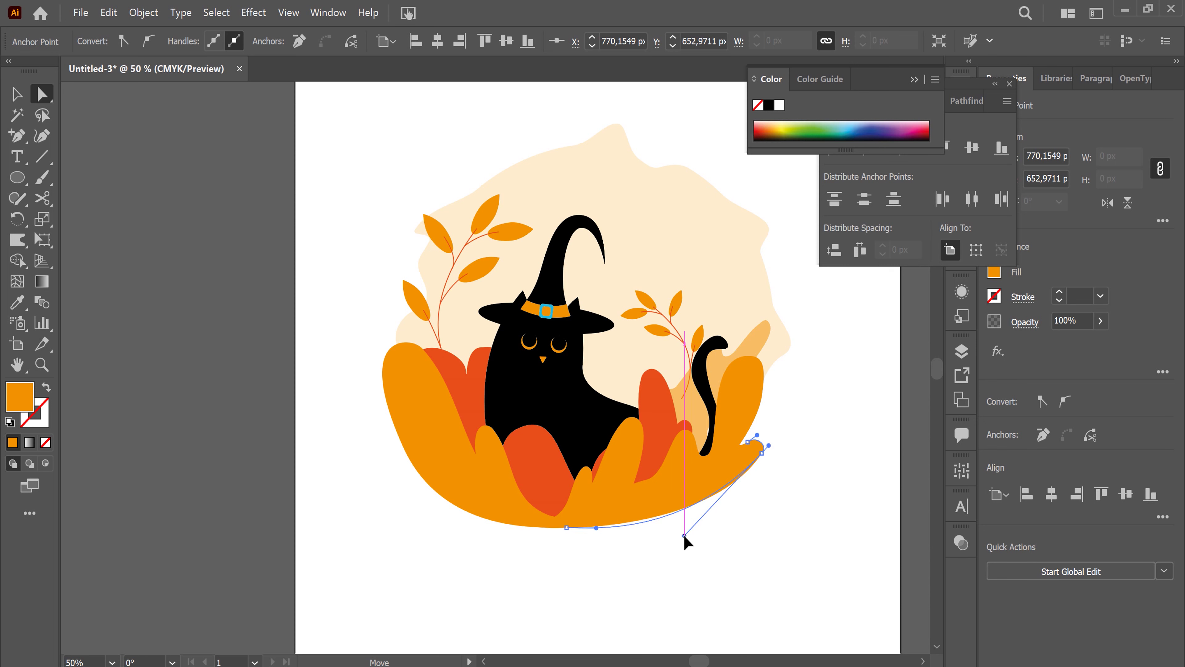
click(753, 565)
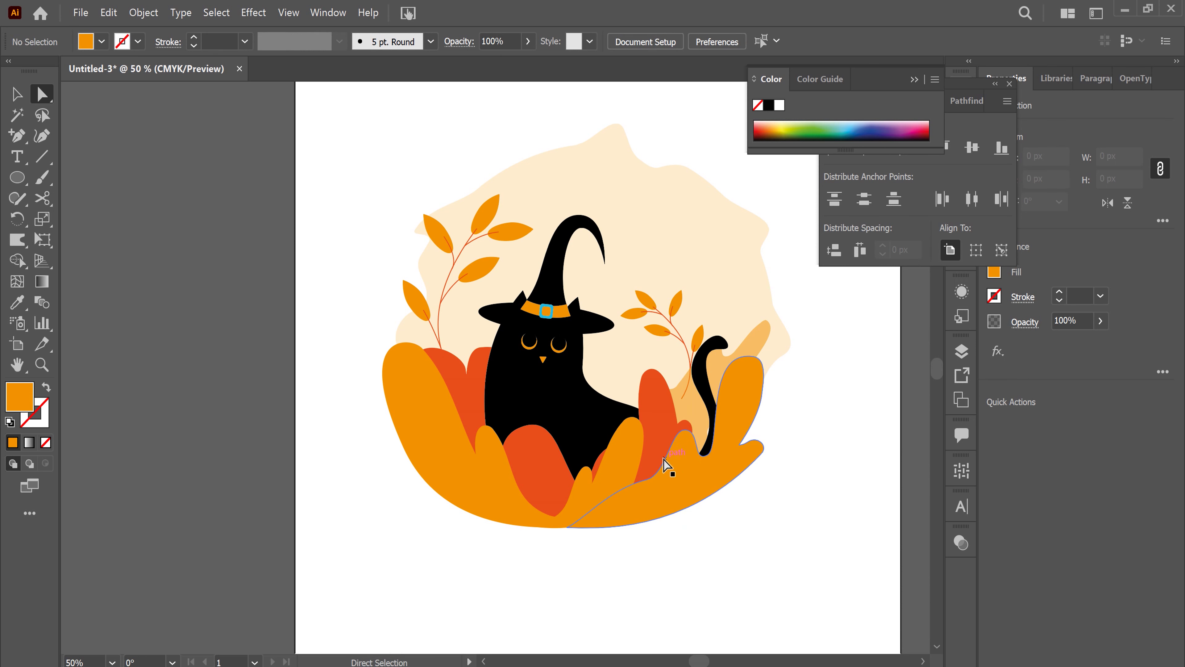
click(16, 94)
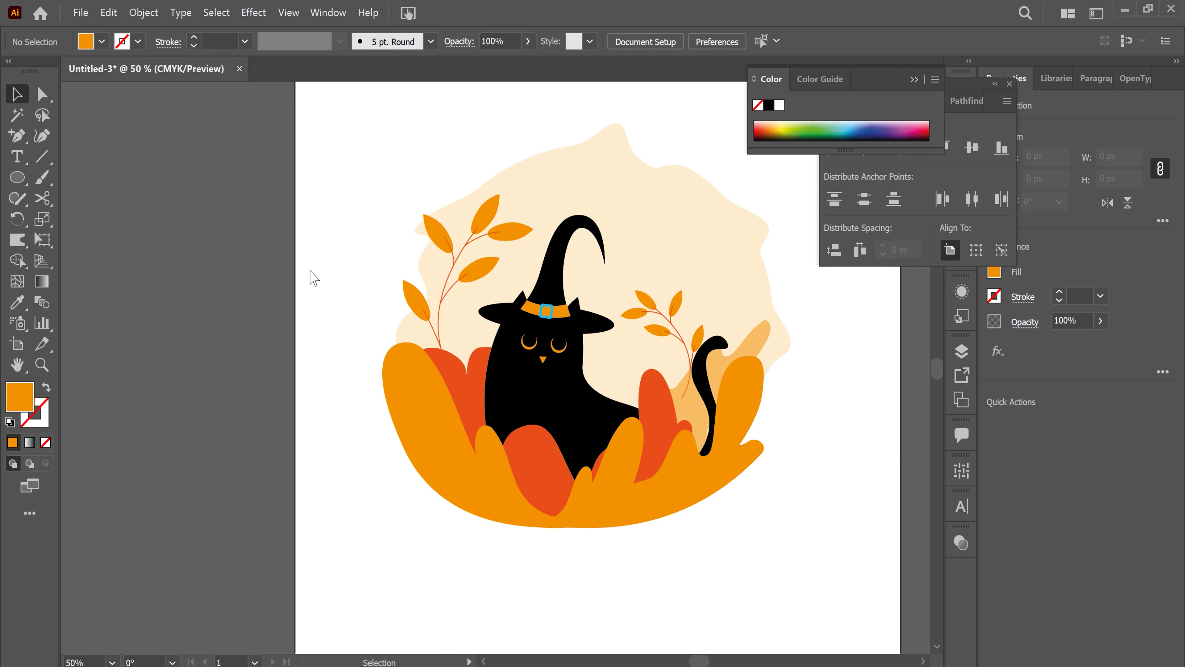
click(471, 276)
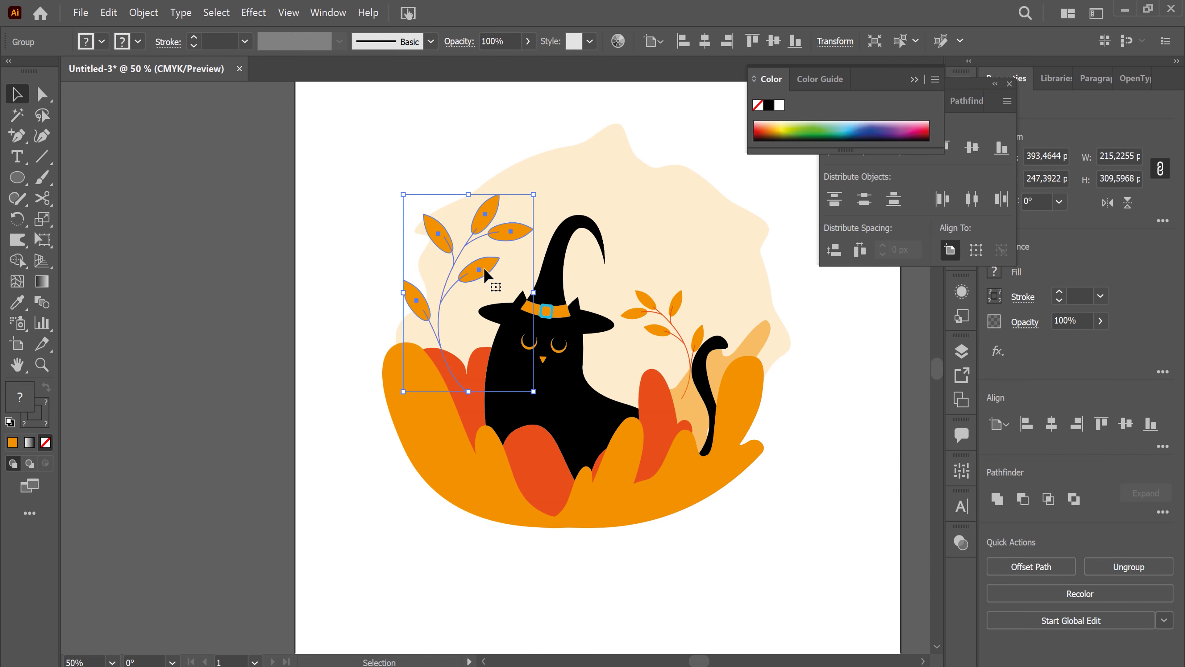
Step: Duplicate the left leaf sprig onto the hat, rotate it, and send it to back
drag(487, 275, 569, 288)
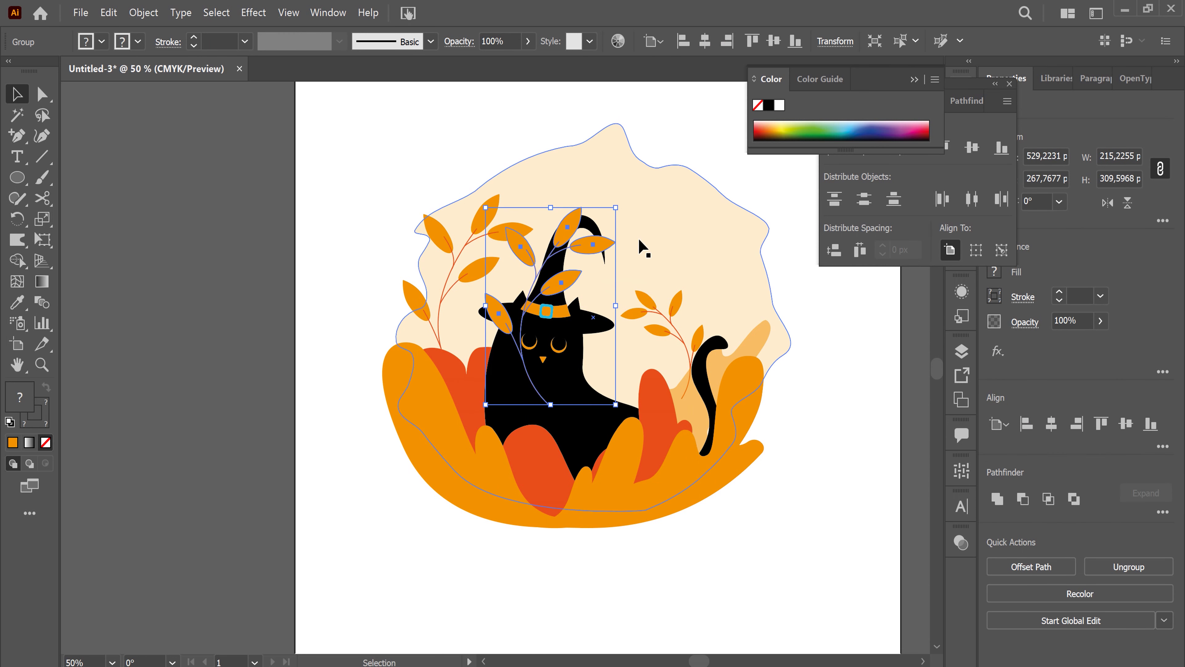
drag(626, 202, 671, 303)
drag(645, 256, 625, 277)
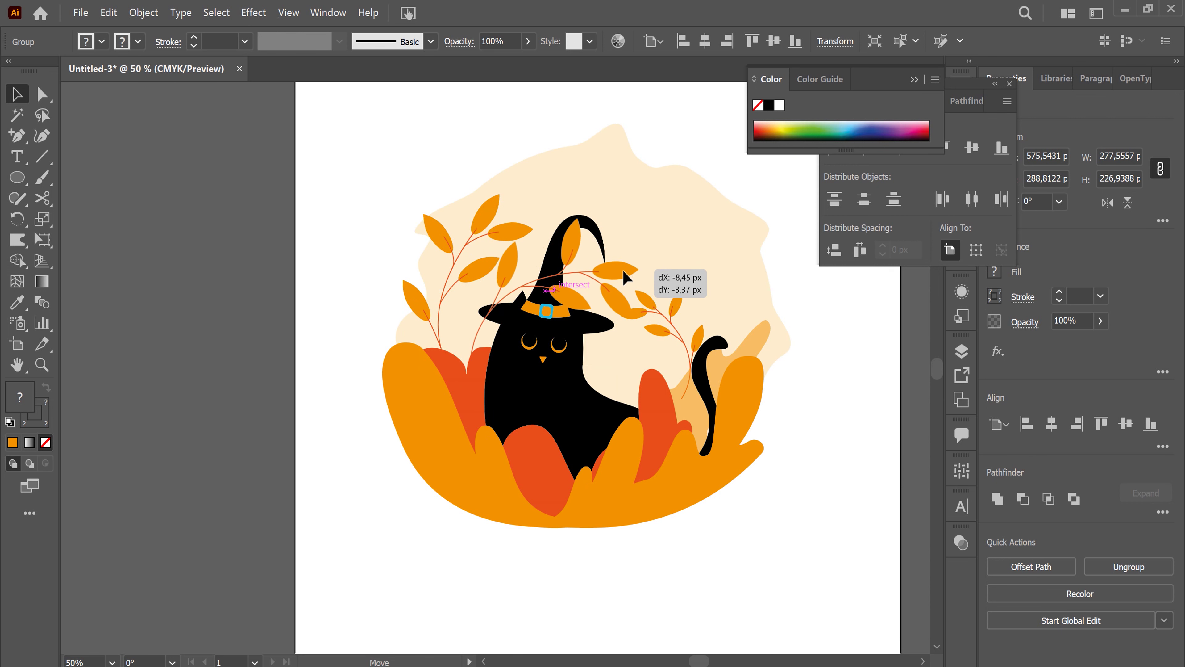
drag(626, 277, 625, 277)
right_click(616, 272)
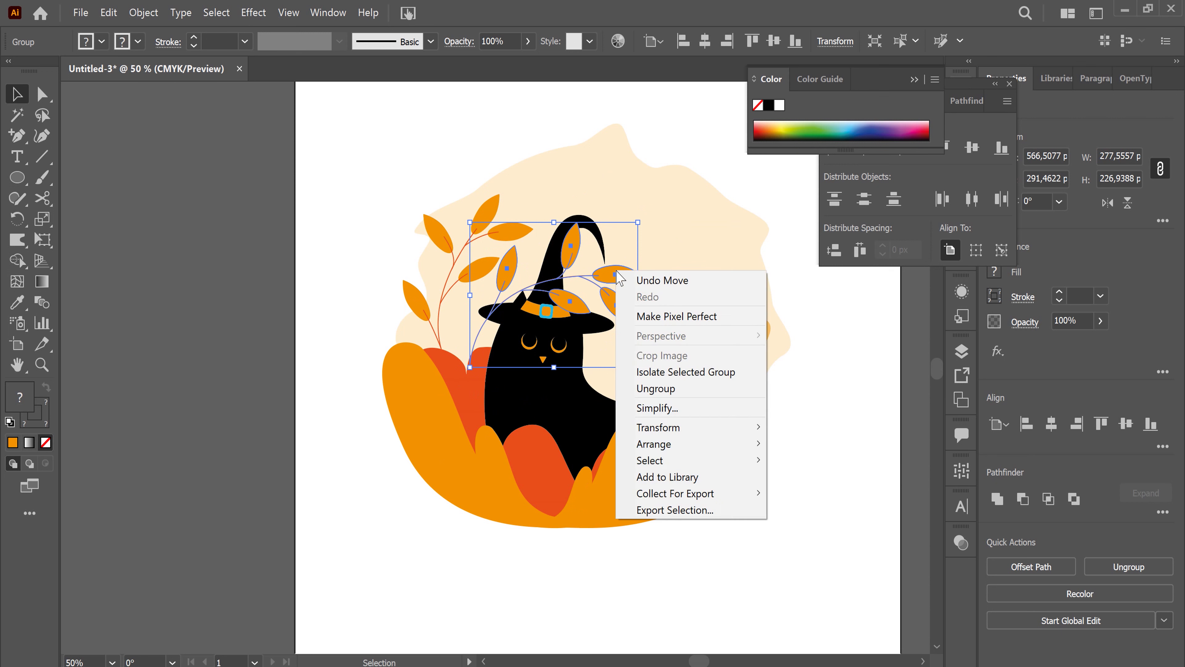
click(833, 491)
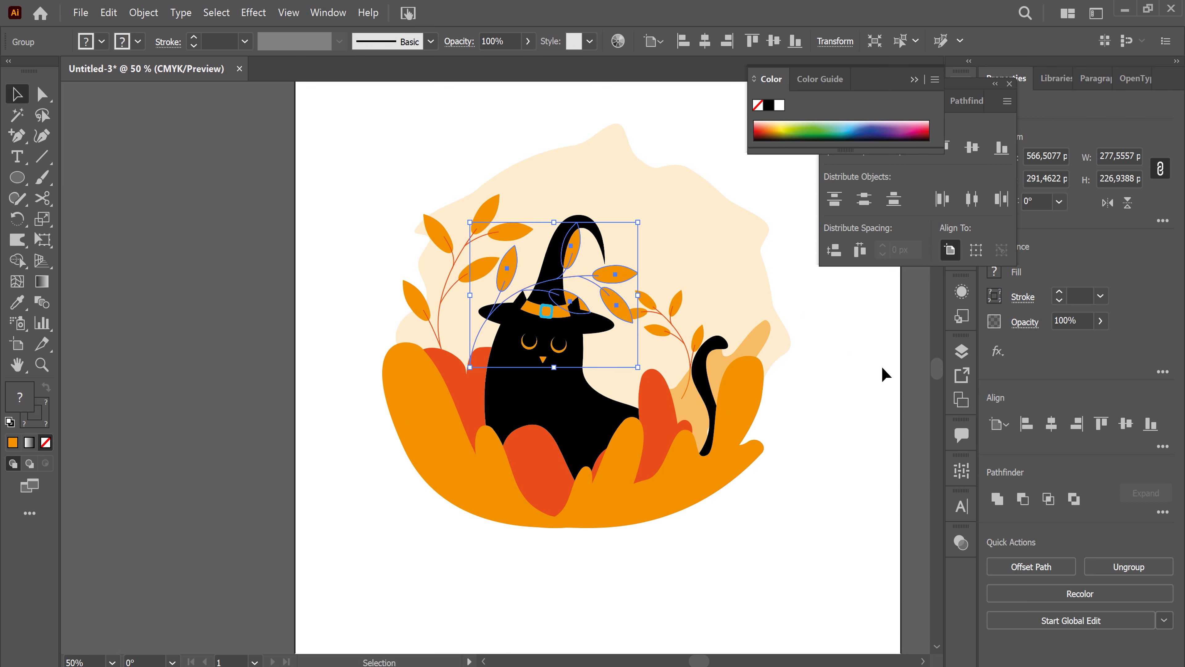
Step: Fade the sprig copy to 17% opacity
click(1101, 321)
drag(1102, 342, 1055, 342)
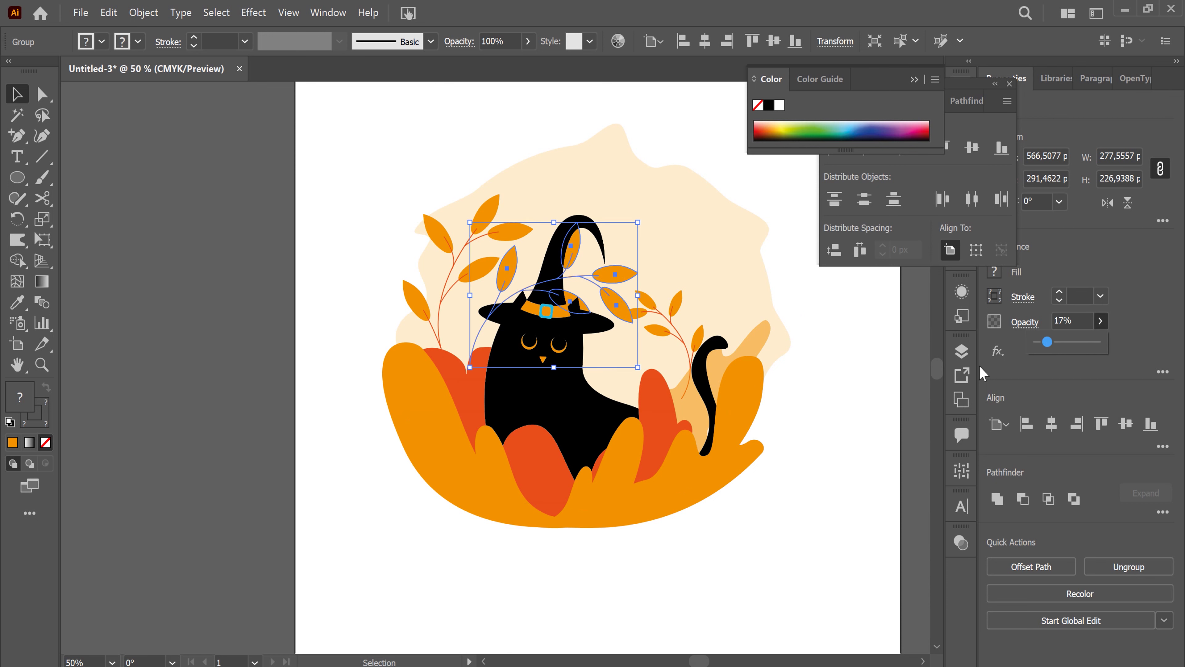
click(847, 407)
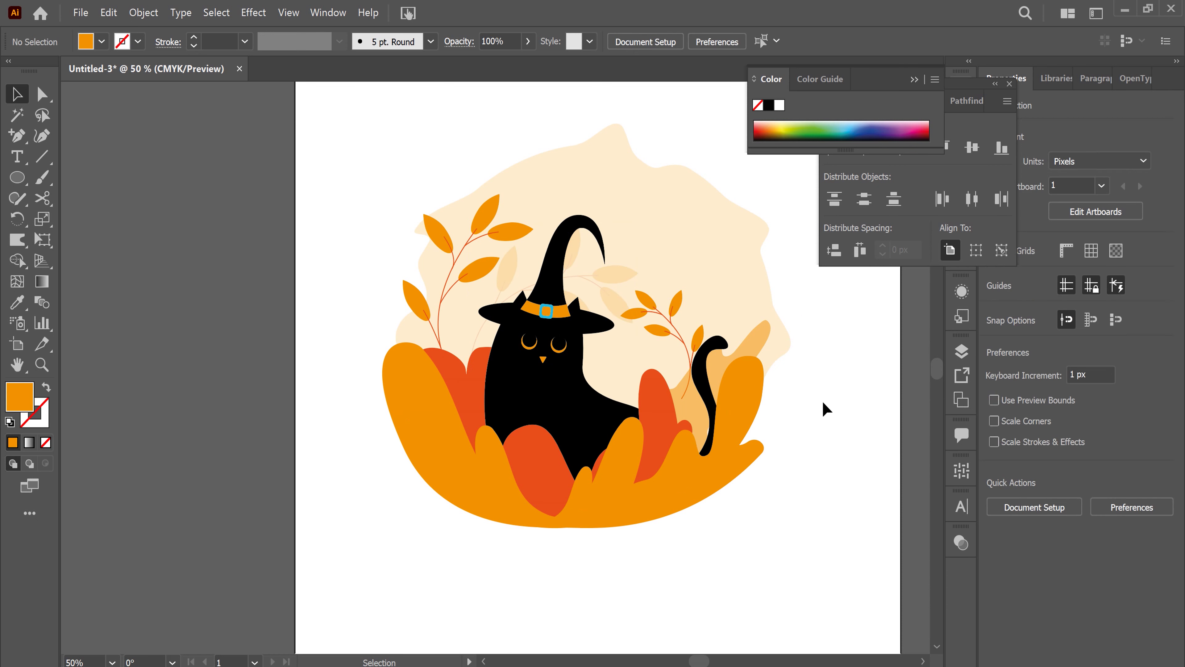
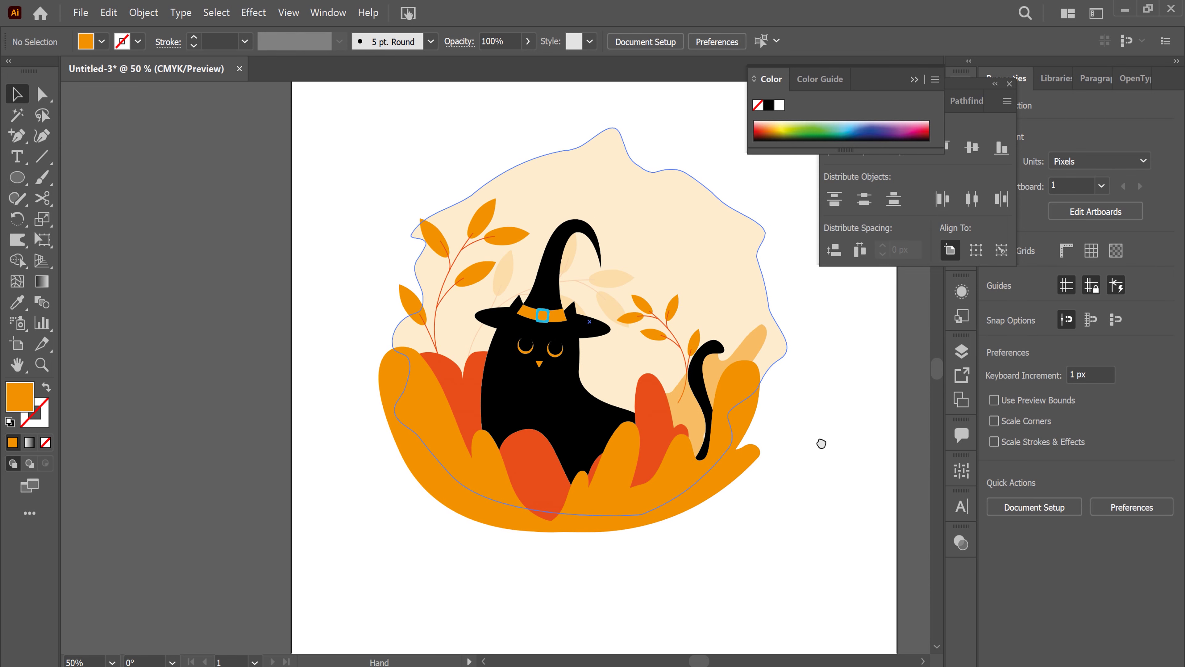
Step: Paint a vein stroke down the lower-left orange leaf with the Paintbrush
scroll(770, 435, right, 3)
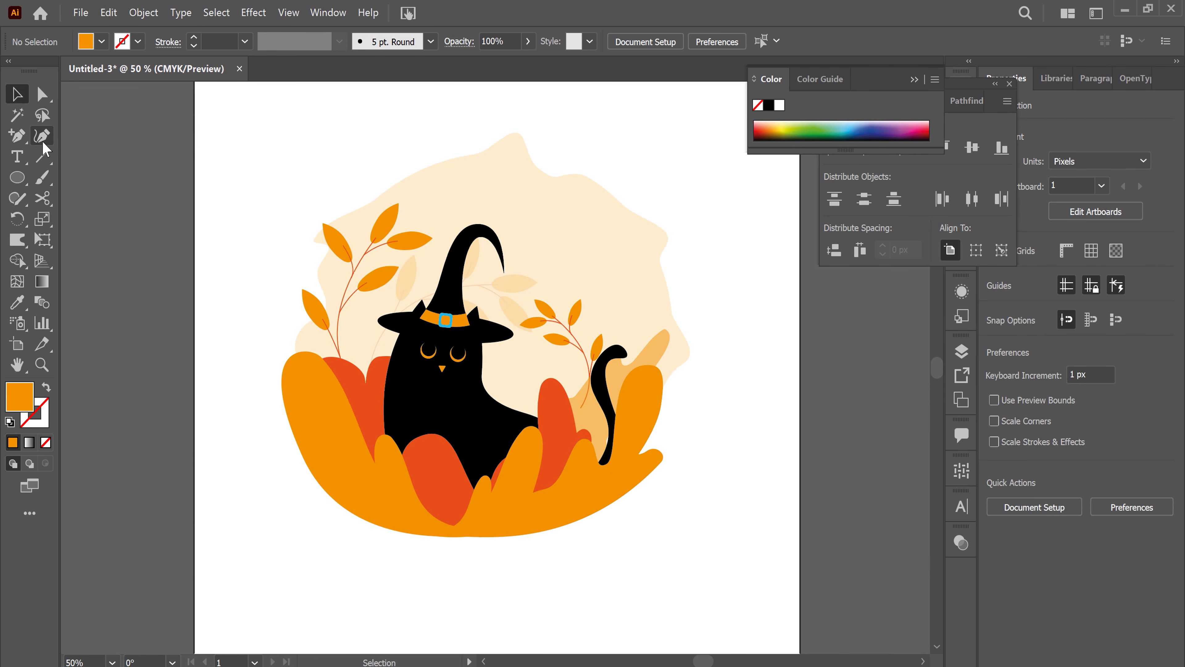
click(42, 178)
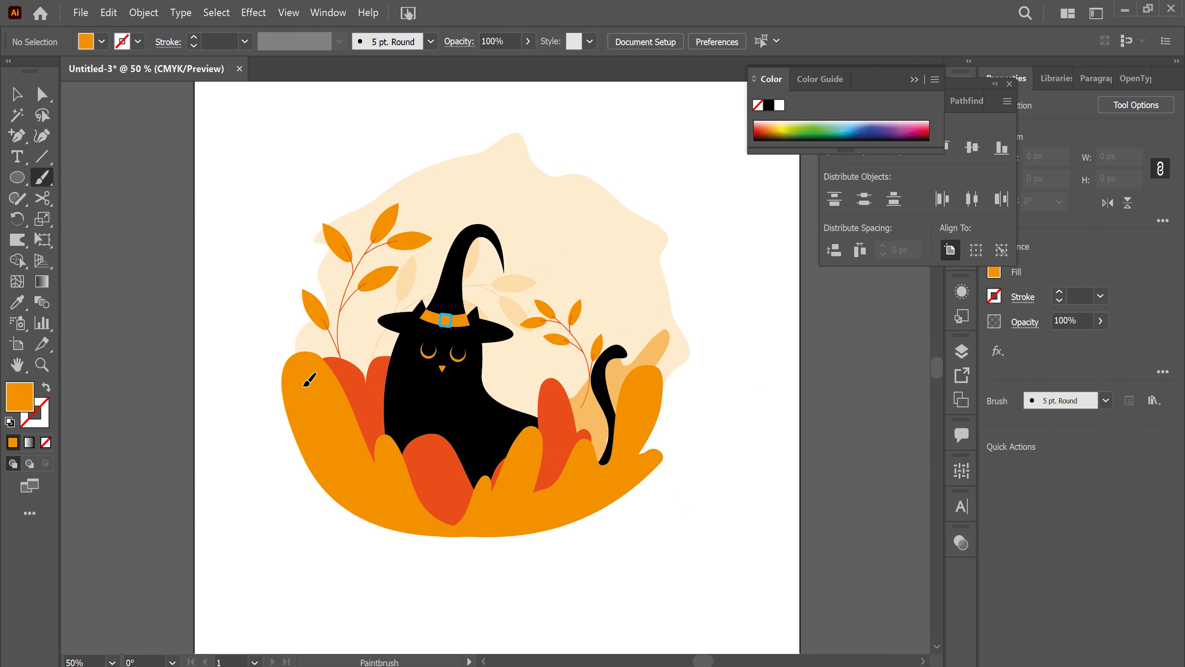
key(shift+x)
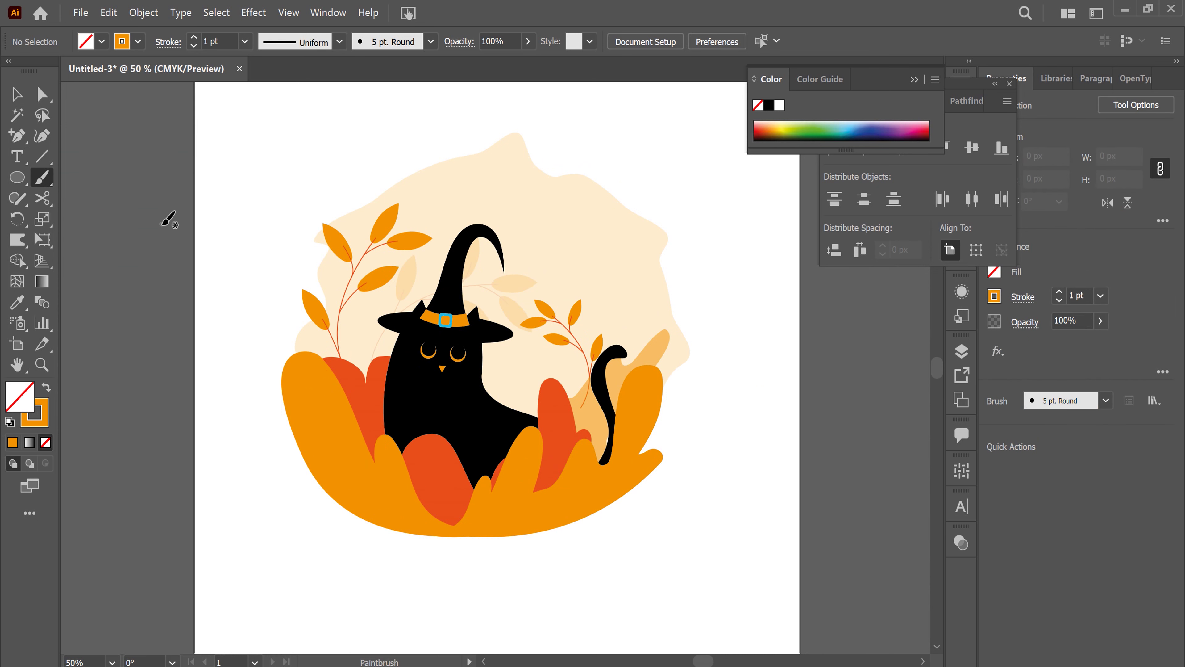
click(17, 94)
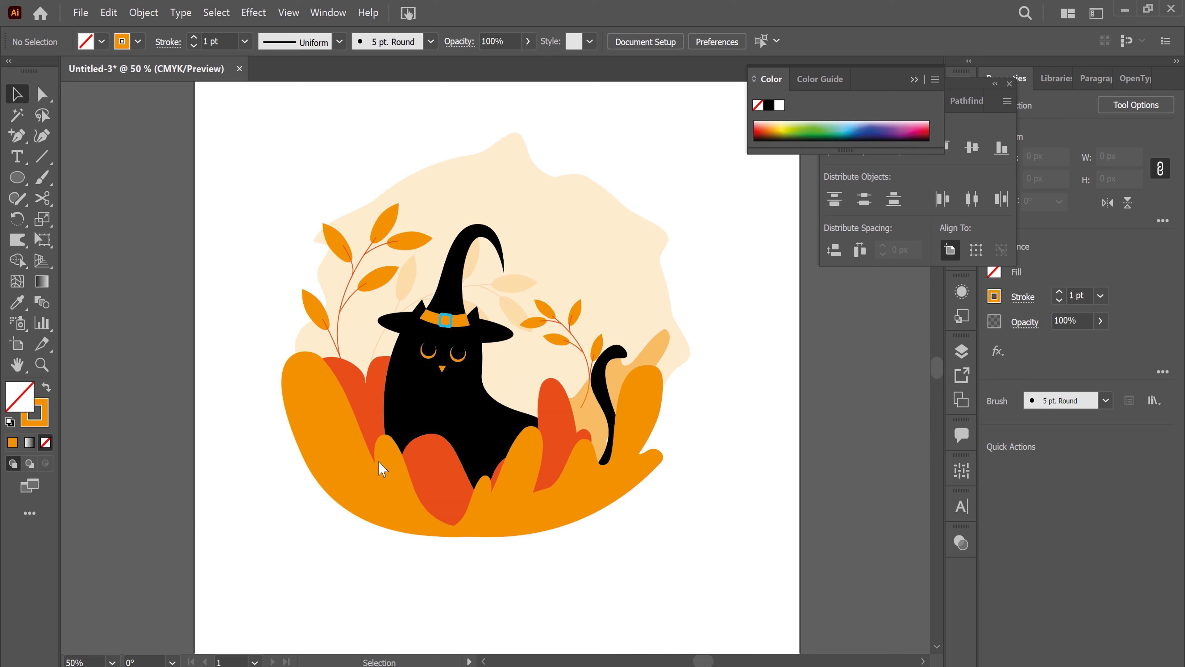
click(345, 478)
Step: Make the vein red-orange with the Basic brush and a tapered width profile
click(138, 42)
click(149, 71)
click(340, 41)
click(431, 42)
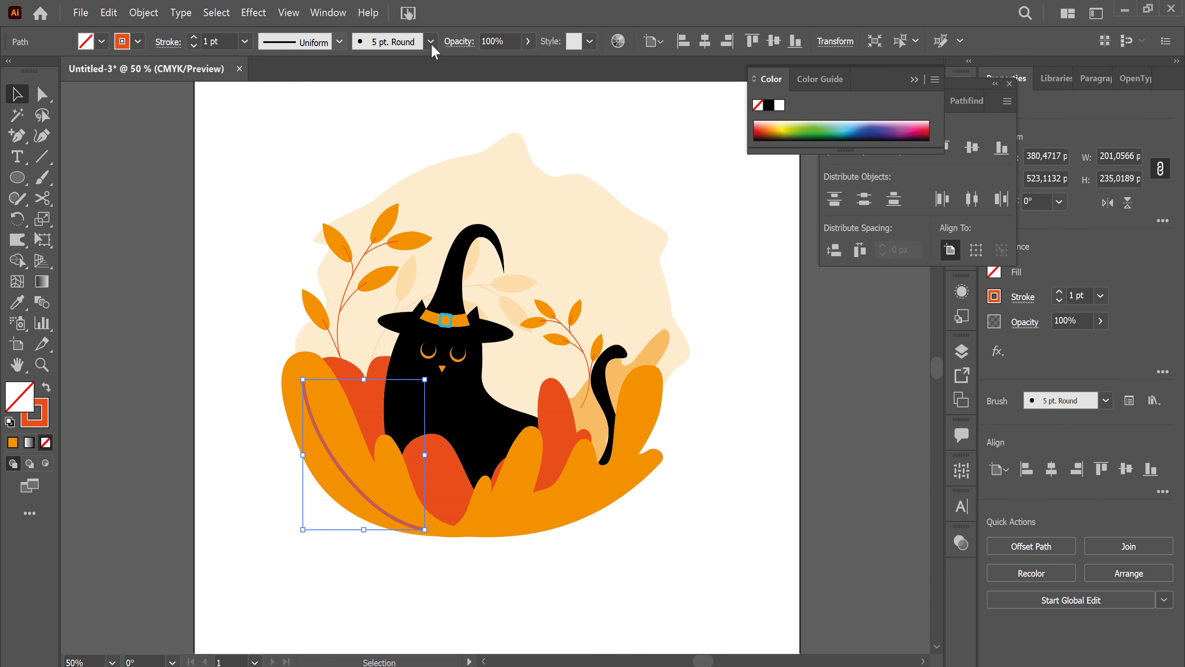
click(402, 136)
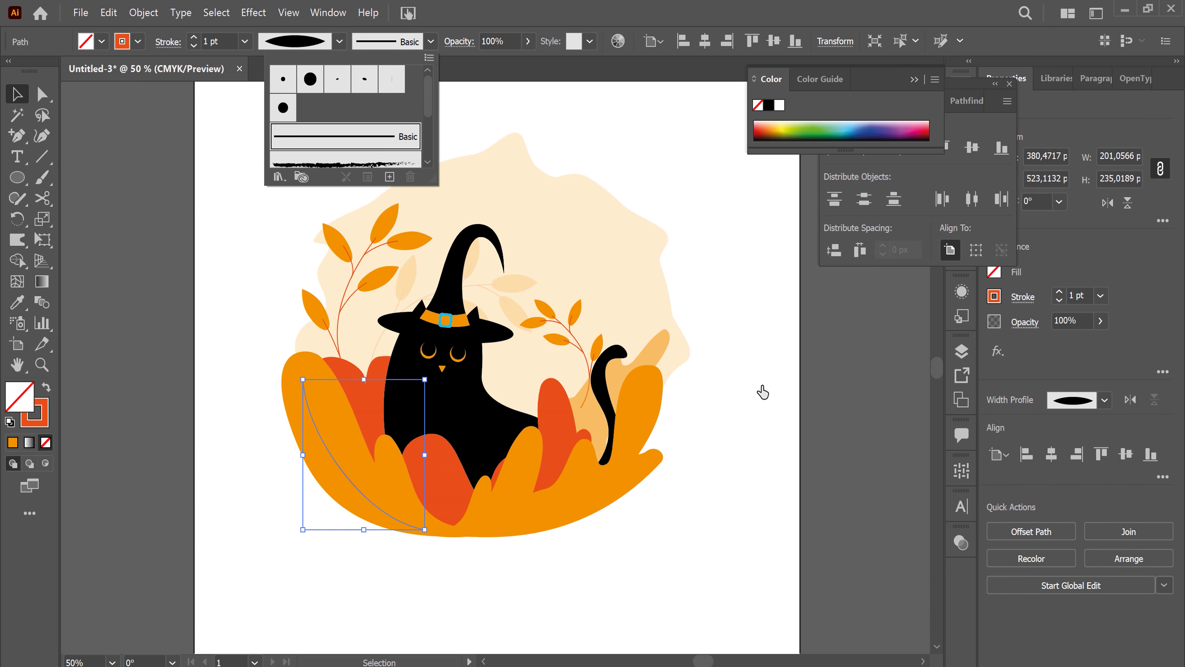
click(764, 359)
click(658, 602)
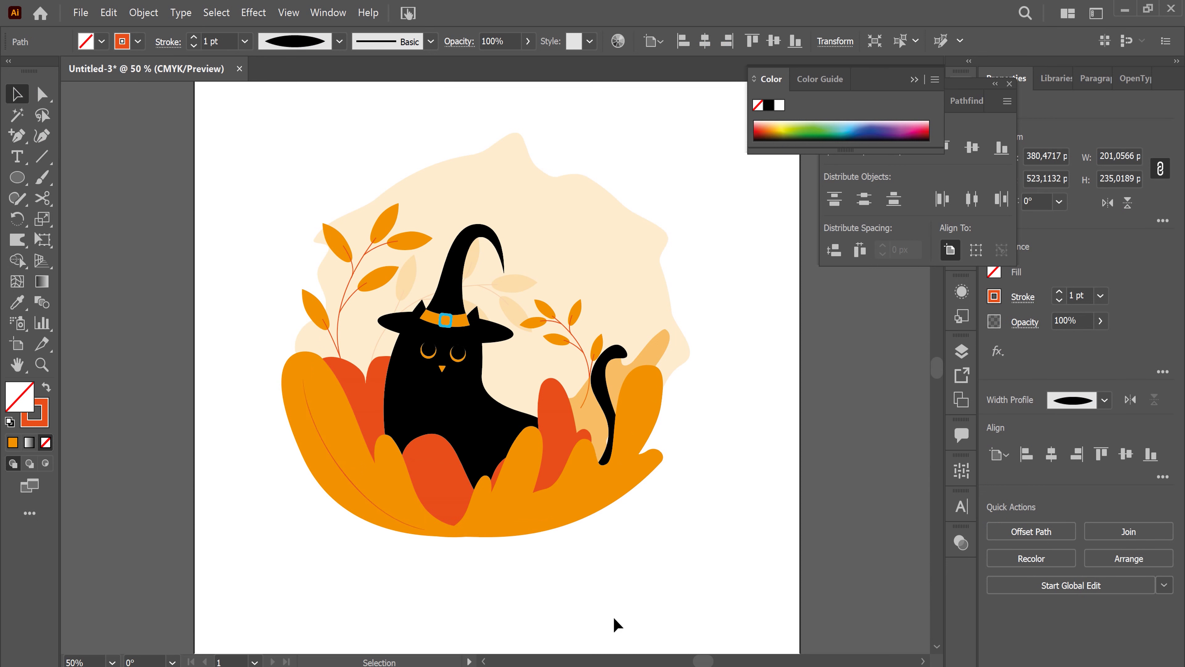
key(b)
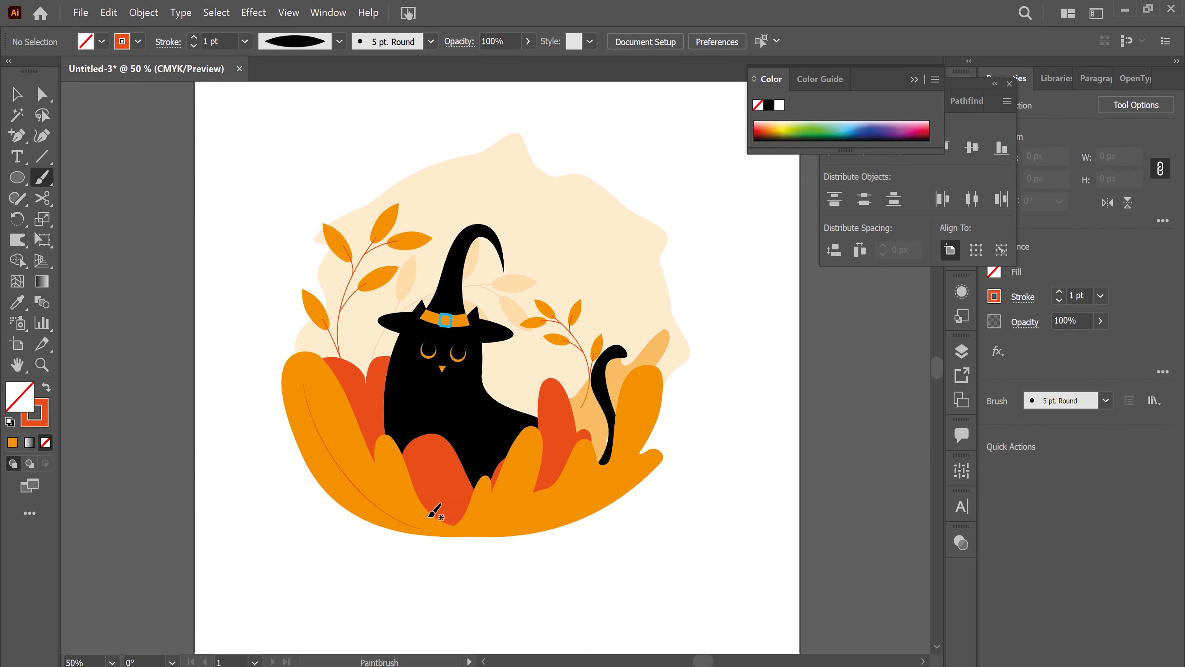
Step: Paint a vein on the bottom-centre leaf and give it the Basic brush
drag(394, 447, 416, 520)
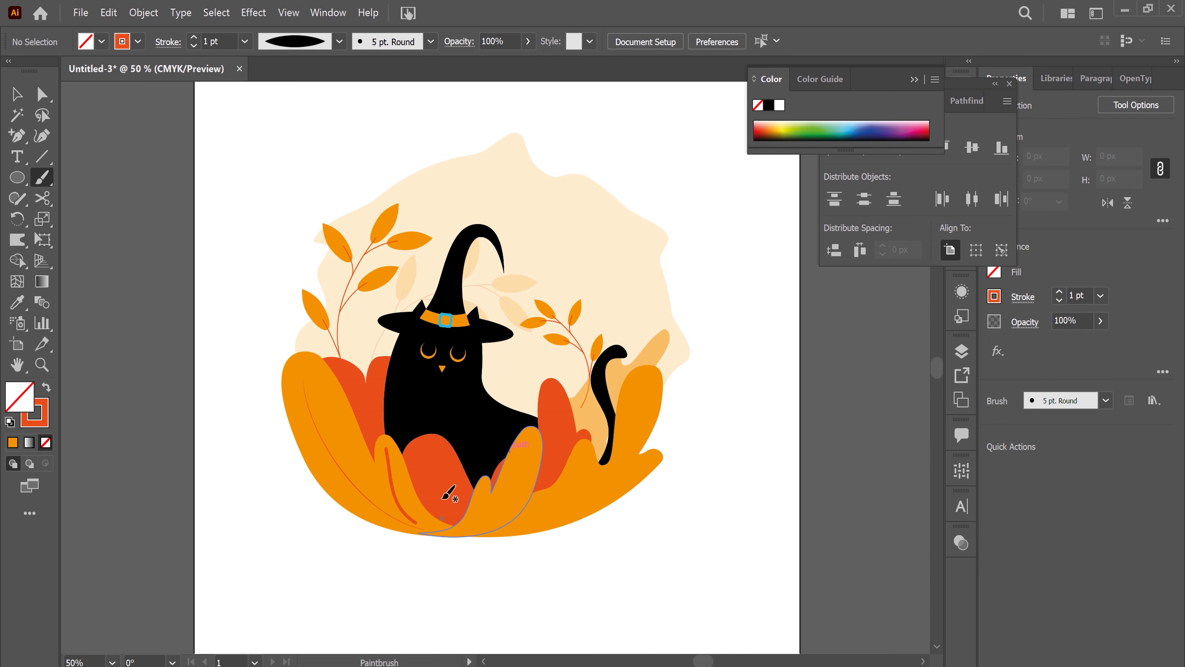
click(16, 94)
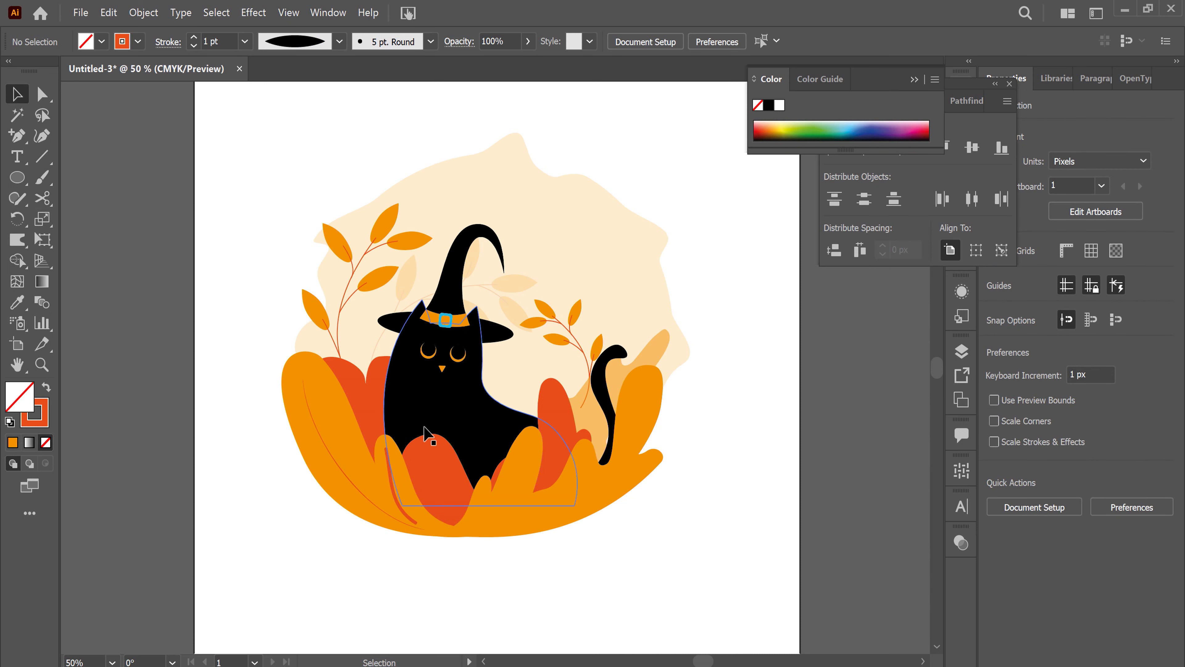
click(391, 485)
click(430, 41)
click(406, 136)
click(675, 549)
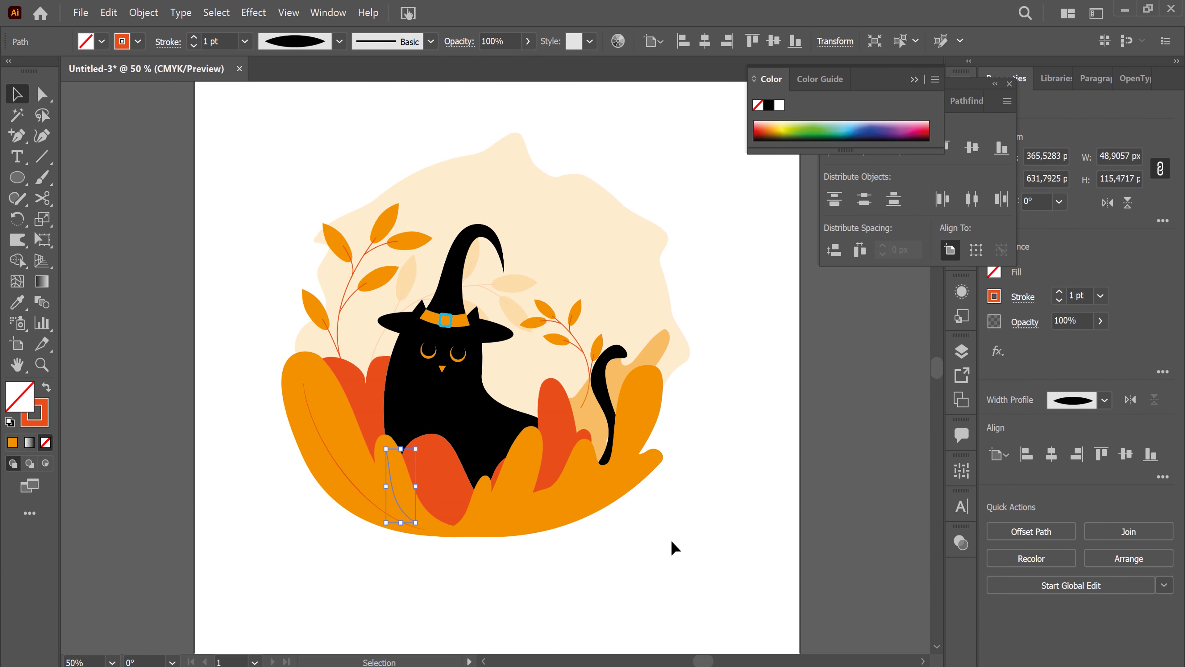
click(483, 582)
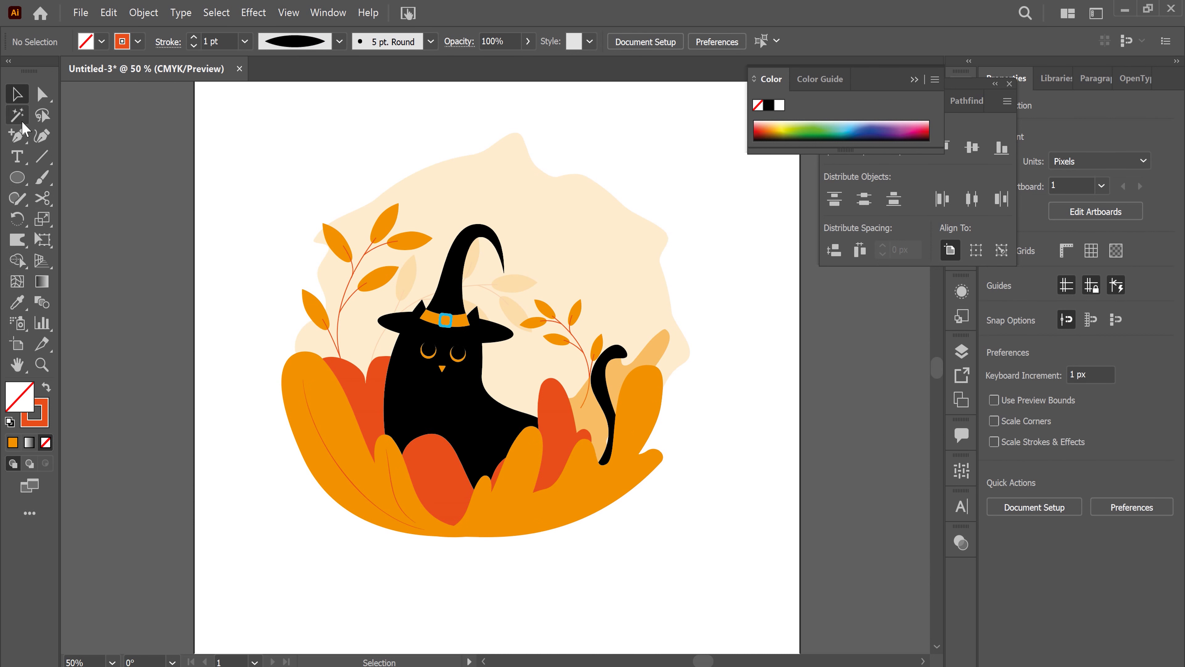
Step: Paint a vein on the next bottom leaf and give it a tapered width profile
click(41, 178)
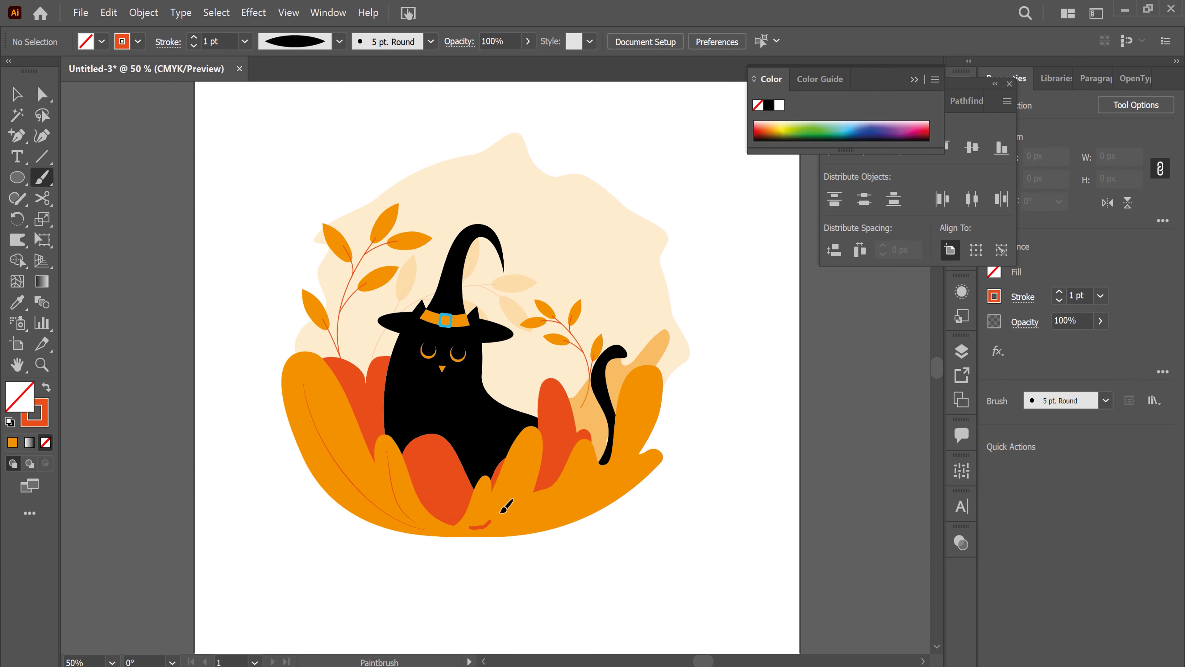
drag(532, 453, 530, 449)
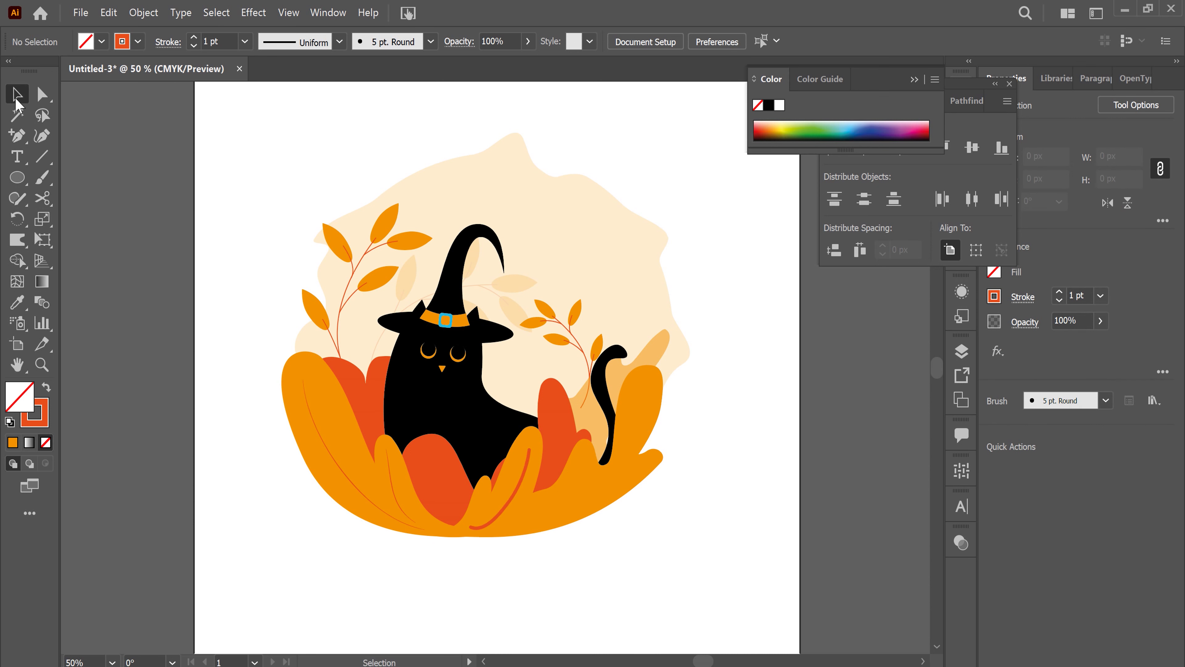
key(v)
click(514, 499)
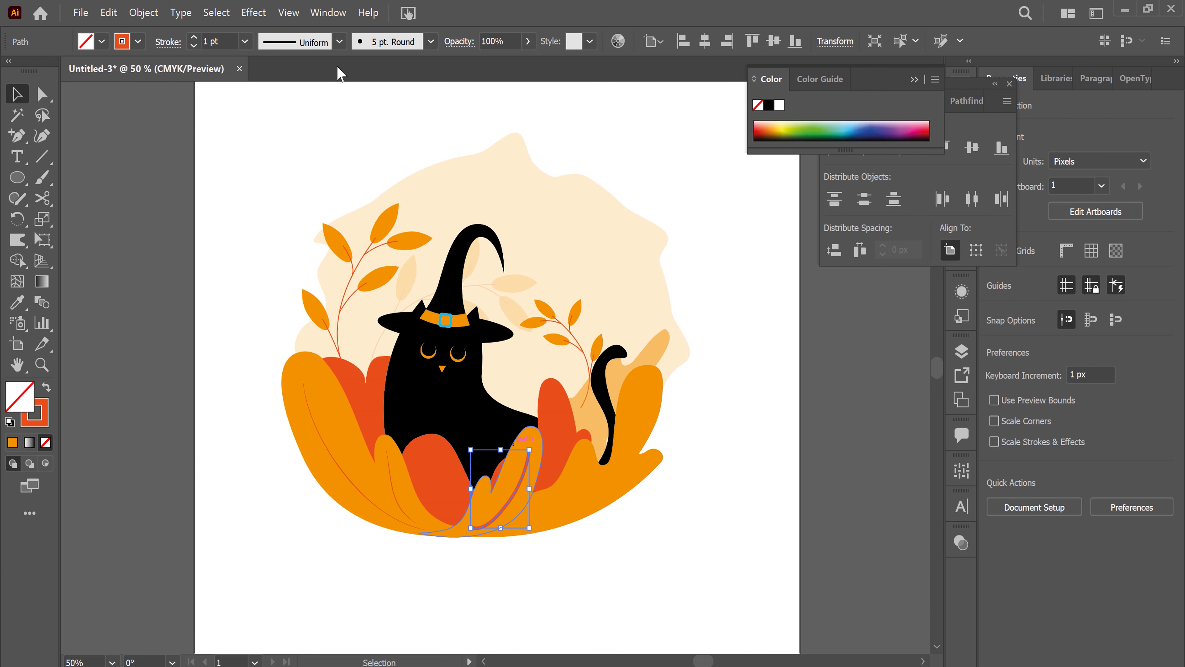
click(430, 41)
click(340, 42)
click(300, 99)
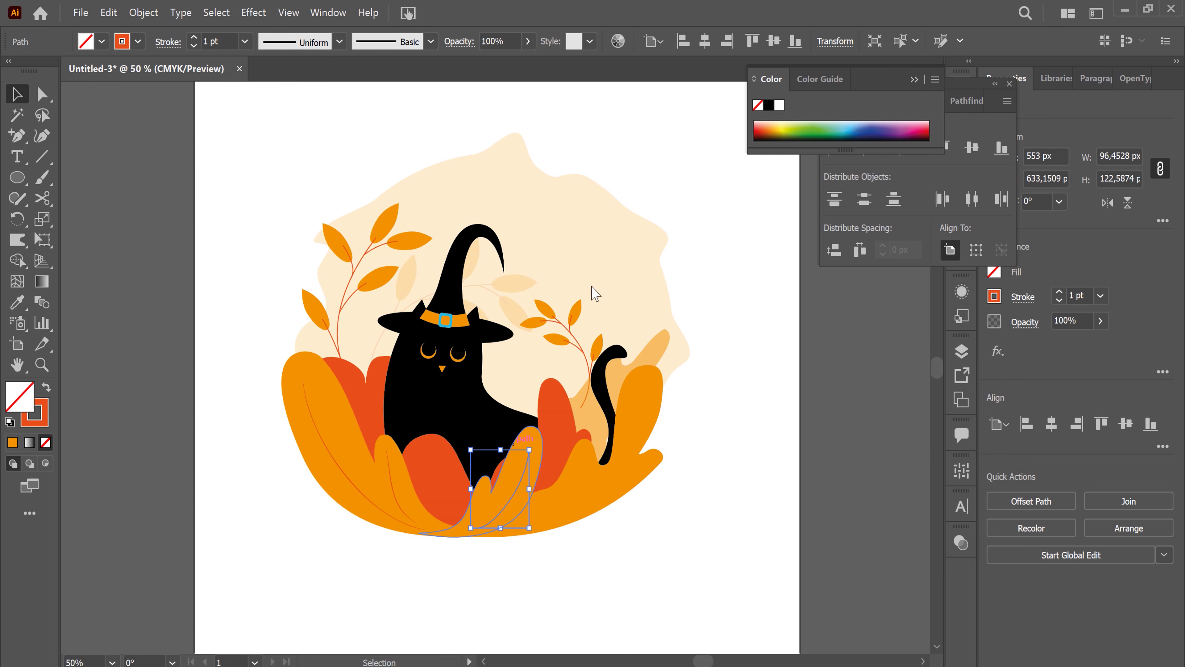
click(714, 558)
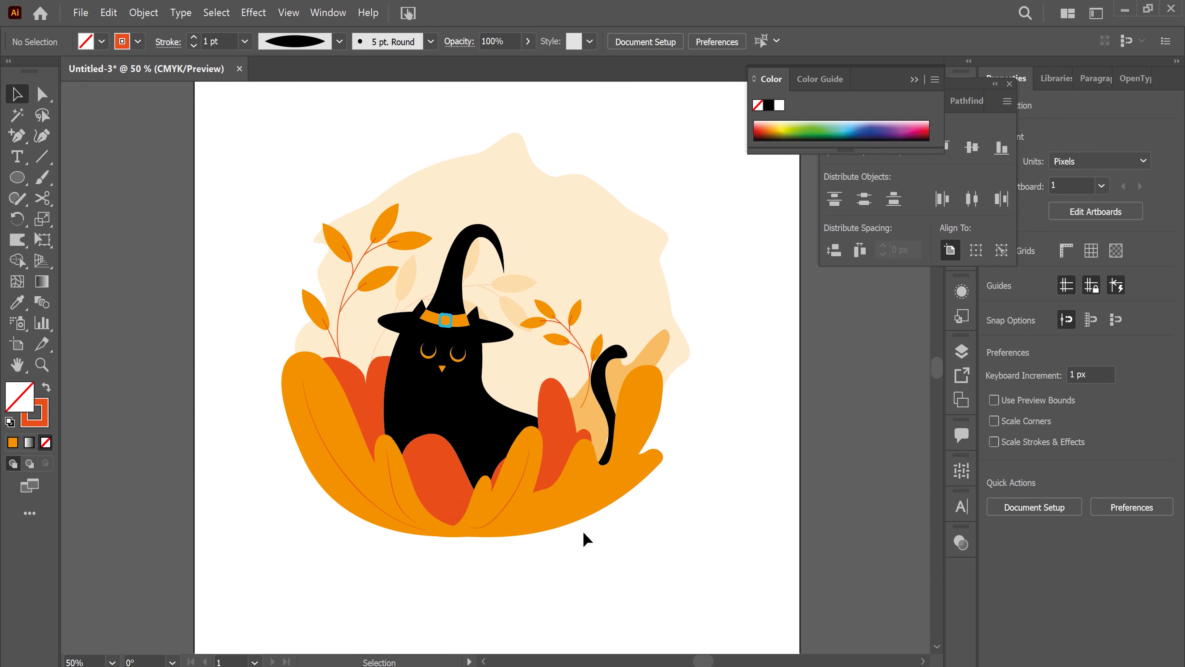
click(42, 178)
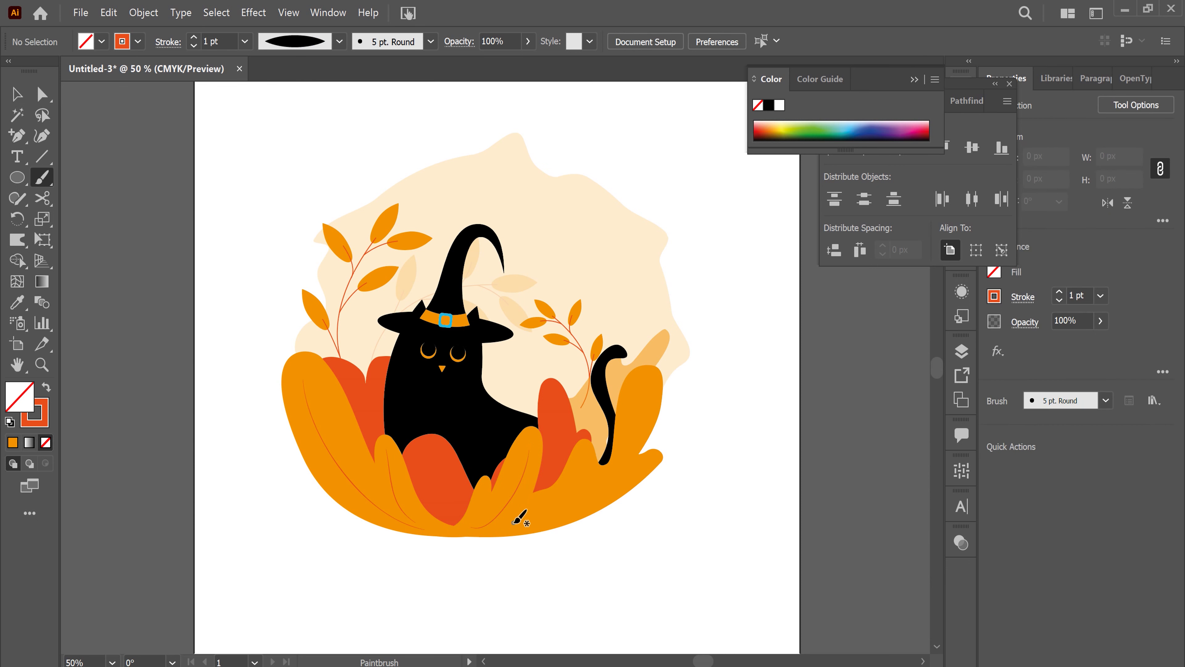
Step: Paint a vein along the right-hand leaf and simplify it to a two-point curve following the leaf
drag(527, 516, 658, 385)
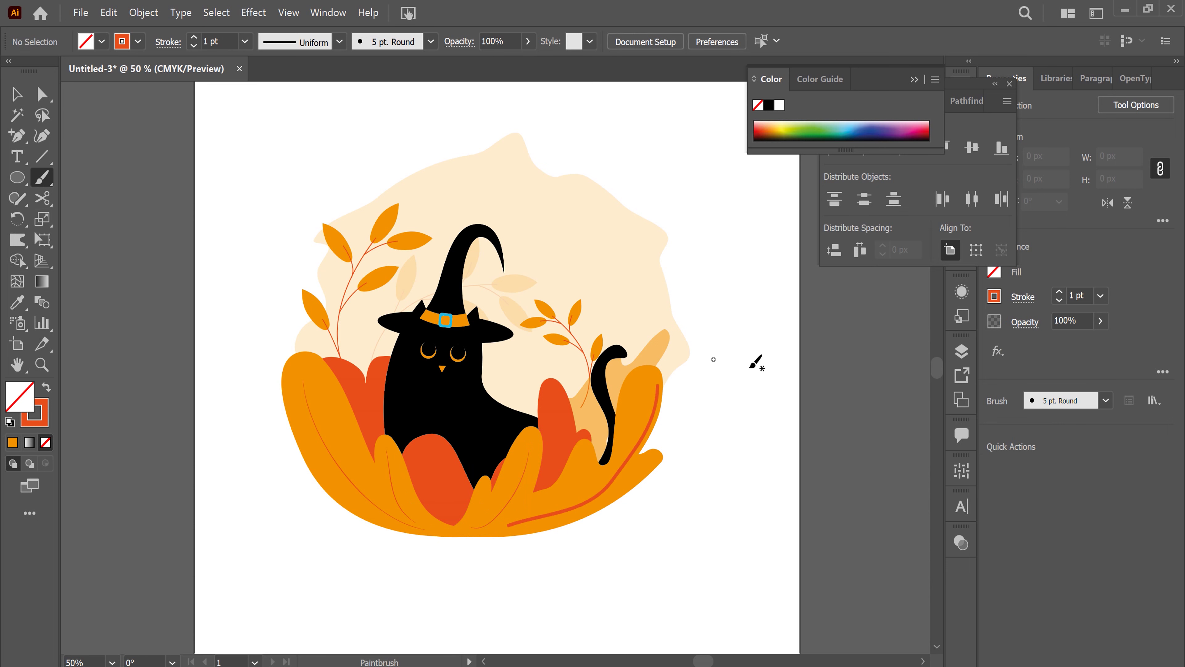
key(a)
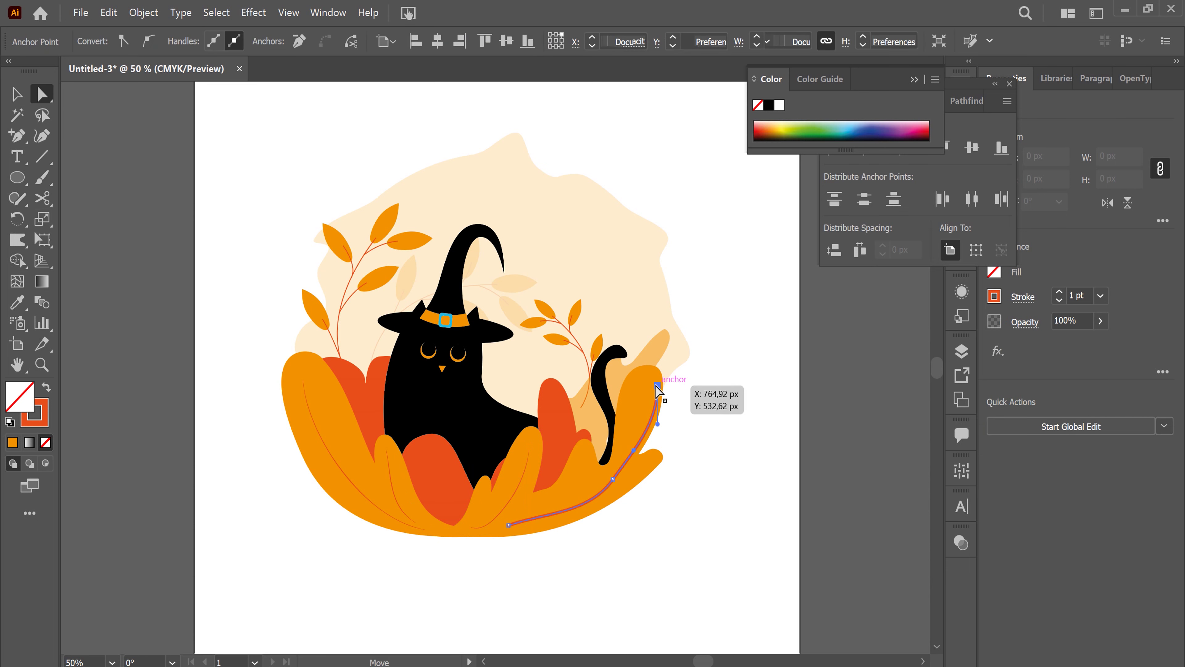
drag(657, 385, 644, 381)
click(613, 479)
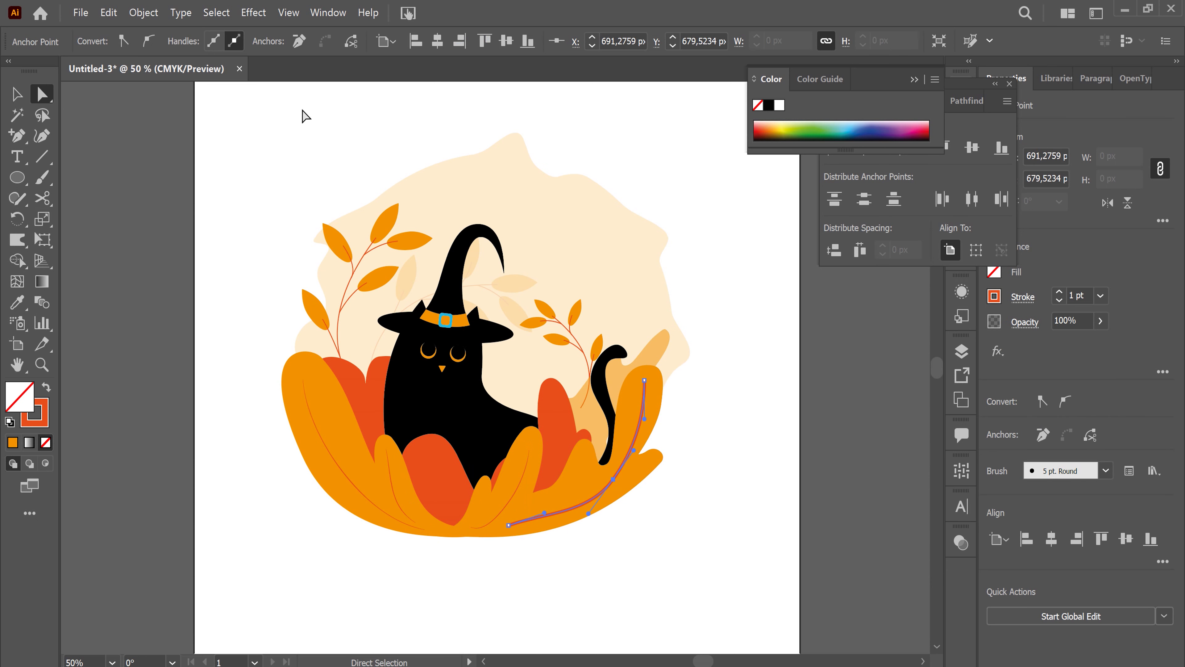
click(299, 41)
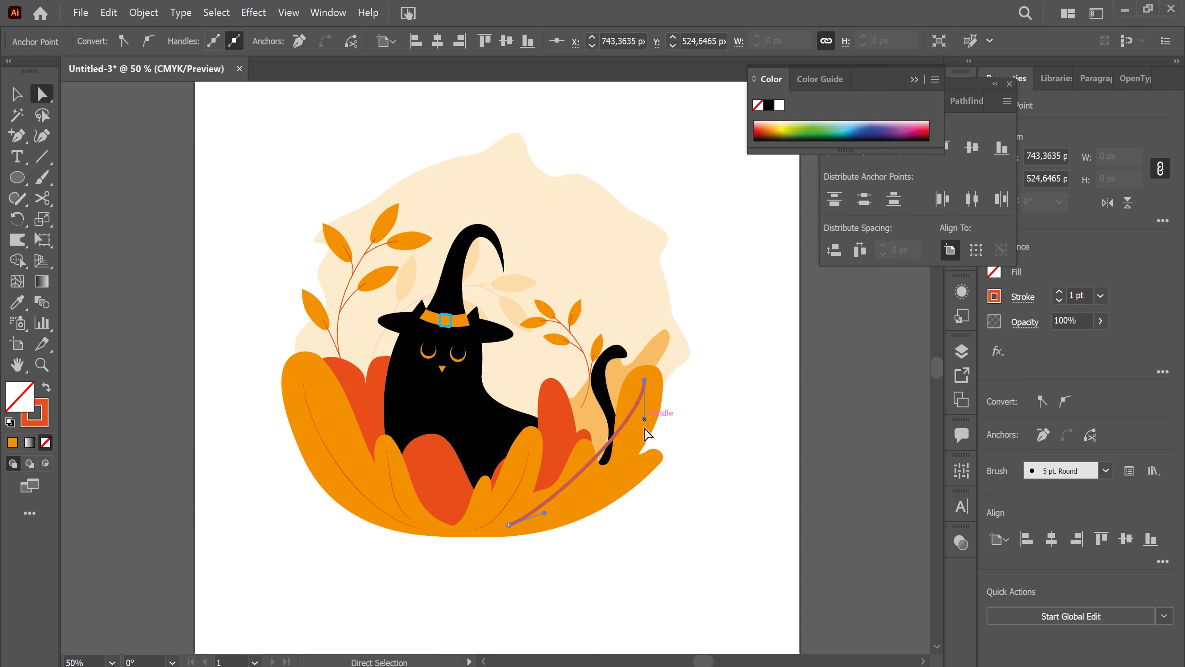
drag(545, 513, 591, 527)
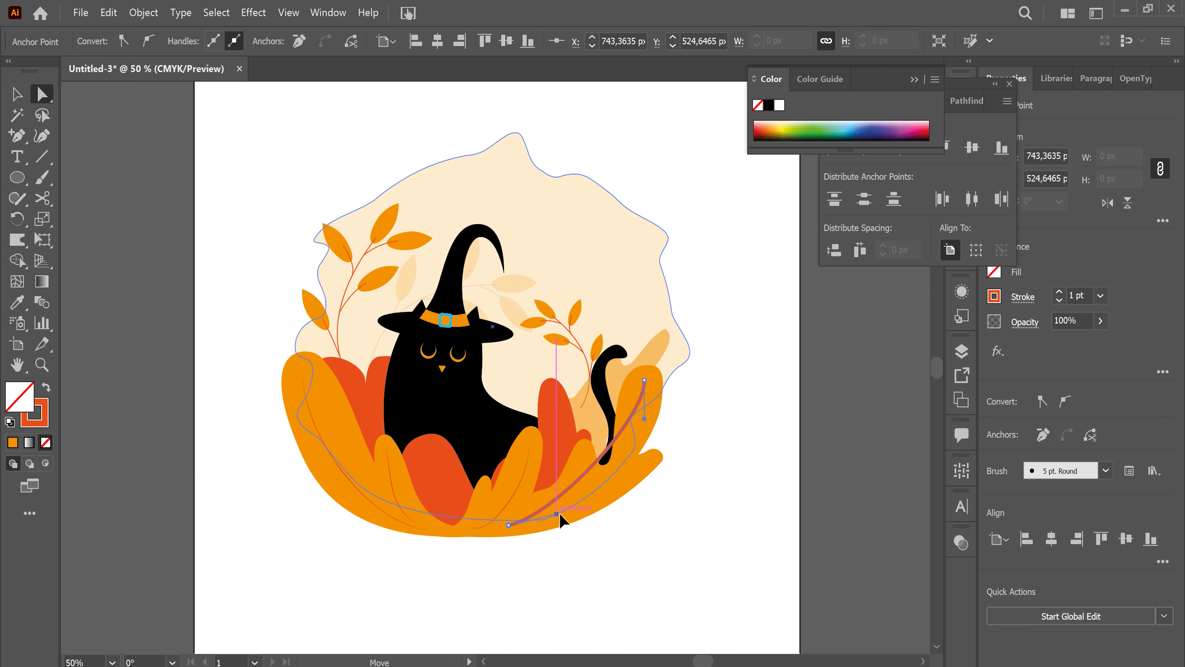
drag(591, 533, 640, 501)
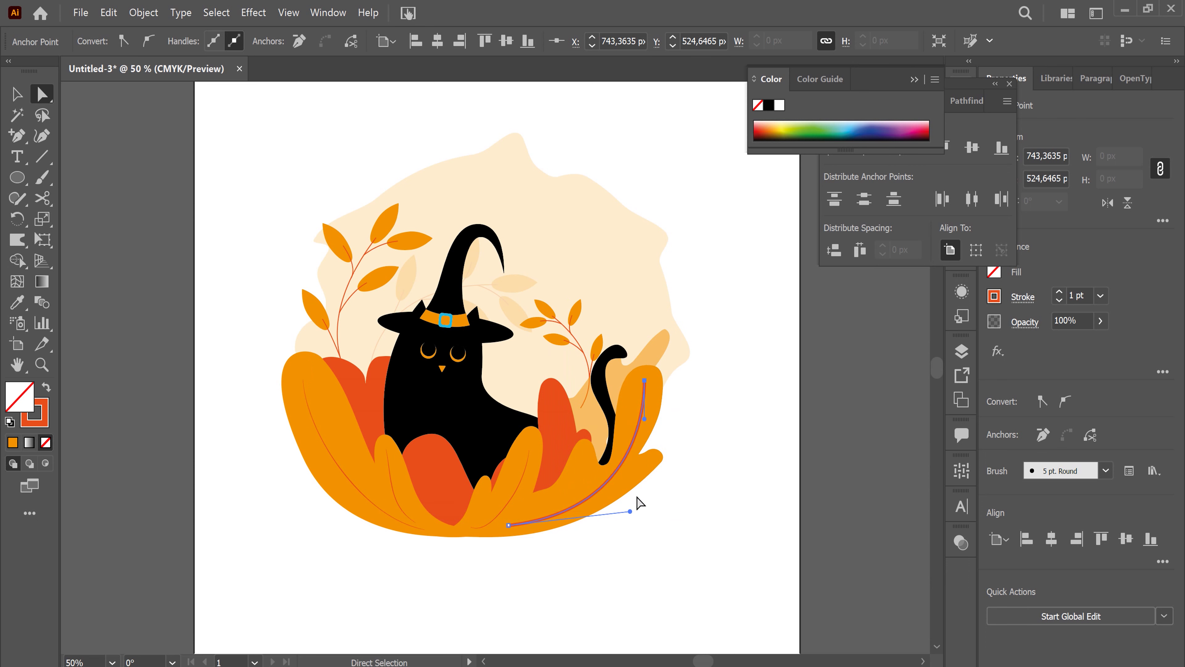
click(647, 385)
Step: Give the curved right-leaf vein a tapered width profile
click(17, 93)
click(686, 334)
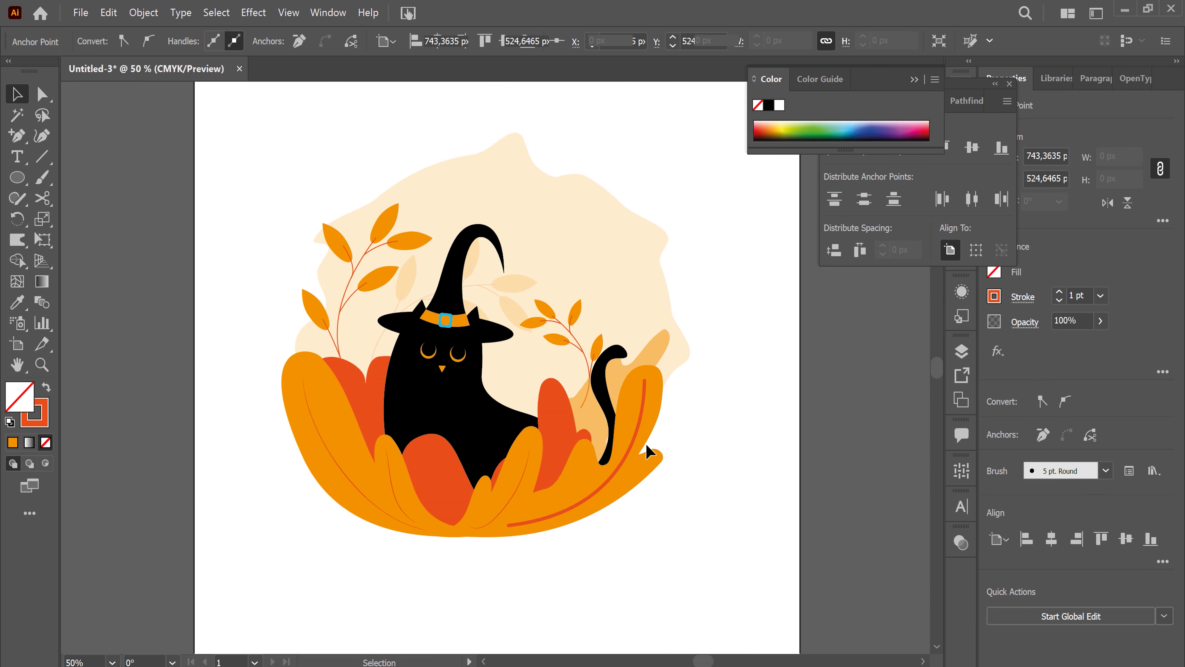
click(635, 444)
click(430, 41)
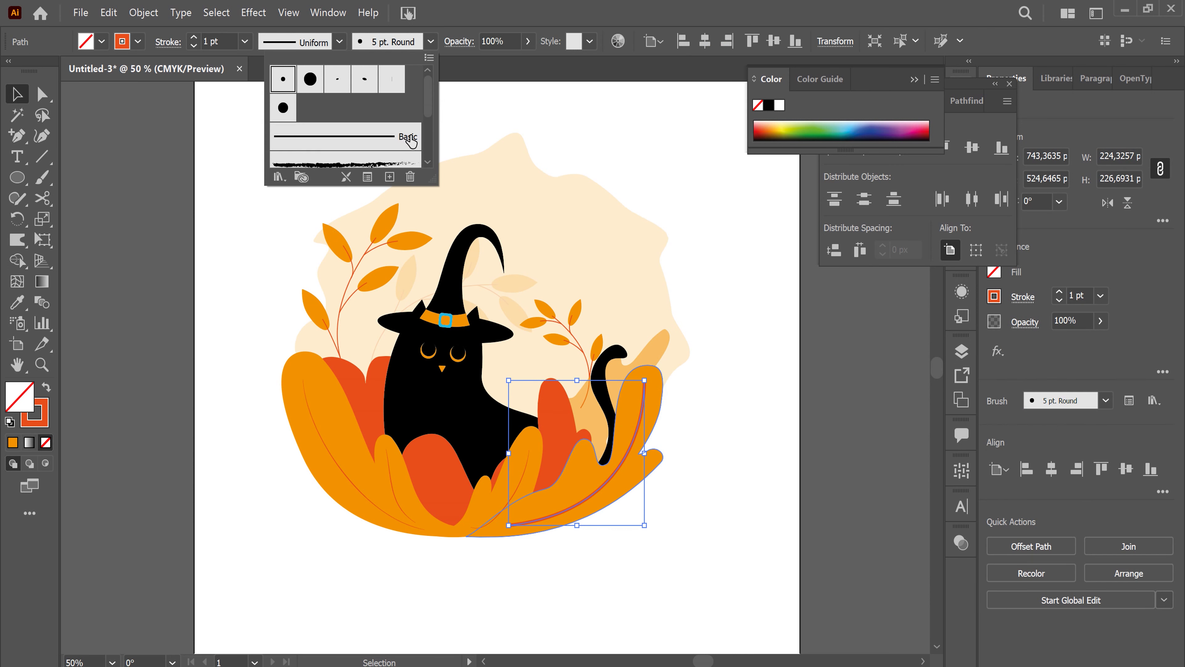
click(340, 41)
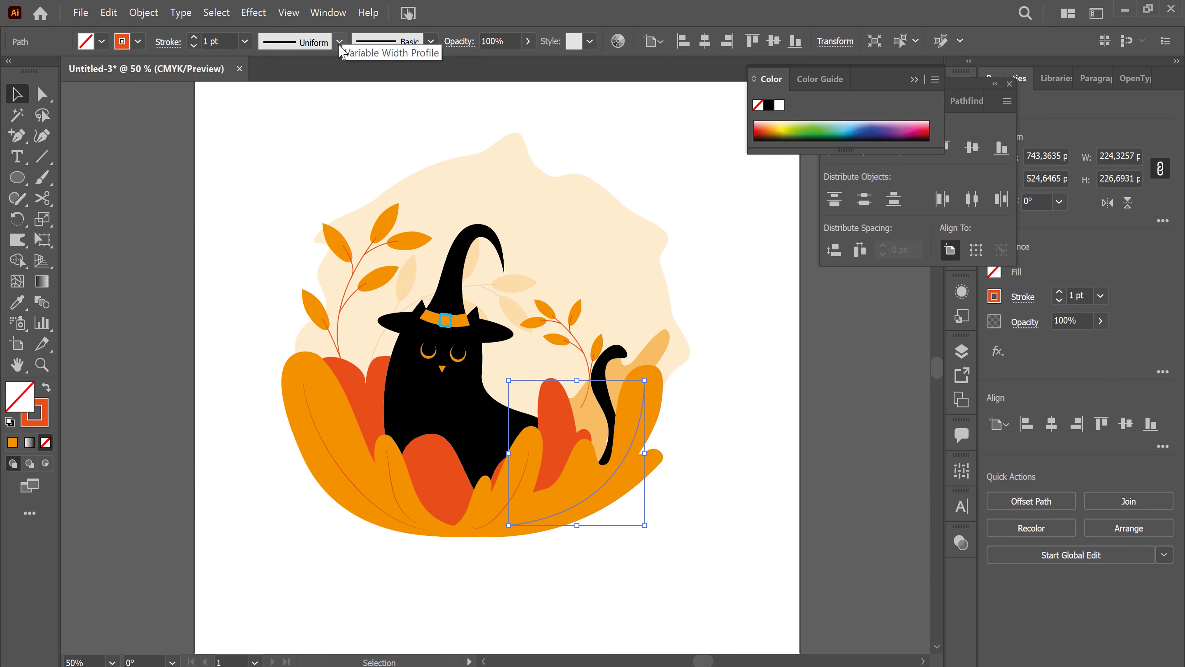
click(339, 41)
click(314, 98)
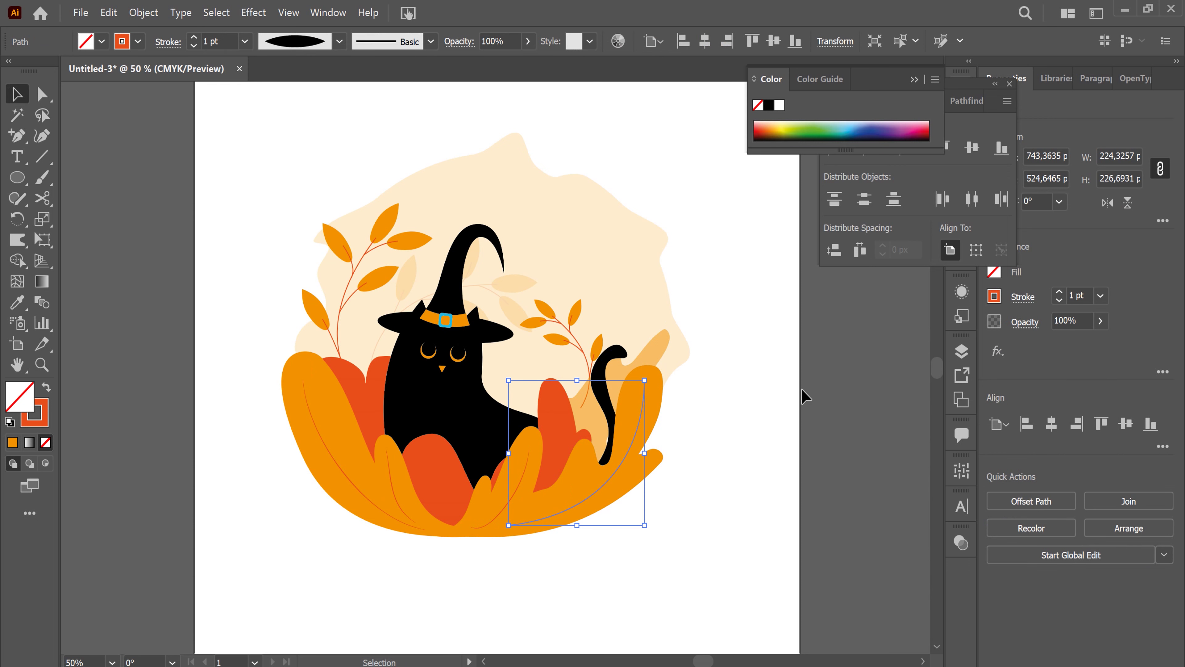
click(759, 453)
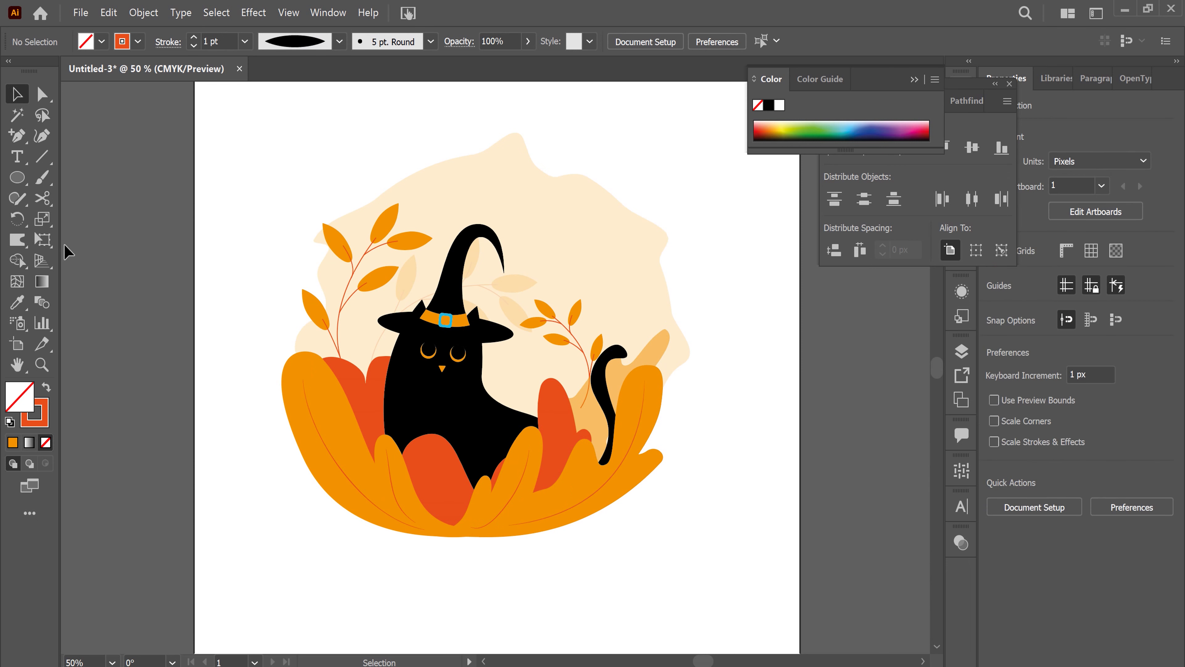
Step: Paint another thin vein on the orange leaf and give it a tapered width
click(41, 178)
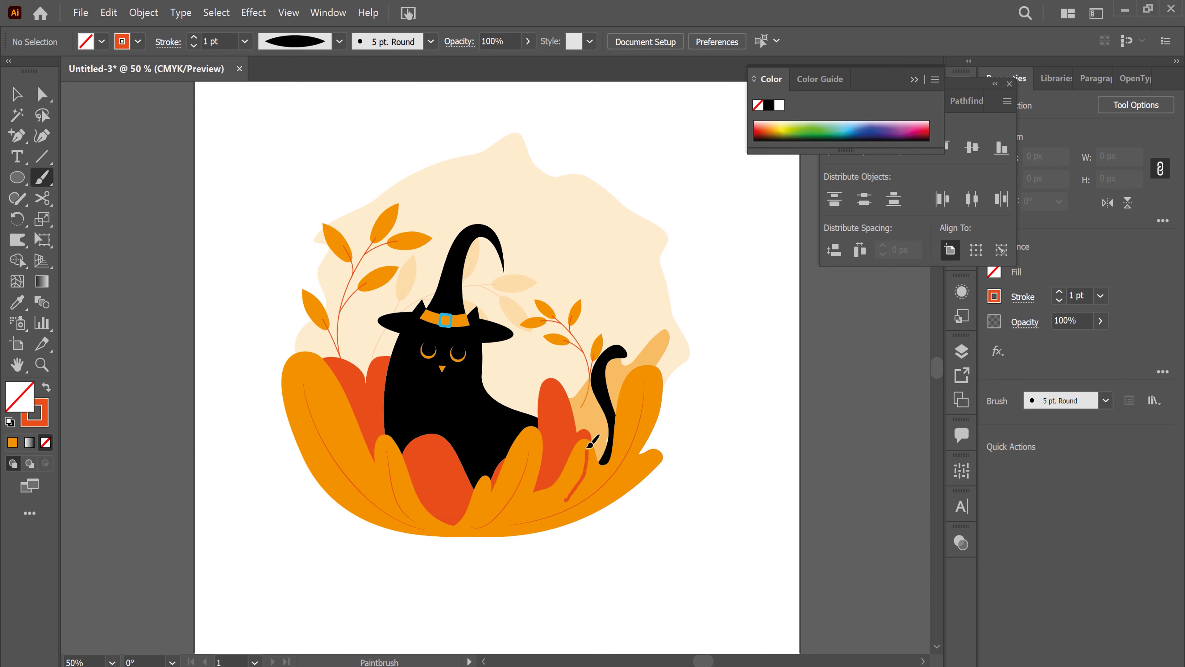
drag(593, 441, 591, 444)
click(18, 94)
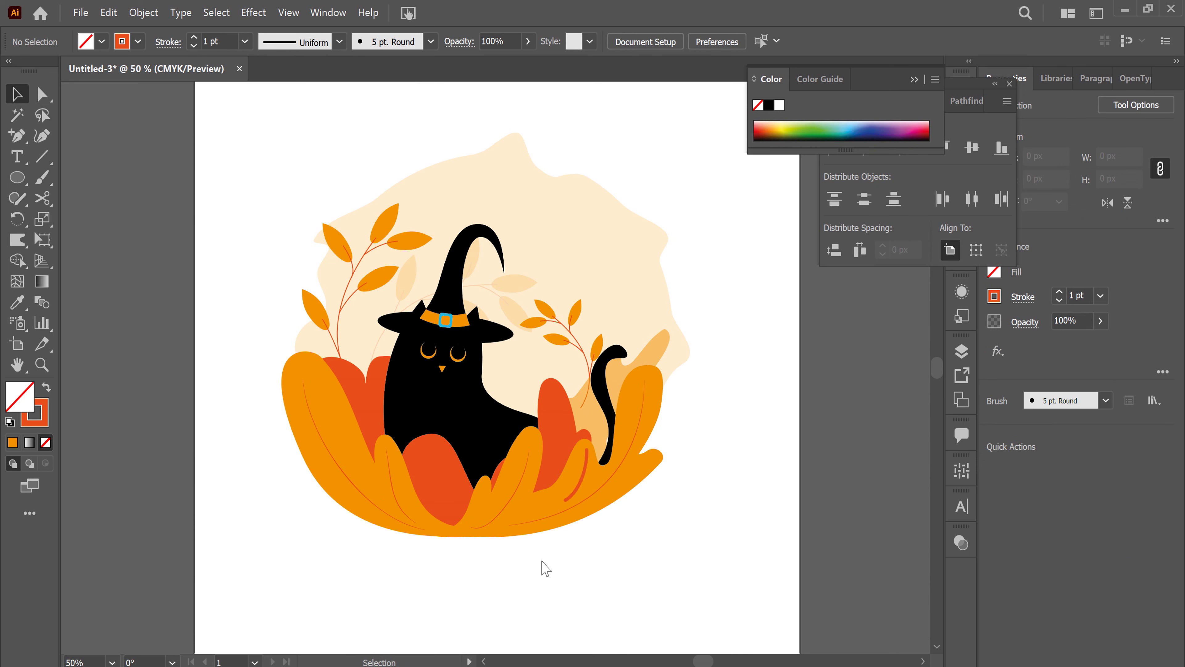
click(585, 476)
click(430, 41)
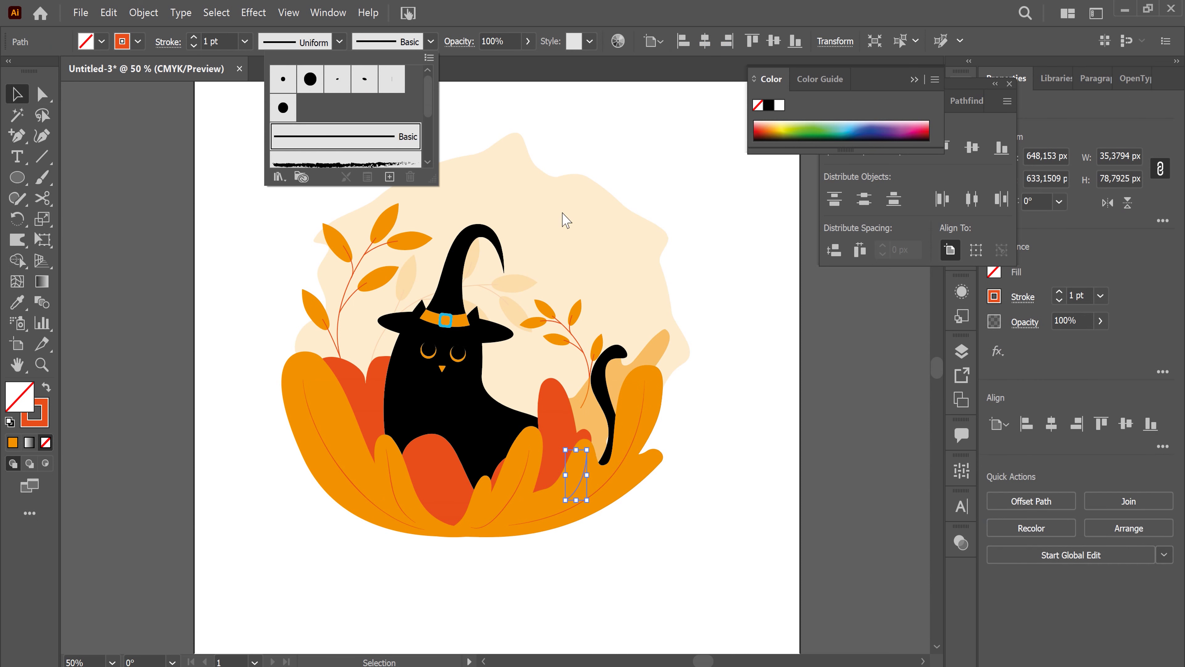
click(339, 43)
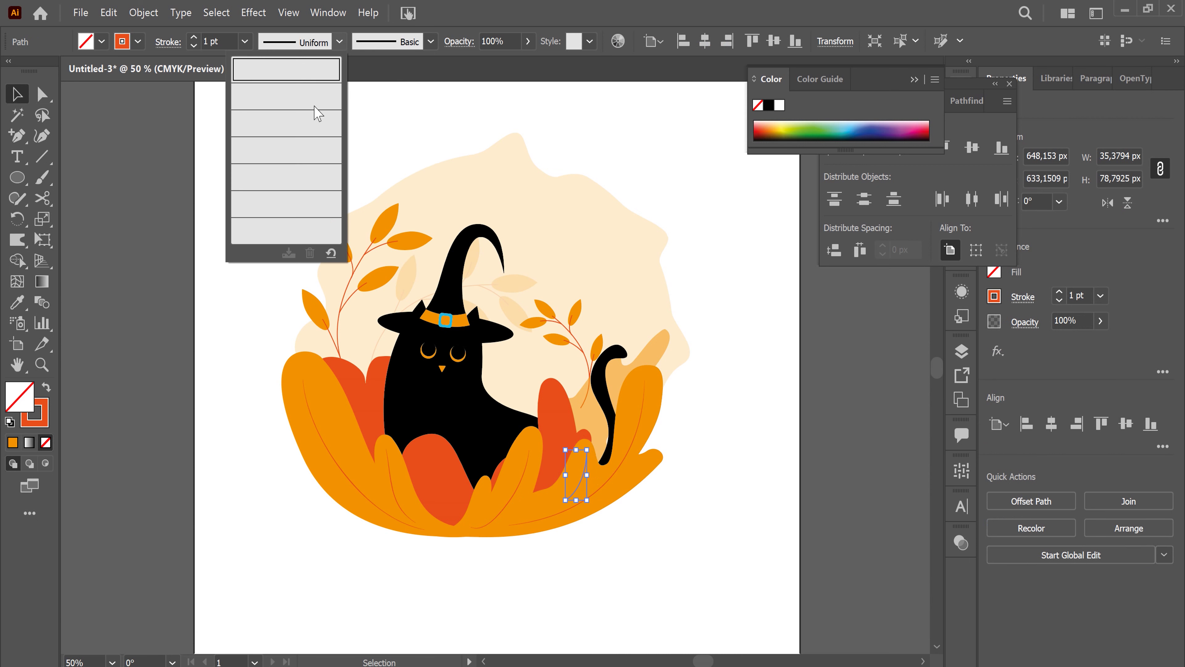
click(312, 105)
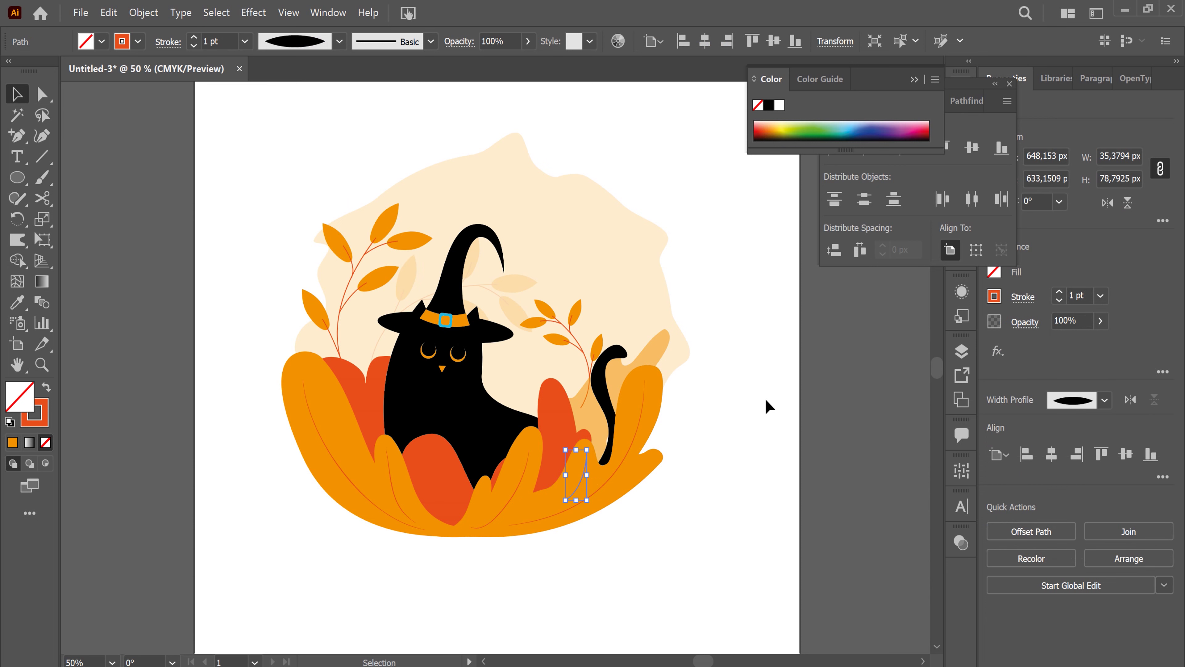
click(776, 529)
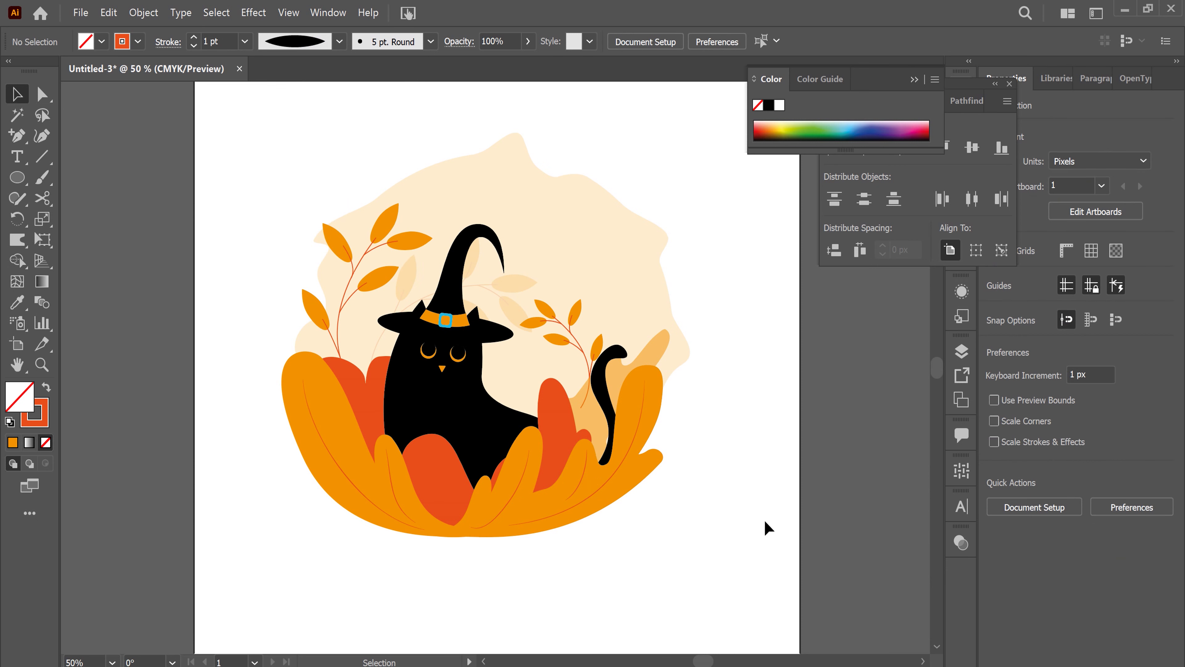
Step: Move the red leaf's top anchor lower and right and soften its upper curve
click(446, 474)
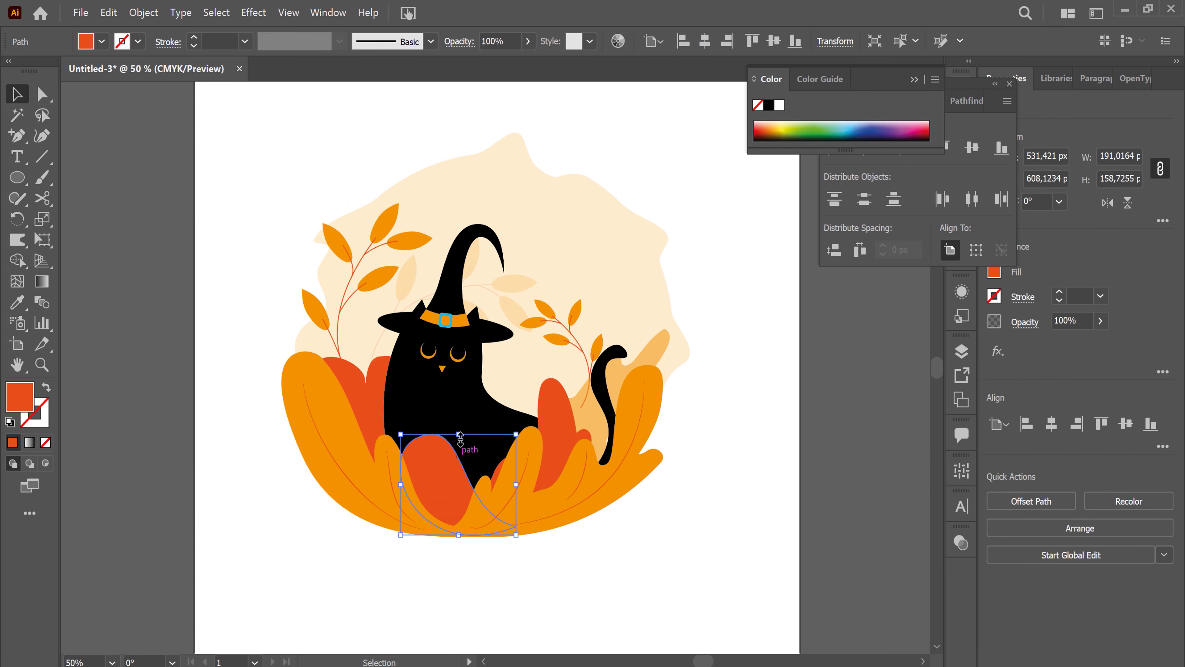
key(a)
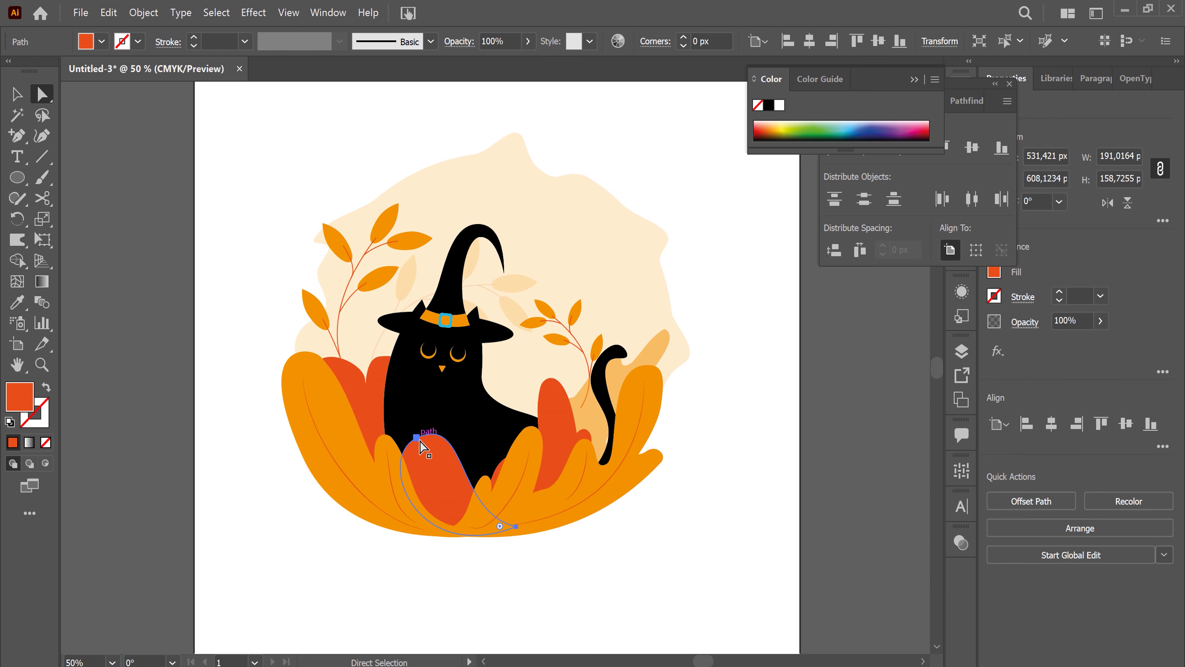
click(419, 439)
drag(469, 412, 462, 432)
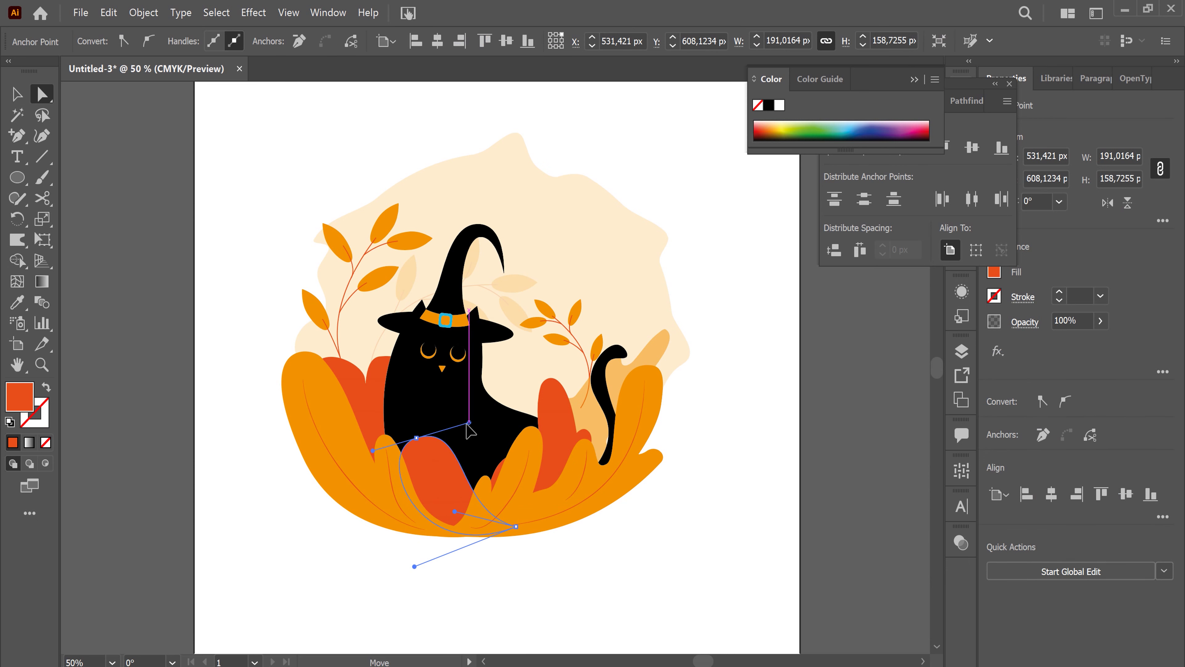
drag(417, 438, 424, 455)
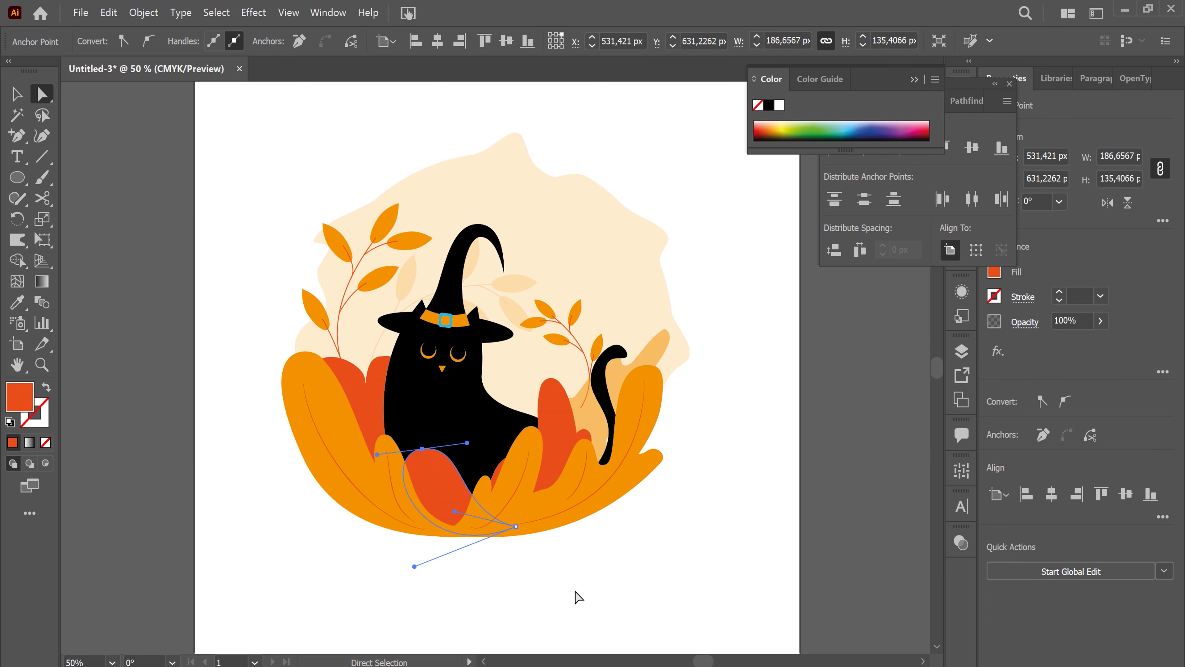
click(575, 598)
click(444, 470)
click(422, 449)
Step: Draw a tall ellipse on the empty canvas right of the artwork
click(565, 599)
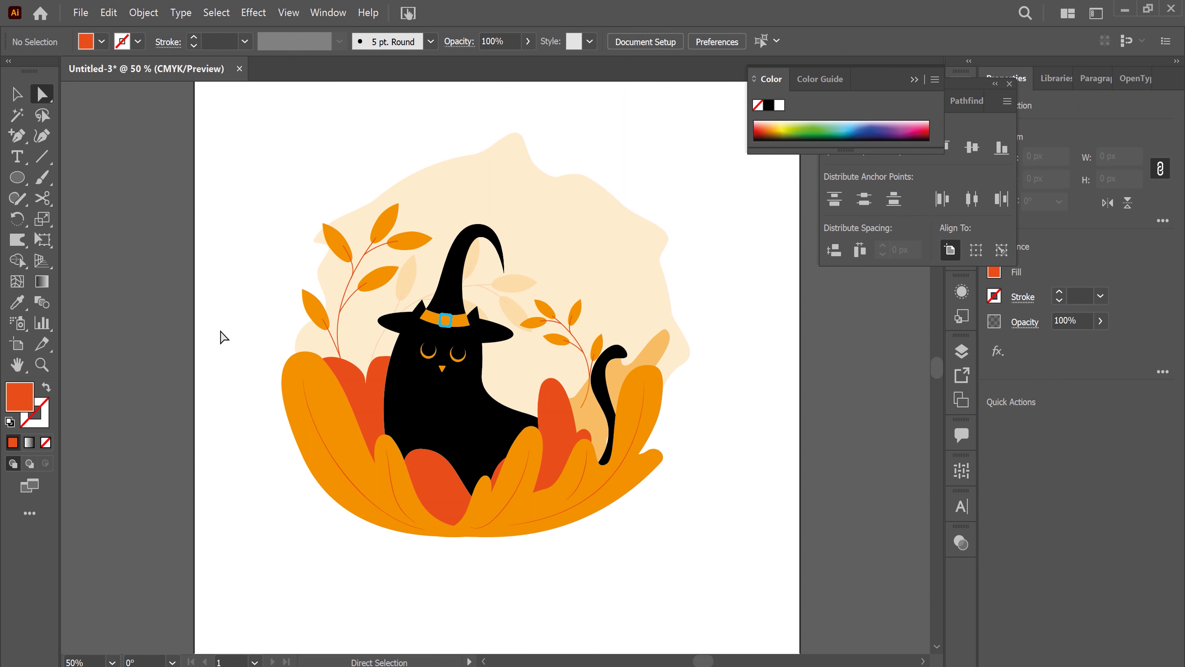
click(19, 179)
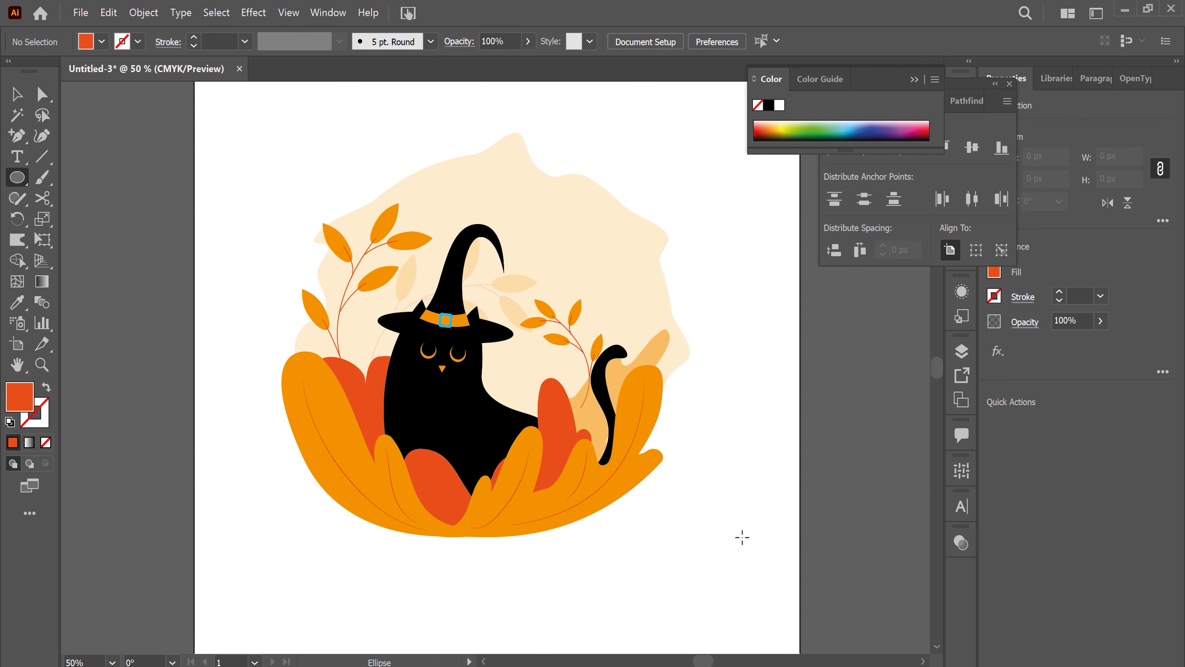
key(ctrl+equal)
key(ctrl+equal)
mouse_move(618, 409)
mouse_down()
mouse_move(516, 363)
mouse_move(596, 298)
mouse_move(632, 394)
mouse_move(606, 388)
mouse_up()
Step: Make the ellipse's bottom anchor a sharp corner and curve it into a teardrop leaf
key(a)
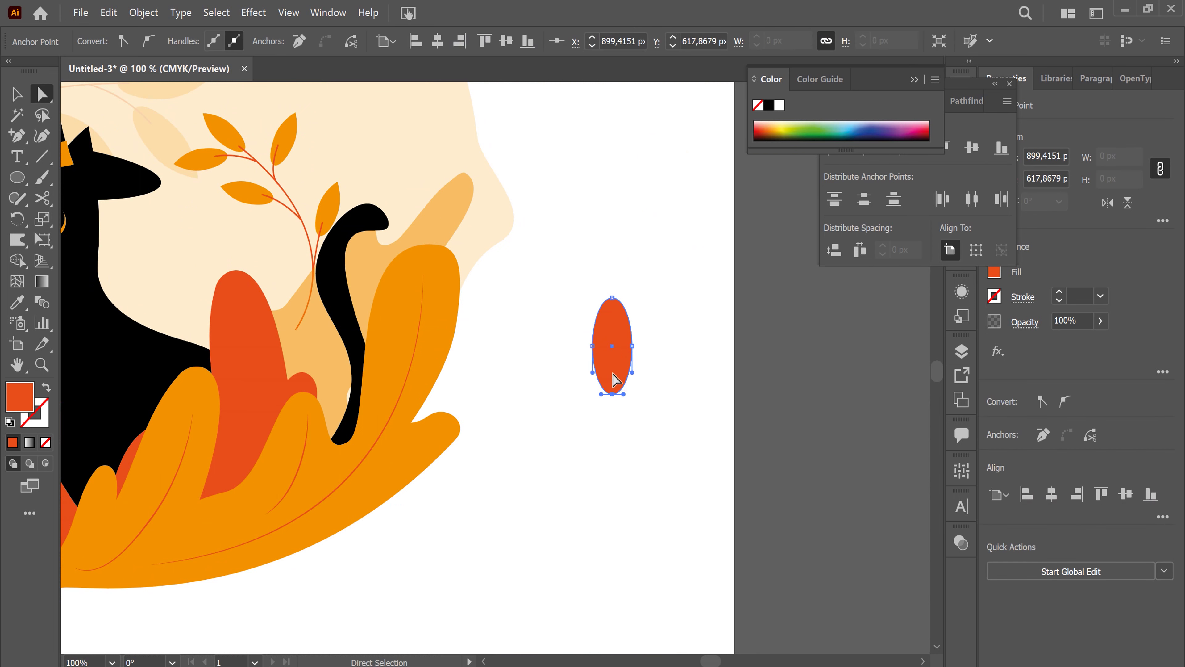
click(124, 41)
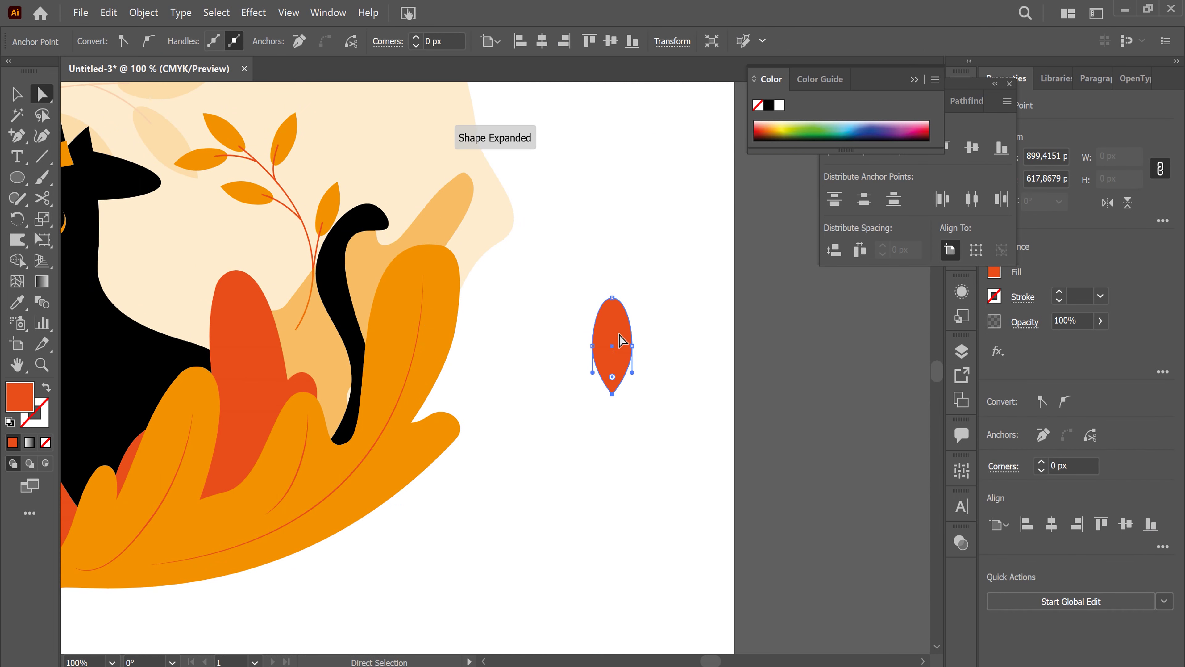
drag(601, 298, 590, 299)
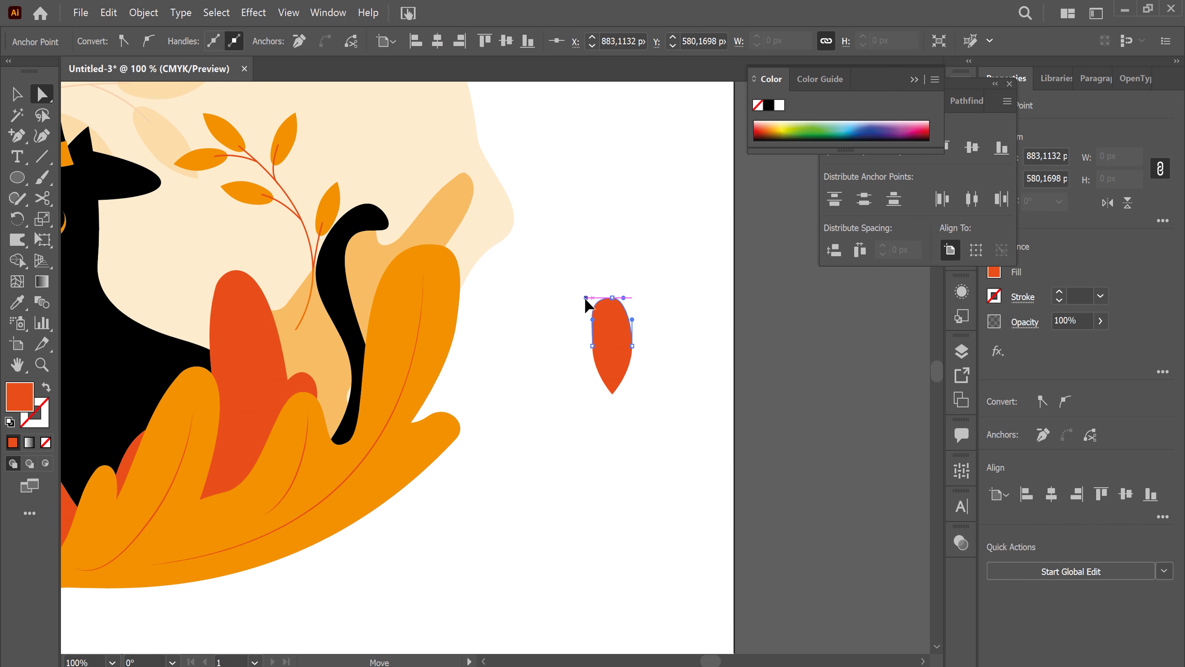
drag(592, 373, 606, 373)
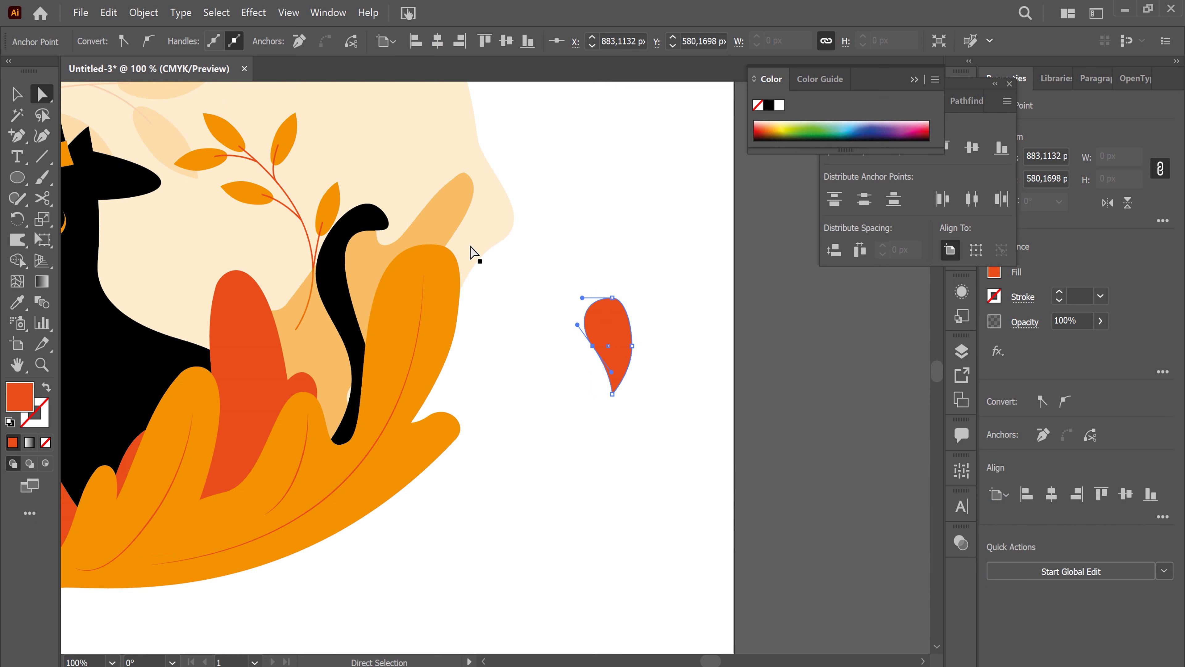
drag(583, 298, 590, 299)
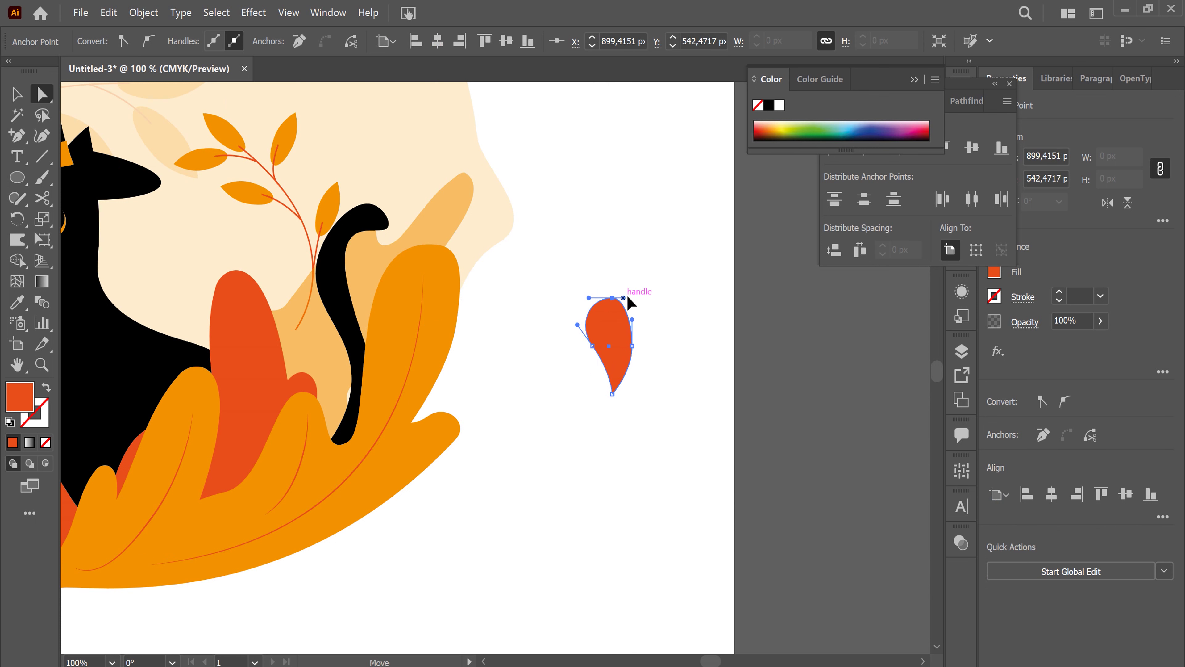
click(632, 345)
drag(635, 323, 637, 331)
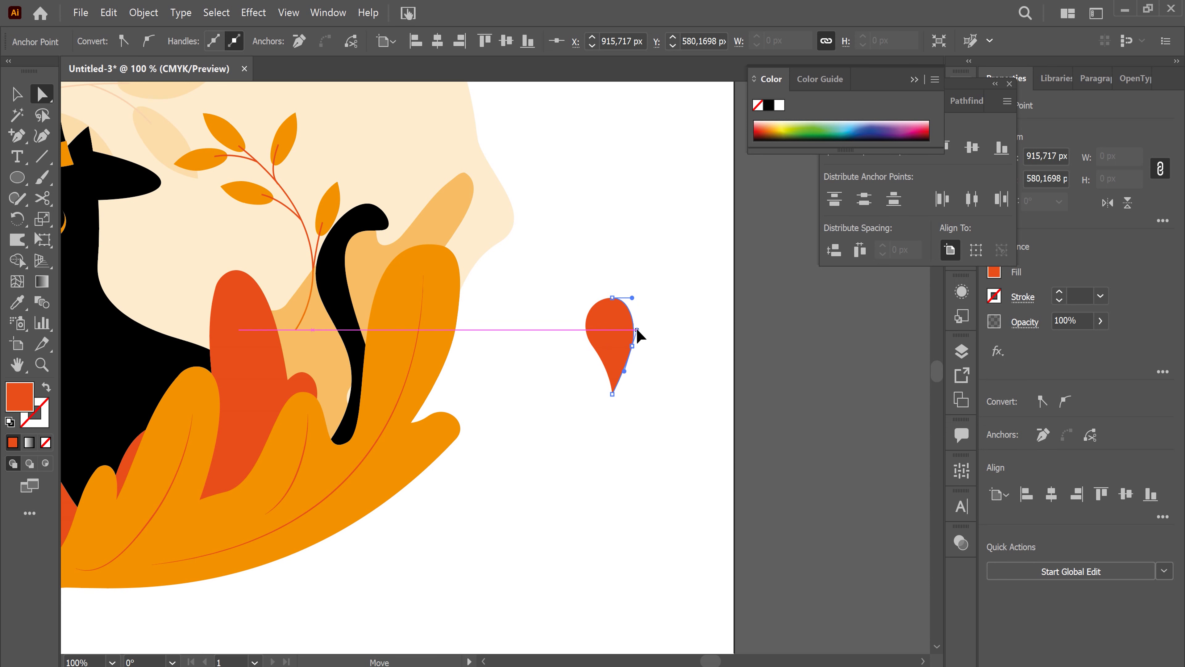
Step: Move the leaf up and place a smaller rotated copy against its lower left
key(v)
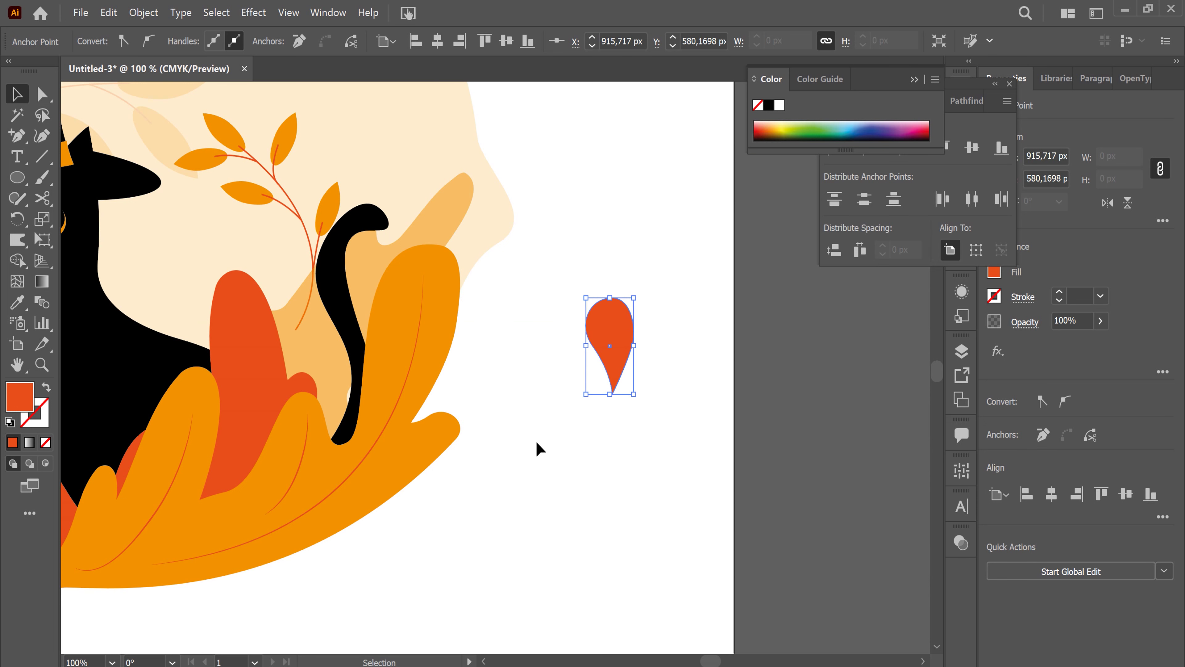
click(537, 447)
mouse_move(616, 337)
mouse_down()
mouse_move(611, 187)
mouse_move(639, 420)
mouse_up()
drag(603, 366, 598, 416)
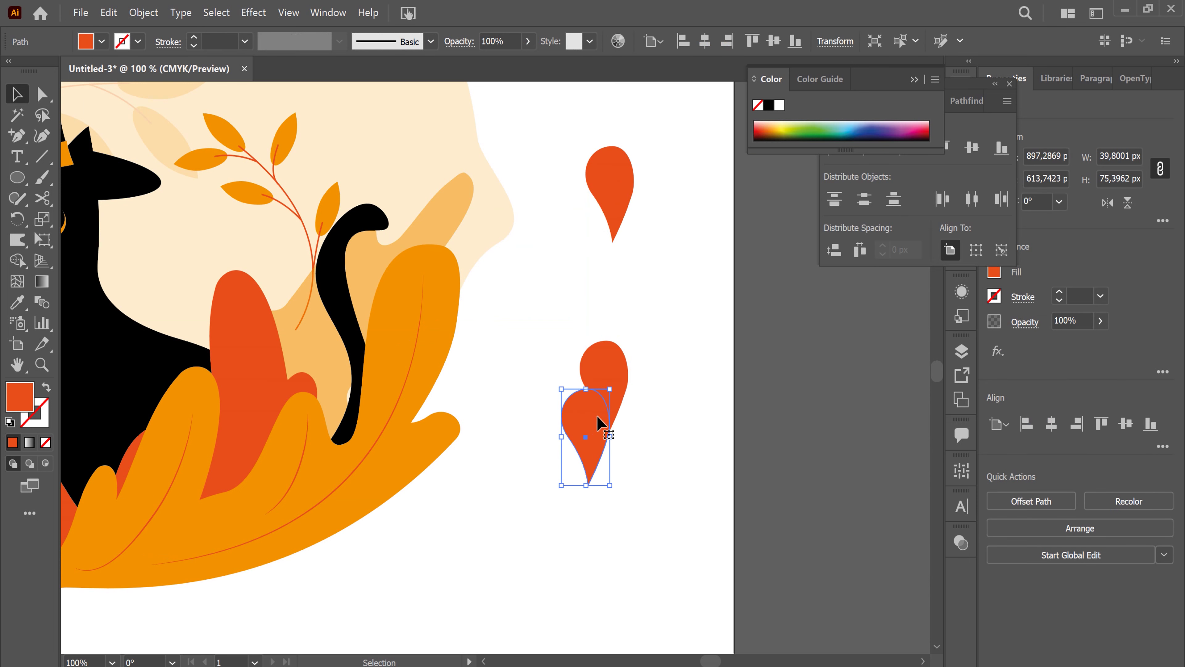
drag(610, 389, 590, 437)
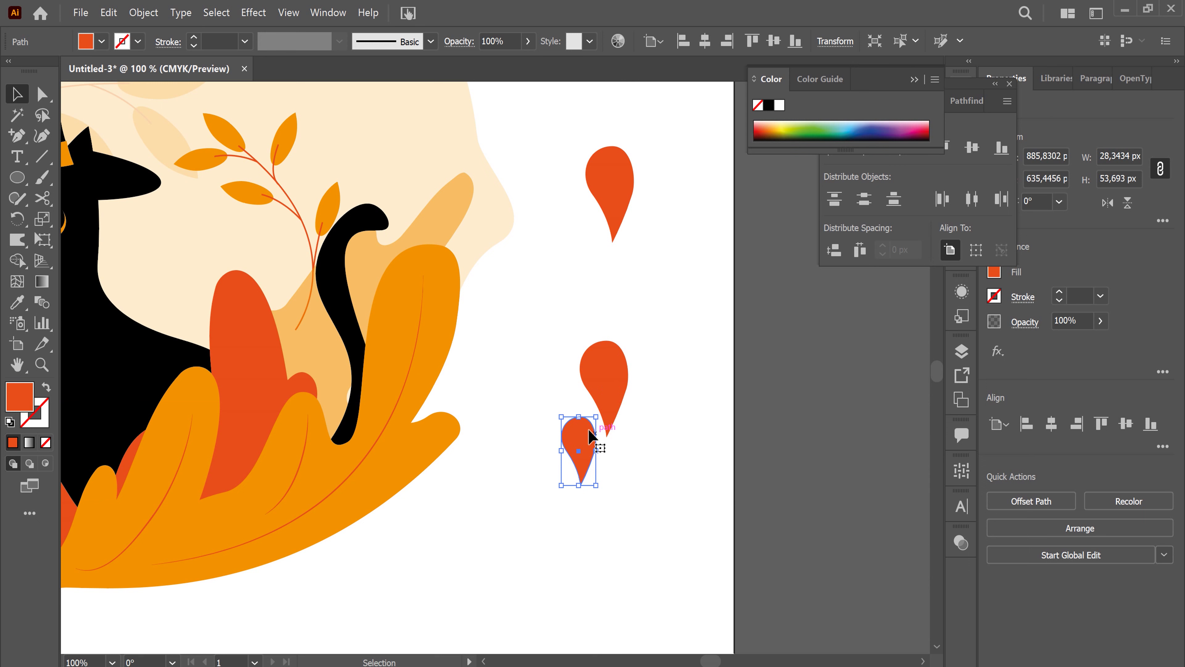
click(602, 451)
mouse_move(604, 446)
mouse_down()
mouse_move(585, 434)
mouse_move(597, 403)
mouse_up()
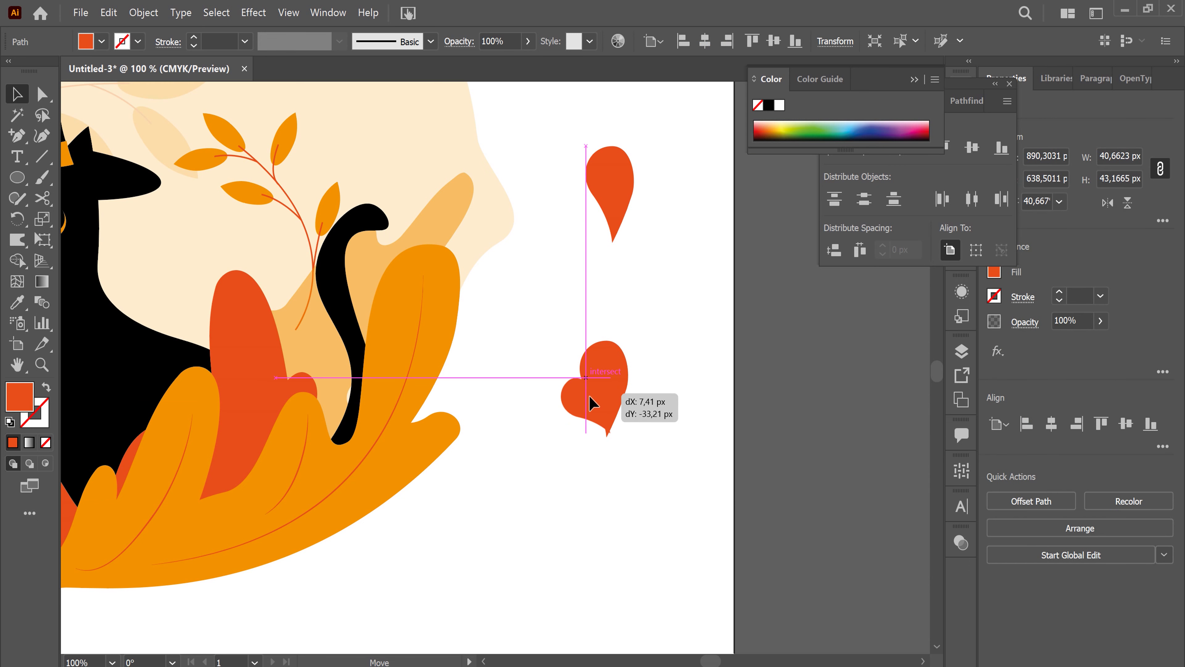
drag(591, 405, 593, 402)
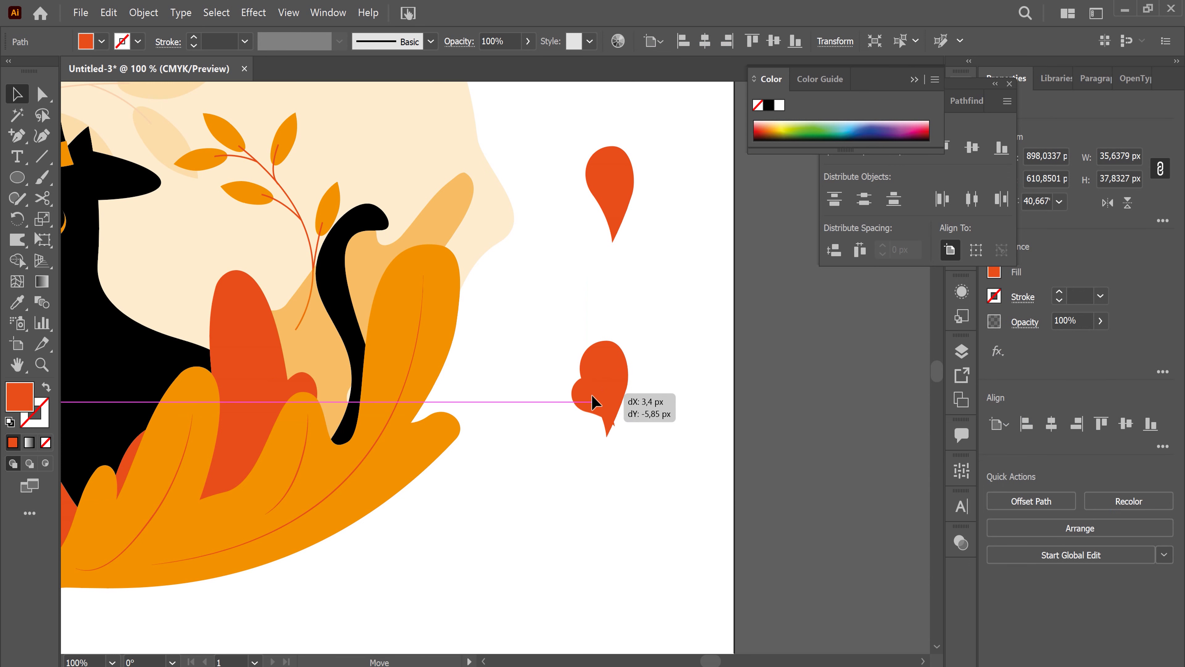
drag(592, 402, 592, 402)
Step: Scale the small leaf down slightly, rotate it further and nudge it into position
key(ctrl+plus)
key(ctrl+plus)
key(ctrl+plus)
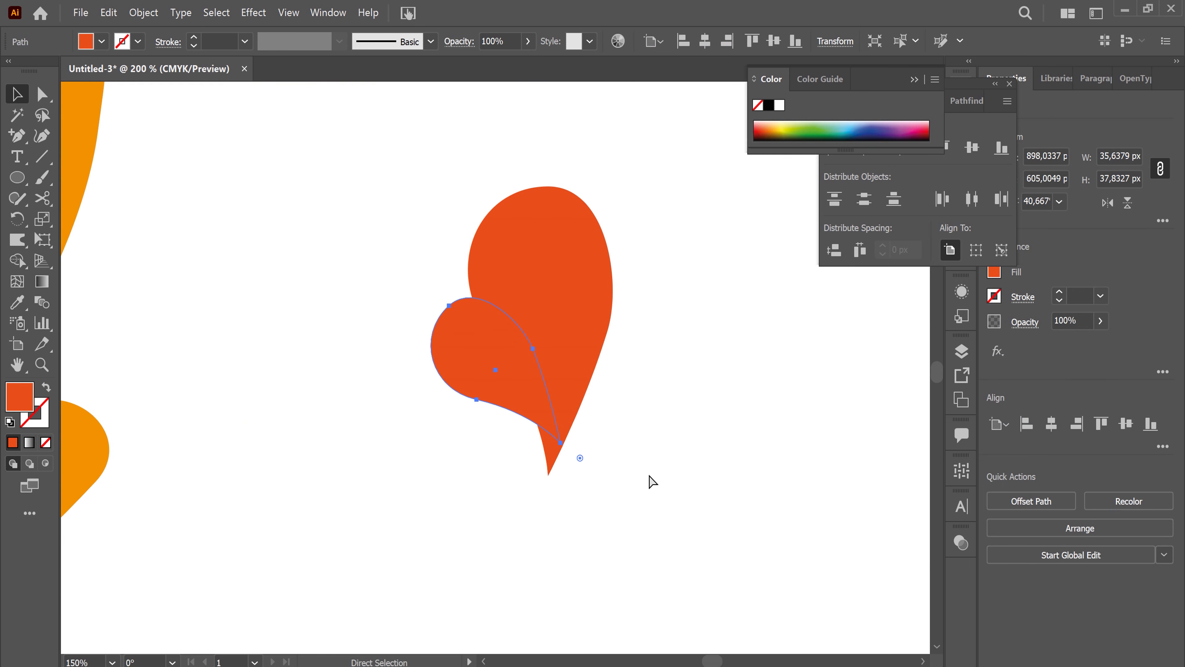
drag(443, 308, 464, 331)
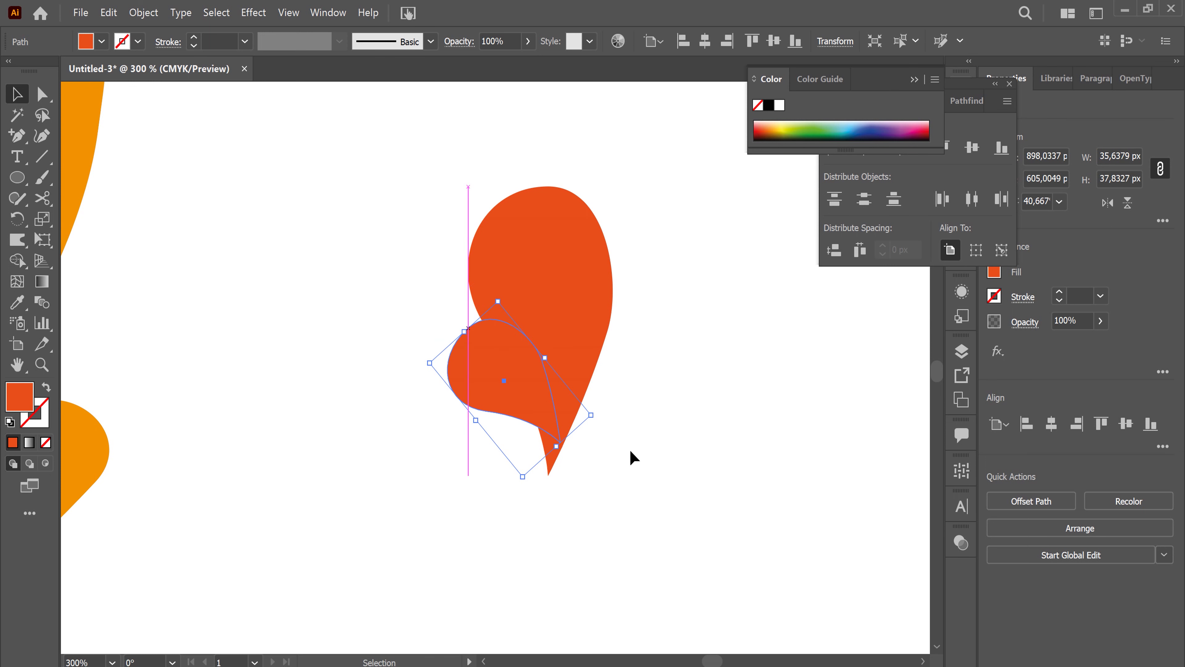
drag(601, 416, 606, 444)
click(611, 546)
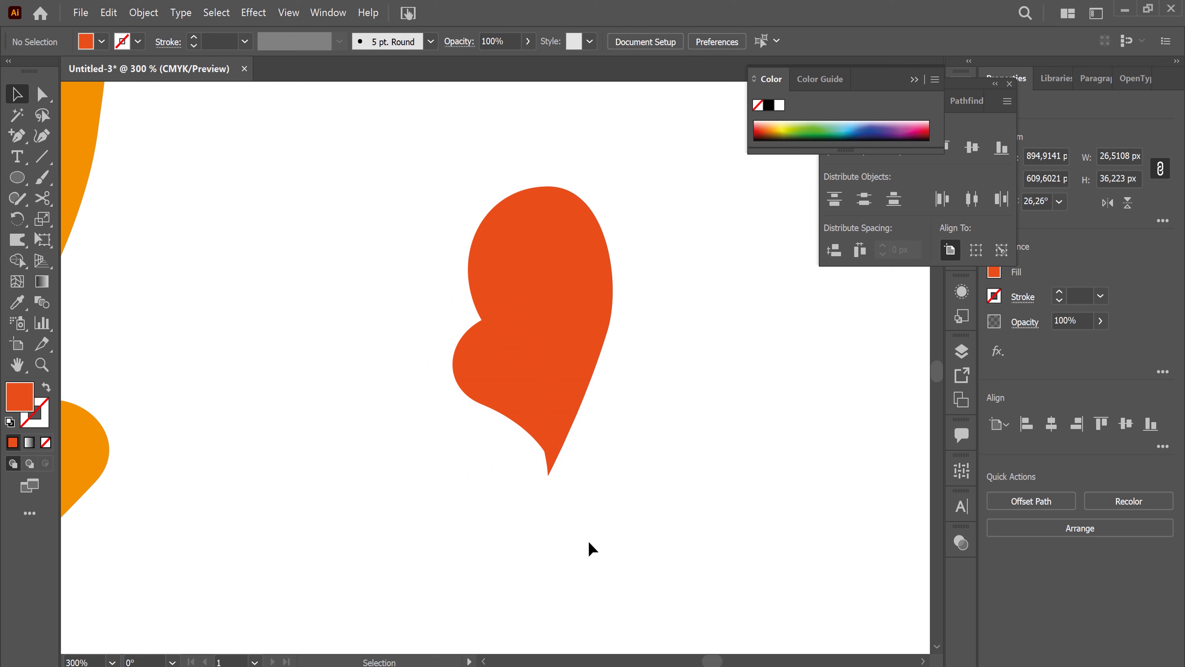
click(480, 326)
drag(480, 327, 474, 313)
click(632, 537)
click(541, 428)
Step: Merge the two leaf shapes into a single shape
drag(401, 187, 654, 514)
click(998, 506)
click(799, 479)
click(558, 365)
Step: Reshape the merged leaf: lengthen its pointed tip, swell the right side, shift the notch
key(a)
drag(546, 451, 548, 475)
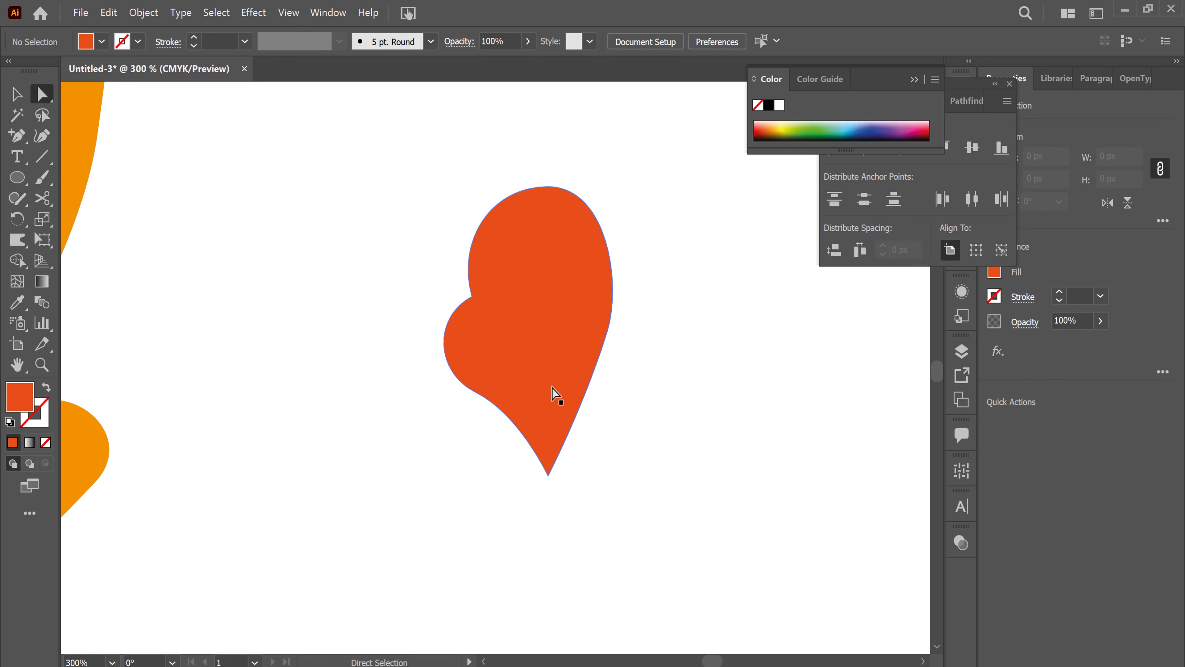
drag(550, 477, 525, 579)
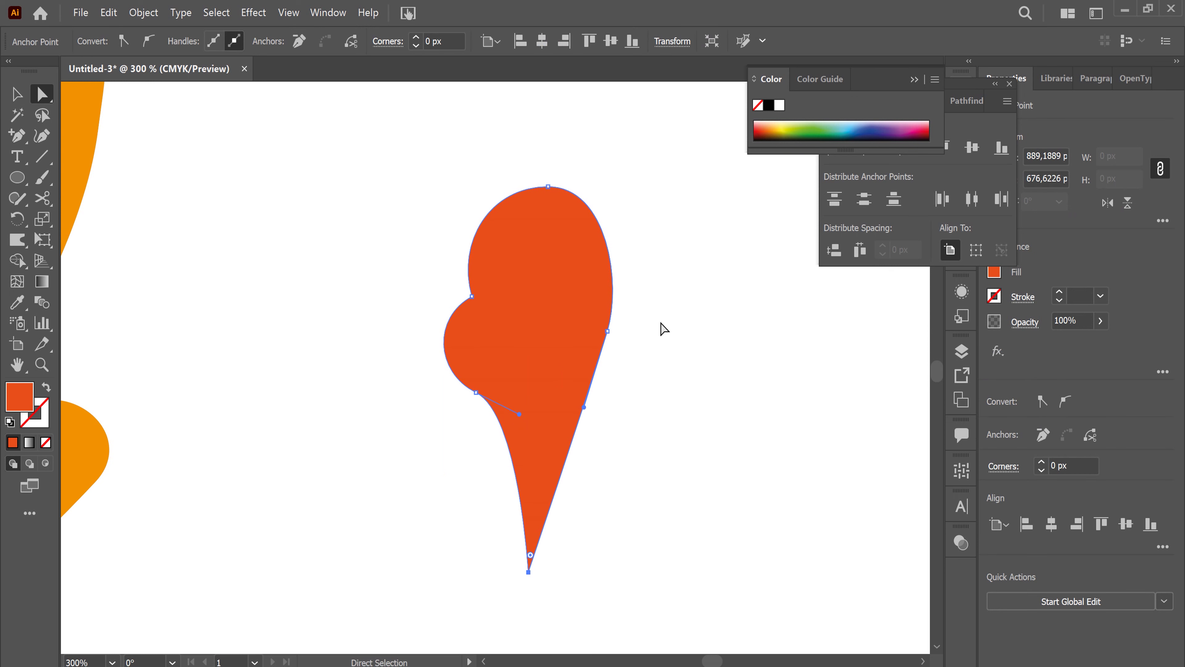
drag(607, 339, 612, 367)
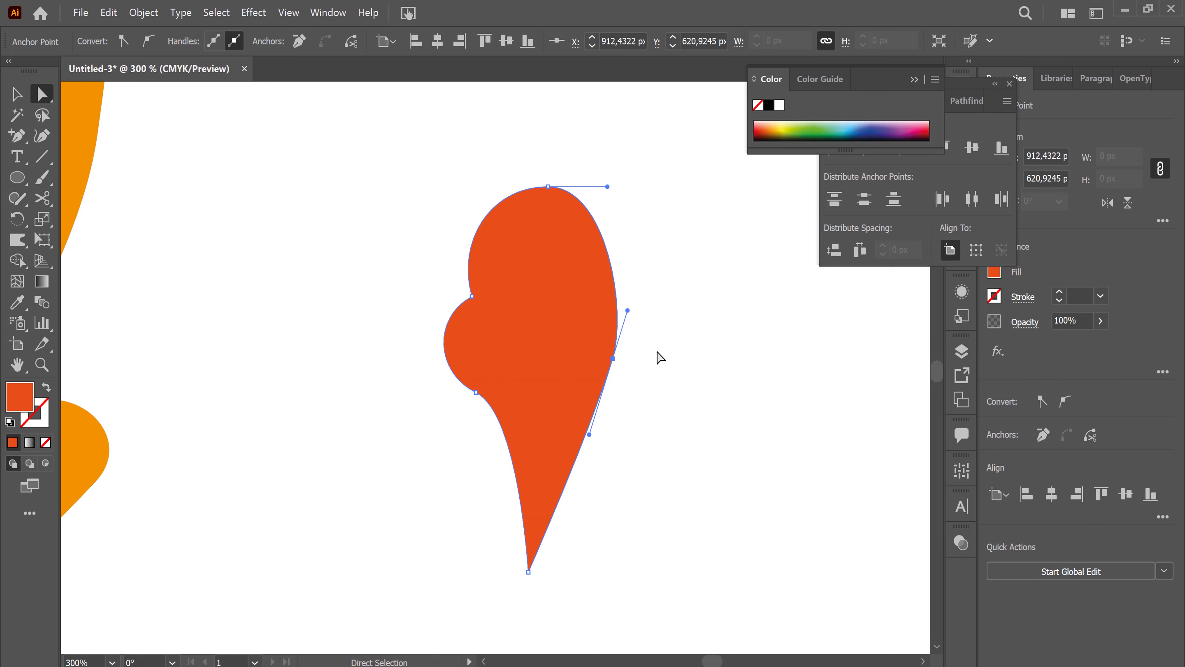
drag(628, 310, 634, 291)
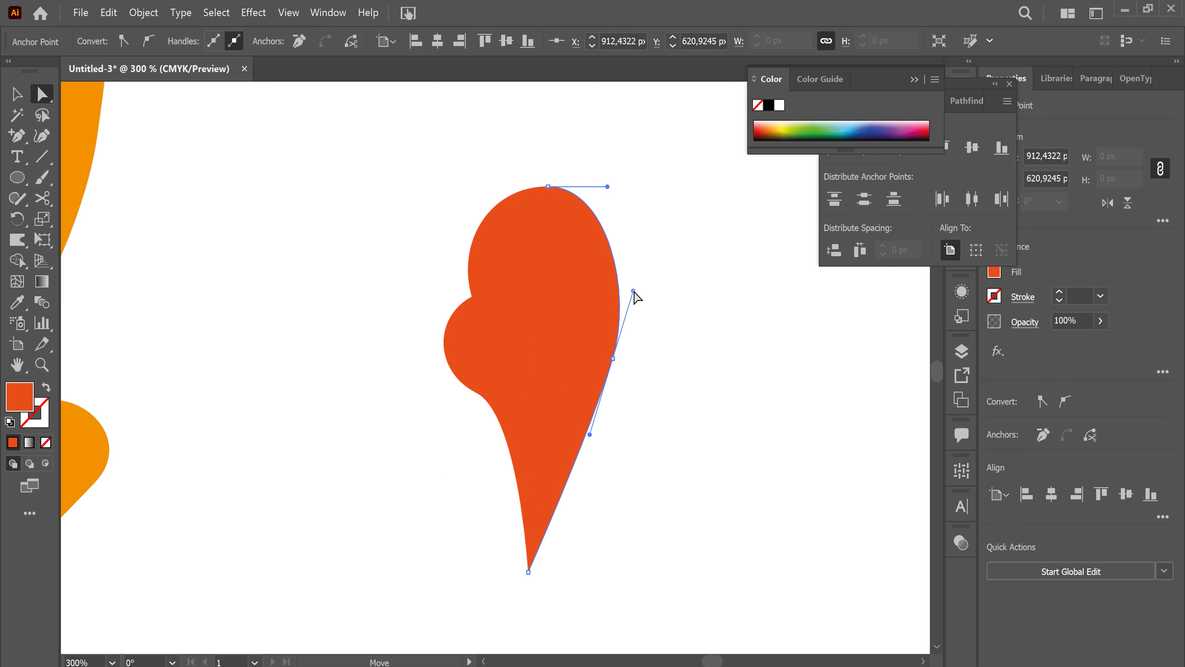
drag(474, 304, 489, 307)
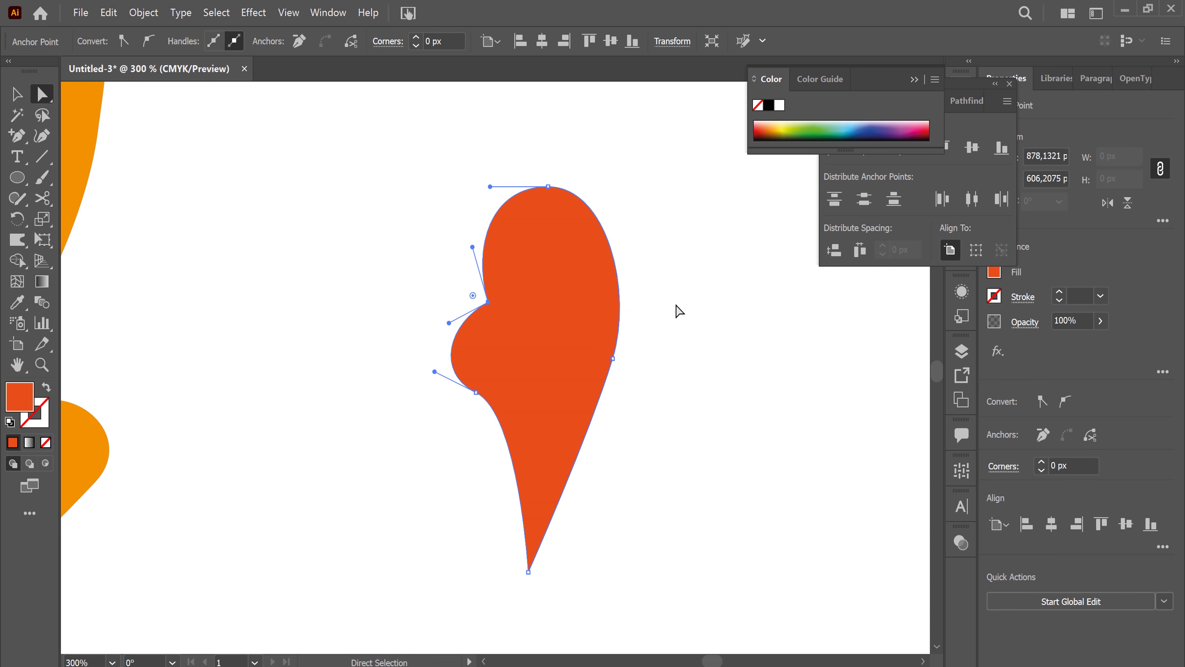
Step: Smooth the curve below the leaf's left notch, then zoom out to 100%
click(19, 96)
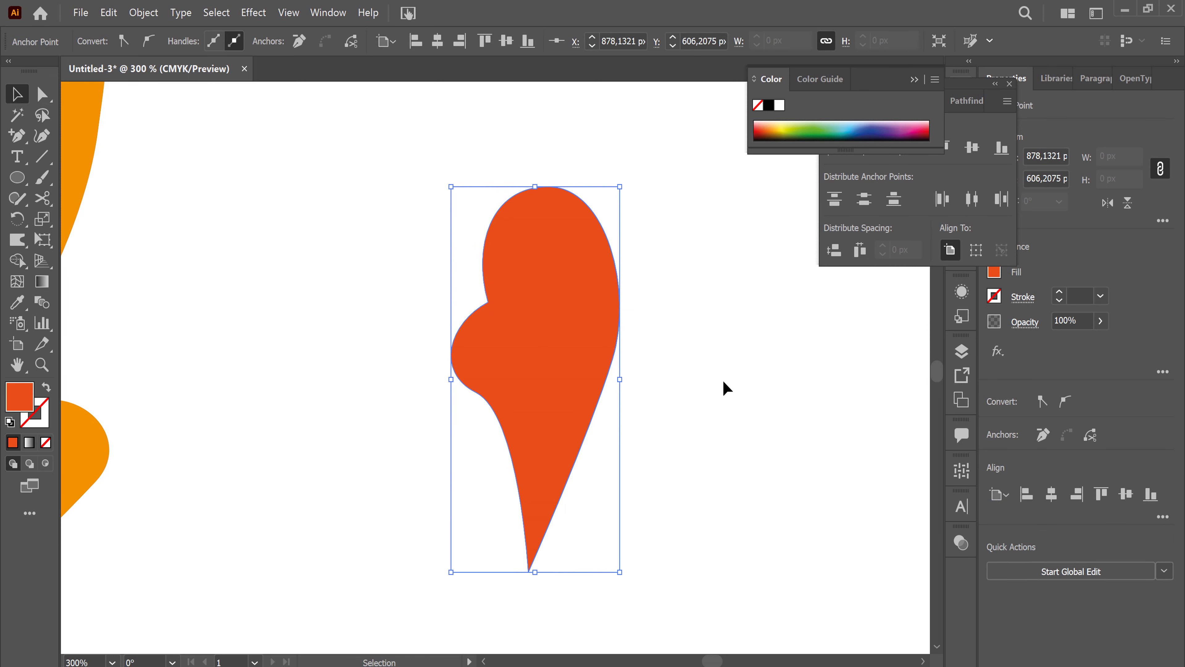
click(724, 382)
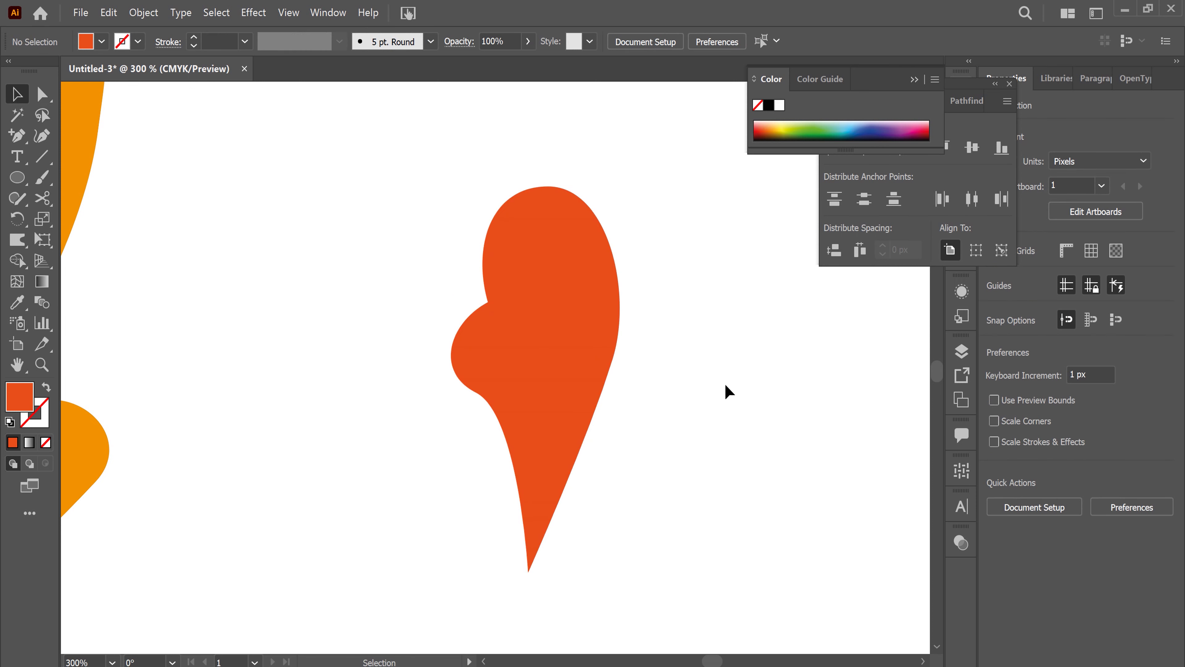
click(495, 414)
key(a)
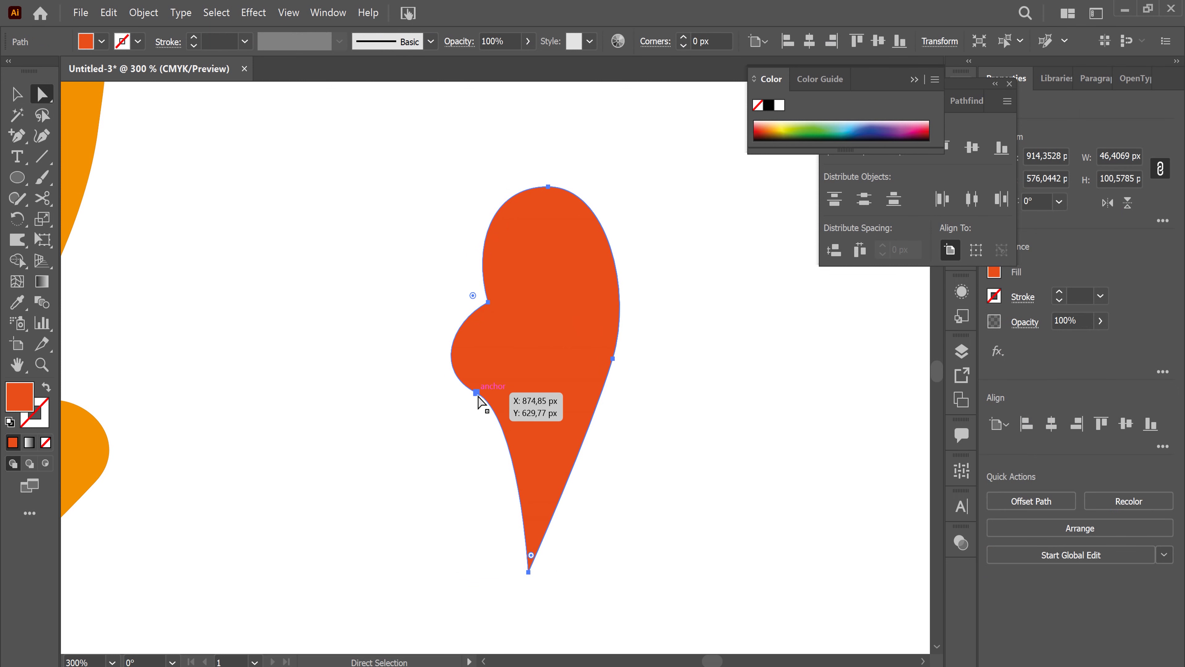
drag(479, 395, 537, 430)
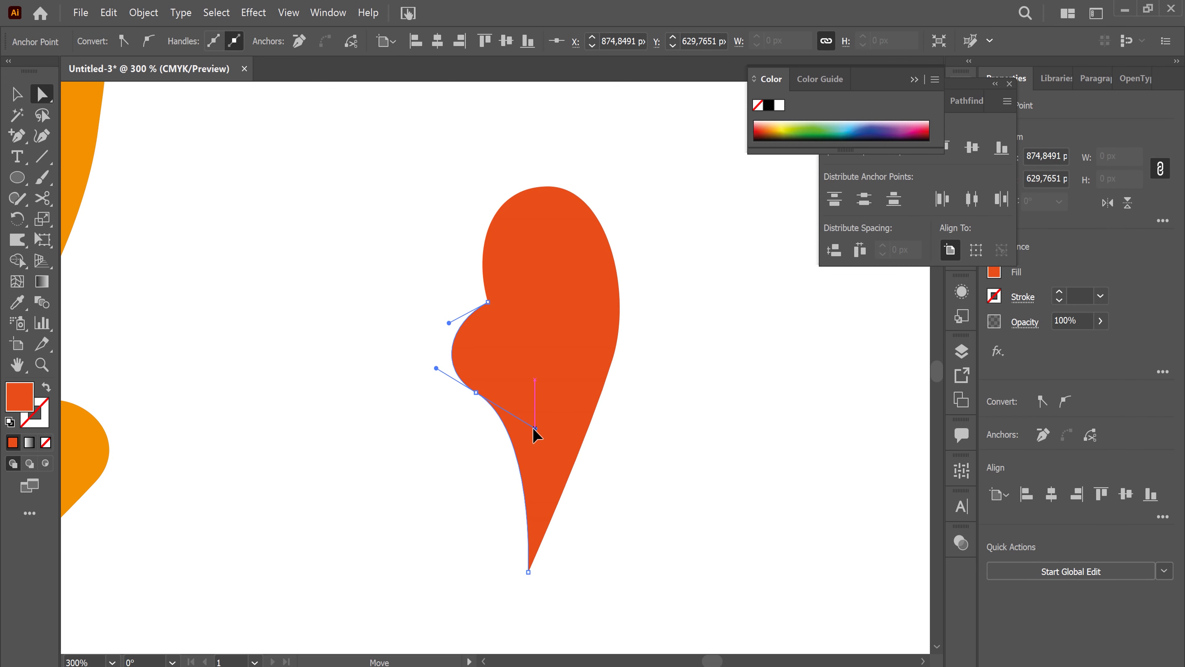
click(706, 350)
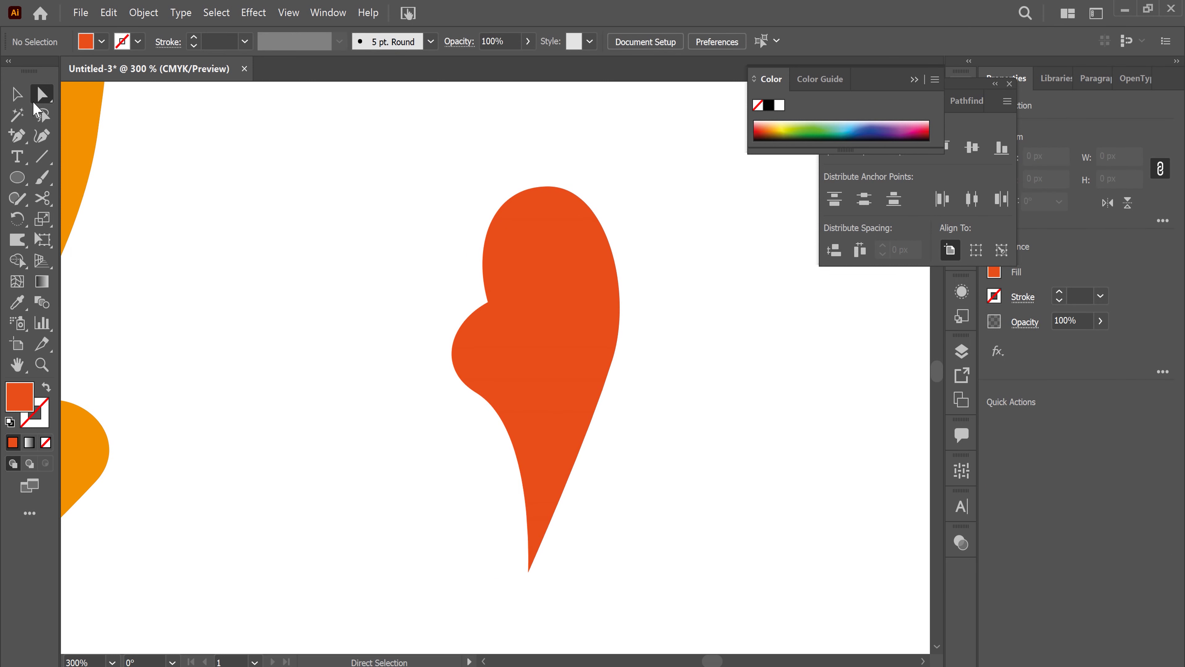
key(v)
click(545, 264)
key(ctrl+1)
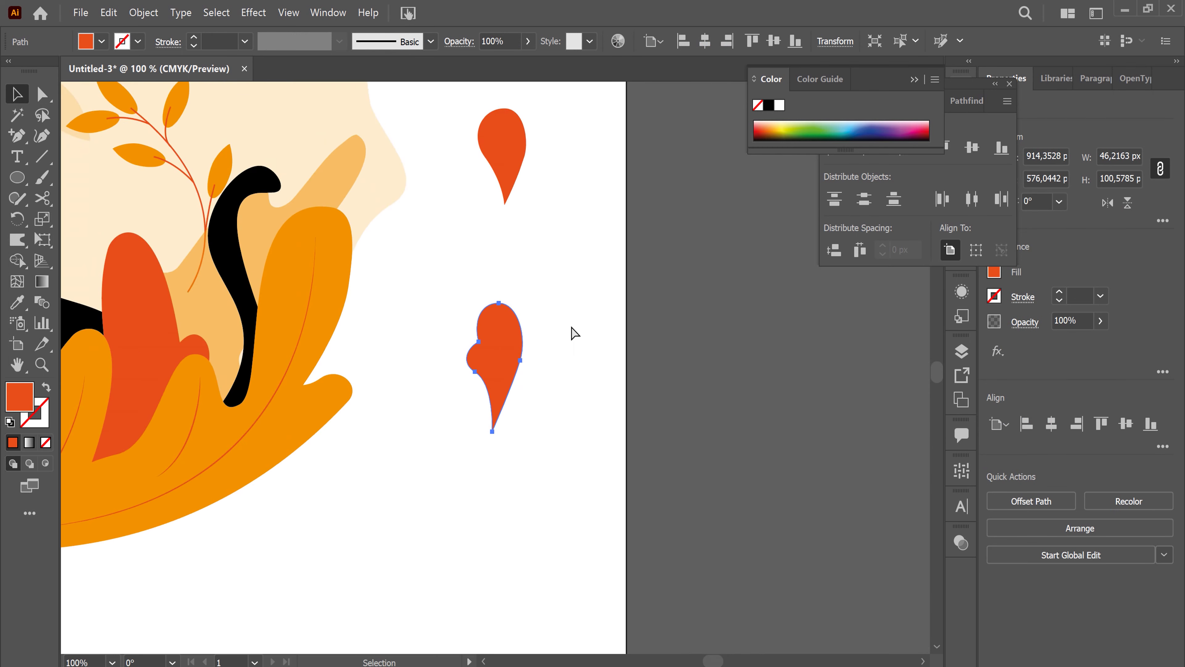
Step: Duplicate the notched leaf below the original and fill the copy orange
key(ctrl+minus)
scroll(565, 379, left, 2)
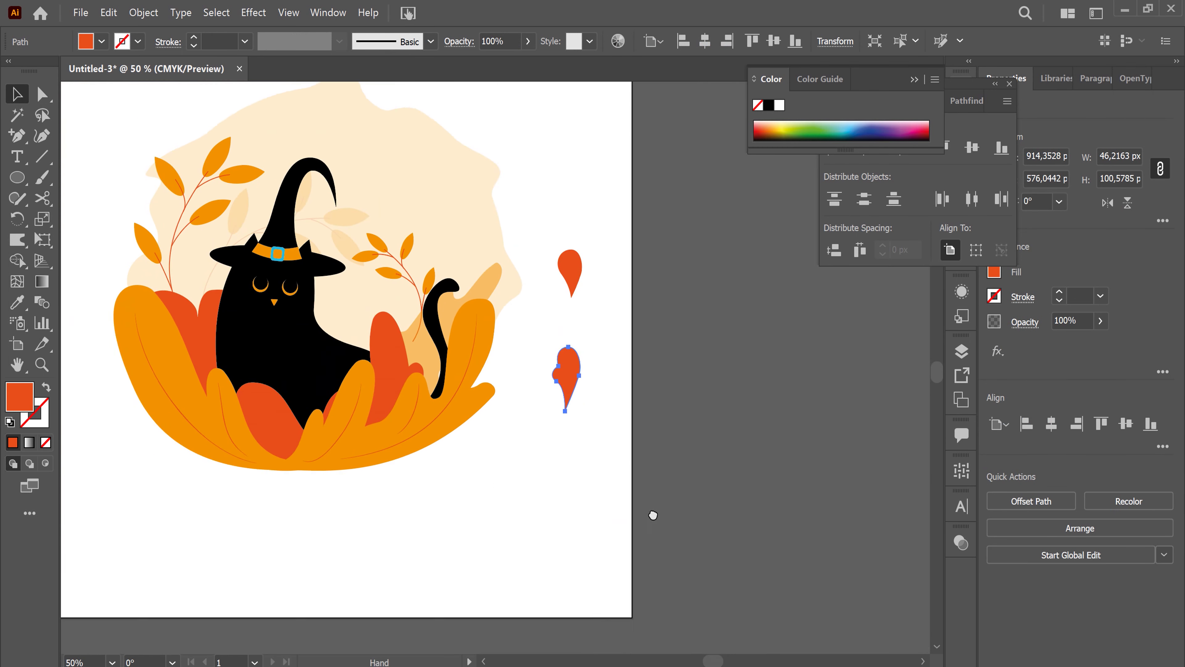
scroll(651, 511, left, 3)
drag(691, 402, 668, 487)
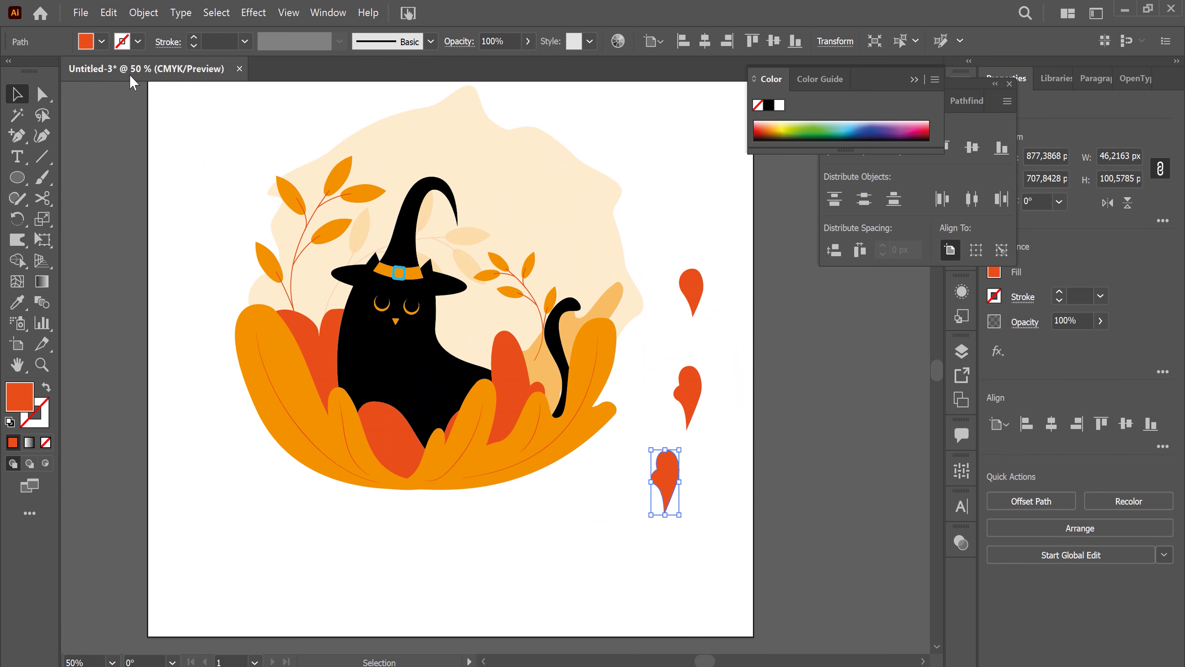
click(101, 41)
click(56, 75)
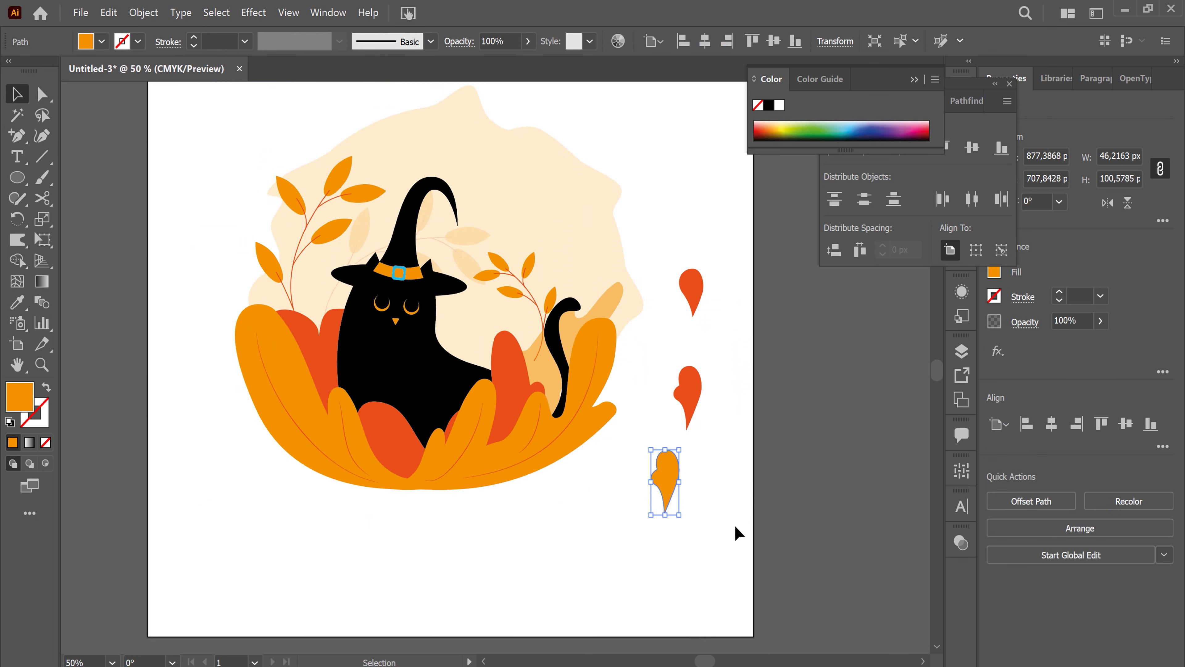
Step: Duplicate the top teardrop leaf in orange, shrink it, and rotate it toward the tail
click(696, 286)
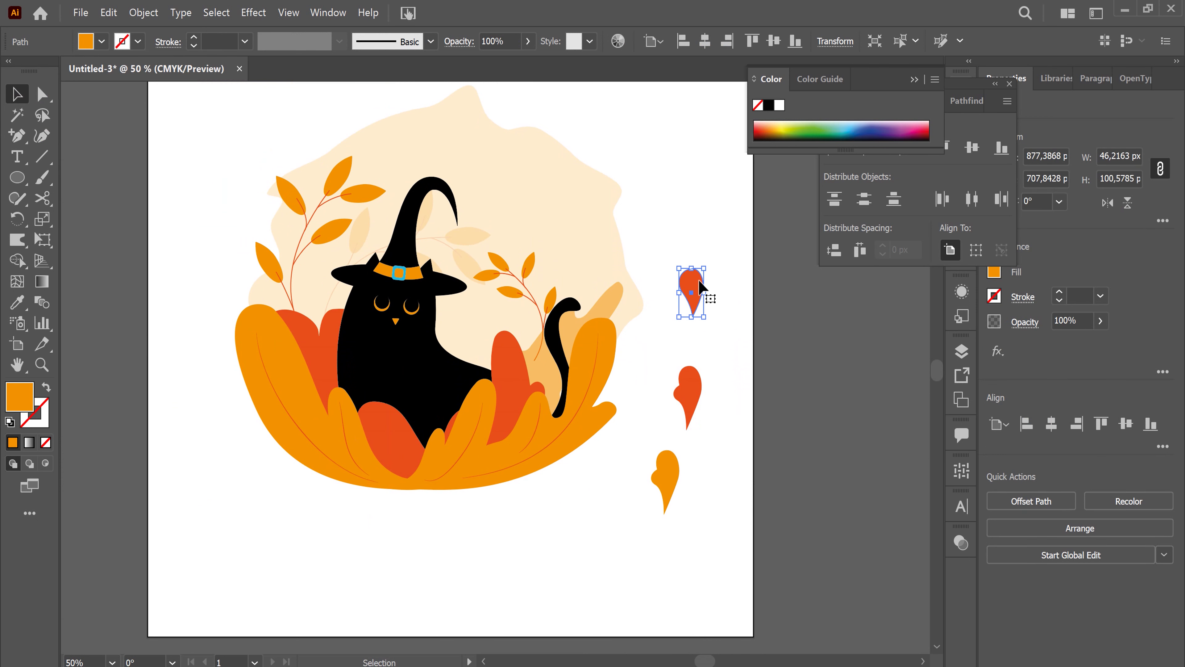
drag(697, 285, 701, 222)
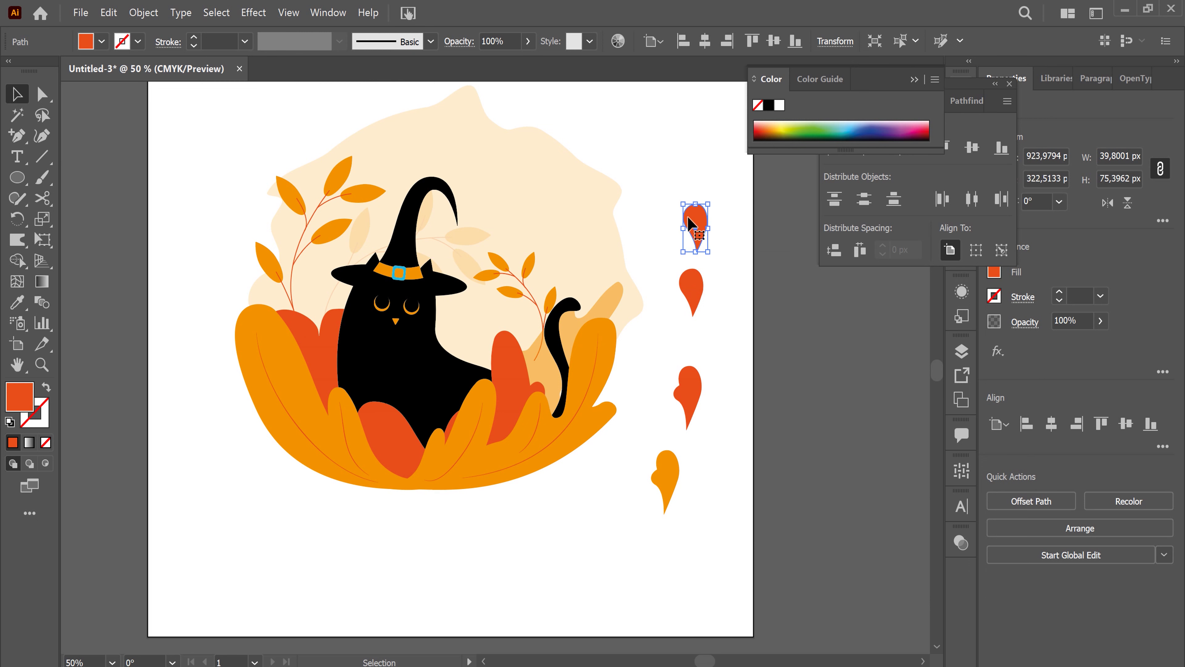
click(101, 42)
click(161, 70)
click(739, 226)
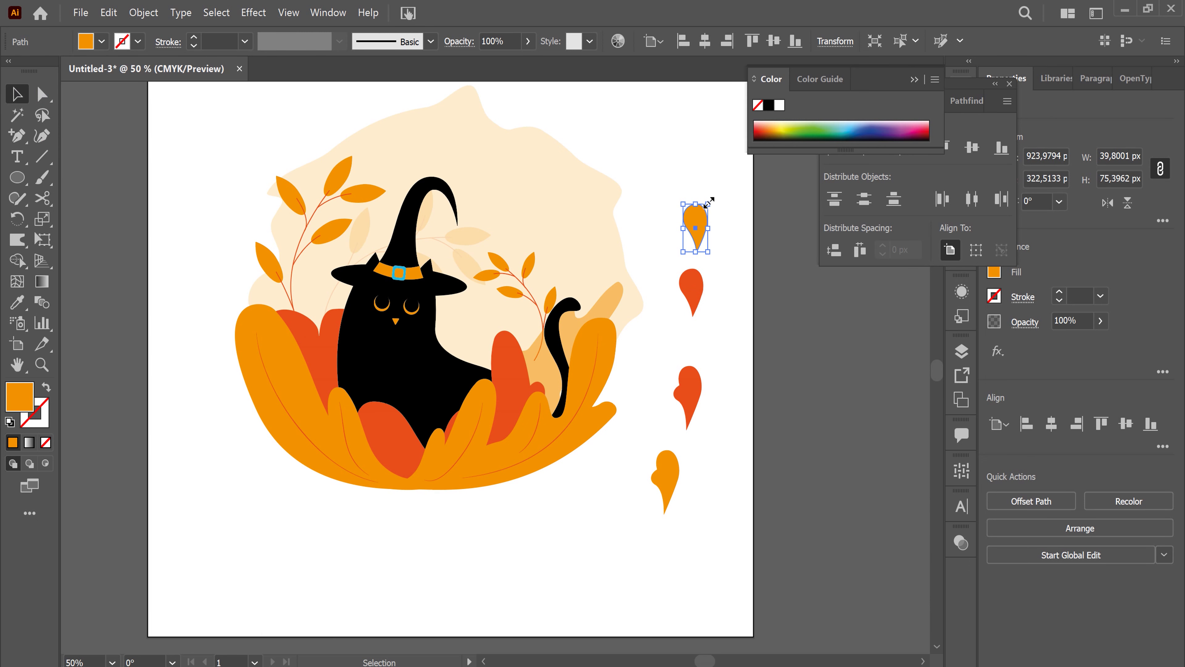
drag(707, 213, 701, 218)
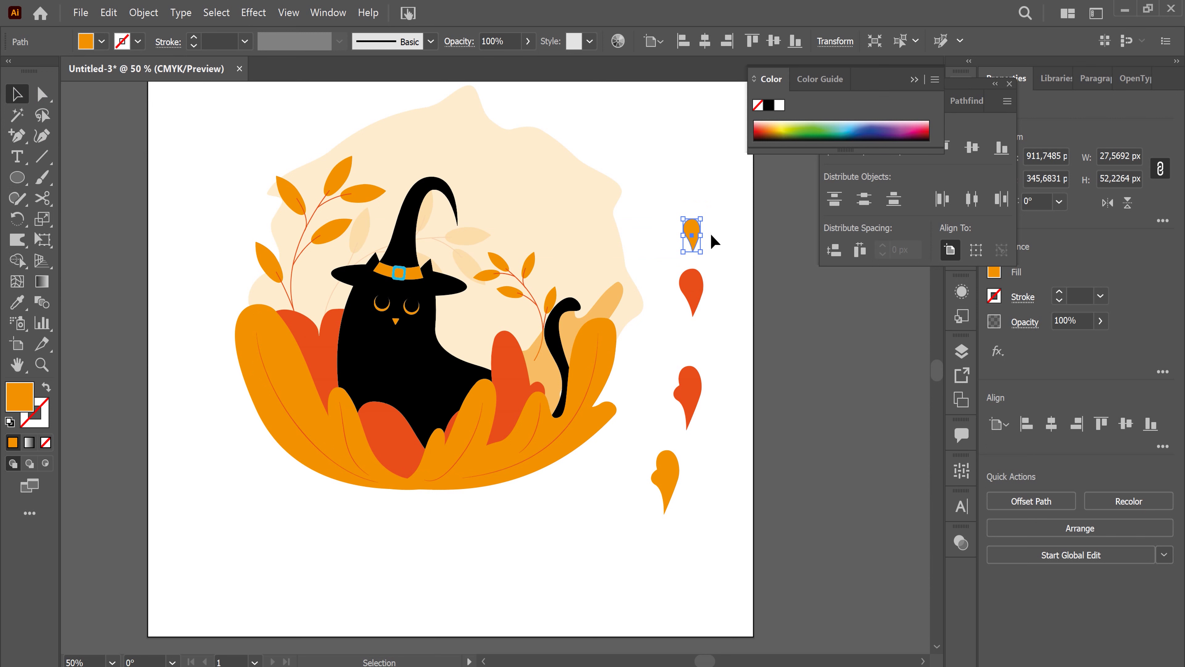
drag(711, 236, 607, 270)
Step: Shrink the small orange leaf further and nudge it up and right
key(ctrl+equal)
key(ctrl+equal)
key(ctrl+equal)
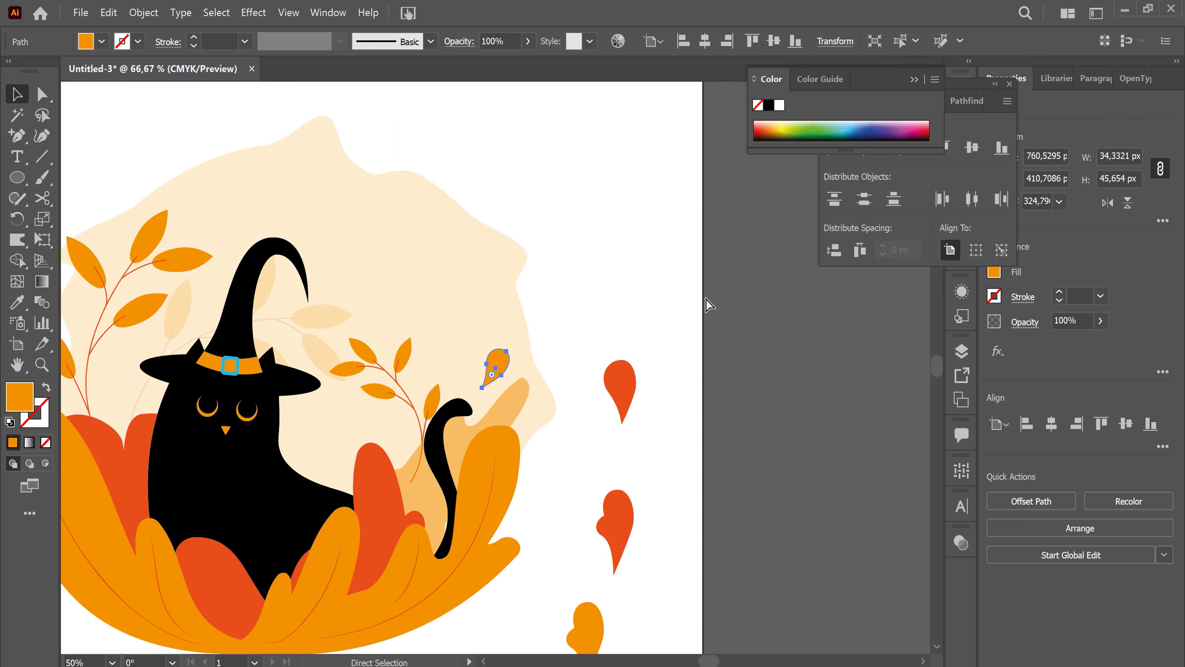
click(503, 312)
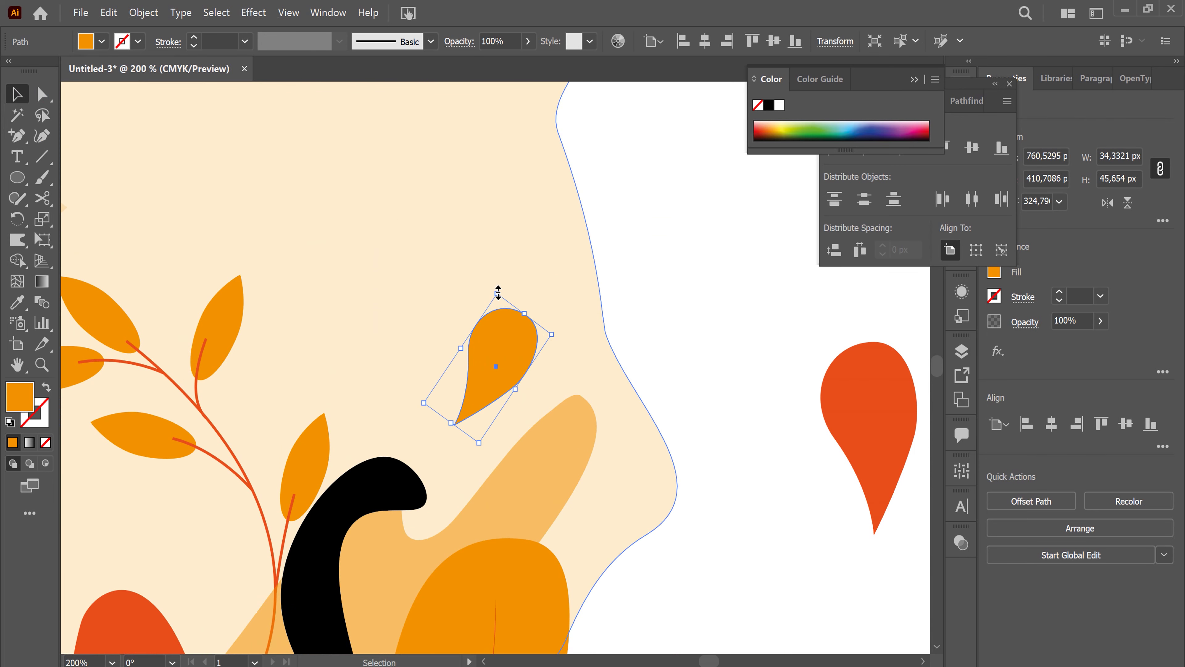
drag(498, 292, 503, 336)
mouse_move(508, 383)
mouse_down()
mouse_move(552, 345)
mouse_move(542, 334)
mouse_up()
click(657, 325)
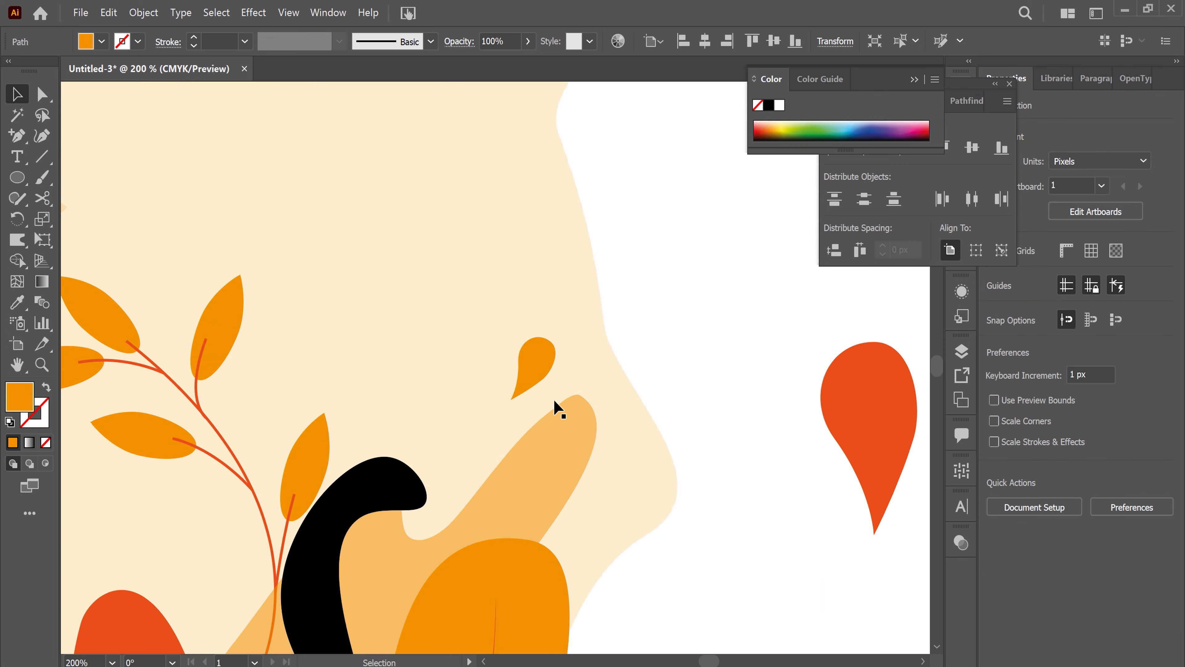
Step: Shrink and rotate the top red teardrop leaf into a small leaf
key(ctrl+0)
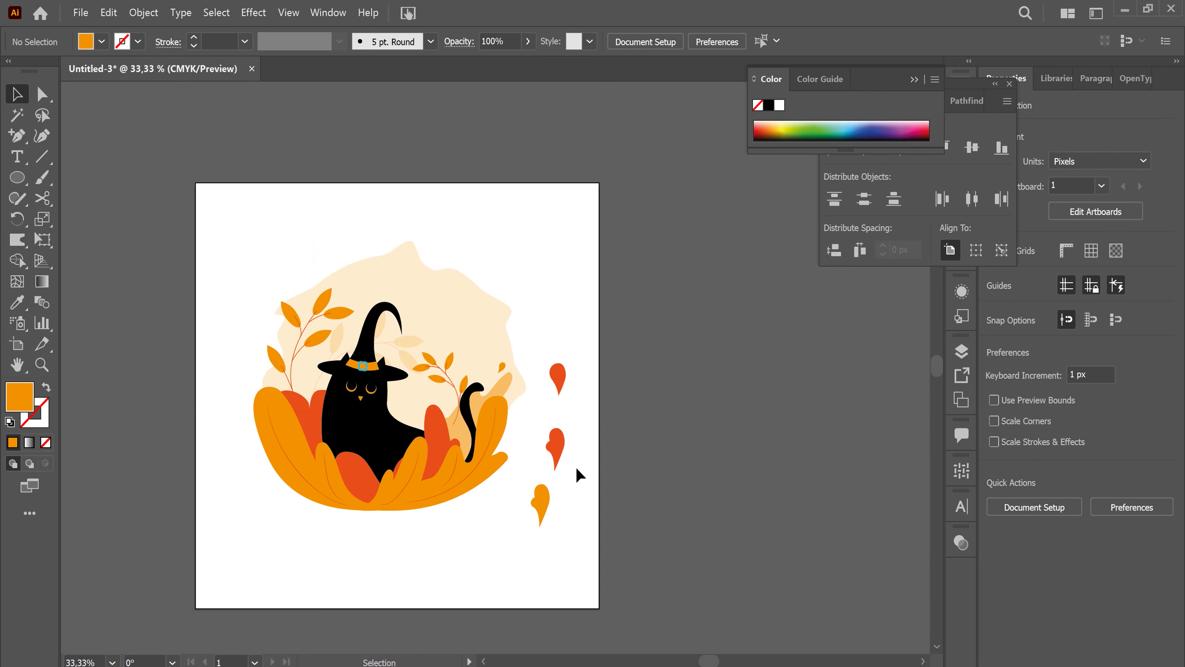
drag(592, 272, 665, 264)
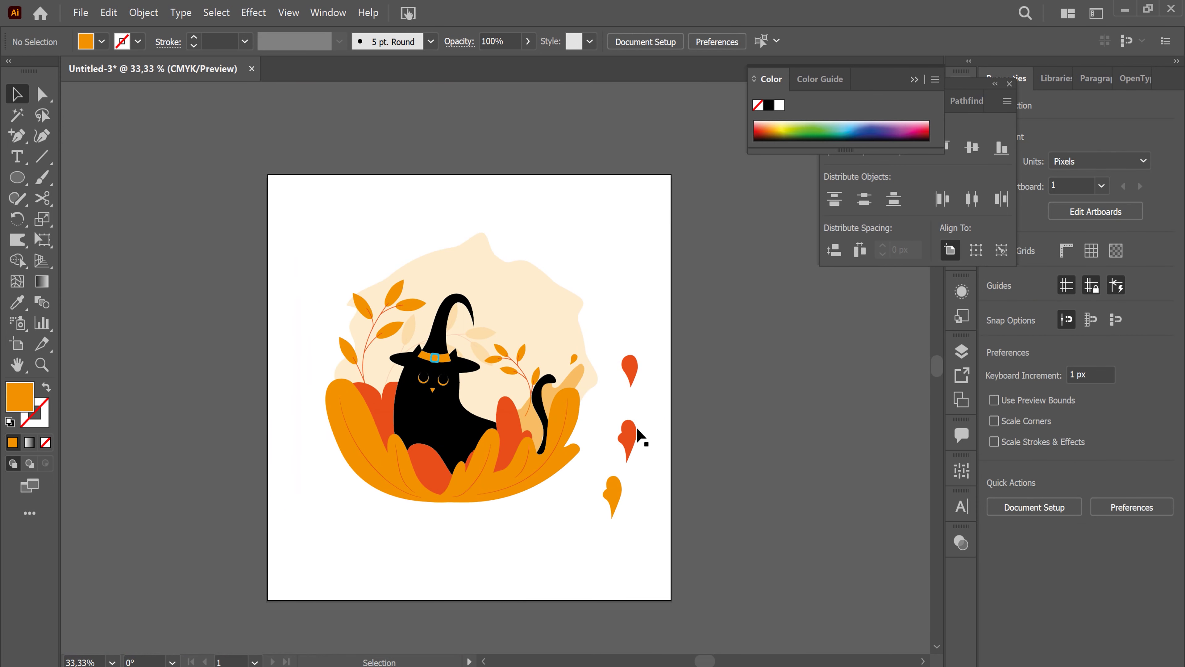
click(630, 369)
mouse_move(622, 355)
mouse_down()
mouse_move(634, 370)
mouse_move(933, 339)
mouse_up()
key(ctrl+=)
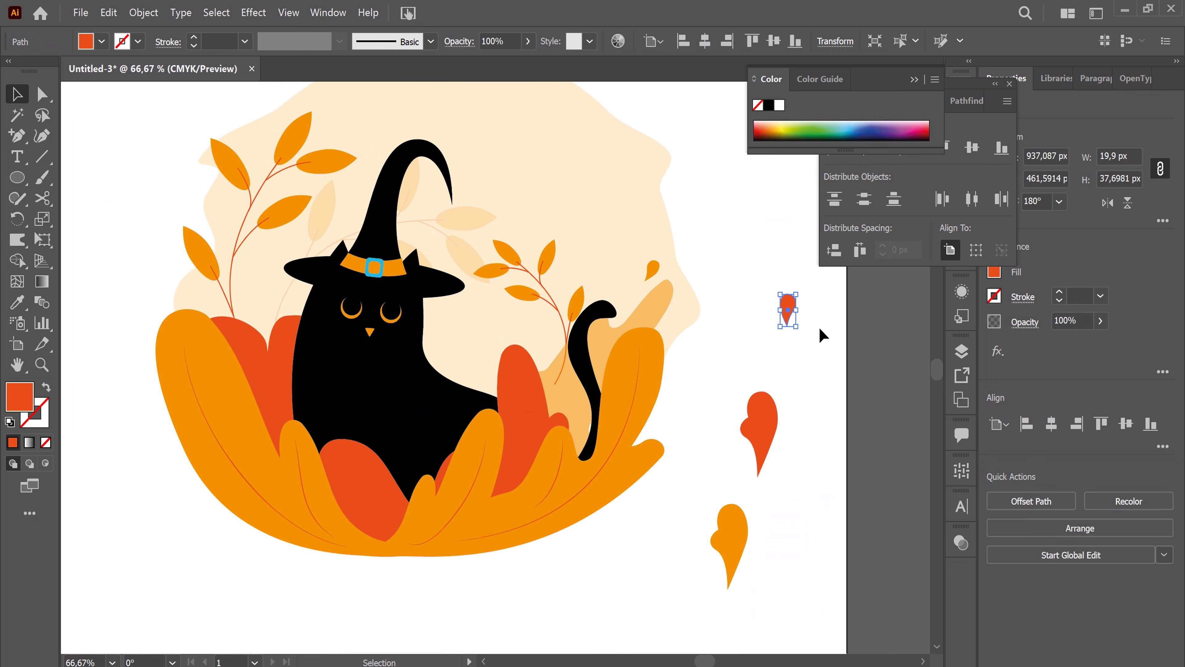
mouse_move(803, 330)
mouse_down()
mouse_move(781, 289)
mouse_move(791, 320)
mouse_up()
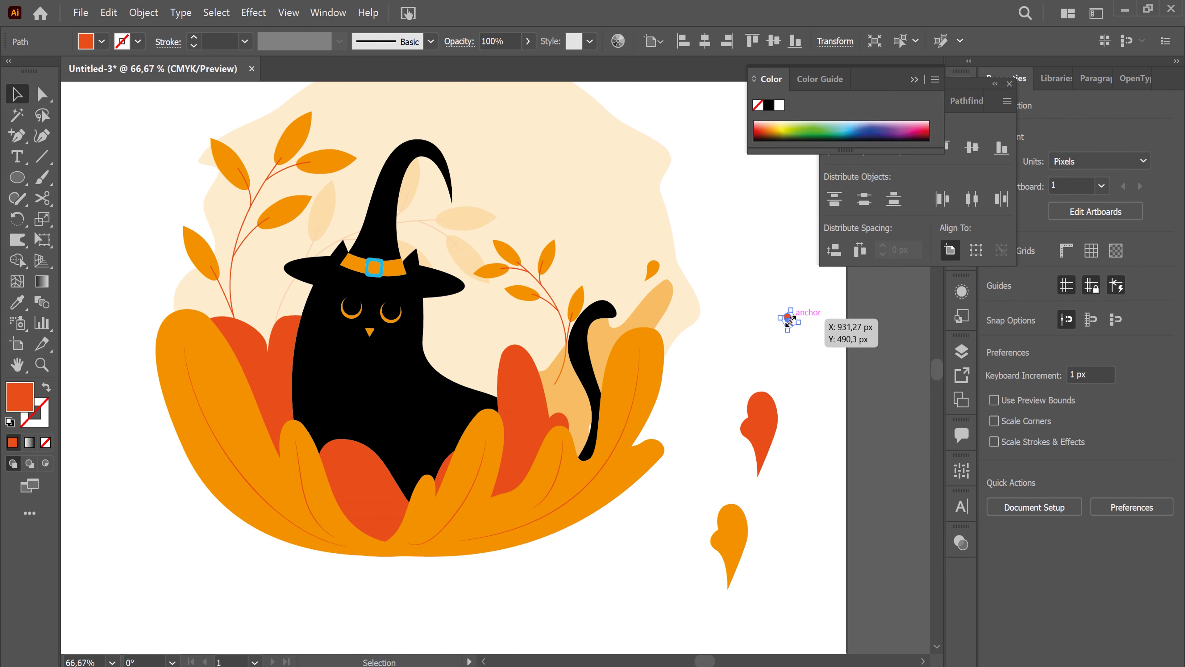
Step: Place the small red leaf on the cat's body, tilt it, and duplicate it slightly lower
key(ctrl+plus)
mouse_move(612, 385)
mouse_down()
mouse_move(689, 396)
mouse_move(888, 372)
mouse_move(192, 485)
mouse_up()
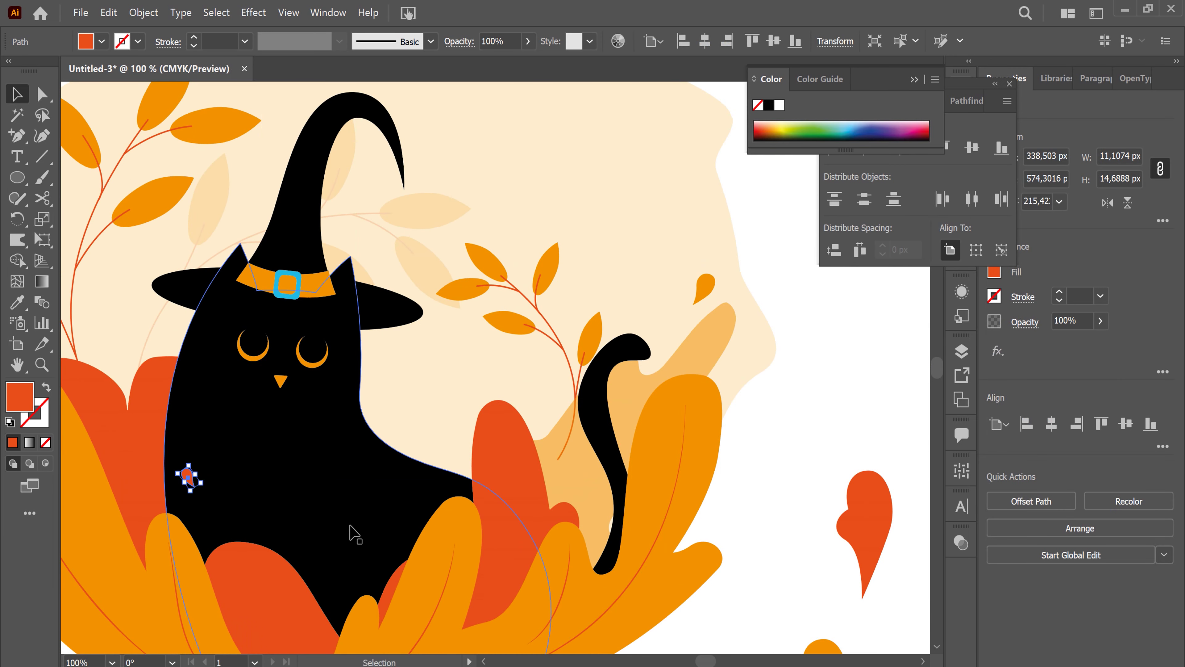
key(ctrl+plus)
key(ctrl+plus)
drag(515, 355, 516, 356)
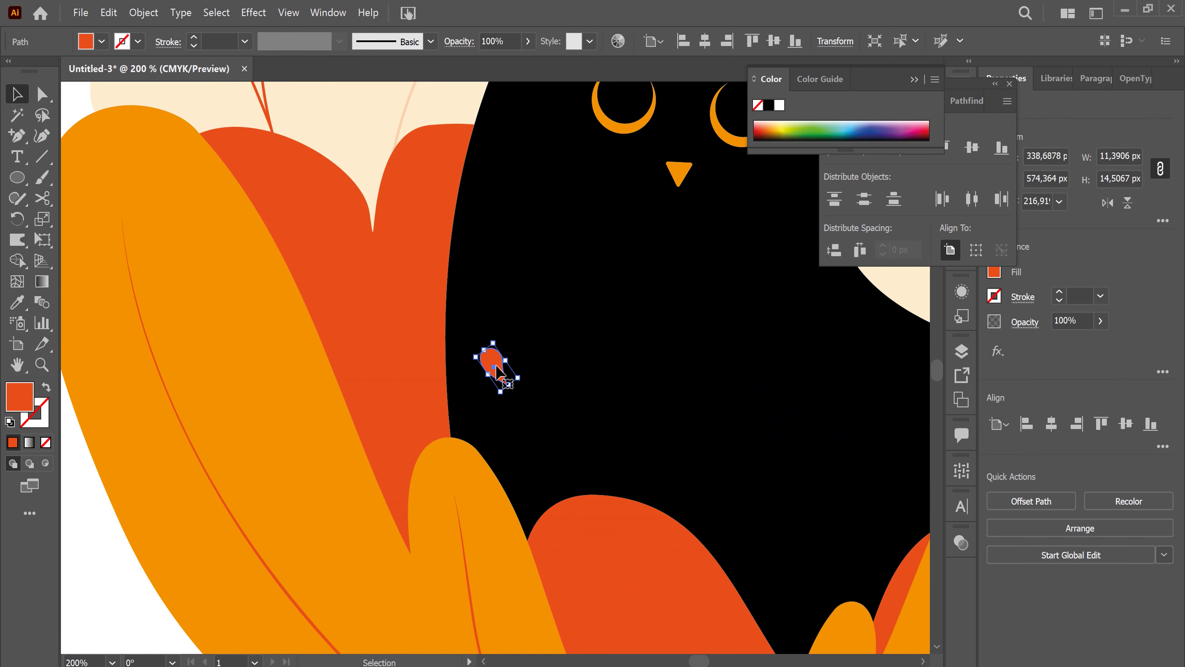
mouse_move(495, 369)
mouse_down()
mouse_move(508, 426)
mouse_move(520, 399)
mouse_move(493, 407)
mouse_up()
Step: Move the notched red leaf beside the cat's tail and shrink it
key(ctrl+minus)
key(ctrl+minus)
key(ctrl+minus)
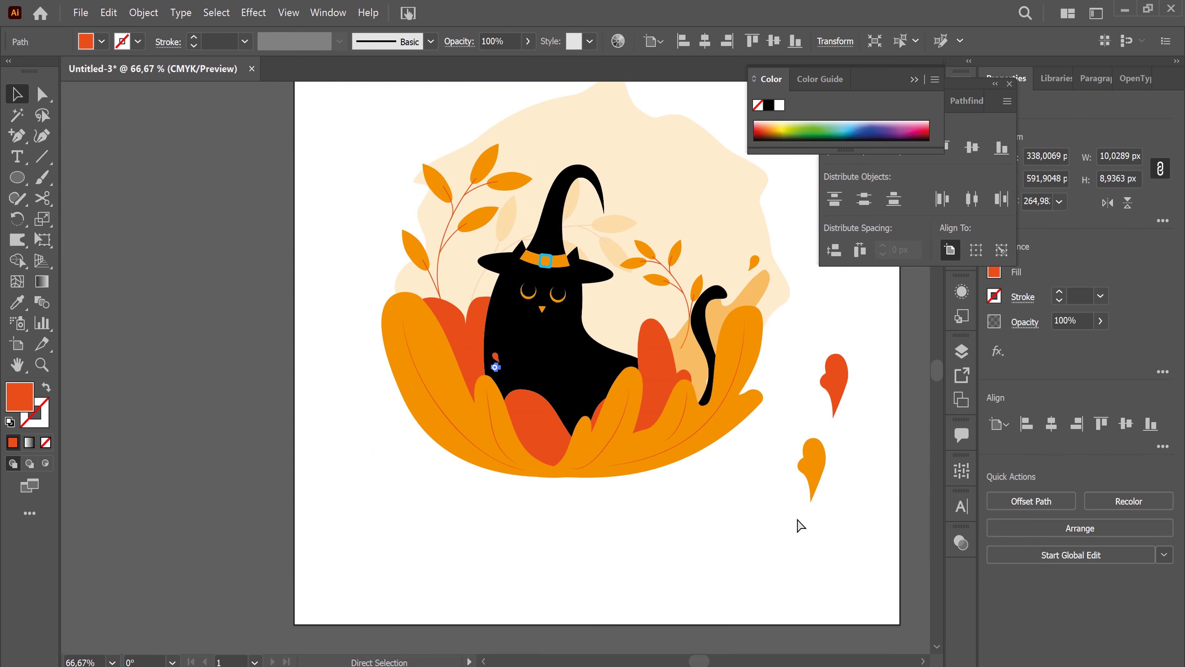
key(ctrl+minus)
drag(666, 579, 670, 587)
click(765, 451)
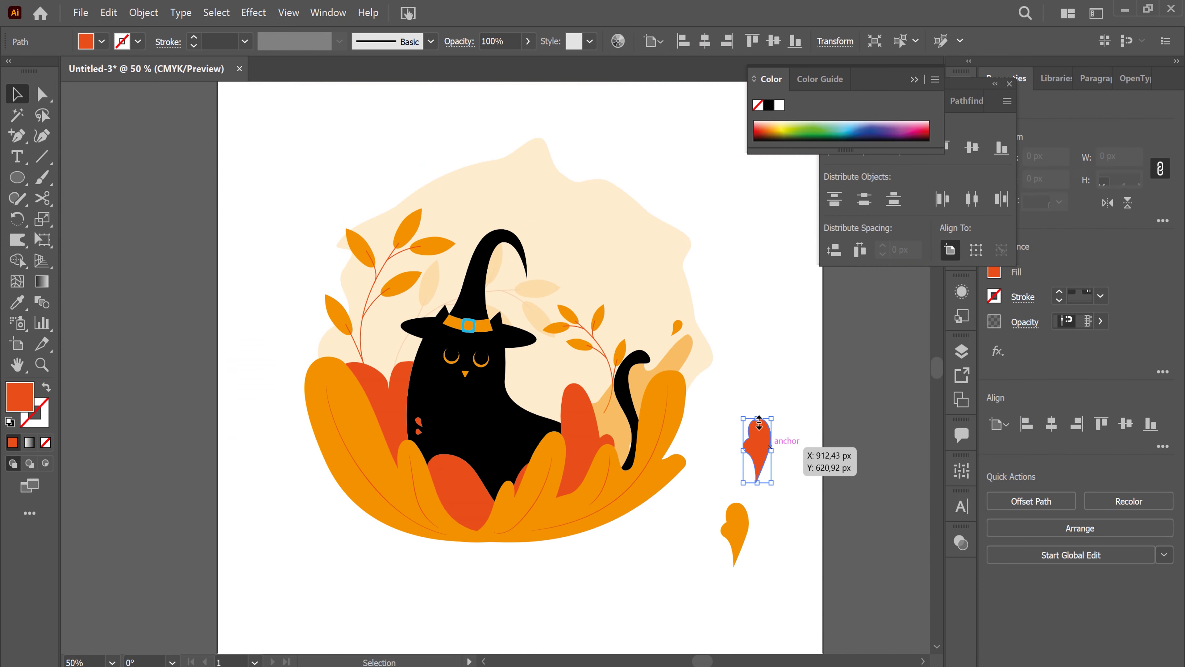
drag(752, 428, 707, 307)
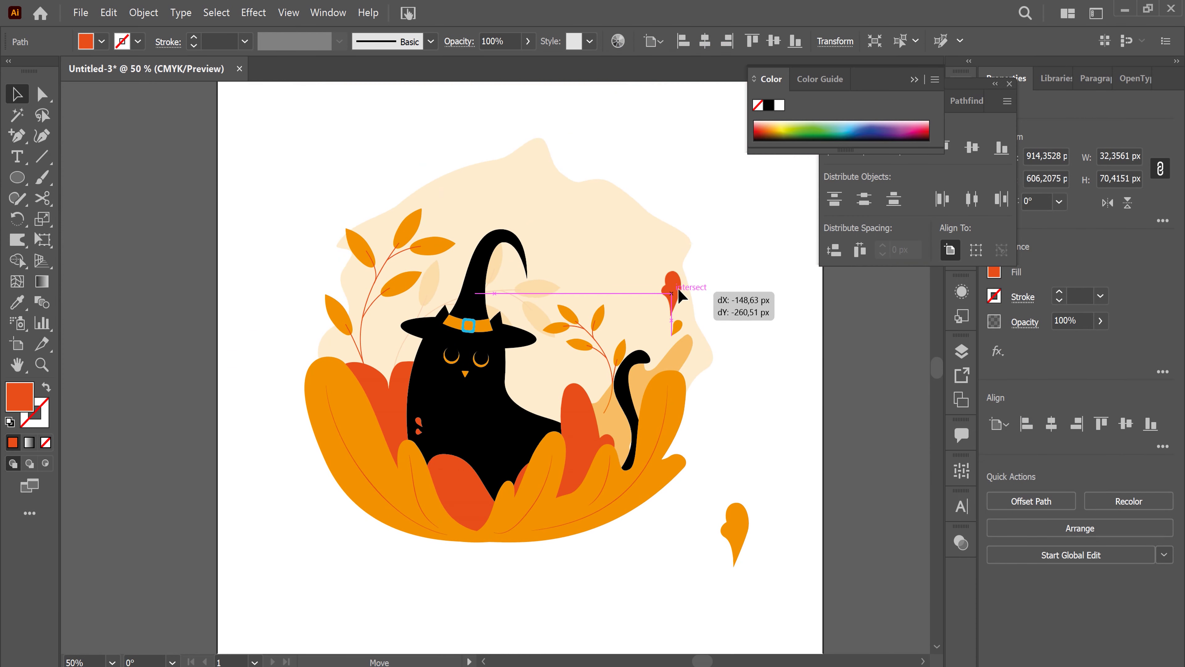
drag(707, 304, 703, 319)
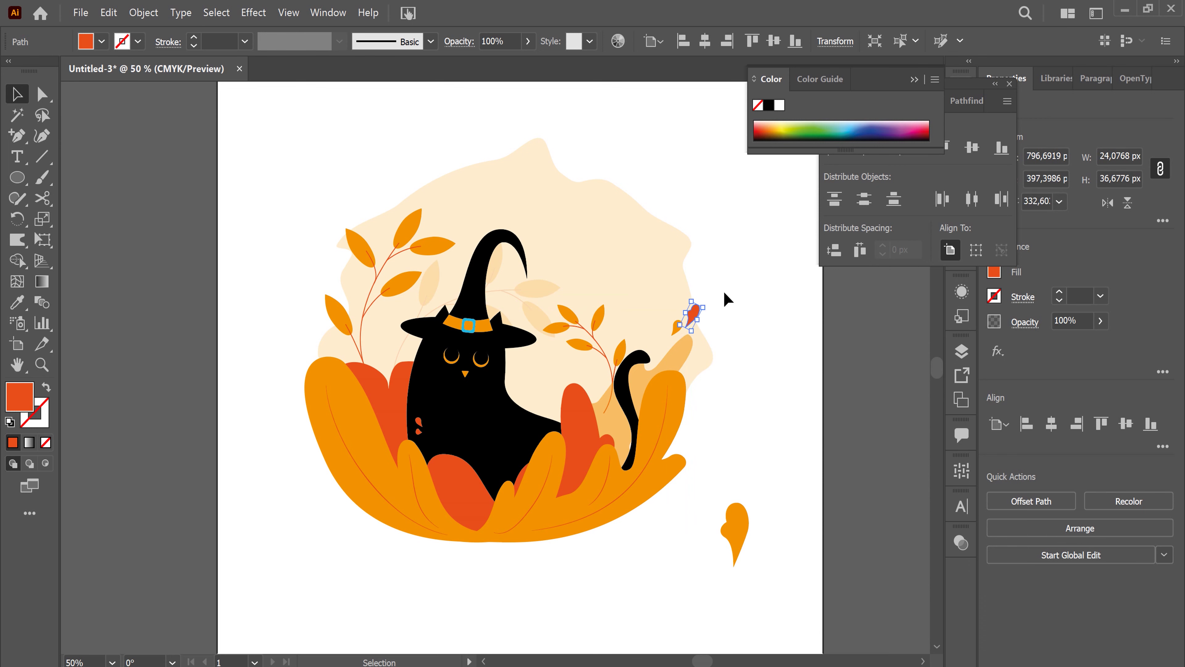
click(752, 357)
click(734, 528)
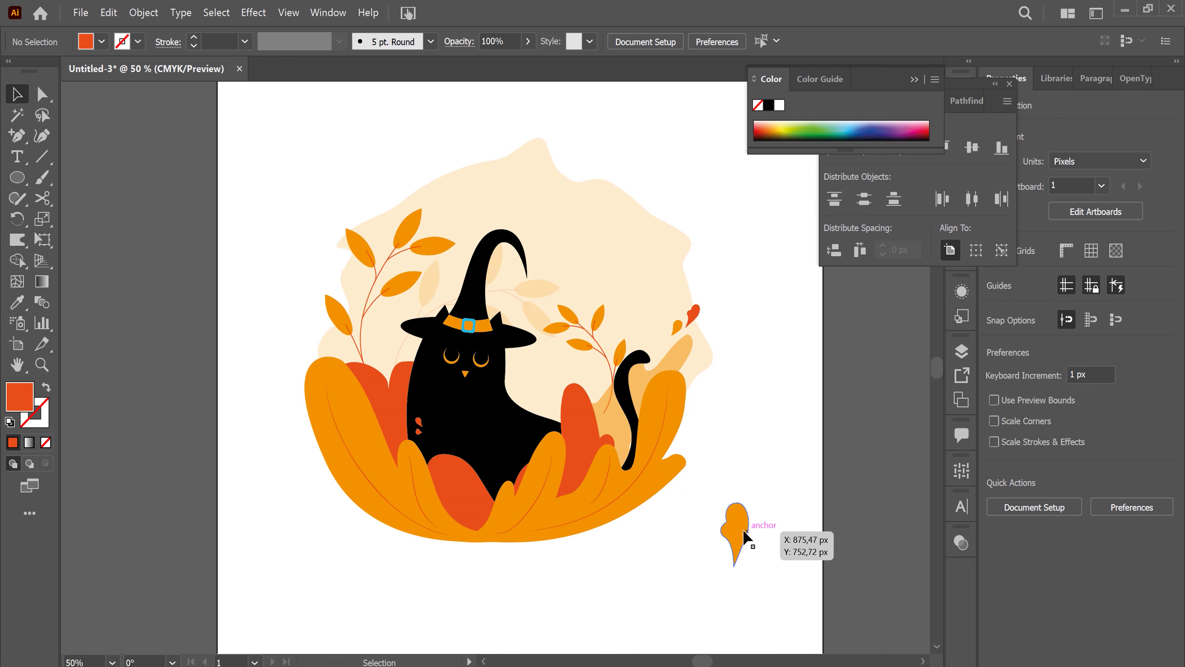
Step: Reshape the orange leaf's bottom tip and lower-right curve with Direct Selection
key(ctrl+1)
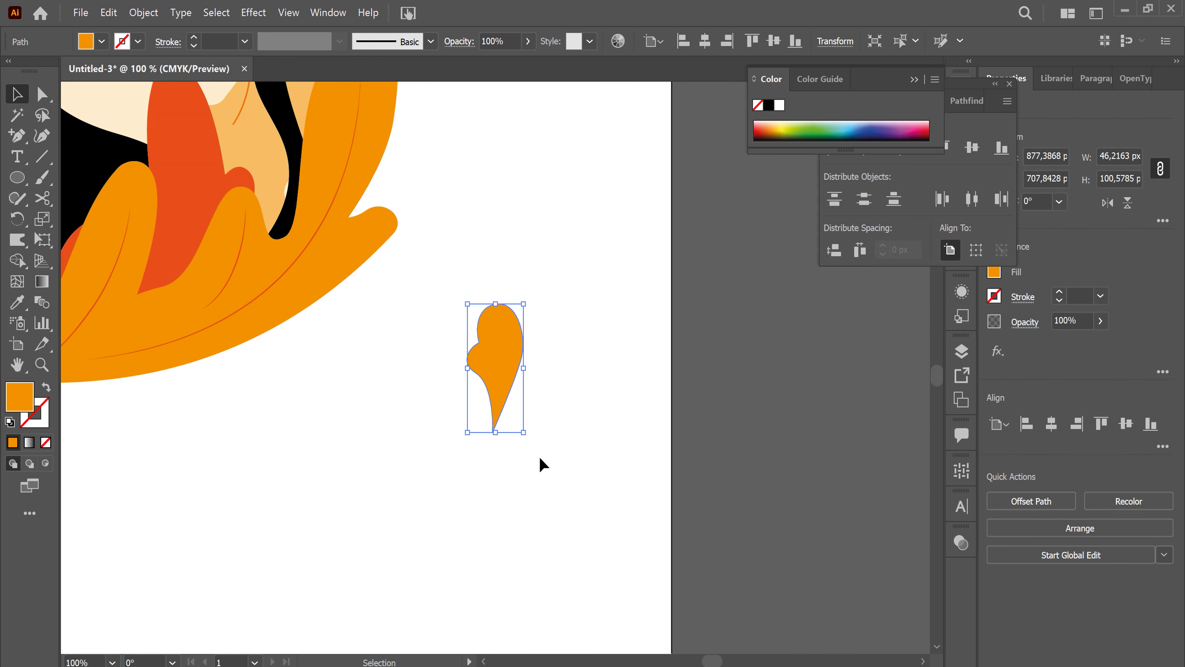
key(a)
drag(492, 432, 464, 418)
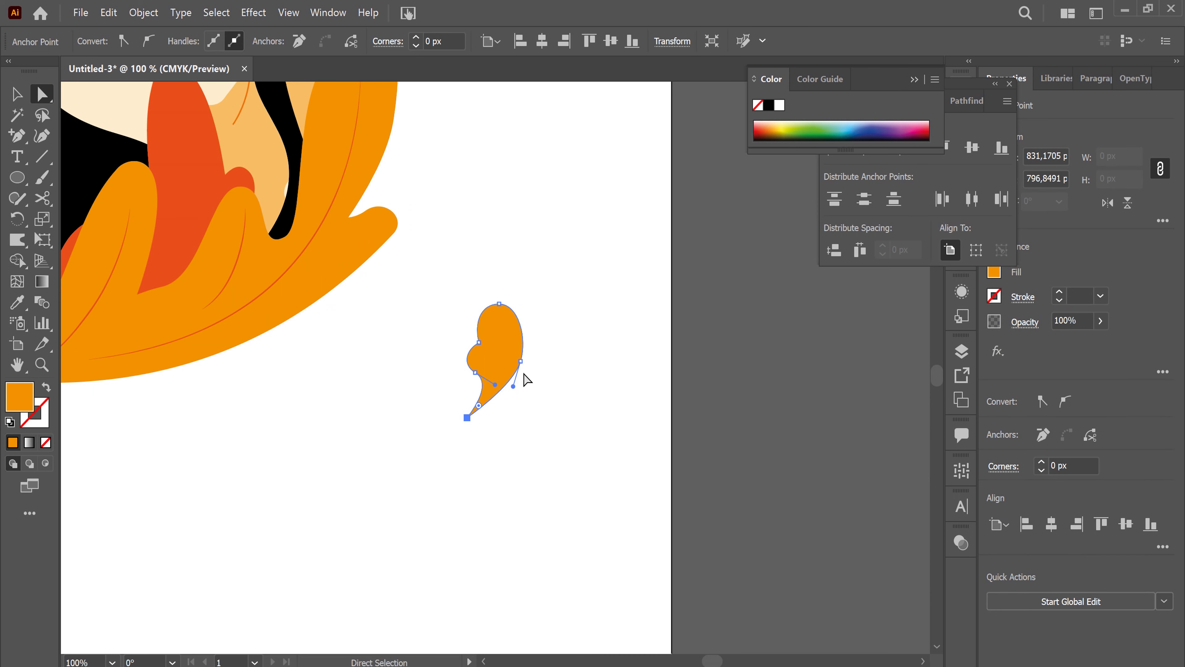
drag(515, 386, 504, 403)
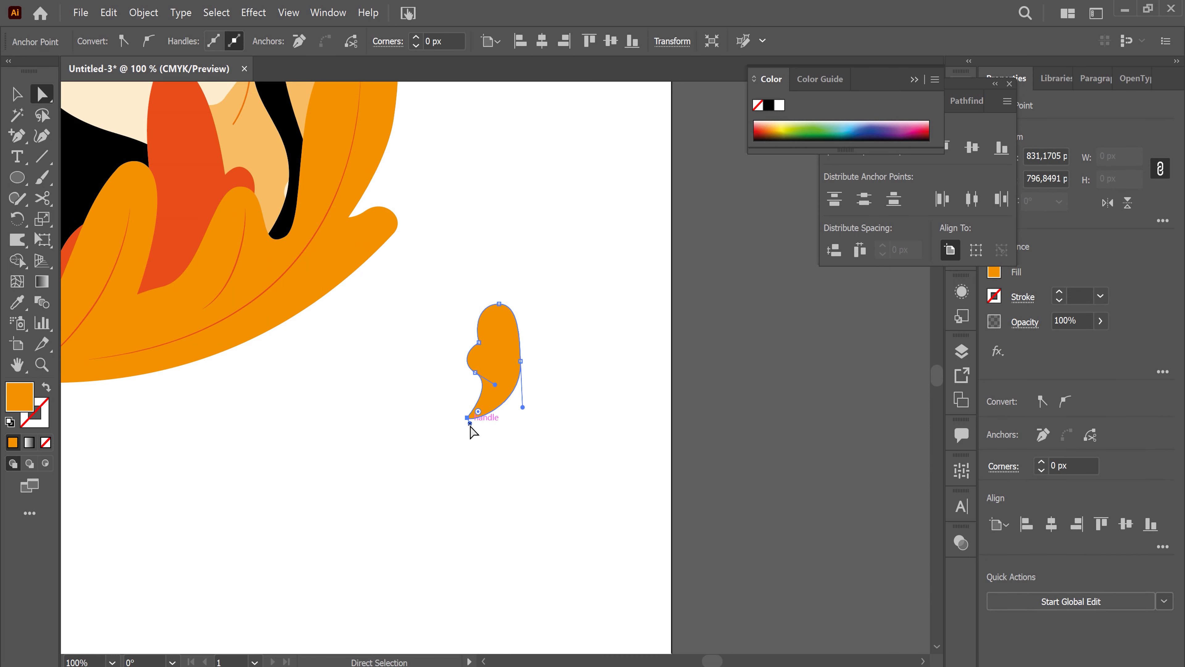
drag(469, 422, 479, 412)
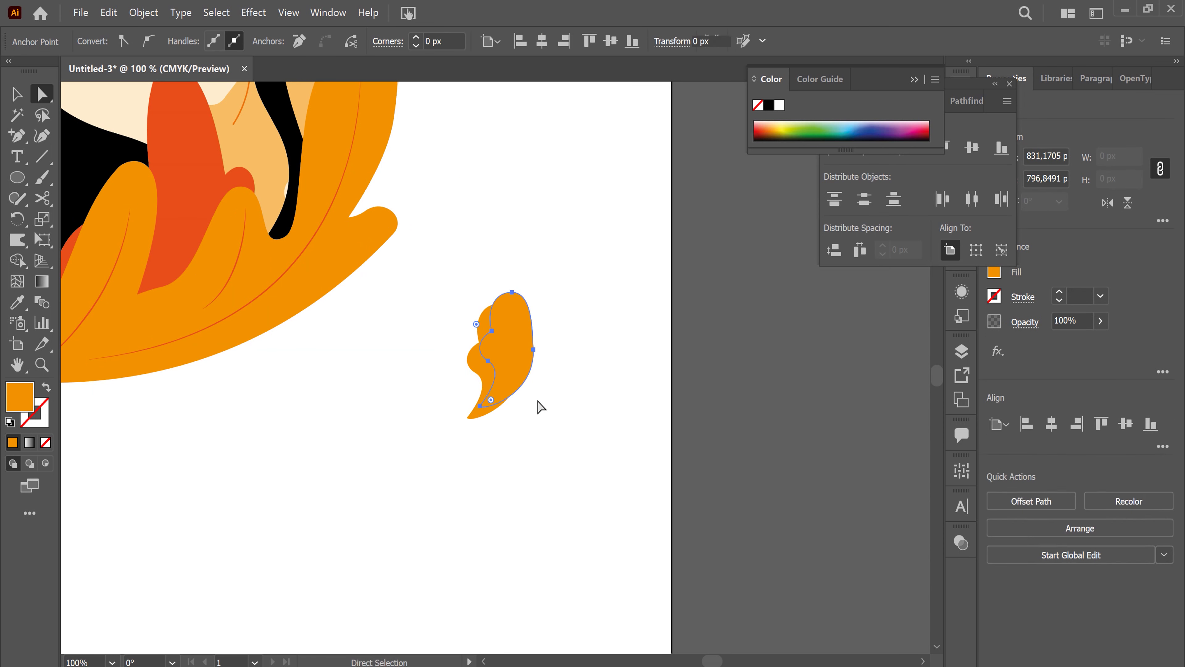
click(489, 424)
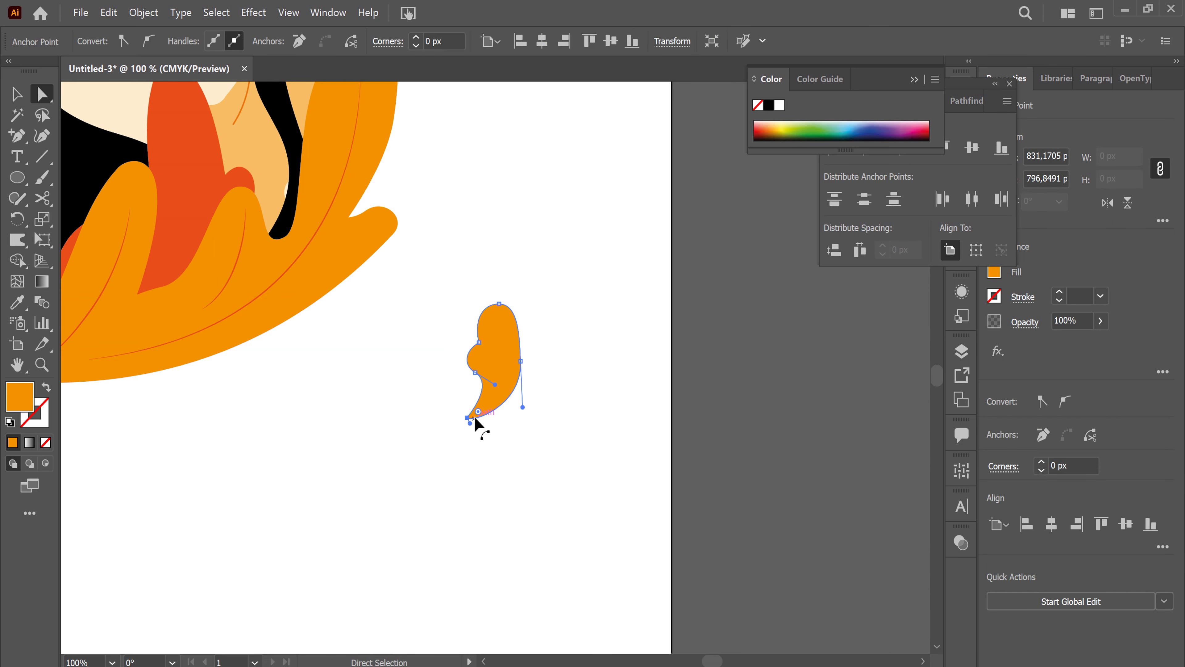
Step: Curve the leaf's lower tip outward and make its right side bulge
drag(469, 423, 486, 420)
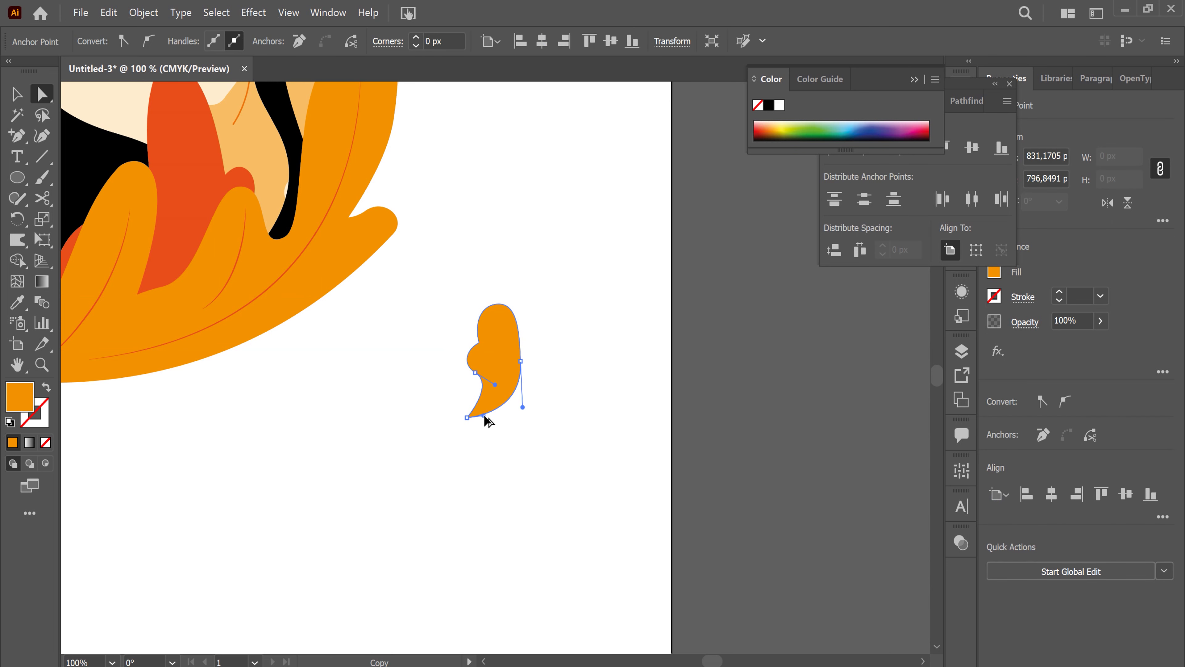
click(522, 407)
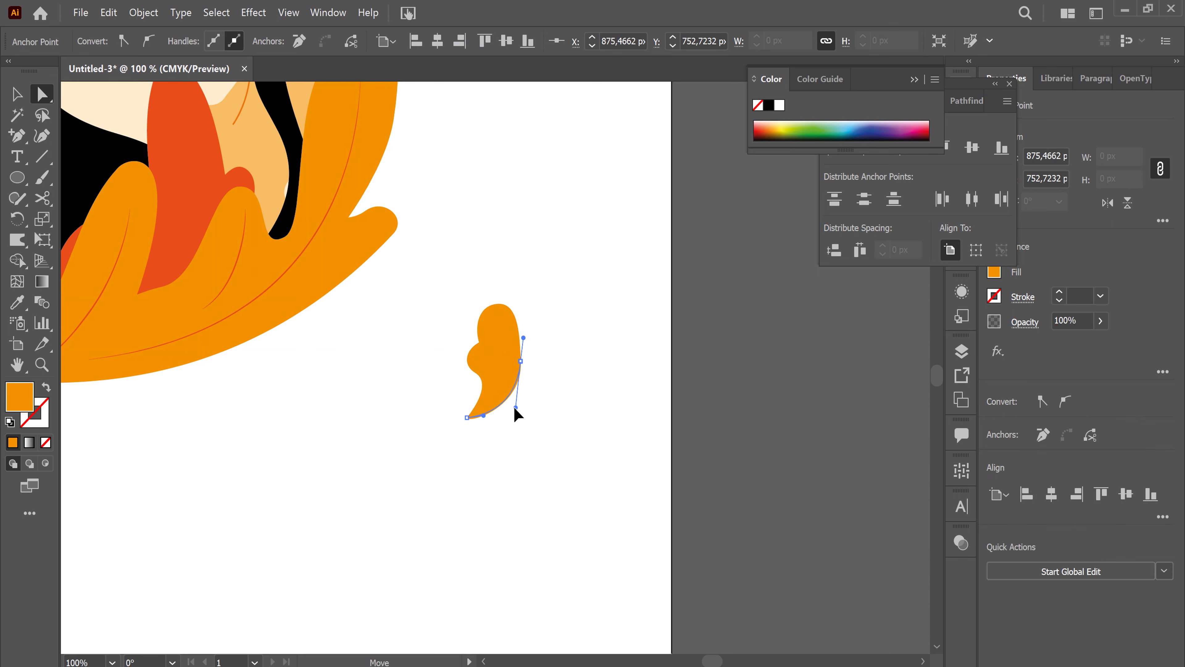
drag(540, 378, 574, 432)
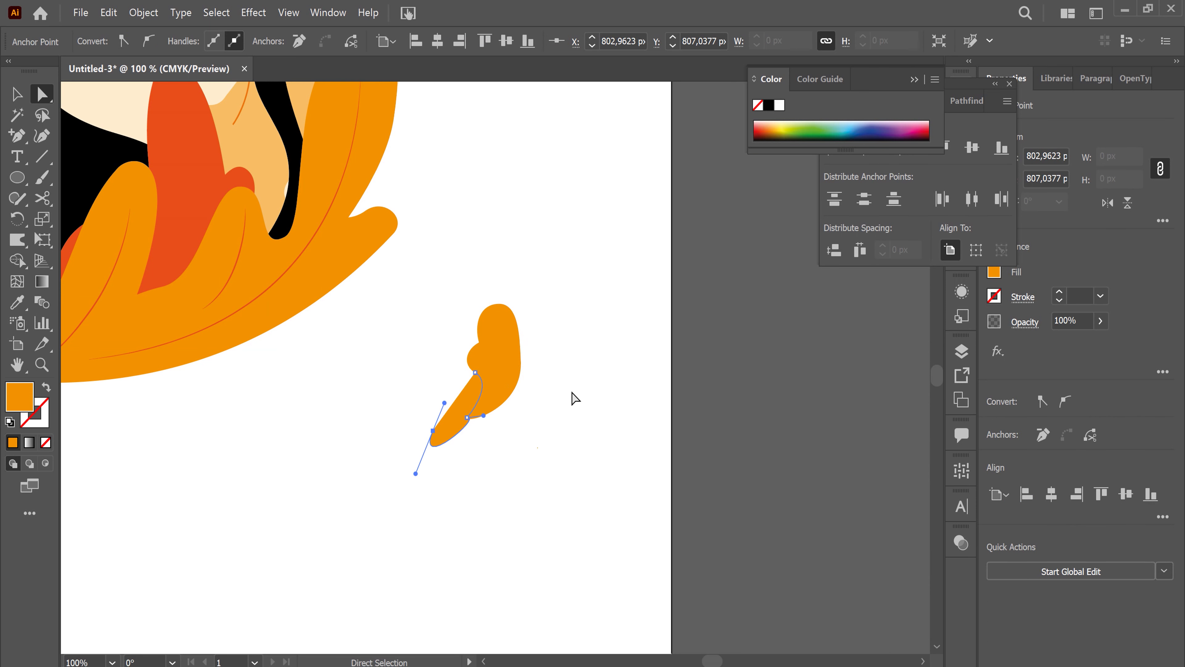
key(ctrl+z)
click(573, 395)
click(522, 360)
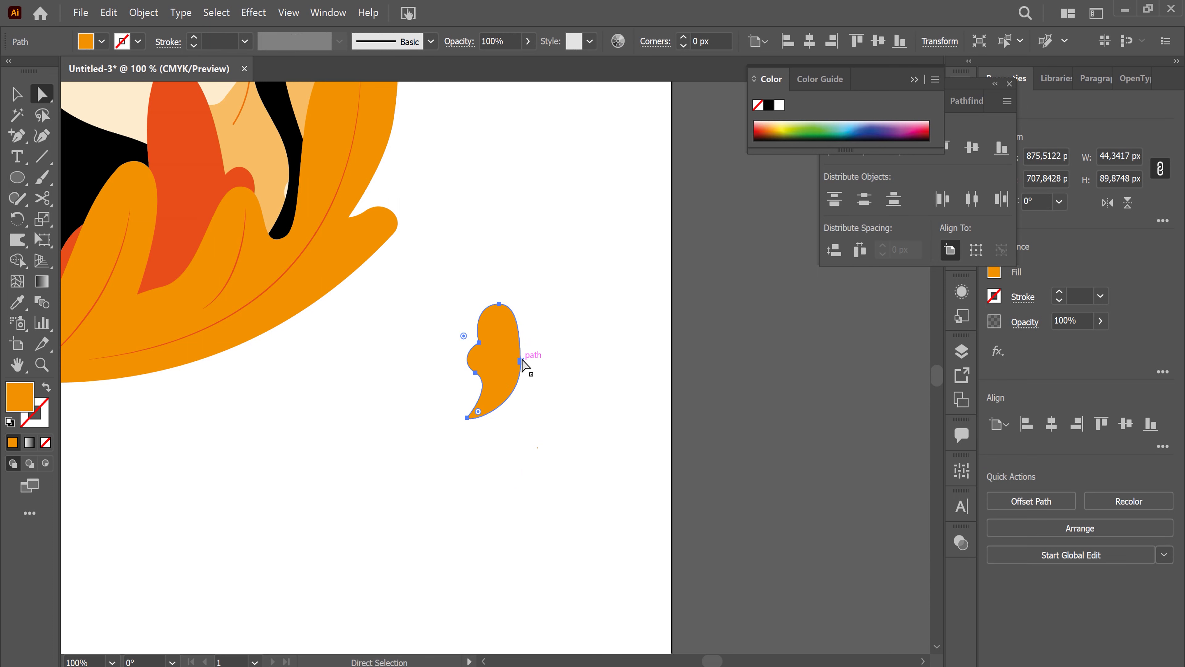
click(521, 360)
drag(522, 334, 533, 338)
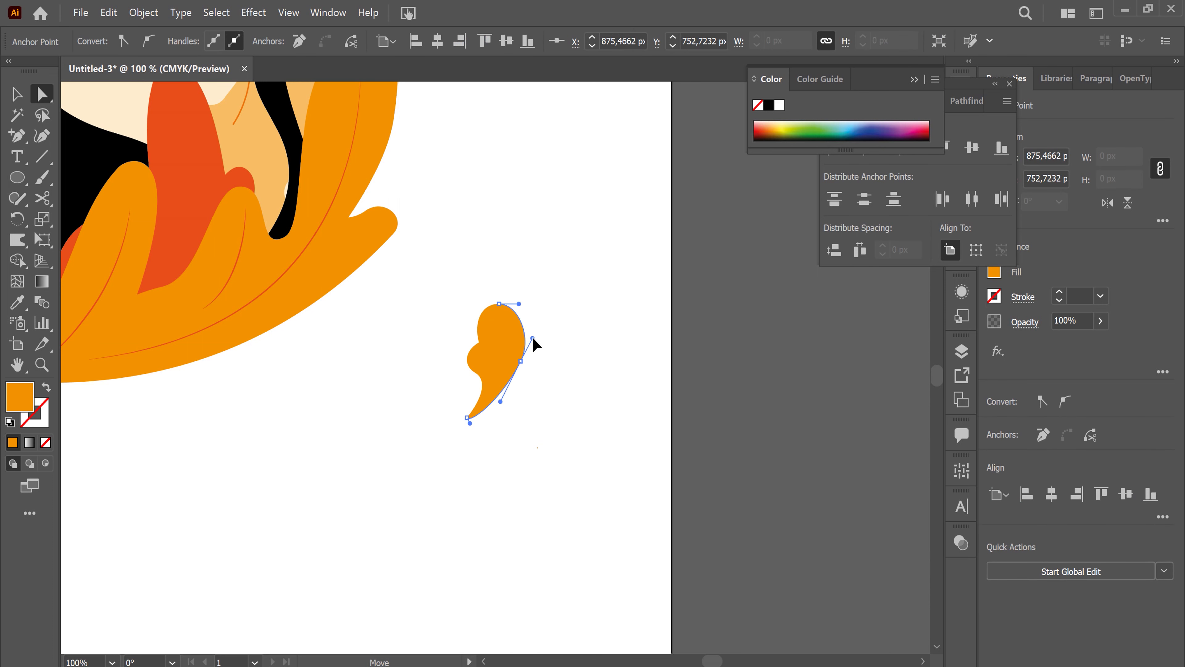
Step: Alt-drag a copy of the curled orange leaf just to its right
click(17, 93)
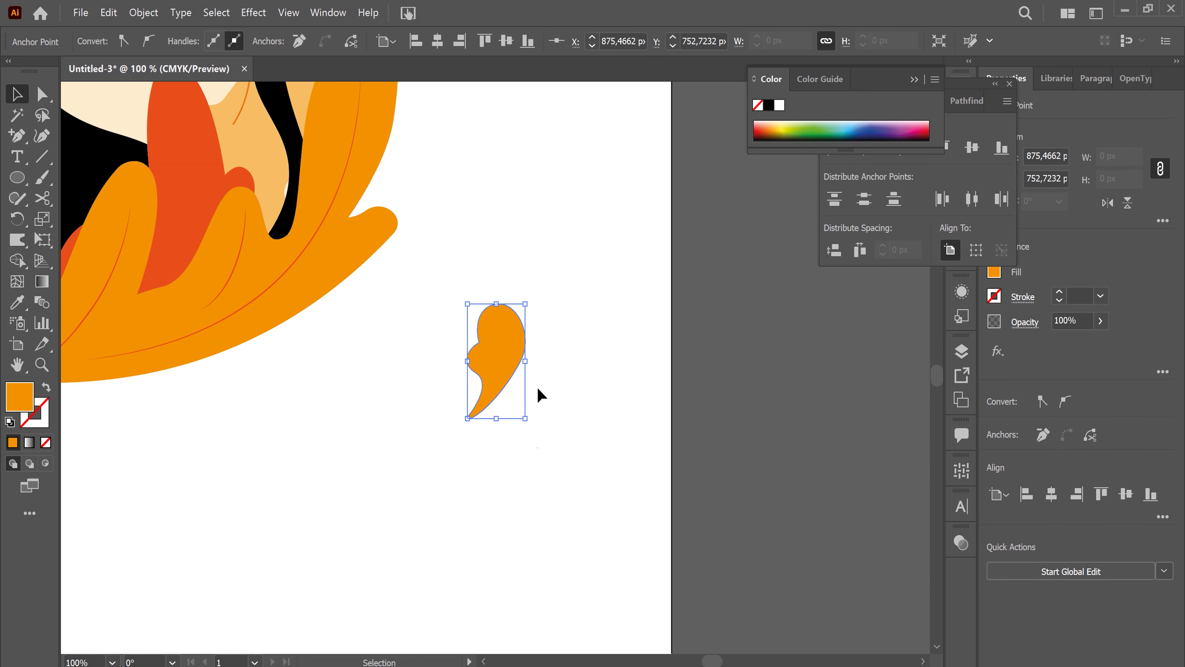
click(538, 388)
click(505, 357)
drag(492, 371, 581, 376)
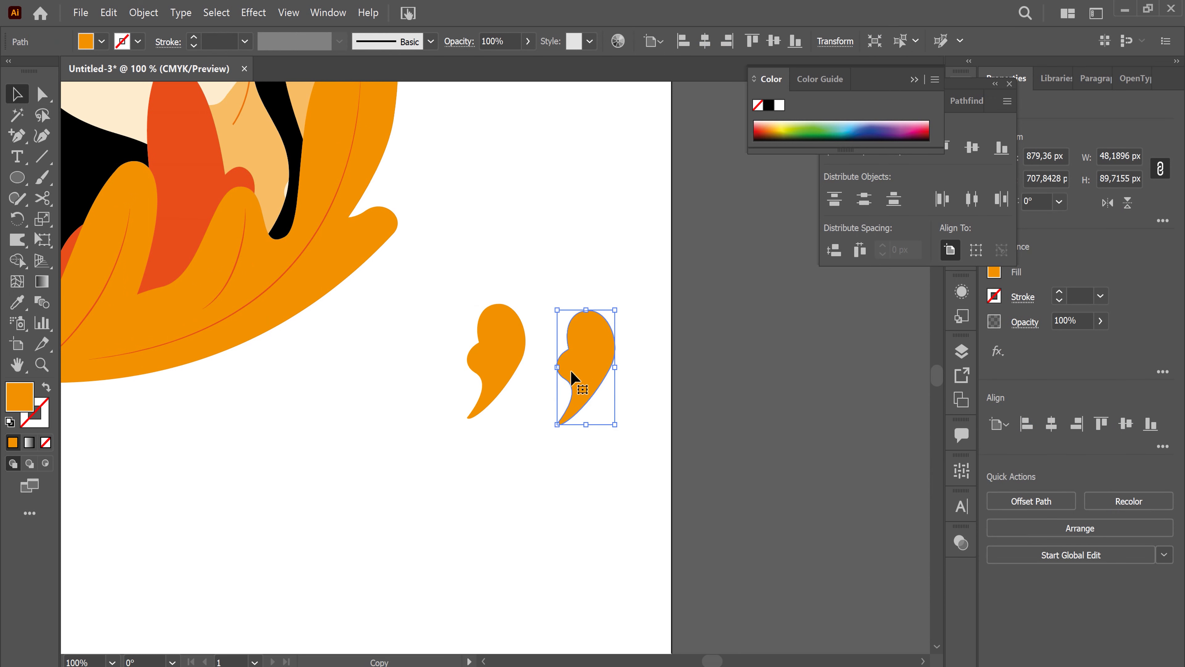
Step: Fill the duplicate leaf red-orange and scale it to half size
click(101, 41)
click(149, 70)
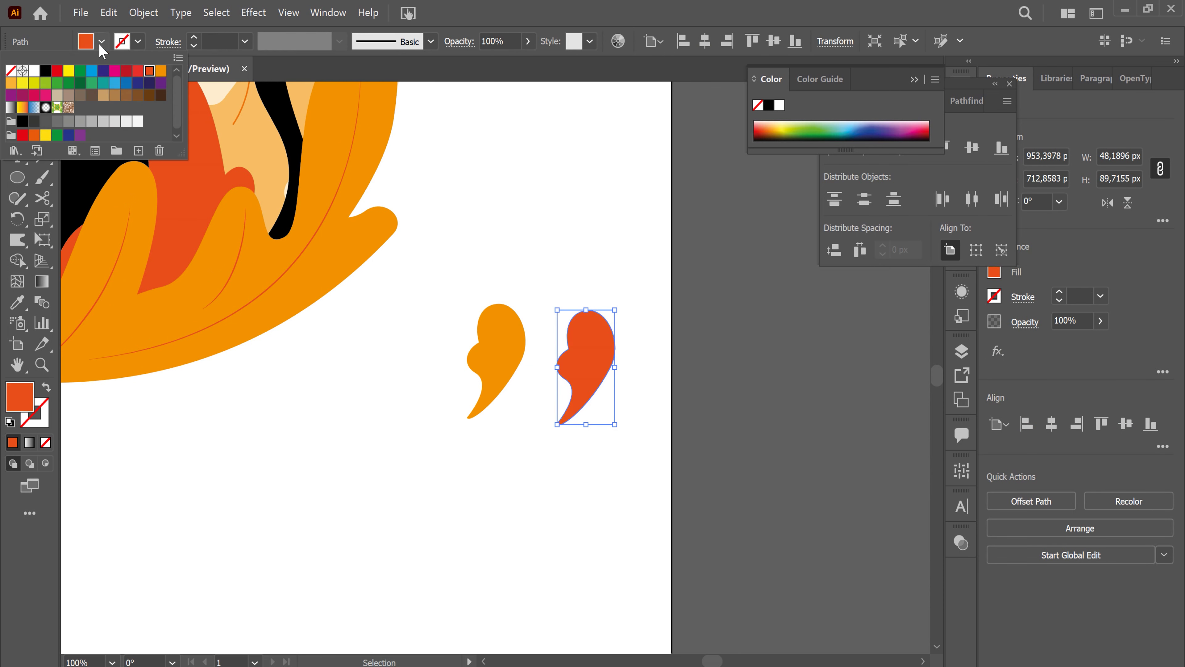
click(525, 200)
click(589, 357)
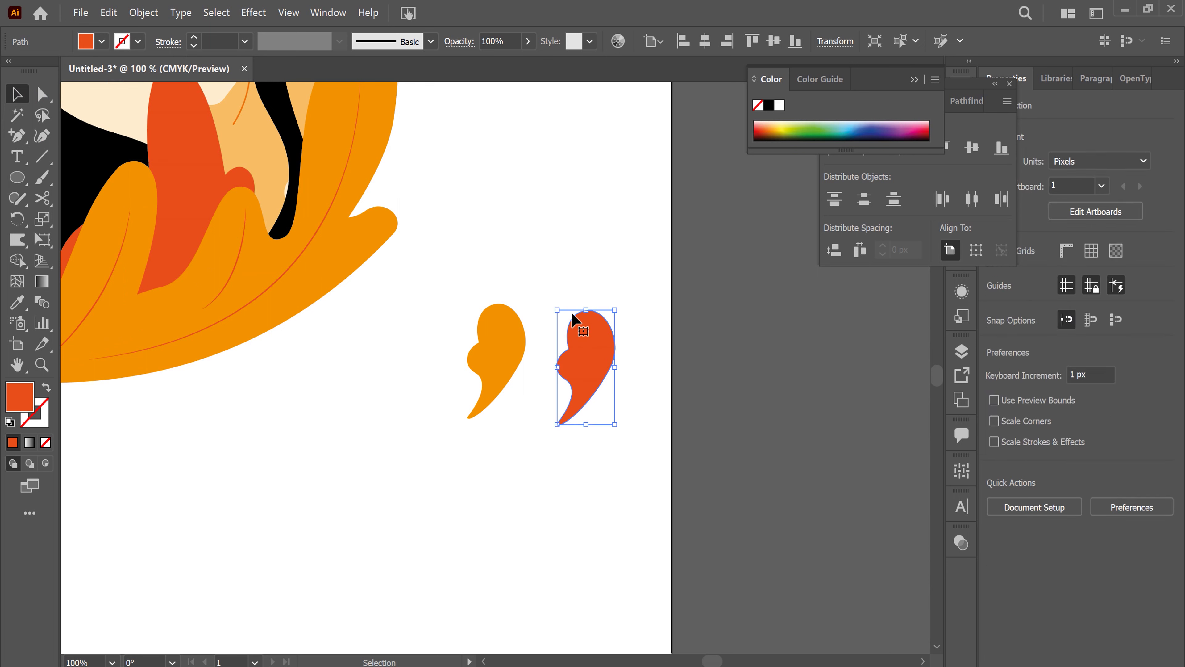
drag(557, 310, 586, 368)
Step: Move the red-orange leaf onto the cat's lower body and shrink it to a tiny speck
key(ctrl+minus)
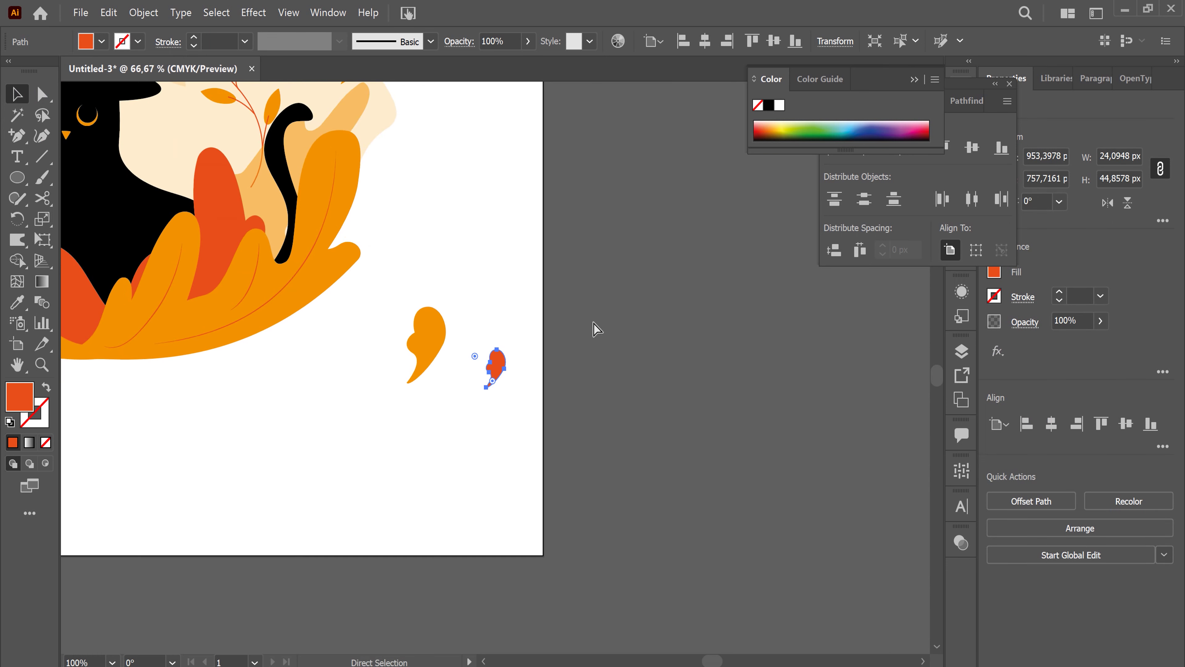
drag(501, 367, 494, 381)
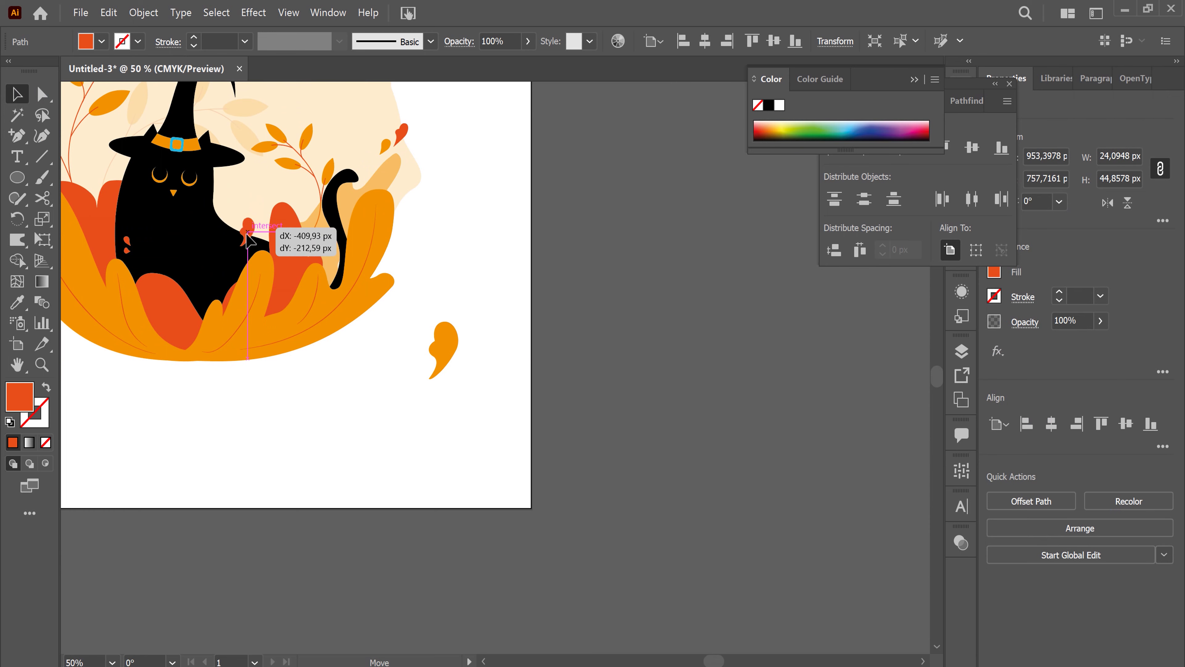
drag(494, 380, 238, 261)
key(ctrl+plus)
key(ctrl+plus)
key(ctrl+plus)
key(ctrl+plus)
key(ctrl+plus)
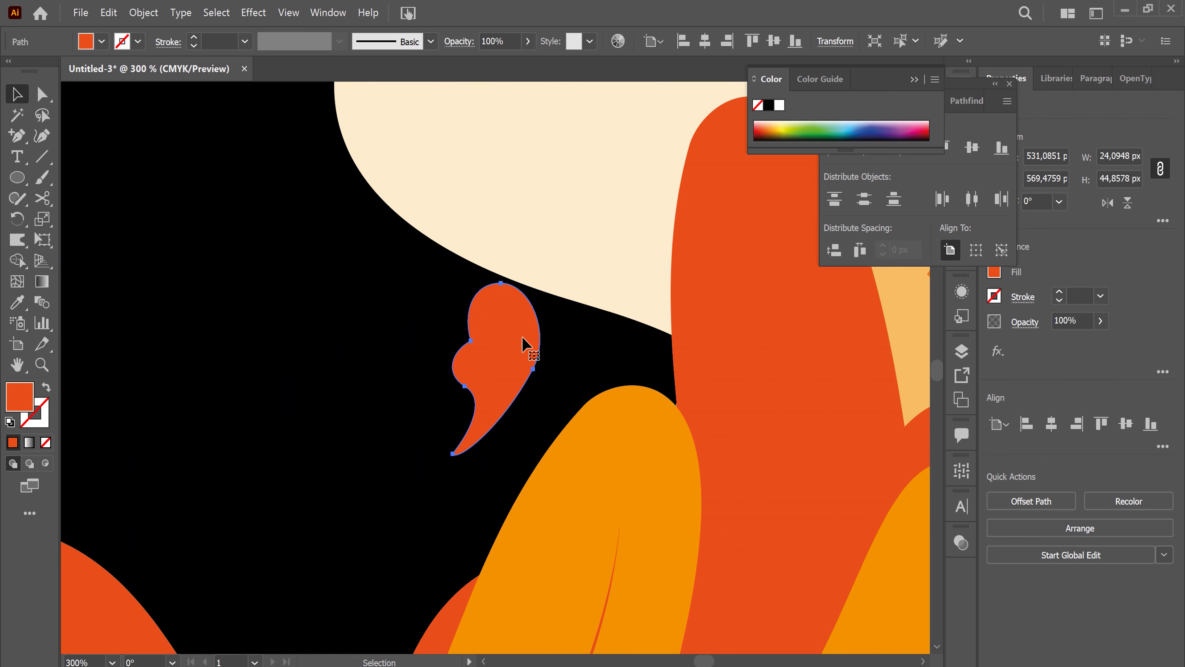
mouse_move(539, 281)
mouse_down()
mouse_move(471, 446)
mouse_move(482, 438)
mouse_move(477, 531)
mouse_up()
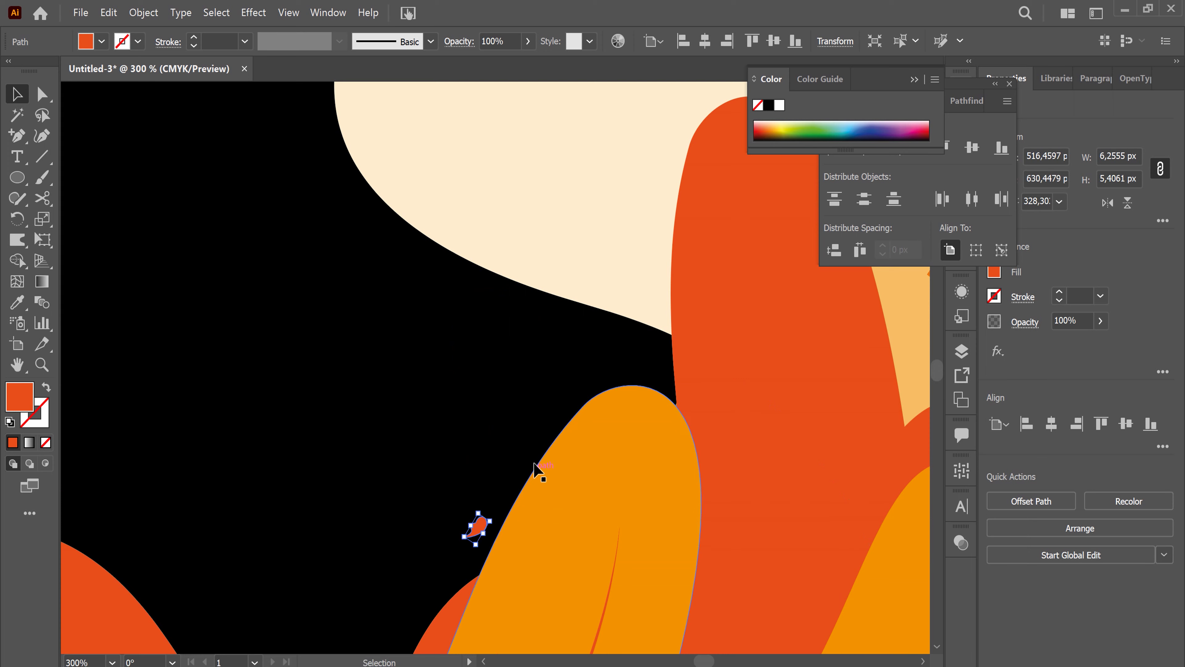
key(ctrl+minus)
key(ctrl+minus)
key(ctrl+minus)
key(ctrl+minus)
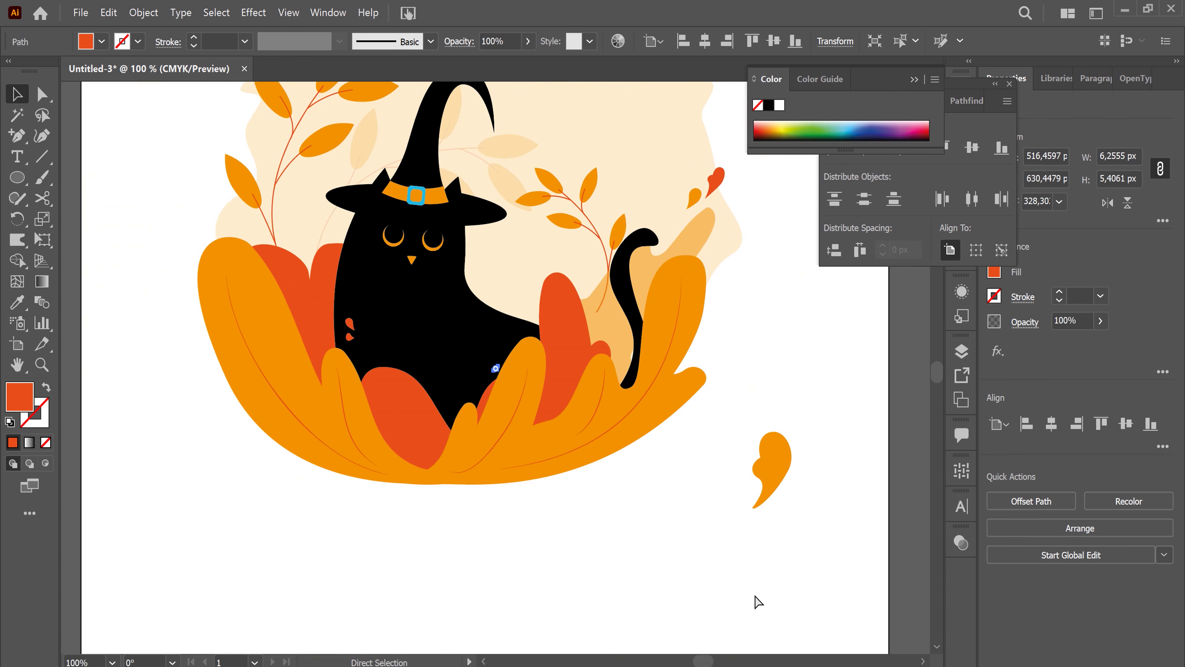
click(668, 527)
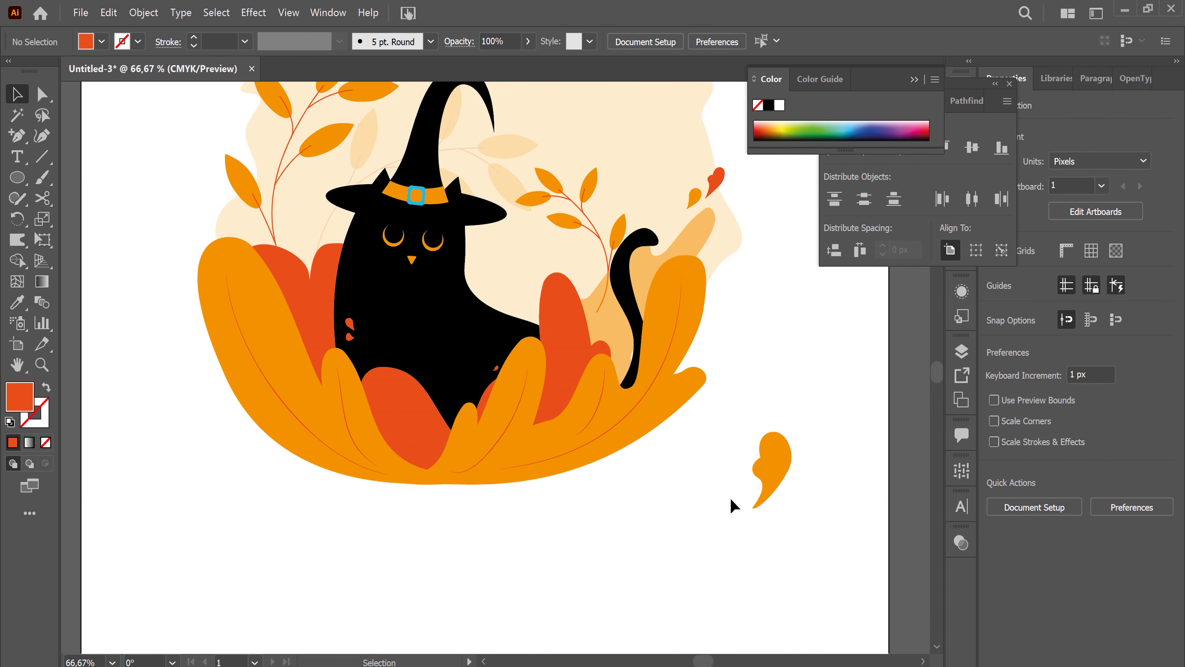
Step: Shrink the orange leaf to a tiny size and rotate it about 30°
click(775, 478)
drag(792, 432, 777, 513)
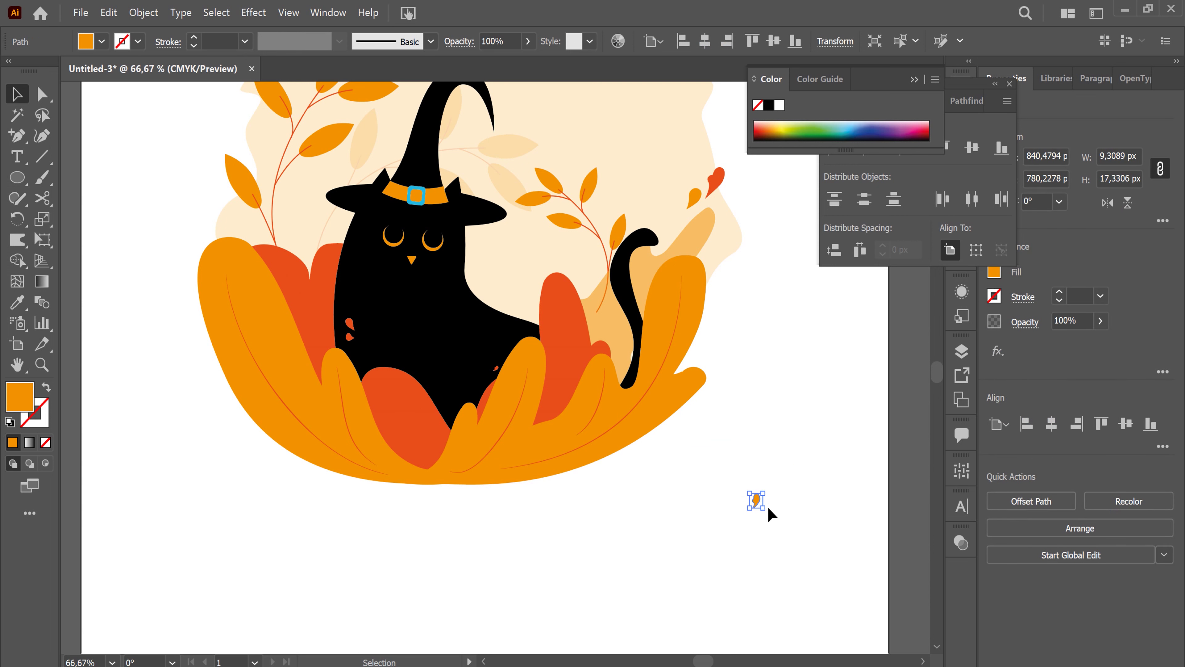
key(ctrl+equal)
key(ctrl+equal)
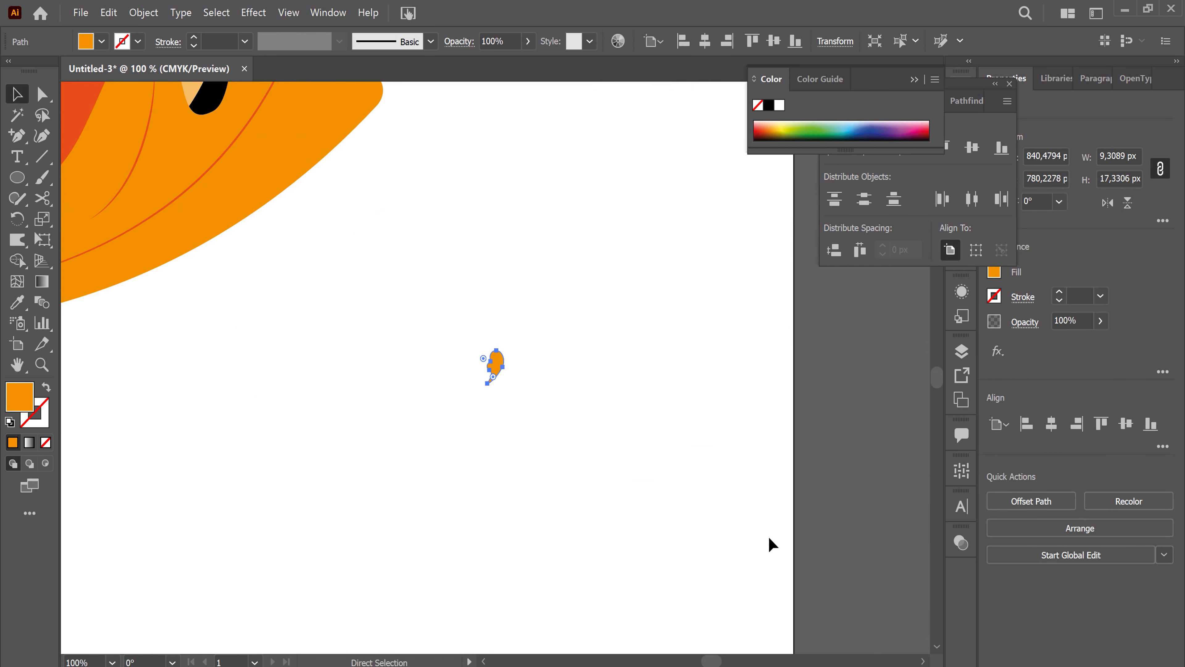
drag(508, 389, 574, 413)
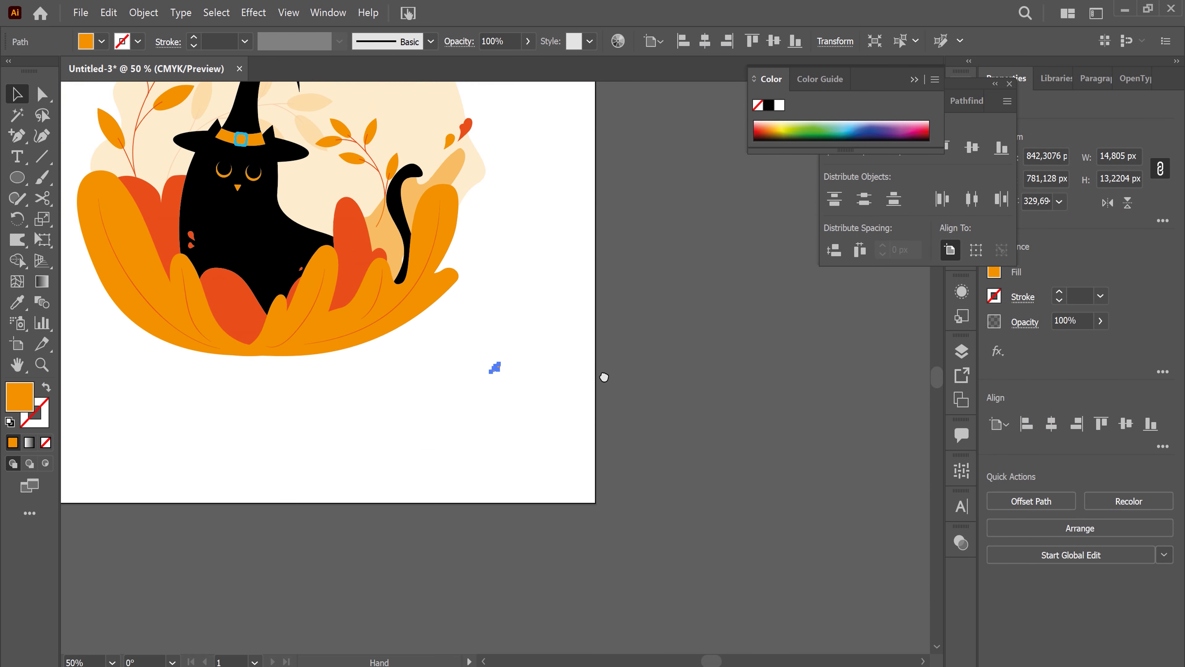
Step: Move the tiny orange leaf beside the cat's tail
drag(540, 302, 695, 448)
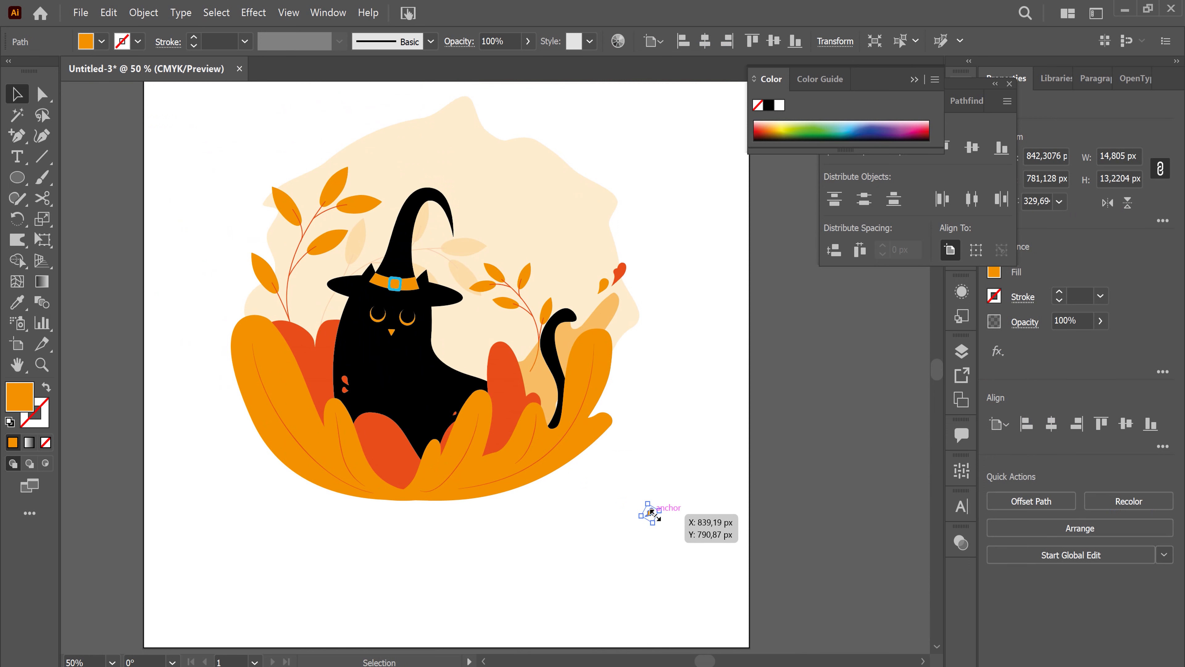
click(690, 524)
mouse_move(651, 513)
mouse_down()
mouse_move(509, 364)
mouse_move(527, 357)
mouse_up()
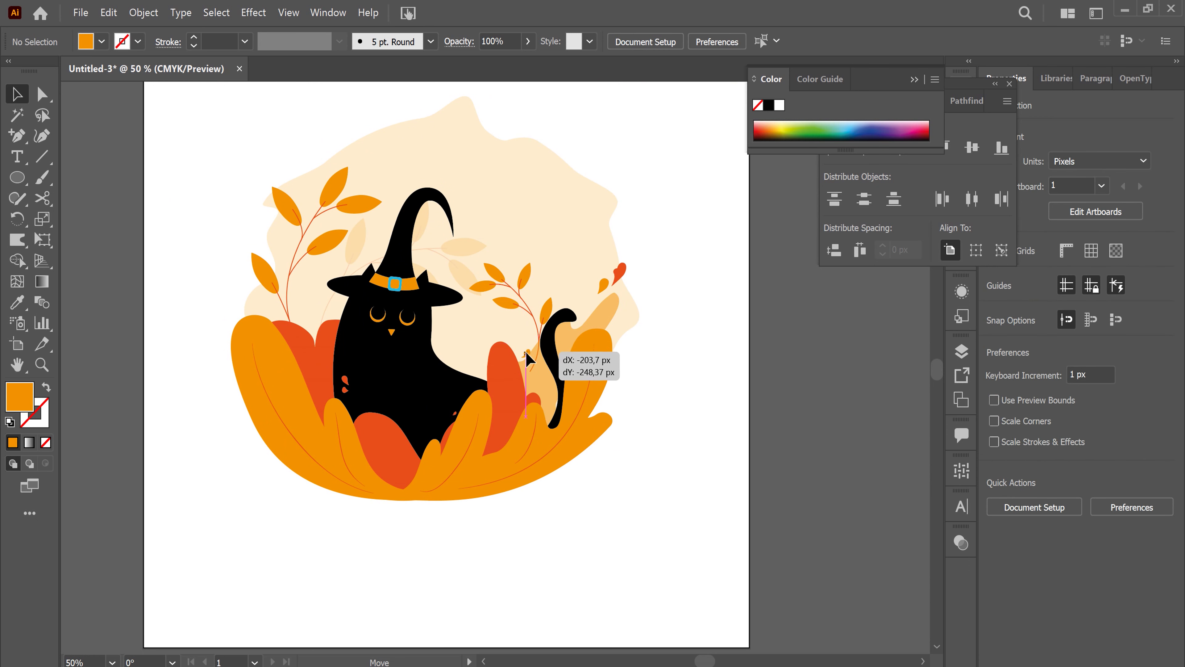
drag(528, 357, 523, 352)
click(691, 413)
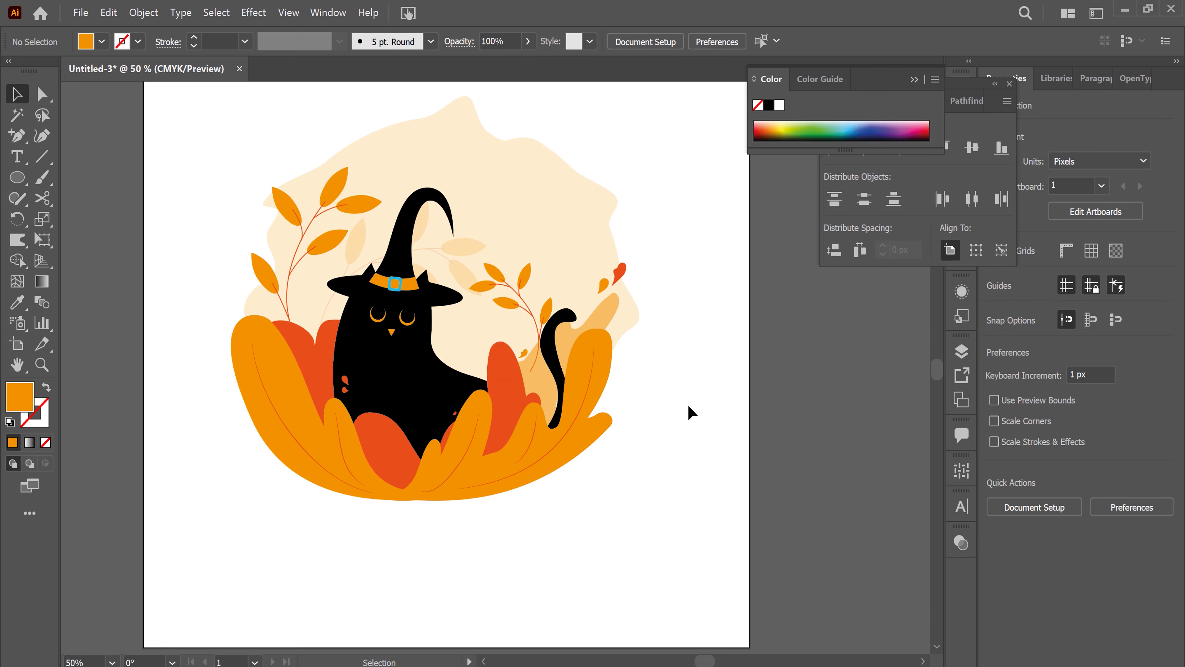
Step: Copy the tiny leaf onto the pale leaf behind the tail, plus a mirrored copy at lower right
click(523, 353)
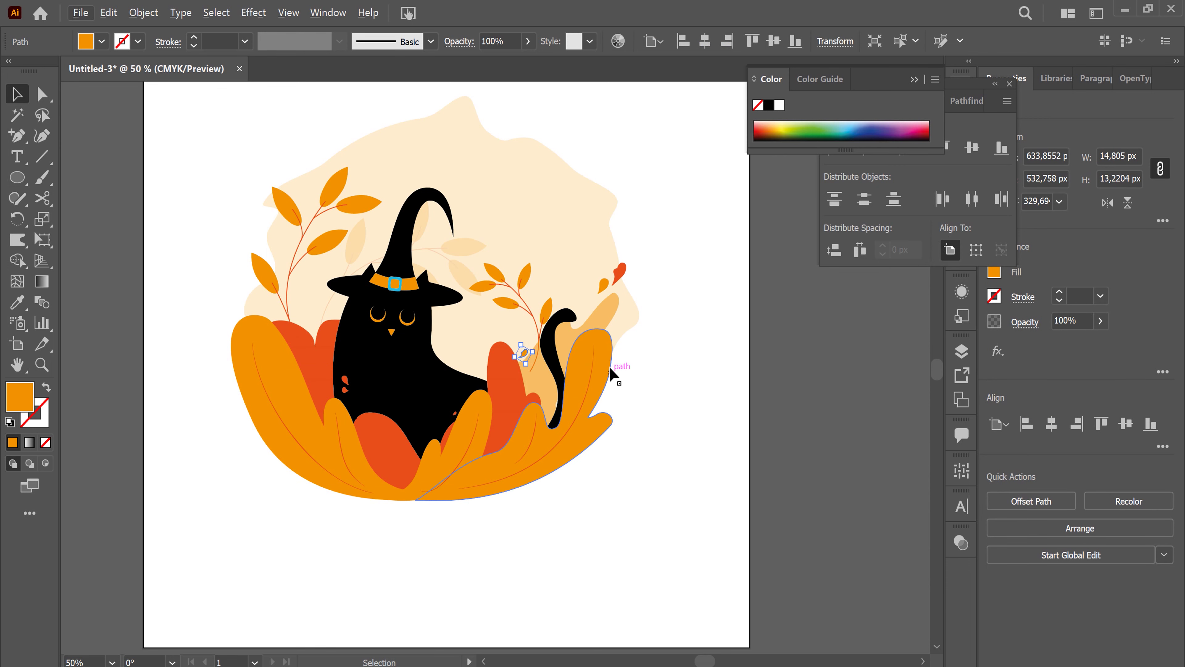
alt+scroll(546, 333, up, 2)
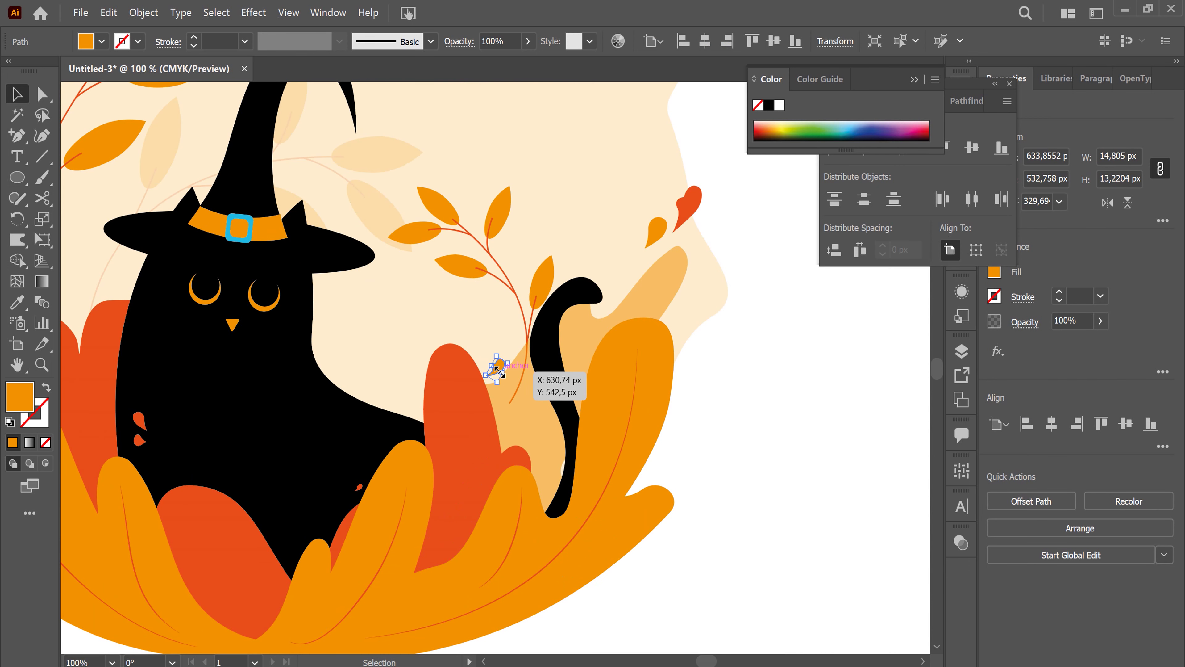
mouse_move(500, 372)
alt+mouse_down()
mouse_move(809, 410)
mouse_move(743, 521)
alt+mouse_up()
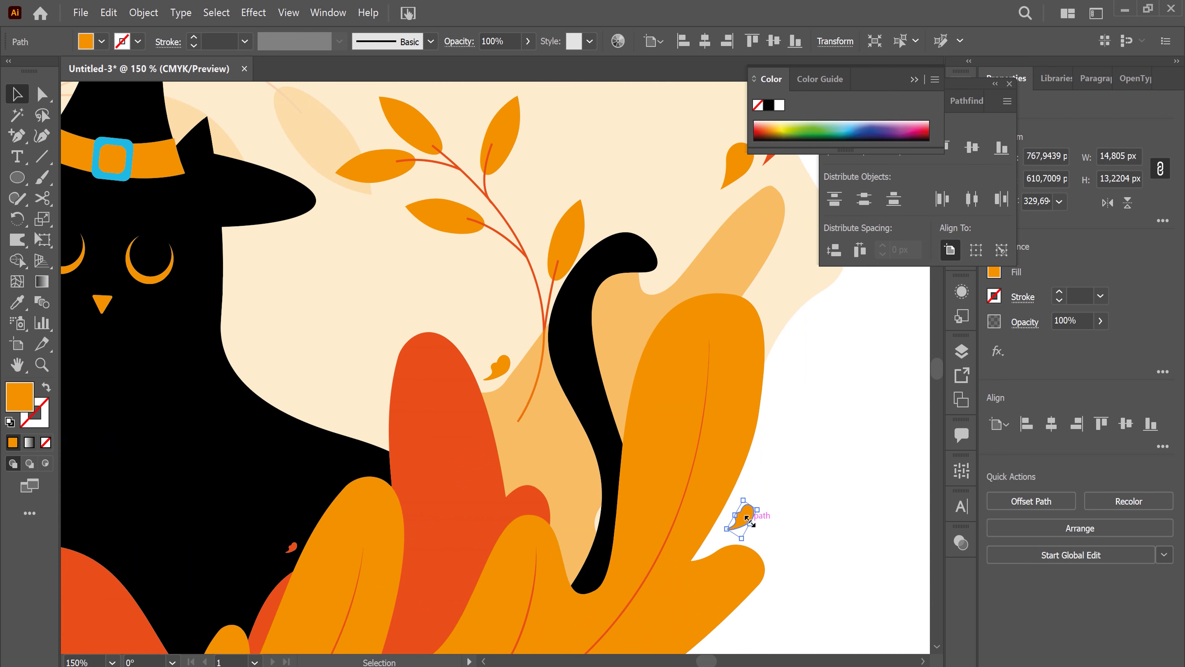
drag(745, 521, 742, 270)
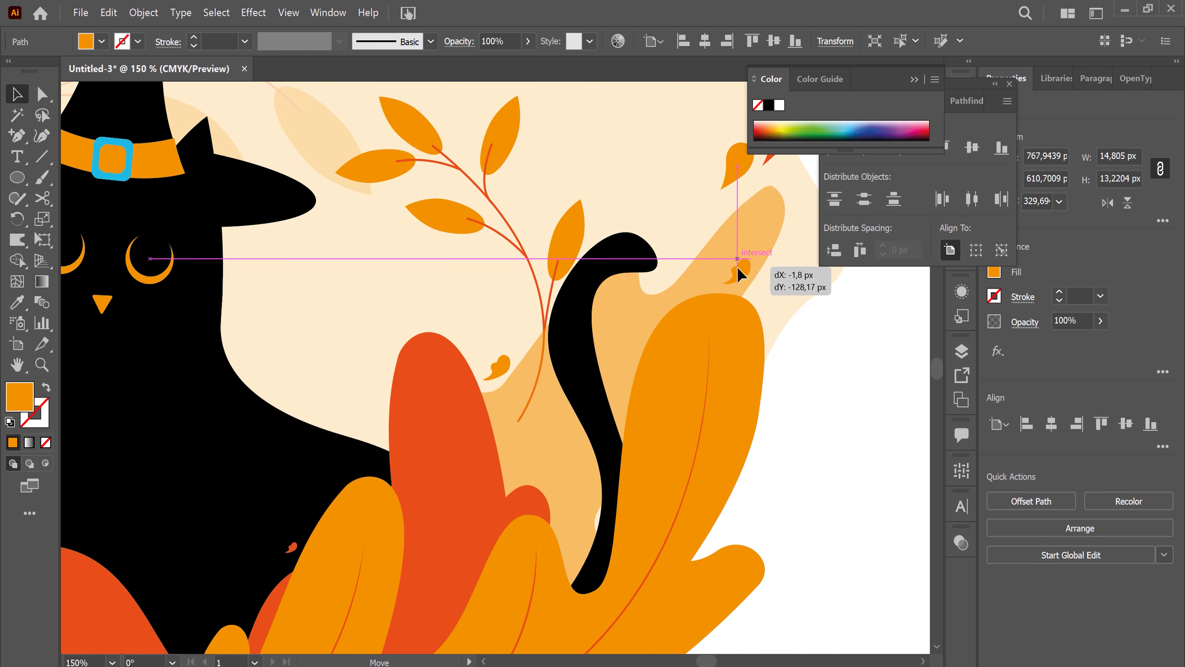
drag(742, 270, 742, 270)
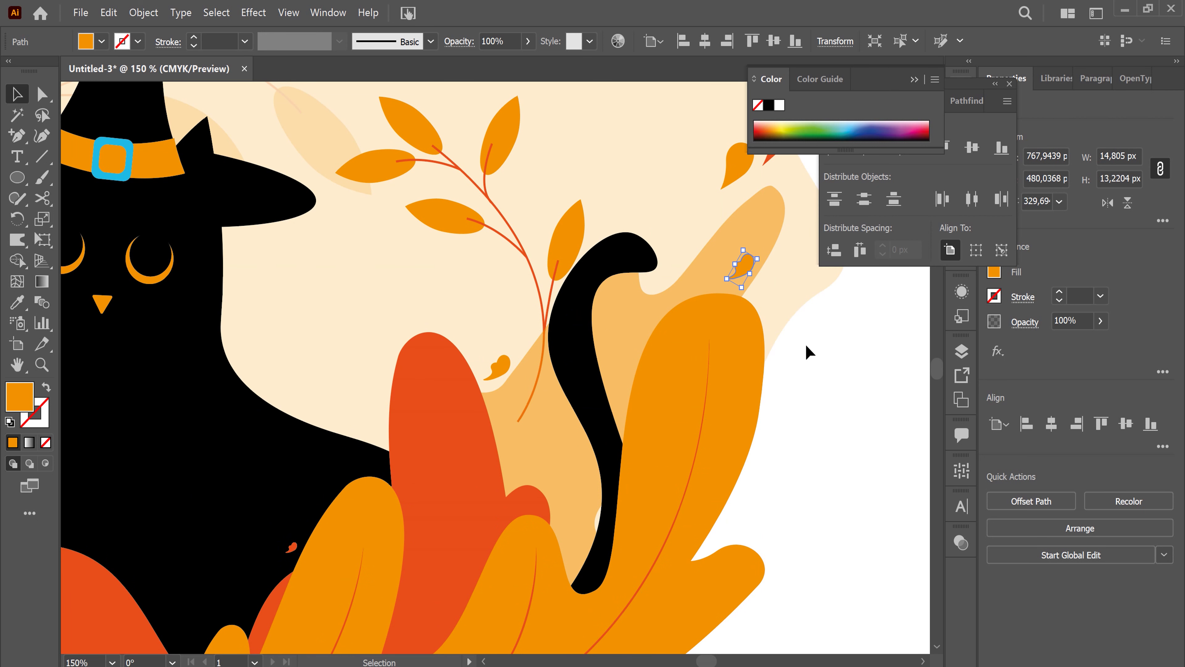
drag(745, 267, 882, 430)
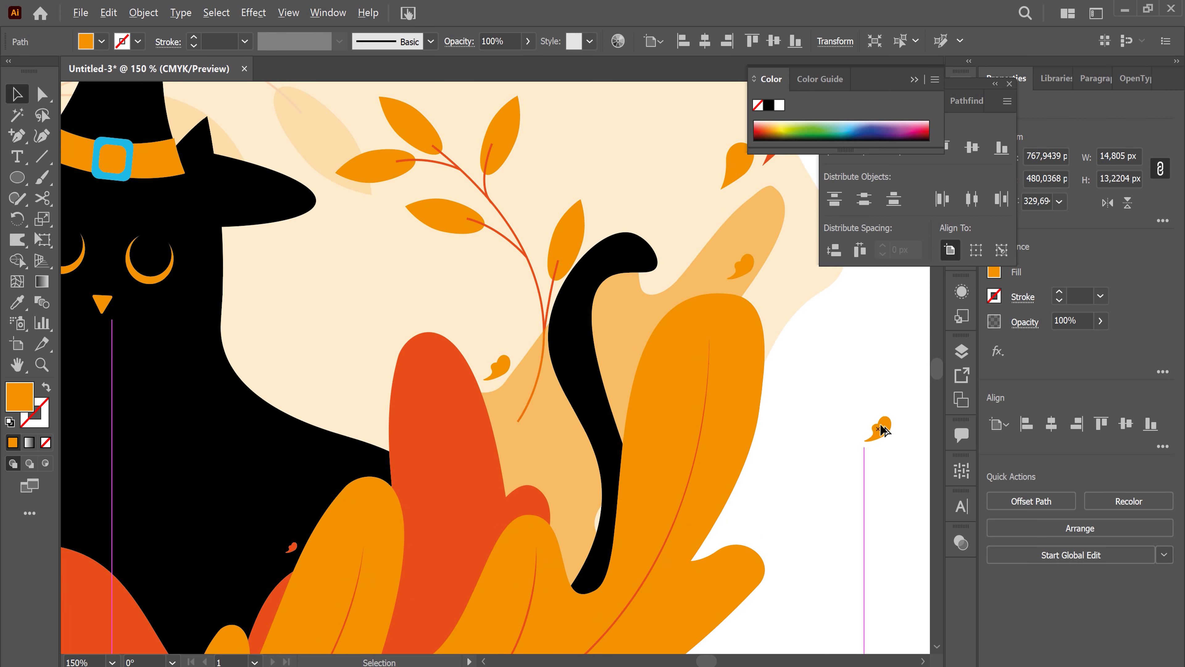
click(1105, 210)
Step: Move a small copied leaf beside the leaves on the left
key(ctrl+minus)
key(ctrl+minus)
drag(476, 256, 720, 272)
click(792, 399)
click(735, 379)
drag(735, 379, 215, 294)
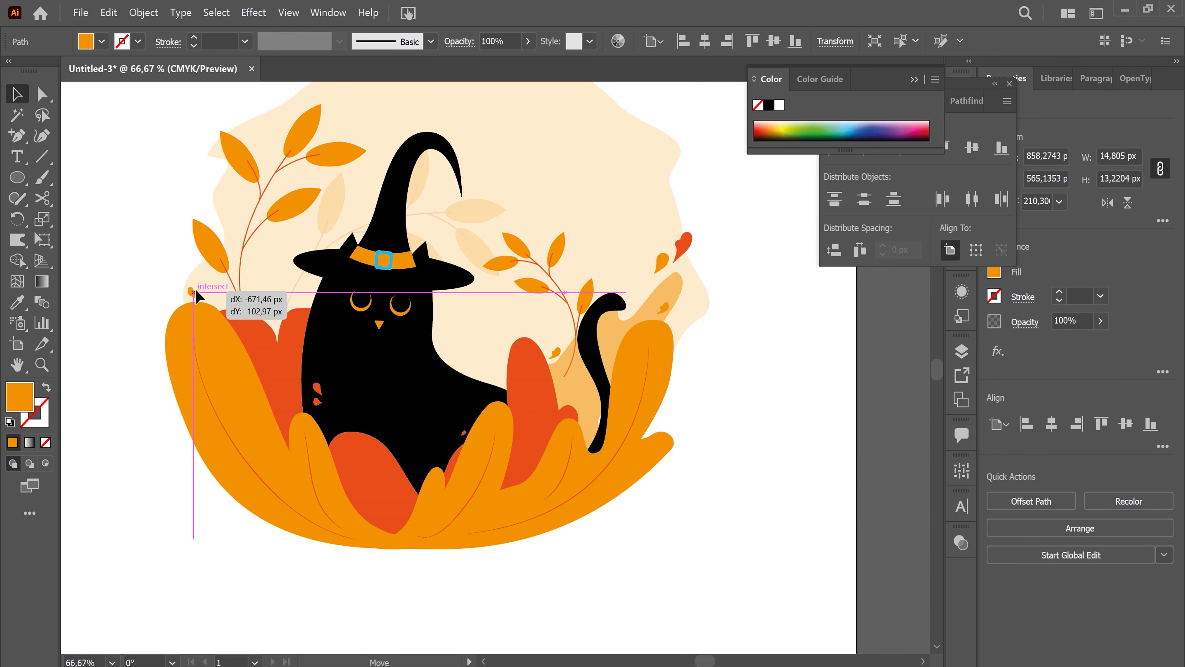
drag(214, 294, 199, 293)
Step: Alt-drag a copy of the red leaf toward the left side beside the cat's head
click(807, 522)
scroll(801, 490, up, 5)
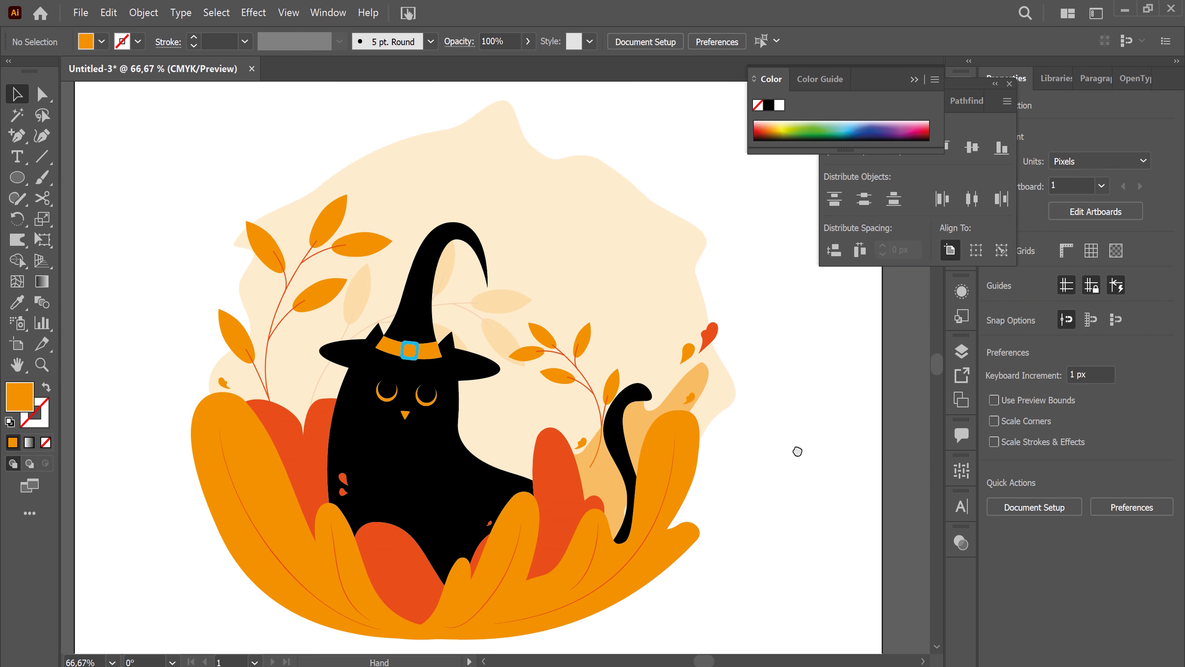
drag(708, 325, 290, 369)
Step: Mirror the red leaf copy and bend its anchors into a curled shape
click(1107, 202)
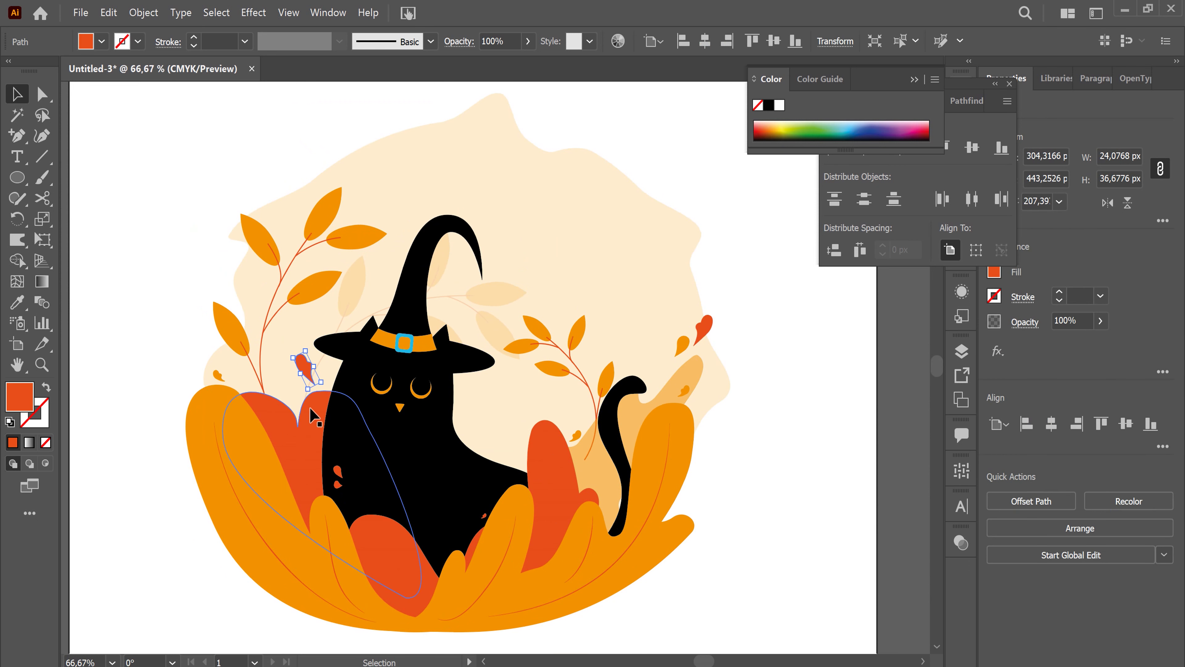
key(ctrl+equal)
key(ctrl+equal)
key(ctrl+equal)
key(ctrl+equal)
key(ctrl+equal)
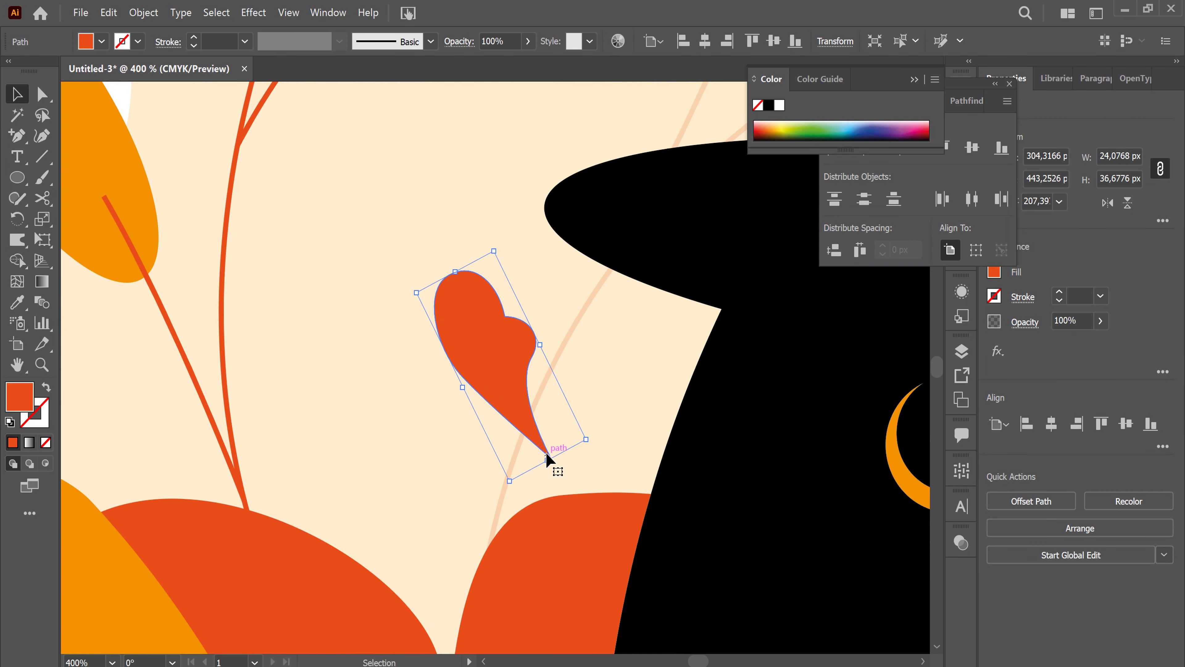
key(a)
drag(453, 379, 451, 386)
mouse_move(551, 458)
mouse_down()
mouse_move(575, 431)
mouse_move(560, 421)
mouse_up()
drag(476, 413, 494, 421)
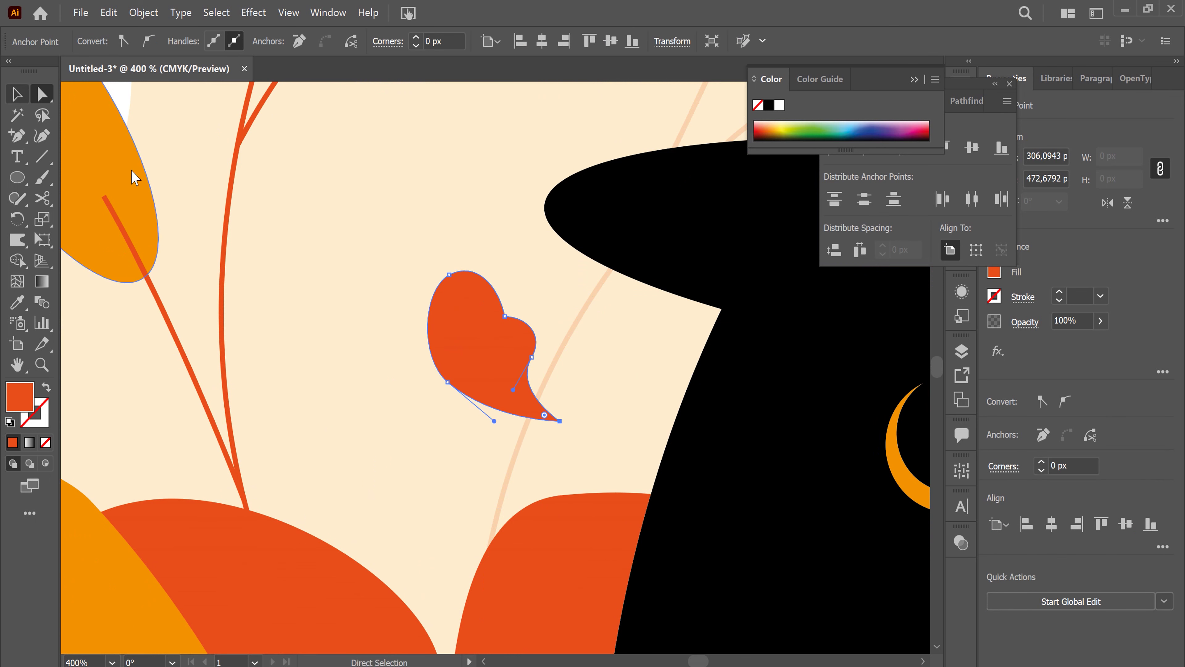
Step: Shrink the red leaf to about 21 px wide, move it left, and refine its curve
click(17, 95)
drag(450, 273, 475, 312)
drag(529, 378, 329, 436)
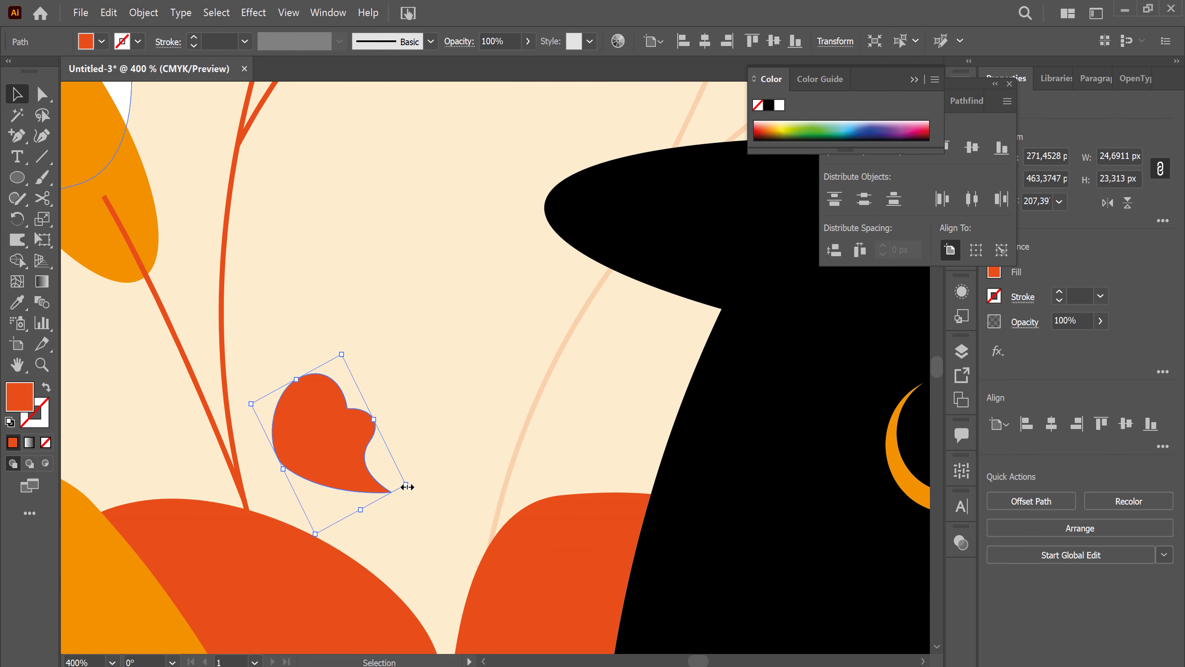
key(a)
drag(266, 448, 261, 433)
click(17, 96)
drag(342, 353, 331, 407)
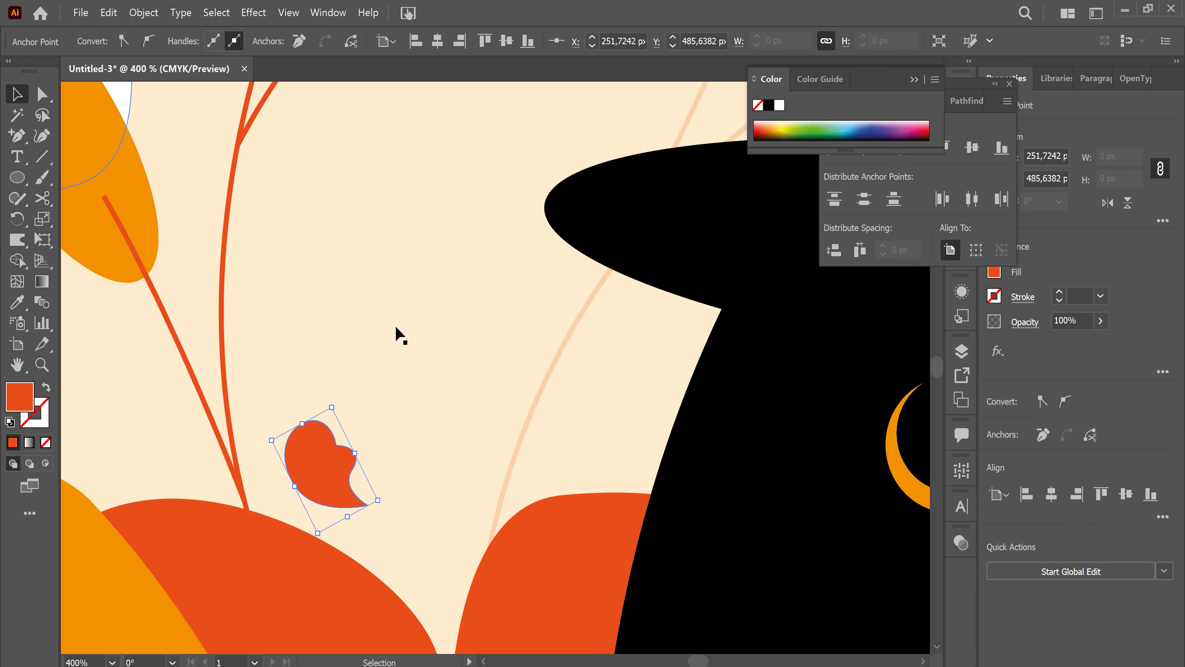
scroll(400, 335, down, 2)
scroll(436, 352, down, 2)
scroll(463, 352, down, 1)
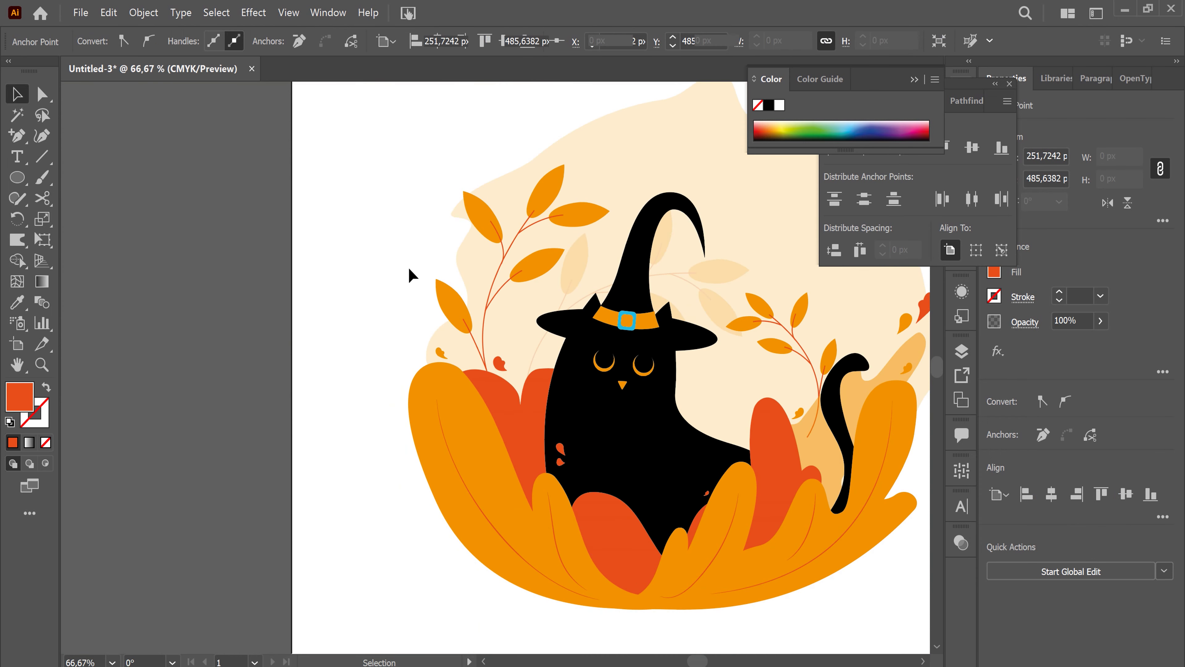
drag(411, 275, 296, 272)
Step: Nudge the small red leaf down-left and shift the whole illustration down and right
click(254, 315)
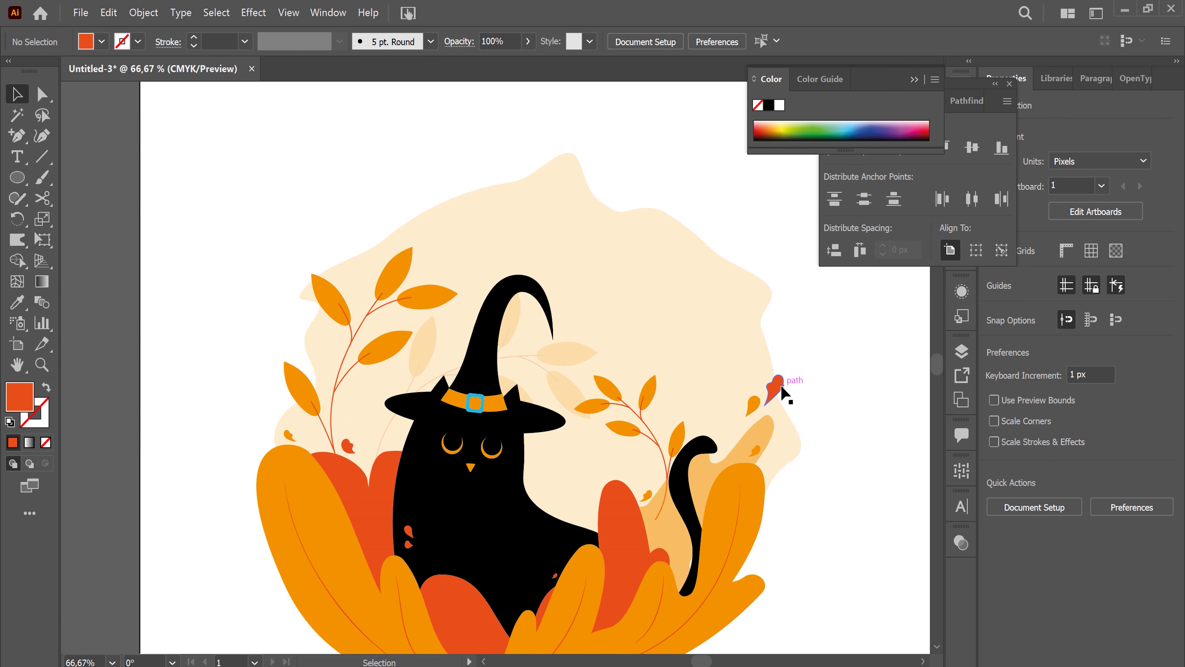
drag(770, 394, 763, 403)
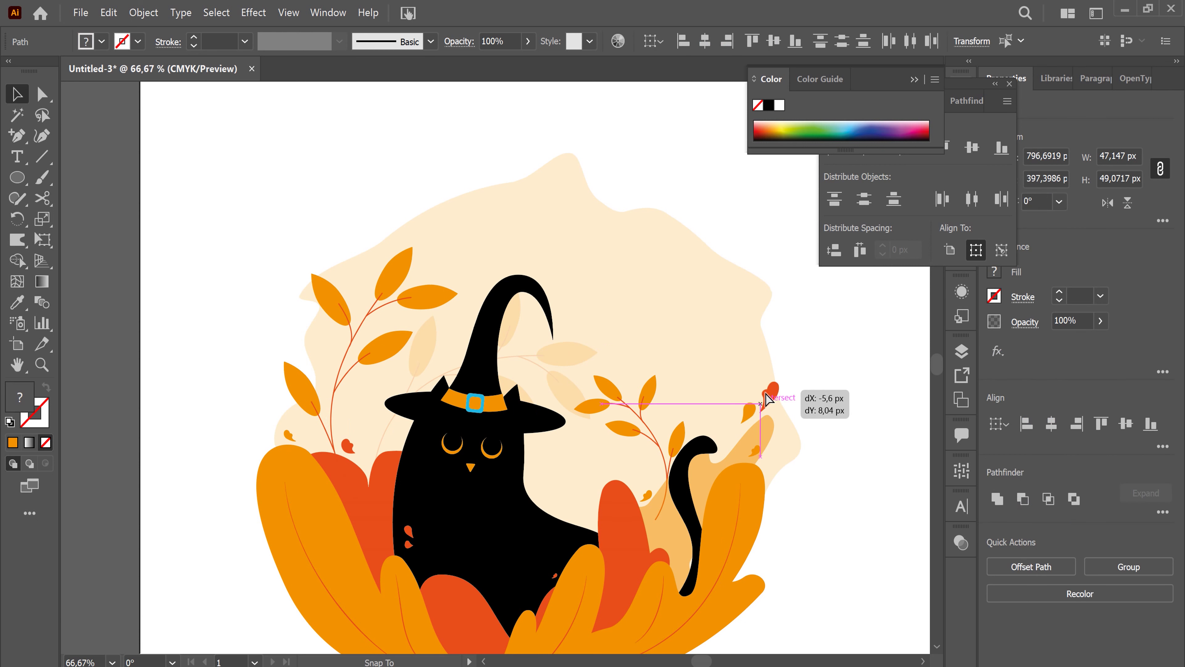
click(868, 396)
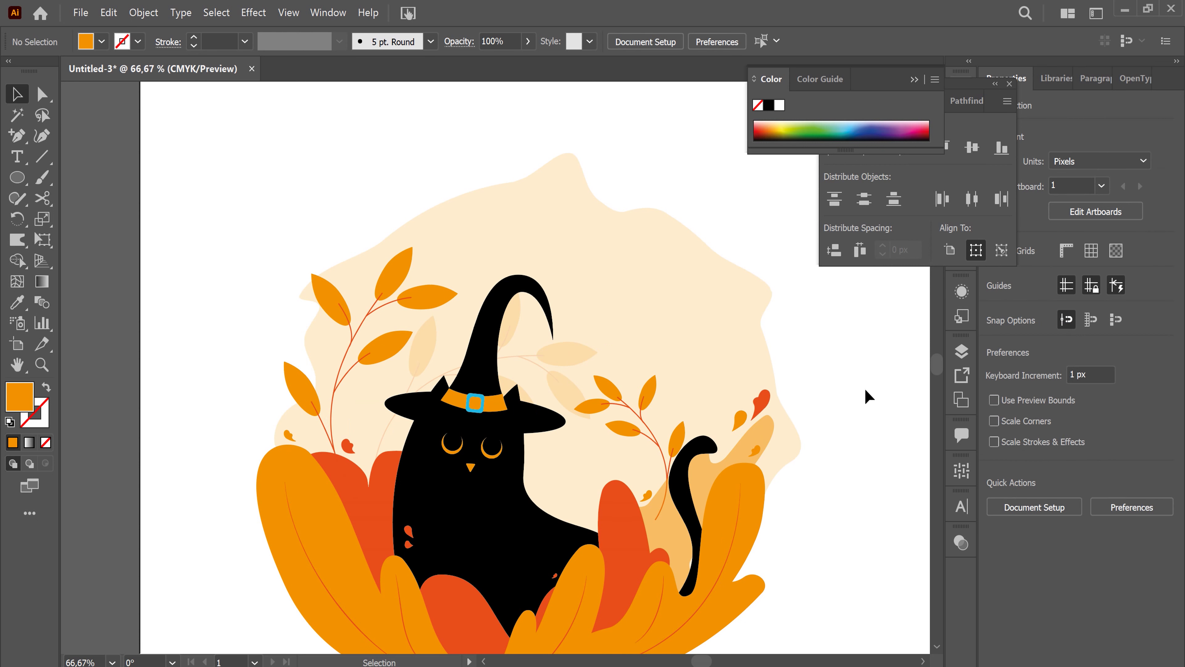
key(ctrl+minus)
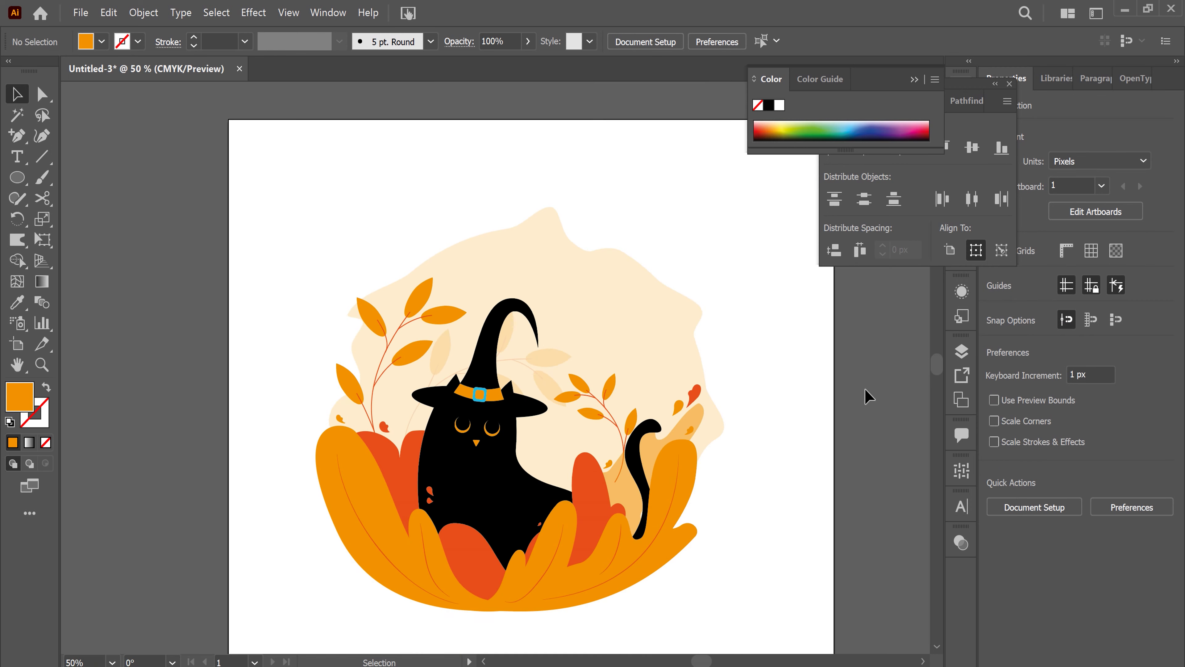
key(ctrl+minus)
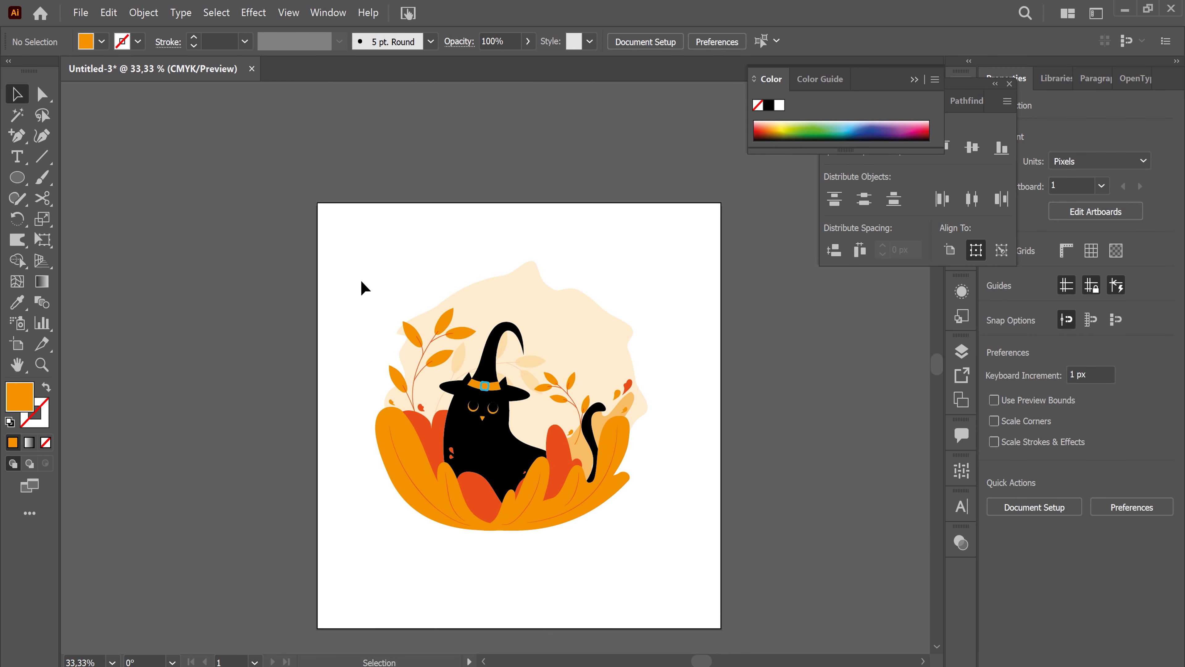
drag(627, 567, 607, 563)
mouse_move(561, 490)
mouse_down()
mouse_move(588, 519)
mouse_move(587, 508)
mouse_up()
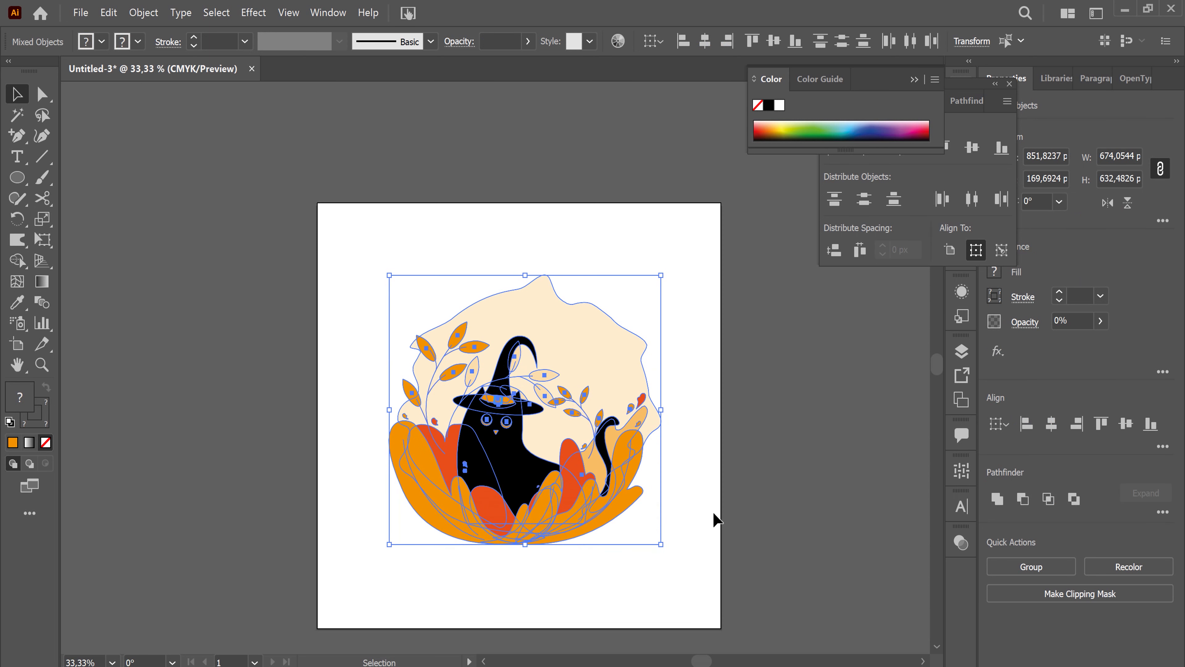
click(703, 509)
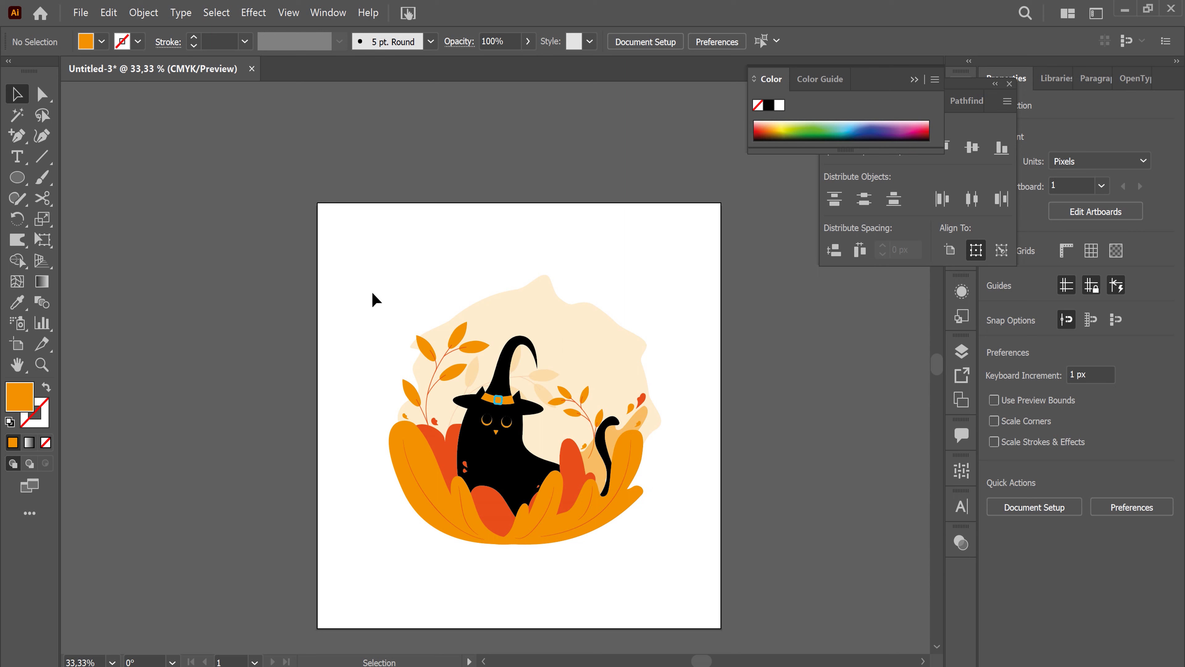
Step: Group all the artwork and align it to the artboard's horizontal and vertical centres
drag(694, 589, 693, 589)
right_click(567, 223)
click(597, 326)
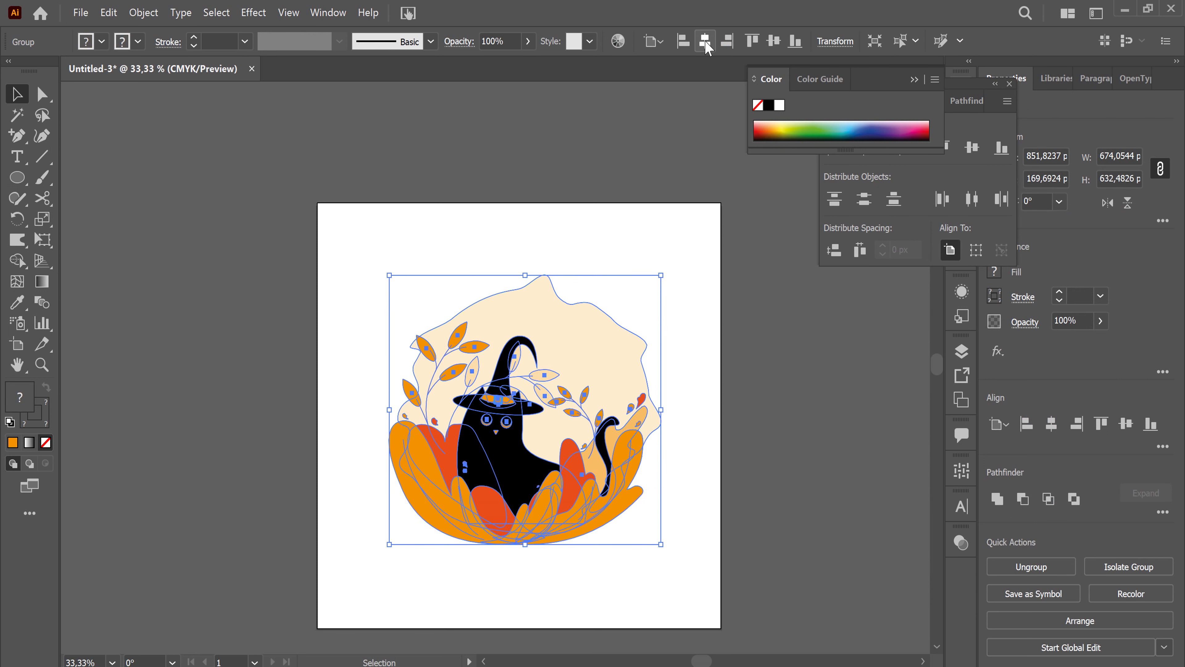
click(706, 42)
click(773, 41)
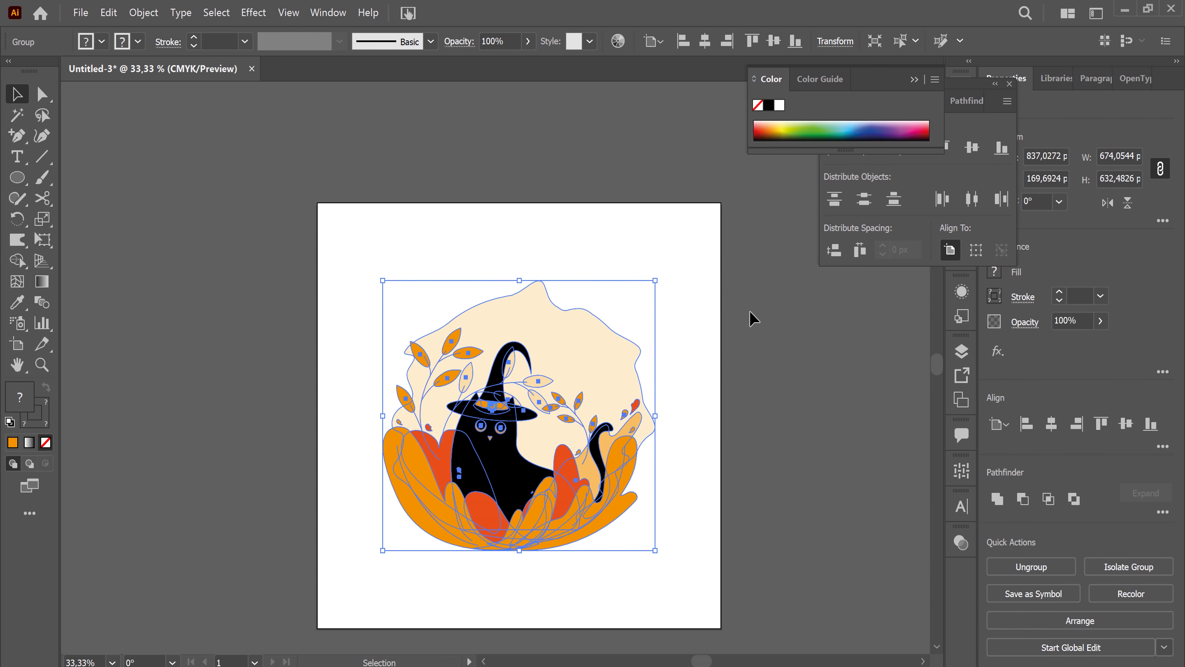
click(670, 375)
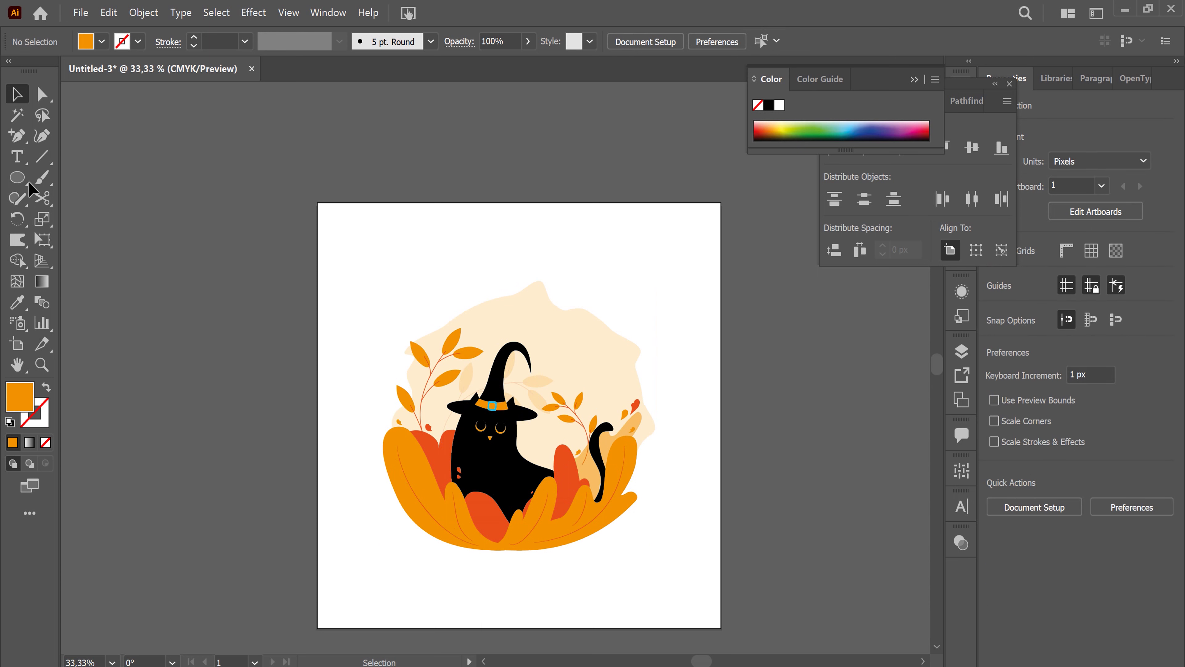
Step: Draw a 1000×1000 rectangle covering the artboard and send it to the back
drag(16, 177, 80, 184)
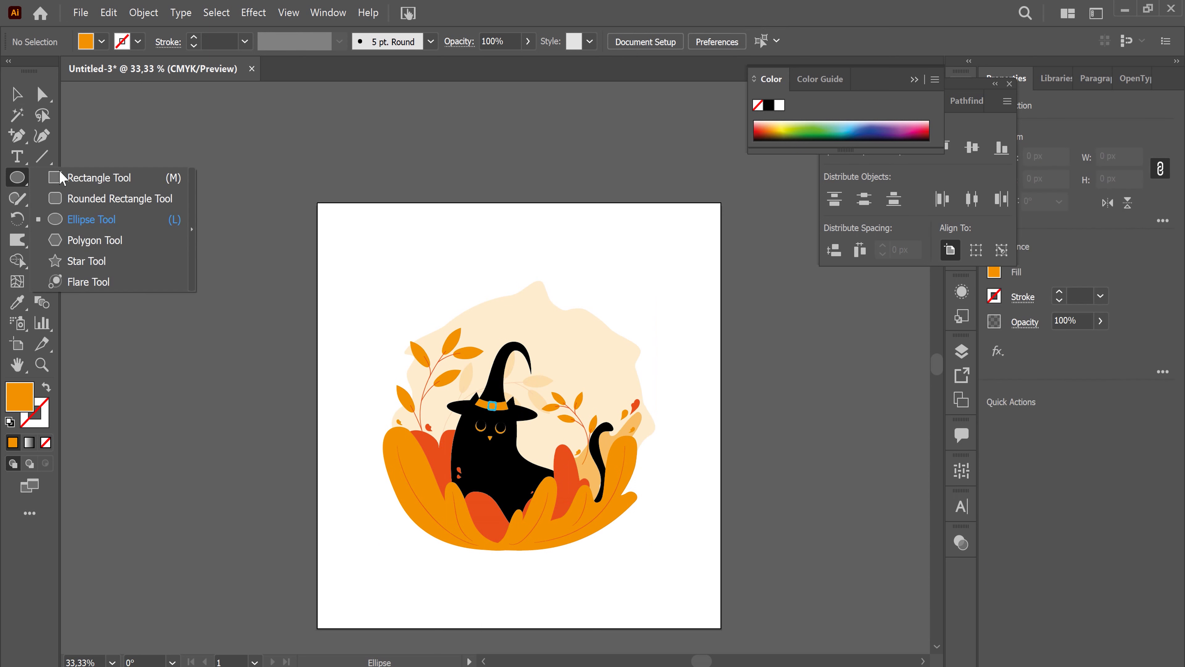
click(78, 184)
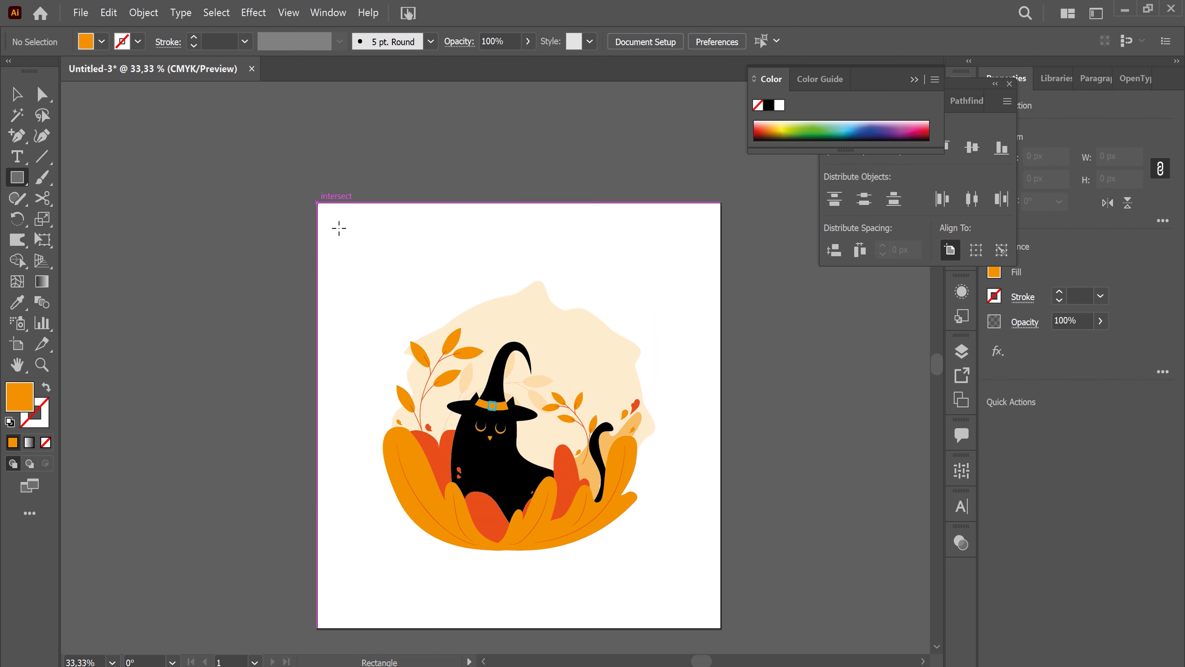
drag(317, 204, 722, 628)
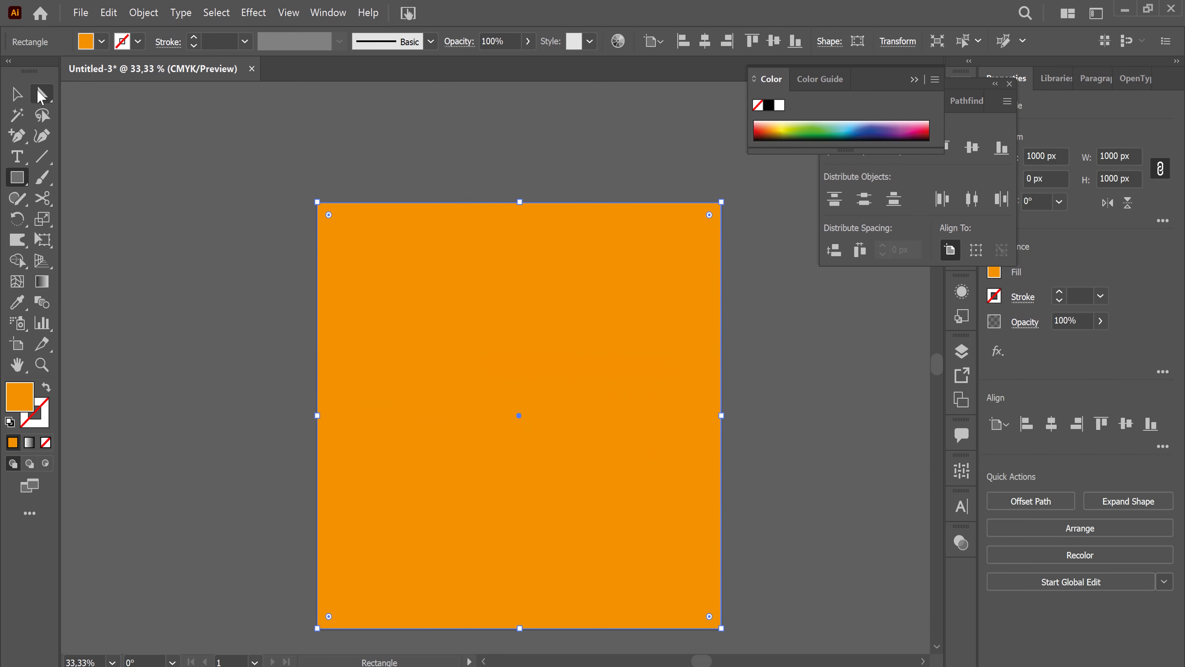
click(17, 94)
right_click(662, 302)
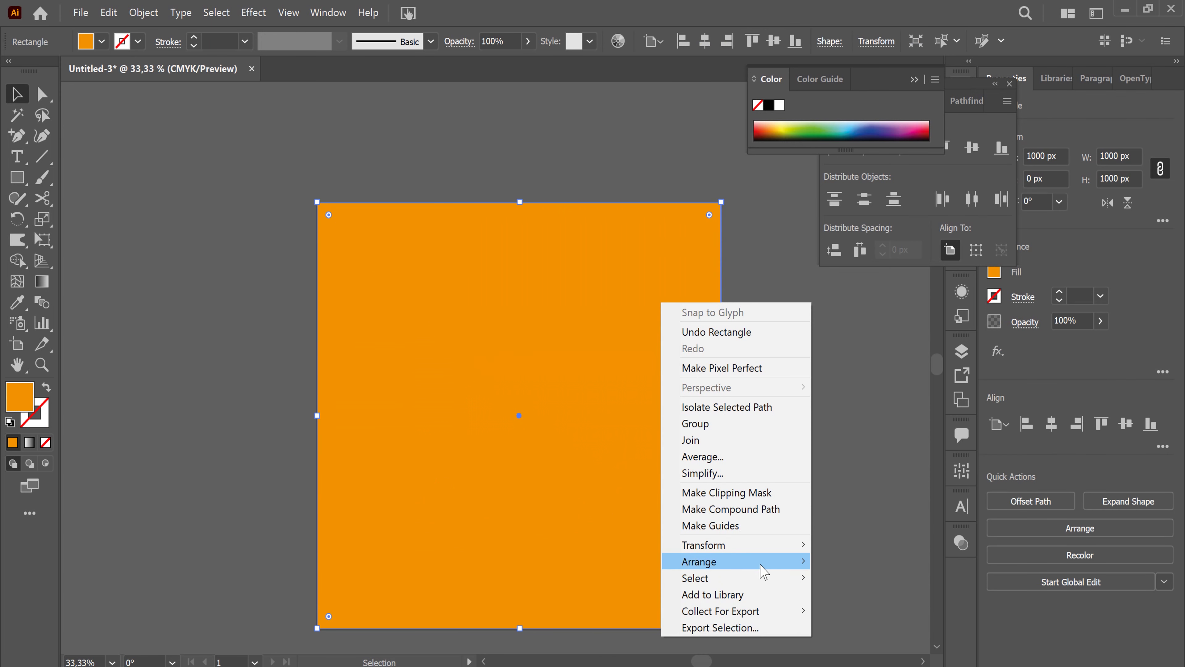
mouse_move(732, 561)
click(835, 610)
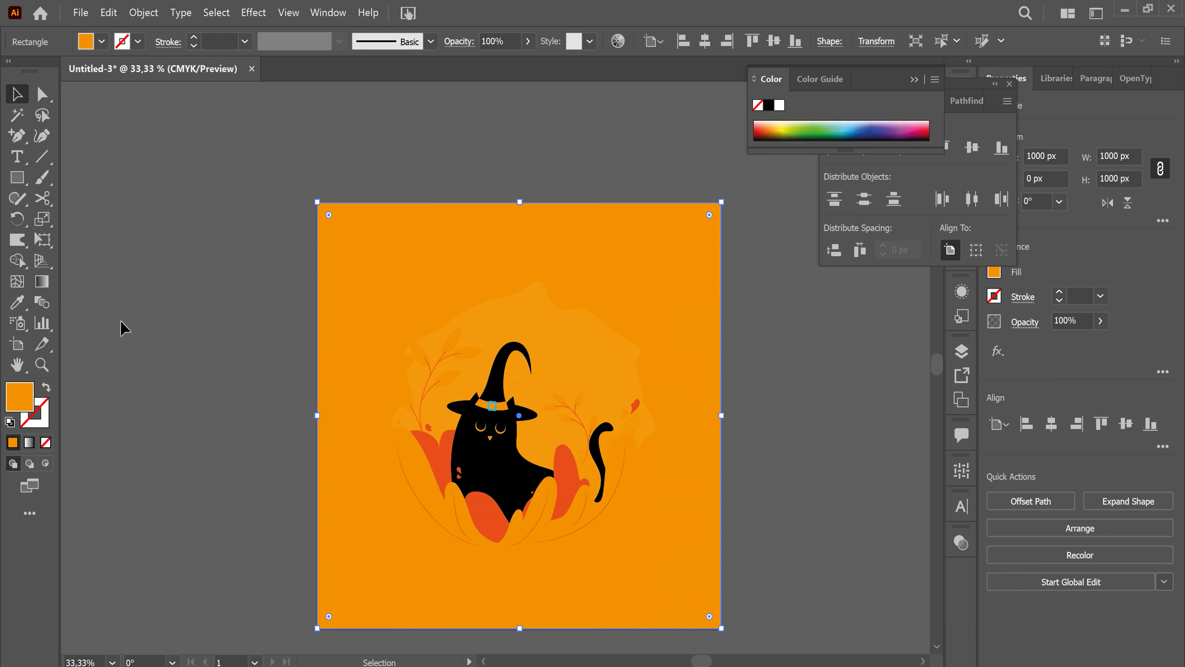
Step: Fill the background rectangle with the hat buckle's cyan using the Eyedropper
click(16, 304)
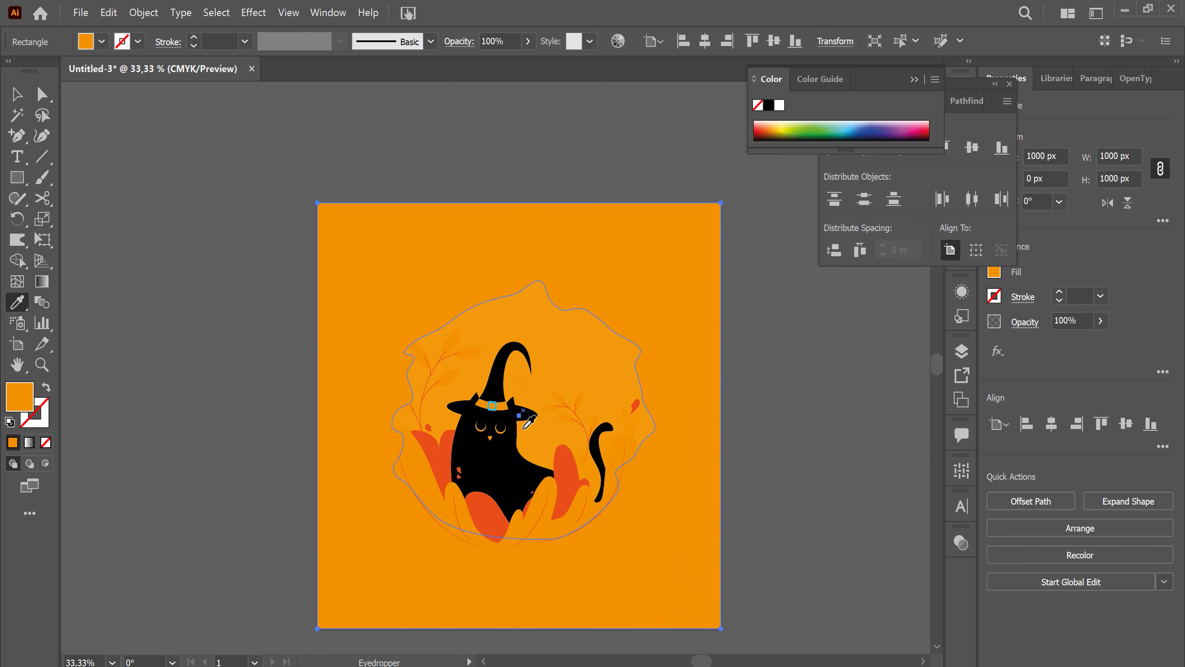
scroll(550, 423, up, 1)
scroll(551, 423, up, 3)
scroll(550, 423, up, 1)
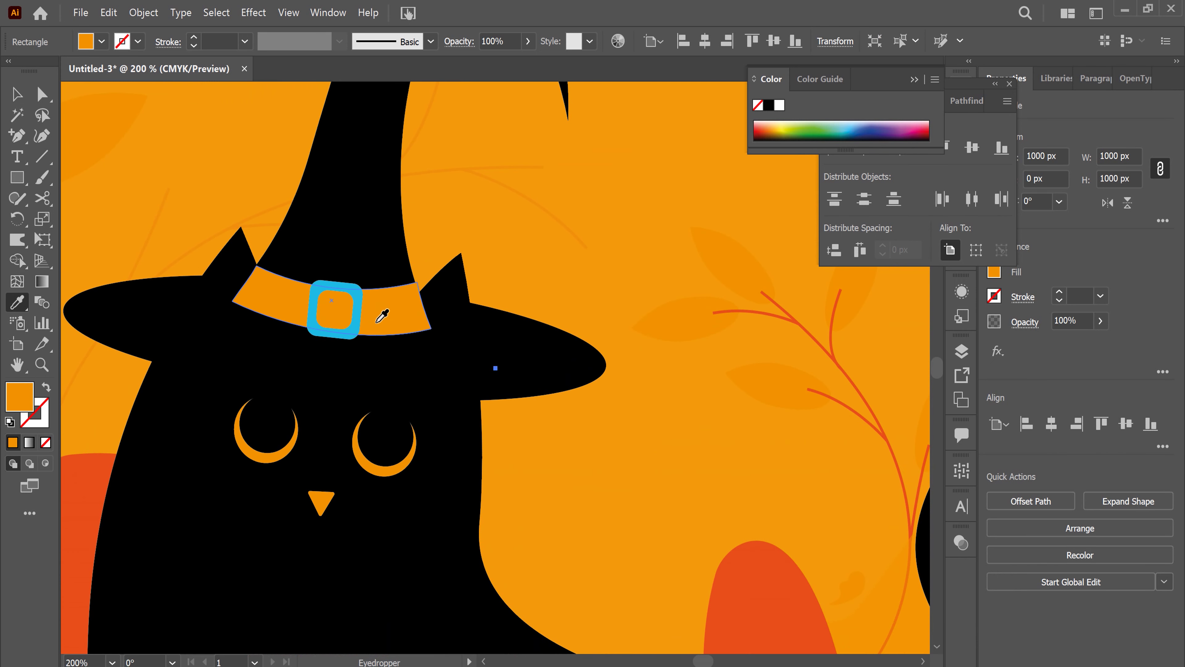
click(351, 332)
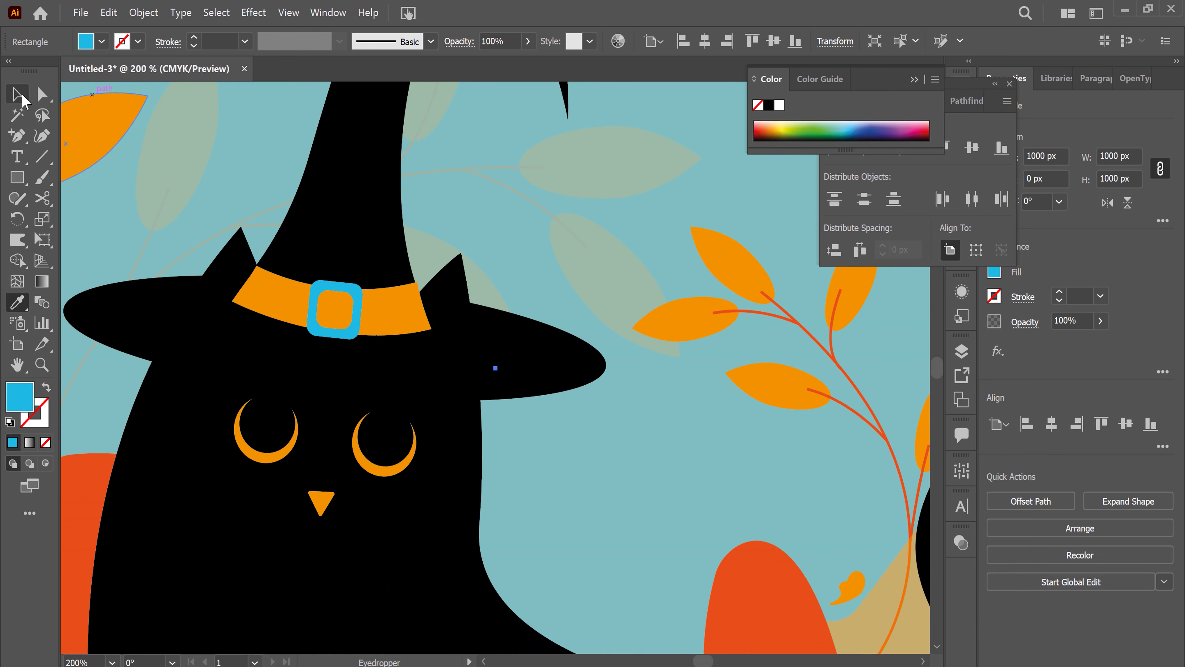
Step: Change the background fill to light grey from the Swatches, after trying tan and near-white
key(v)
key(ctrl+minus)
key(ctrl+minus)
key(ctrl+minus)
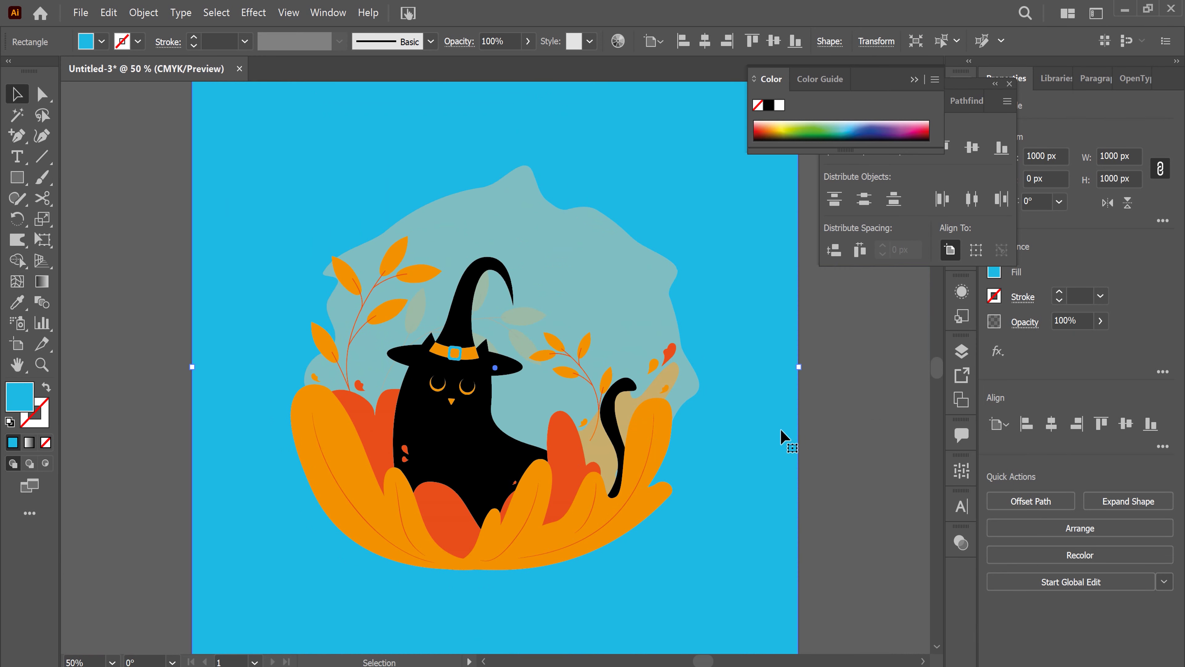
key(ctrl+minus)
click(654, 381)
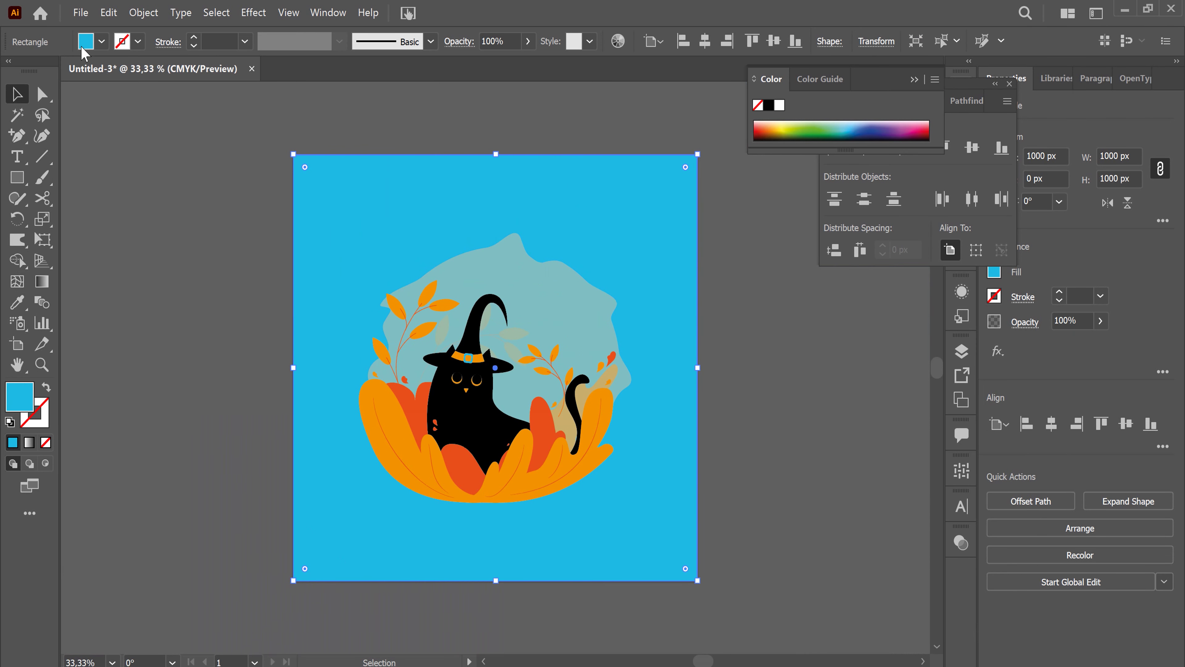
click(101, 41)
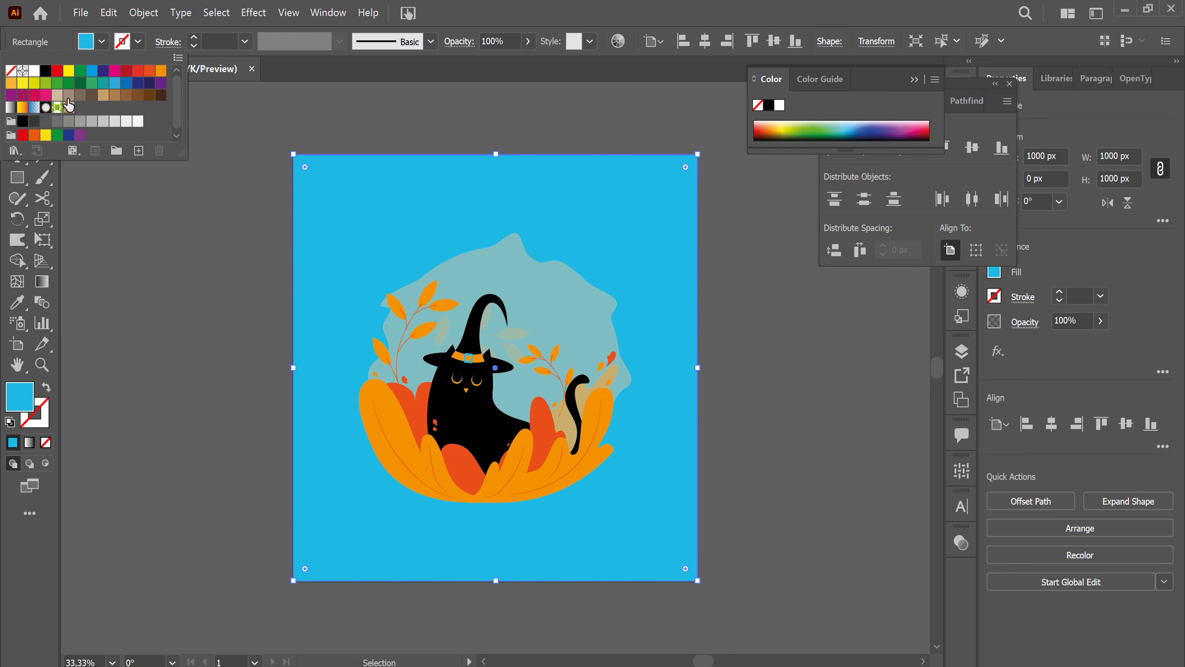
click(56, 96)
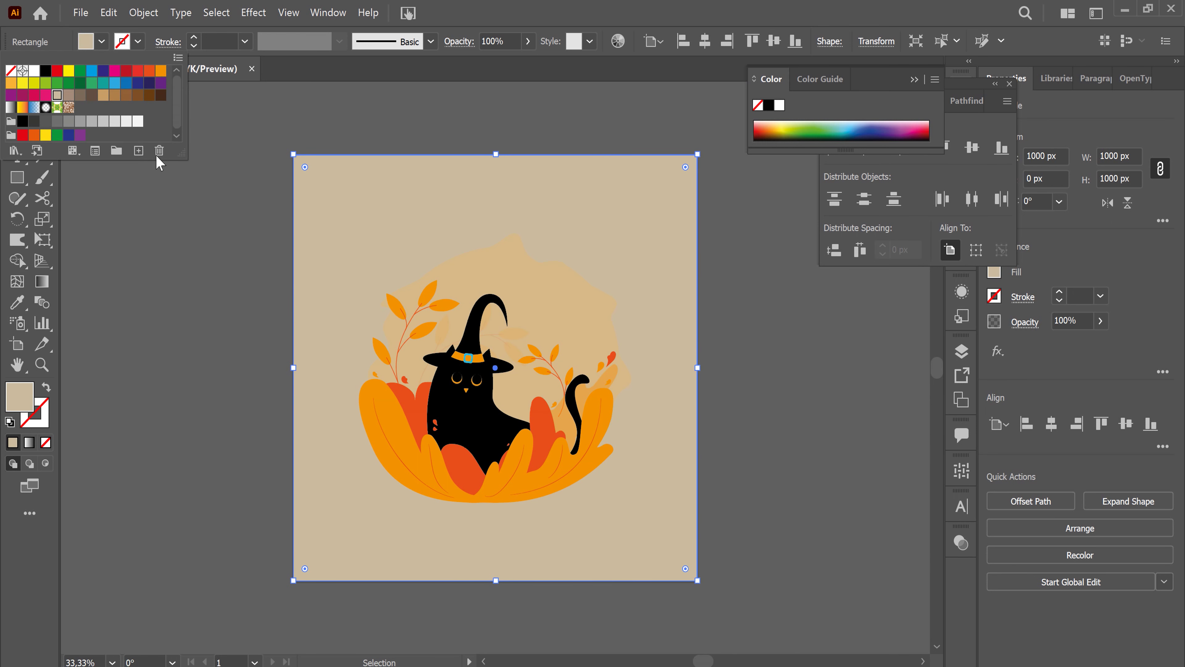
click(137, 122)
click(126, 121)
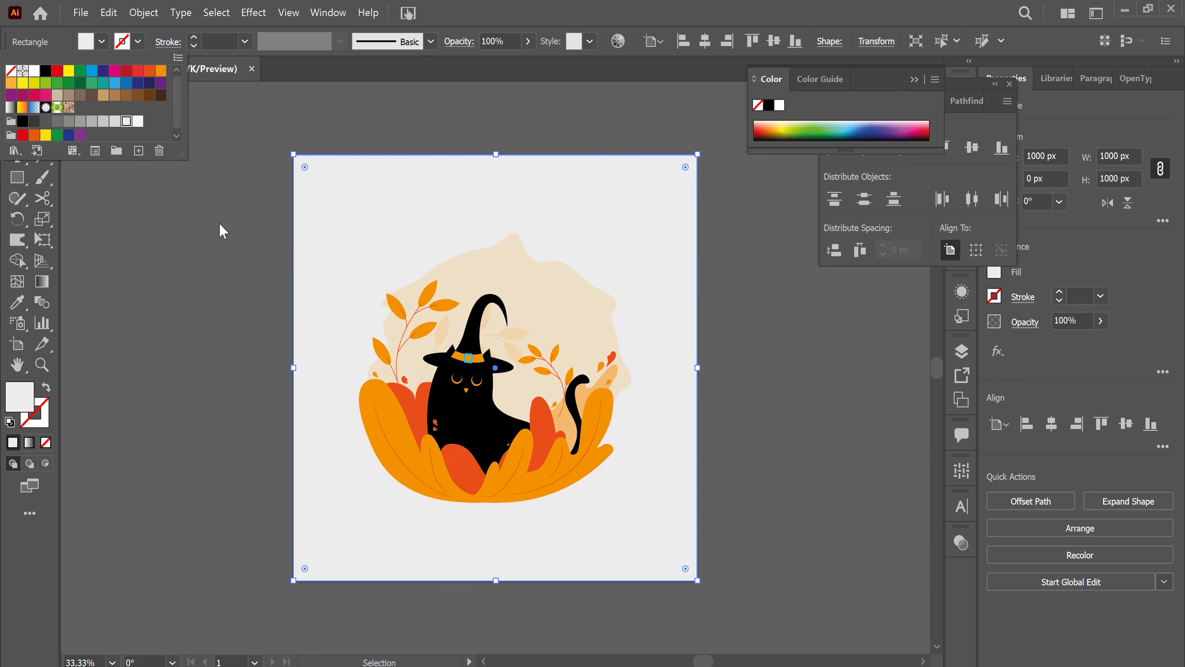
click(807, 389)
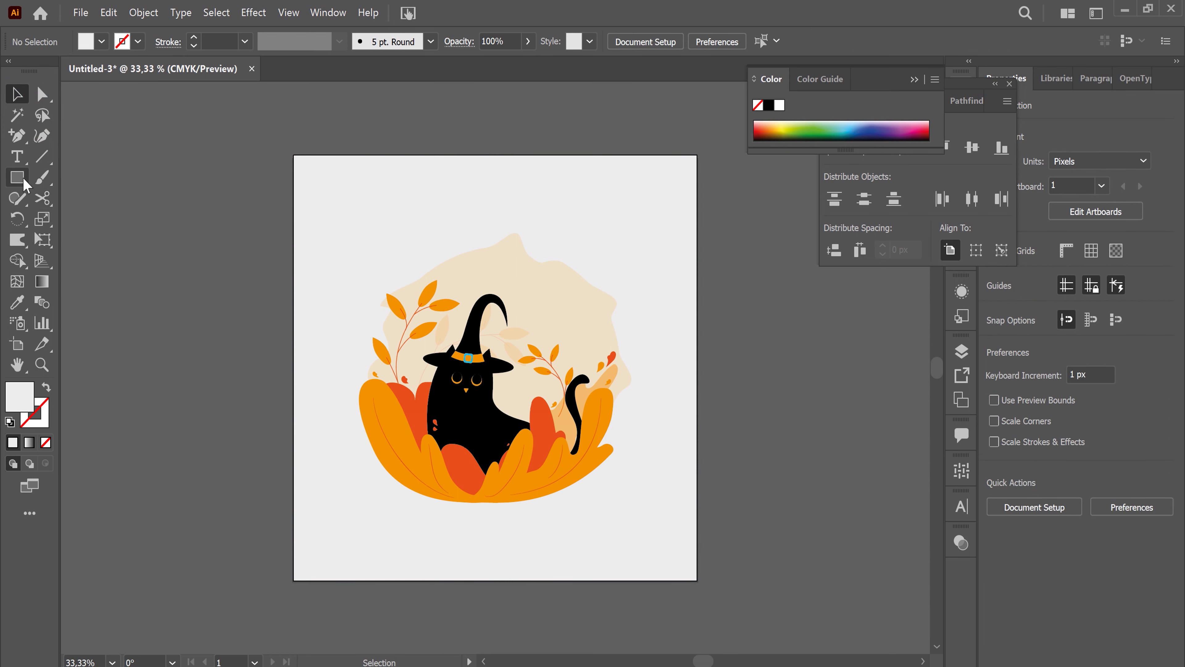
Step: Lock the background <Rectangle> in the Layers panel, then collapse Layer 1 and the panel
click(26, 187)
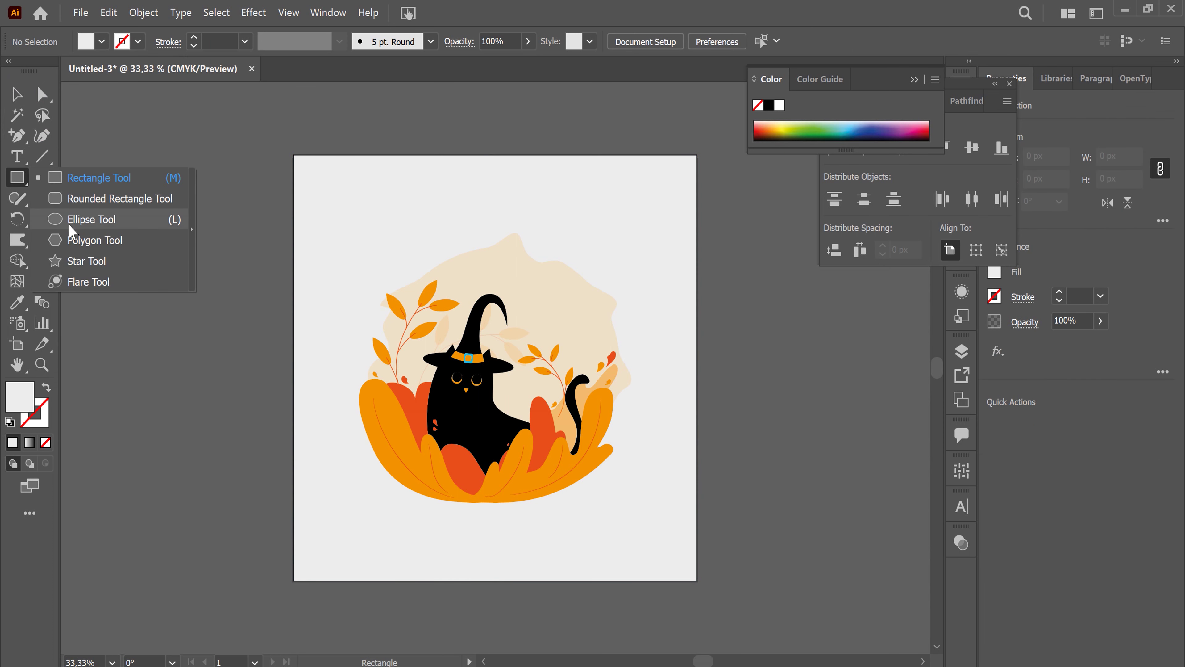
key(l)
key(ctrl+plus)
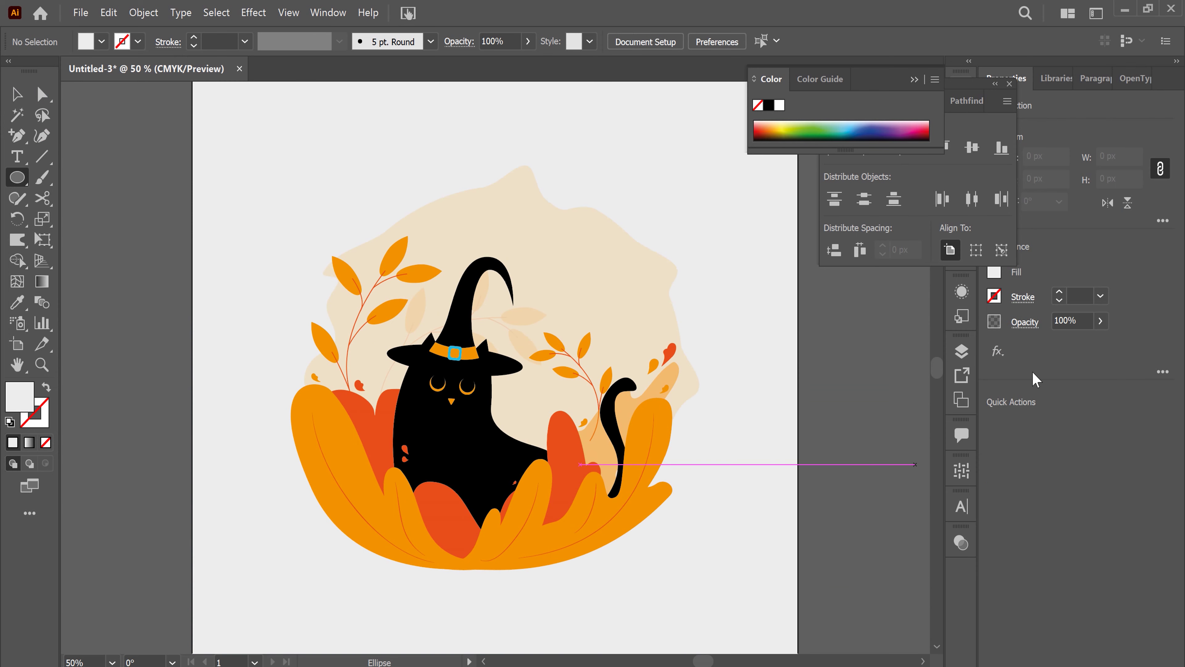
click(961, 351)
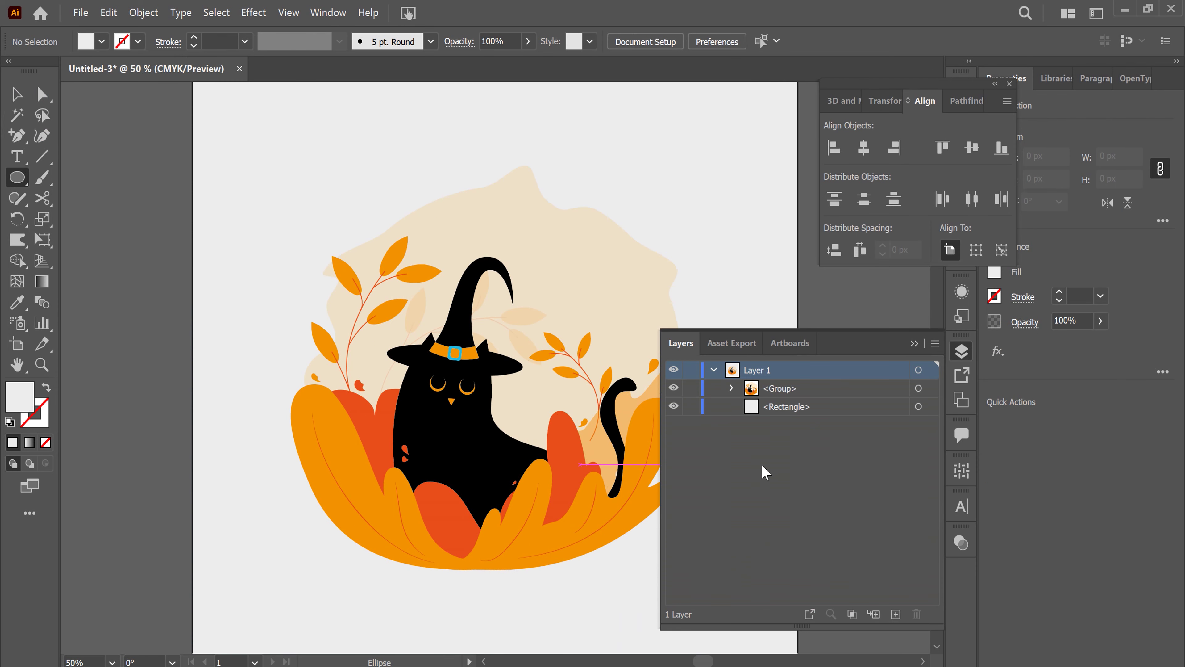
click(690, 406)
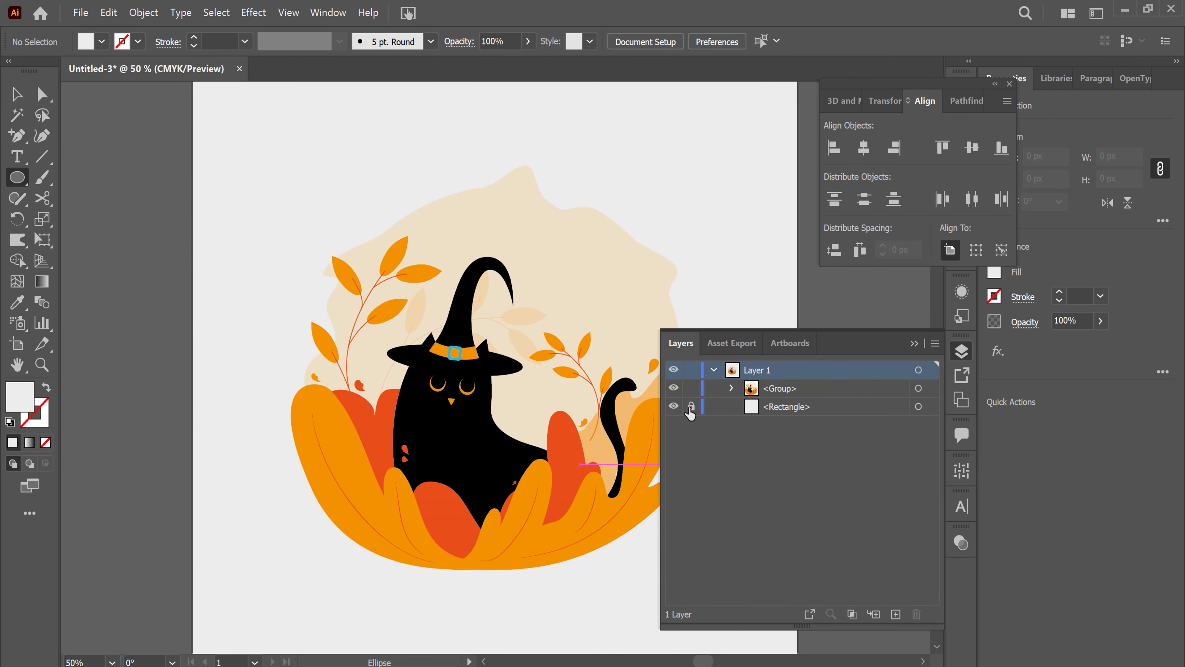
click(714, 369)
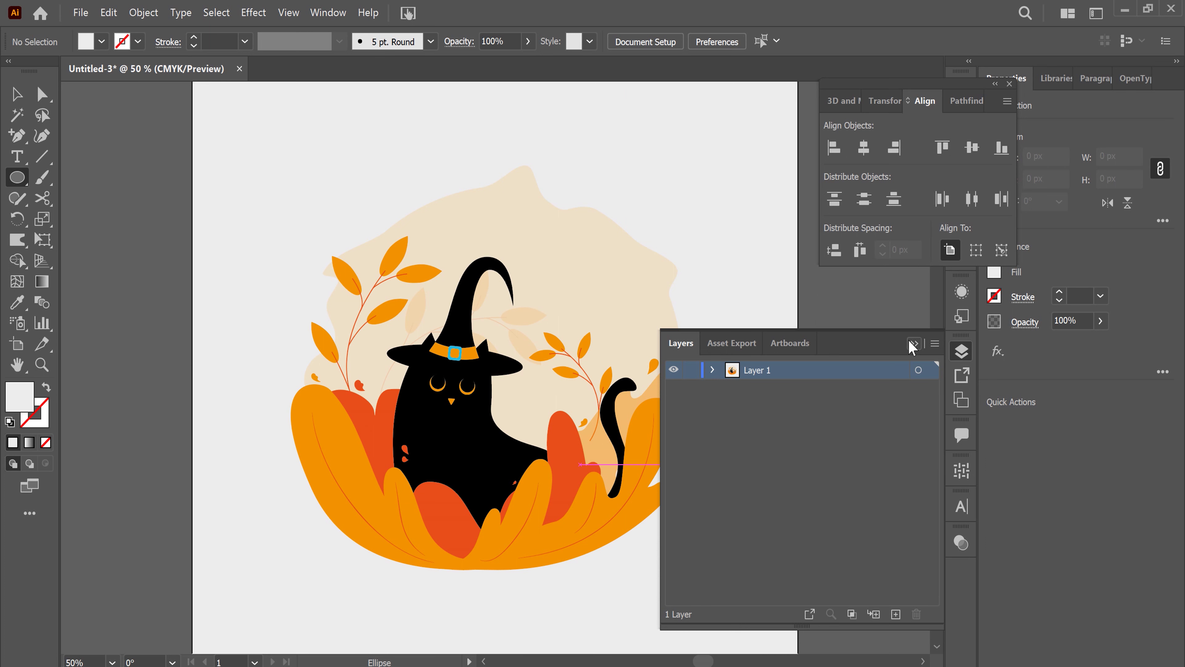
click(913, 344)
drag(707, 284, 689, 423)
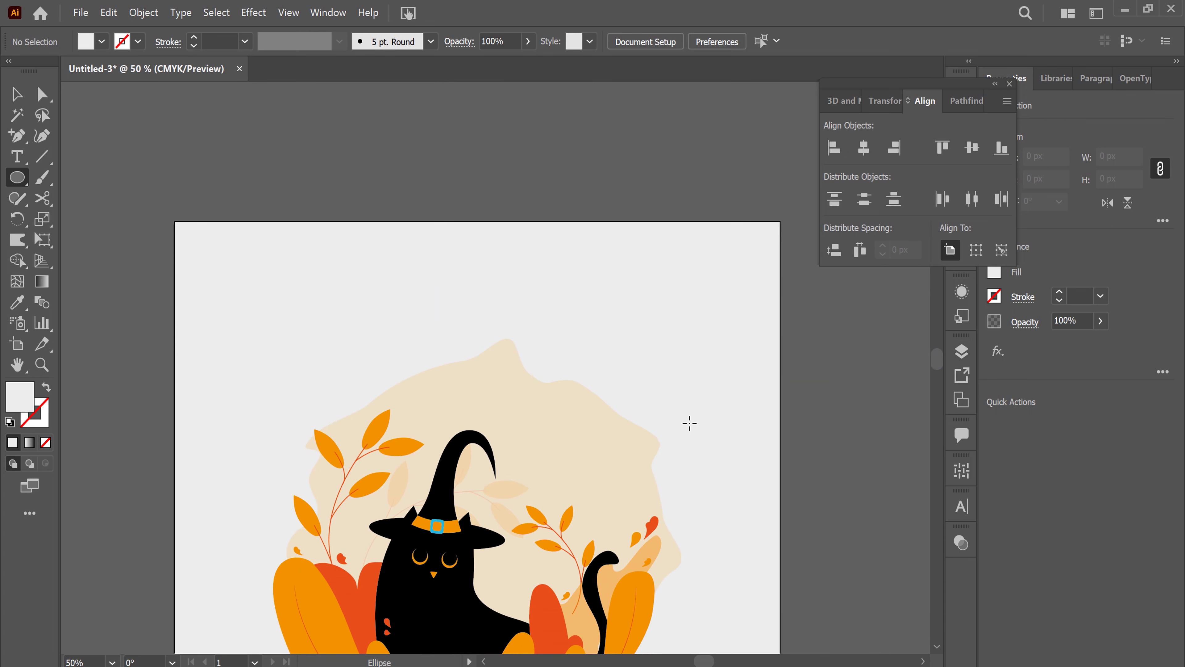
Step: Draw a tiny orange circle and move it onto the beige background
key(ctrl+1)
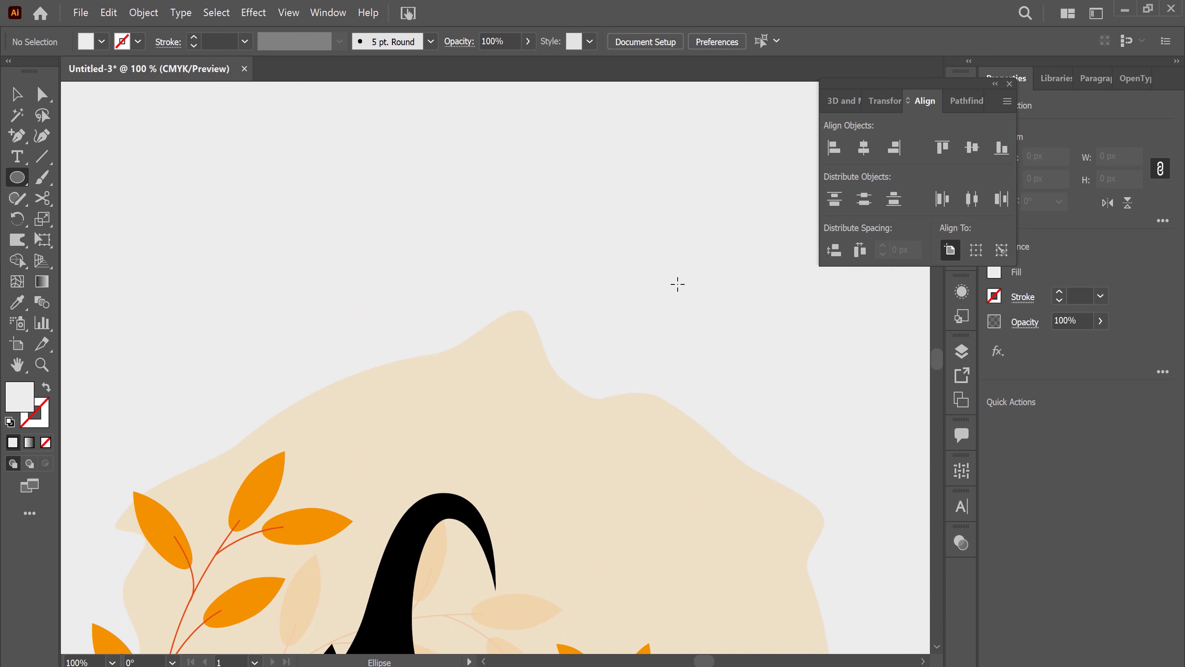
drag(680, 285, 684, 290)
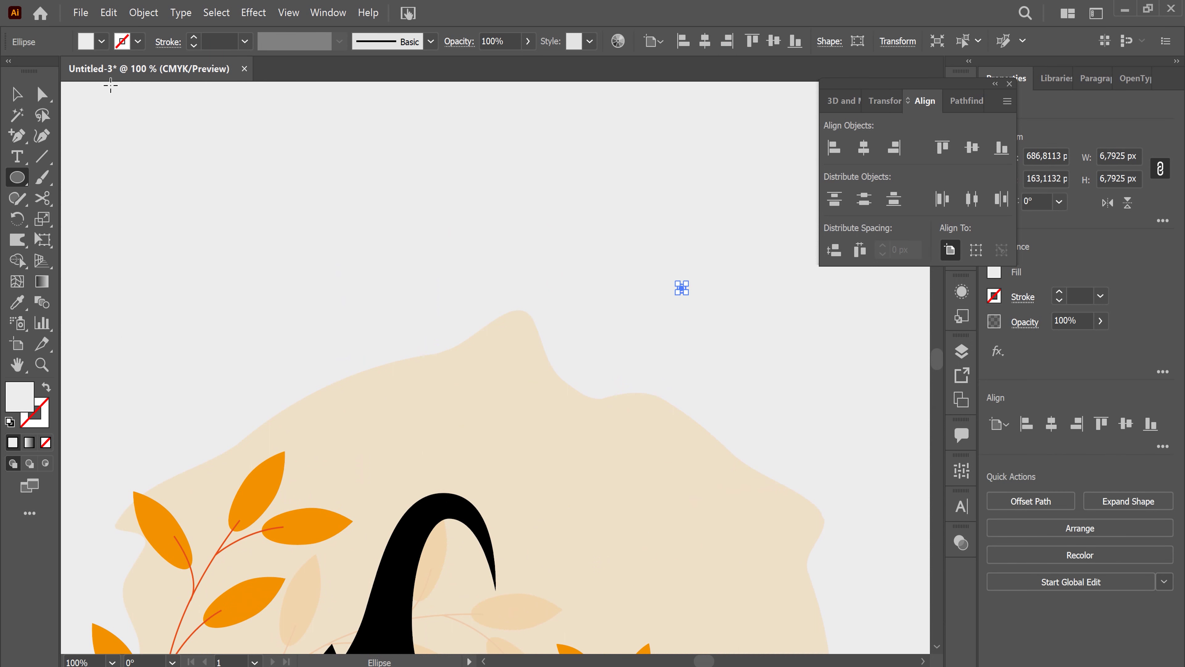
click(101, 41)
click(164, 79)
key(v)
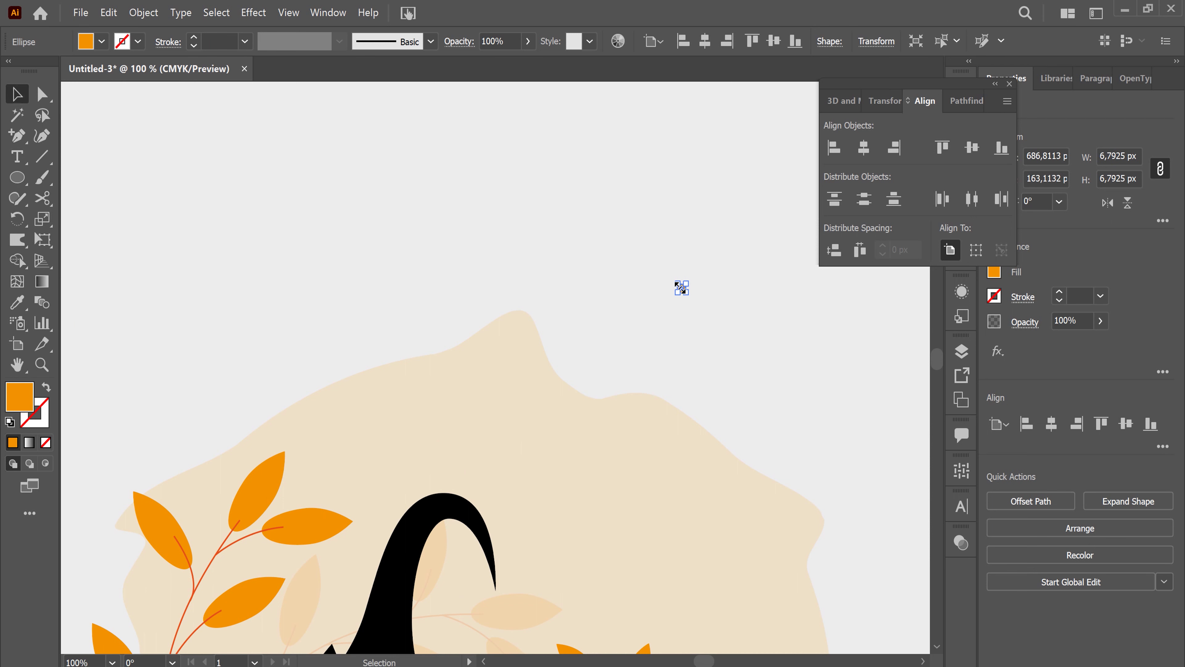
drag(683, 289, 711, 471)
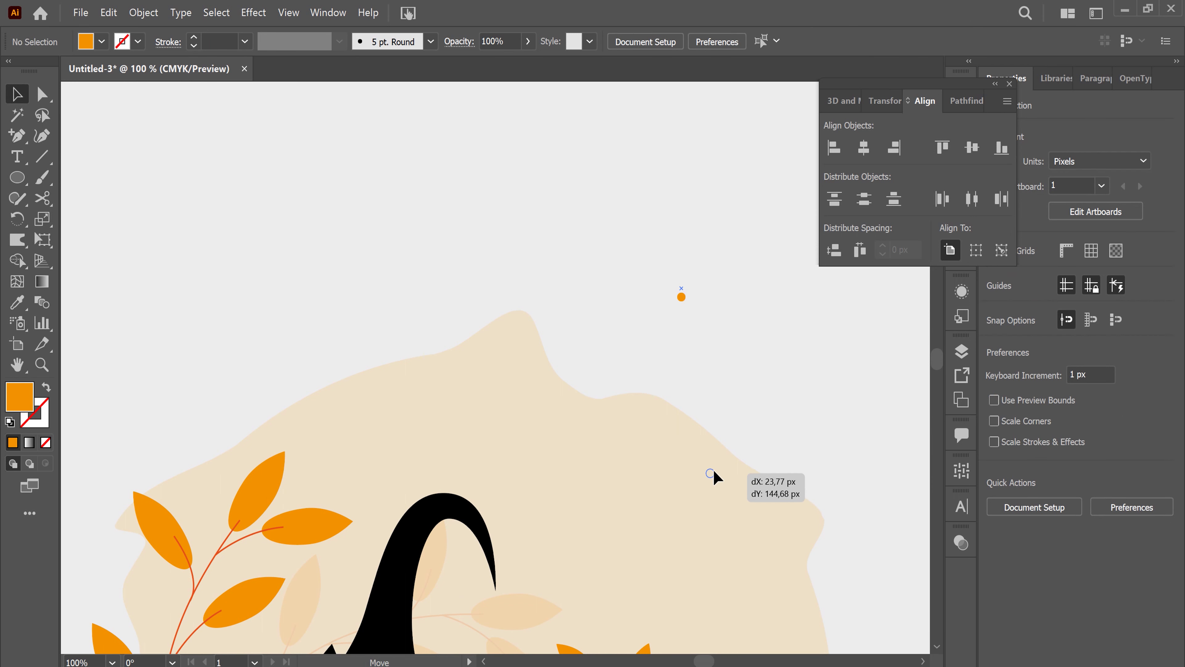
Step: Save the orange dot as a new symbol in the Symbols panel
click(996, 84)
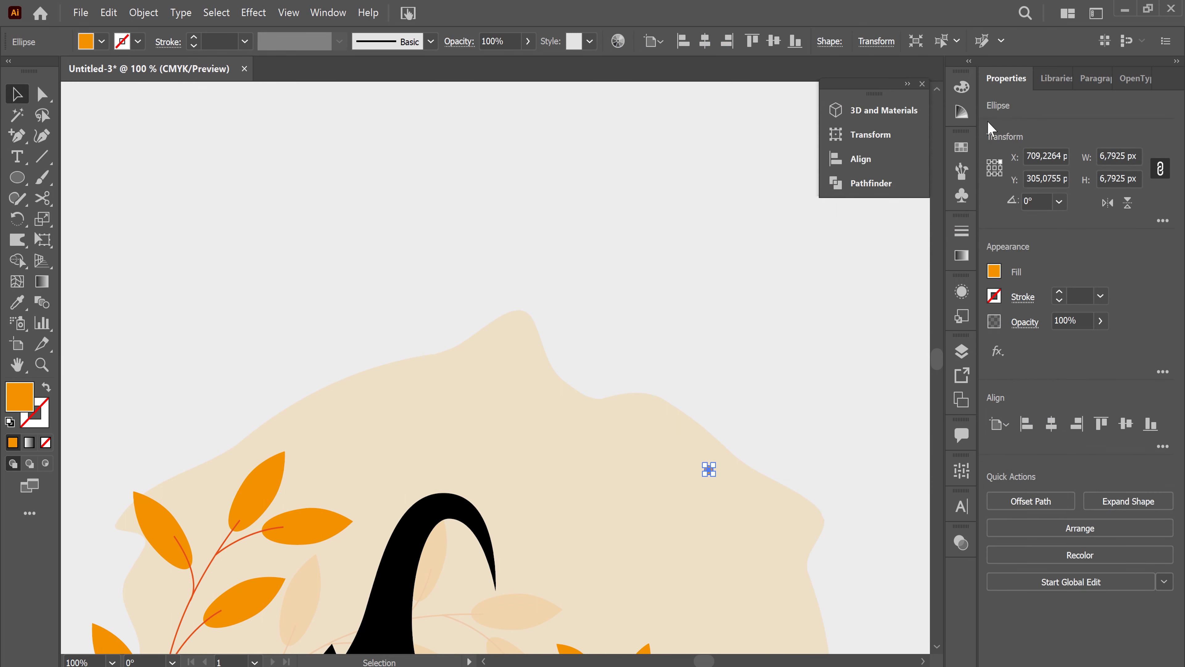
click(962, 199)
click(891, 331)
click(663, 488)
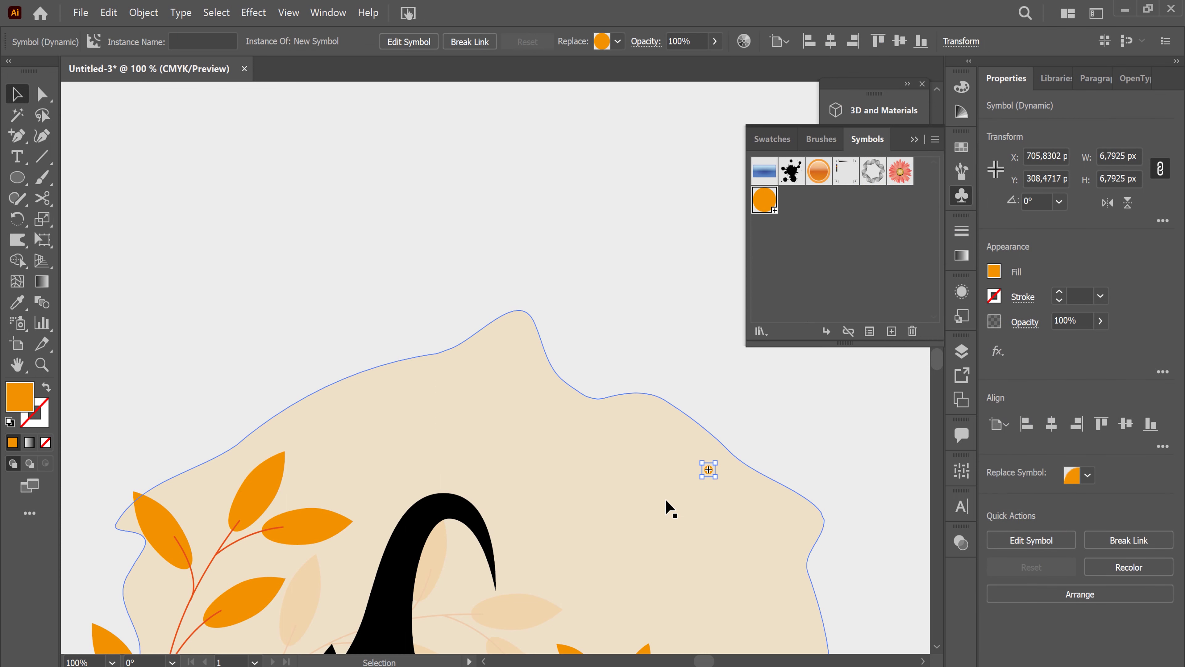
click(914, 140)
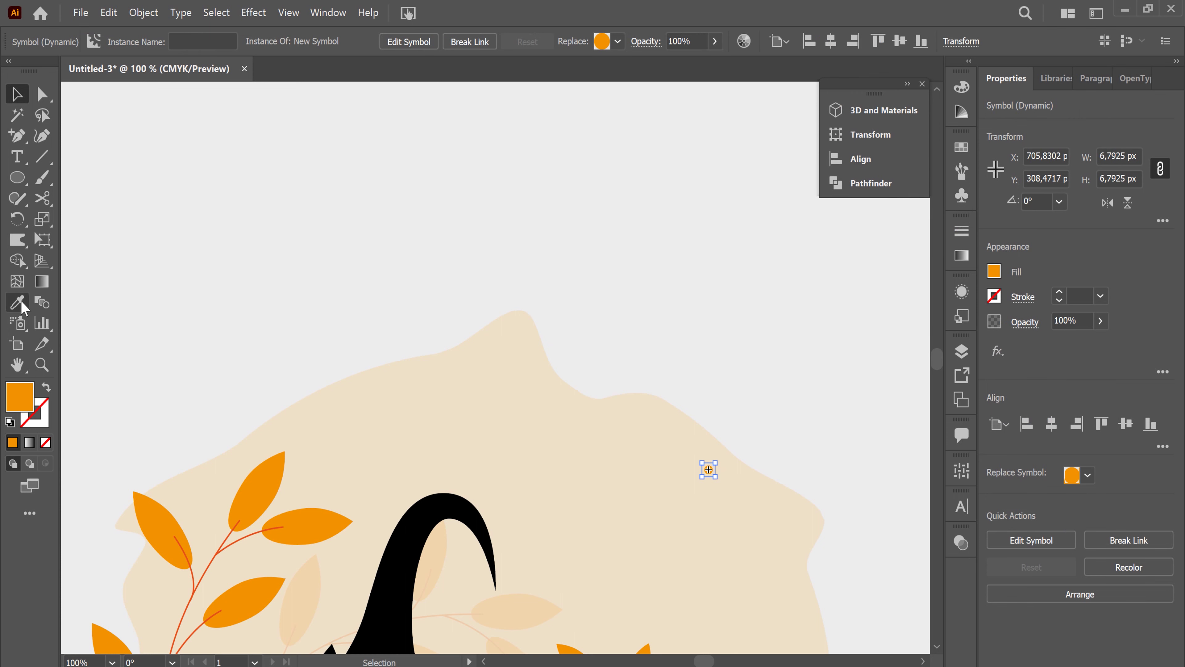
Step: Spray the orange dot symbol across the background around the cat, then deselect
click(17, 323)
key(ctrl+minus)
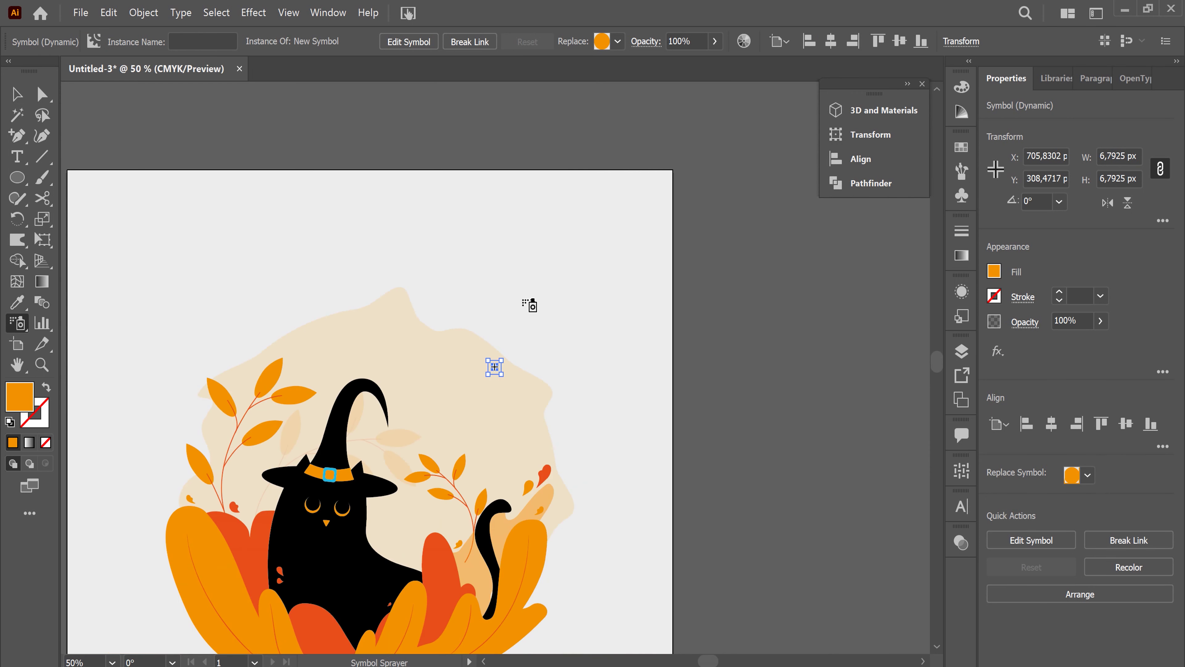
mouse_move(529, 304)
mouse_down()
mouse_move(575, 455)
mouse_move(279, 361)
mouse_move(476, 299)
mouse_move(463, 283)
mouse_move(444, 309)
mouse_move(391, 271)
mouse_move(556, 378)
mouse_move(542, 384)
mouse_move(561, 490)
mouse_move(510, 541)
mouse_move(495, 549)
mouse_move(488, 532)
mouse_move(272, 560)
mouse_move(269, 542)
mouse_move(238, 528)
mouse_move(238, 546)
mouse_move(202, 500)
mouse_move(269, 551)
mouse_move(352, 582)
mouse_move(408, 583)
mouse_up()
drag(295, 445, 423, 490)
click(422, 490)
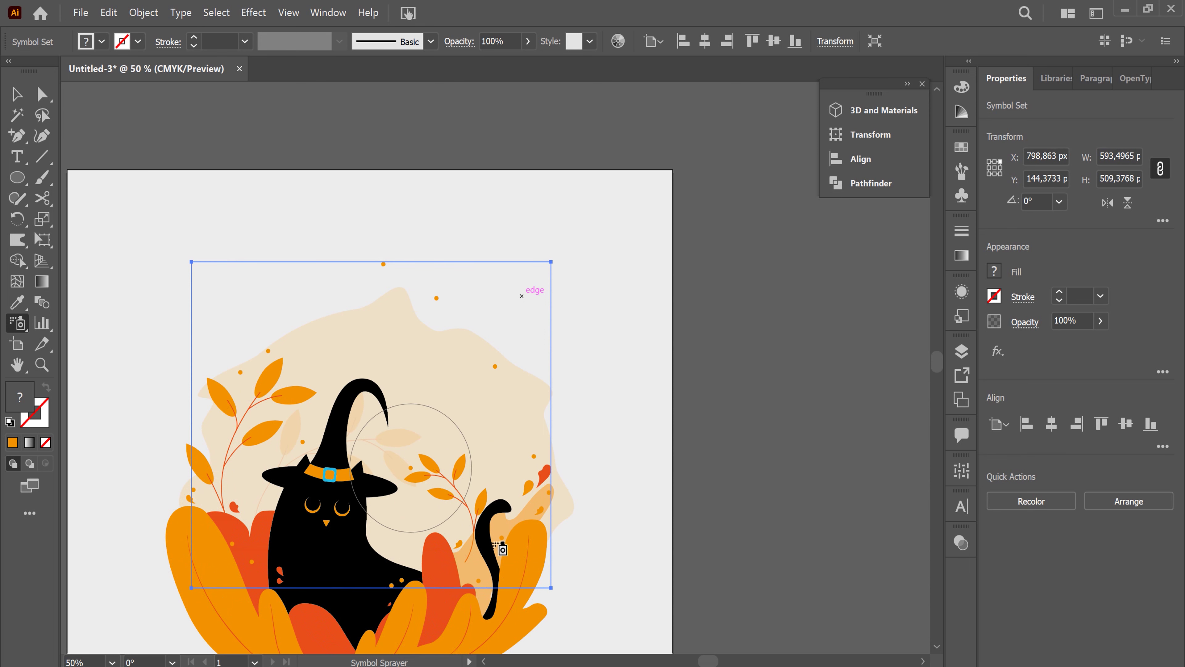
click(17, 94)
click(648, 484)
scroll(680, 402, down, 4)
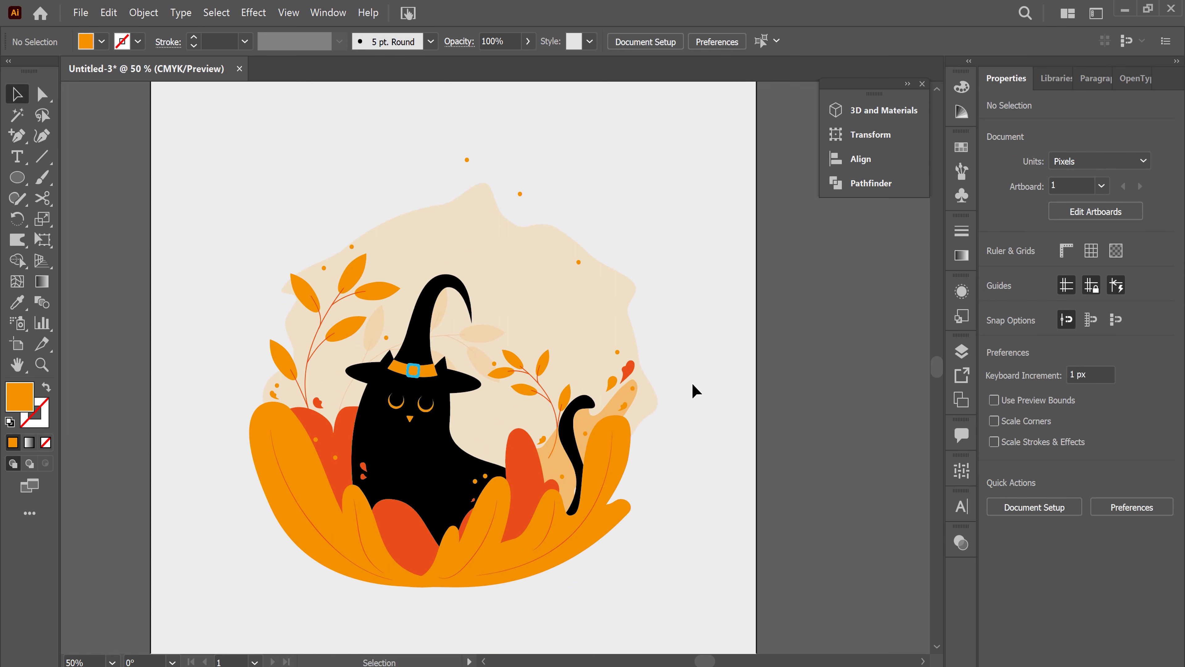
Step: Zoom in on the red leaf at the background's right edge, cancelling an accidental ellipse dialog
click(15, 180)
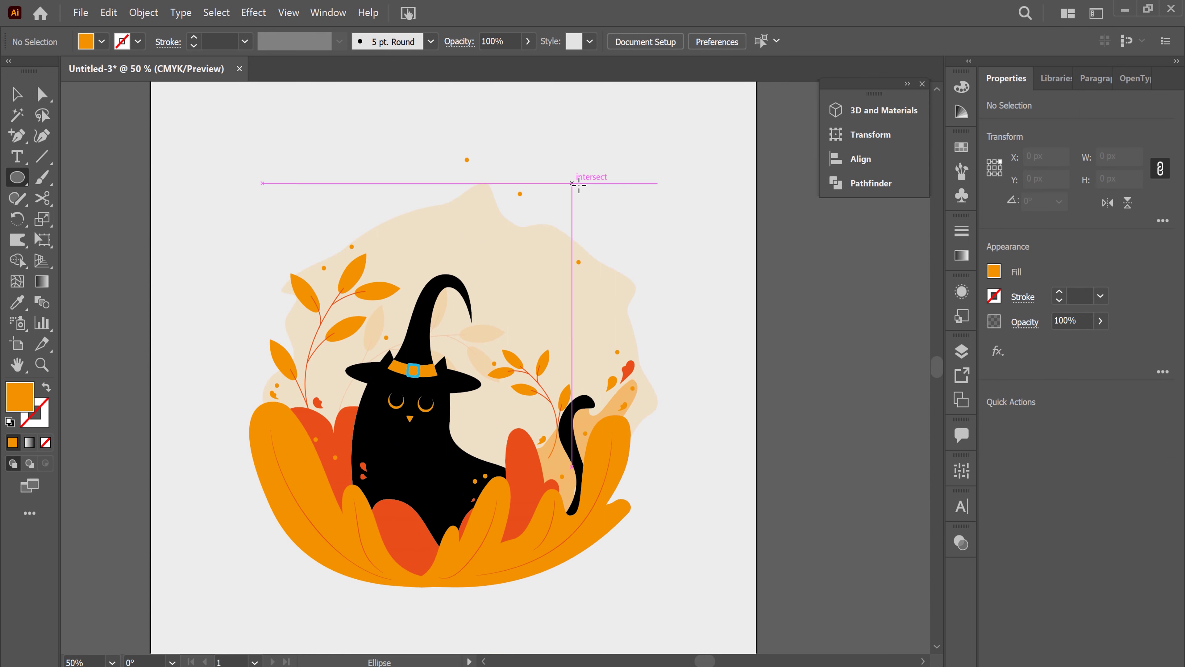
key(ctrl+plus)
key(ctrl+plus)
key(ctrl+plus)
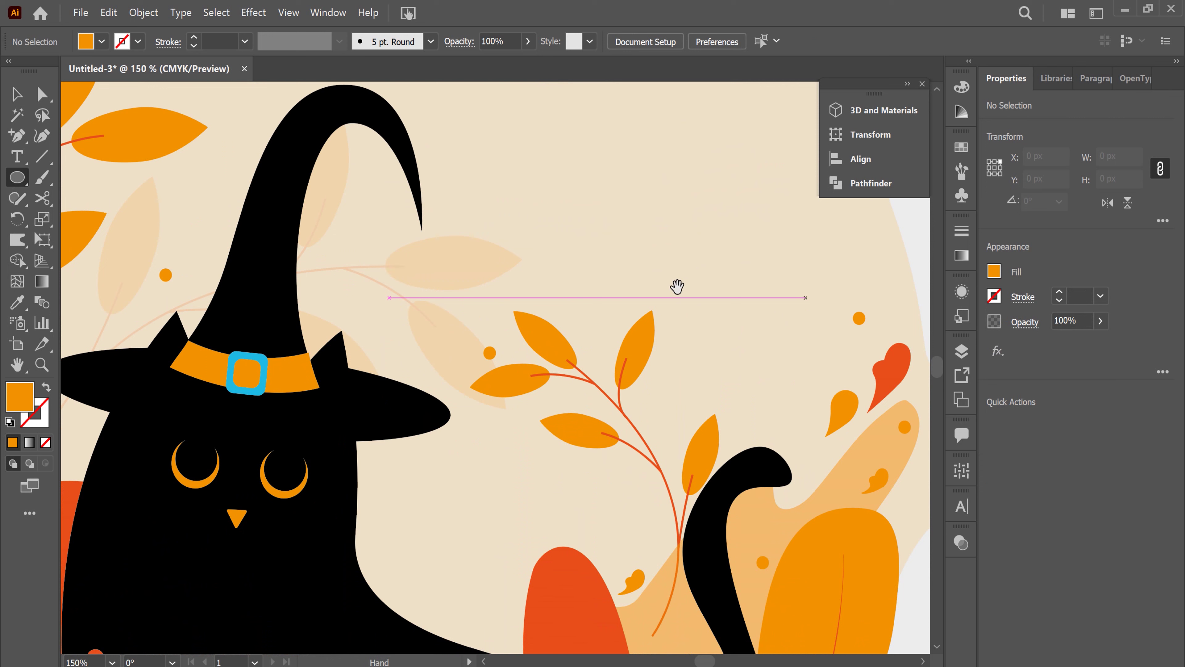
click(774, 337)
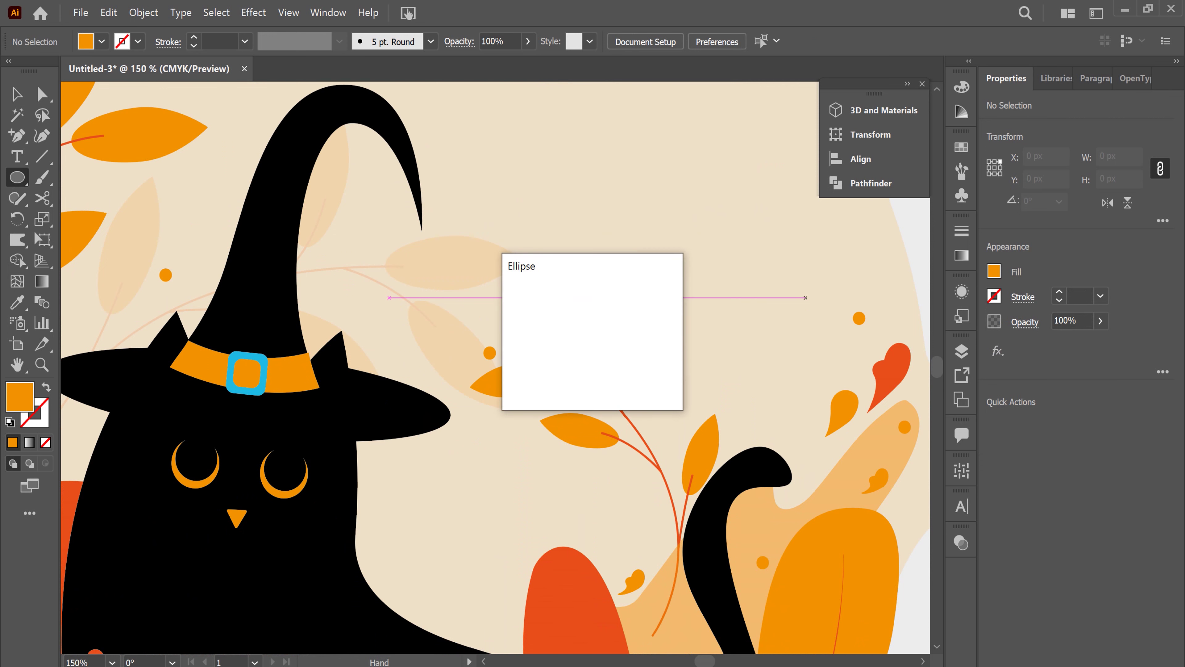
key(Escape)
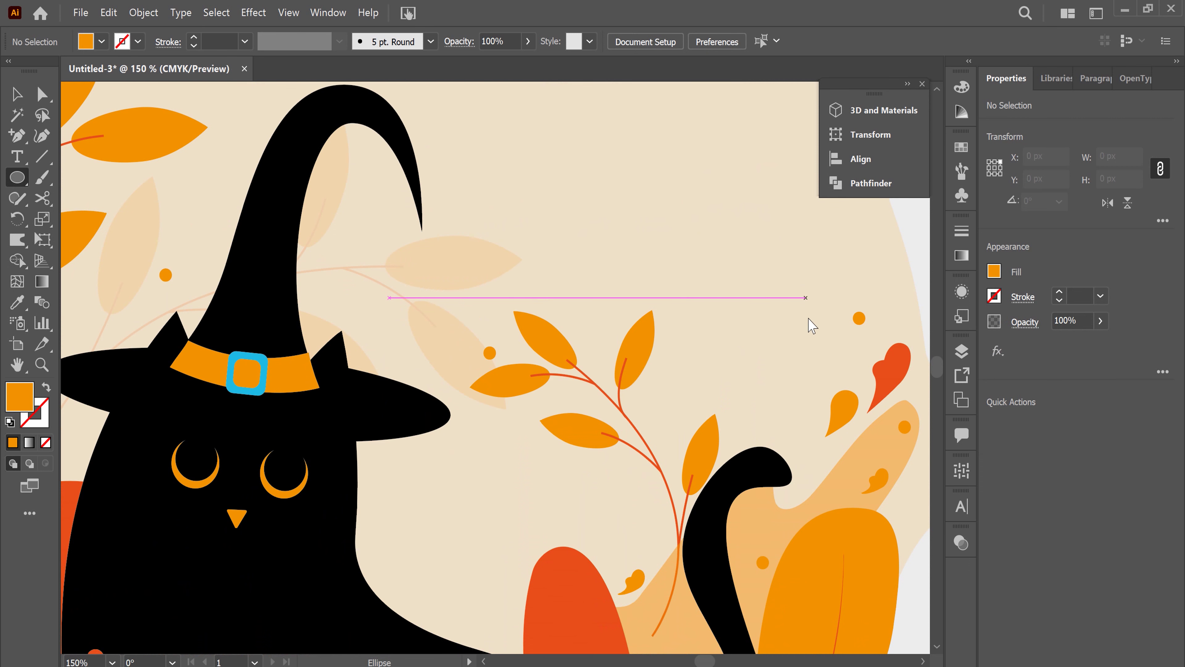
drag(835, 296, 397, 330)
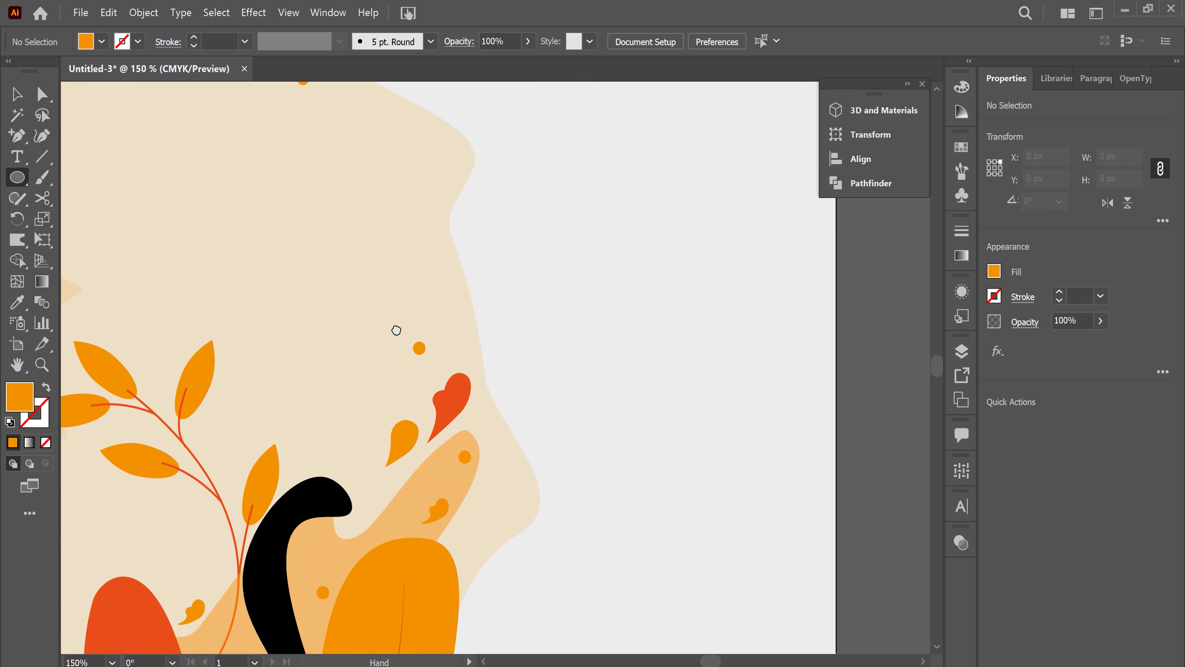
key(ctrl+plus)
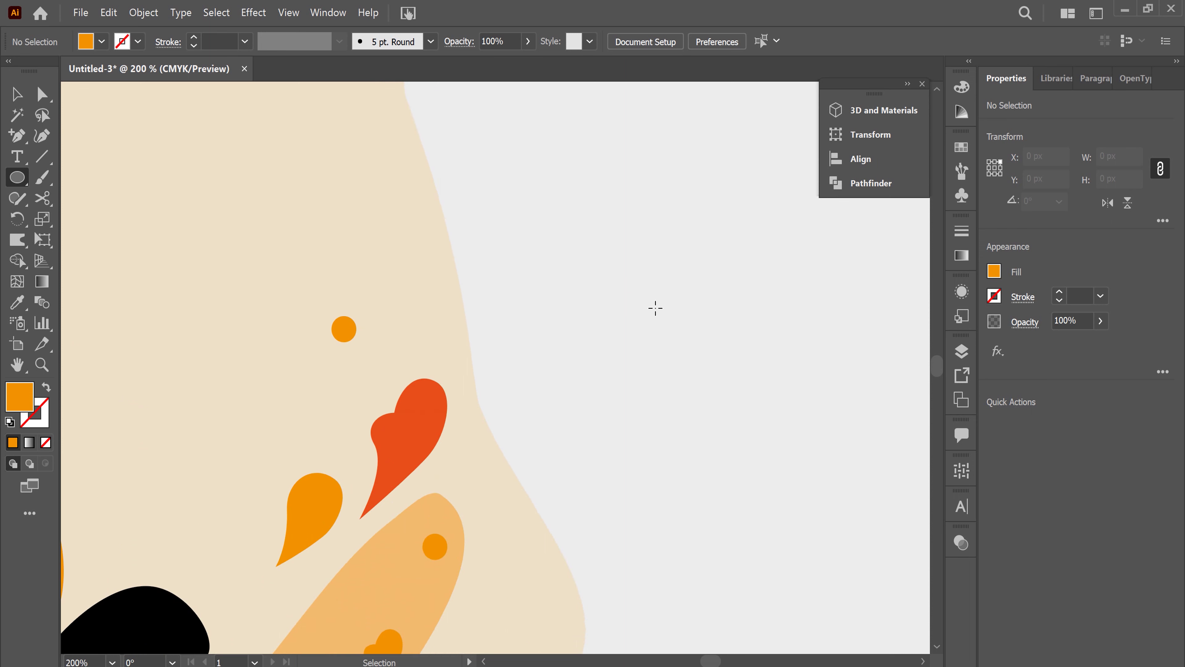
Step: Draw a tiny red-orange circle and move it just above the red leaf
drag(599, 310, 605, 317)
click(102, 42)
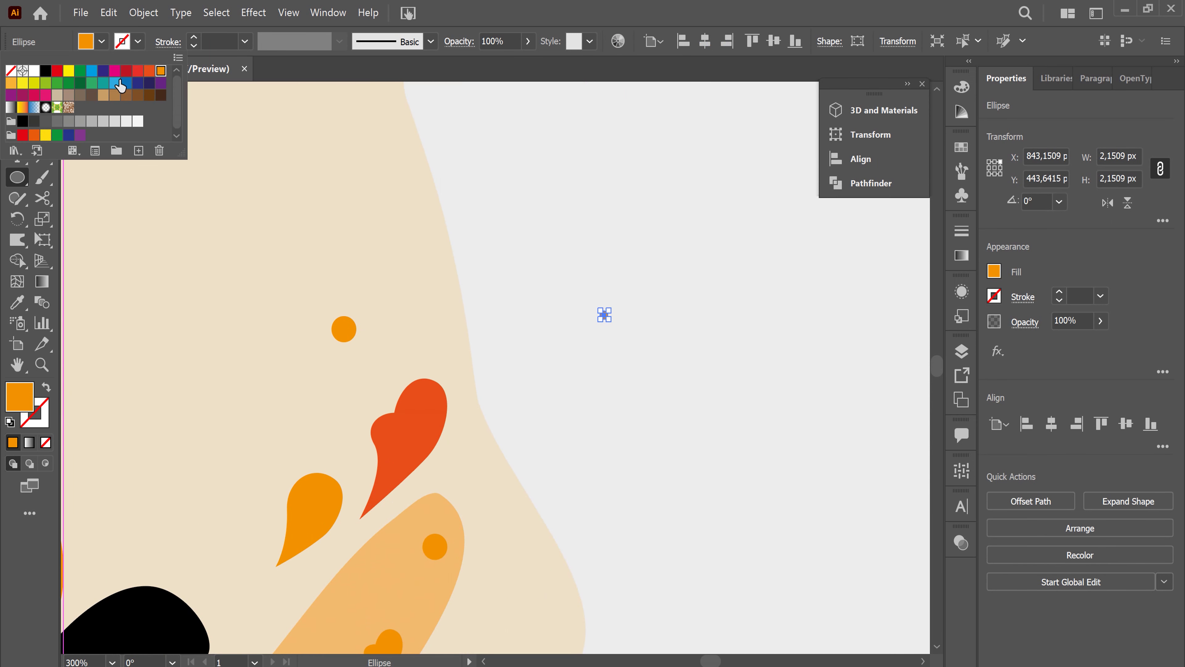
click(149, 72)
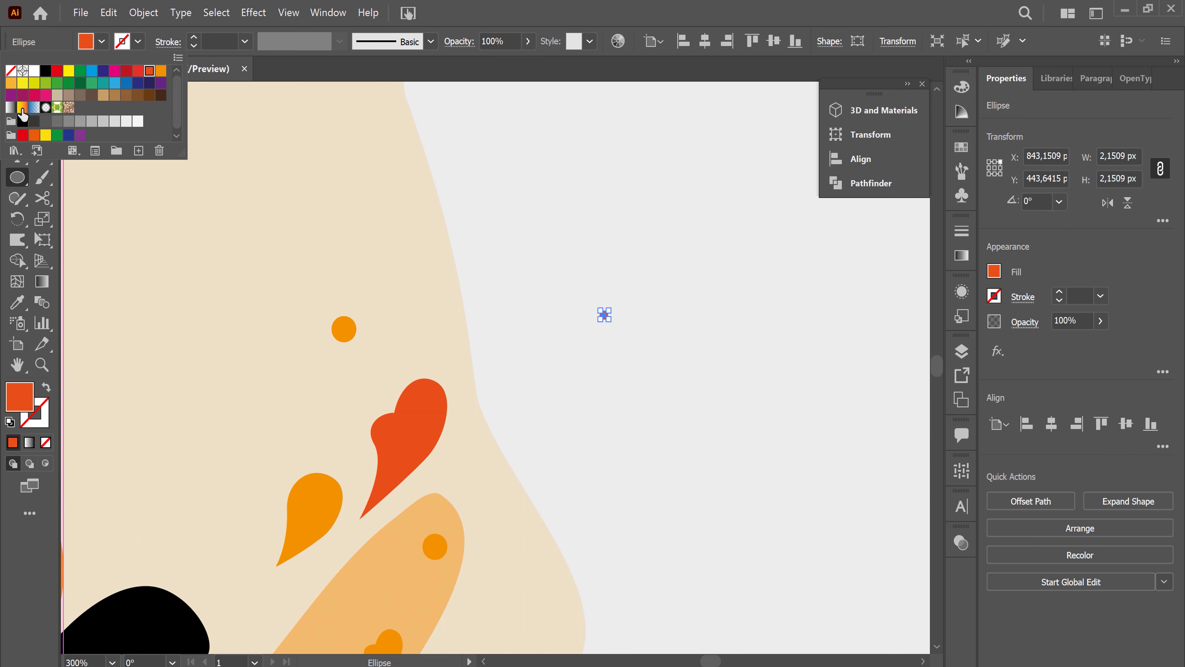
click(102, 41)
key(v)
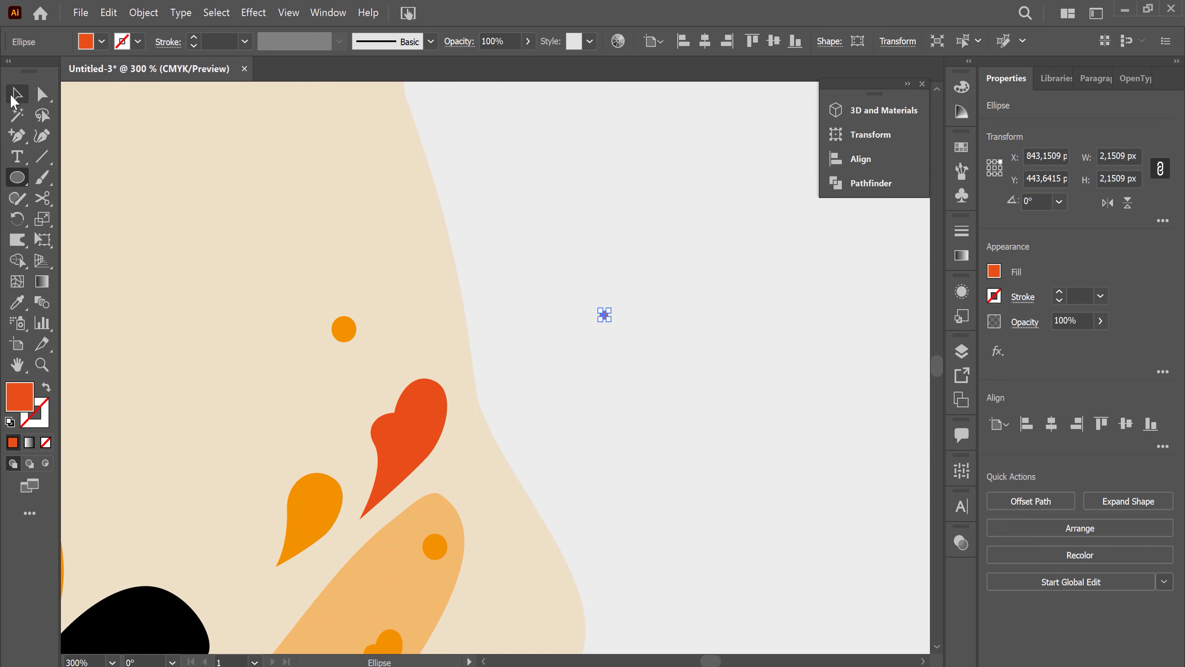
mouse_move(609, 322)
mouse_down()
mouse_move(411, 365)
mouse_move(516, 371)
mouse_up()
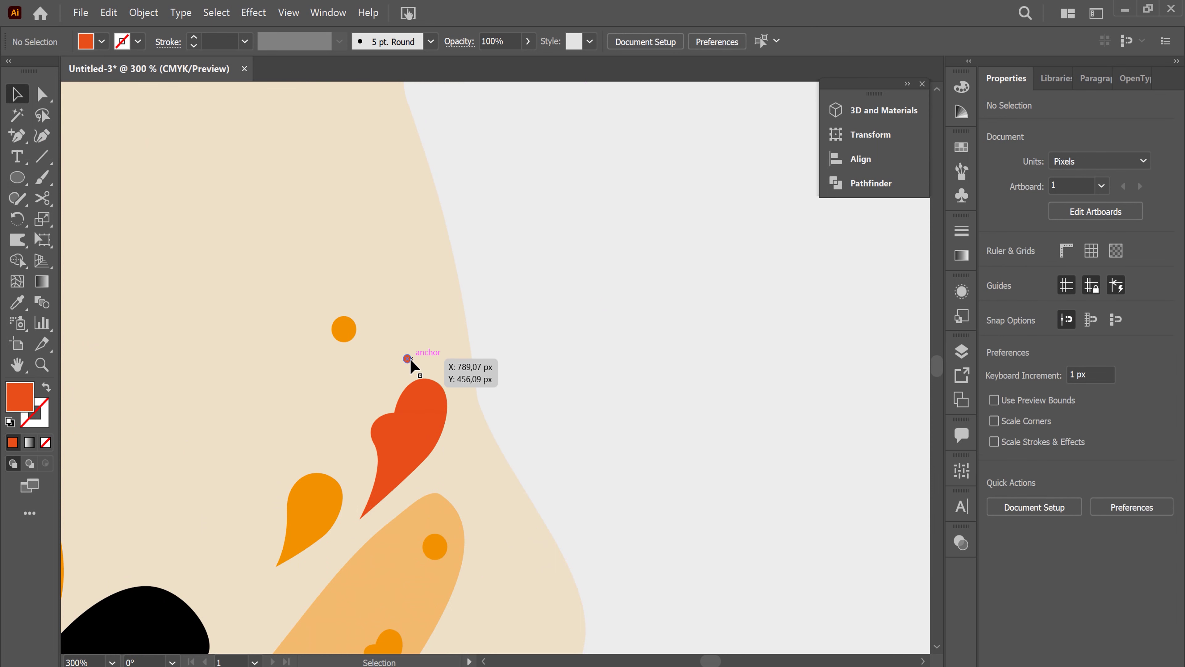
Step: Save the red-orange dot as a second symbol, New Symbol 1
click(961, 196)
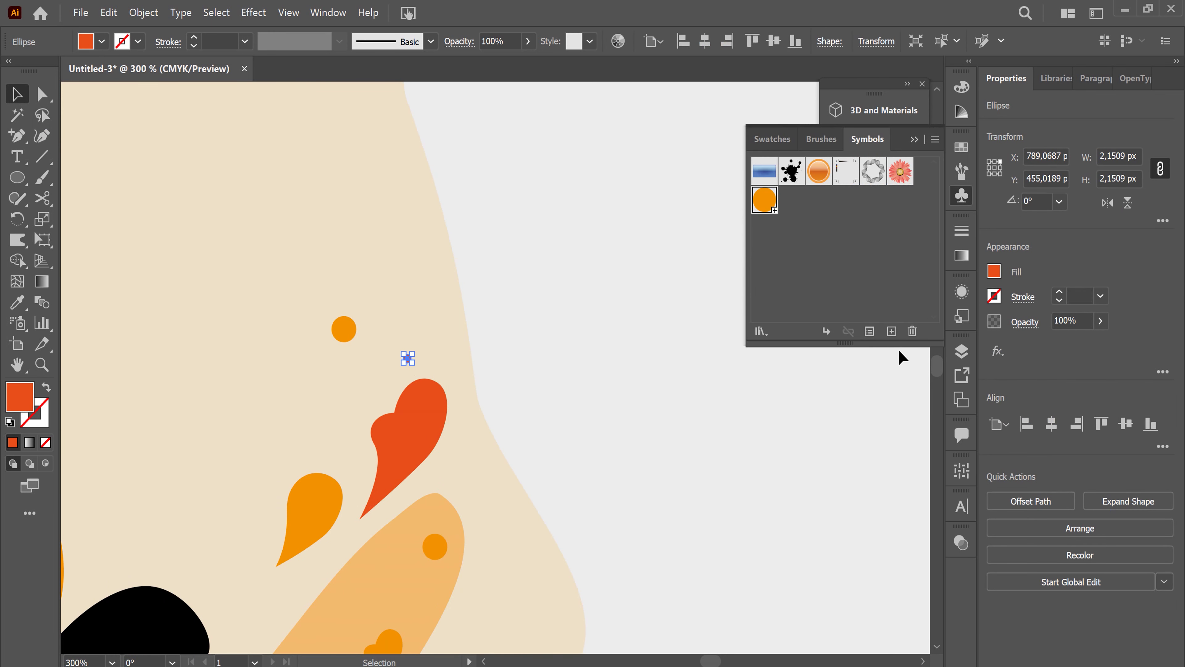
click(892, 341)
click(616, 501)
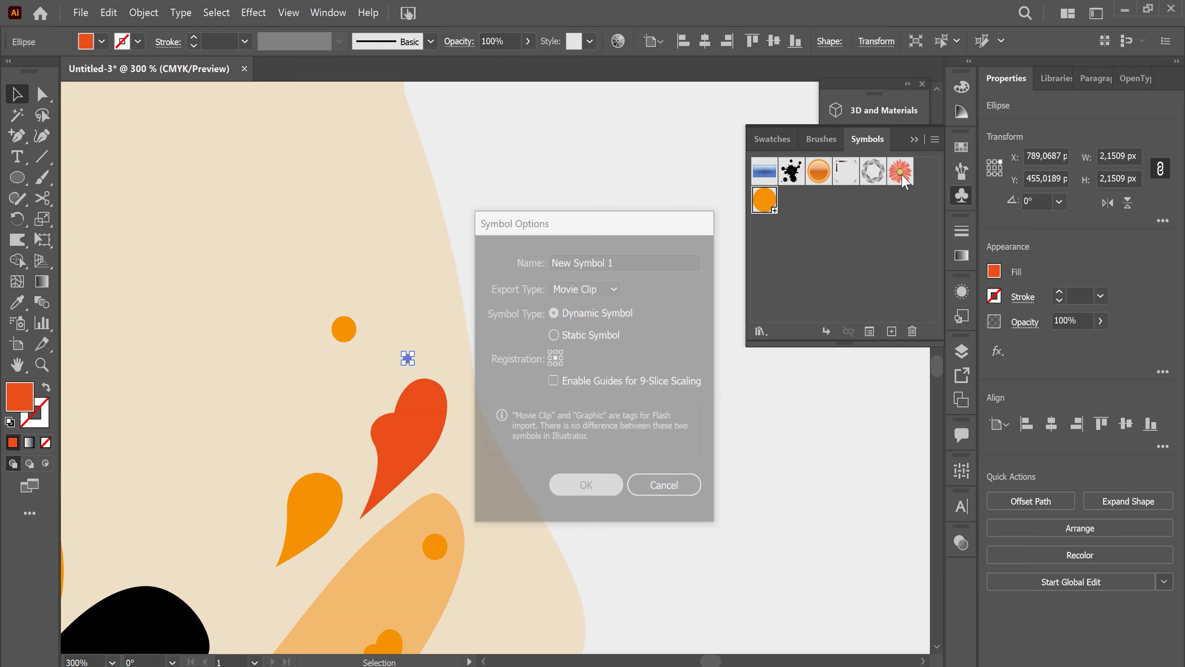
click(914, 139)
Step: Zoom out to the whole illustration and spray red-orange dots around the cat's hat
key(ctrl+minus)
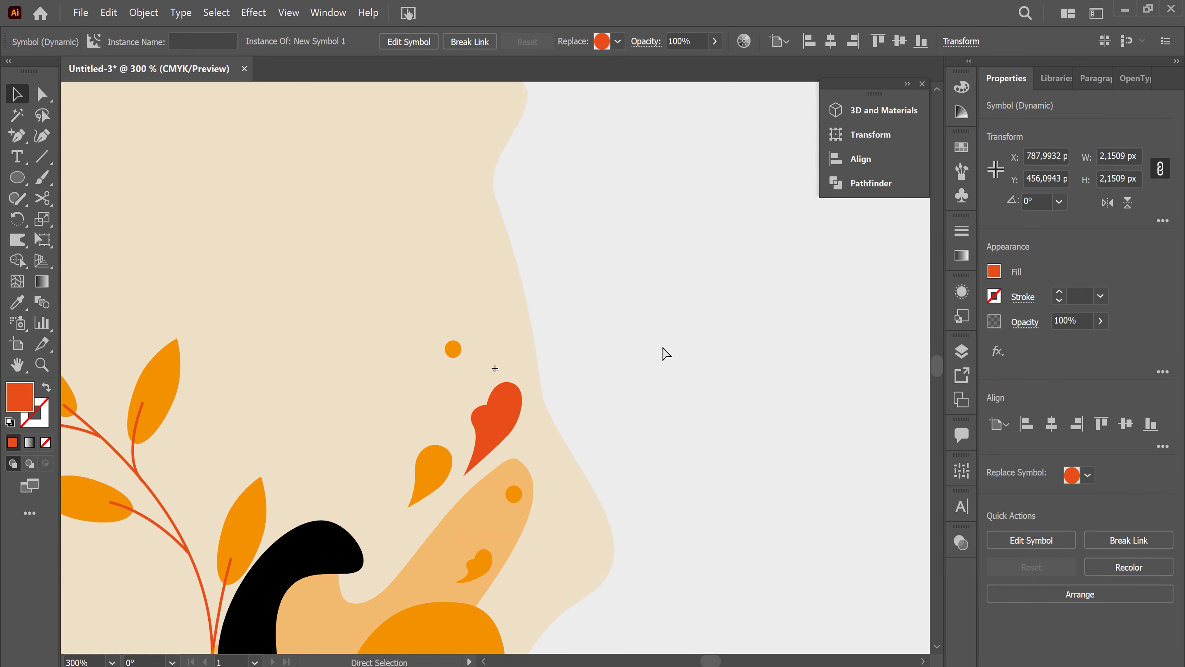
key(ctrl+minus)
key(ctrl+minus)
key(ctrl+minus)
key(ctrl+minus)
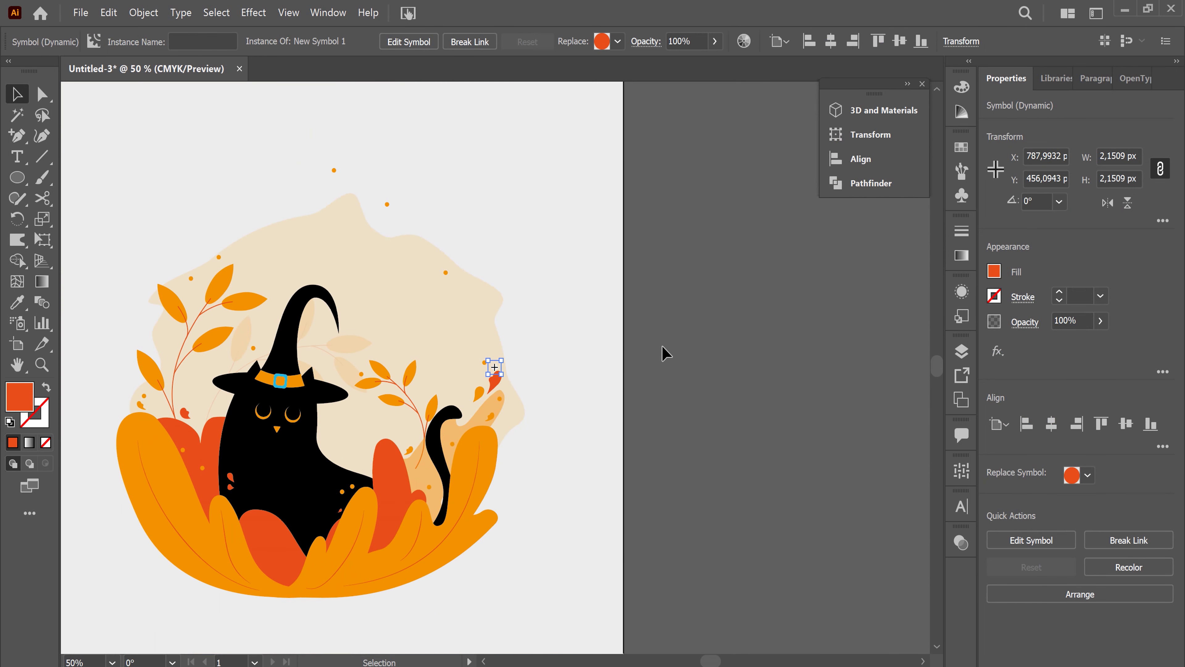
drag(612, 452, 796, 418)
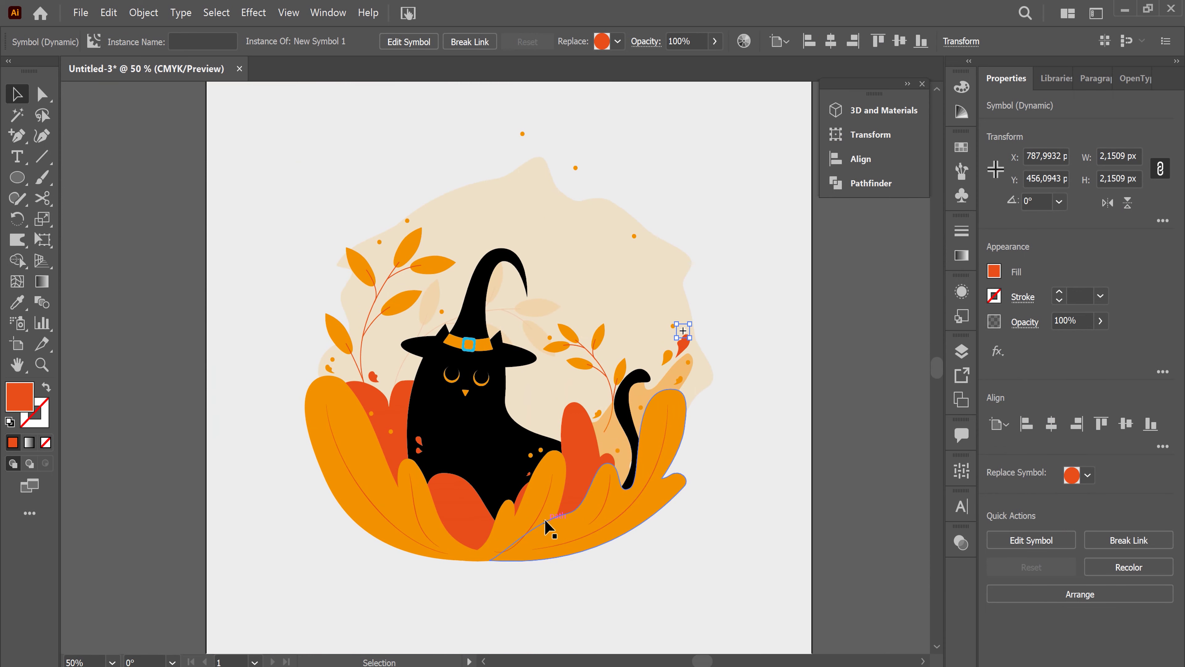
click(17, 324)
click(411, 358)
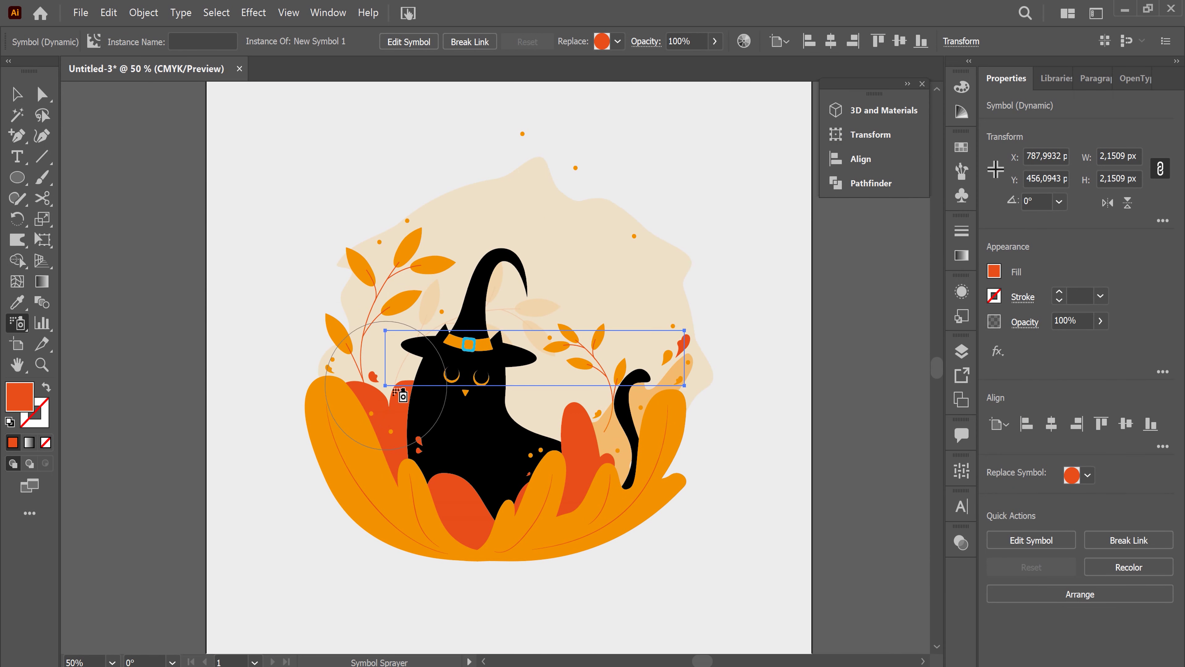
Step: Spray more dots around the left leaves, the cat's lower body and the right branch
mouse_move(364, 334)
mouse_down()
mouse_move(357, 369)
mouse_move(441, 257)
mouse_move(602, 403)
mouse_move(570, 503)
mouse_move(538, 441)
mouse_move(425, 434)
mouse_move(420, 456)
mouse_up()
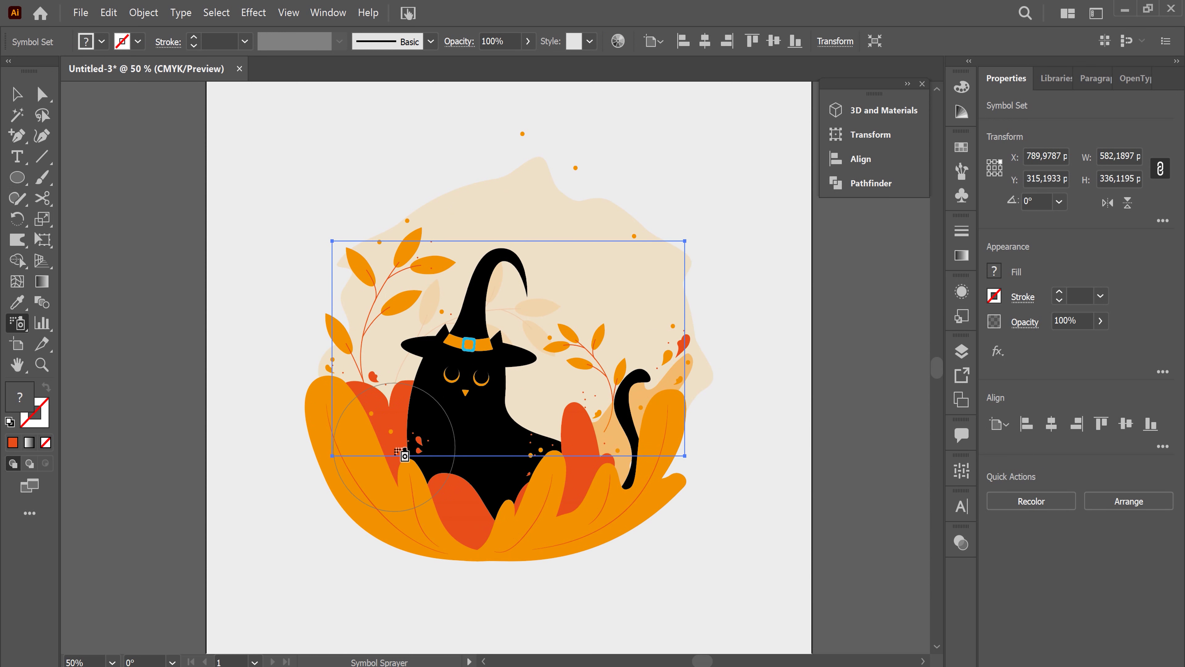
drag(447, 434, 416, 472)
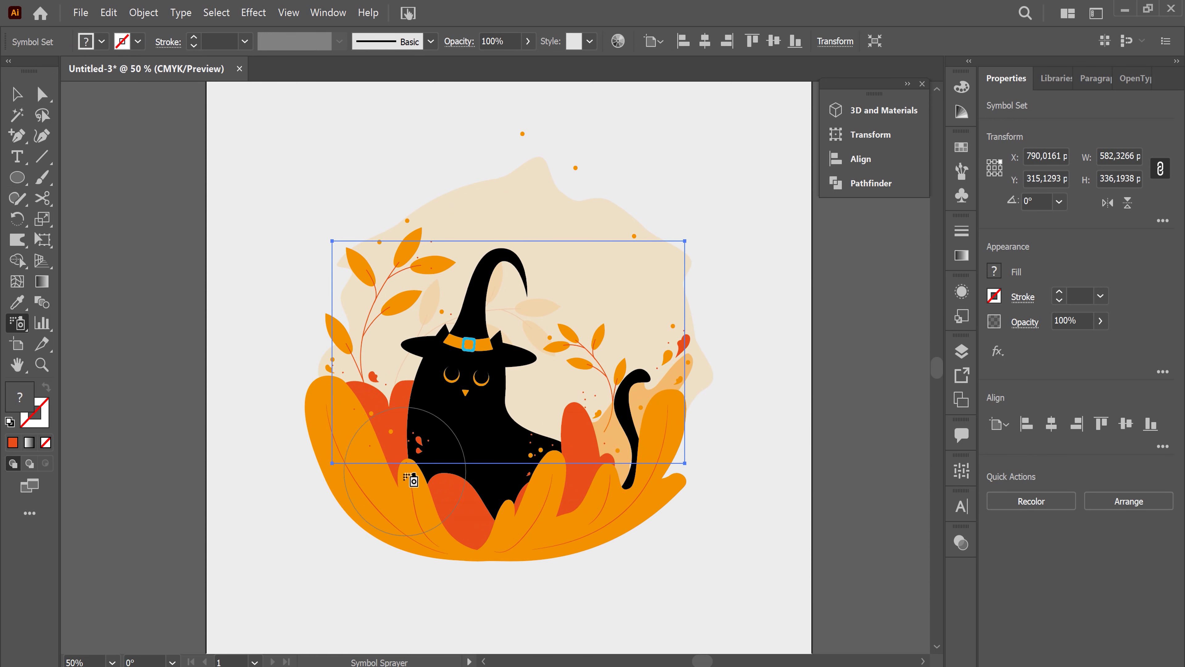
drag(338, 375, 357, 344)
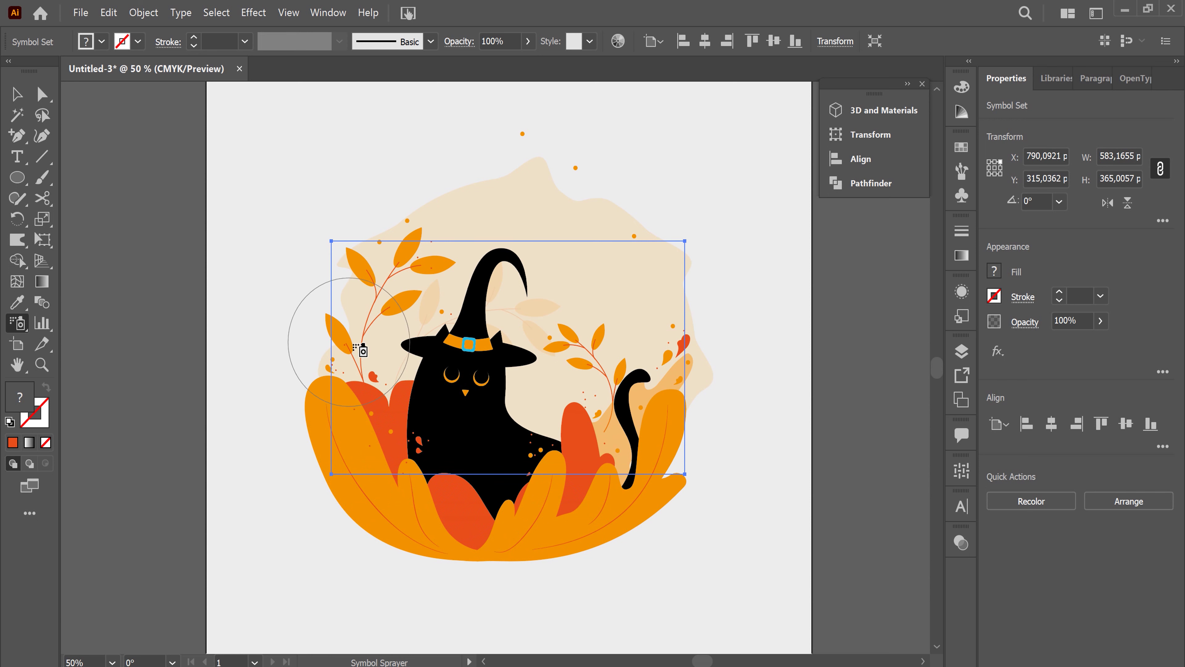
drag(696, 382, 696, 420)
drag(615, 332, 610, 380)
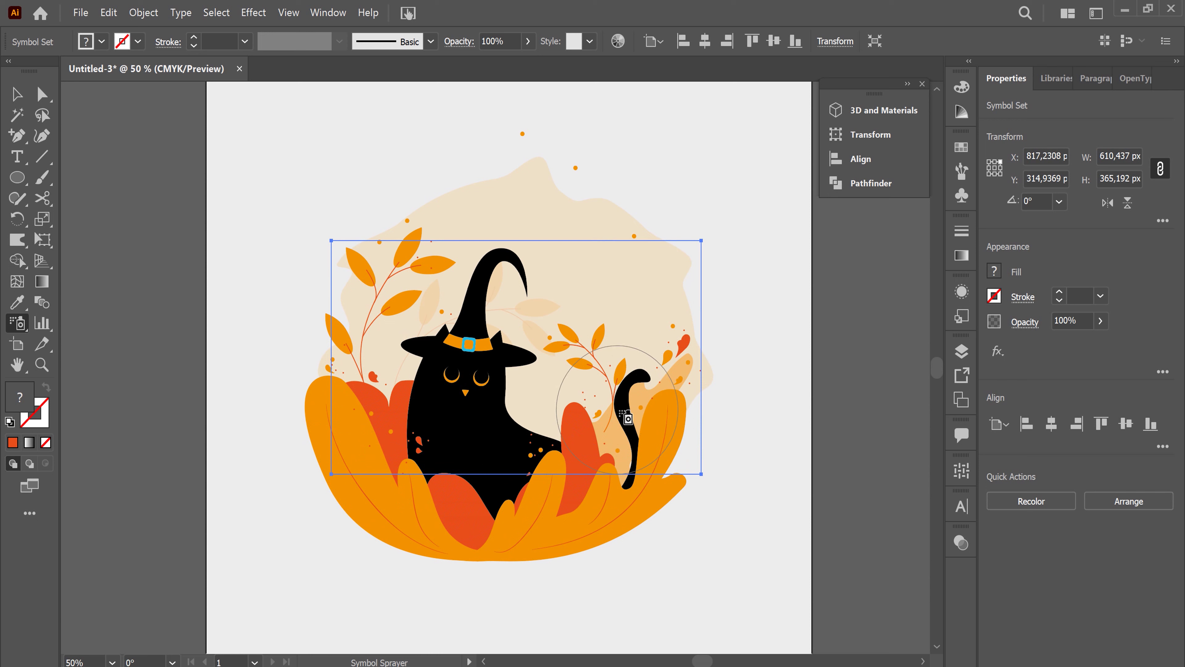
click(665, 282)
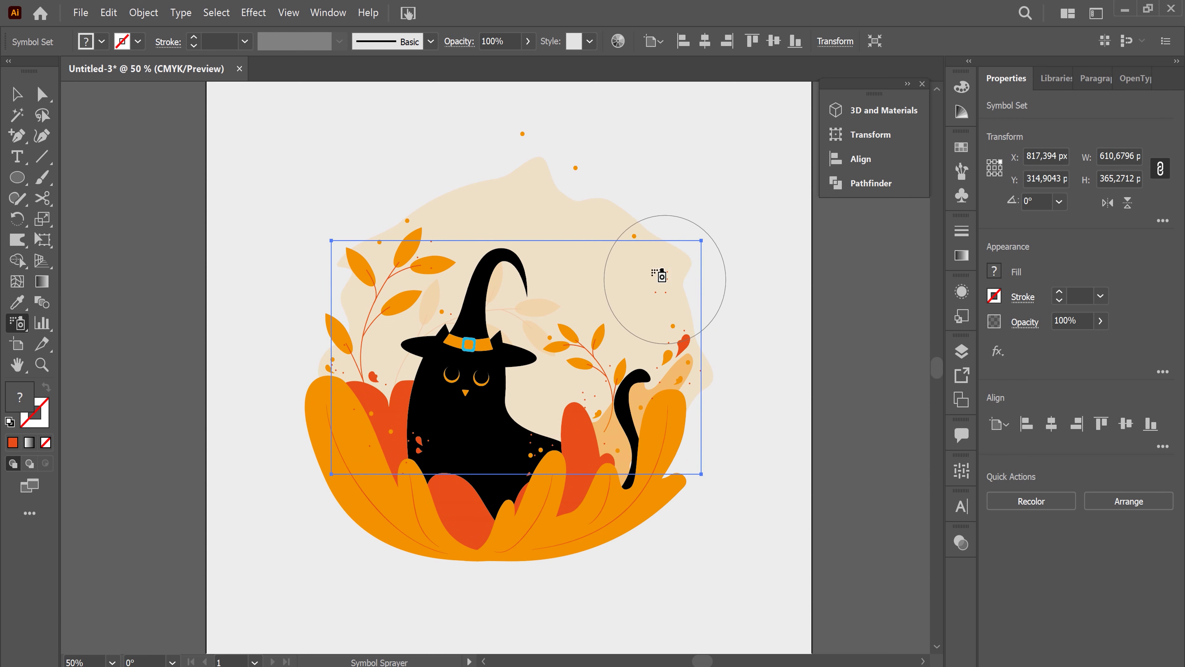
Step: Spray dots across the upper background, beside the face and on the hat, then deselect
mouse_move(443, 212)
mouse_down()
mouse_move(365, 315)
mouse_move(344, 265)
mouse_up()
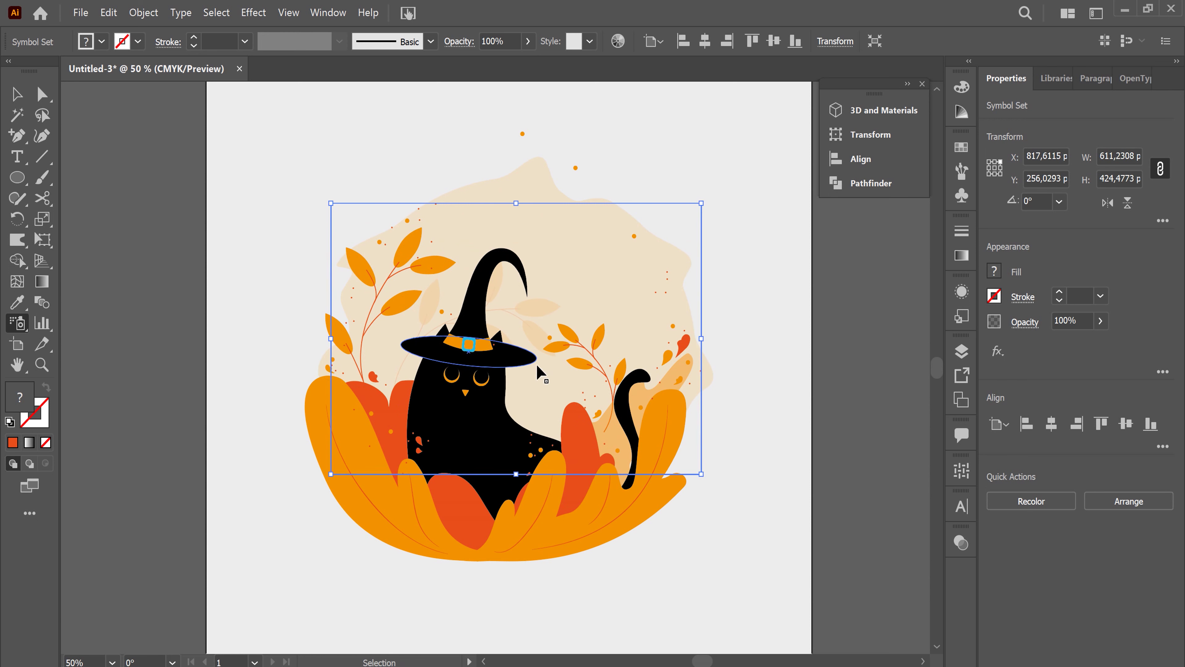
drag(531, 362, 569, 438)
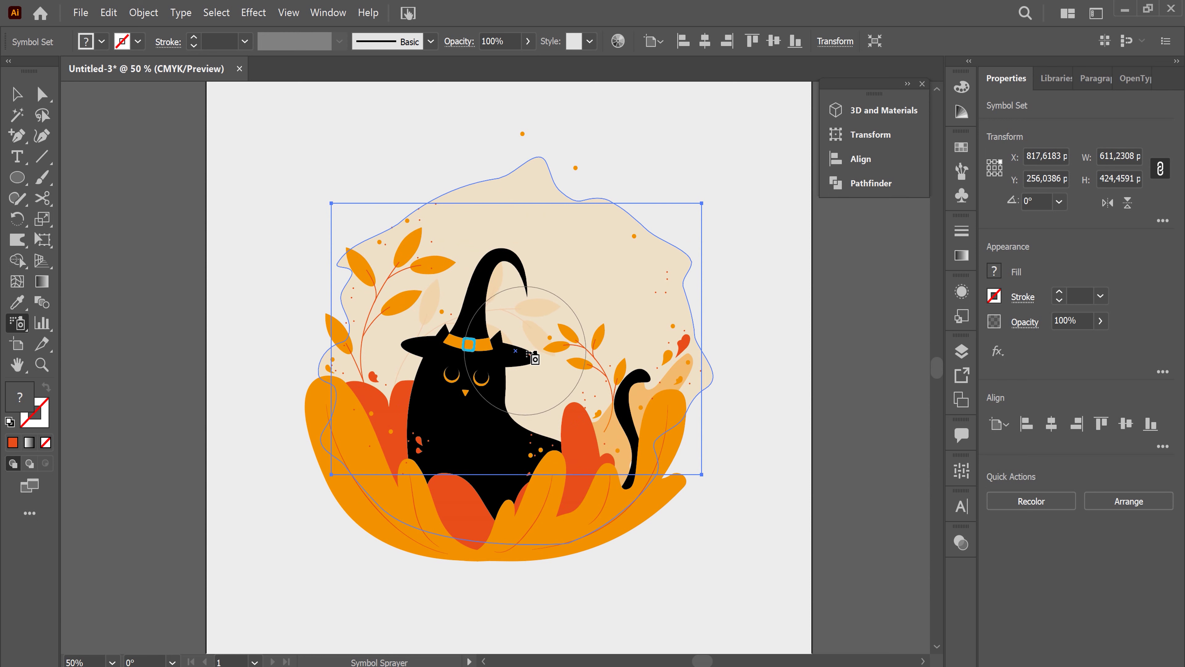
mouse_move(530, 286)
mouse_down()
mouse_move(533, 303)
mouse_move(578, 280)
mouse_up()
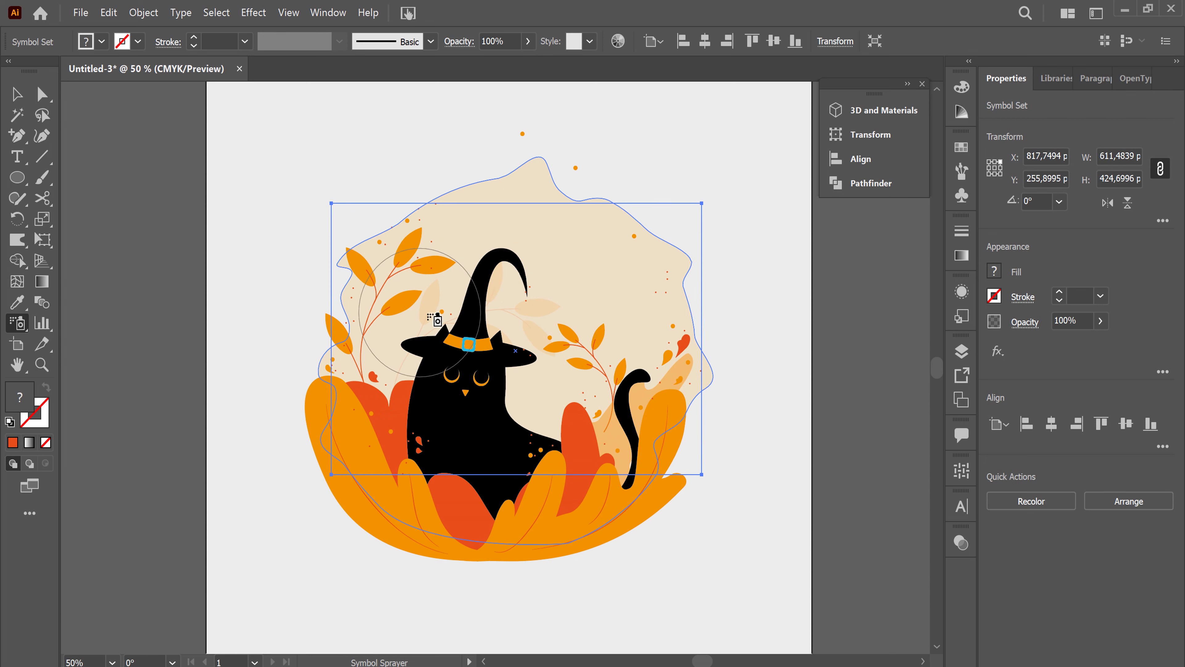
drag(475, 310, 474, 276)
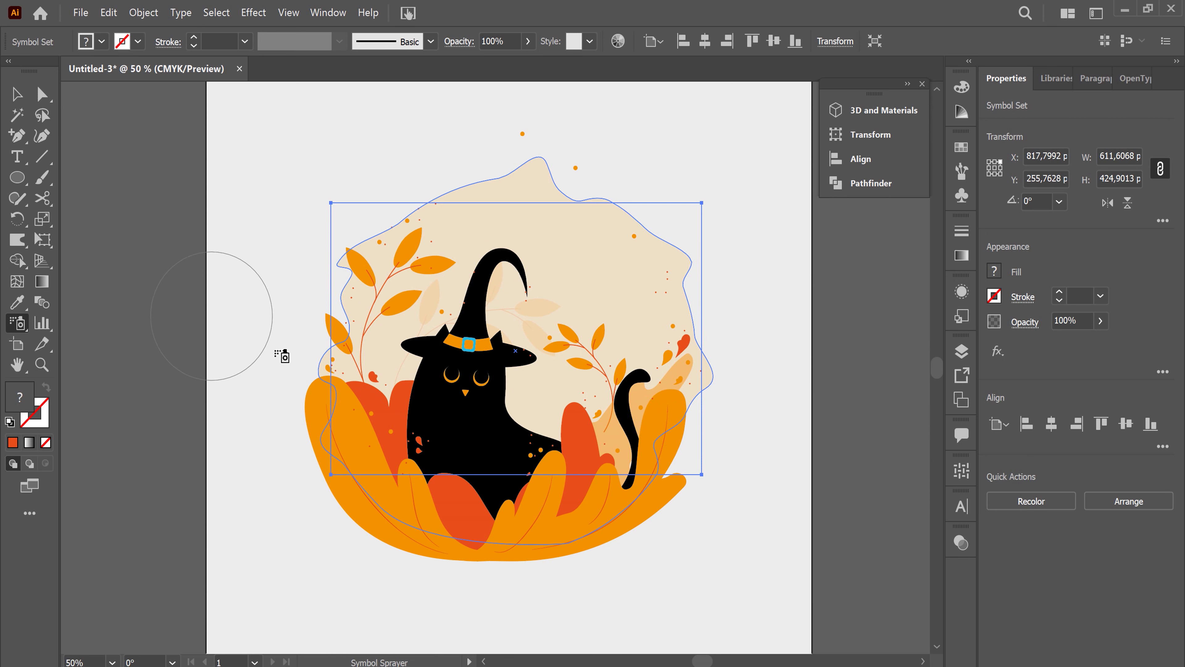
drag(434, 349, 415, 353)
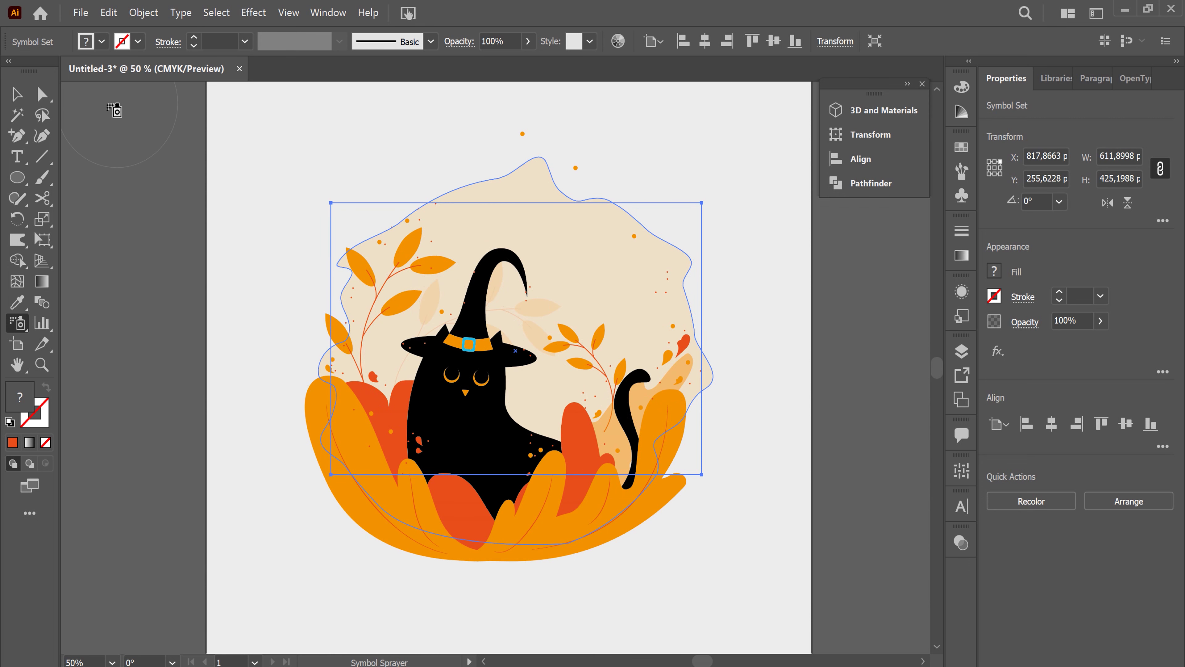
click(17, 95)
click(759, 359)
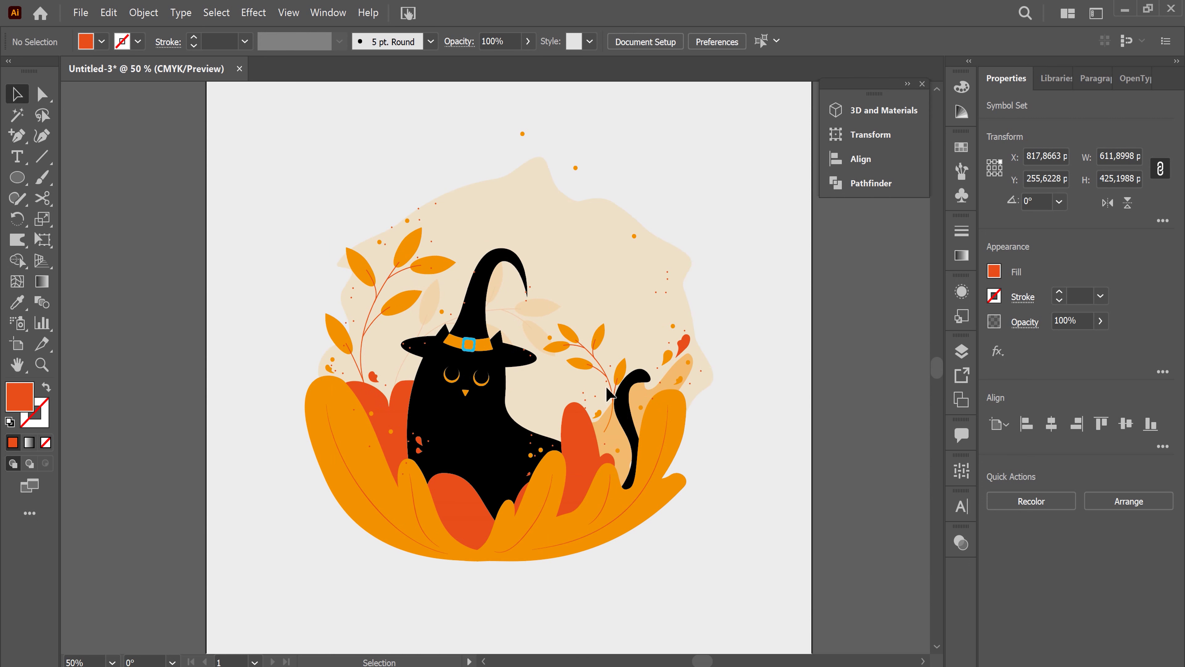
Step: Ungroup the artwork and move the right leafy branch down and left
click(590, 356)
right_click(589, 359)
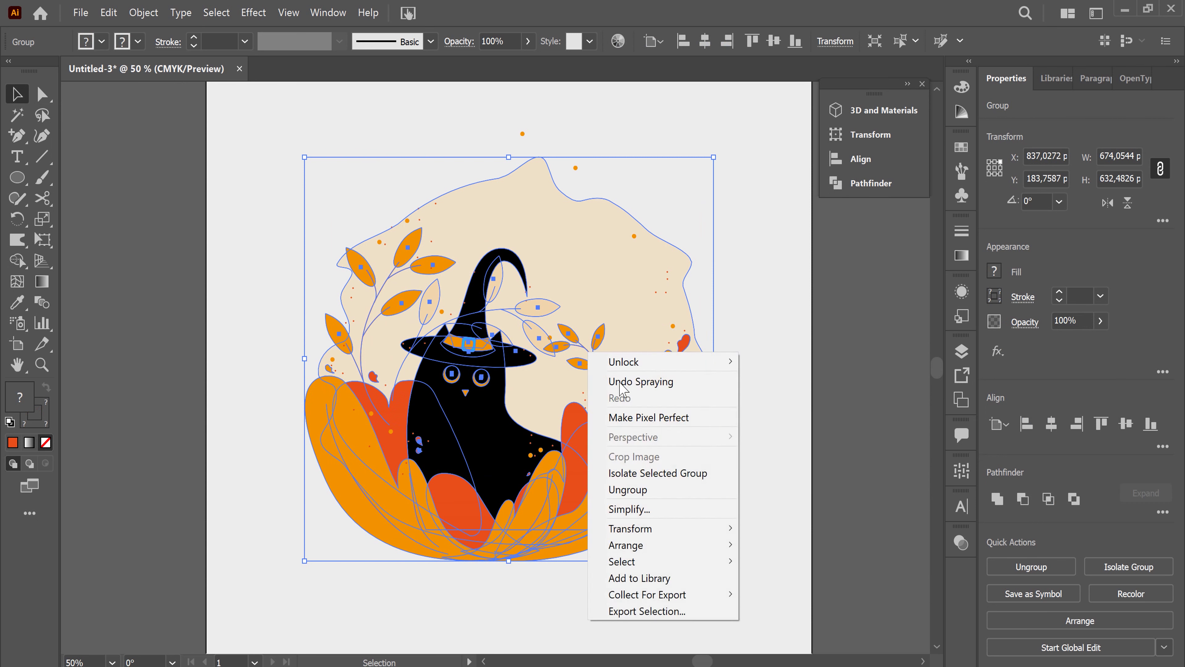
click(635, 487)
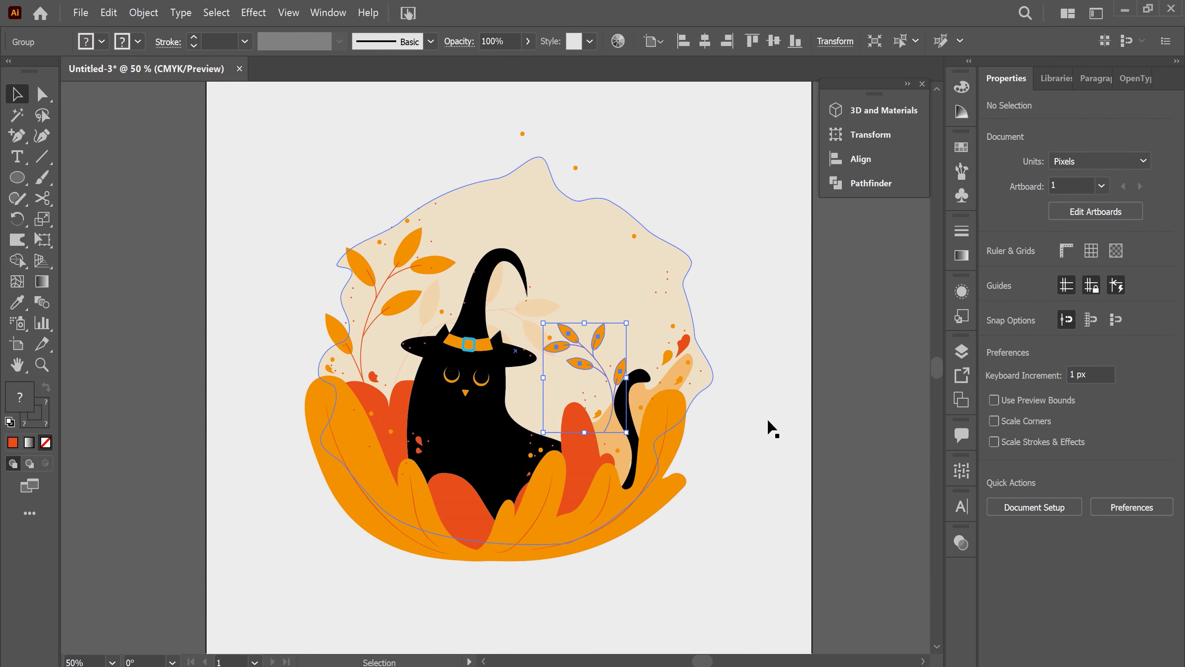
click(606, 346)
drag(596, 349, 587, 369)
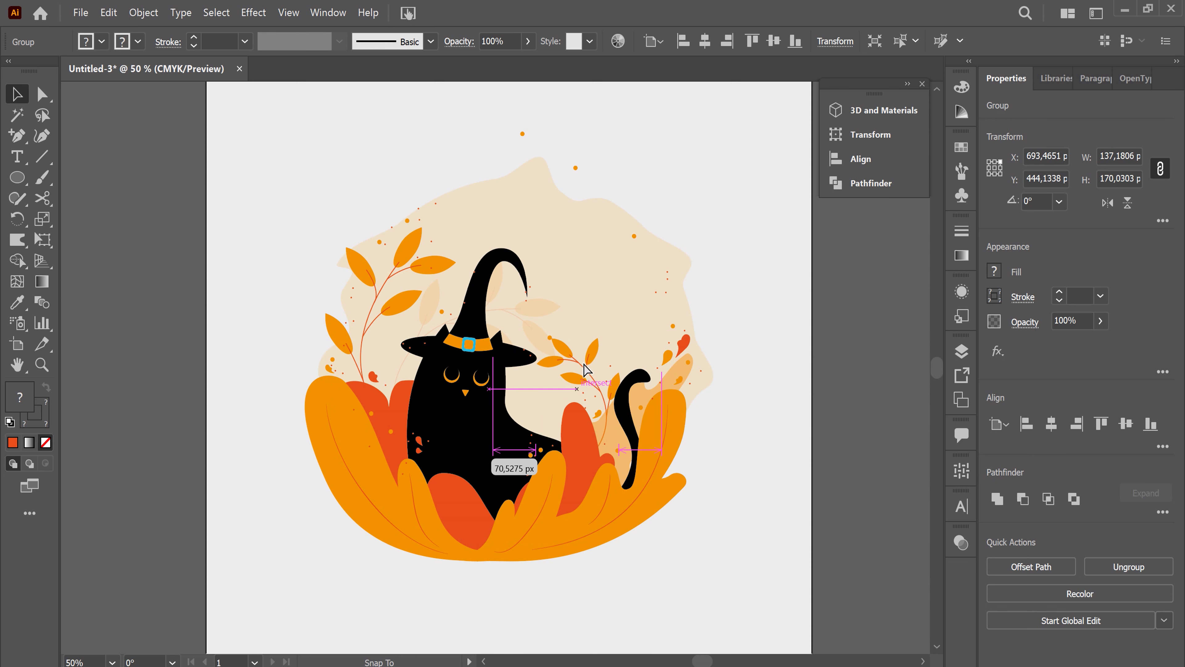
click(759, 397)
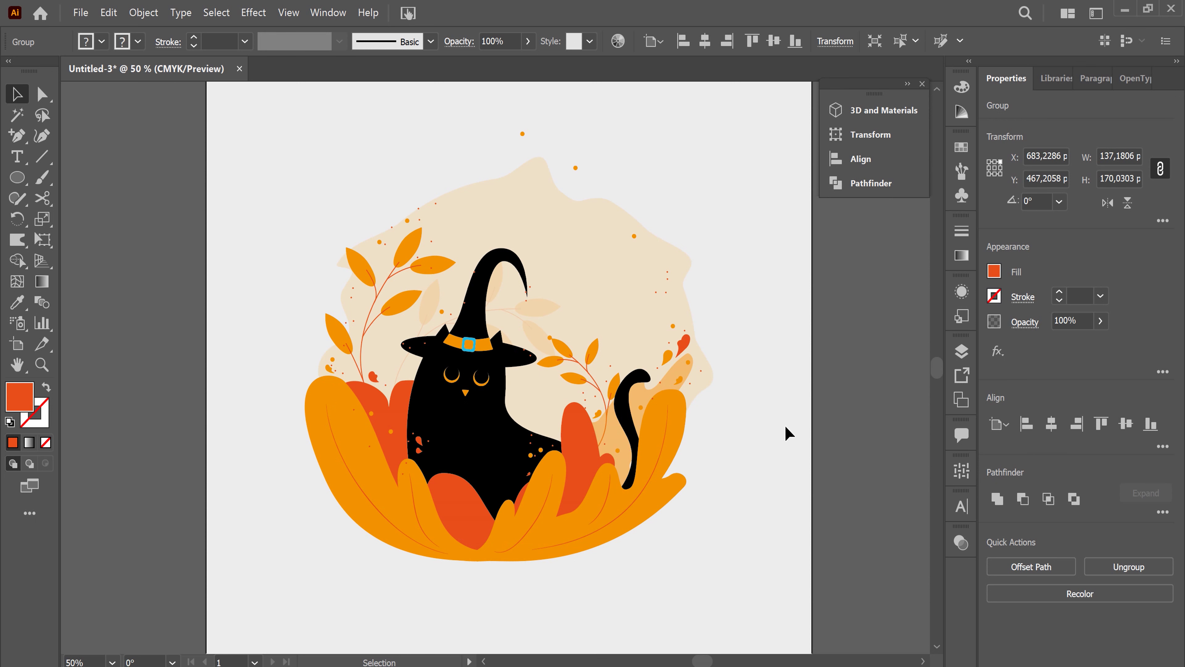
Step: Move the cat's tail left, closer to the body, and pan to show room above
click(626, 424)
drag(618, 417, 610, 416)
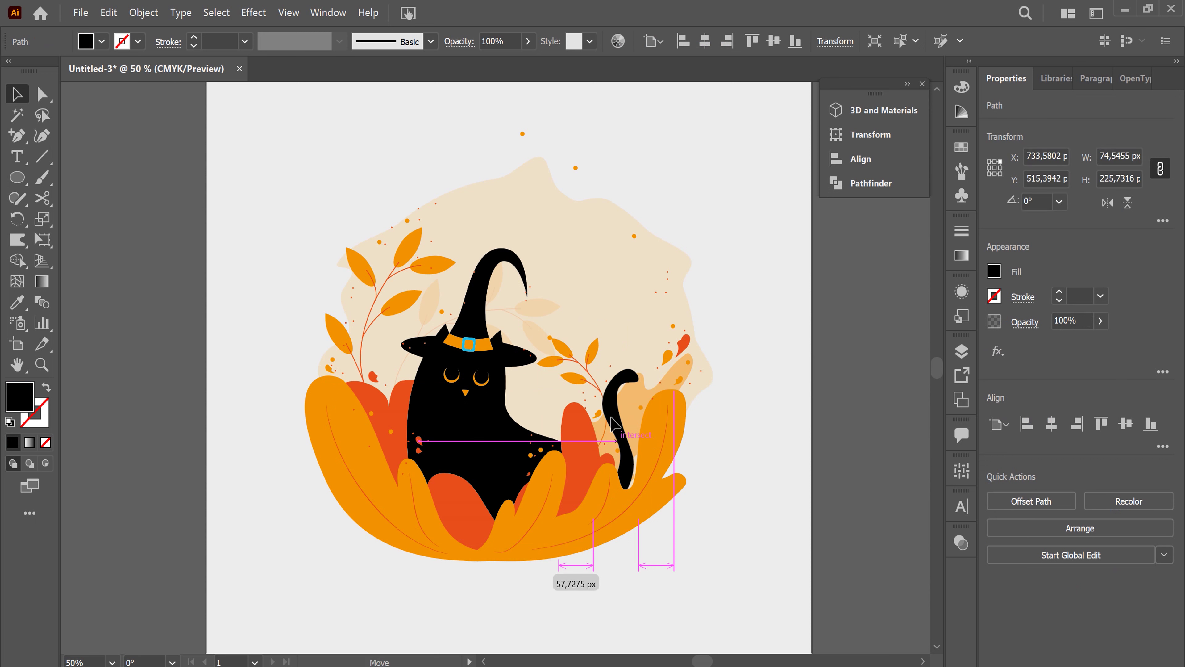
click(749, 461)
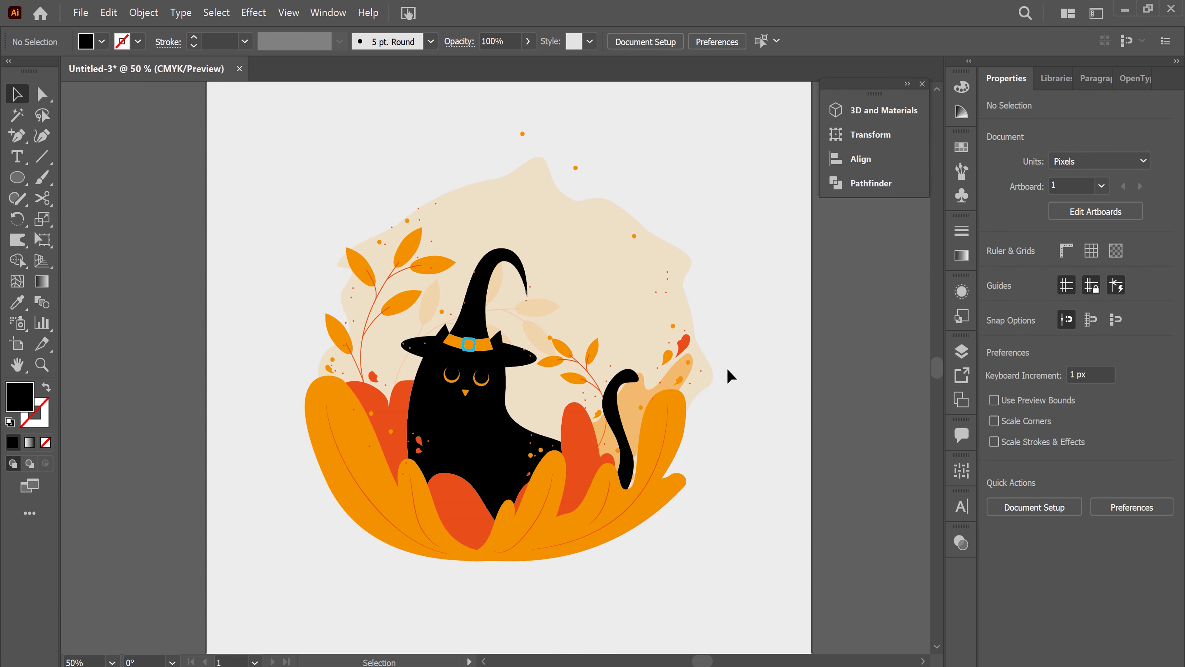
drag(742, 197, 751, 202)
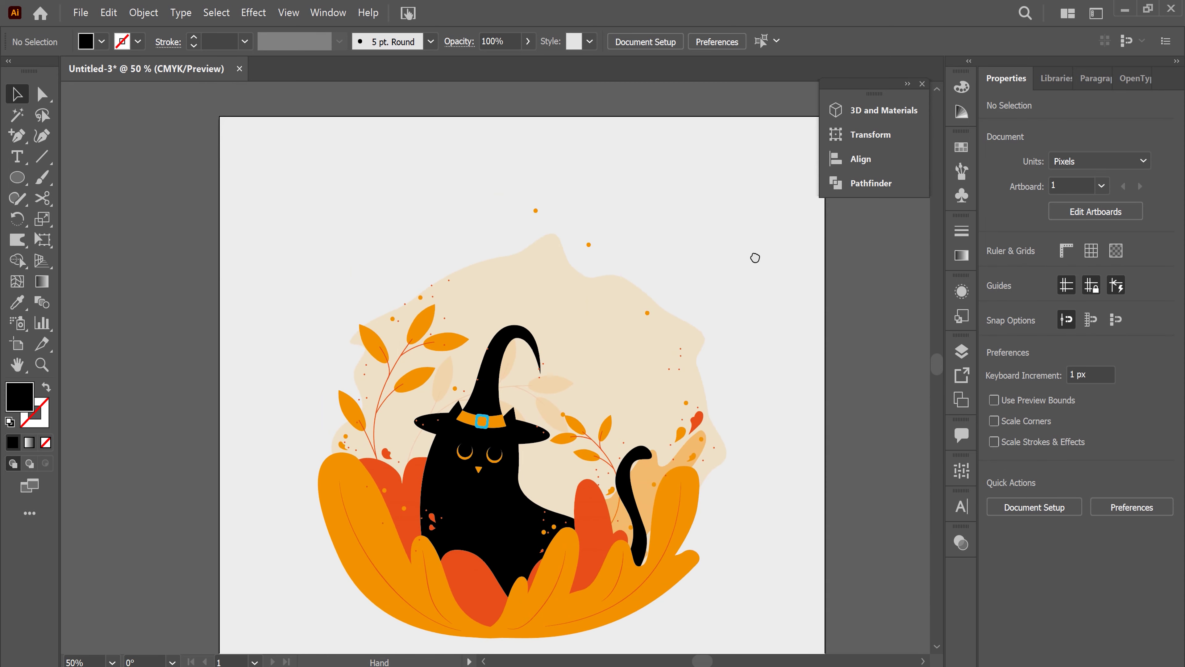
drag(751, 201, 753, 245)
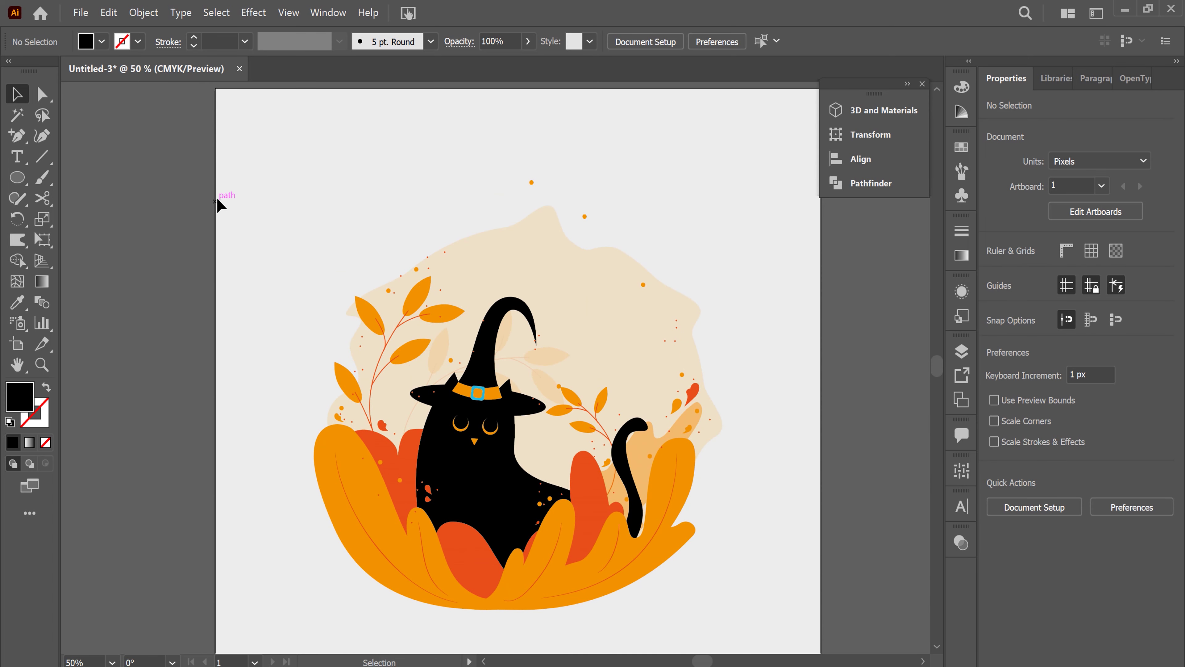
Step: Type HAPPY and set it in Belacu Normal at 200 pt
click(16, 157)
key(ctrl+z)
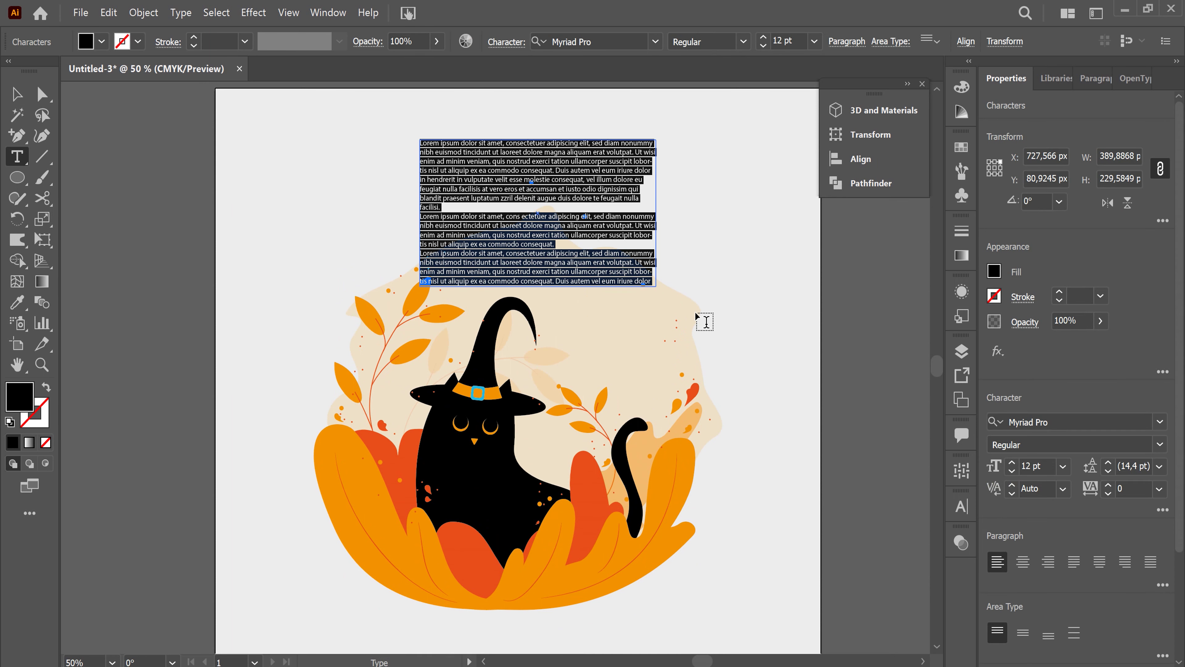
text(HAPPY)
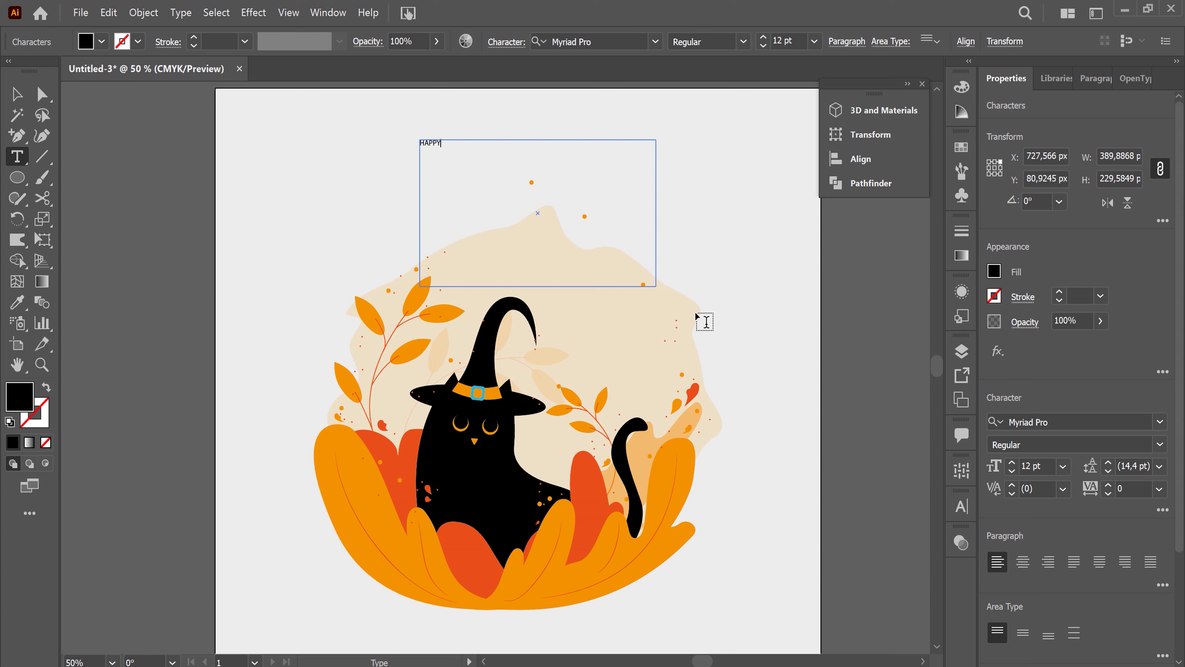
key(ctrl+a)
click(814, 41)
click(839, 356)
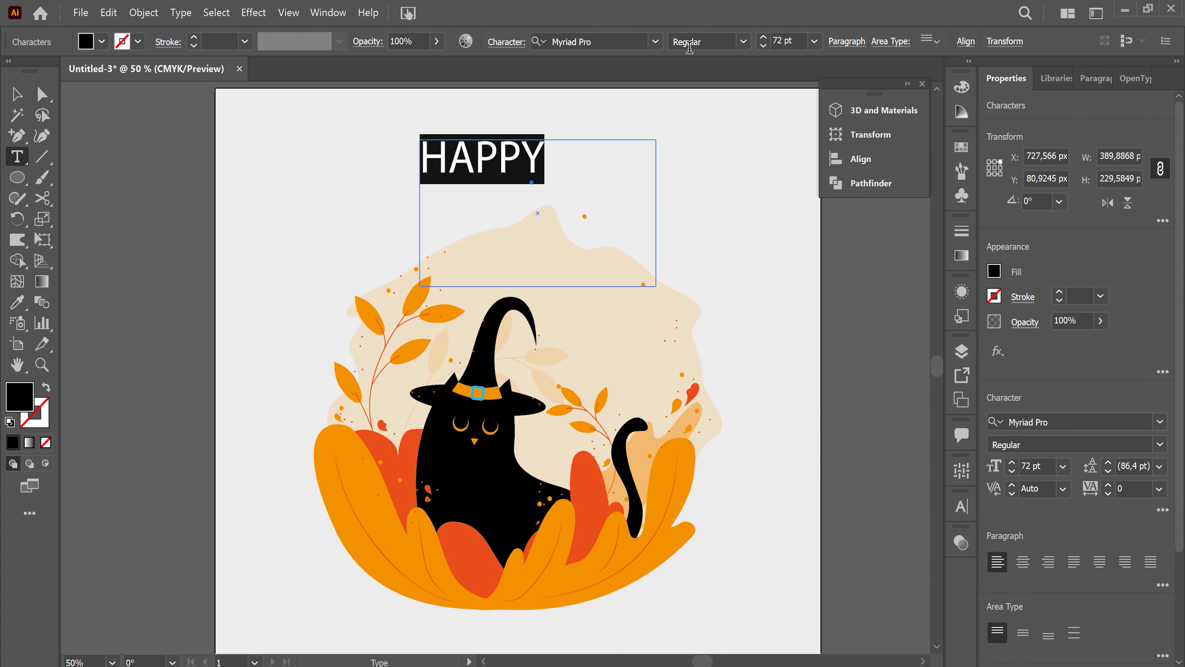
click(655, 42)
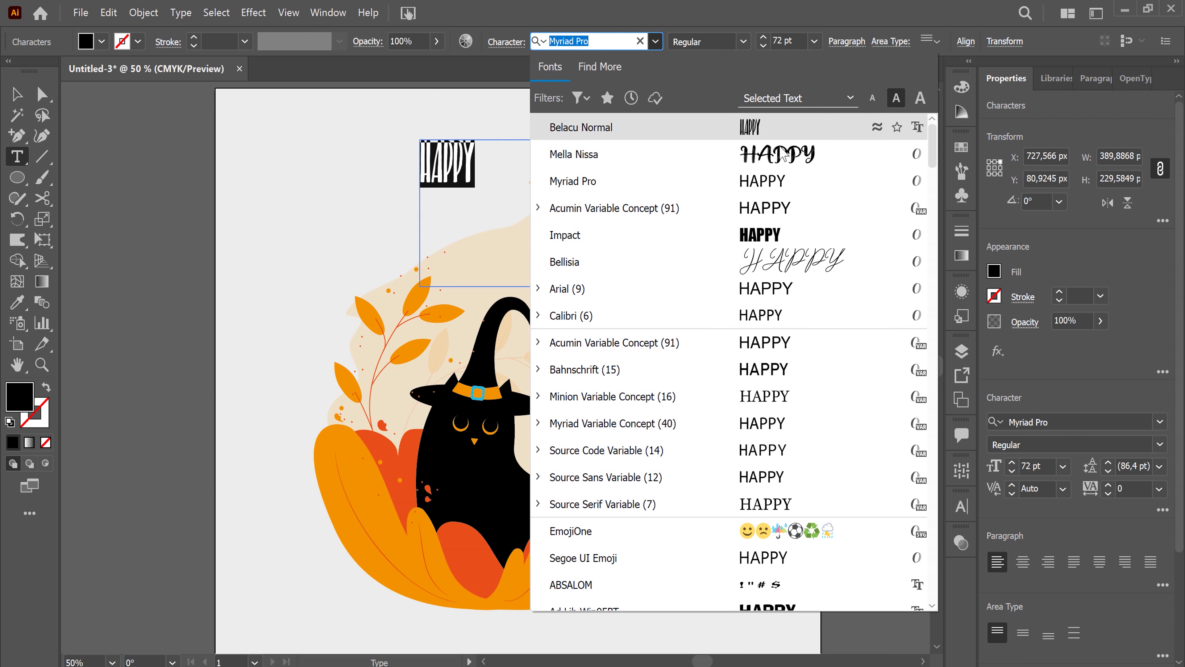
click(772, 133)
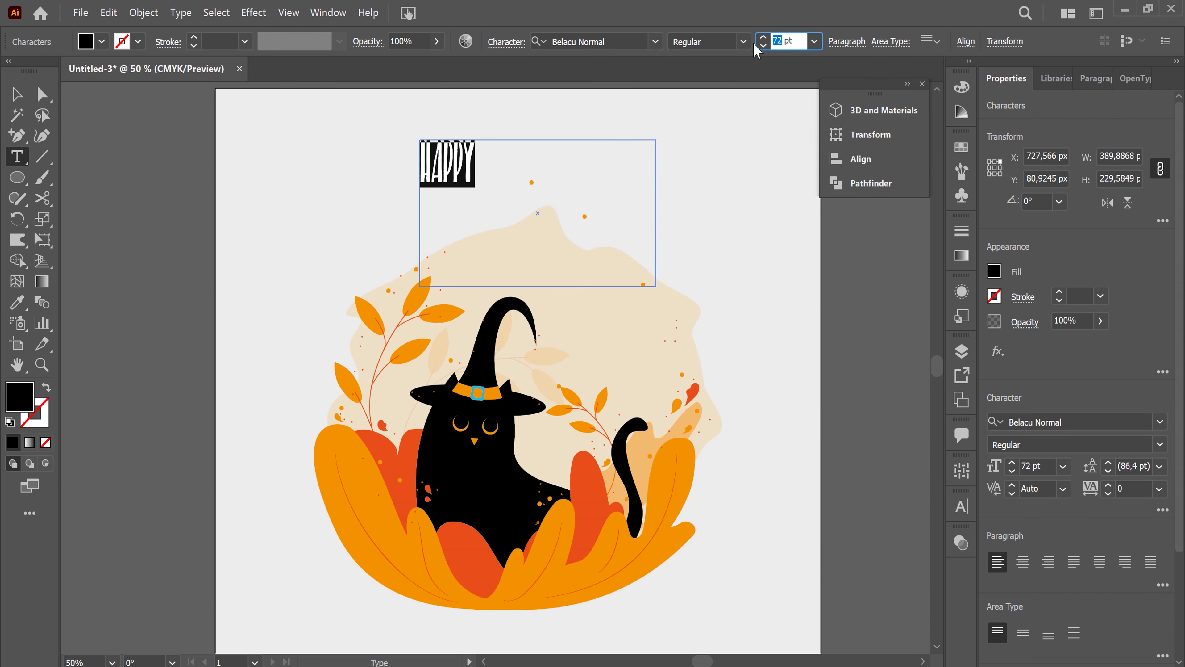
click(789, 41)
text(20)
key(Return)
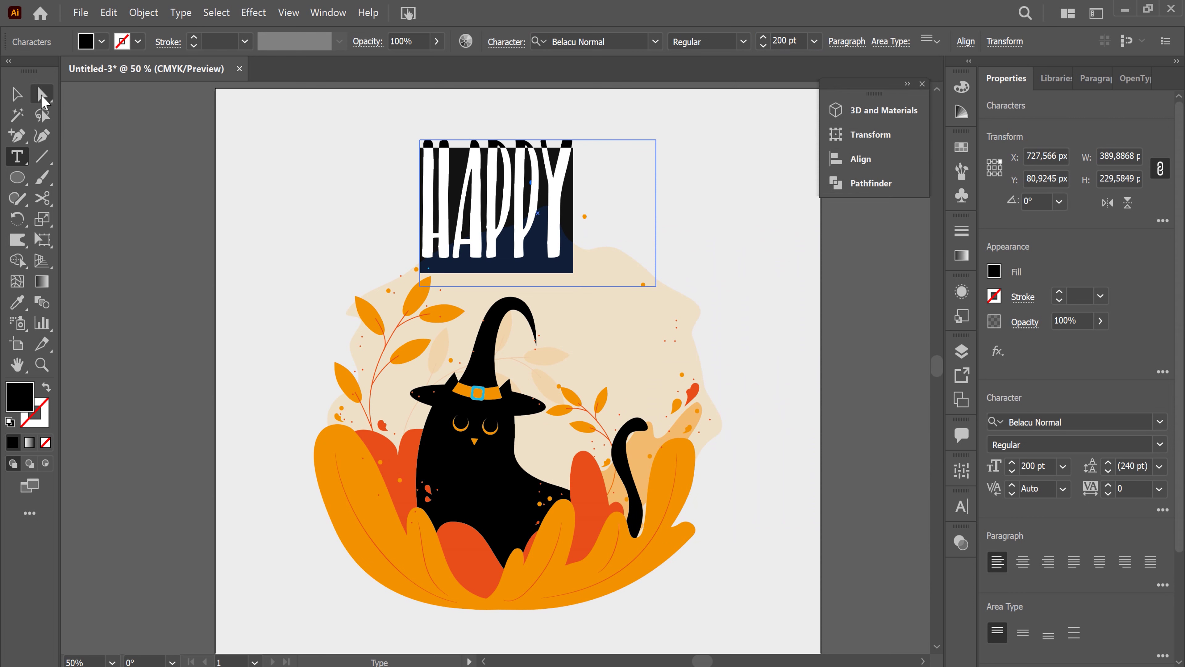
key(Escape)
Step: Fit the HAPPY text frame and place it centred at the top above the cat
drag(656, 213, 575, 213)
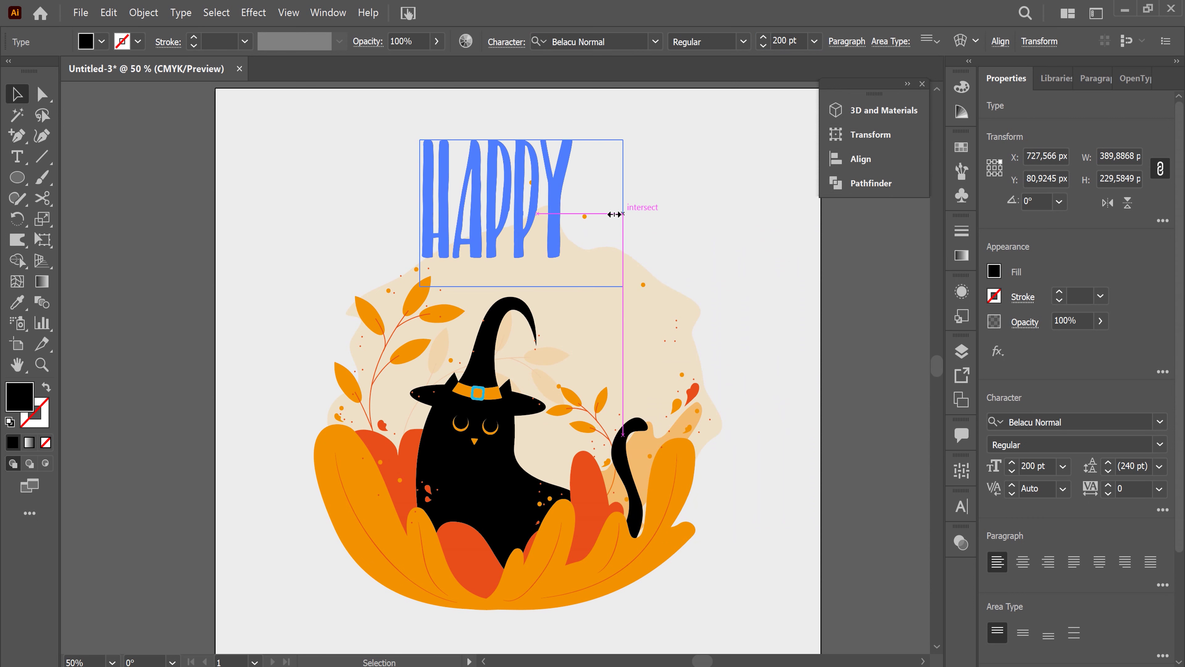
drag(499, 290, 499, 269)
mouse_move(538, 196)
mouse_down()
mouse_move(570, 159)
mouse_move(571, 175)
mouse_up()
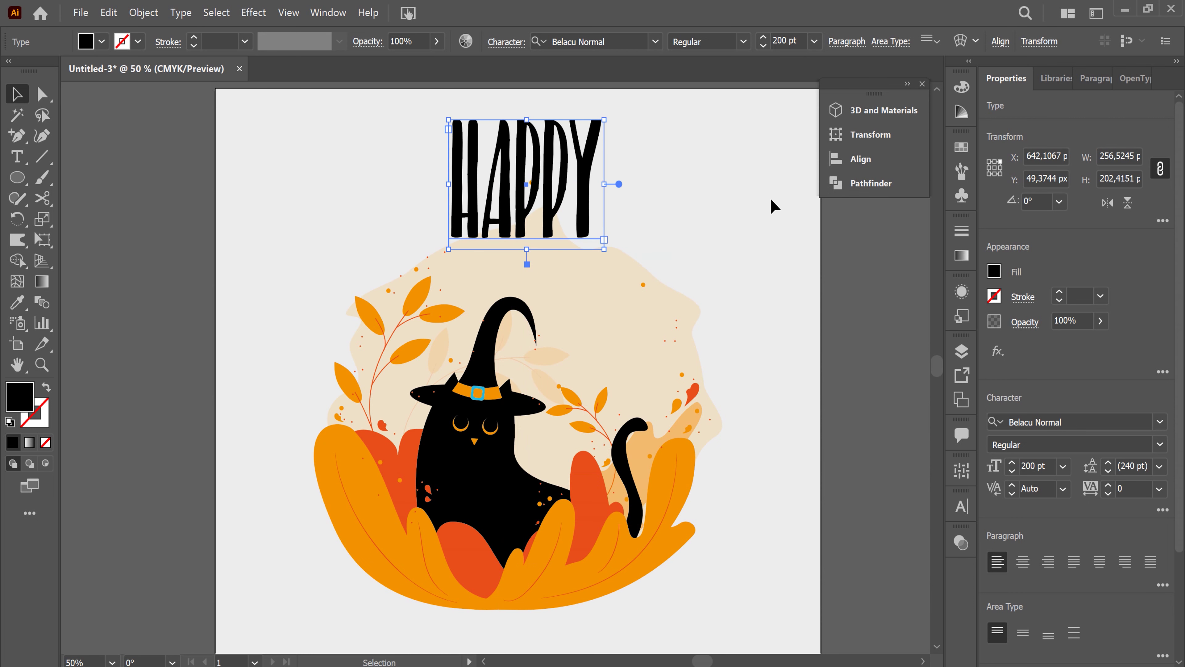
click(774, 210)
Step: Colour HAPPY cyan like the hat buckle and nudge it down toward the cat
key(ctrl+minus)
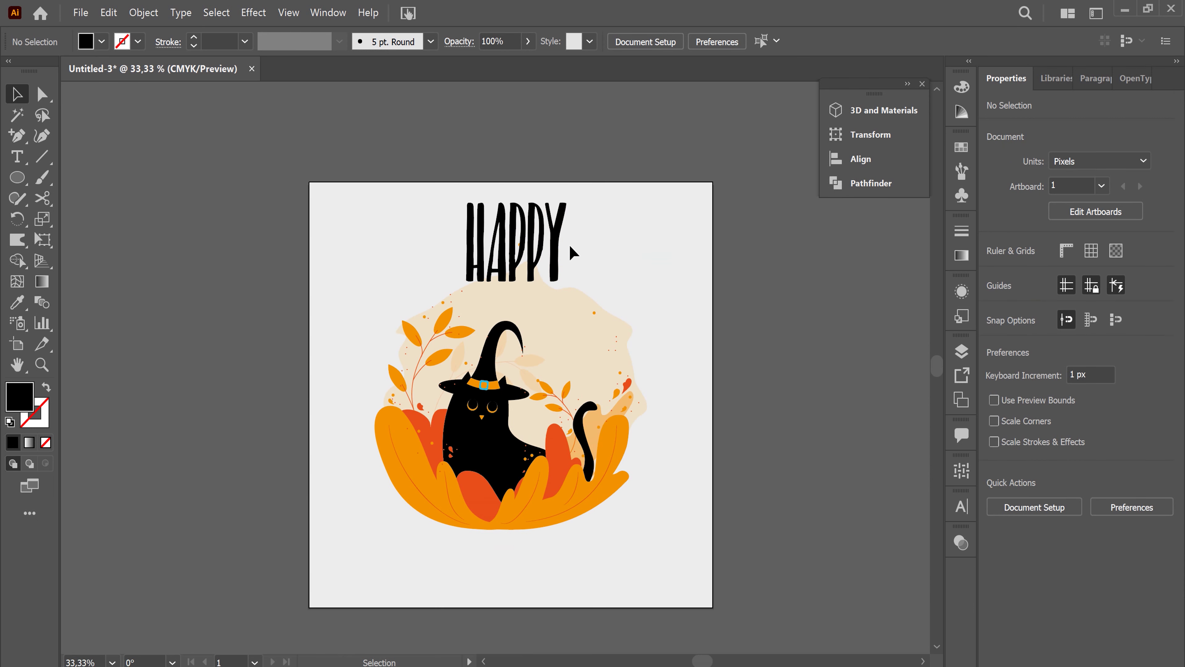
click(564, 245)
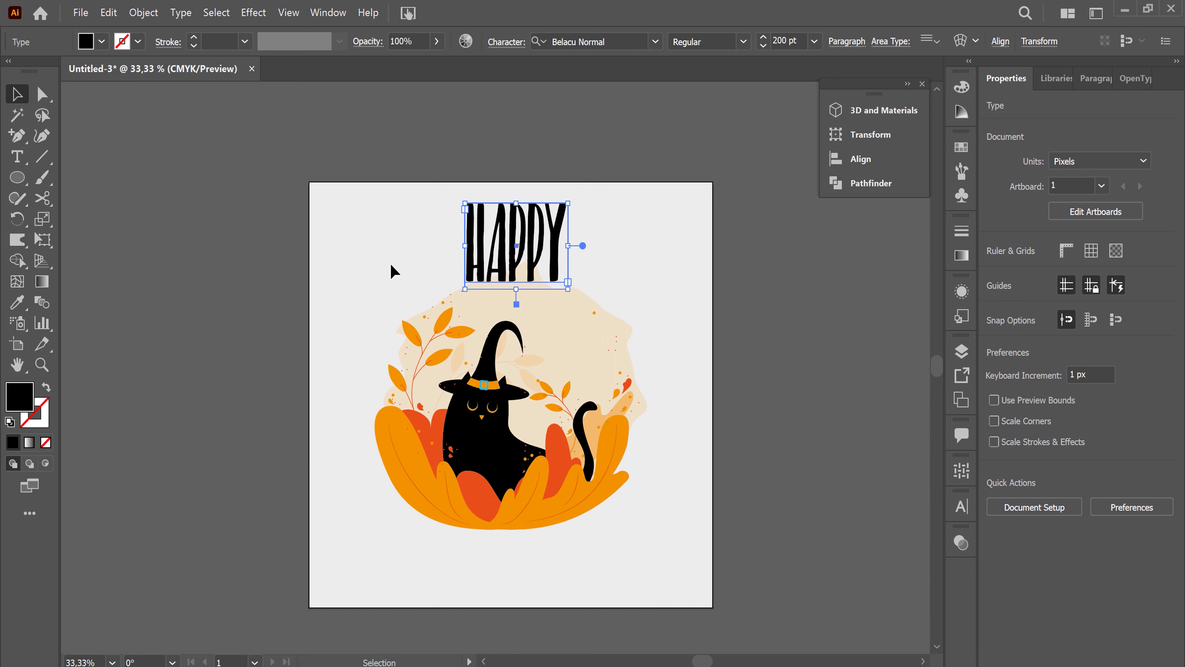
click(17, 304)
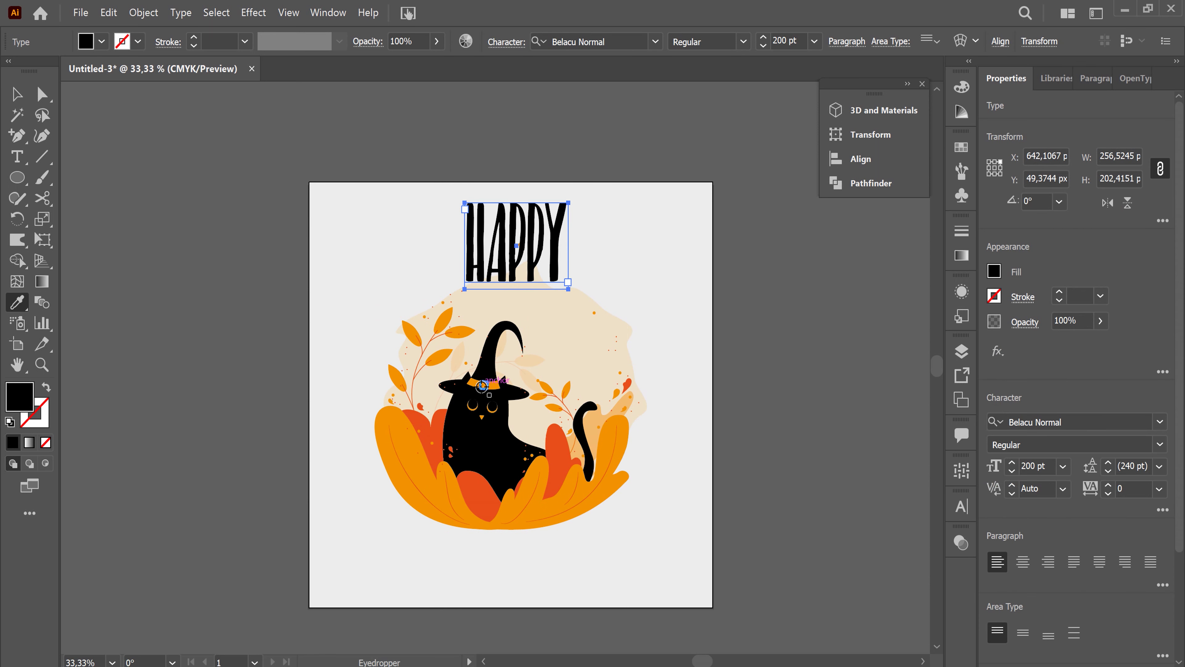
click(482, 386)
click(16, 94)
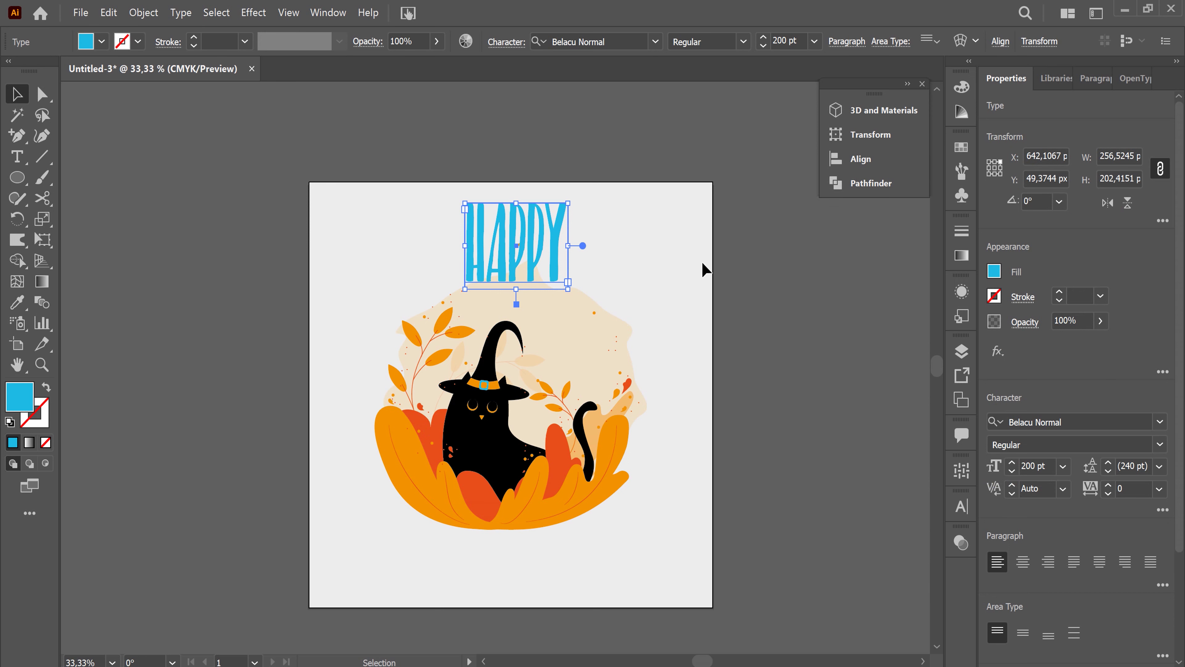
click(684, 249)
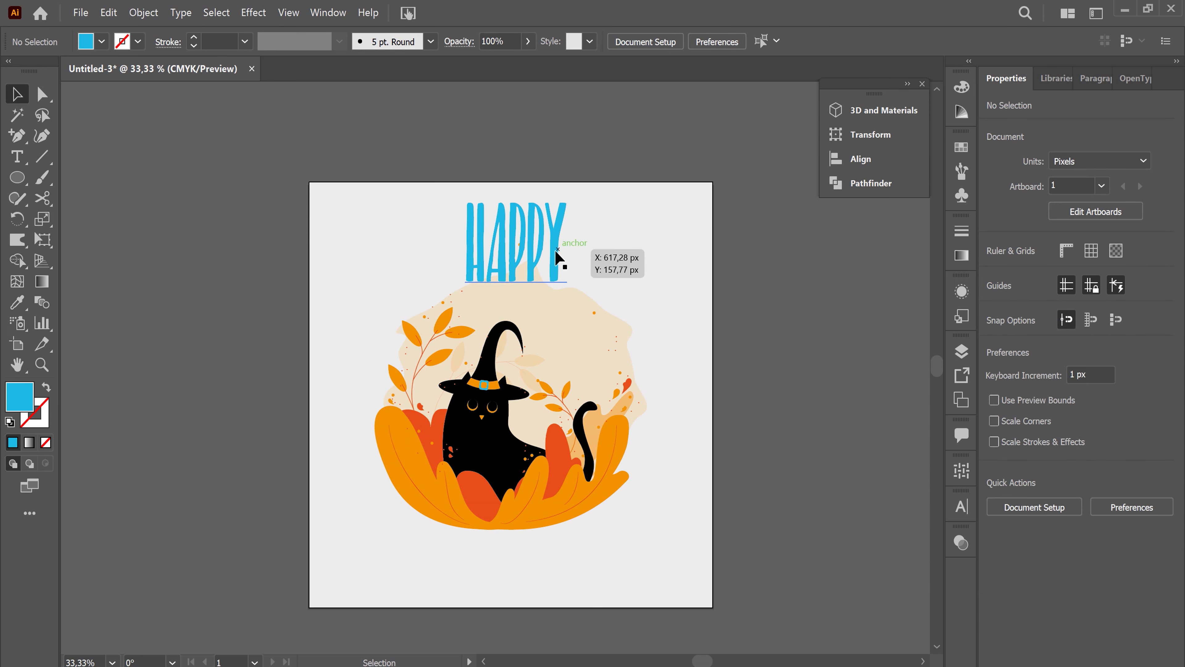
drag(556, 254, 554, 265)
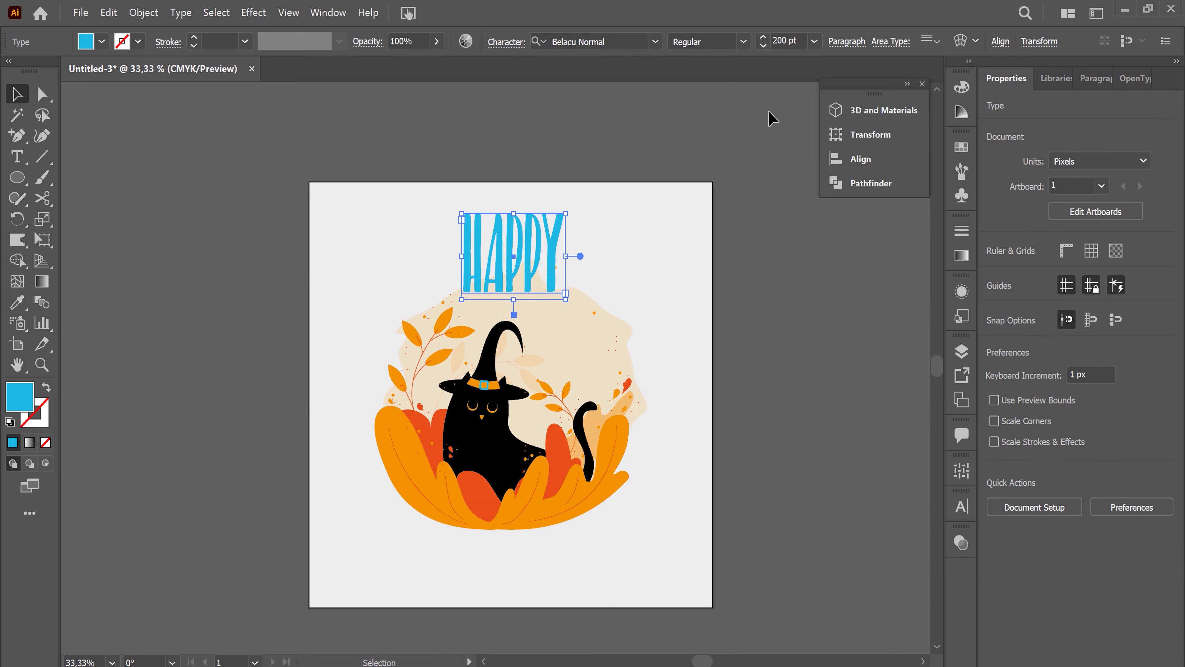
Step: Centre HAPPY horizontally on the artboard with the Align panel
click(875, 161)
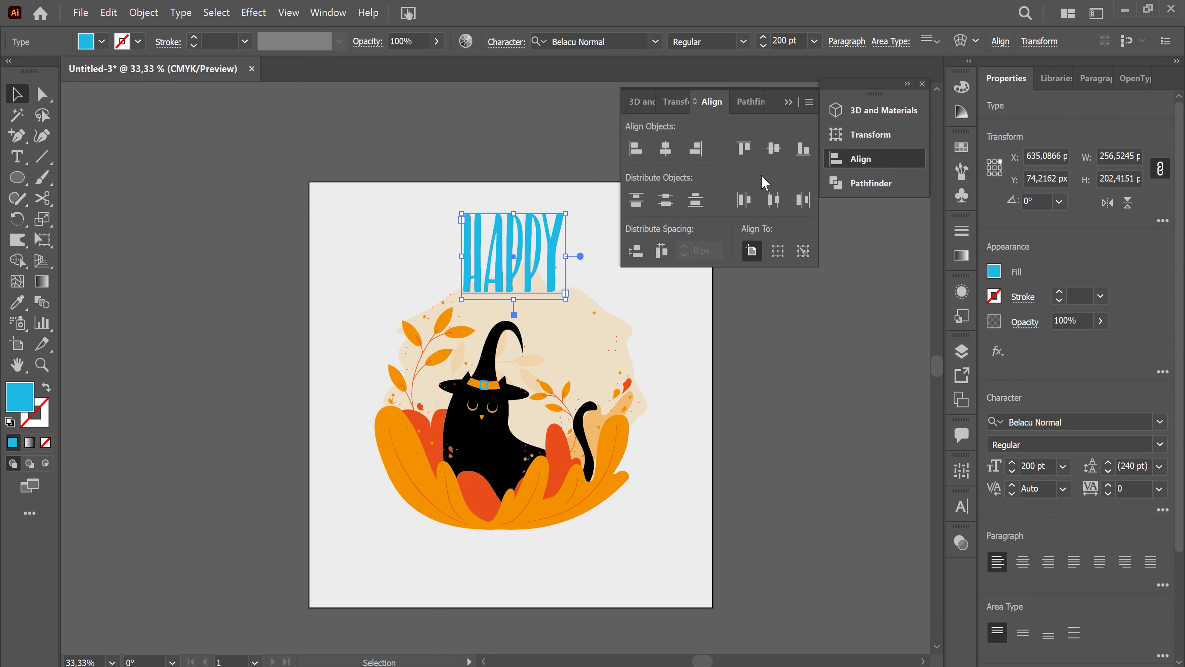
click(674, 160)
click(774, 280)
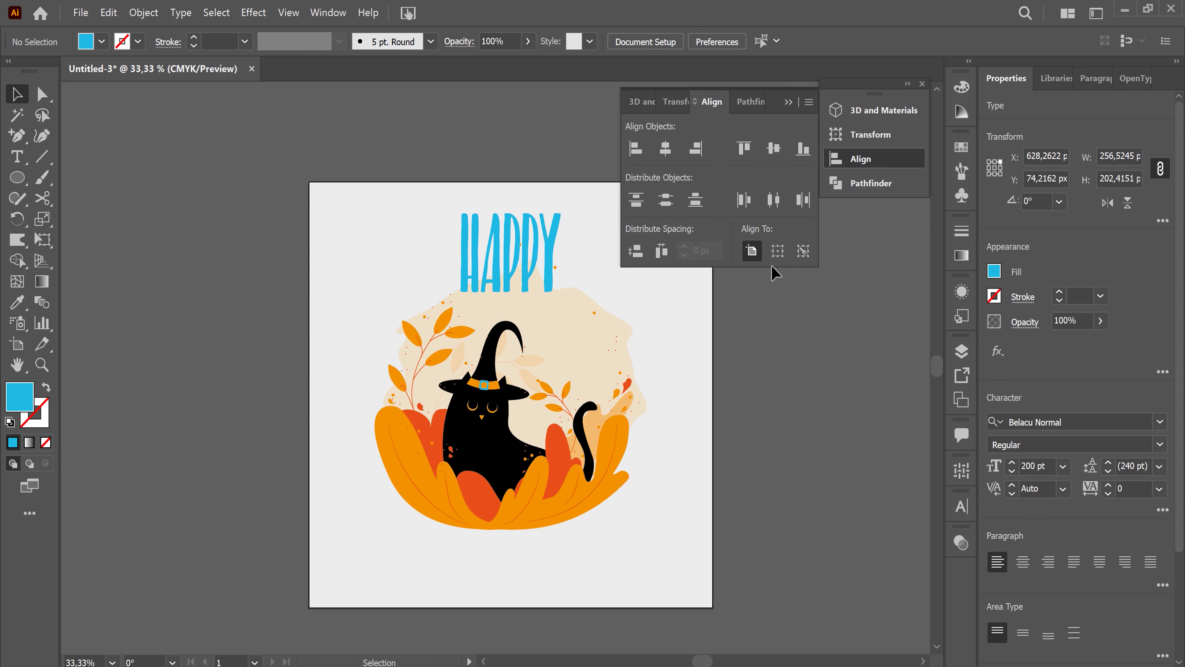
click(788, 102)
click(534, 239)
Step: Alt-drag a copy of HAPPY below the cat, set it to 150 pt and retype it as HALLOWEEN
mouse_move(541, 244)
mouse_down()
mouse_move(562, 567)
mouse_move(552, 555)
mouse_up()
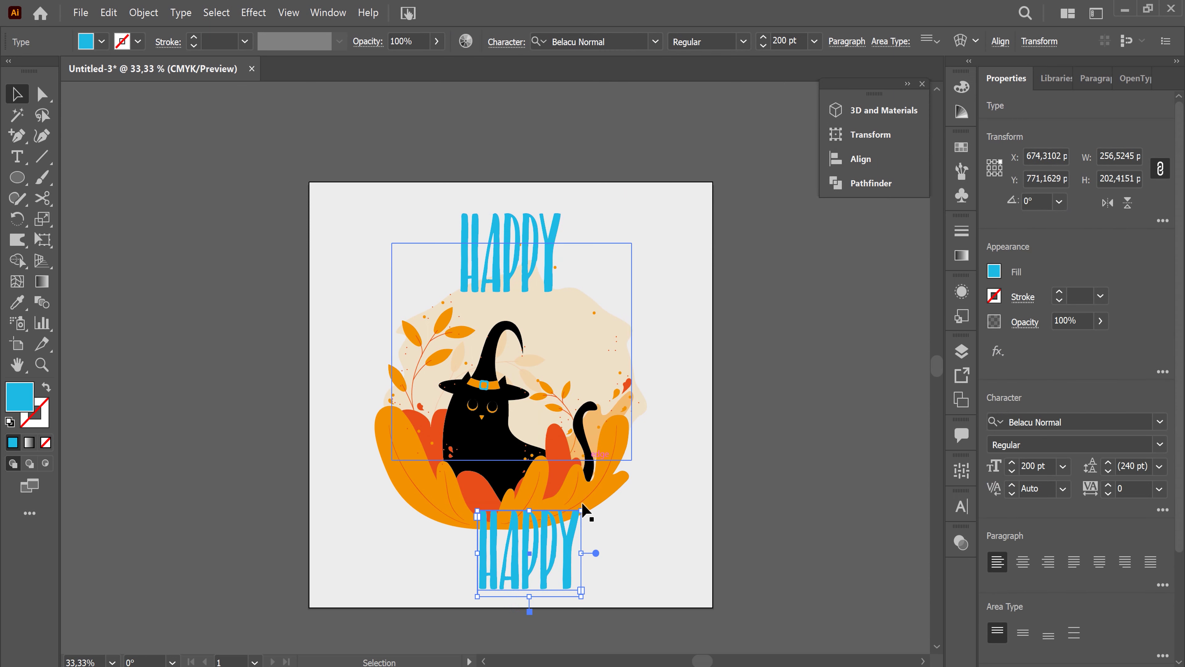
double_click(550, 551)
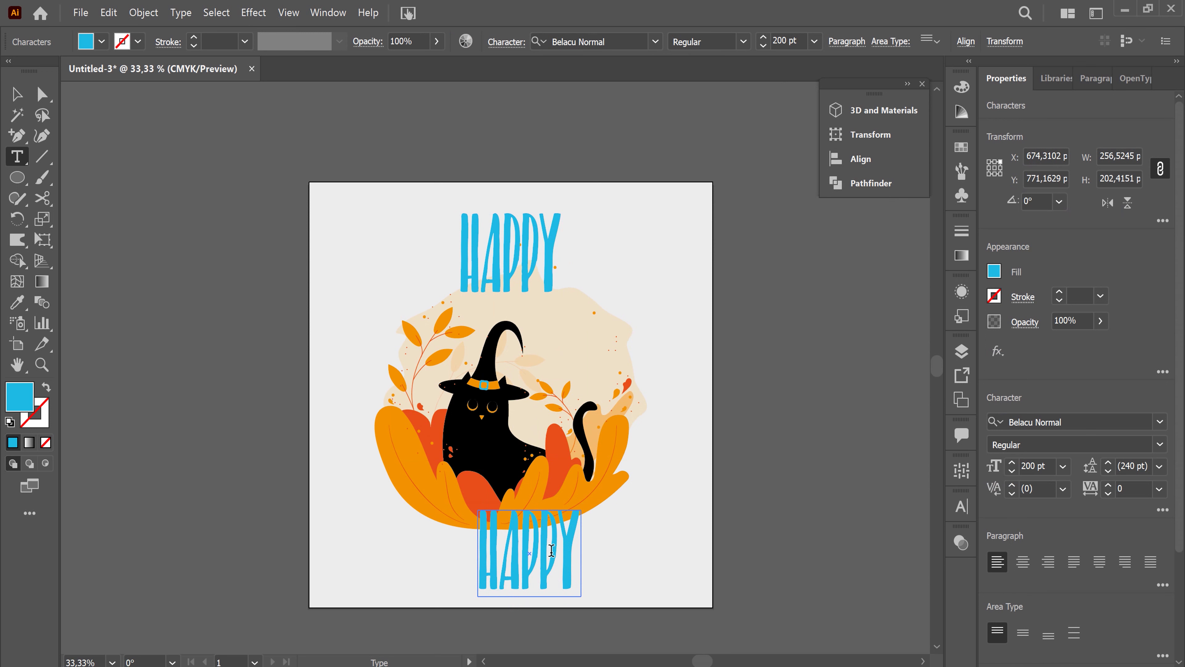
key(ctrl+a)
click(781, 35)
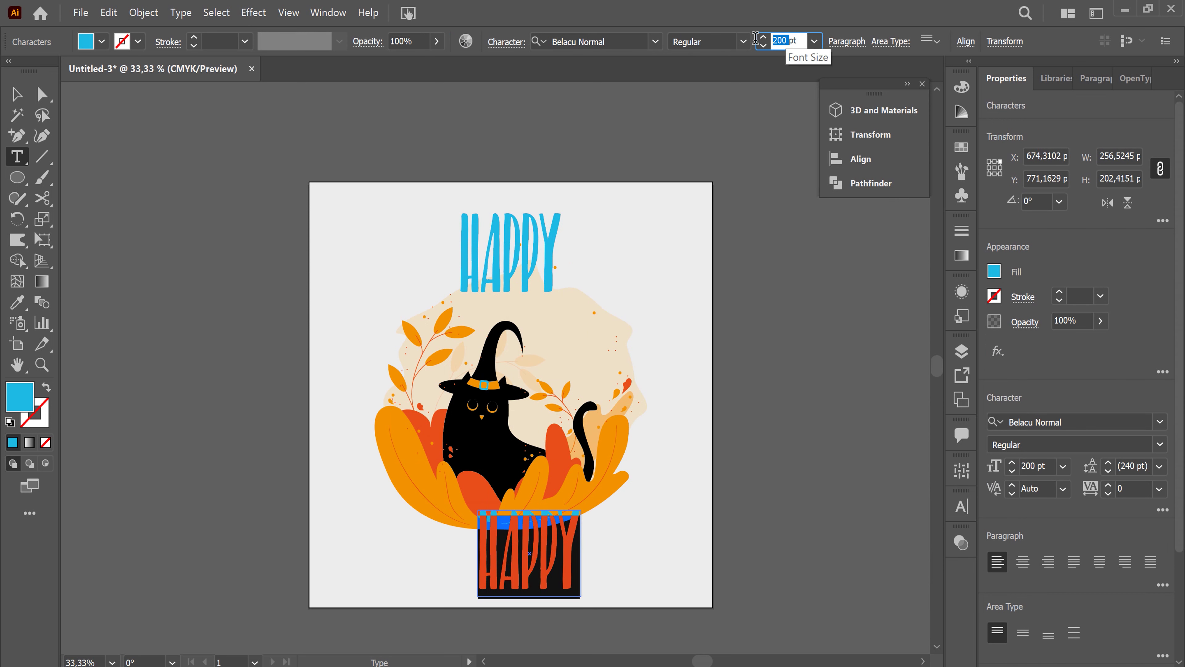
text(0)
key(Return)
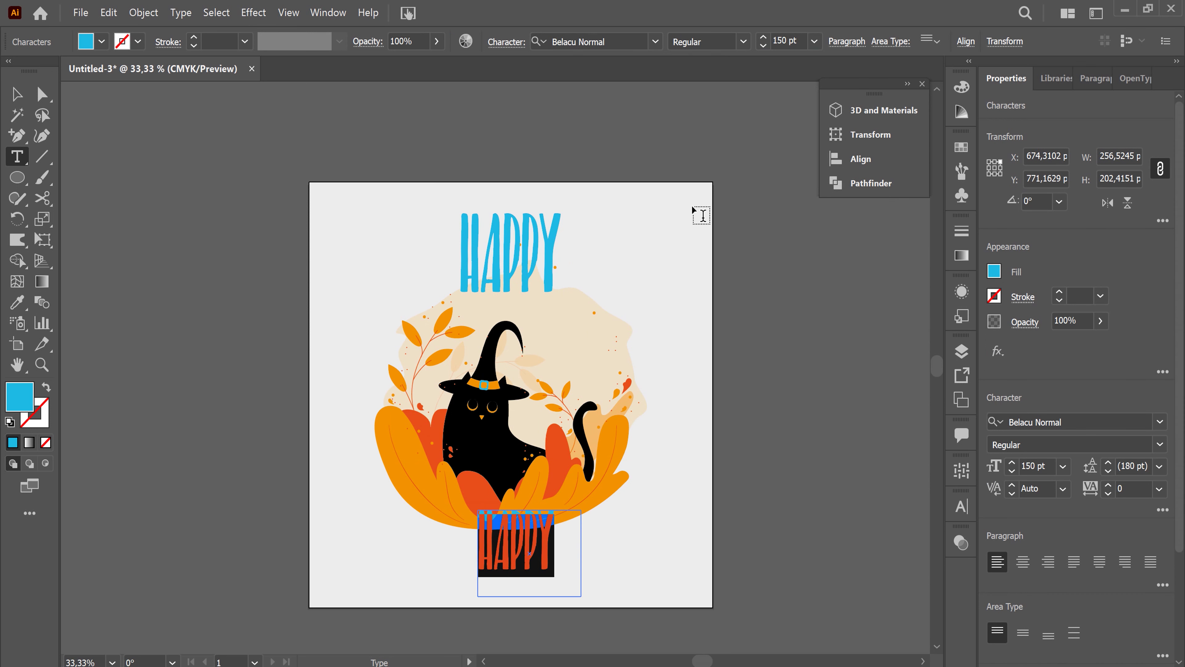
text(HA)
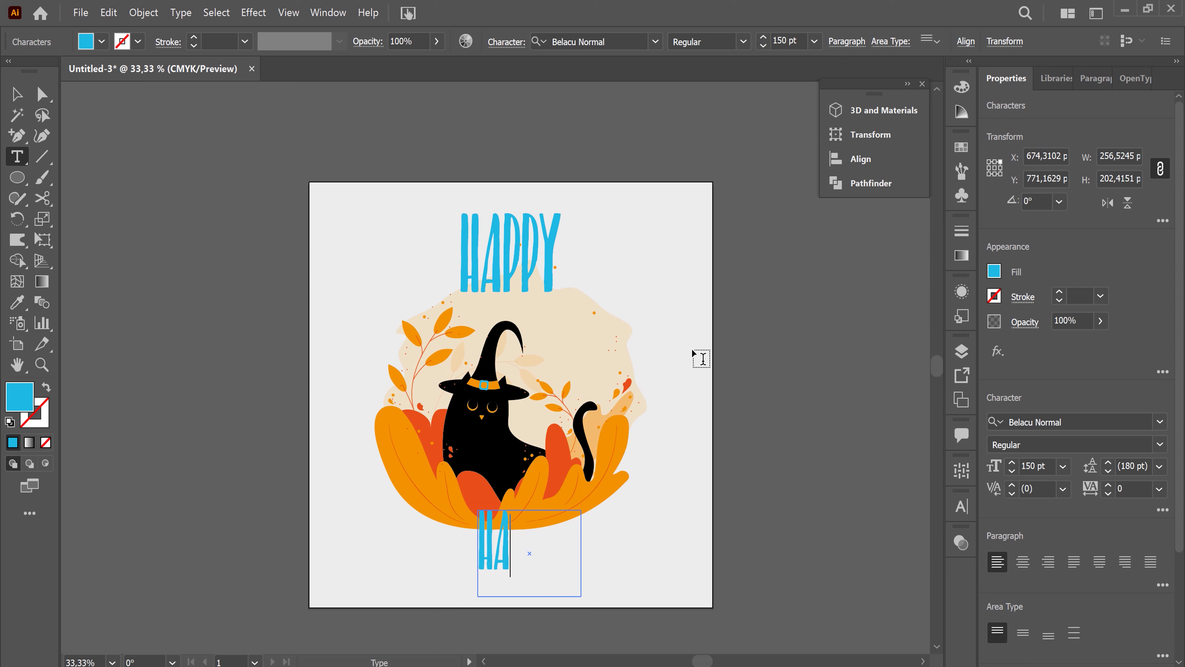
text(LLOW)
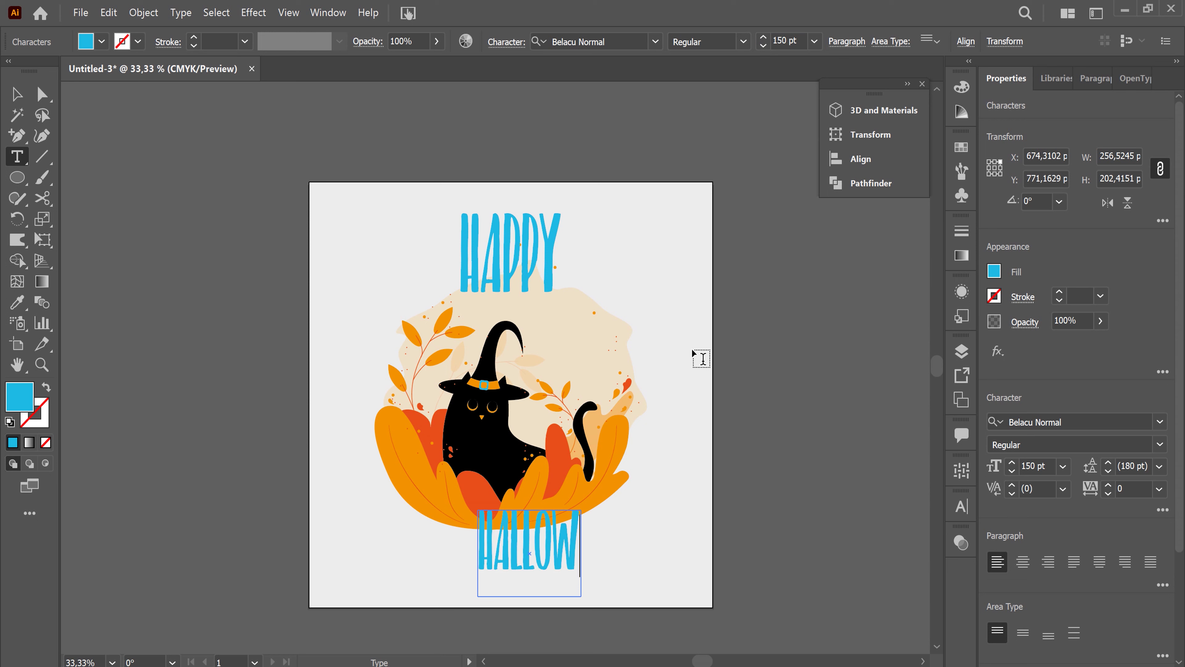
text(E)
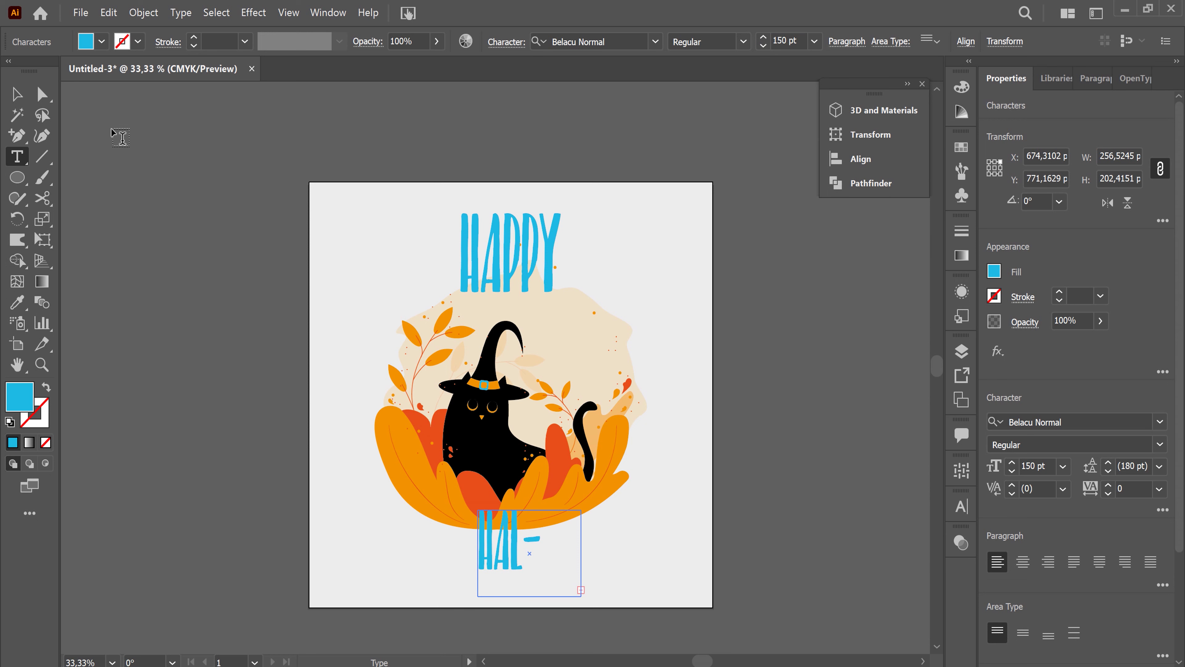
click(16, 94)
Step: Fit the HALLOWEEN text box, centre it horizontally on the artboard and nudge it slightly up
drag(586, 553, 659, 555)
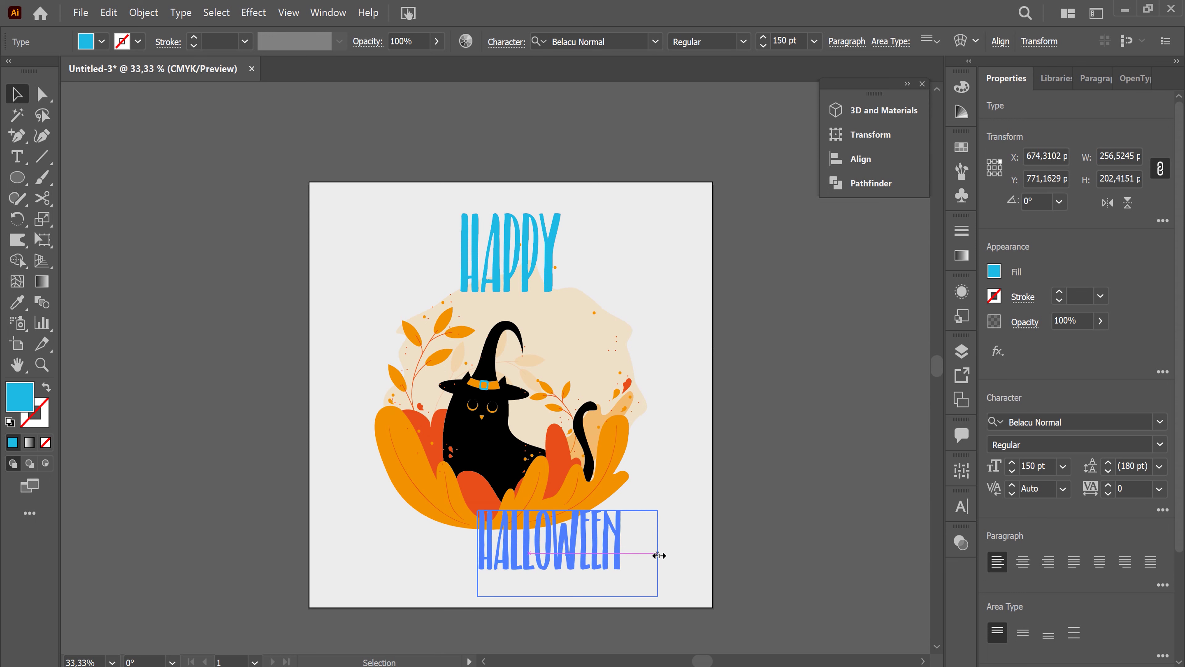
drag(550, 596, 514, 588)
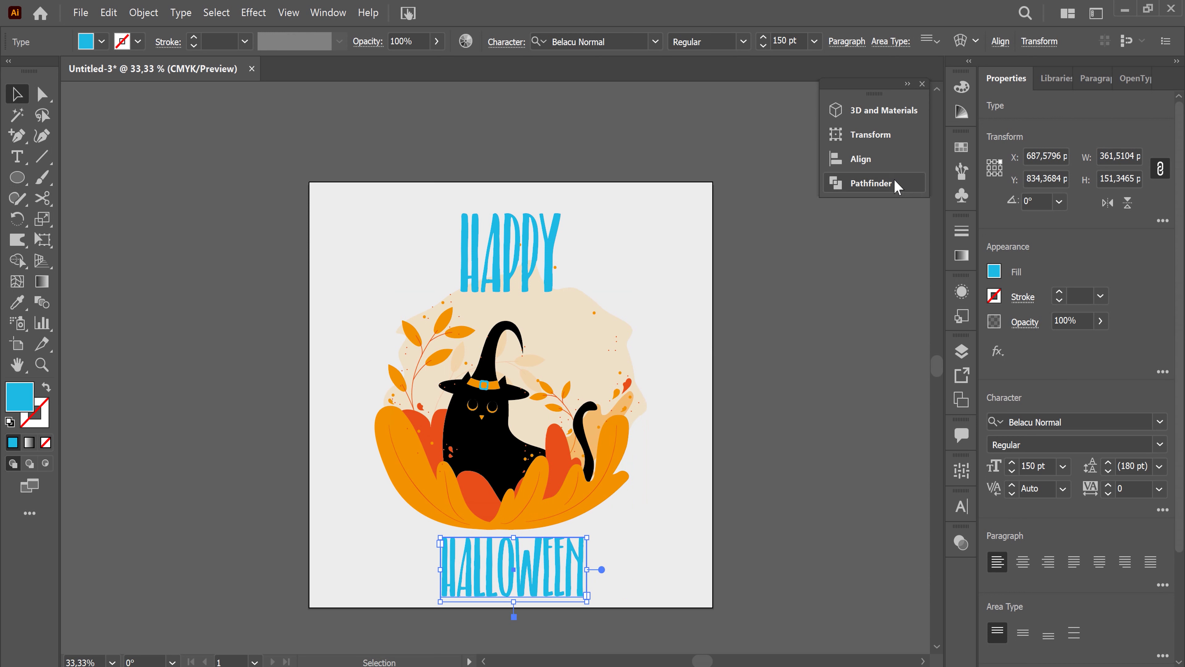
click(861, 159)
click(666, 149)
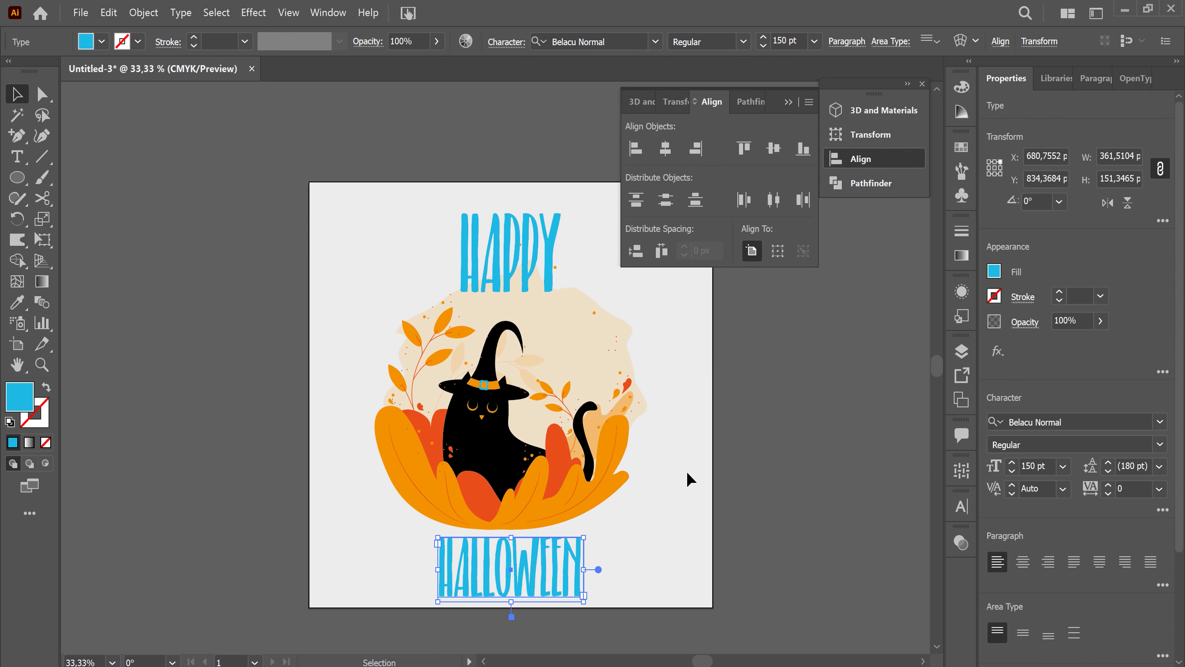
click(521, 606)
click(520, 576)
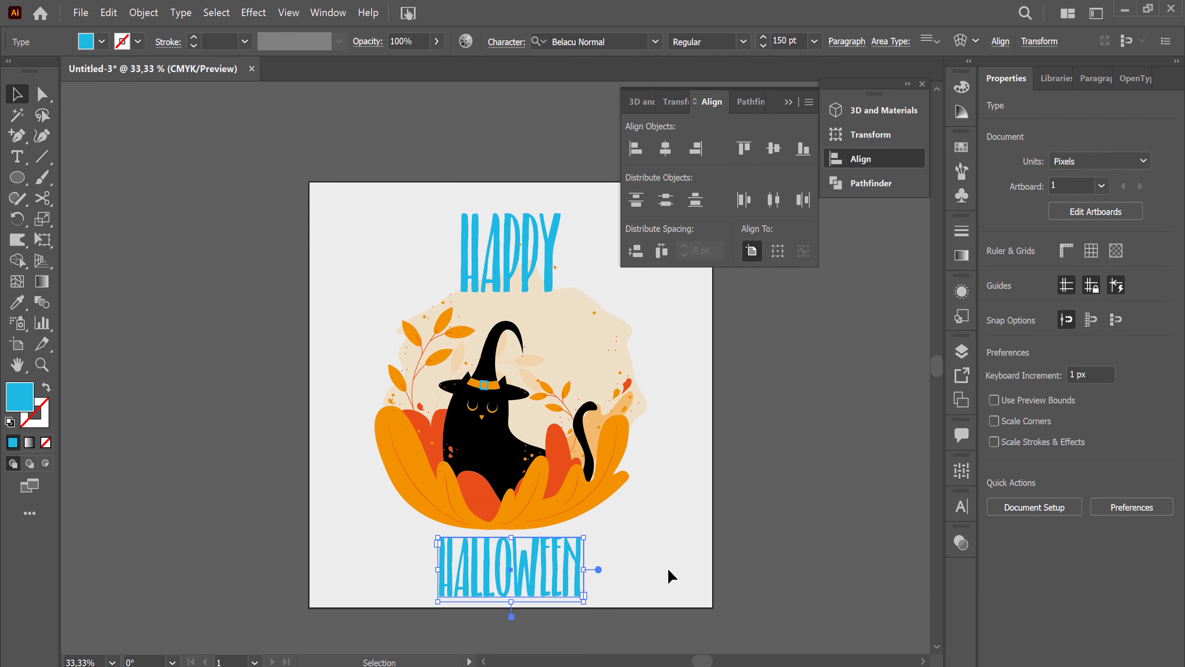
key(shift+Up)
key(shift+Up)
key(shift+Up)
key(shift+Up)
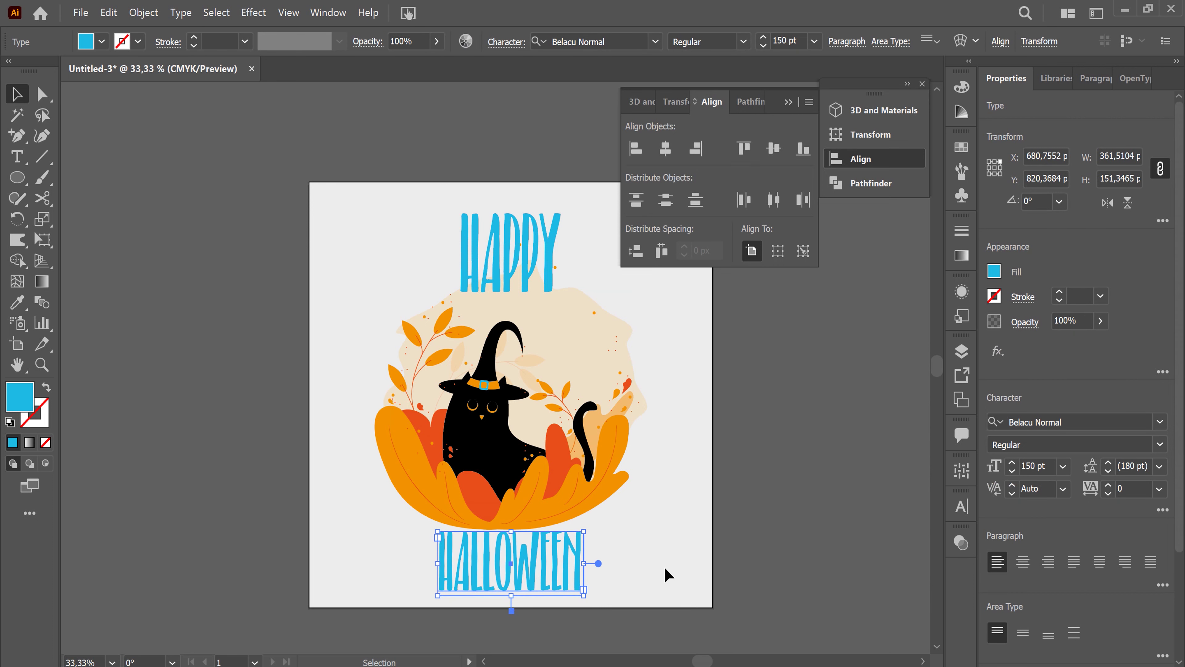
click(677, 542)
click(861, 159)
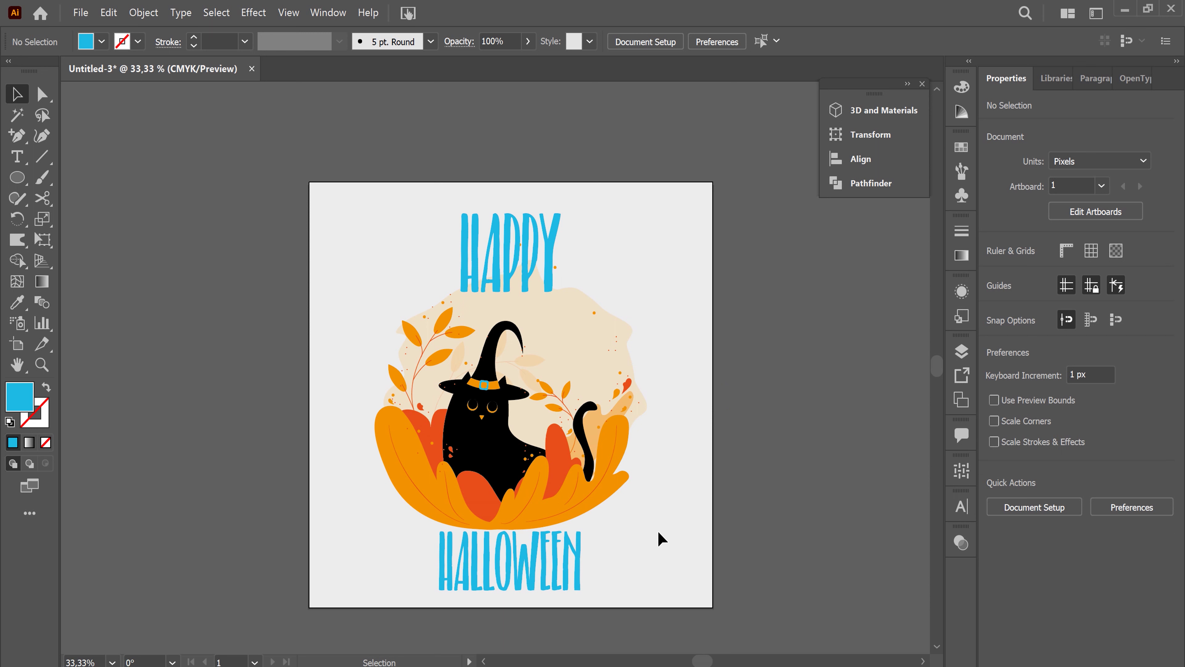
Step: Reshape the large lower-left orange leaf by dragging its anchor's direction handles
click(416, 509)
click(42, 93)
mouse_move(391, 477)
mouse_down()
mouse_move(422, 549)
mouse_move(444, 551)
mouse_up()
drag(338, 409, 345, 426)
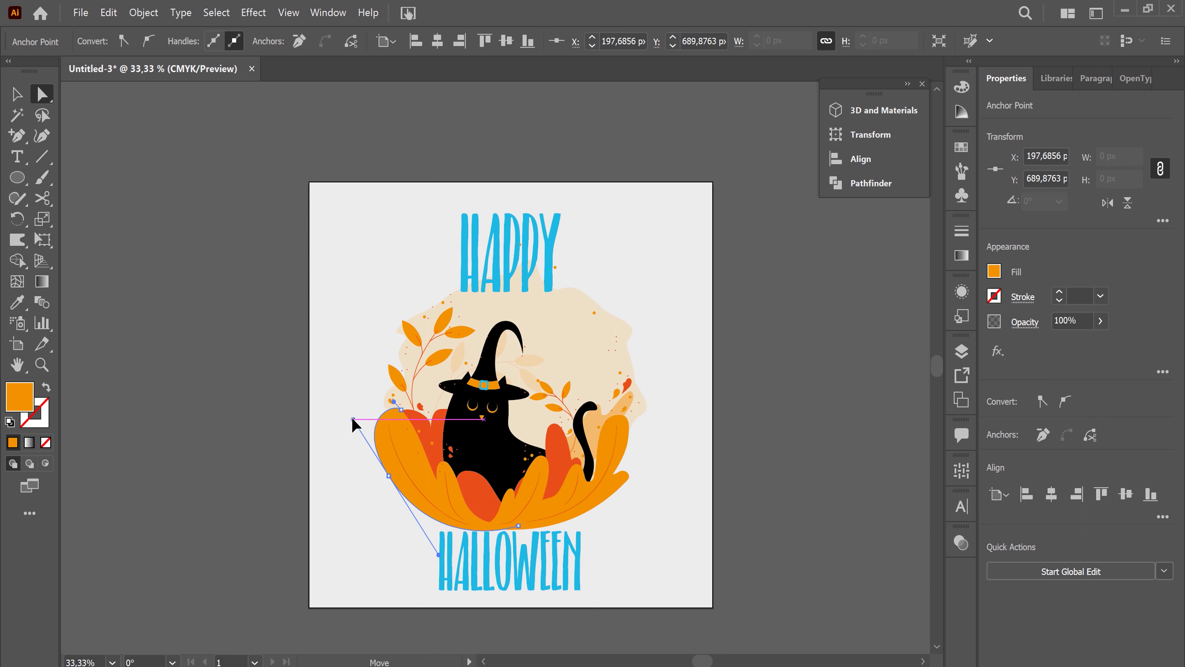
drag(439, 536, 434, 549)
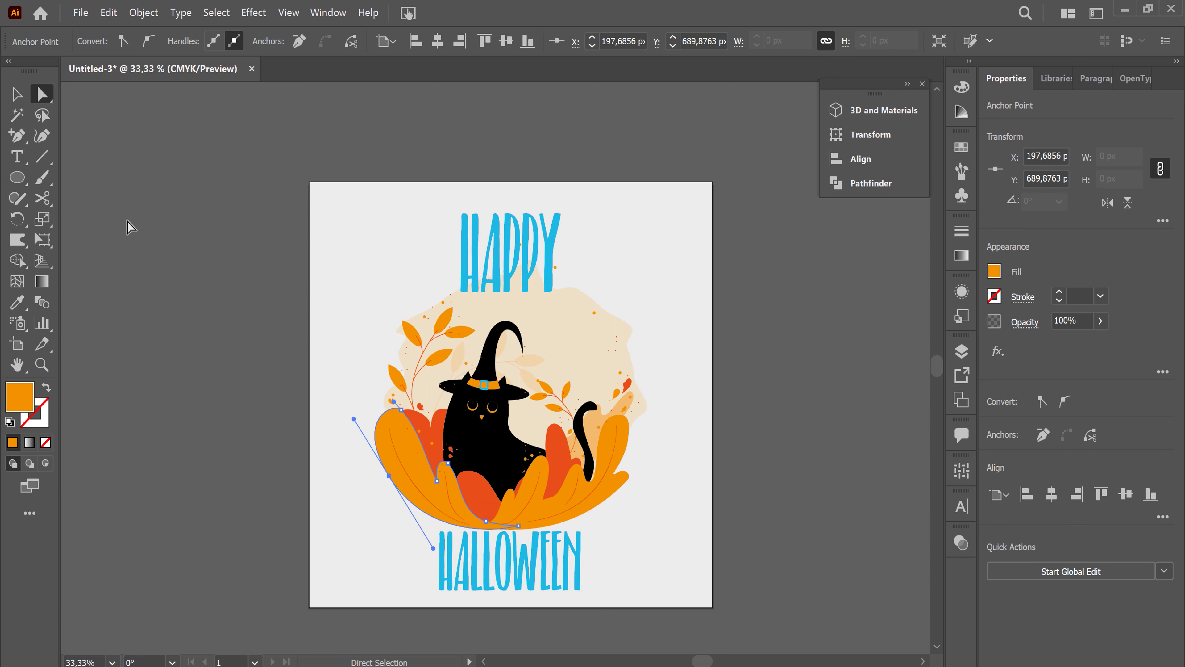
click(17, 95)
click(281, 331)
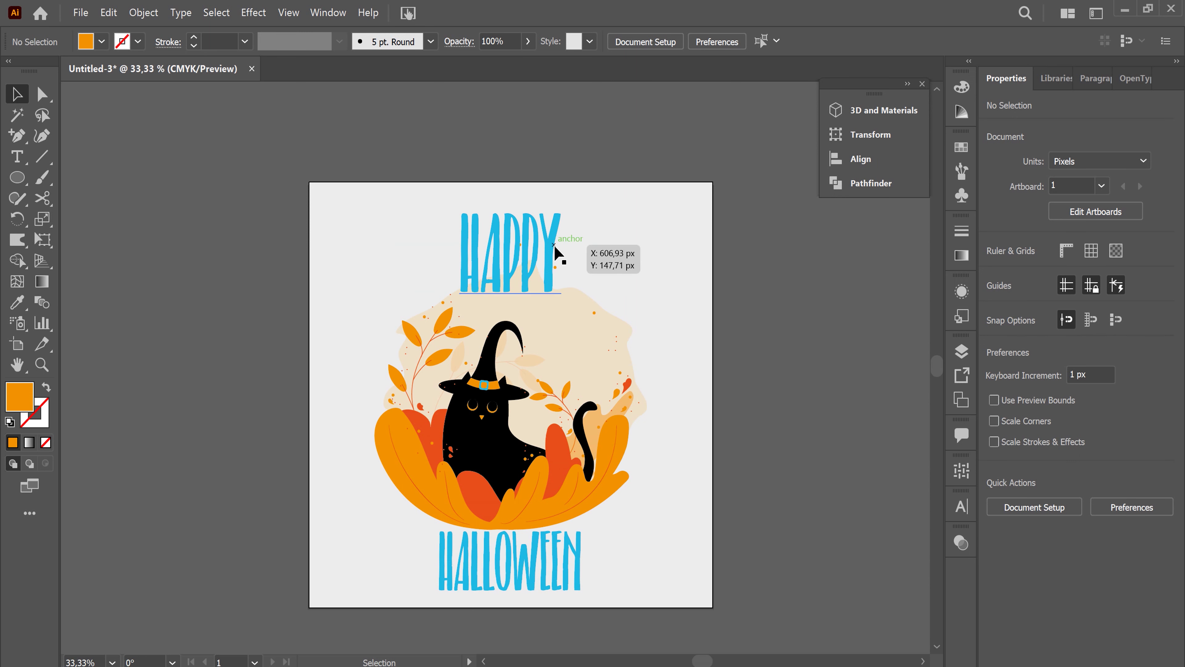
Step: Give both the HAPPY and HALLOWEEN titles a black fill
click(560, 250)
click(101, 42)
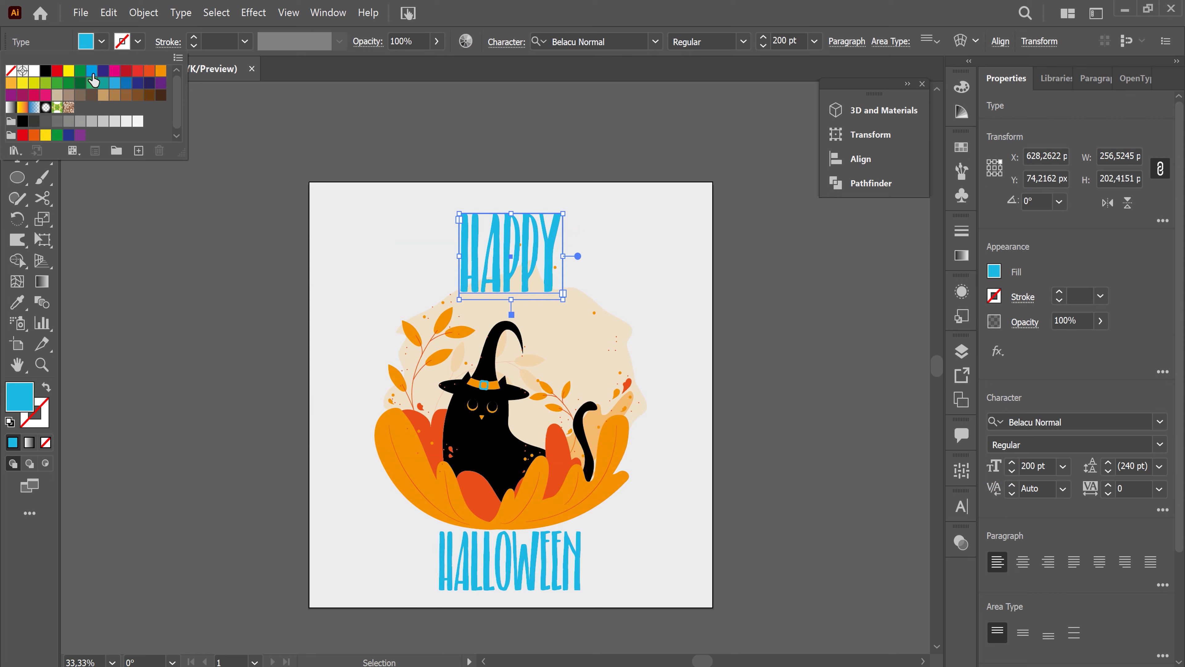
click(46, 70)
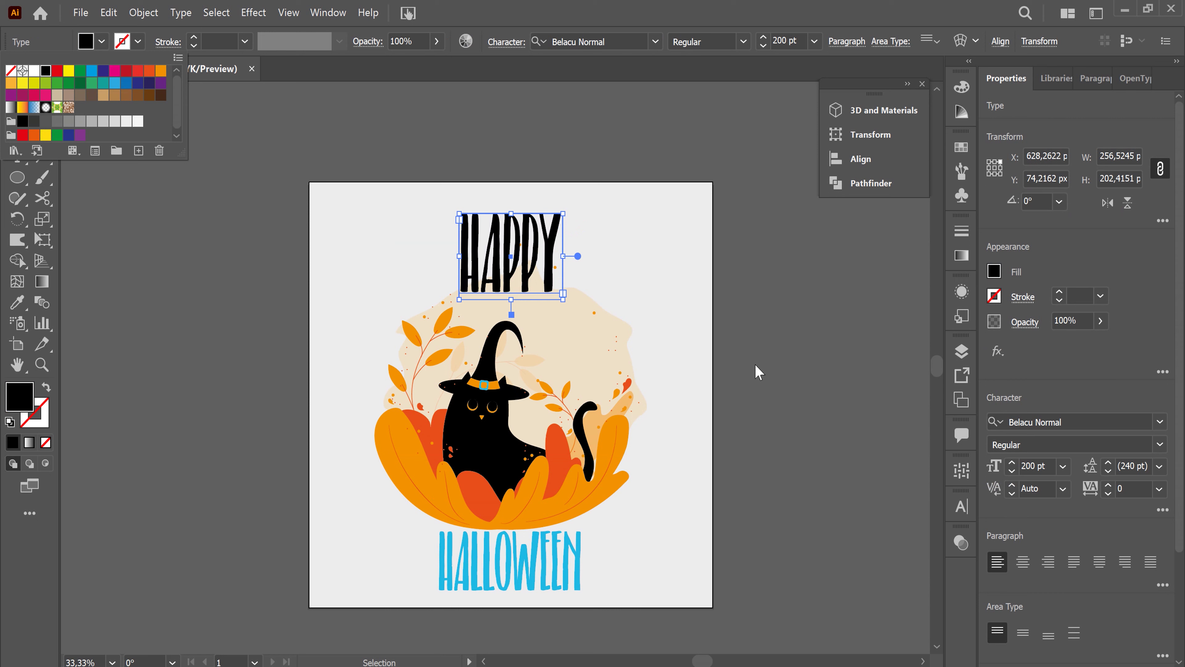
click(798, 443)
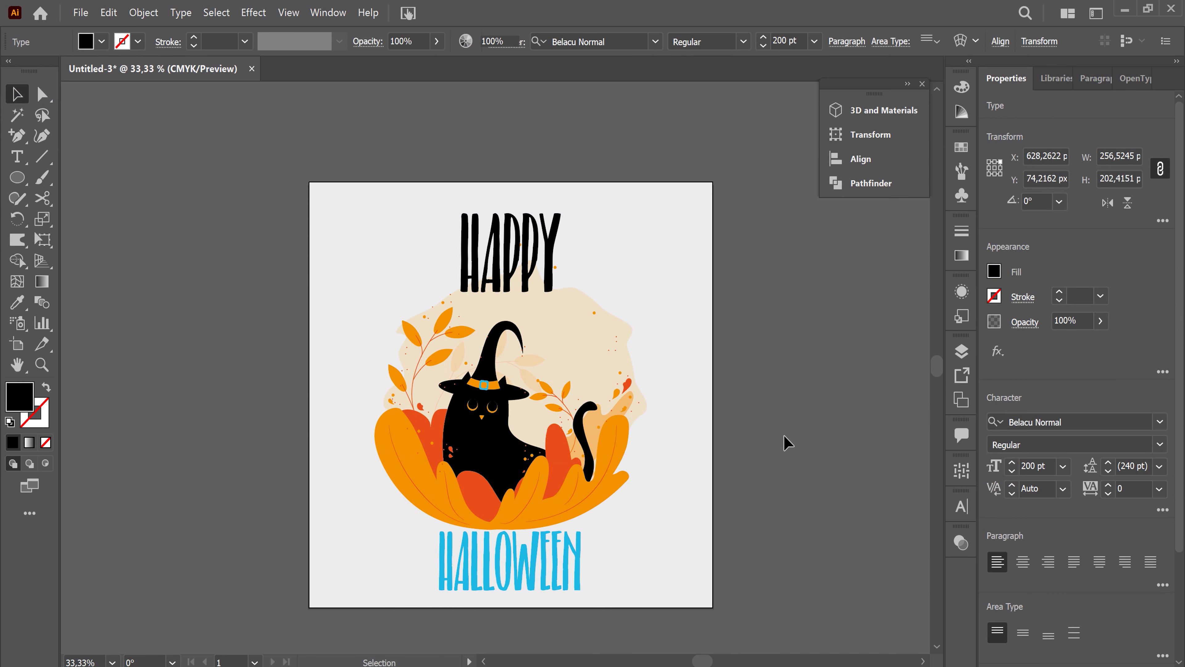
drag(664, 602, 580, 568)
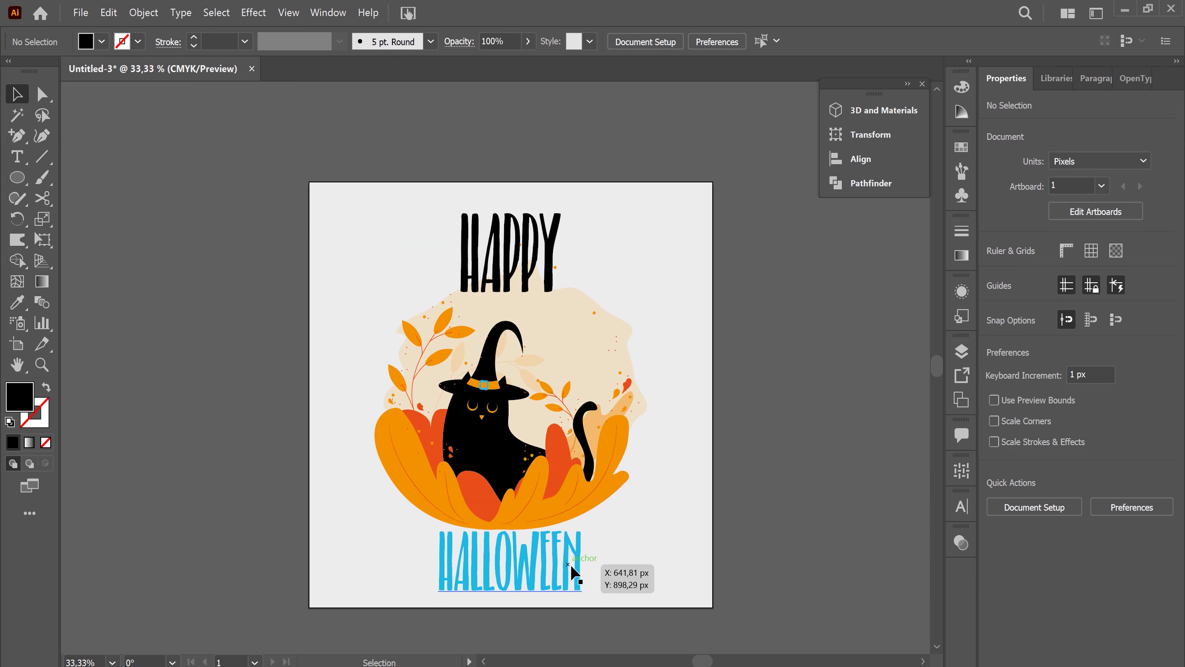
click(101, 41)
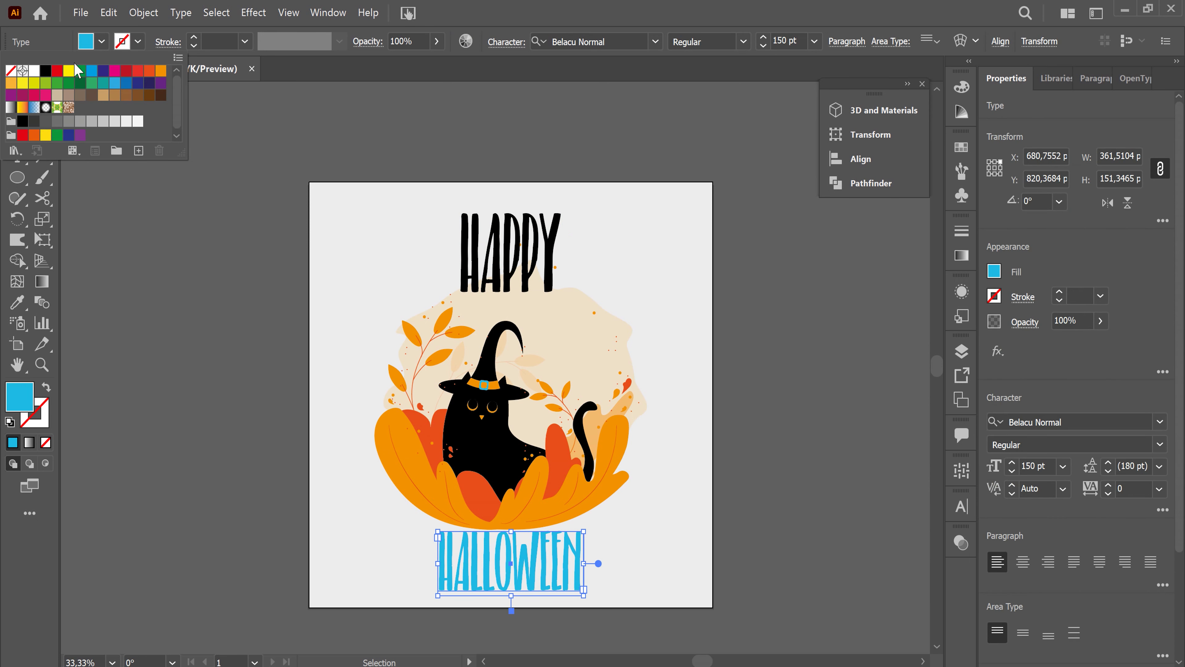
click(46, 71)
click(322, 206)
click(704, 542)
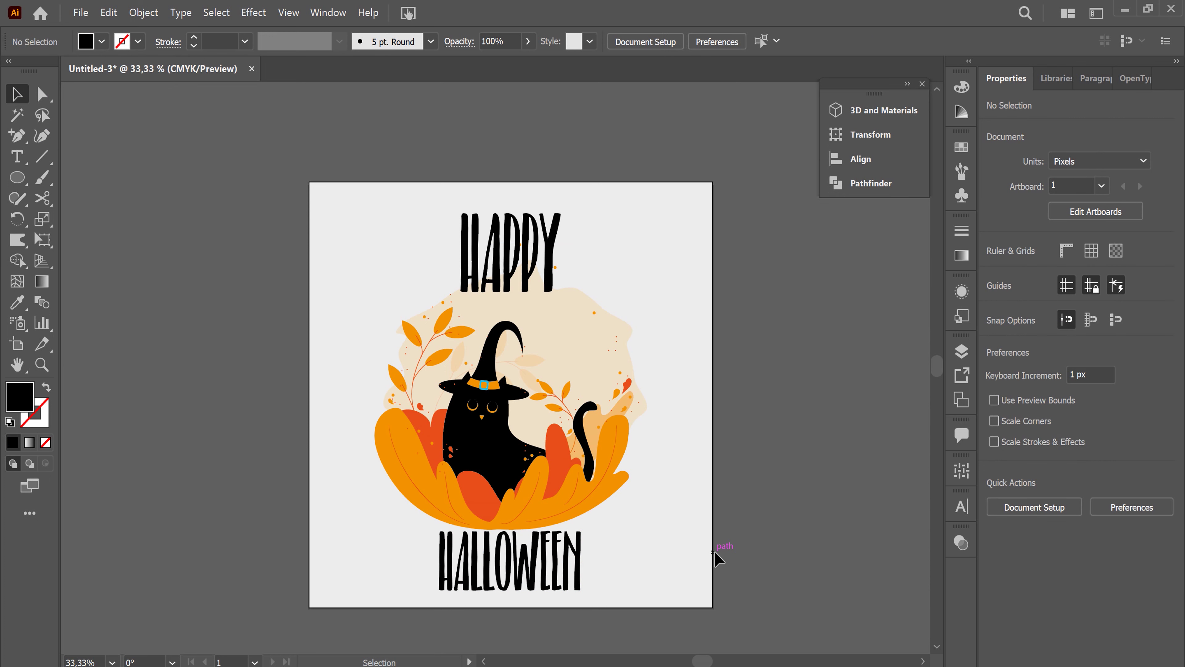
Step: Switch to Full Screen mode and zoom in to frame the finished artwork
key(f)
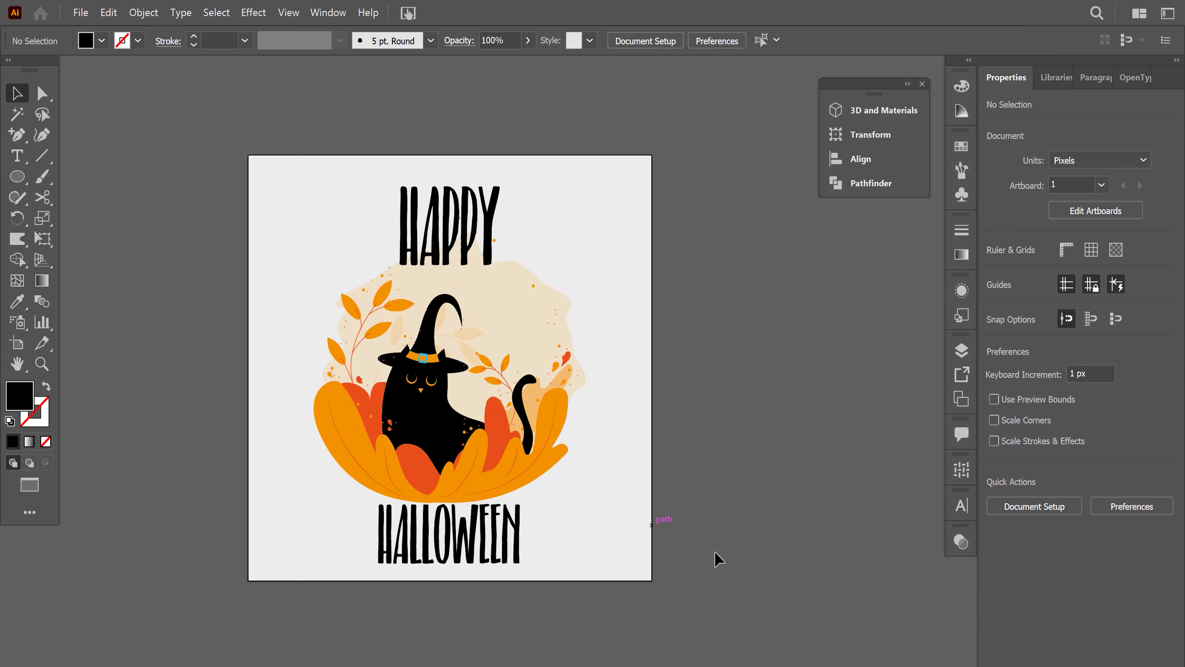
key(f)
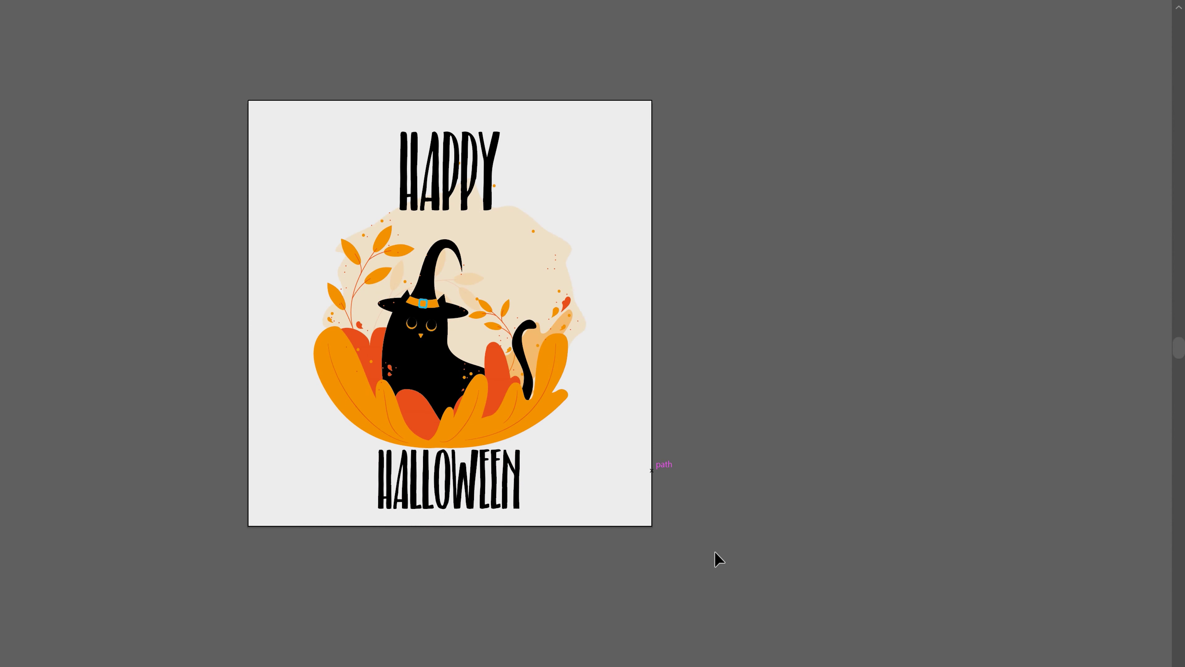
key(ctrl+=)
mouse_move(616, 402)
mouse_down()
mouse_move(852, 476)
mouse_move(807, 462)
mouse_up()
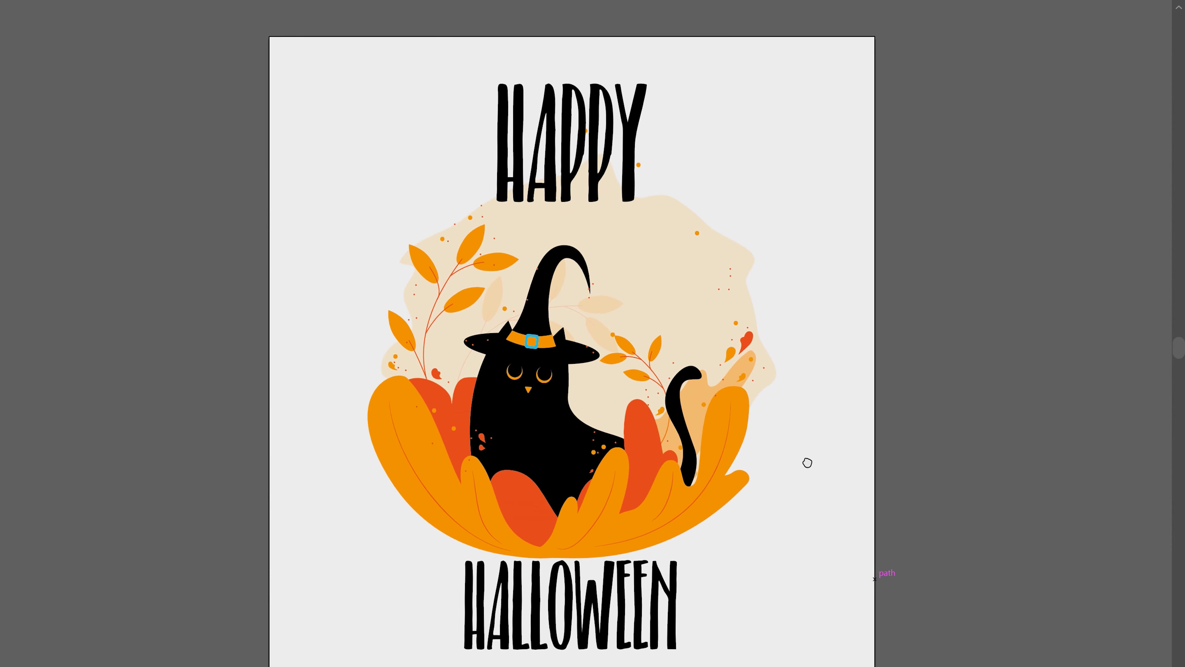